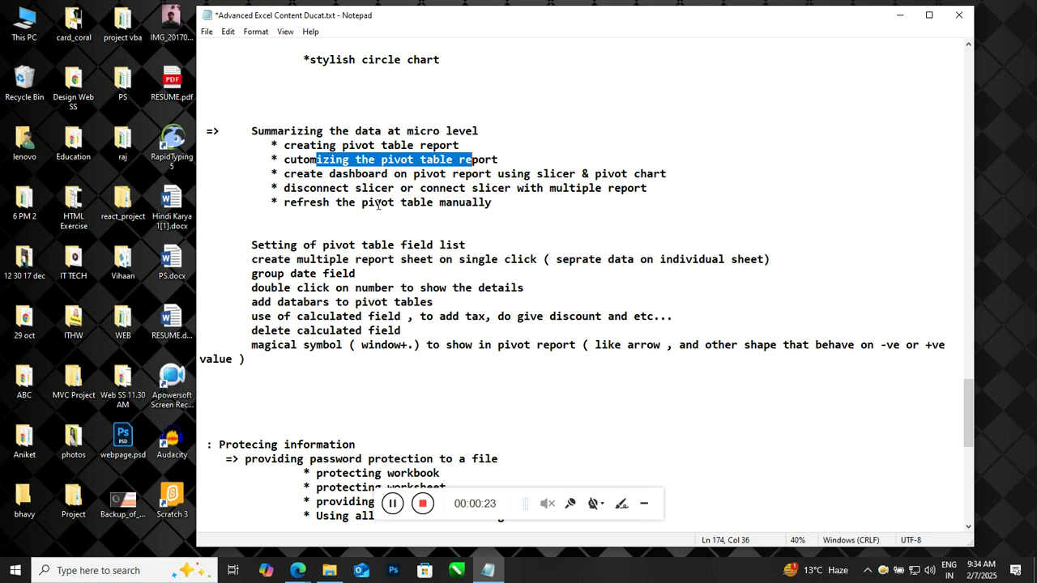
Highlight the pivot table topics in the notes, minimize them, and open the folder C:\Work\Excel\excel import export.
drag(498, 208, 242, 128)
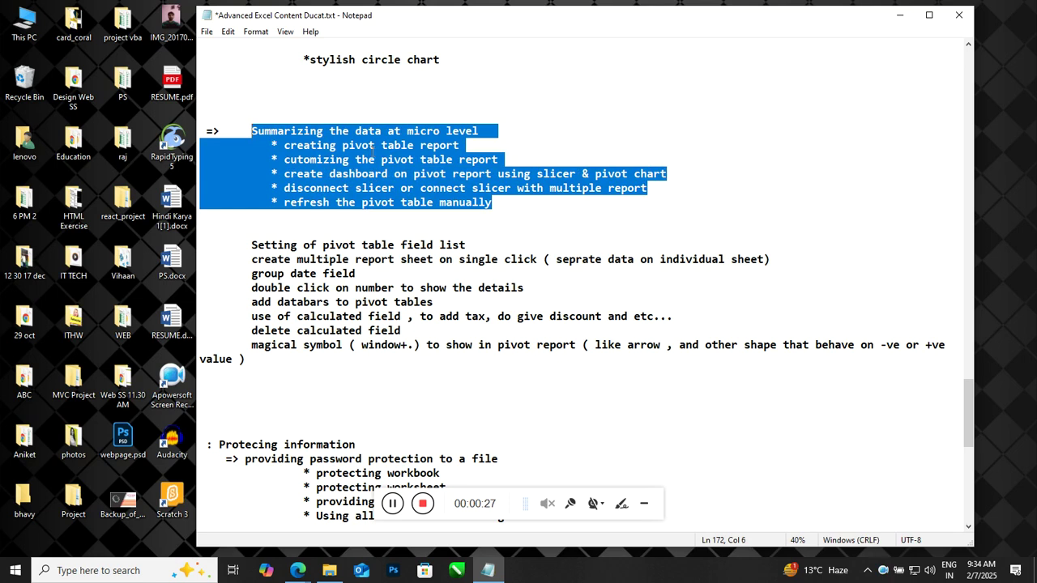
click(888, 24)
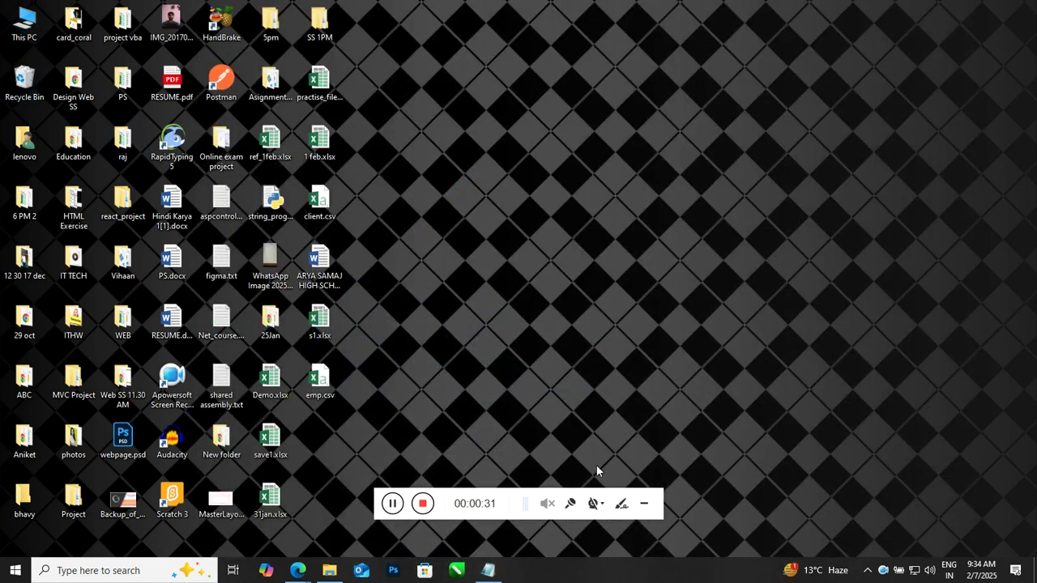
key(super+e)
click(521, 312)
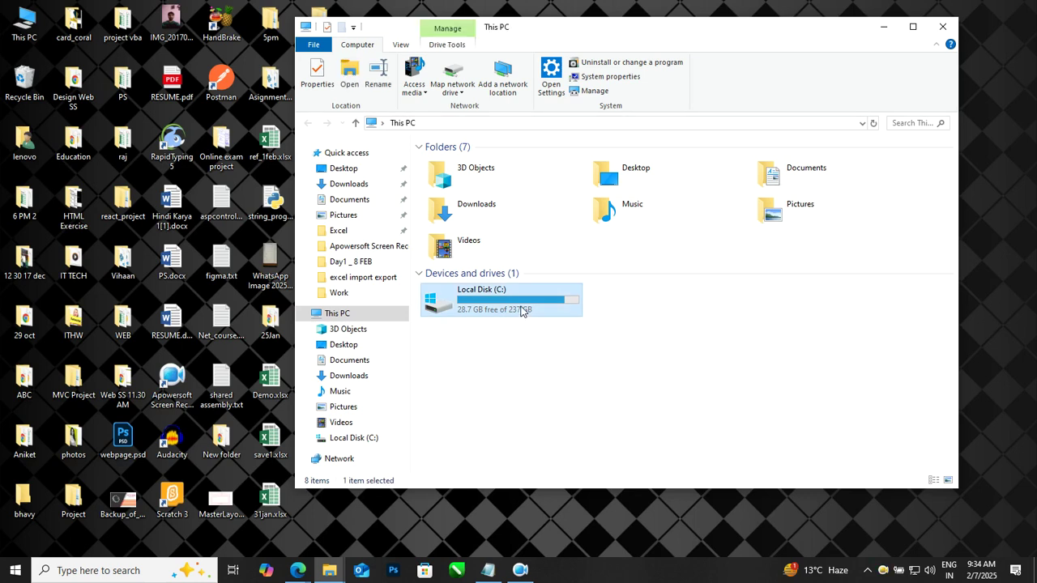
double_click(521, 312)
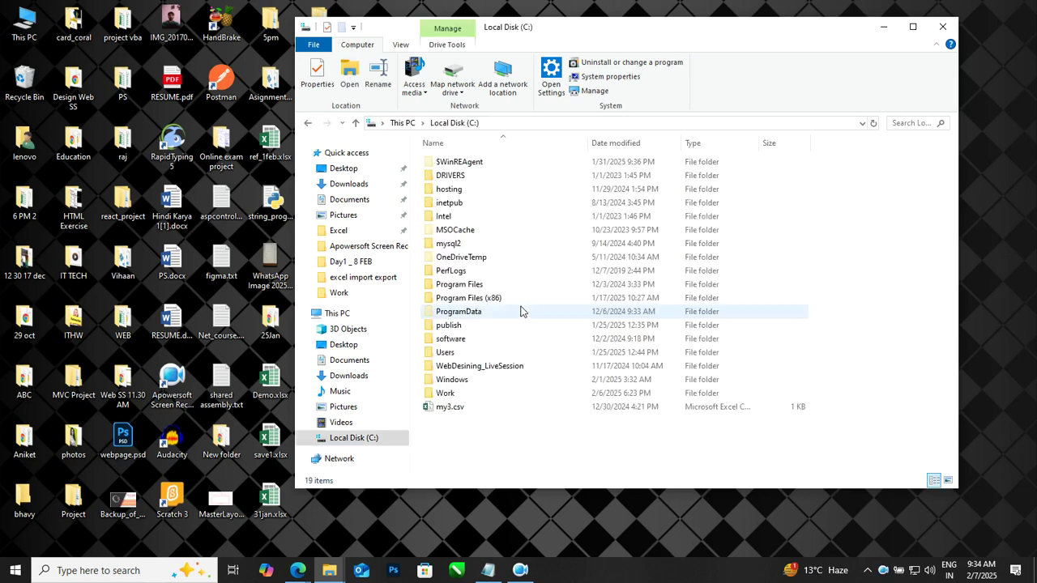
double_click(446, 393)
click(451, 193)
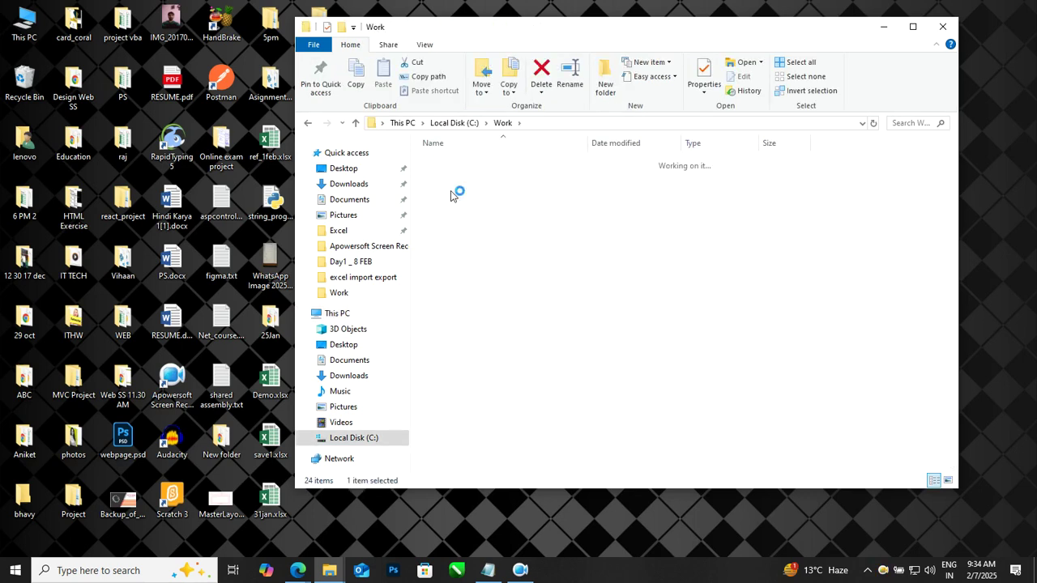
double_click(454, 176)
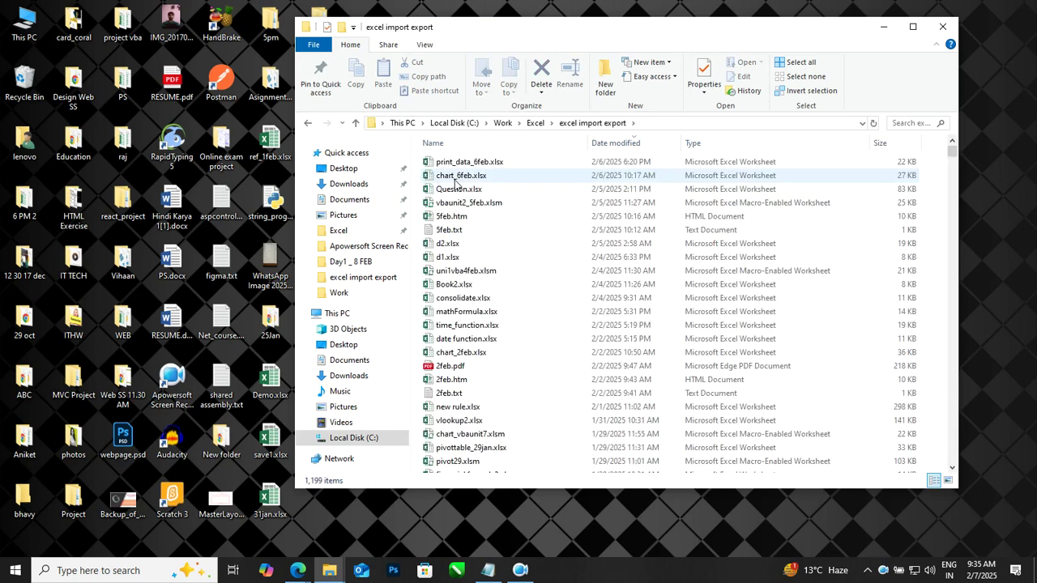
Find and open pivottable_29jan.xlsx in Excel, and minimize the folder window.
click(456, 189)
key(p)
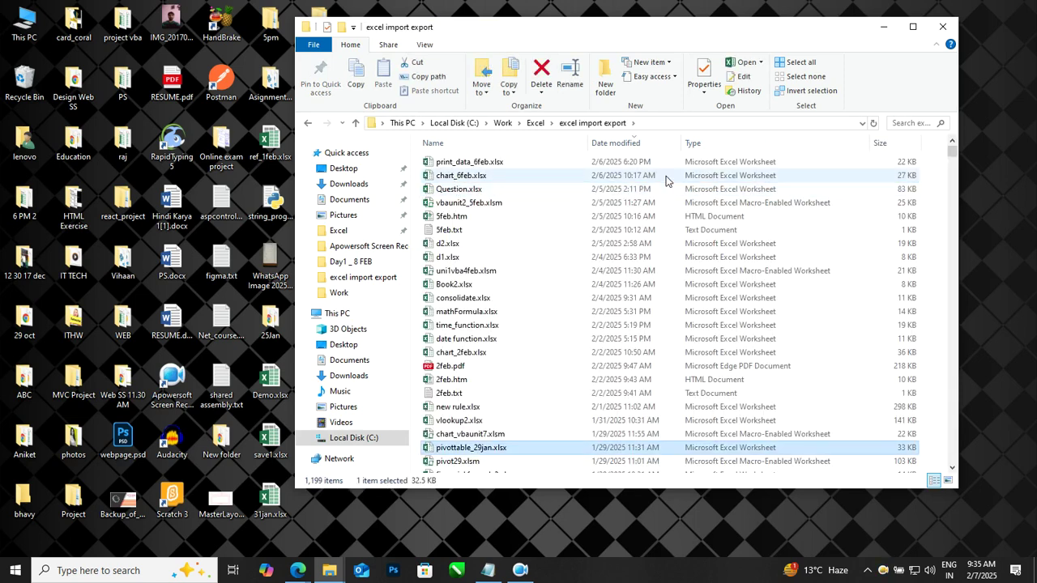
scroll(663, 199, down, 1)
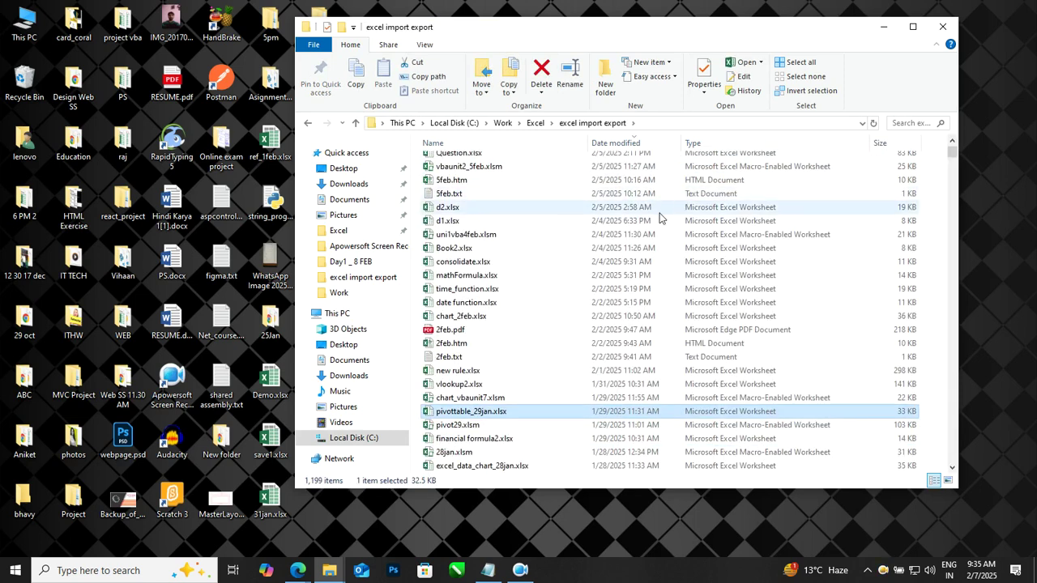
double_click(531, 412)
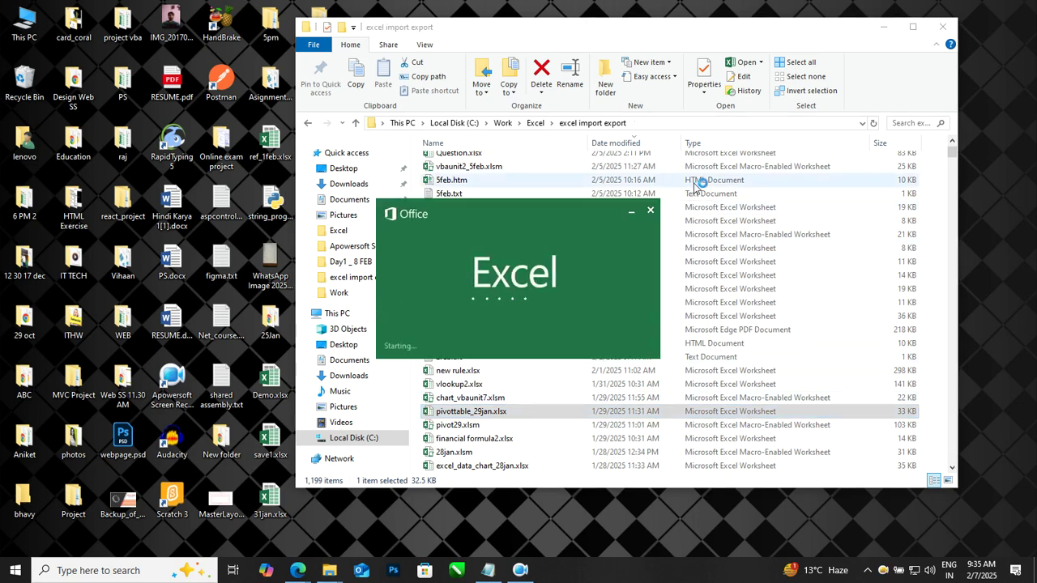
click(883, 27)
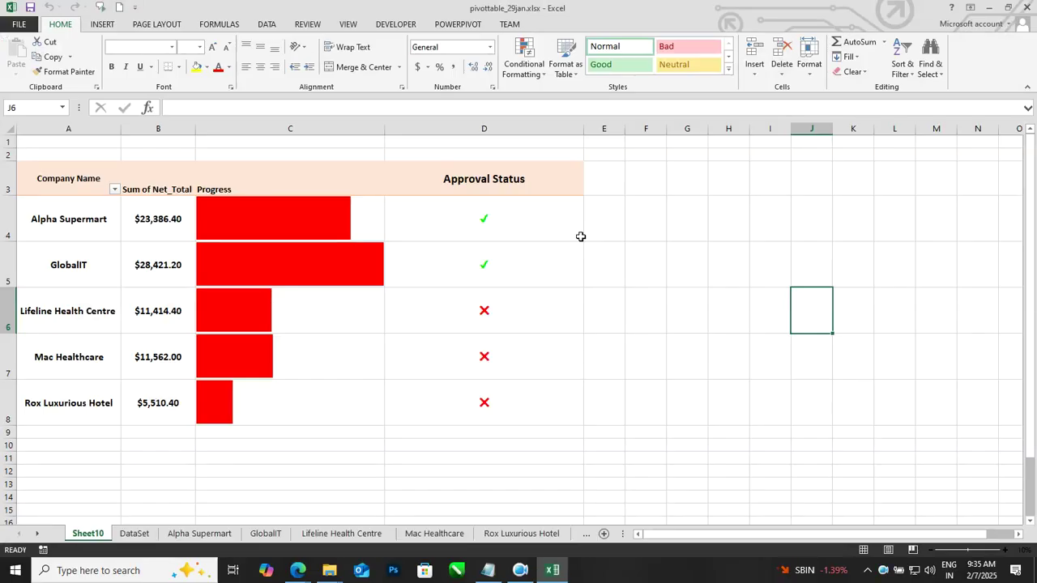
Copy the whole data table from the DataSet sheet into cell A1 of a new blank workbook.
click(135, 533)
click(335, 331)
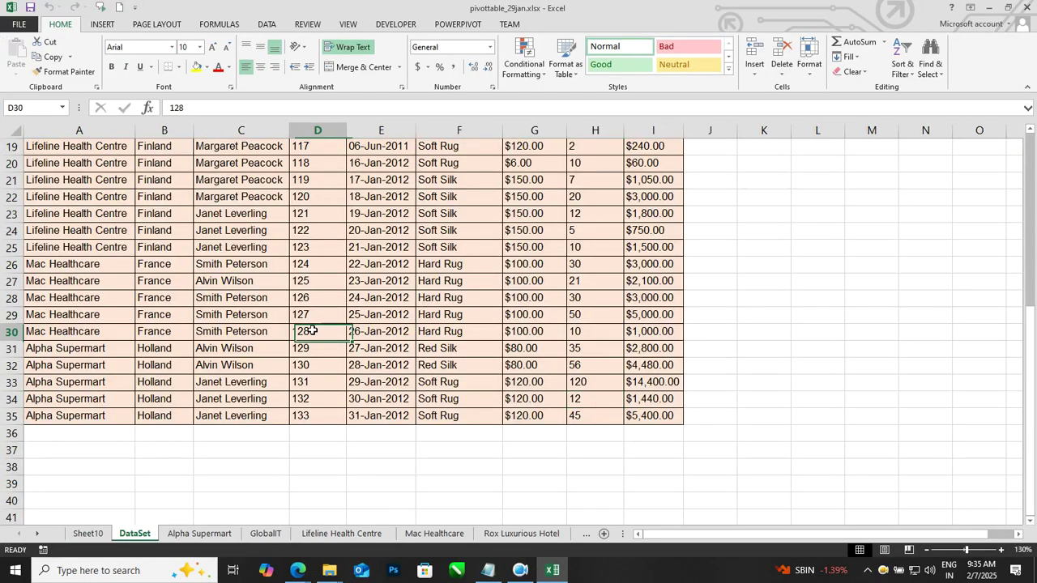
scroll(334, 330, up, 6)
click(347, 316)
key(ctrl+a)
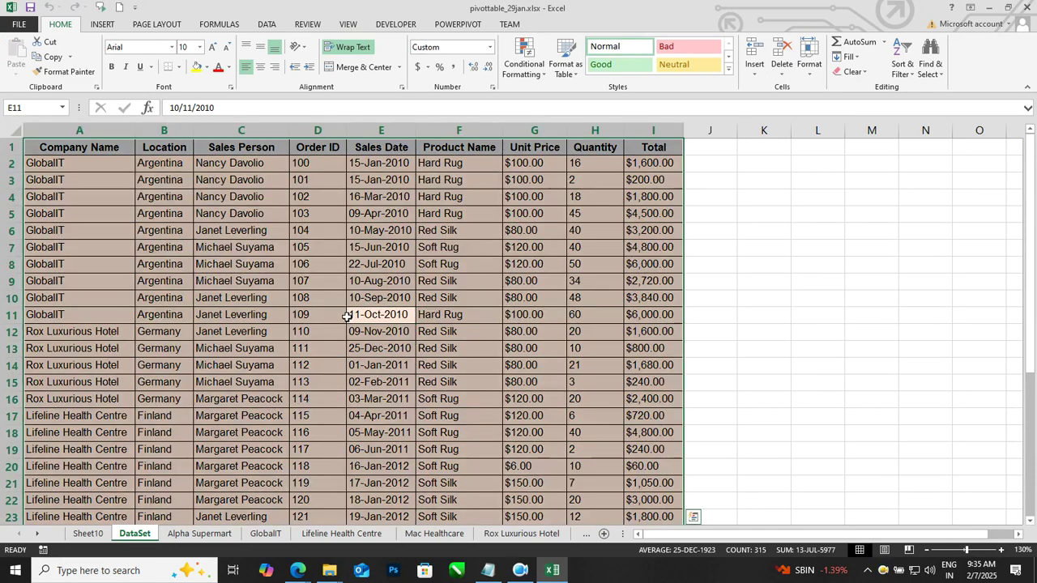
key(ctrl+c)
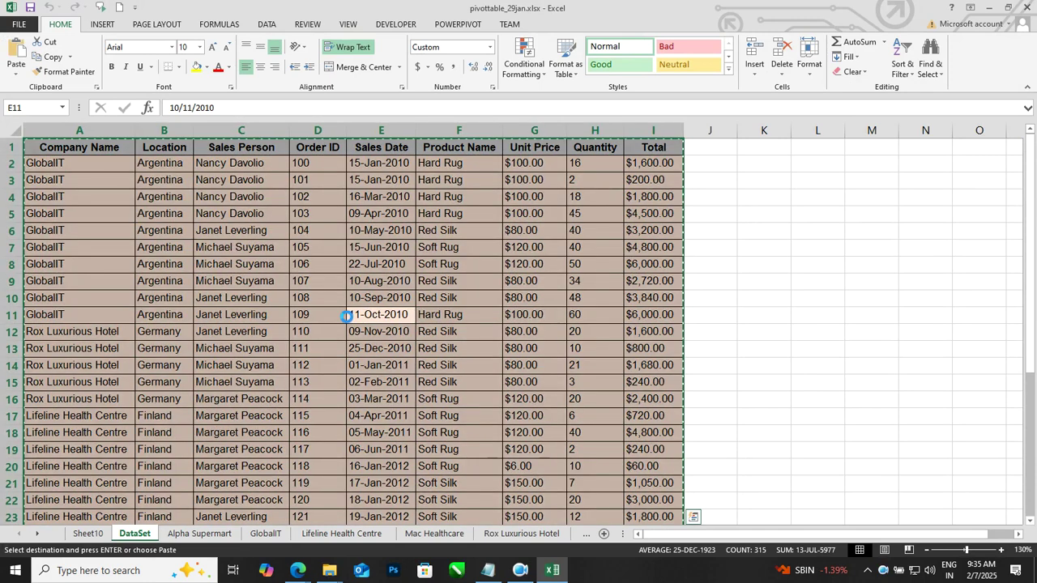
key(ctrl+n)
key(ctrl+v)
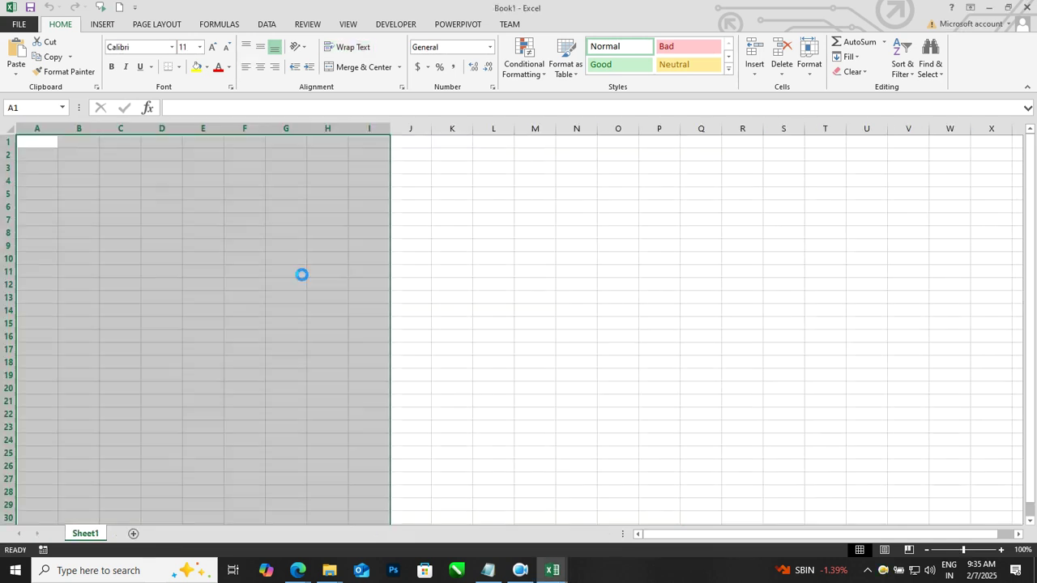
click(313, 254)
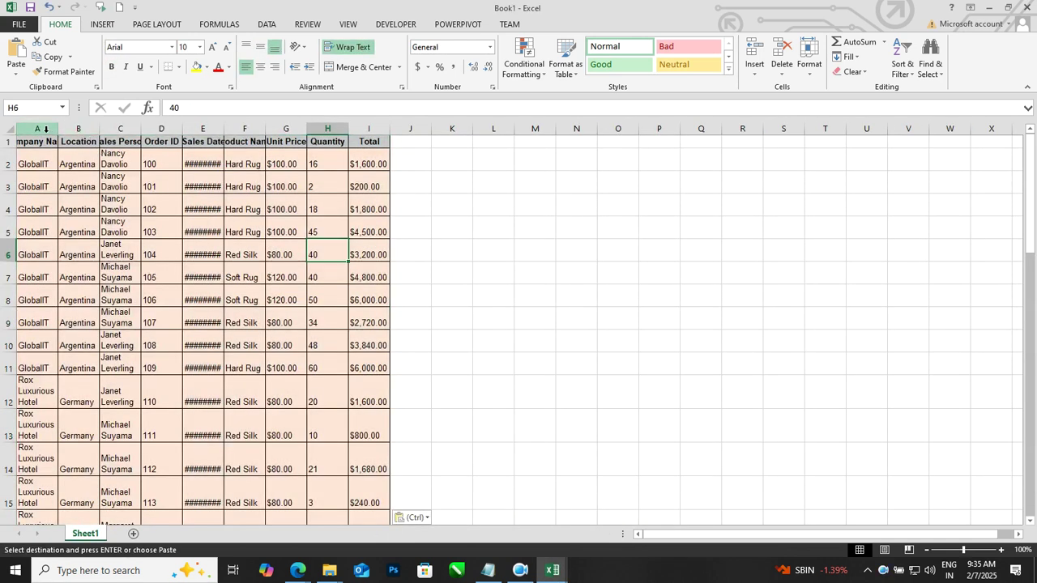
AutoFit the widths of columns A through I in the pasted table.
drag(36, 128, 359, 127)
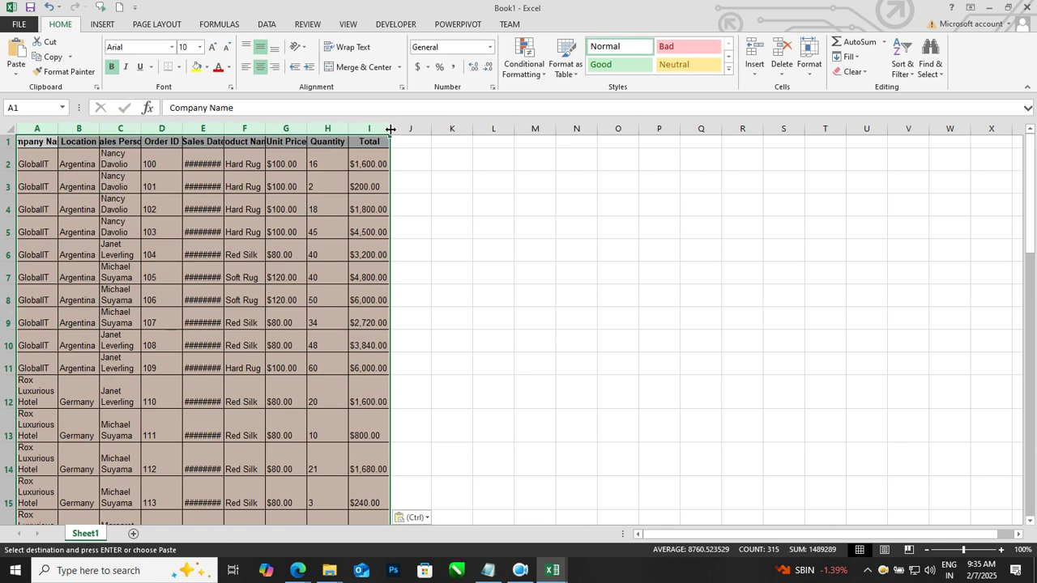
double_click(390, 128)
click(389, 246)
scroll(388, 246, up, 1)
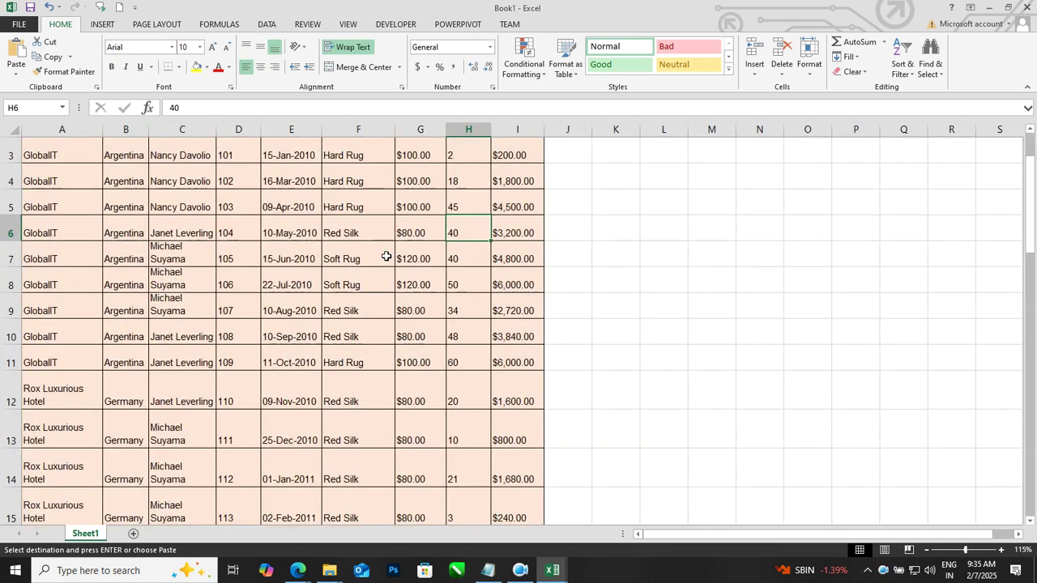
scroll(388, 245, up, 1)
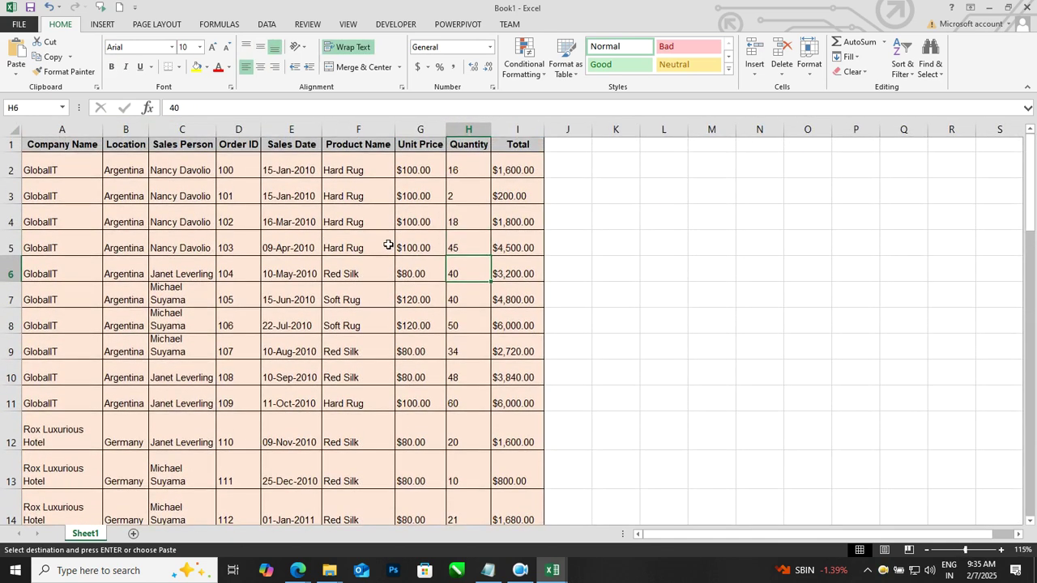
Rename Sheet1 of the new workbook as DataSet.
right_click(94, 538)
click(134, 413)
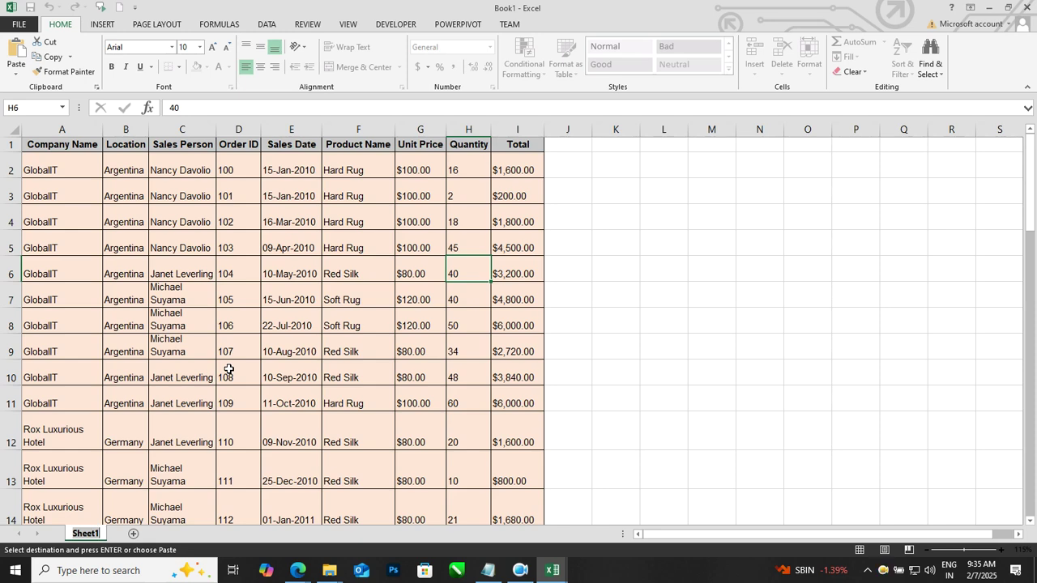
text(DataSet)
key(Return)
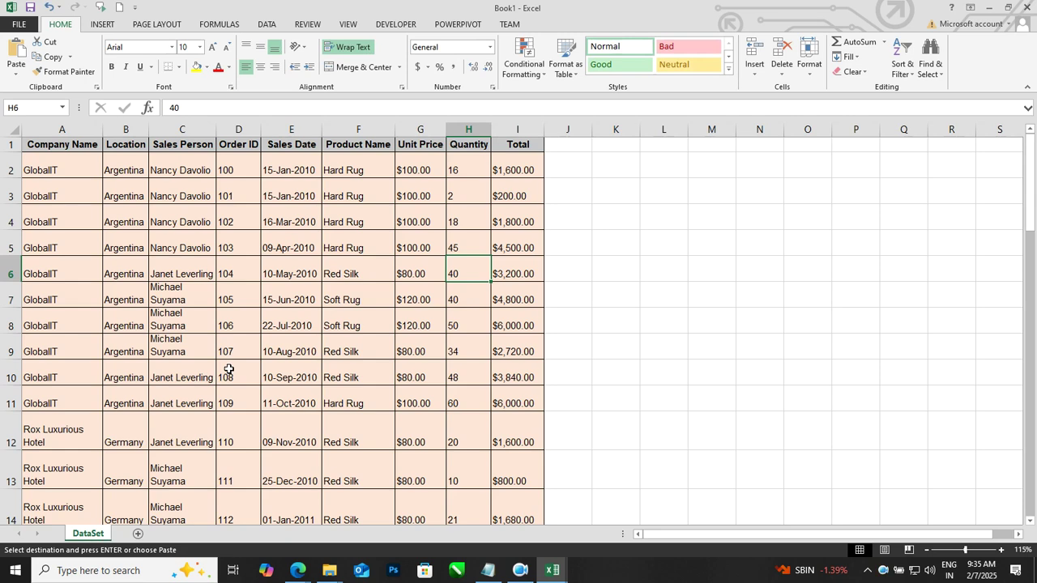
Add a new sheet after DataSet and name it Report.
click(138, 534)
right_click(142, 534)
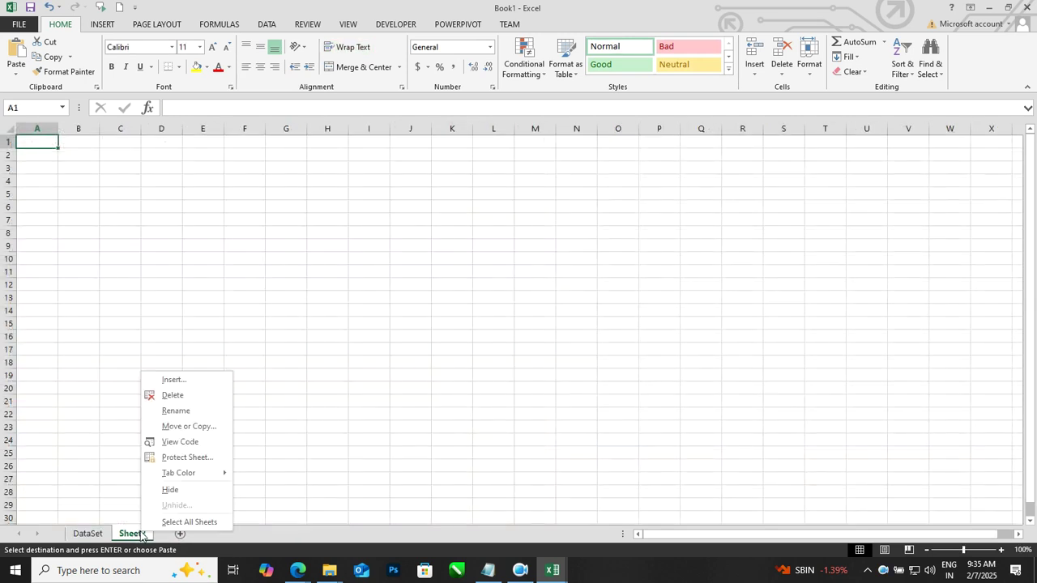
click(202, 411)
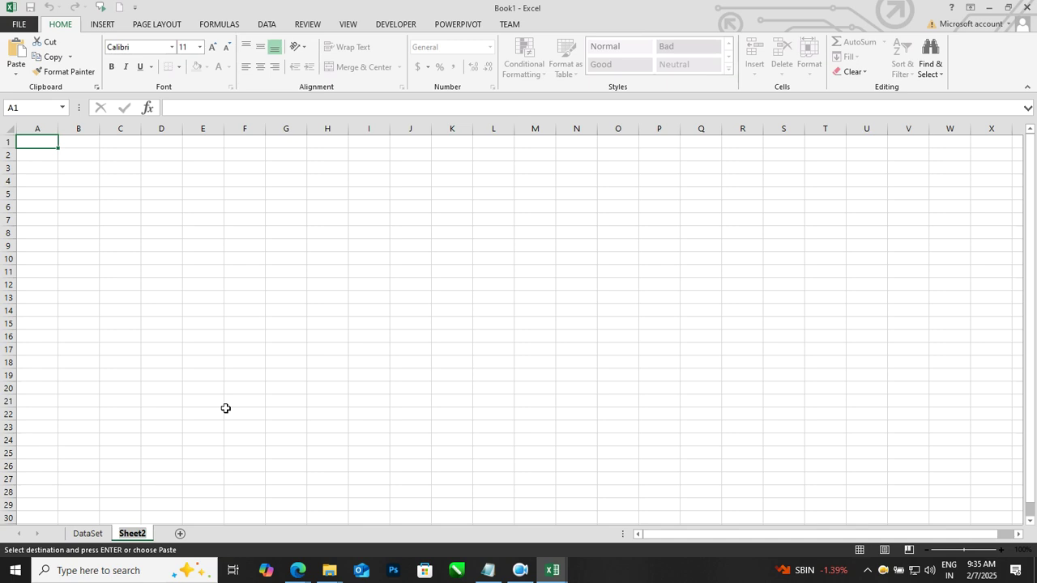
text(Report)
key(Return)
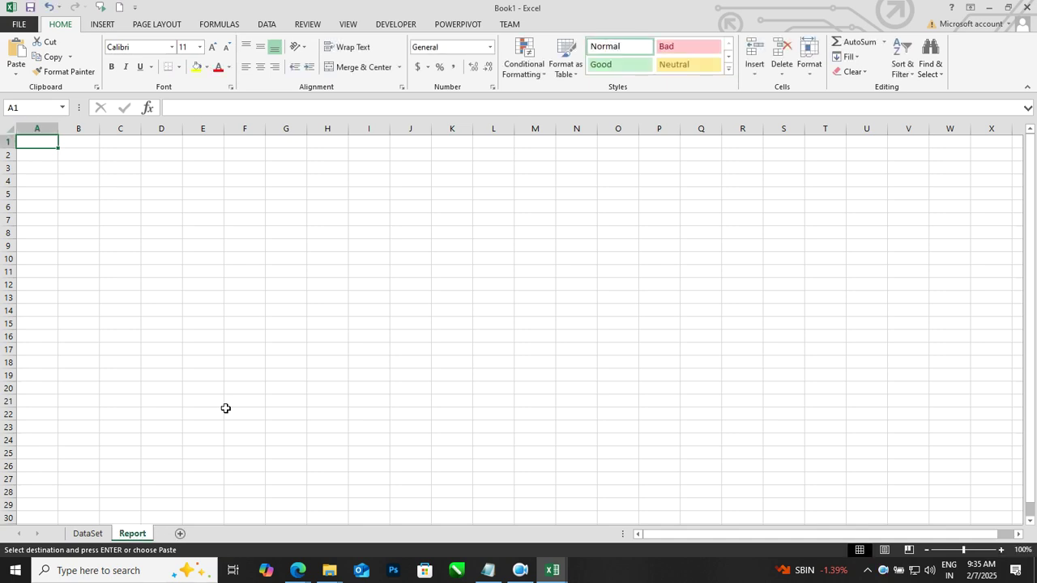
Add a sheet named DashBoard after Report, and return to the data table on the DataSet sheet.
click(180, 534)
right_click(183, 531)
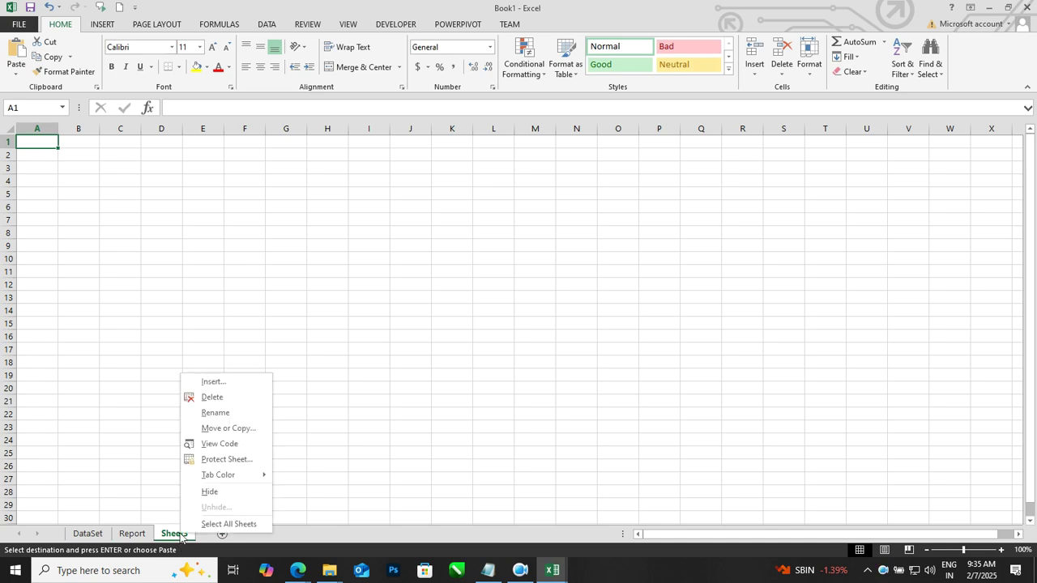
click(217, 413)
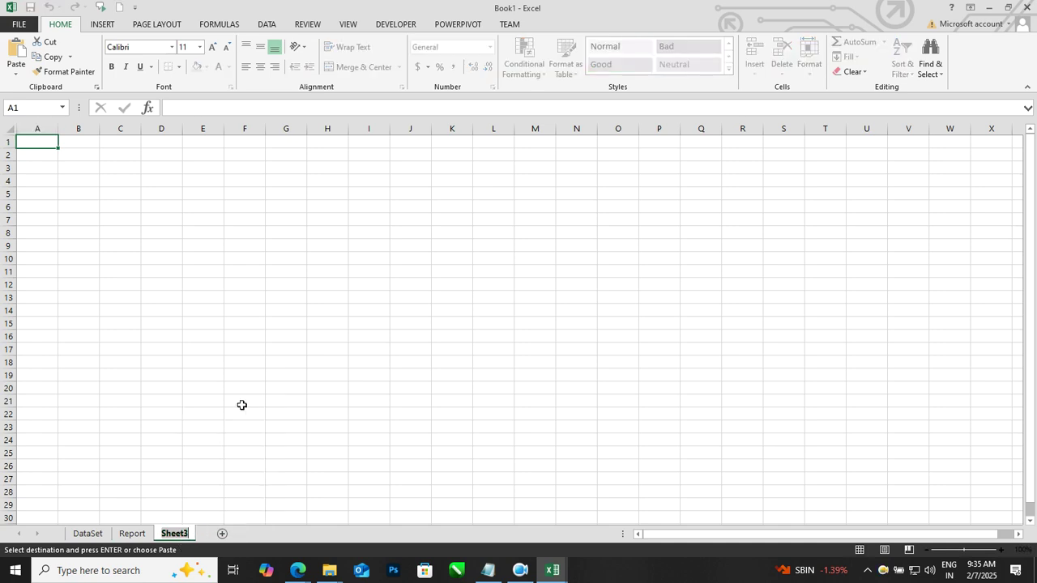
text(DashBoard)
key(Return)
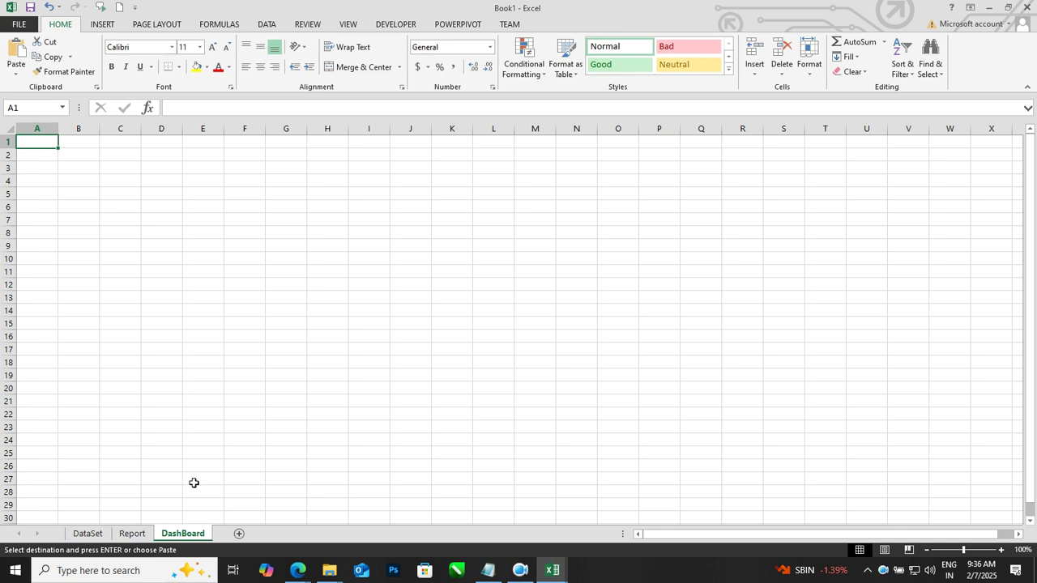
click(89, 533)
click(297, 379)
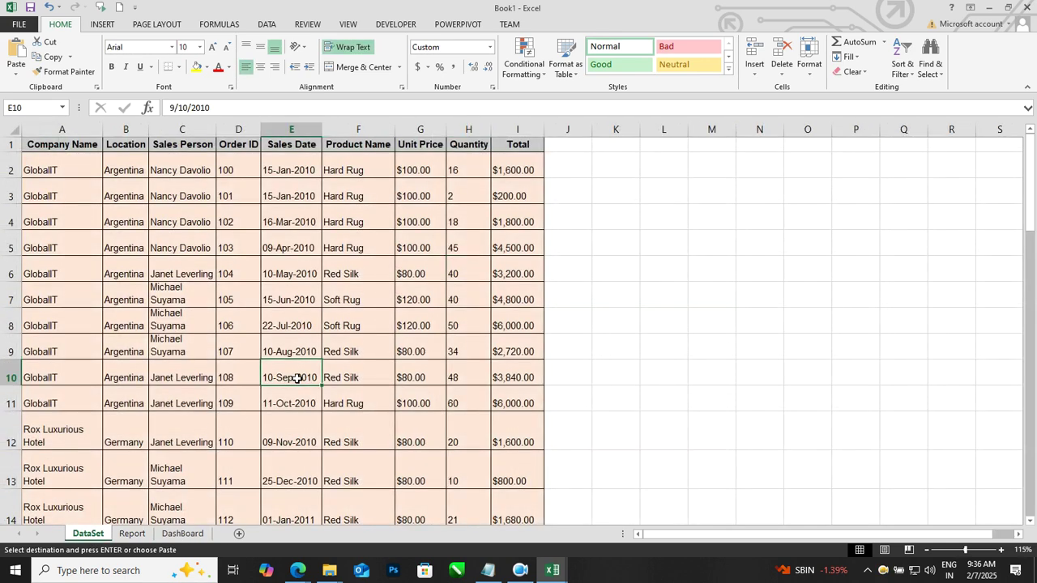
Switch to pivottable_29jan.xlsx and examine the pivot reports on the company sheets, Sheet2 and Sheet10, finishing on the DataSet sheet.
key(alt+Tab)
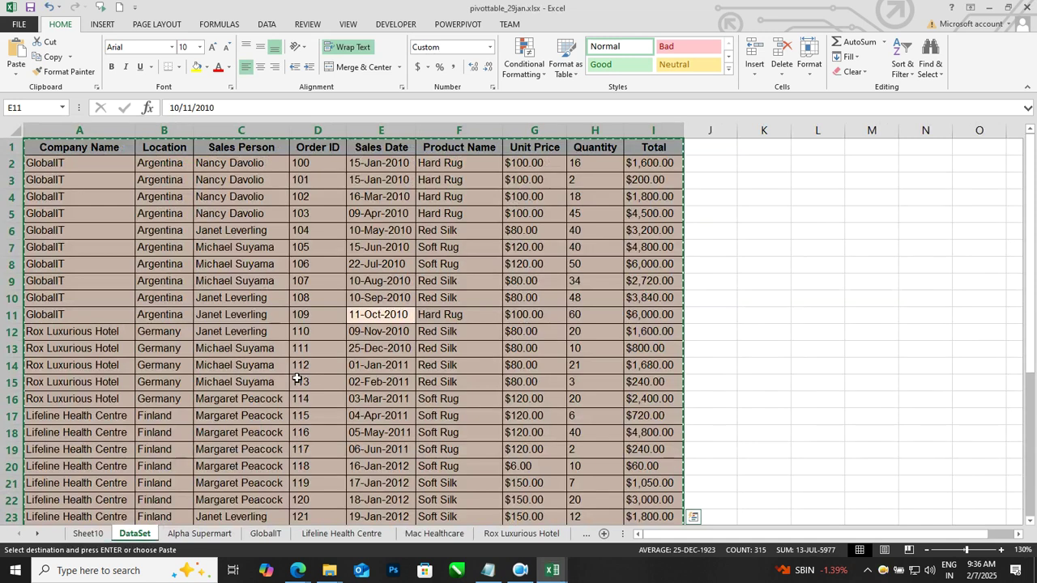
click(450, 415)
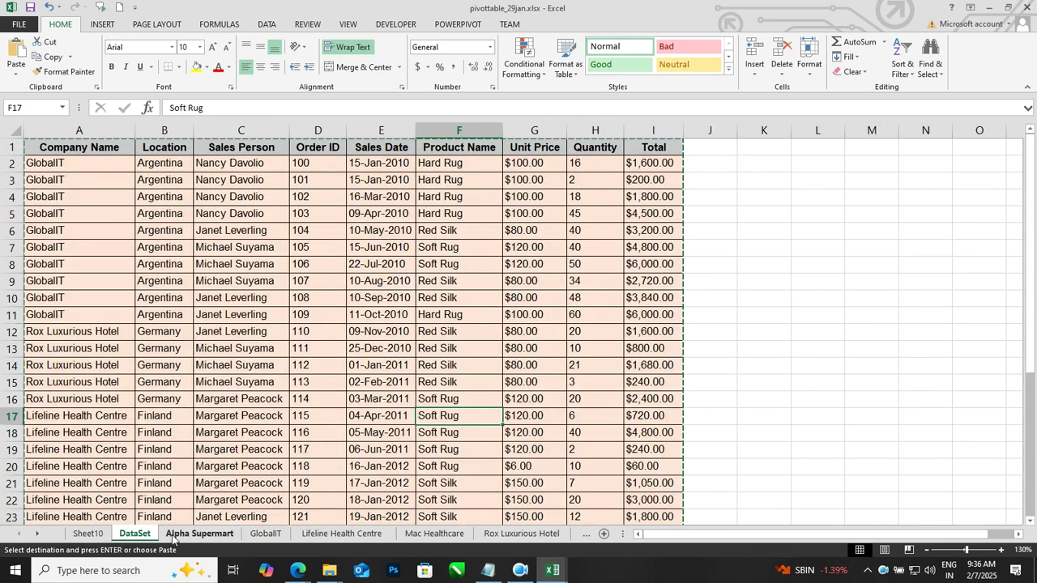
click(203, 536)
click(266, 534)
click(341, 534)
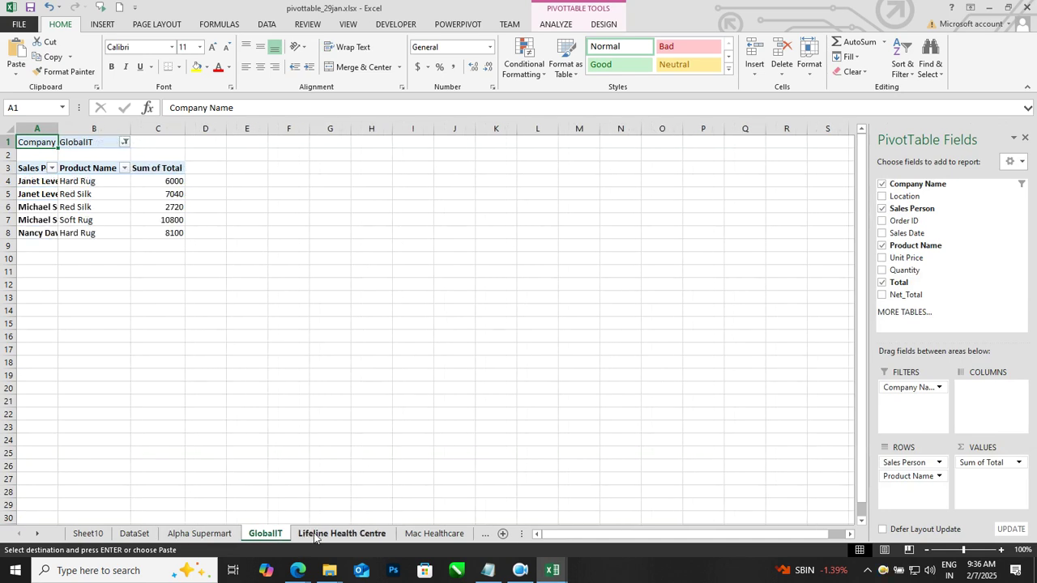
click(432, 535)
click(486, 535)
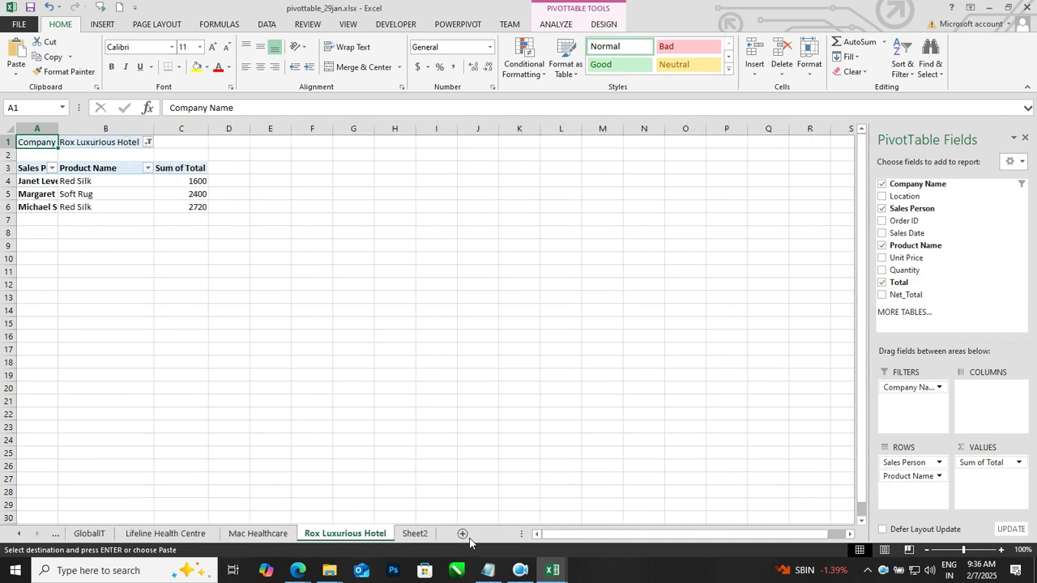
click(417, 535)
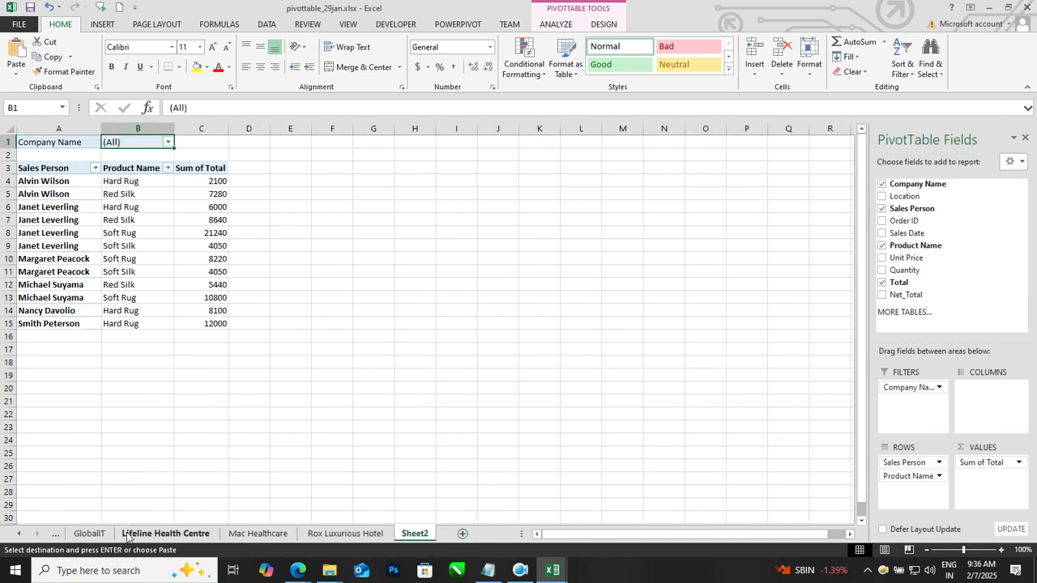
click(57, 535)
click(57, 535)
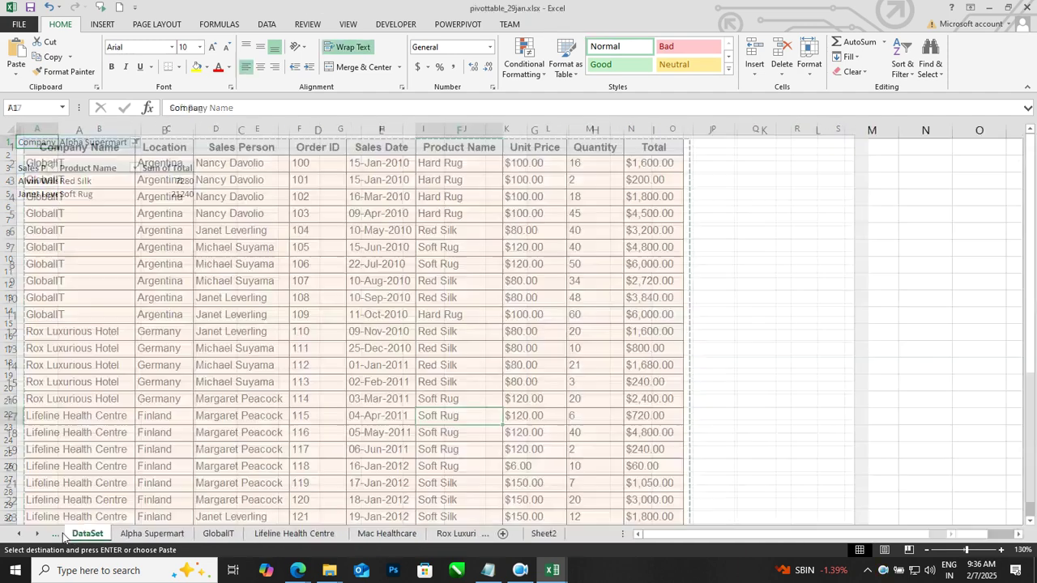
click(65, 537)
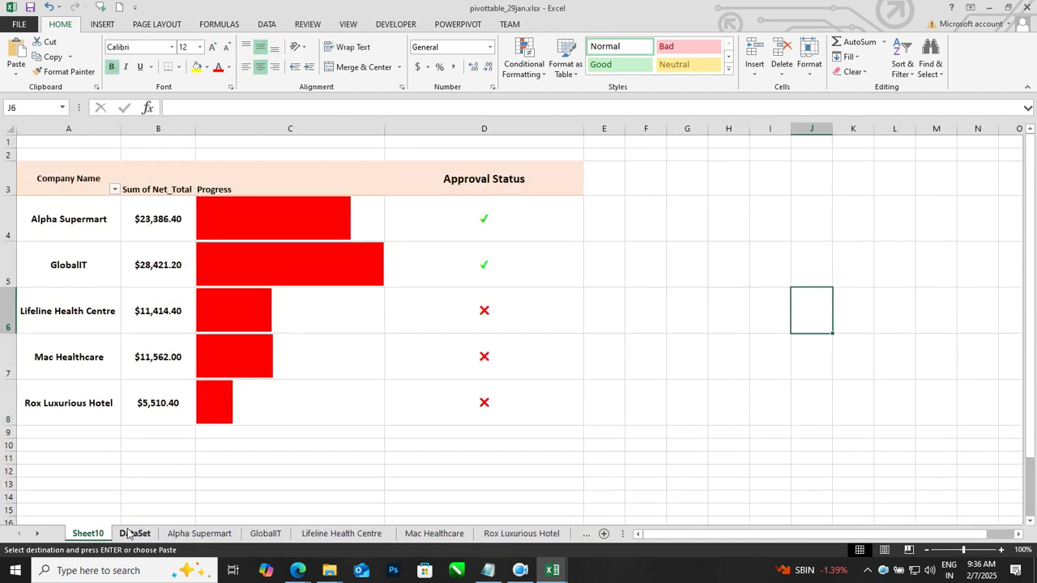
click(130, 535)
click(242, 316)
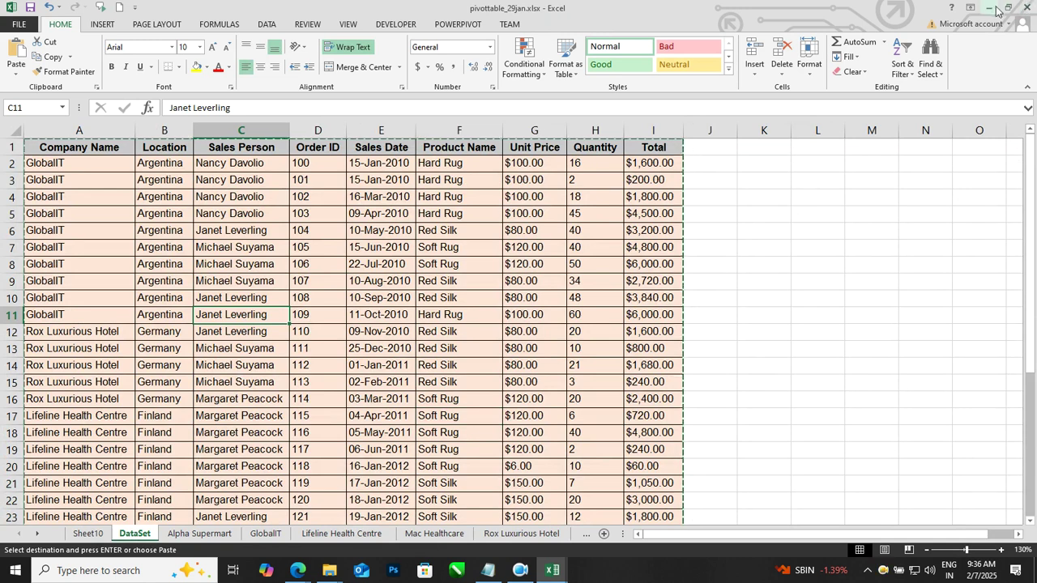
Close the workbook pivottable_29jan.xlsx and return to the DataSet sheet of Book1.
click(1026, 7)
click(520, 324)
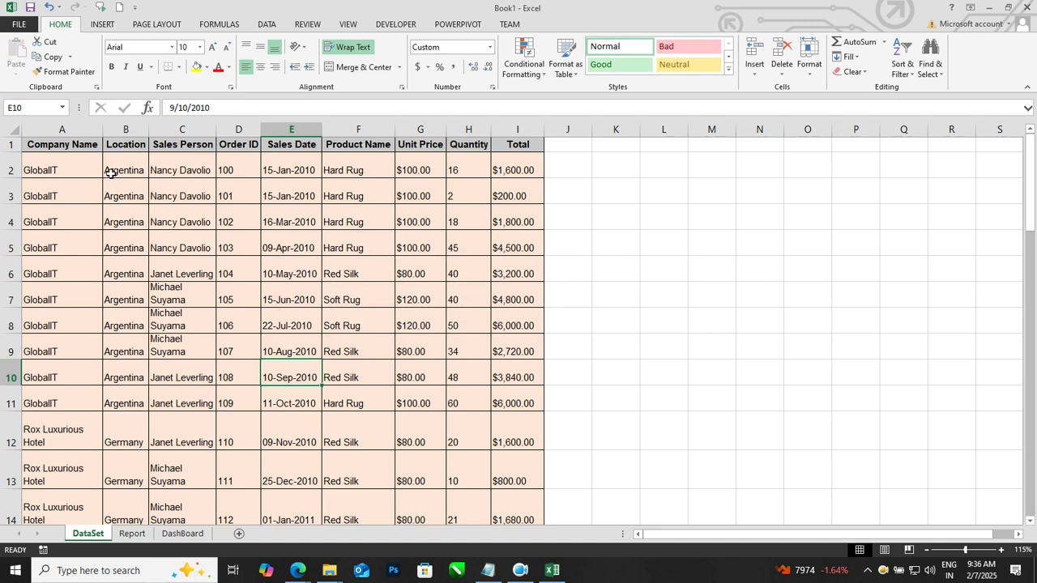
Examine the DataSet table column by column, from Company Name through Sales Date and Product Name to Total.
drag(79, 167, 67, 292)
click(137, 164)
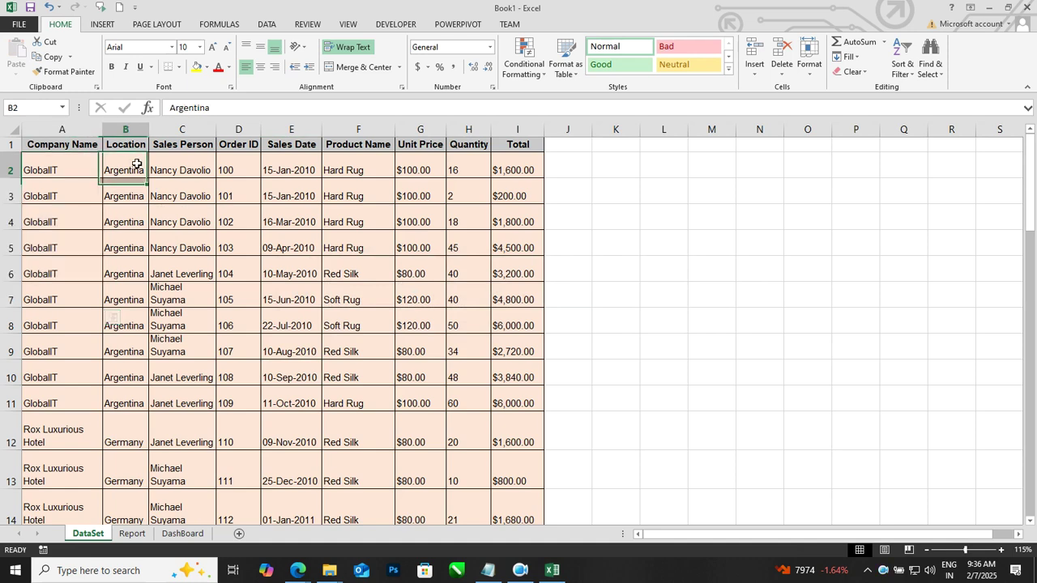
drag(136, 165, 129, 258)
drag(176, 166, 193, 266)
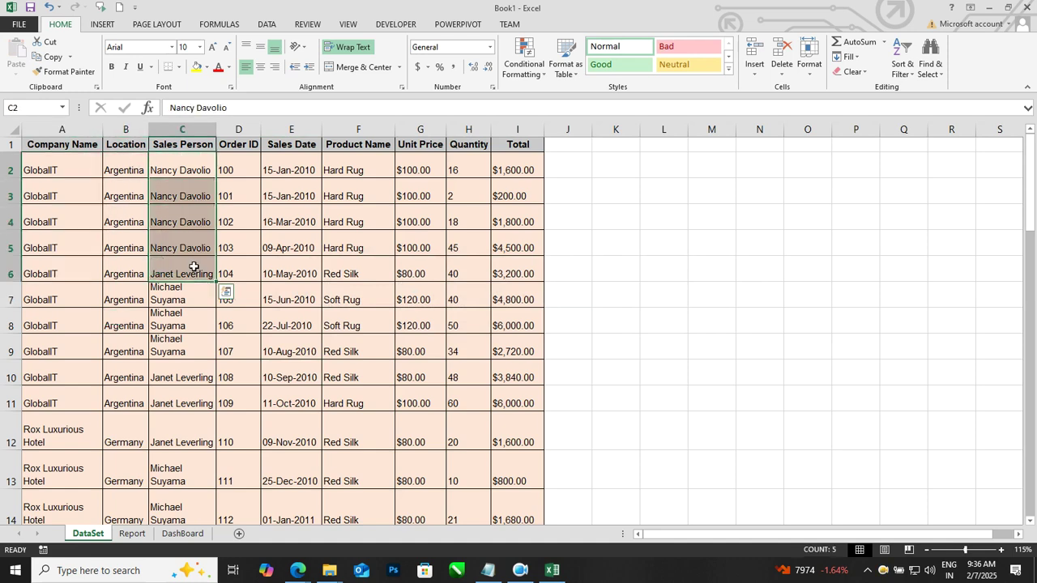
drag(227, 166, 227, 271)
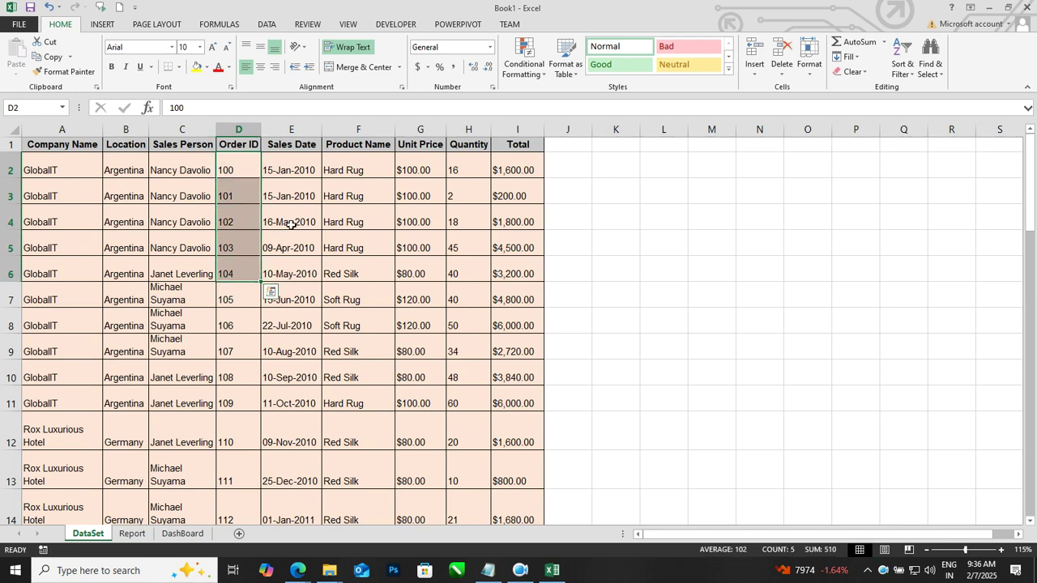
drag(292, 196, 311, 243)
click(369, 215)
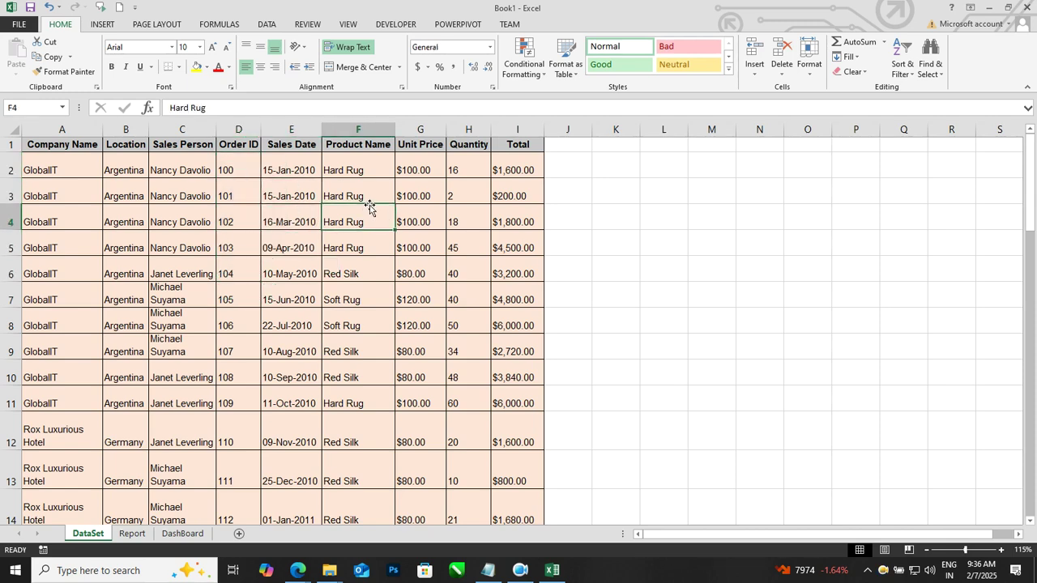
click(425, 193)
click(465, 192)
click(520, 189)
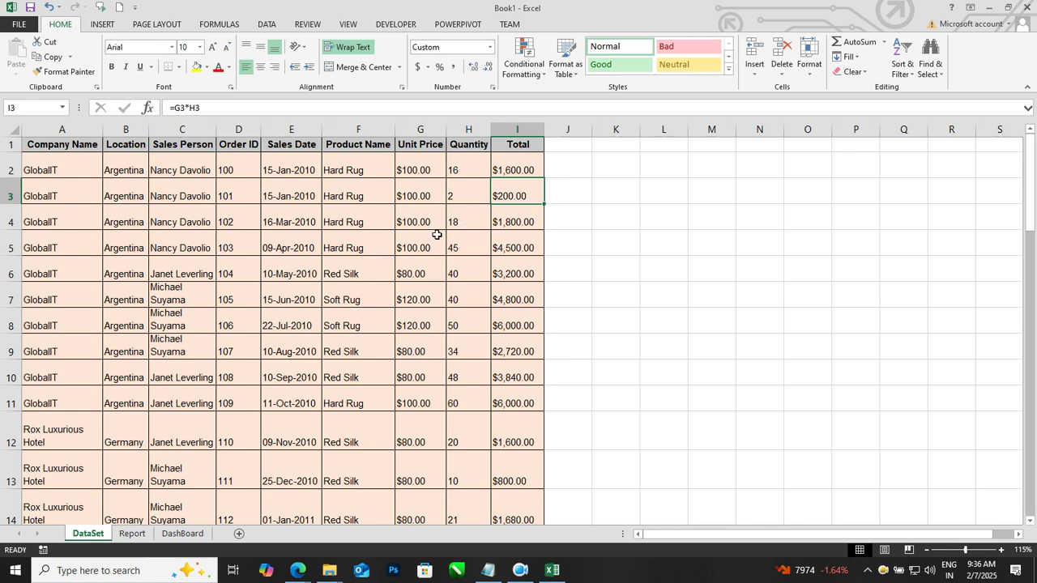
Open a blank Notepad window by running notepad.
key(super+r)
text(notp)
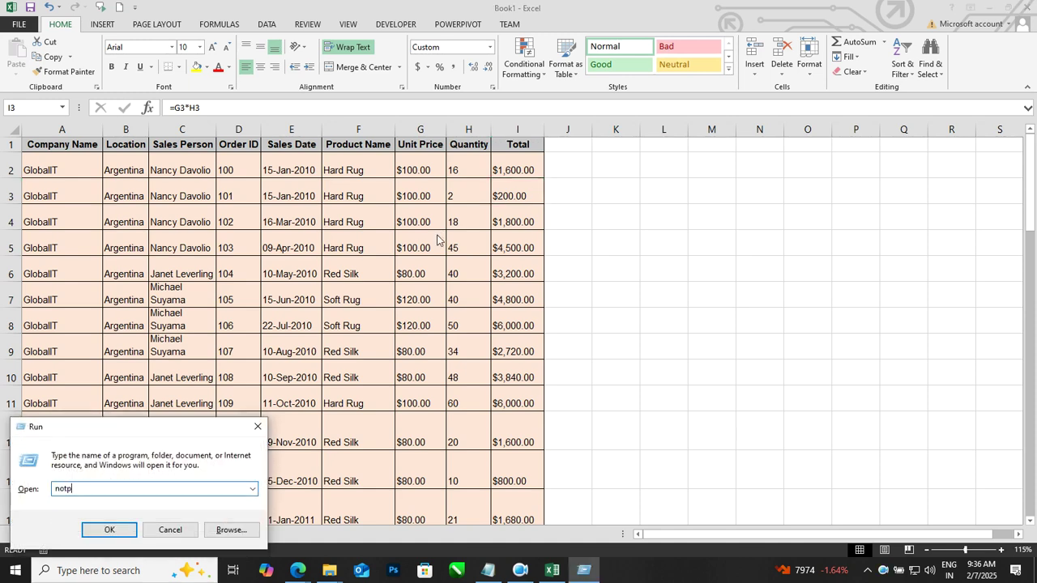
key(BackSpace)
key(BackSpace)
text(epad)
key(Return)
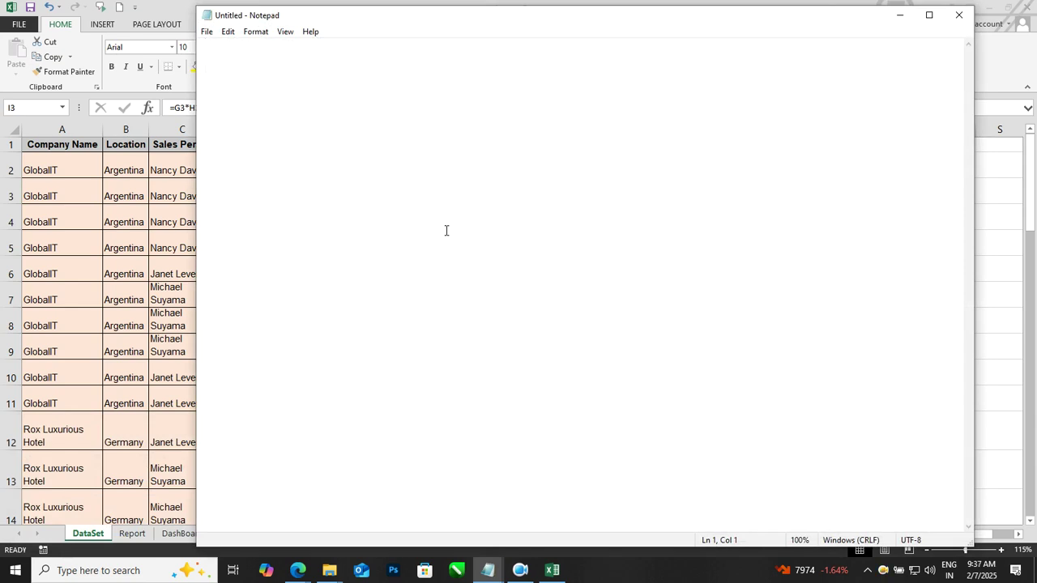
Write the first two lines of the report list: "1. Sales Person sales report.." and "2. Product wise report wise".
text(1. Sale)
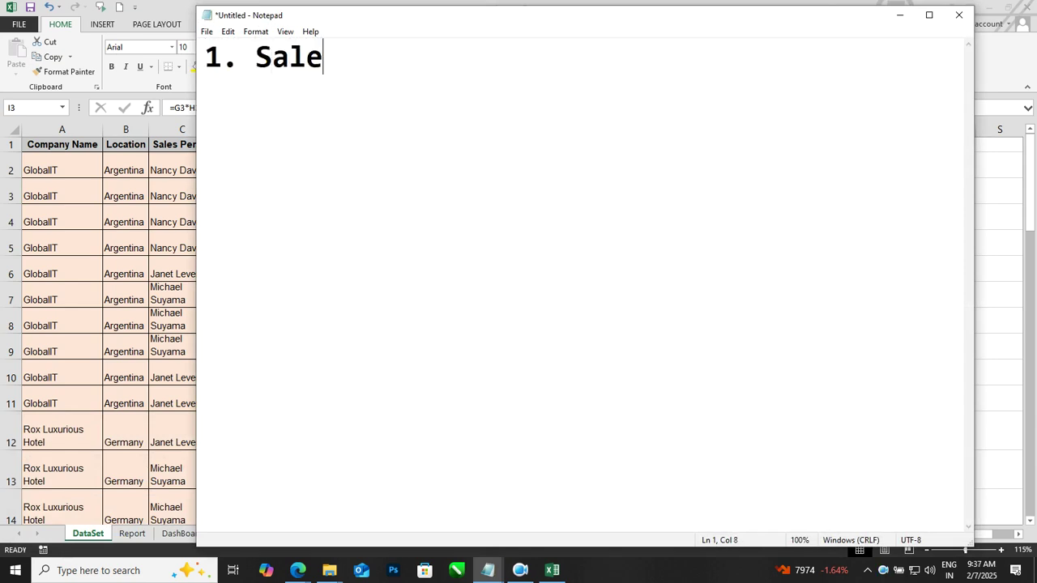
text(s Person )
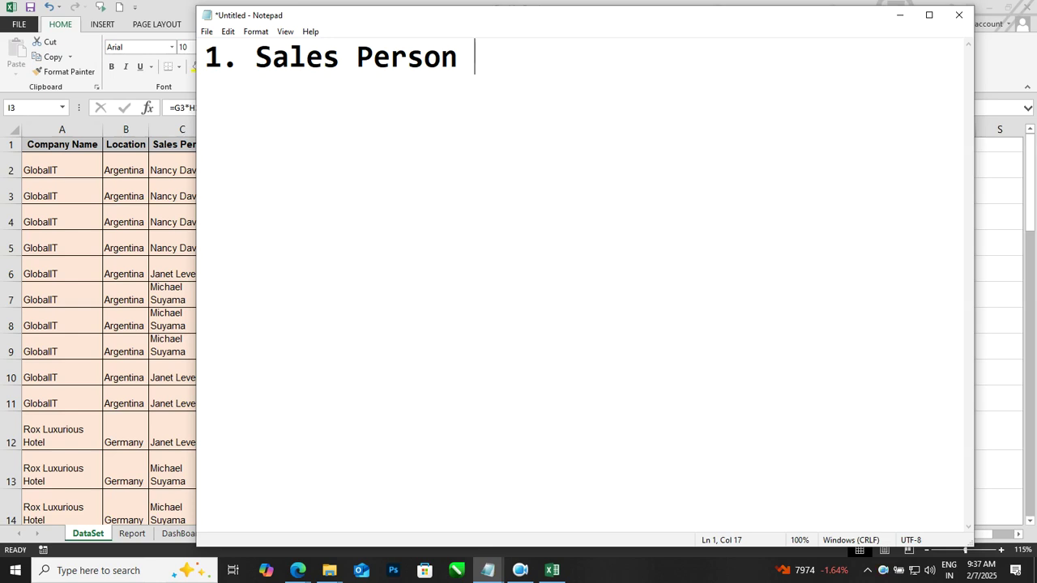
text(sales r)
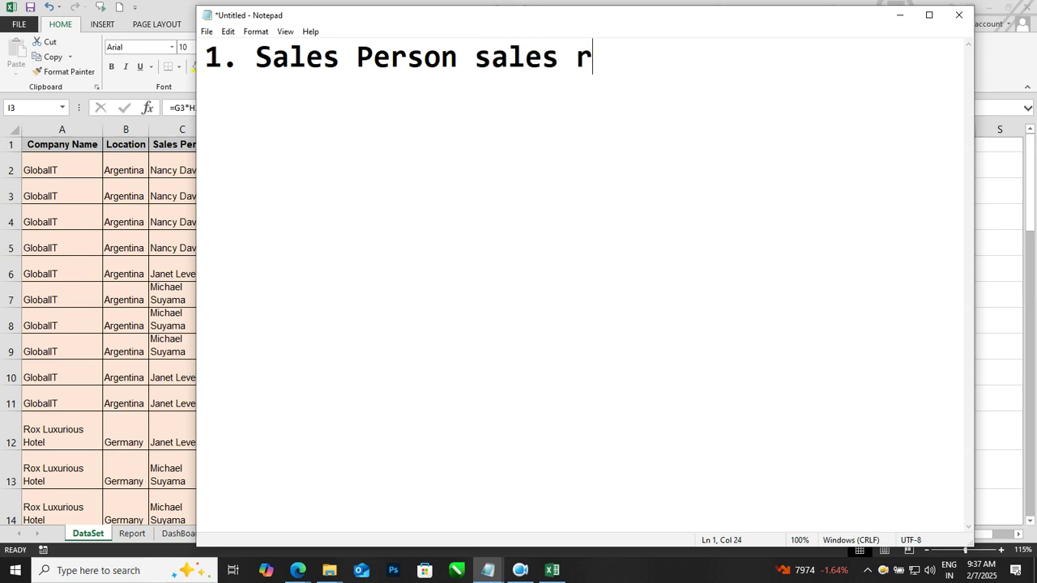
text(eport.. )
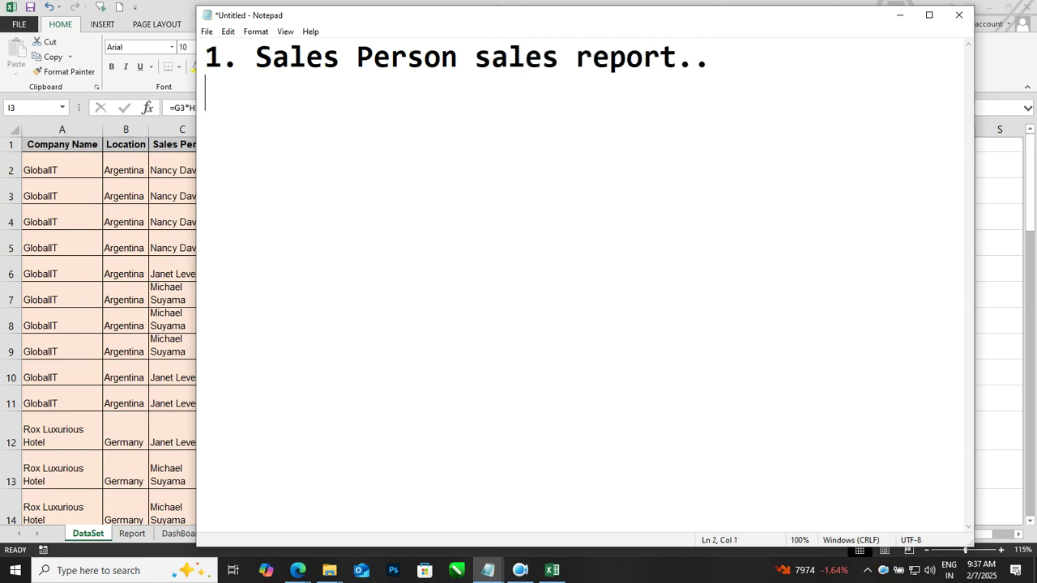
text(2. Produc)
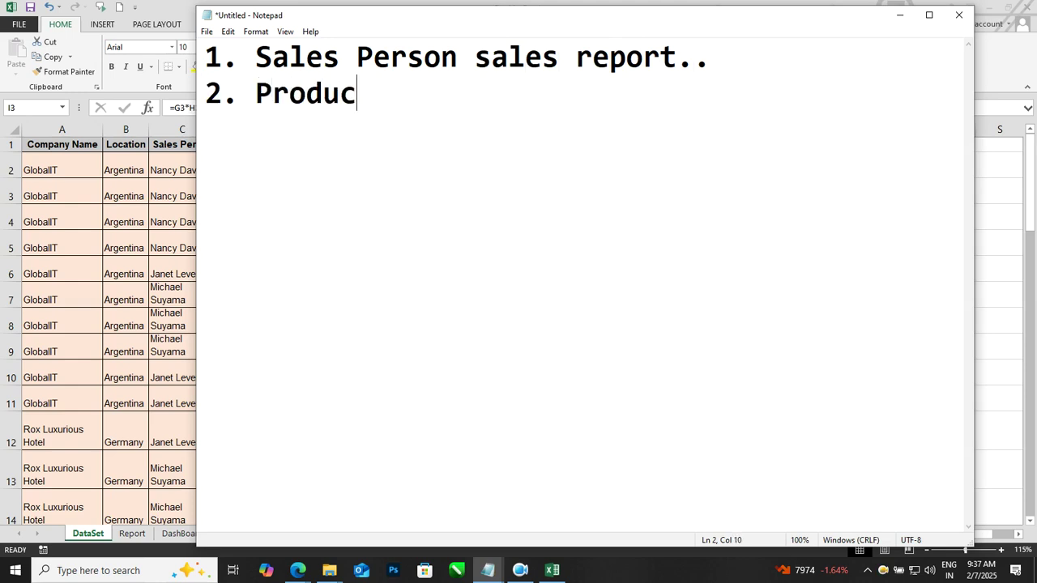
text(t wise repo)
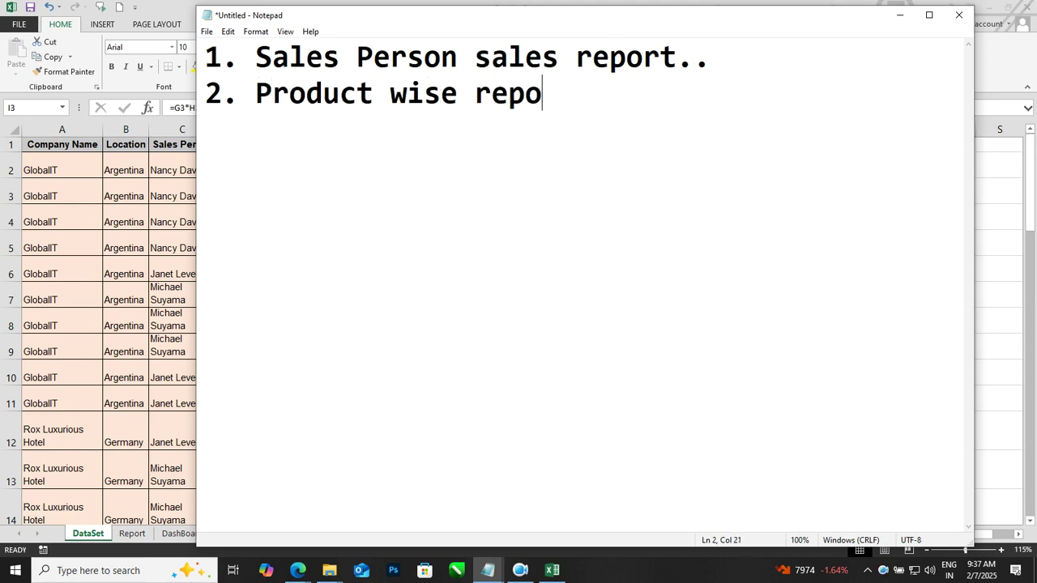
text(rt wise)
key(Return)
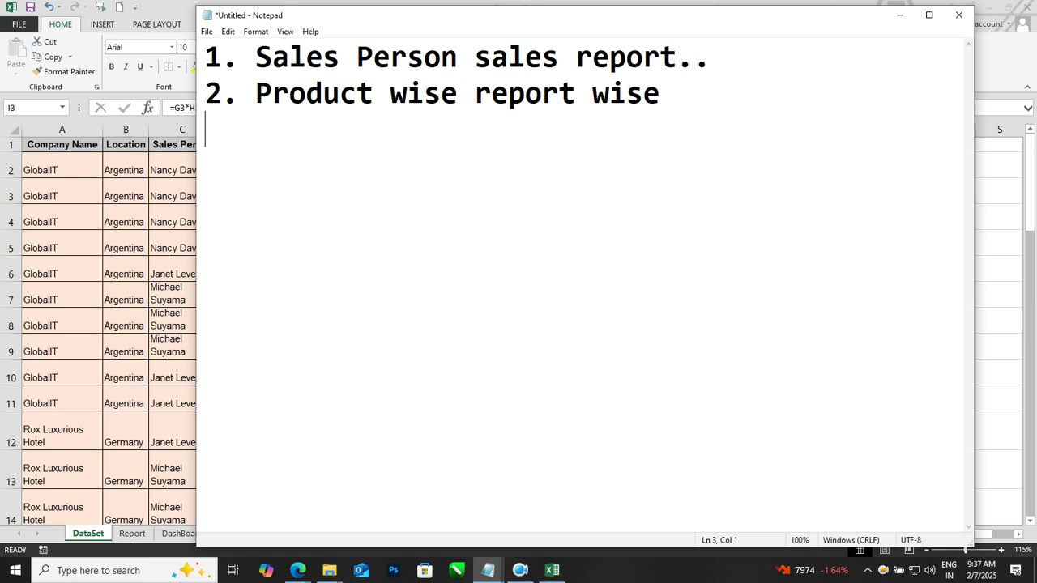
Add the list lines "3. company wise sales.." and "4. Yearly wise sales..".
text(3. cop)
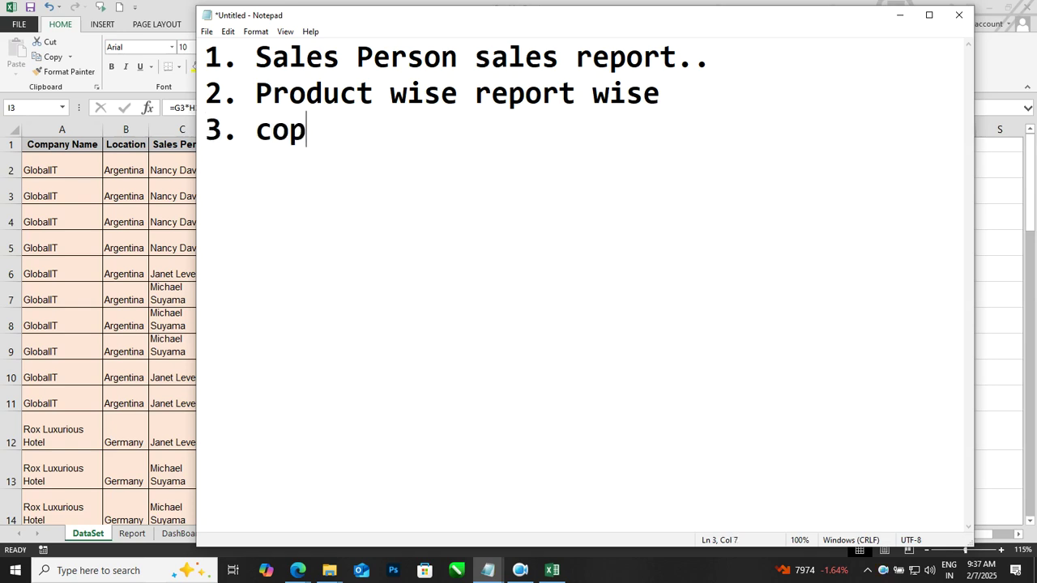
key(BackSpace)
text(mpany w)
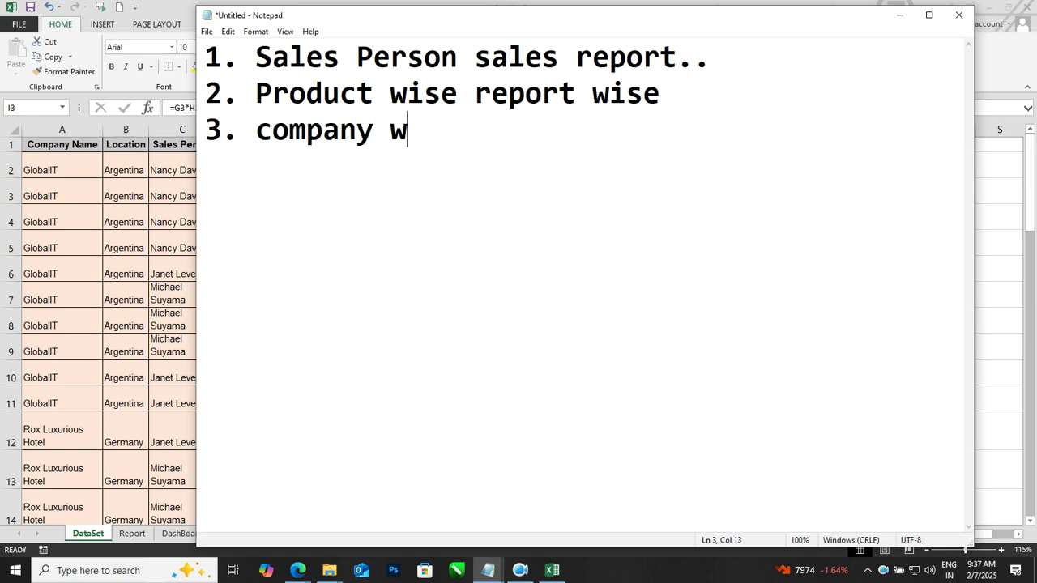
text(ise sales.. )
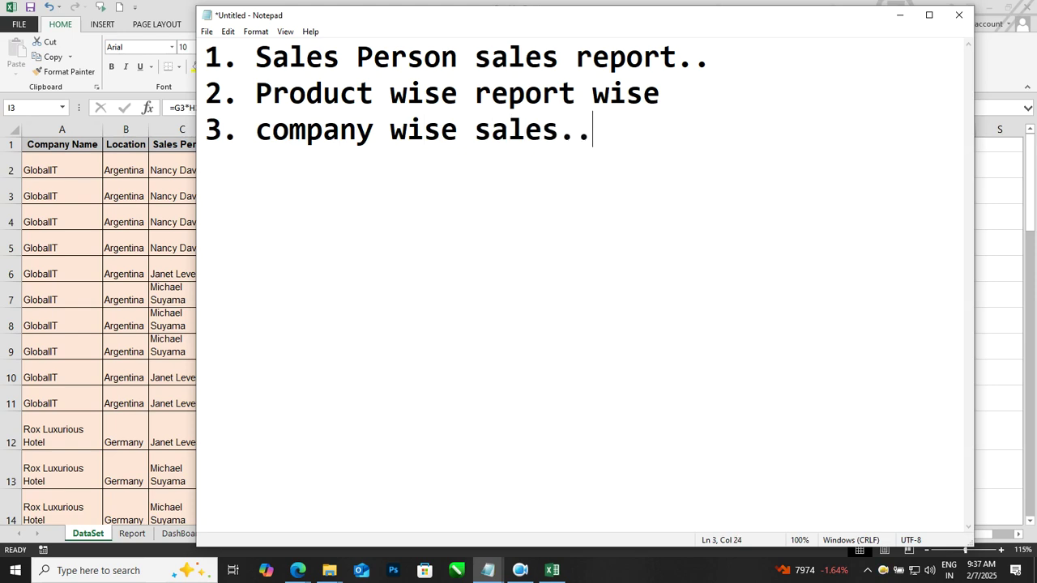
text(4. Year)
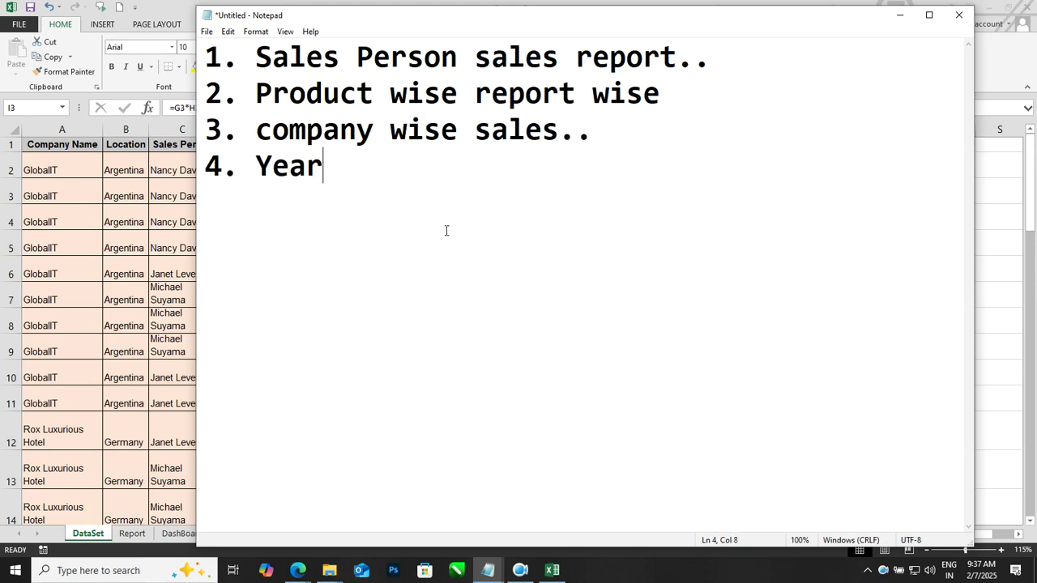
text(ly wis)
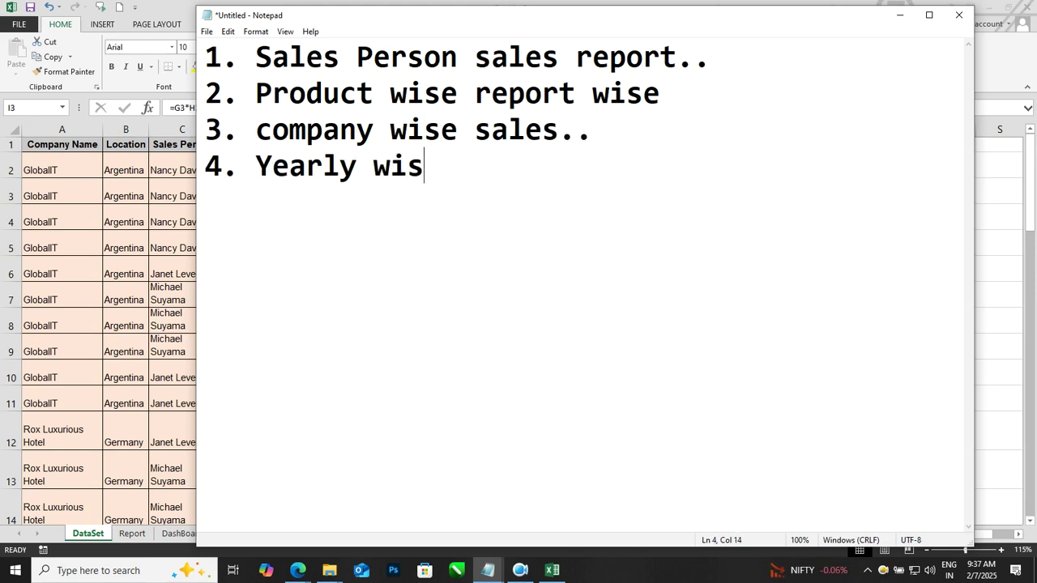
text(e sales..)
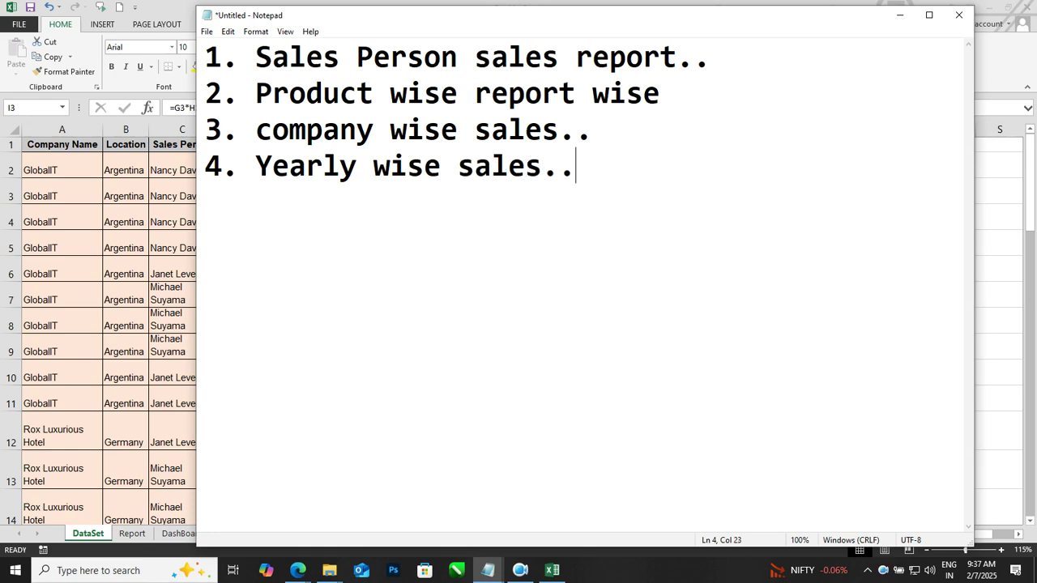
Add a dashed divider line below the report list, followed by the heading "-> pivot table :" underlined with dashes.
ctrl+scroll(496, 153, down, 2)
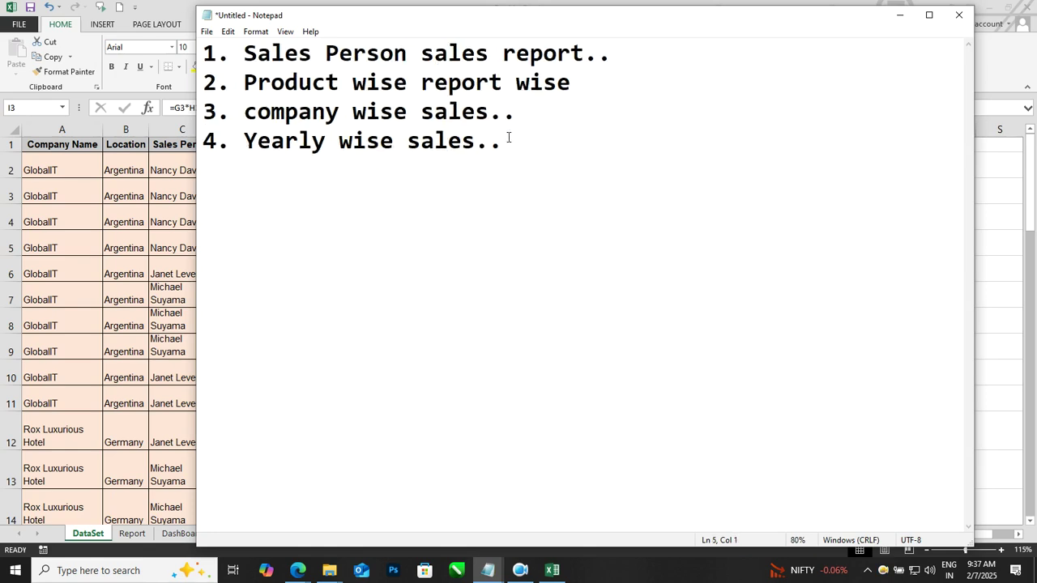
text(----------------------------------)
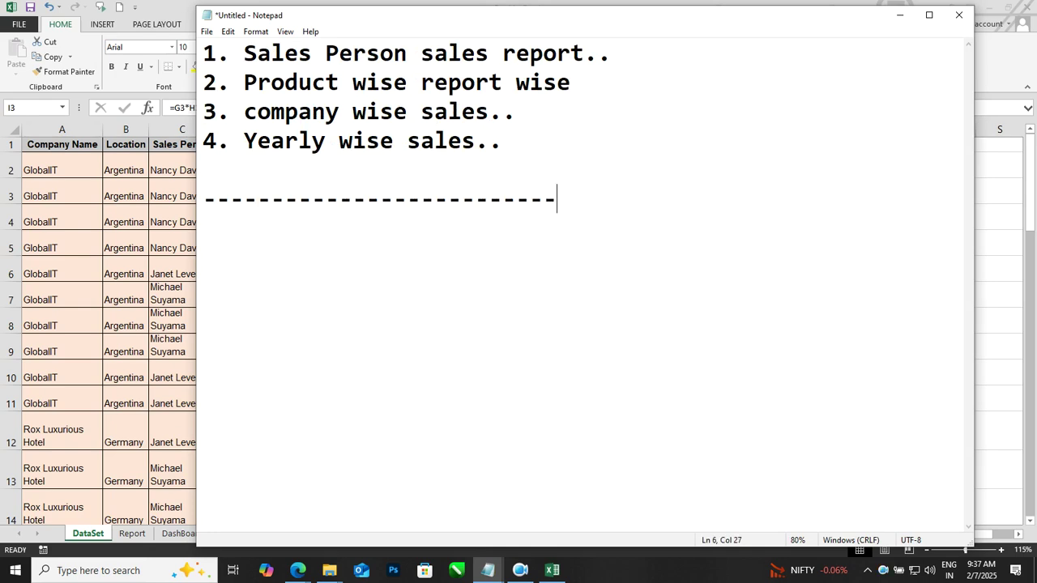
click(186, 203)
click(225, 203)
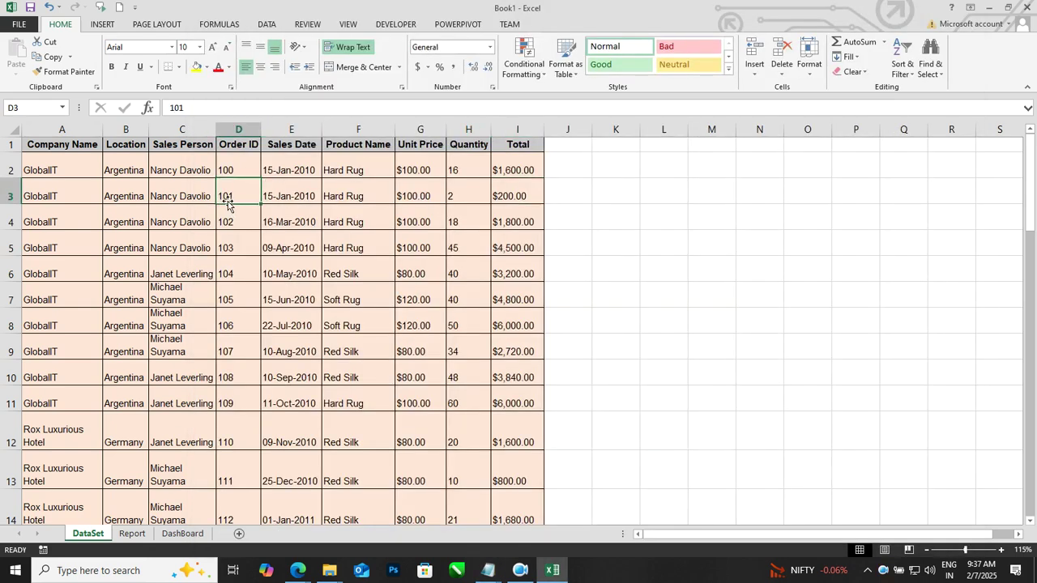
key(alt+Tab)
key(Return)
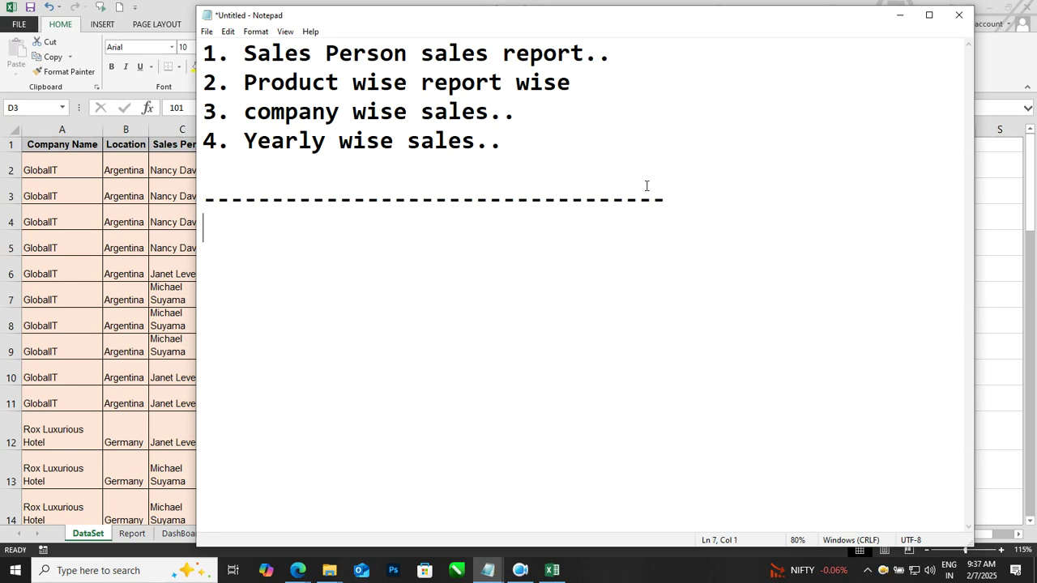
text(-> pivot table : )
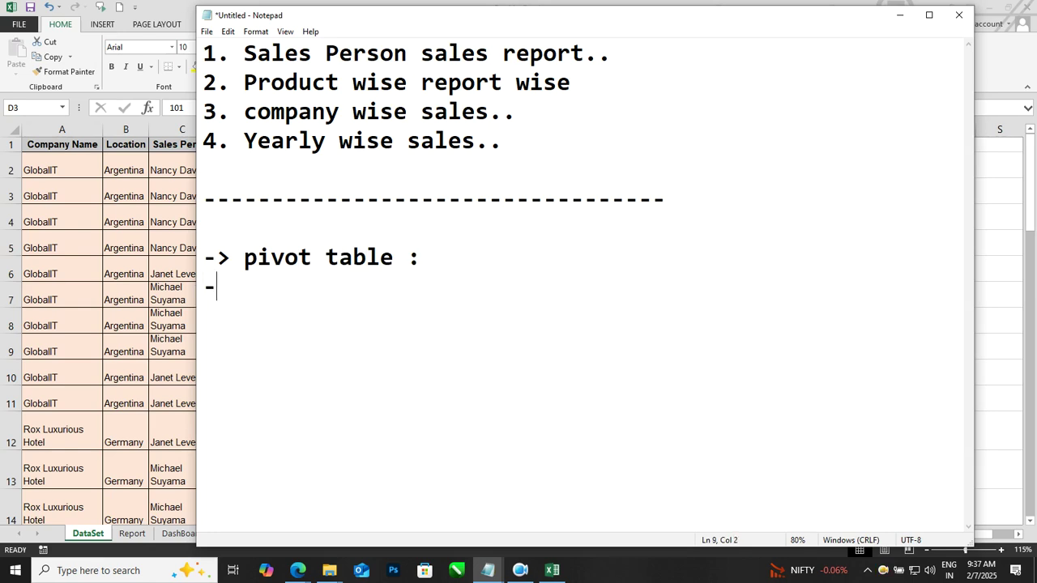
text(--------------------)
Write the definition "it summarize the large data into a resultended data..." under the pivot table heading.
ctrl+scroll(650, 207, down, 2)
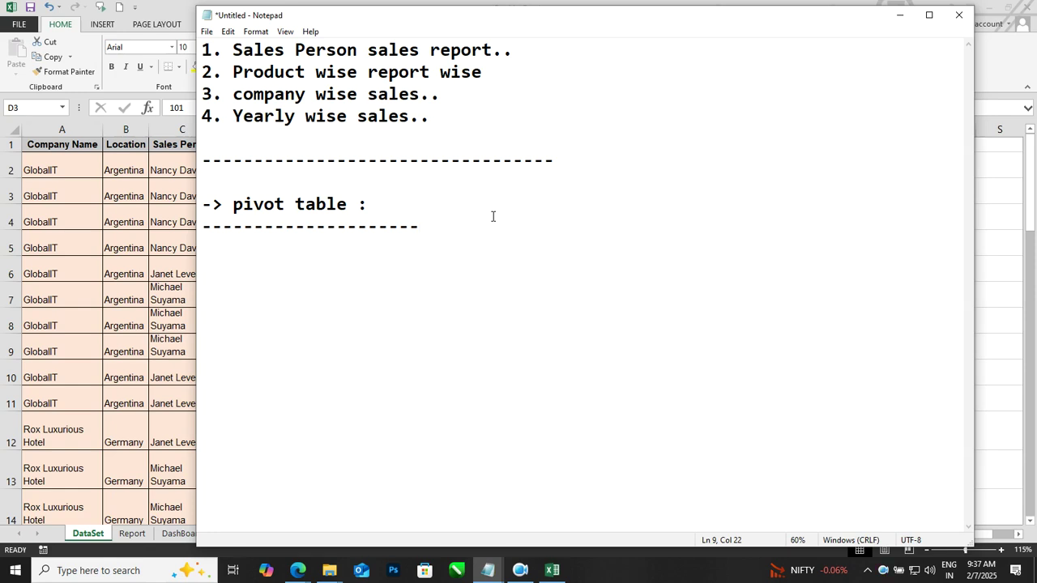
key(Return)
text(t summarize )
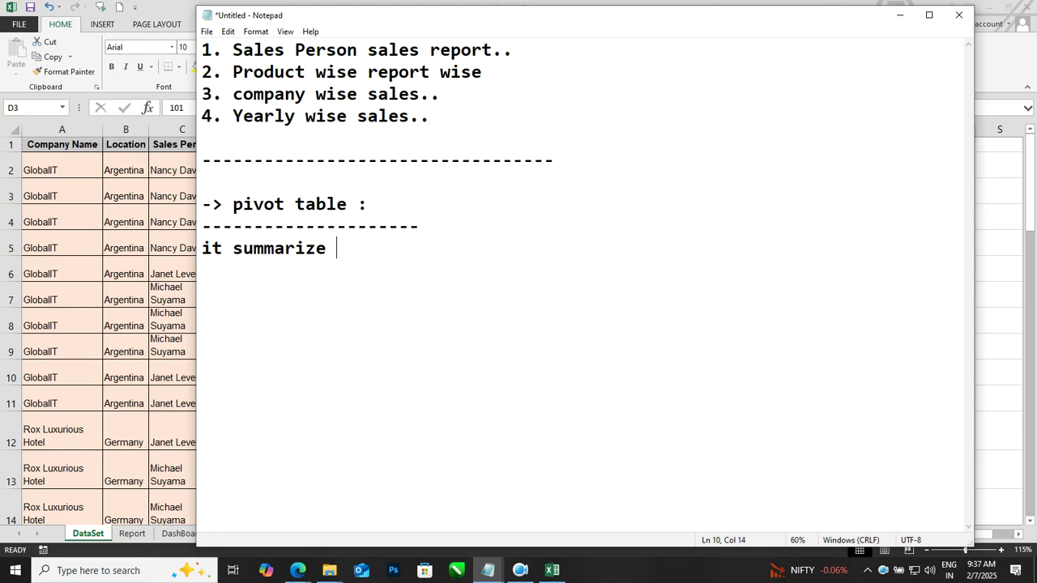
text(the large da)
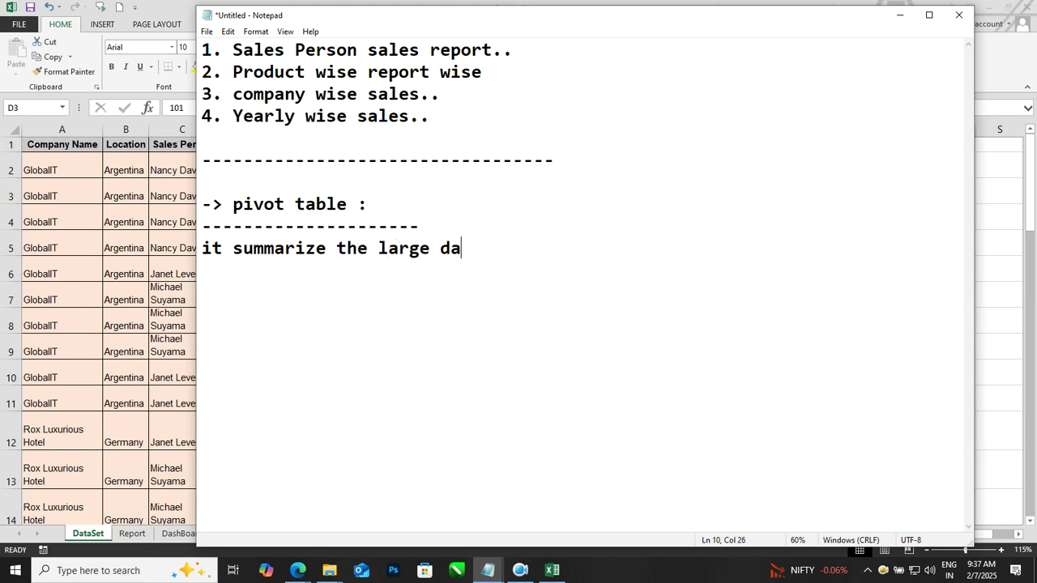
text(ta into a)
text( me)
key(BackSpace)
key(BackSpace)
text(r)
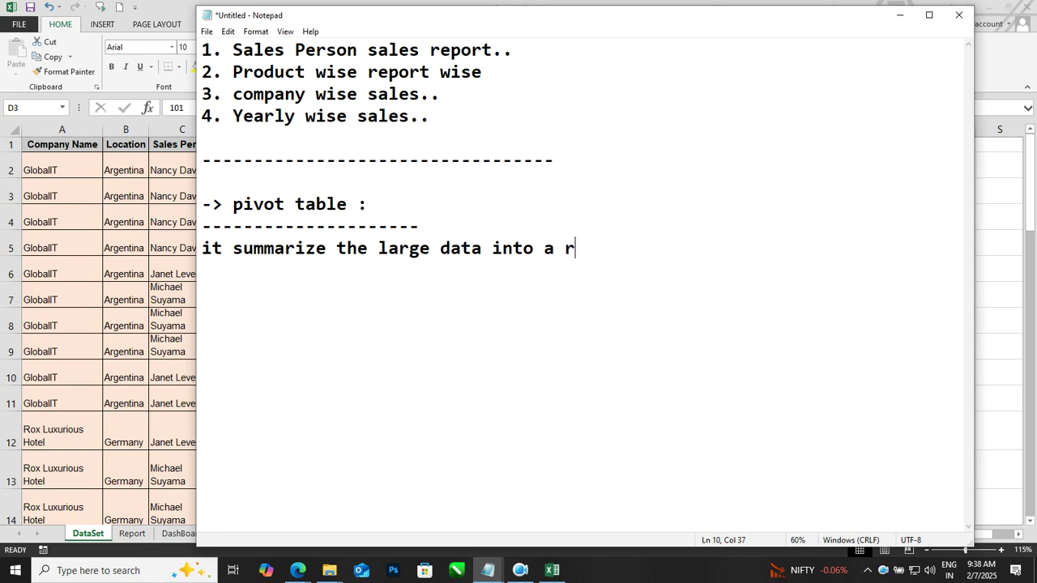
text(esulten)
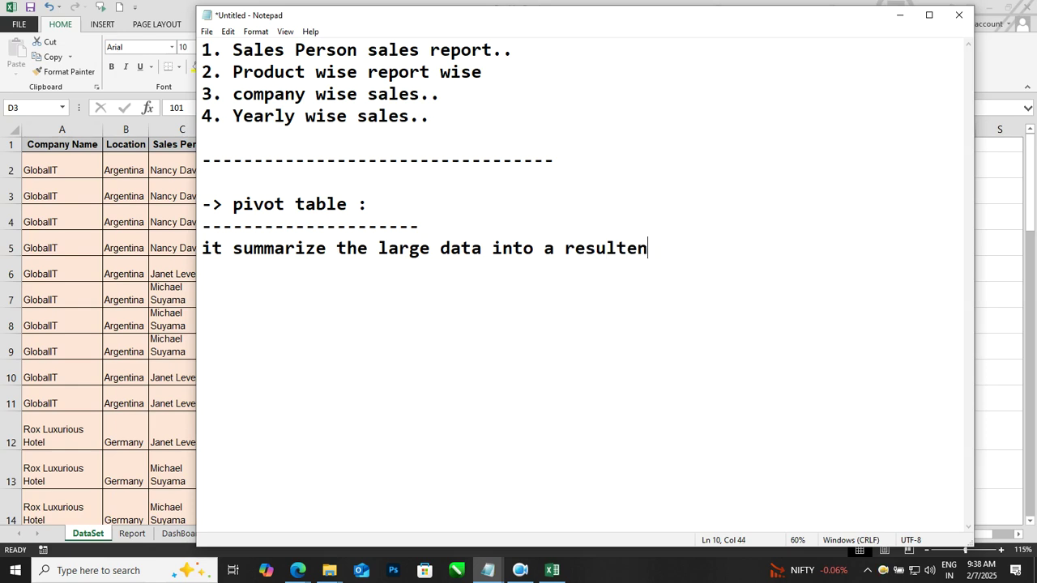
text(ded data...)
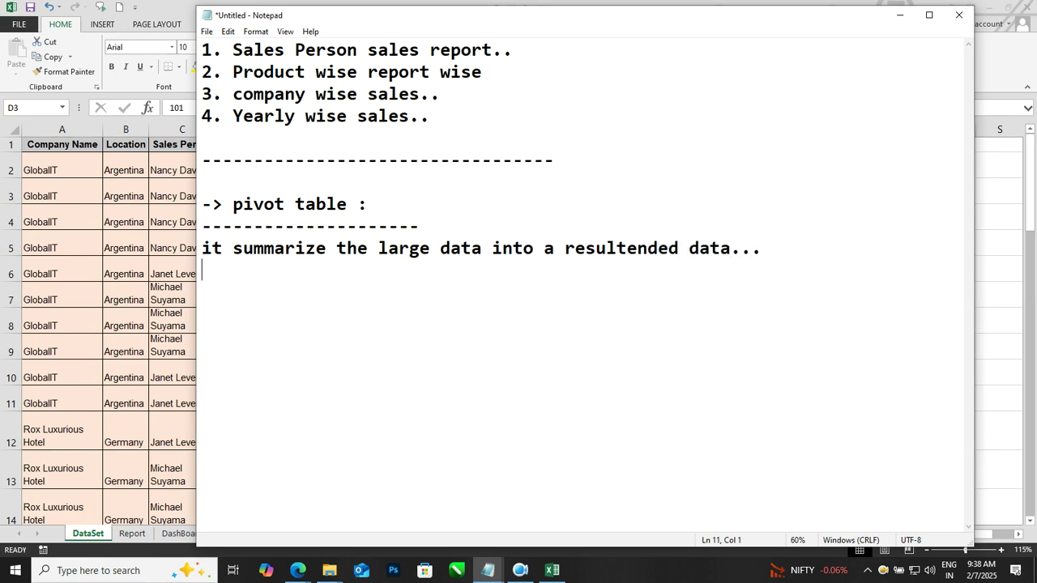
Add the note "insert -> pivot table." below the definition, highlight the four report lines, and switch back to the Excel workbook.
click(391, 205)
click(465, 280)
text(insert)
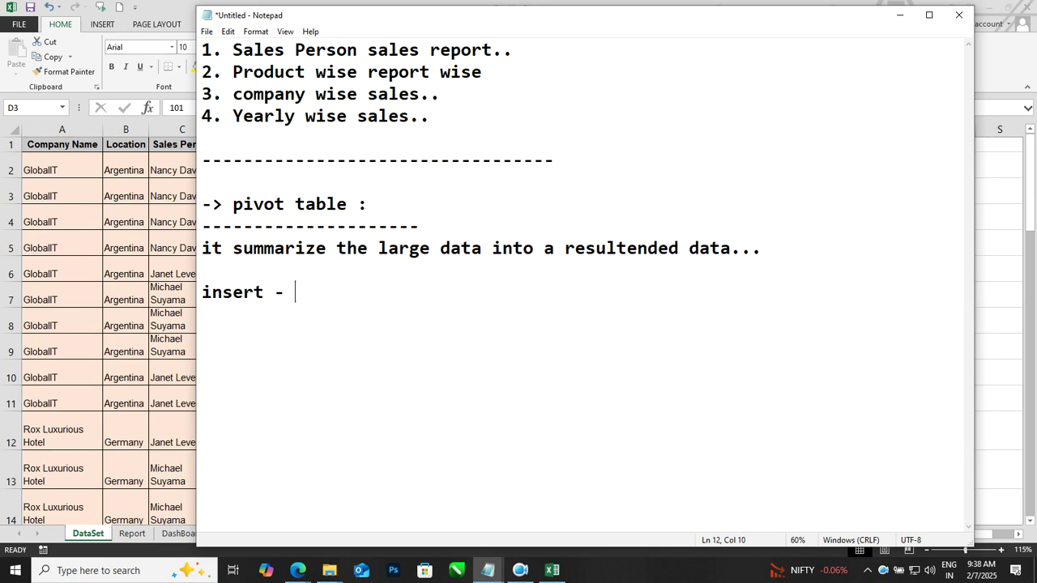
text( -> pivot table.)
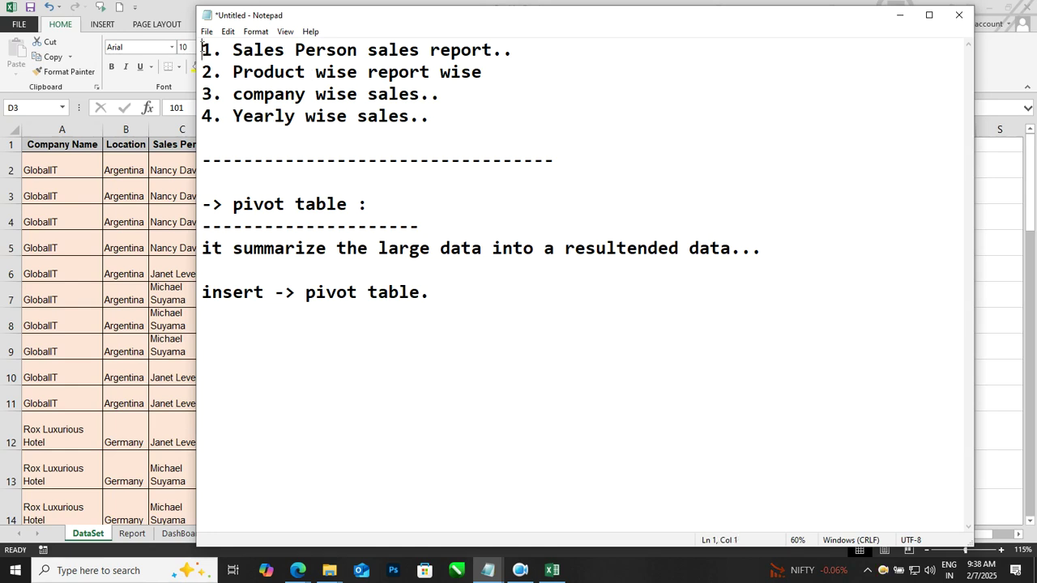
drag(202, 51, 431, 118)
key(alt+Tab)
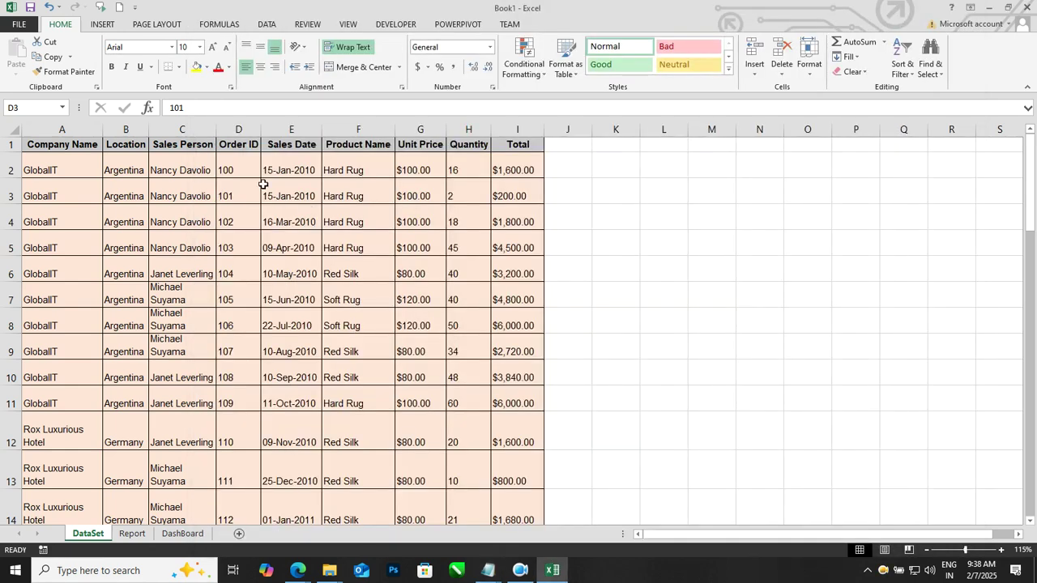
Open the Report sheet, enlarge its view to 150%, and select cell A1.
click(305, 264)
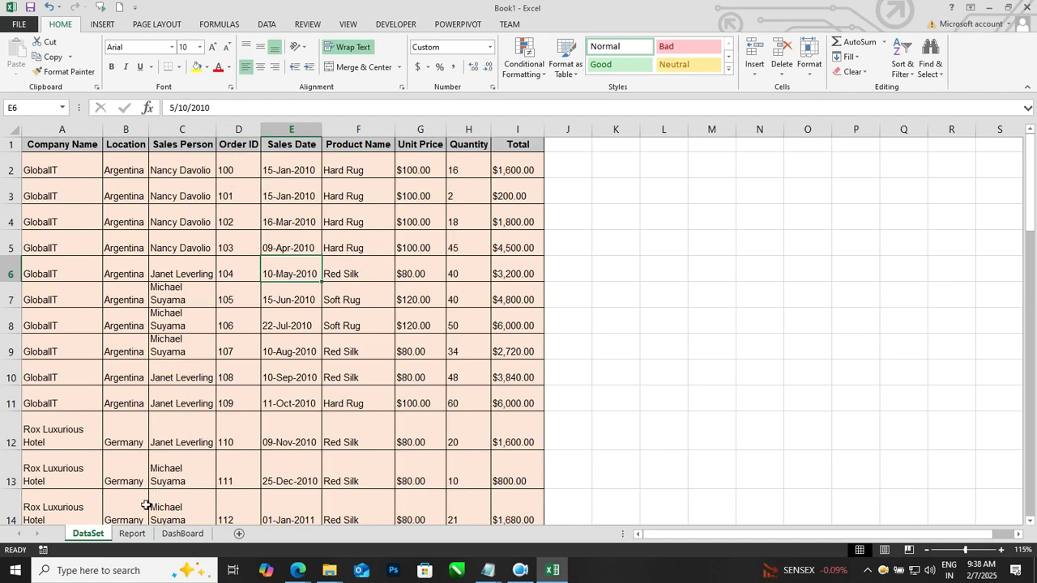
click(132, 533)
click(47, 184)
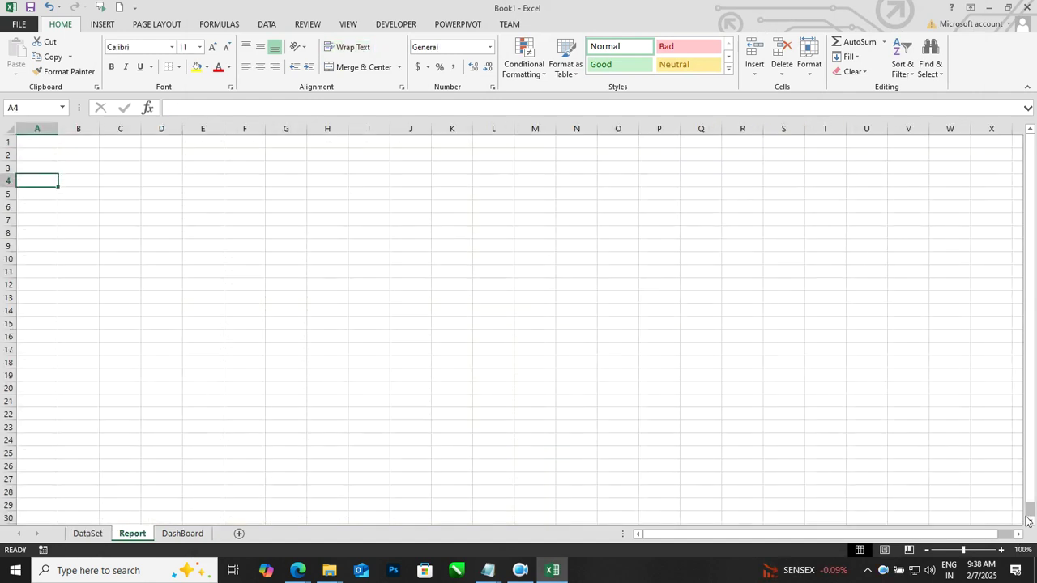
click(1000, 551)
click(1000, 551)
click(1001, 550)
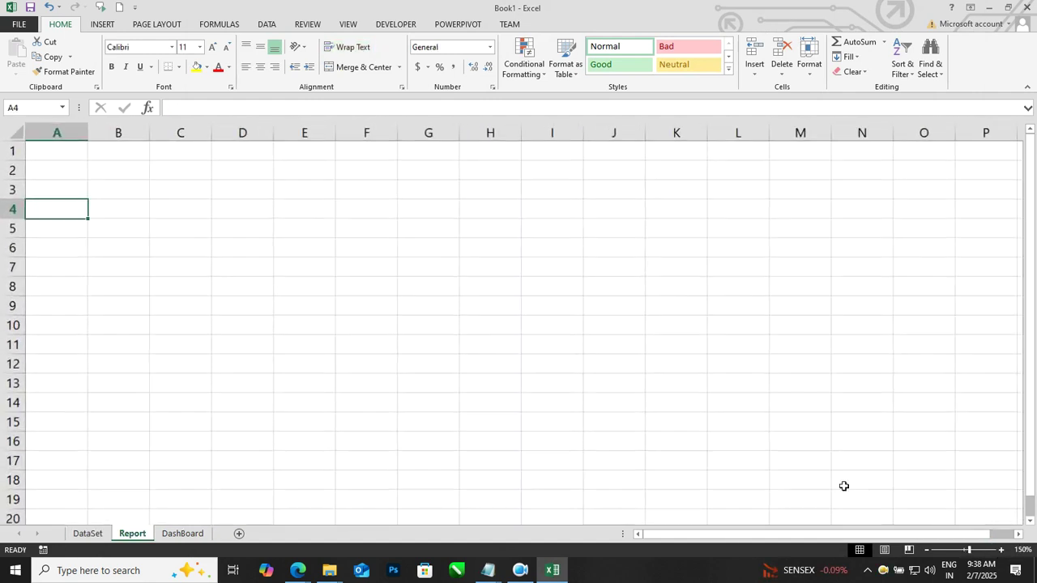
click(78, 154)
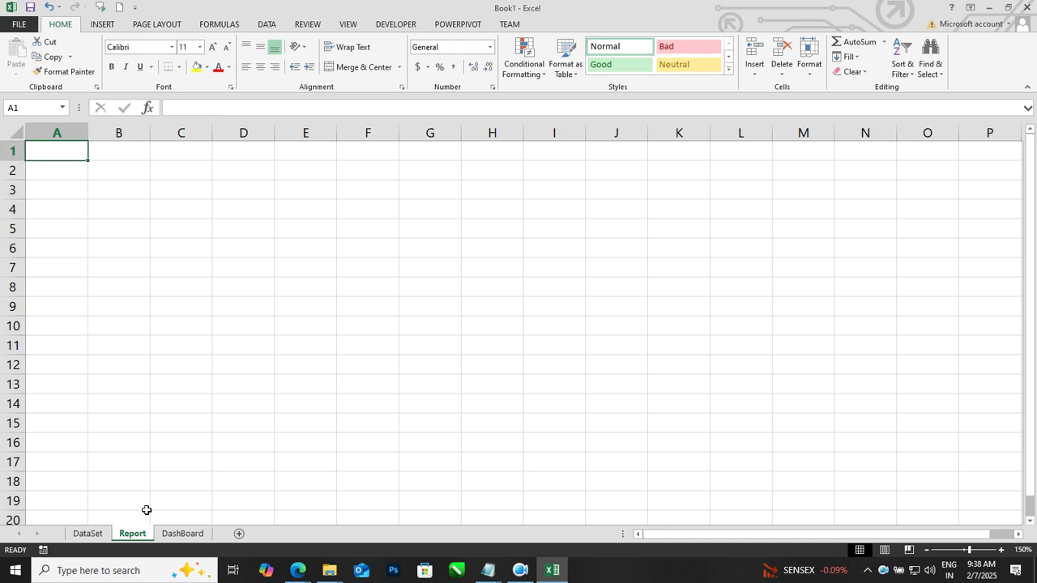
Select the entire sales table on the DataSet sheet and start a new PivotTable from range A1:I35.
click(87, 533)
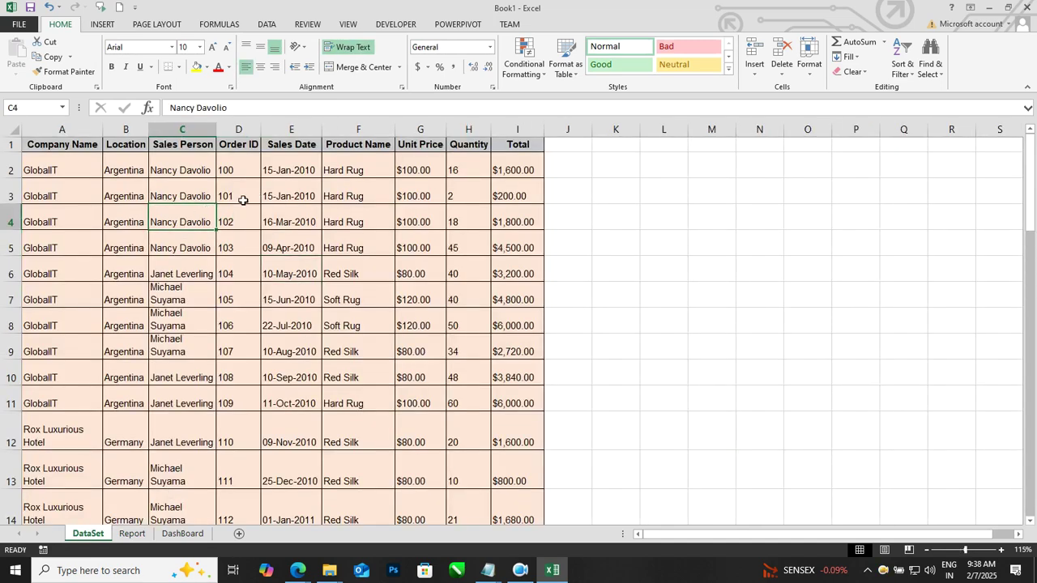
key(ctrl+a)
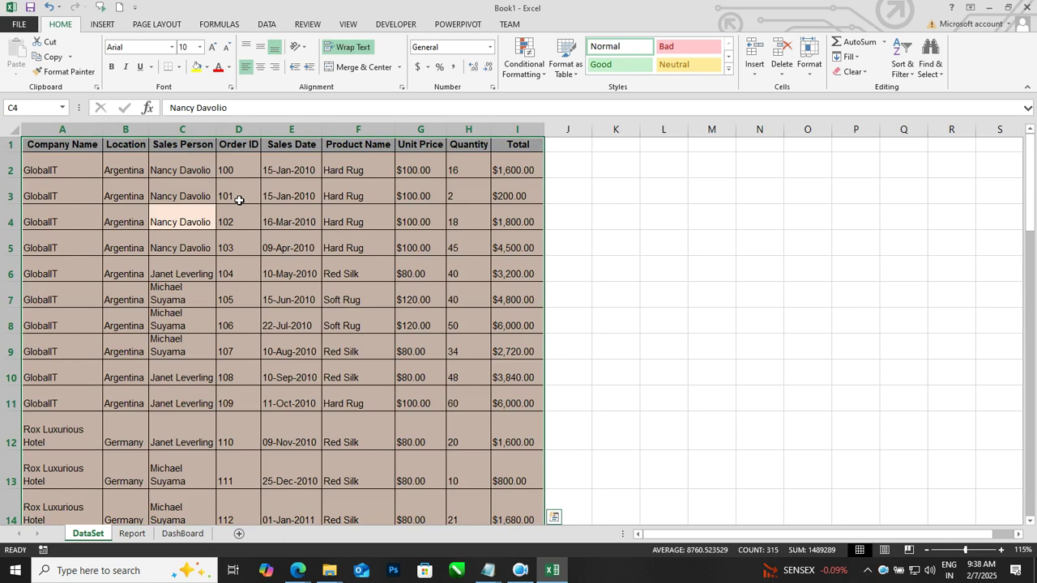
click(103, 24)
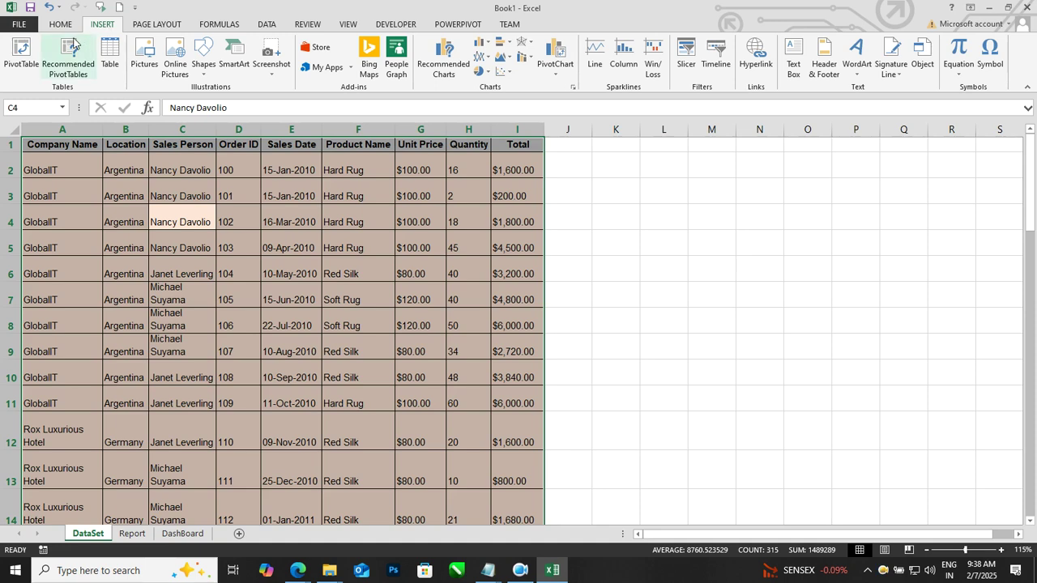
click(22, 55)
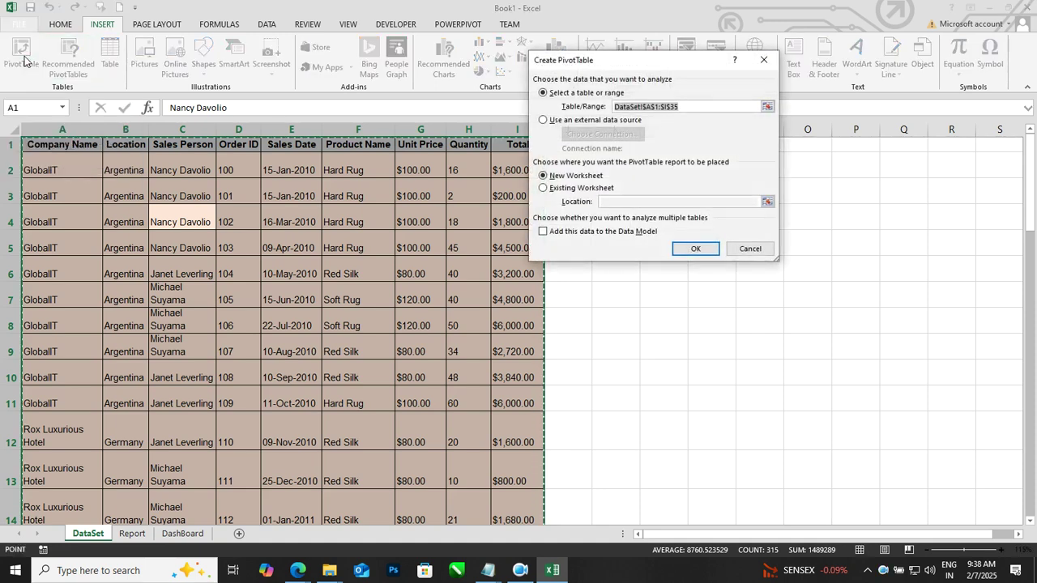
drag(586, 61, 608, 164)
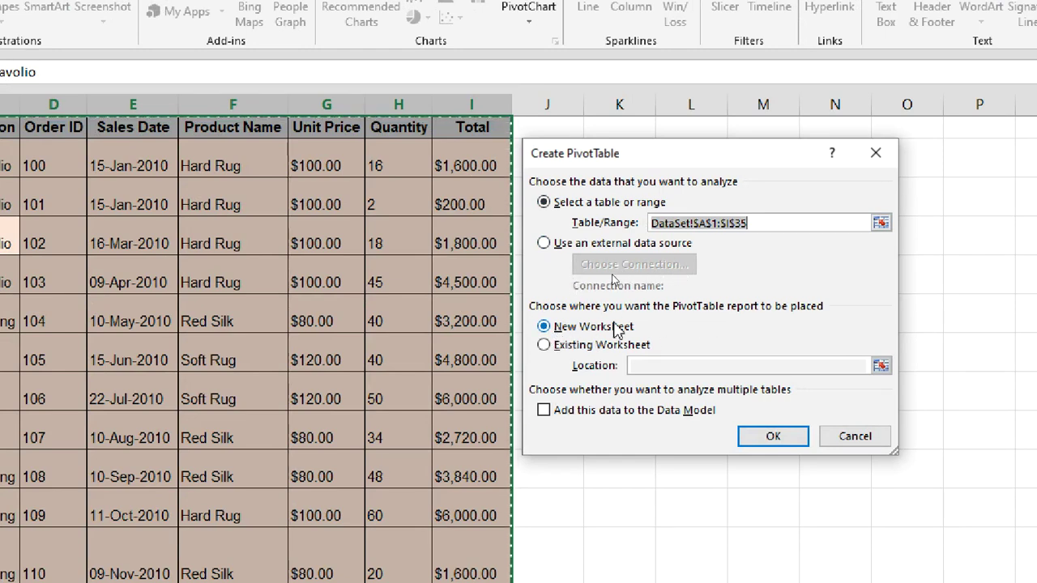
Place the PivotTable on the existing Report worksheet at cell B3 and create it.
click(569, 350)
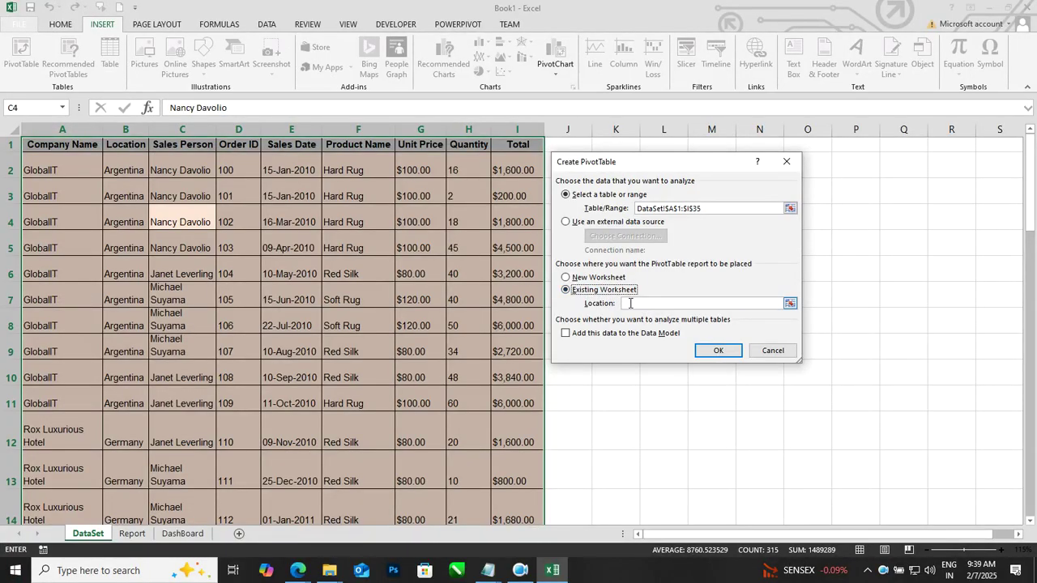
click(631, 303)
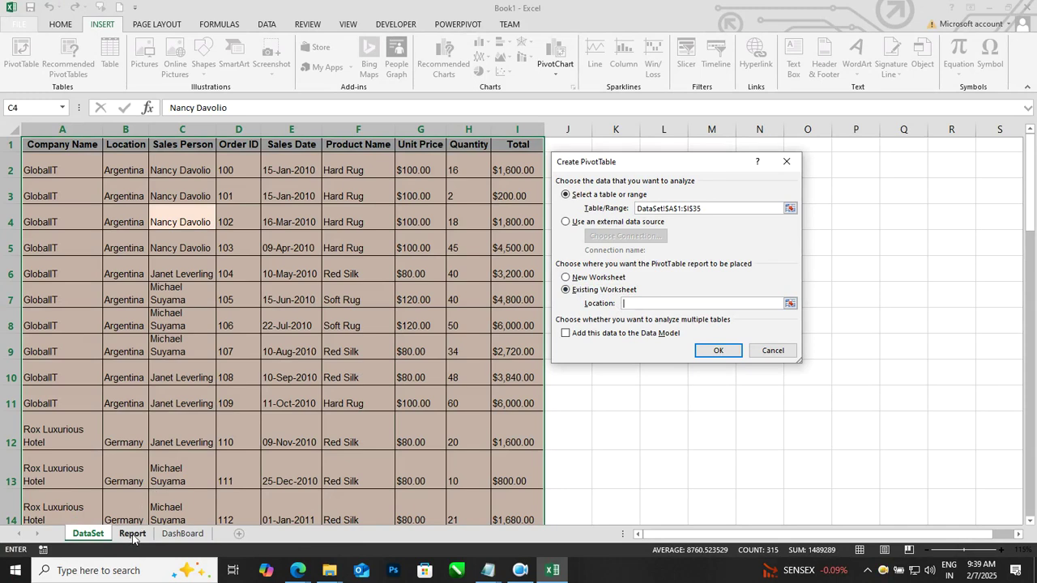
click(133, 535)
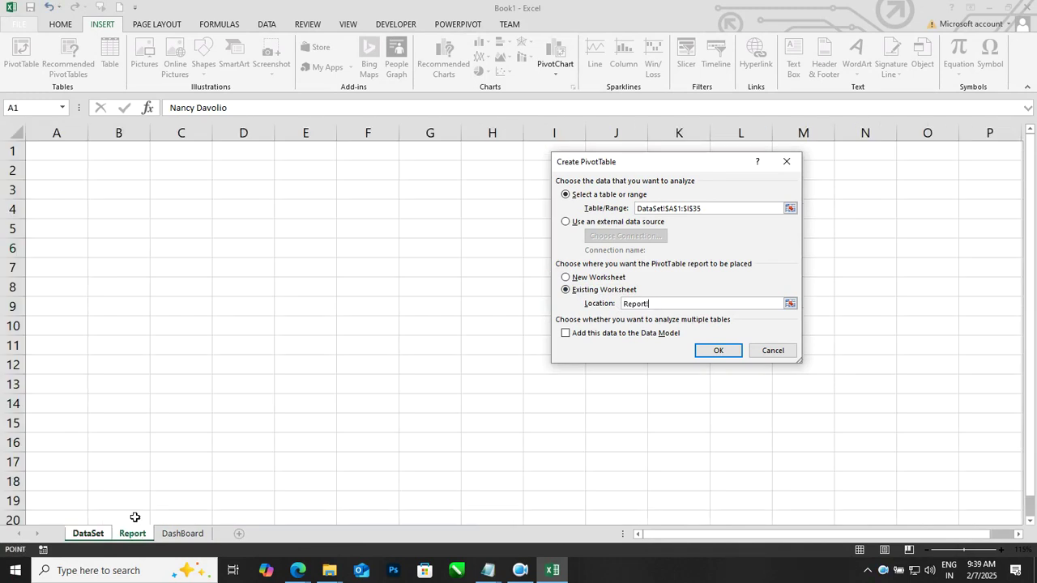
click(123, 187)
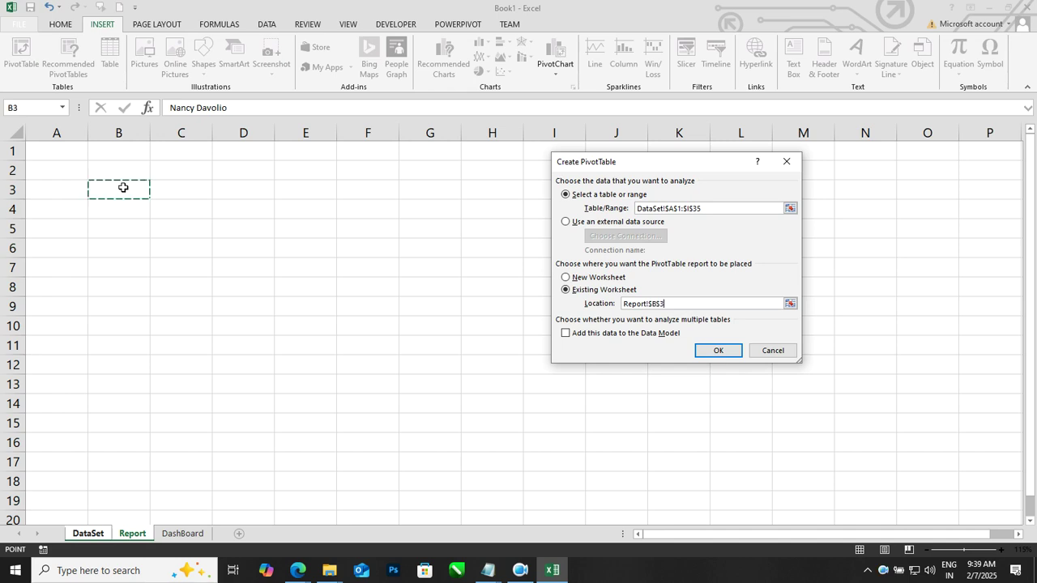
click(709, 354)
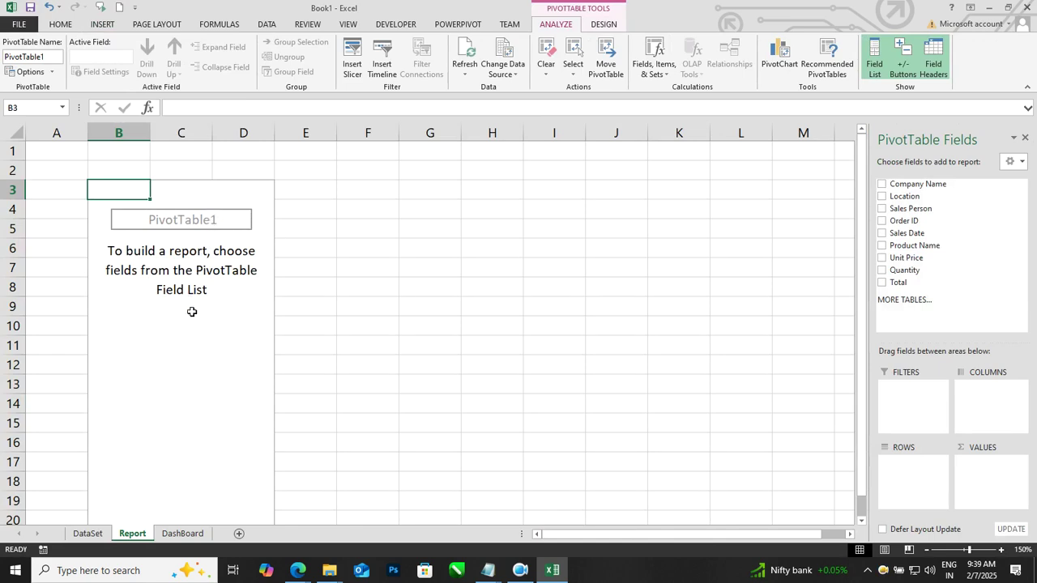
Compare the pivot table's available fields with the column headers on the DataSet sheet, ending on the Report sheet.
click(246, 277)
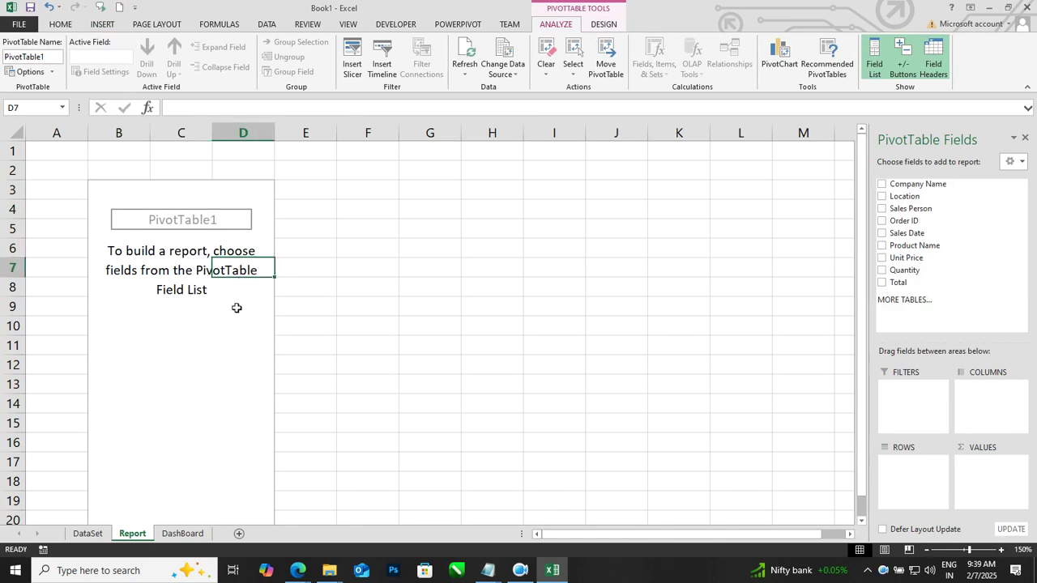
click(212, 306)
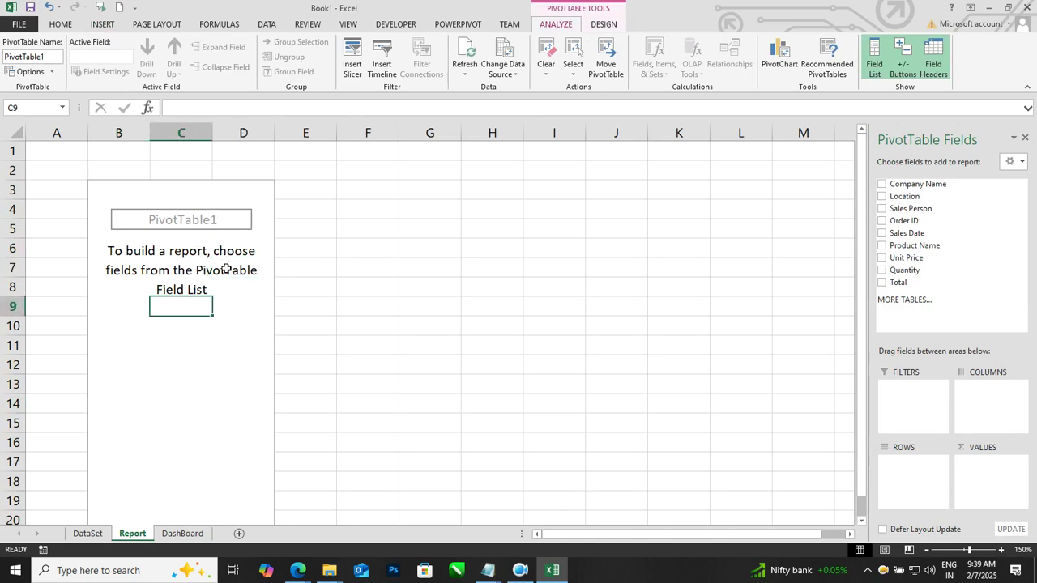
click(204, 271)
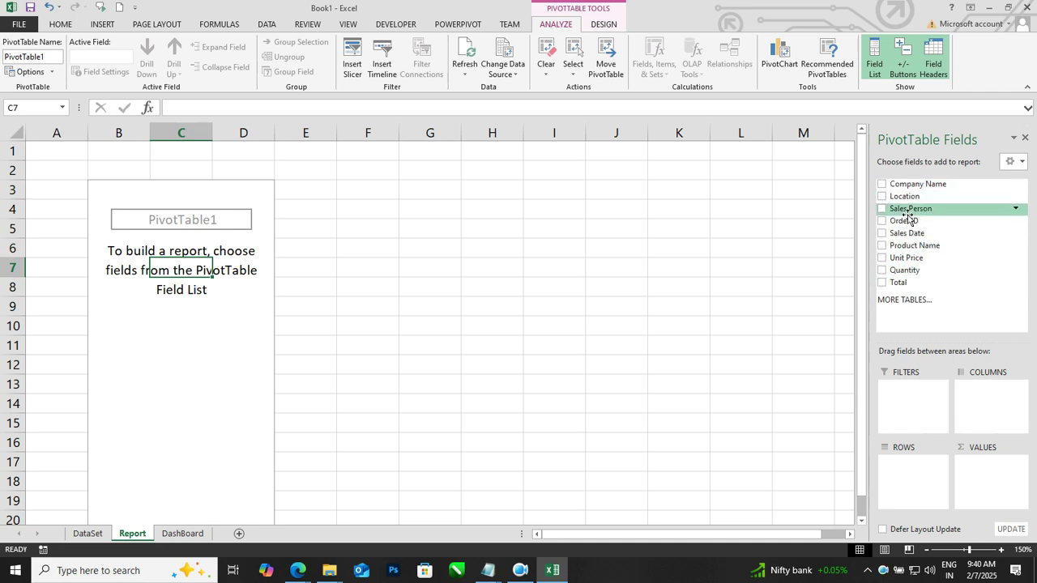
click(103, 523)
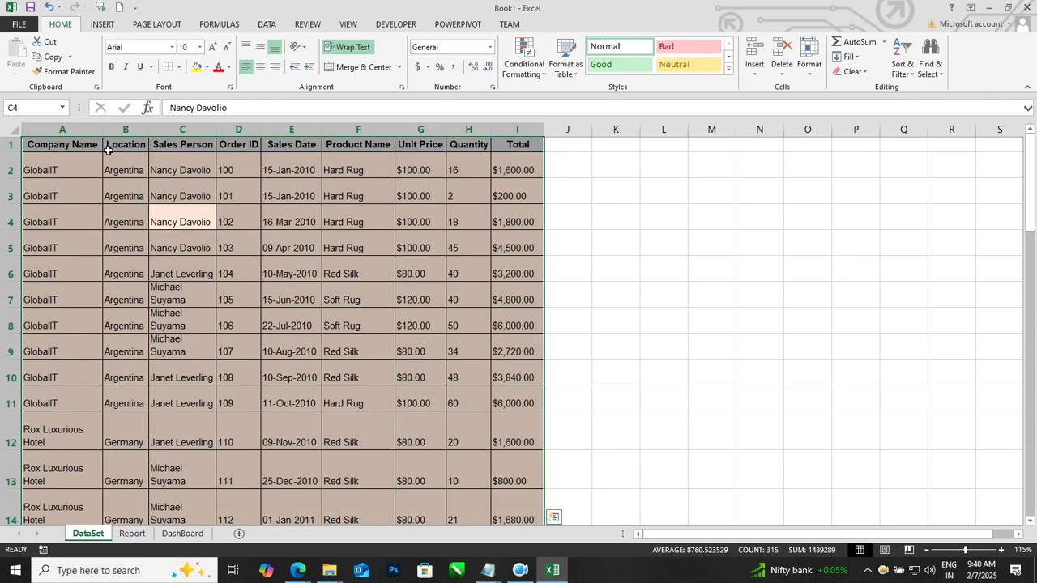
click(132, 534)
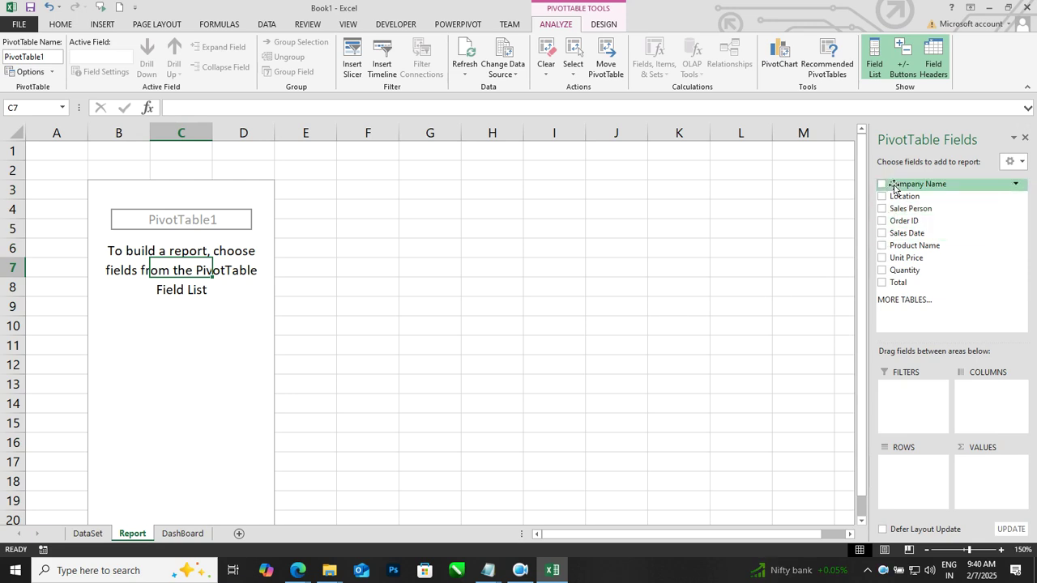
Add the Company Name field as pivot table columns and look through the company headings at 130% zoom.
drag(908, 187, 984, 405)
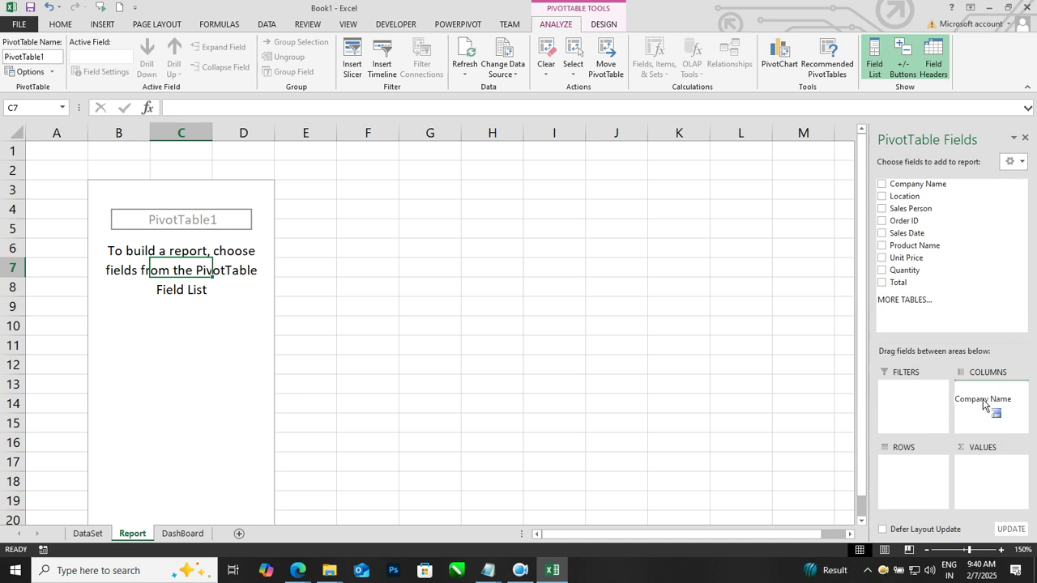
drag(984, 405, 984, 404)
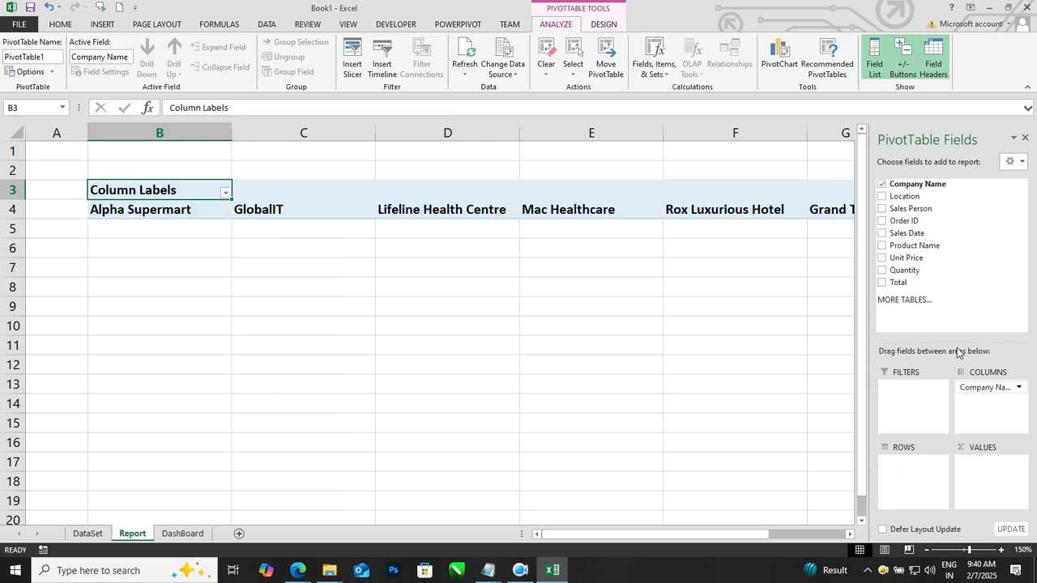
click(639, 289)
click(927, 551)
click(926, 551)
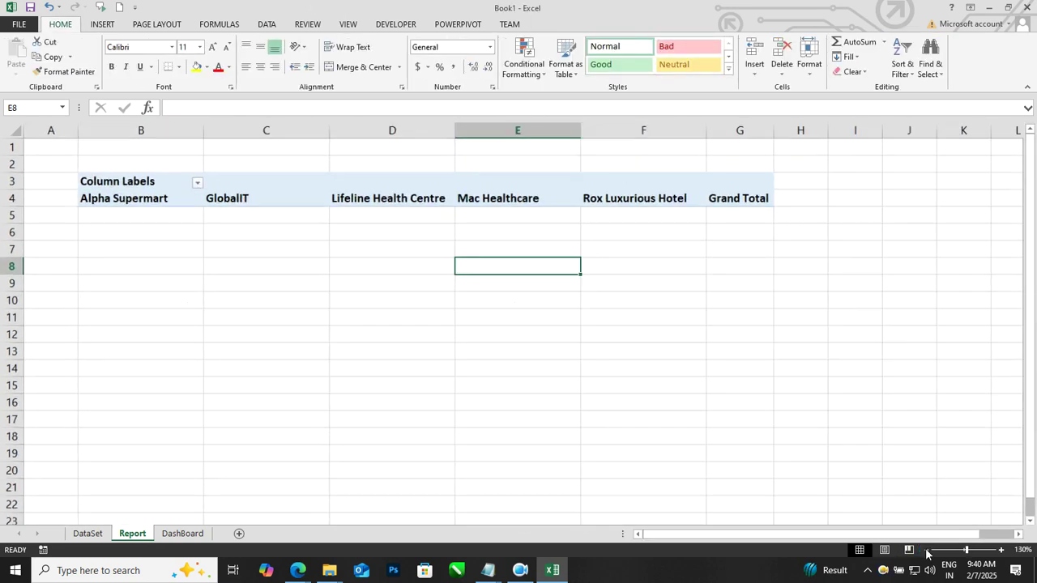
click(130, 199)
click(223, 194)
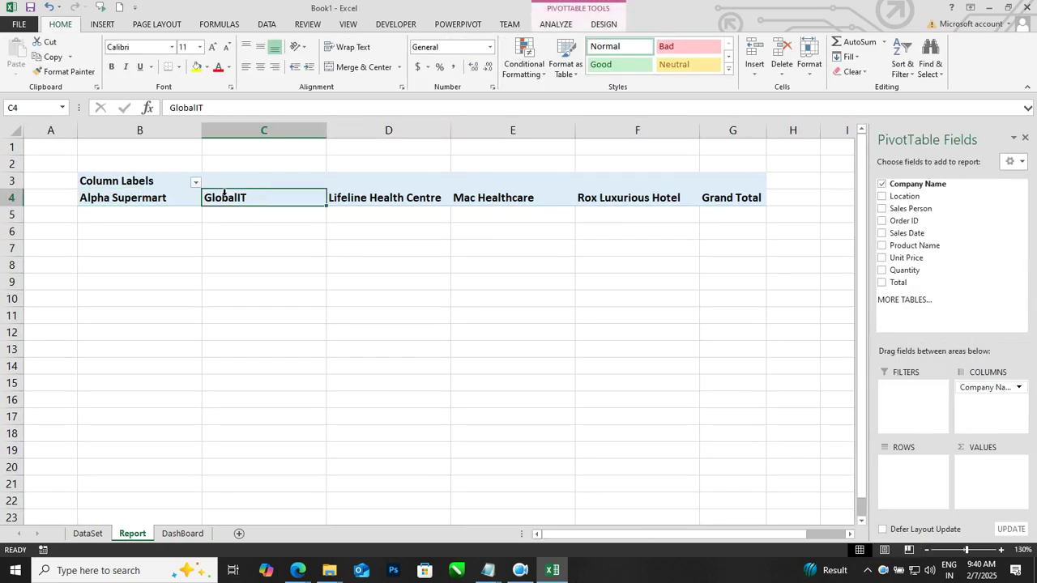
click(374, 197)
click(474, 197)
click(604, 194)
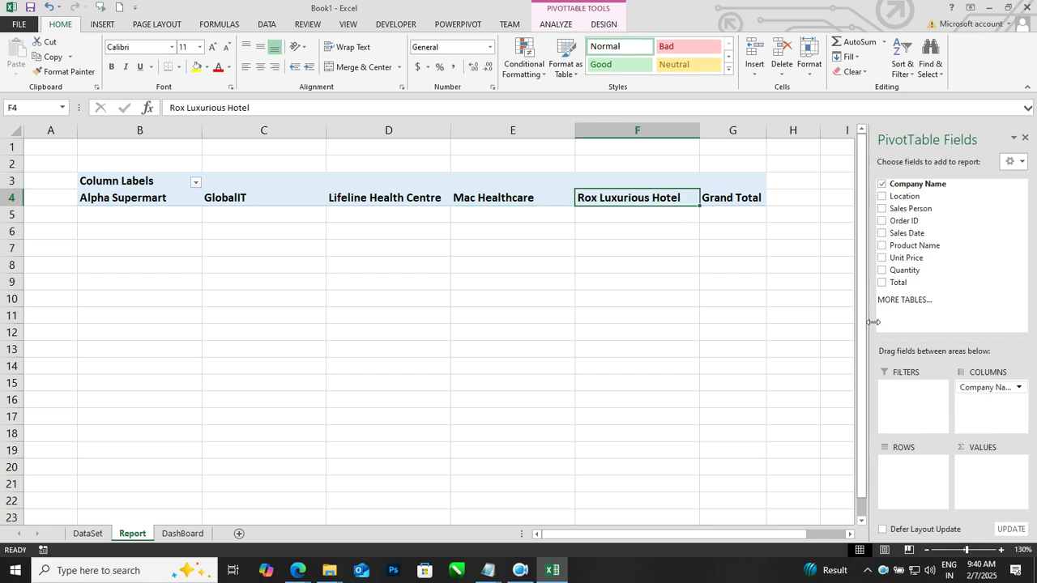
Move the Company Name field from the pivot table's columns to its rows.
drag(973, 396, 931, 478)
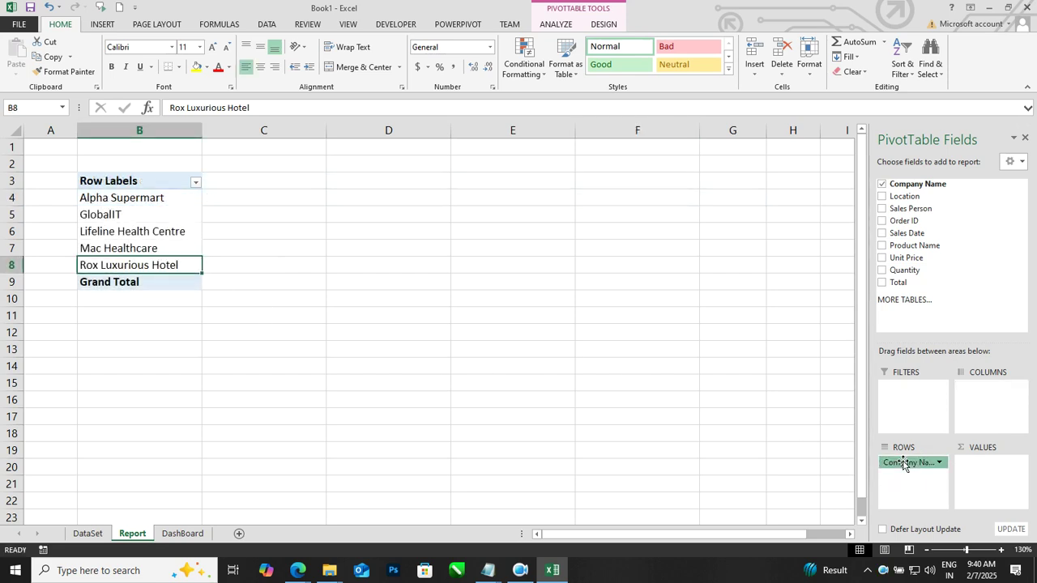
drag(903, 464, 935, 463)
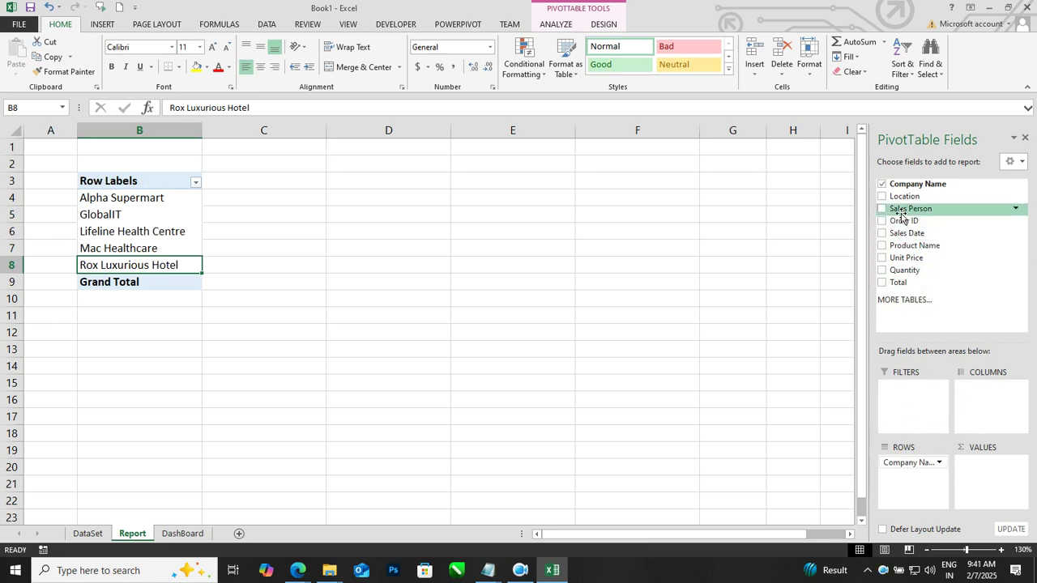
Add Sales Person as a report filter and filter the pivot table to the first listed sales person.
drag(899, 213, 920, 401)
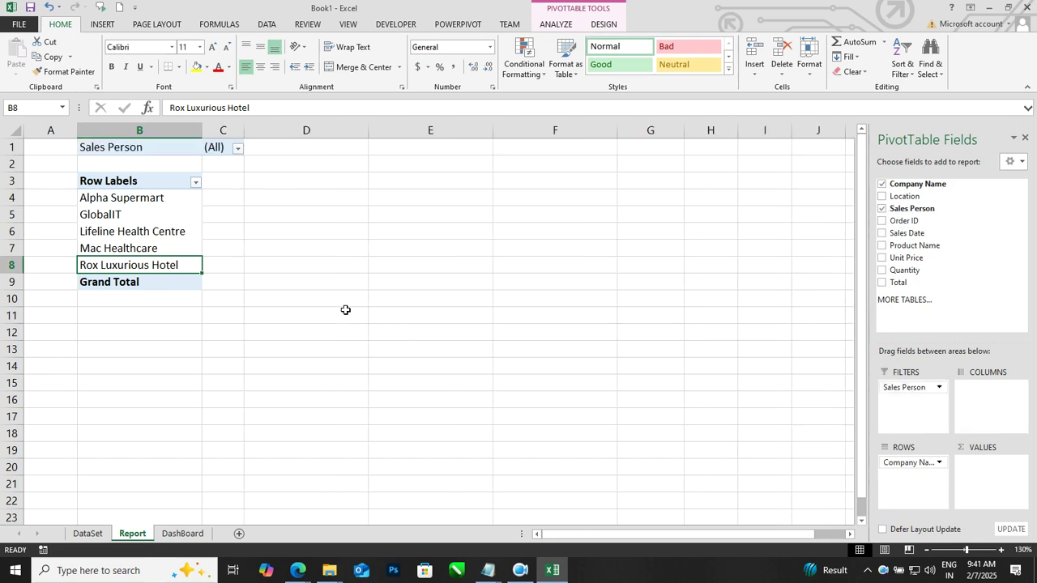
click(237, 150)
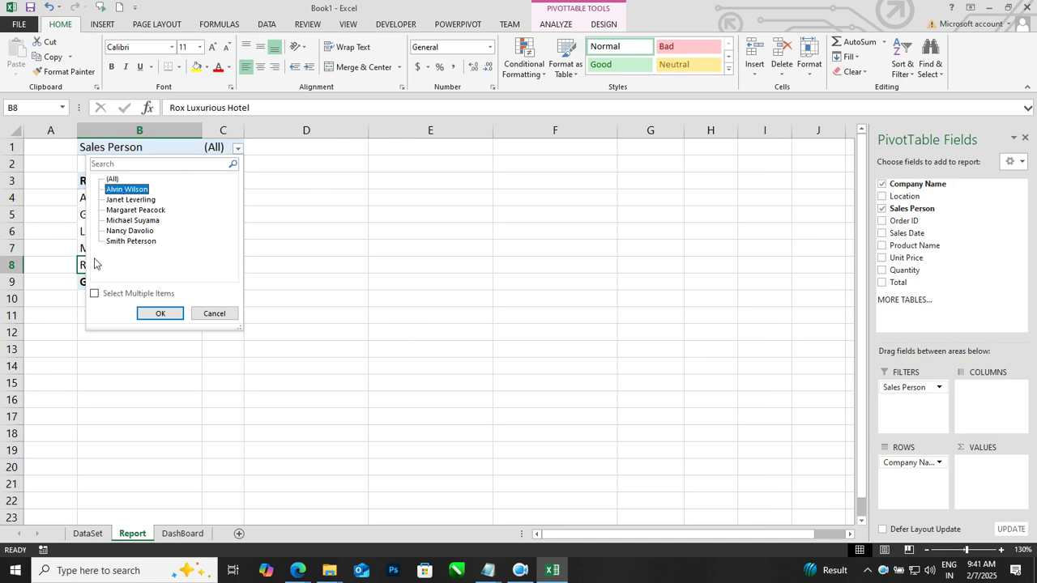
click(158, 314)
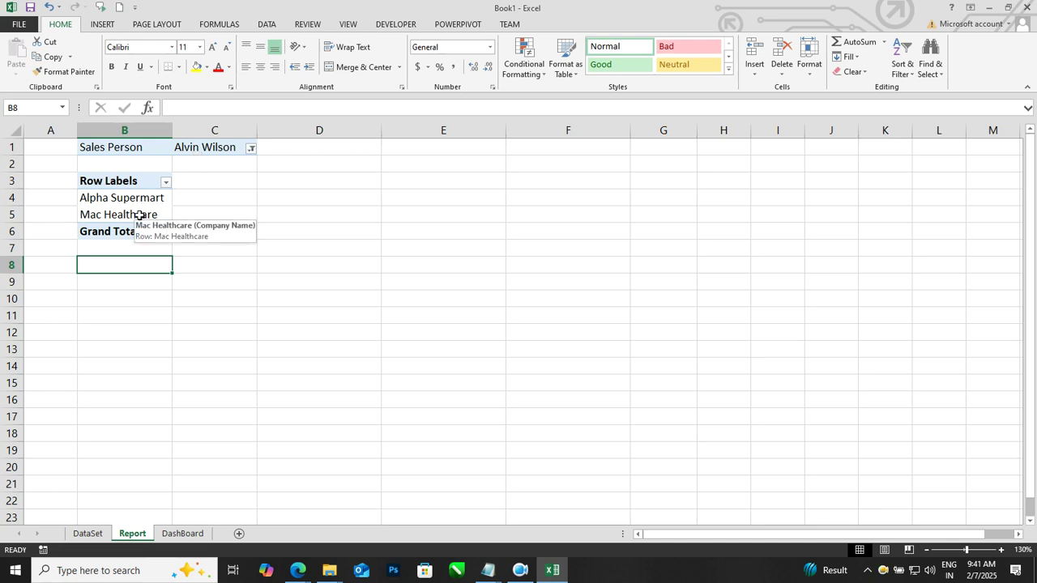
Reset the Sales Person filter to (All) and remove that field from the pivot table's filters.
click(194, 148)
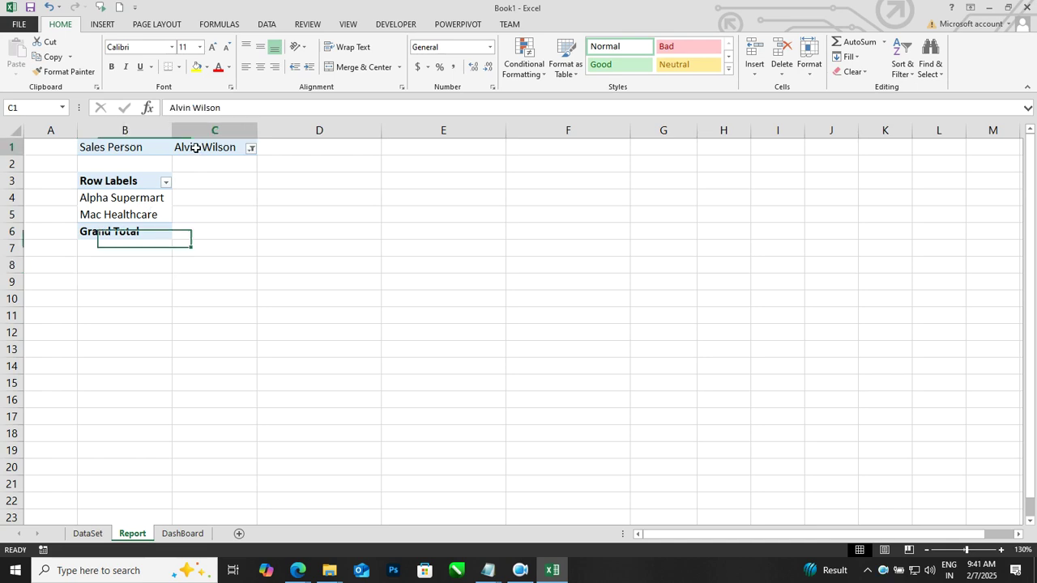
click(252, 148)
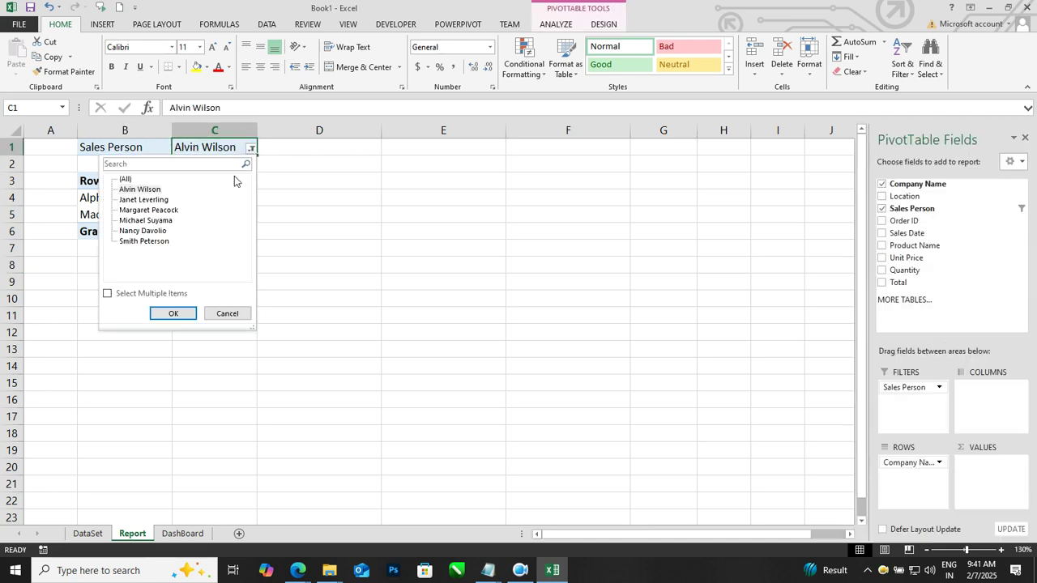
click(125, 180)
click(170, 313)
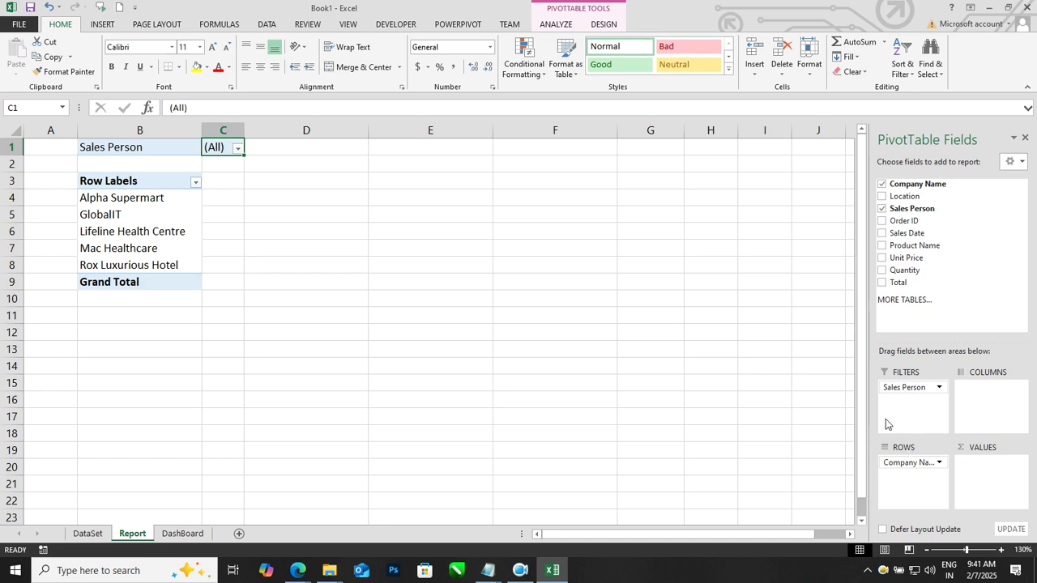
drag(893, 388, 742, 333)
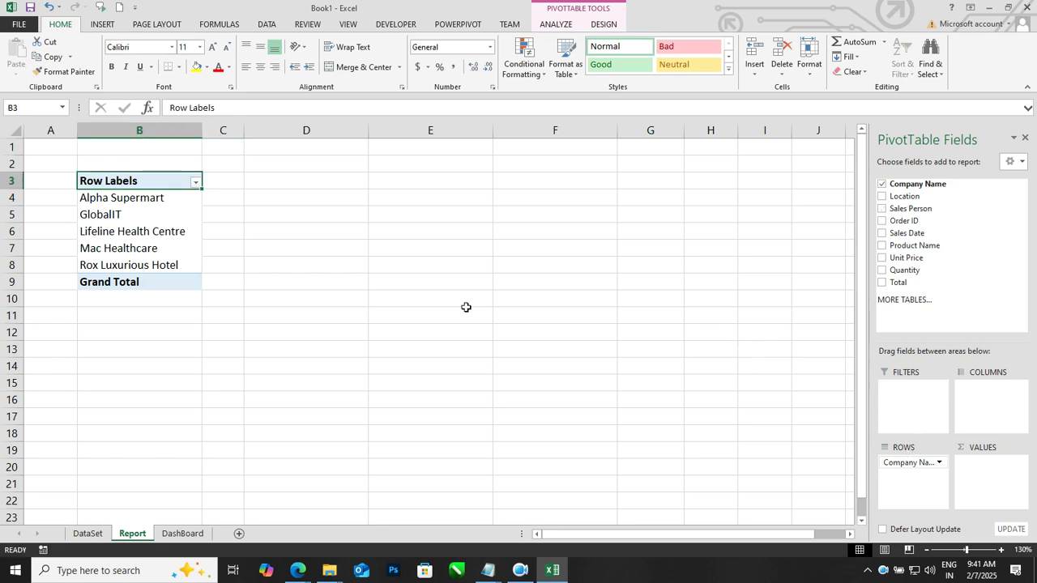
Add the Product Name field as a report filter of the company pivot table.
click(175, 240)
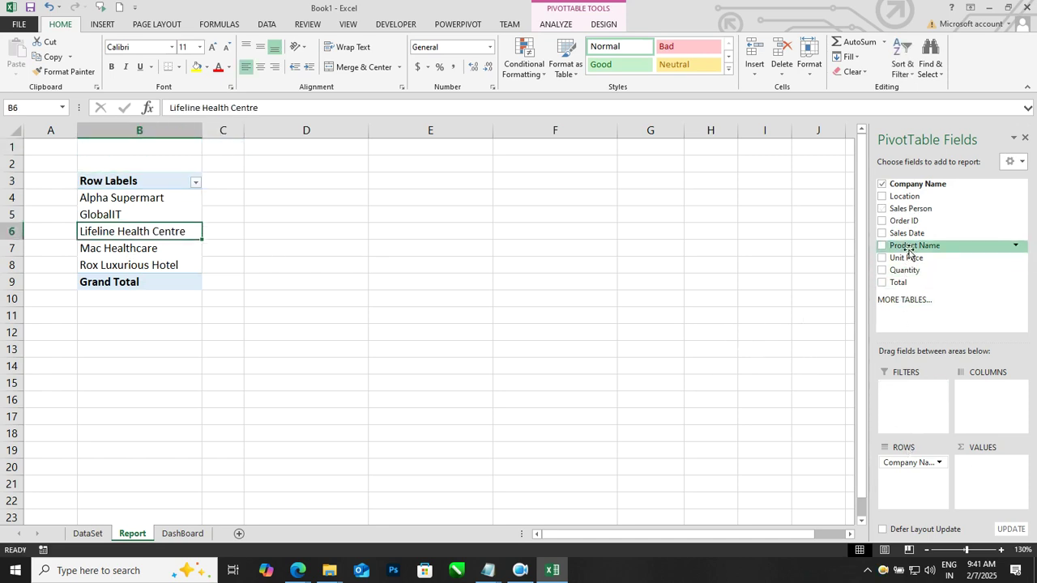
drag(909, 253, 912, 398)
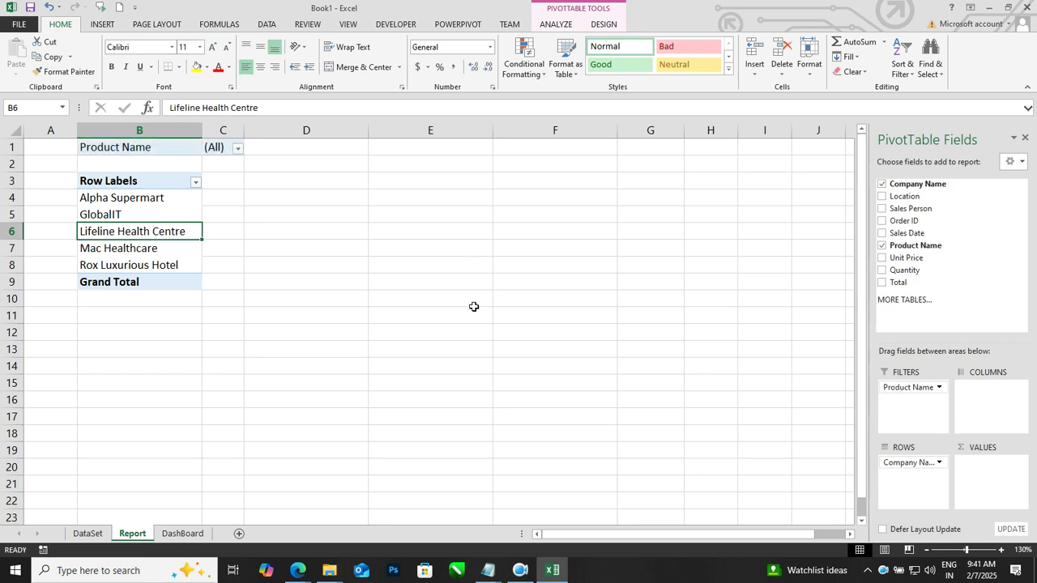
Filter the company pivot table by the product Hard Rug.
click(238, 149)
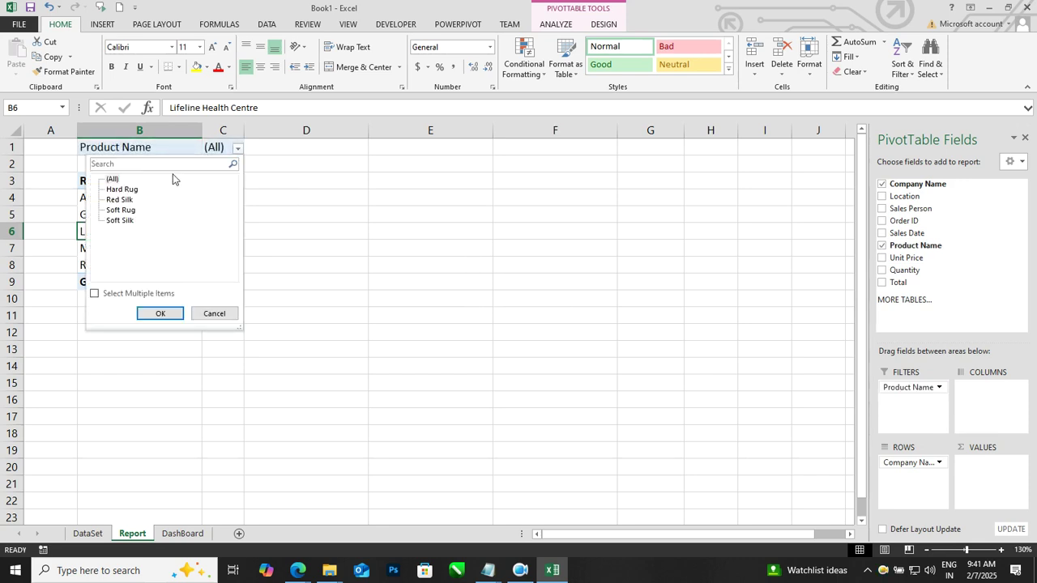
click(129, 191)
click(161, 315)
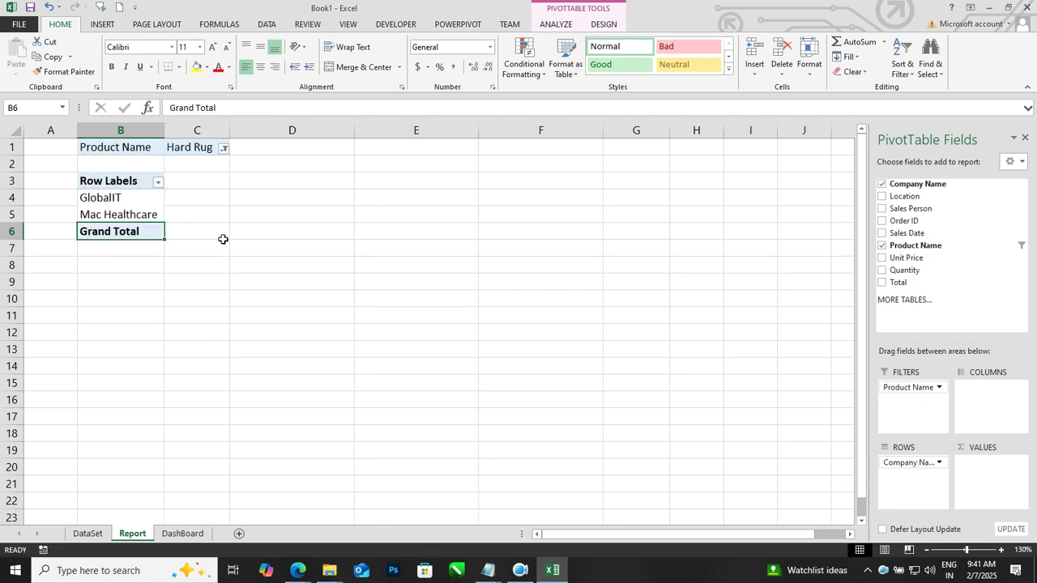
click(128, 198)
click(128, 219)
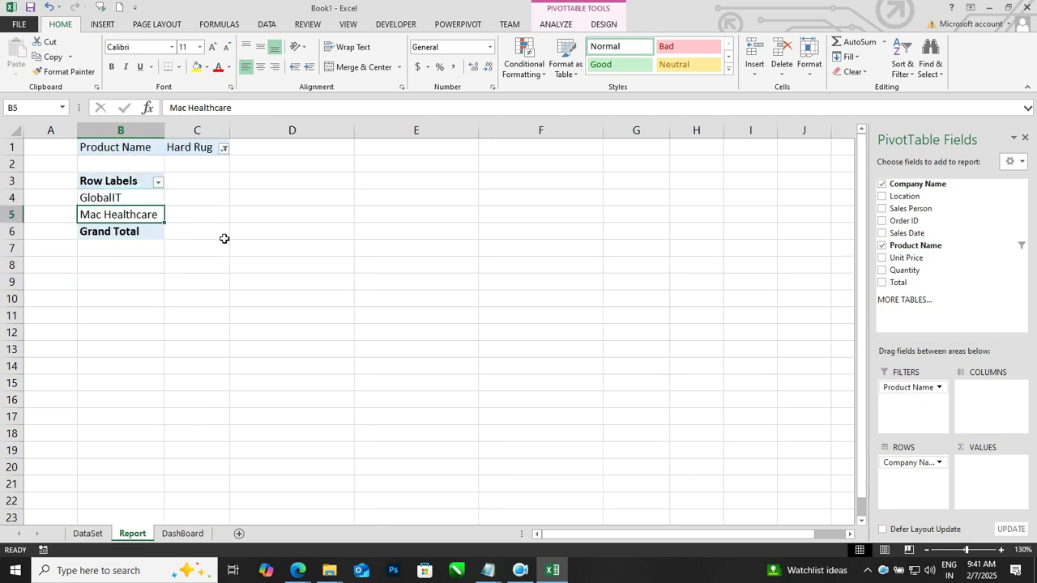
click(225, 149)
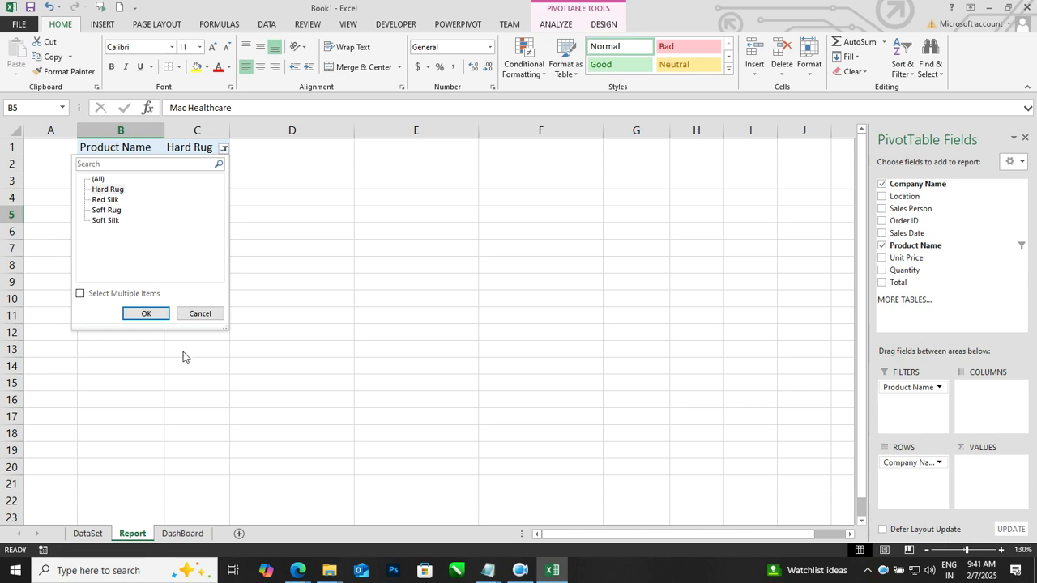
click(200, 315)
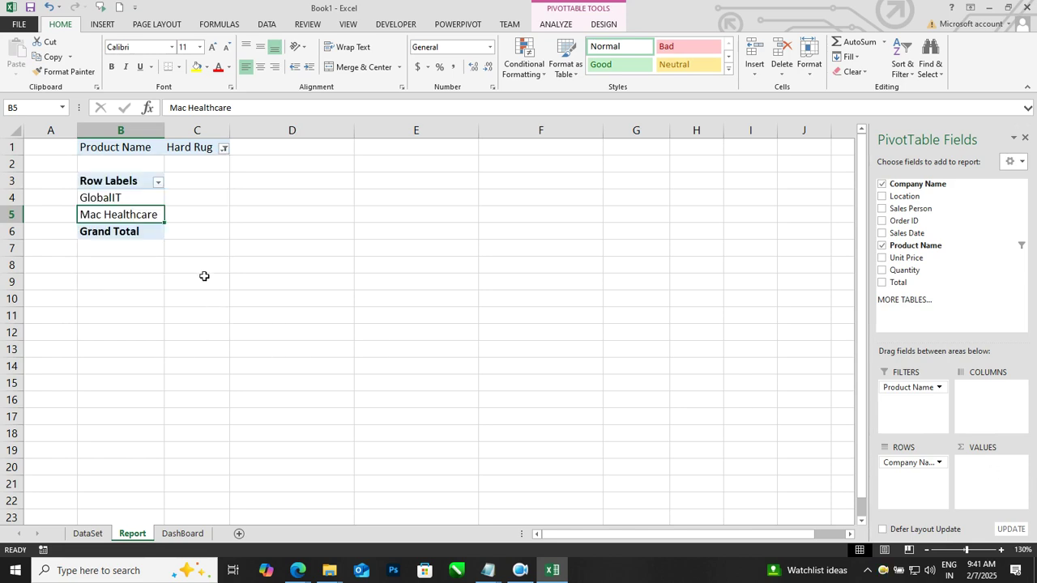
click(201, 148)
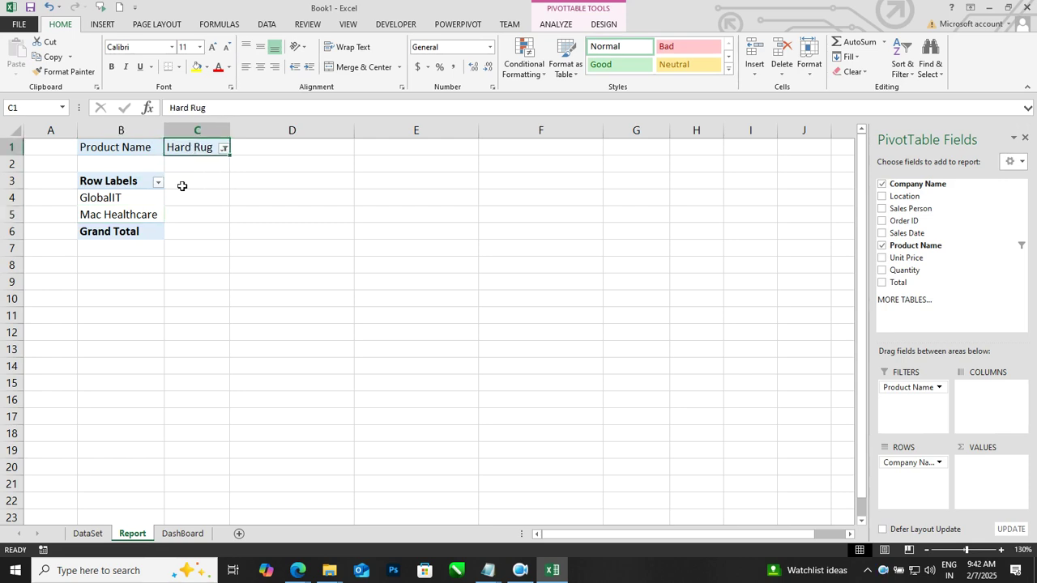
Reset the pivot table's Product Name filter to (All).
click(224, 148)
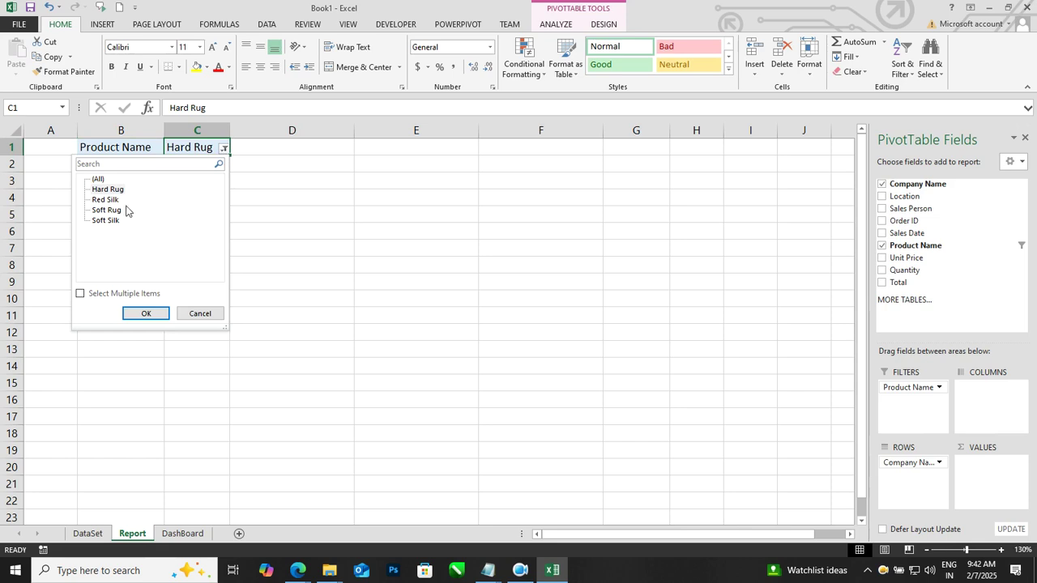
click(97, 179)
click(151, 314)
click(158, 237)
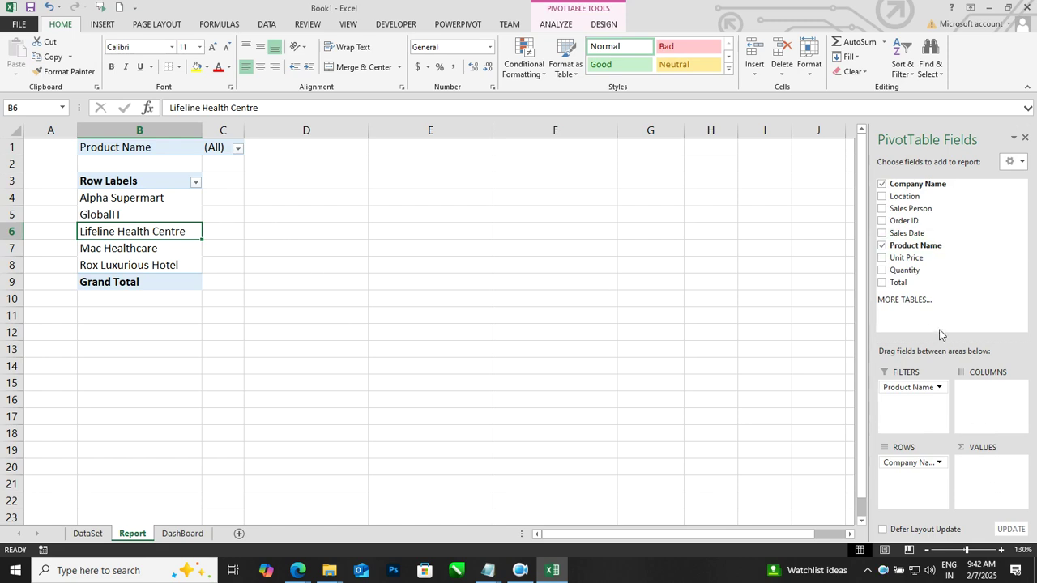
Add the Total field to the pivot table's values as a sum and move Product Name from the filters to the columns.
drag(902, 285, 988, 476)
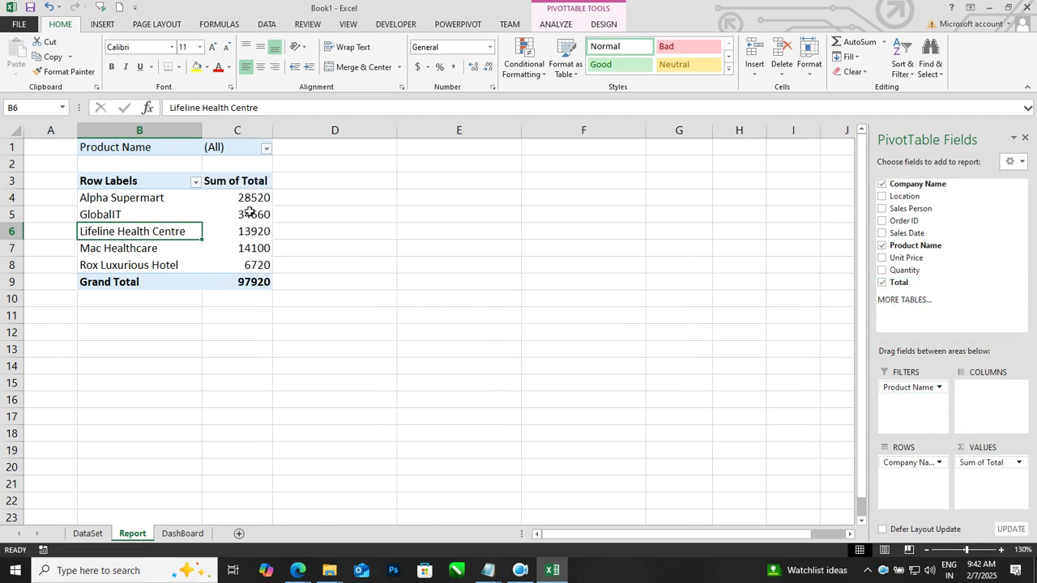
mouse_move(246, 255)
drag(911, 391, 705, 348)
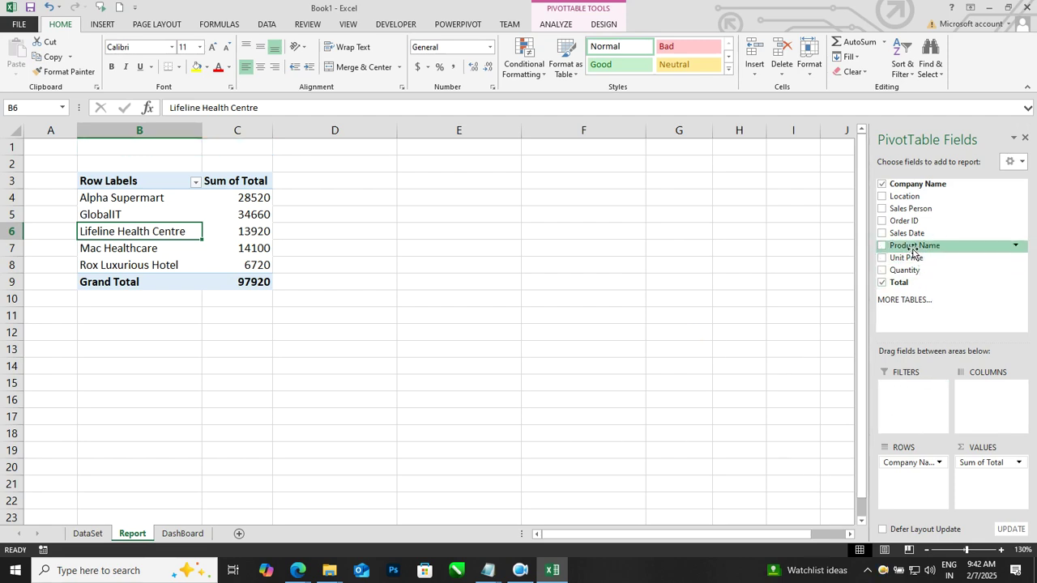
drag(923, 246, 988, 397)
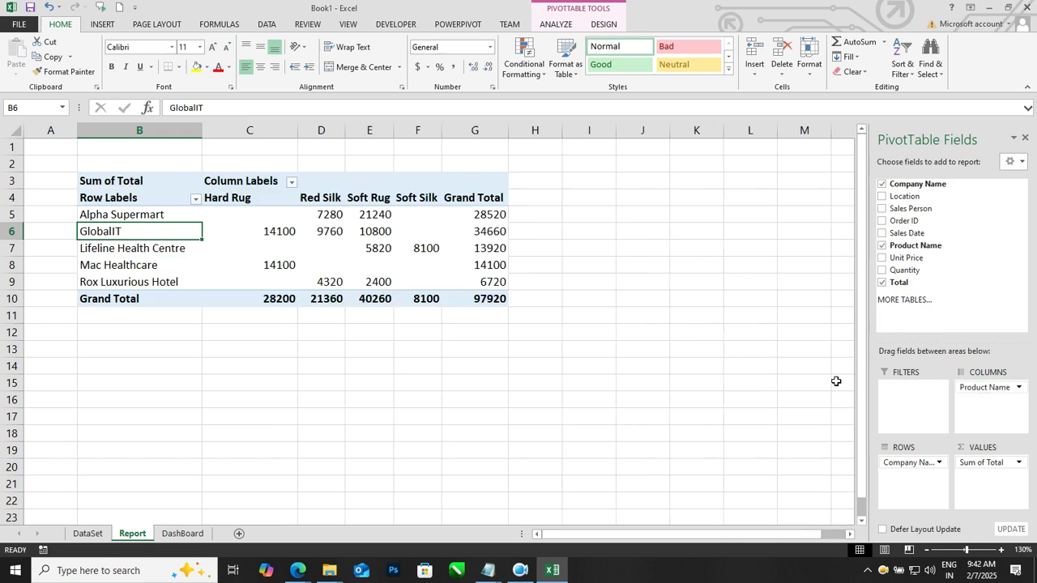
click(463, 386)
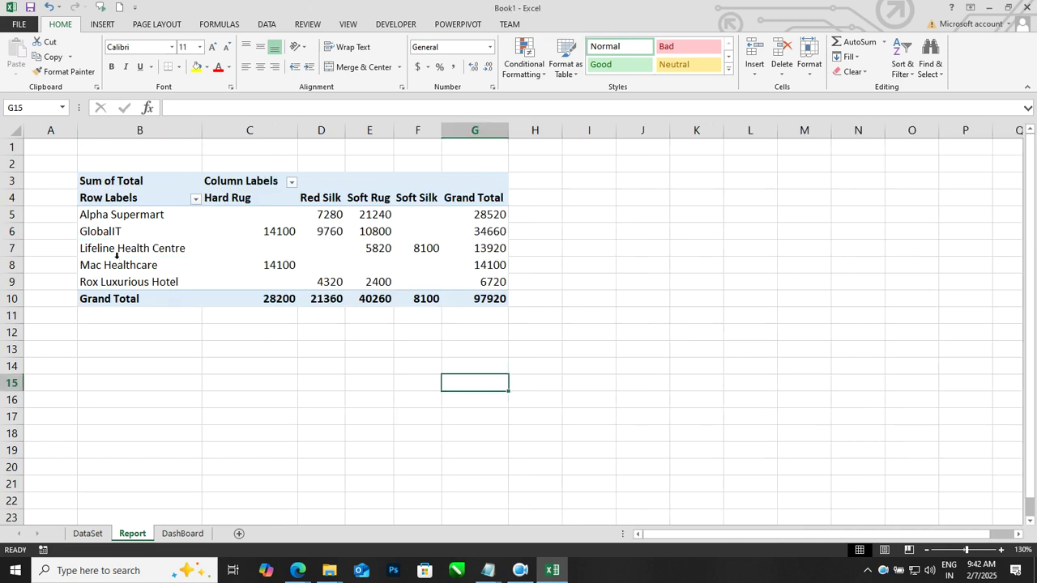
Examine the sales totals per product and company in the pivot table, especially Alpha Supermart's Red Silk, Soft Rug and grand total values.
click(119, 214)
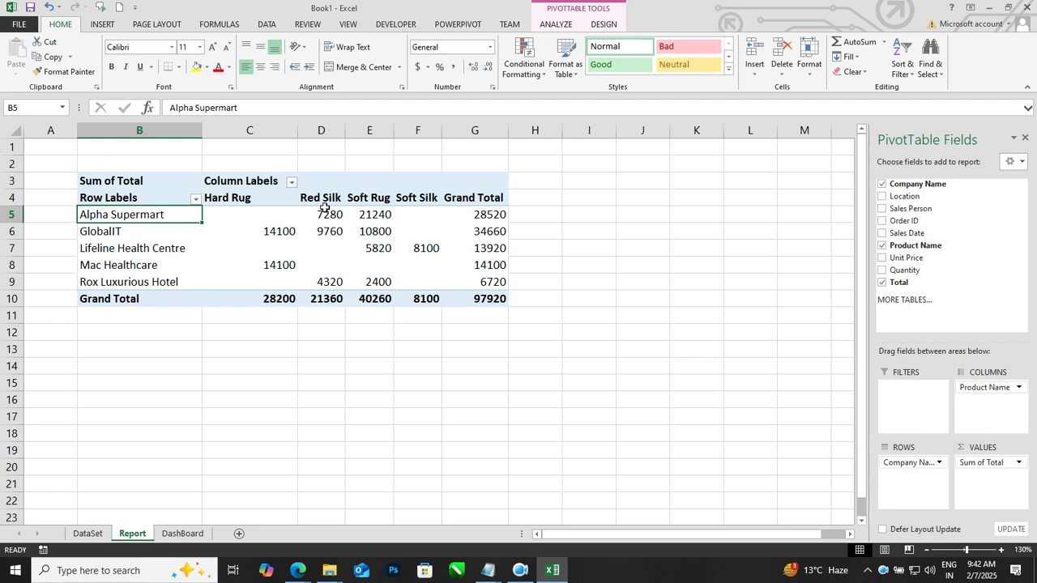
mouse_move(375, 216)
click(341, 215)
click(379, 214)
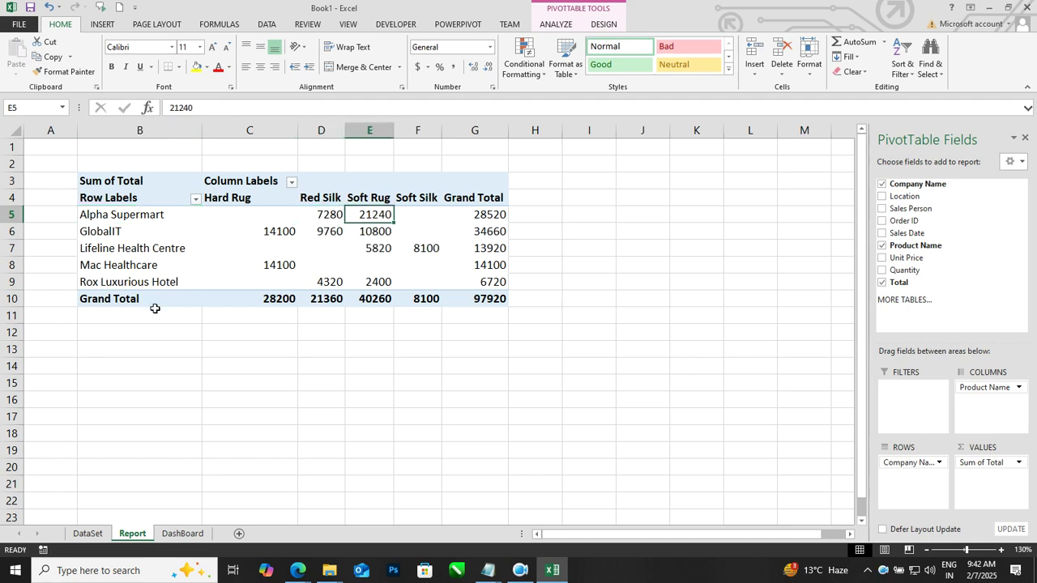
click(496, 216)
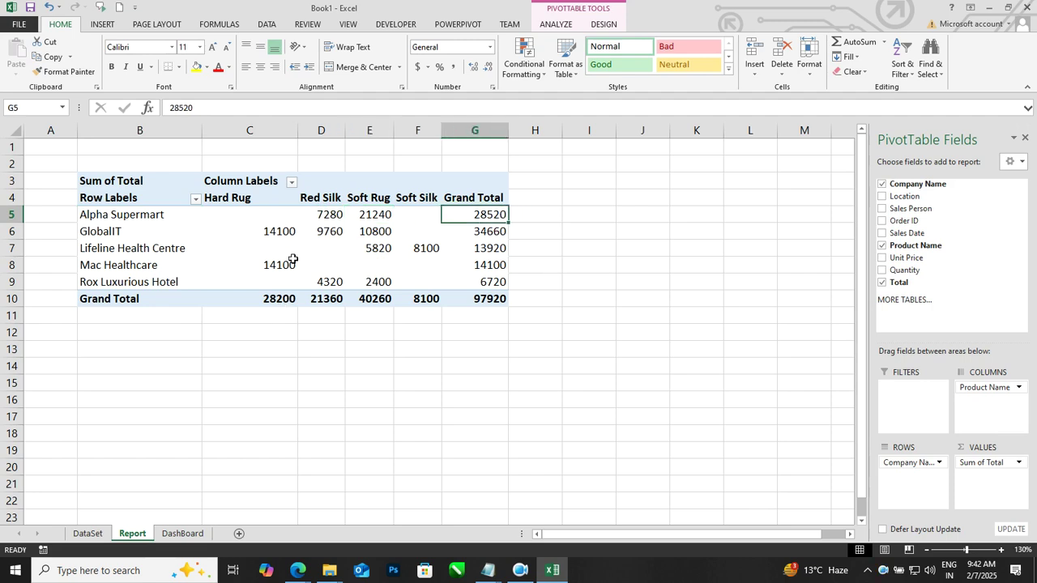
mouse_move(293, 258)
click(375, 212)
click(381, 200)
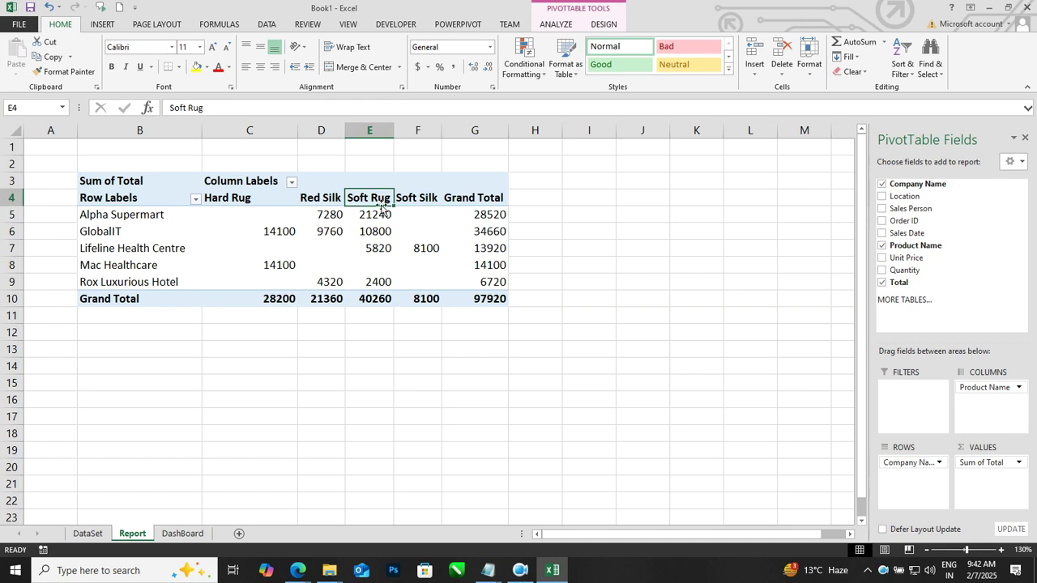
click(381, 213)
mouse_move(381, 213)
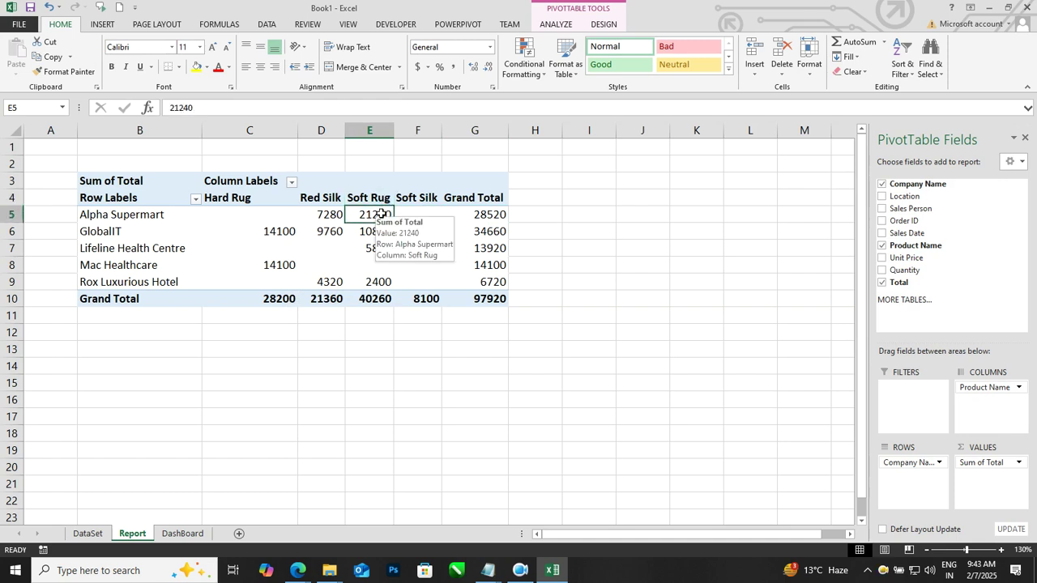
click(378, 200)
click(374, 215)
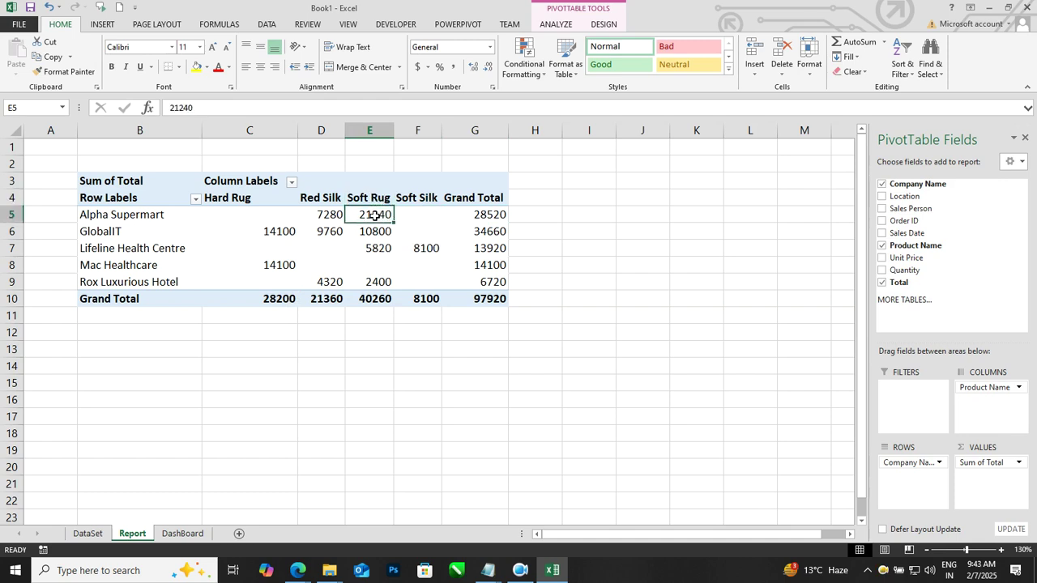
mouse_move(375, 215)
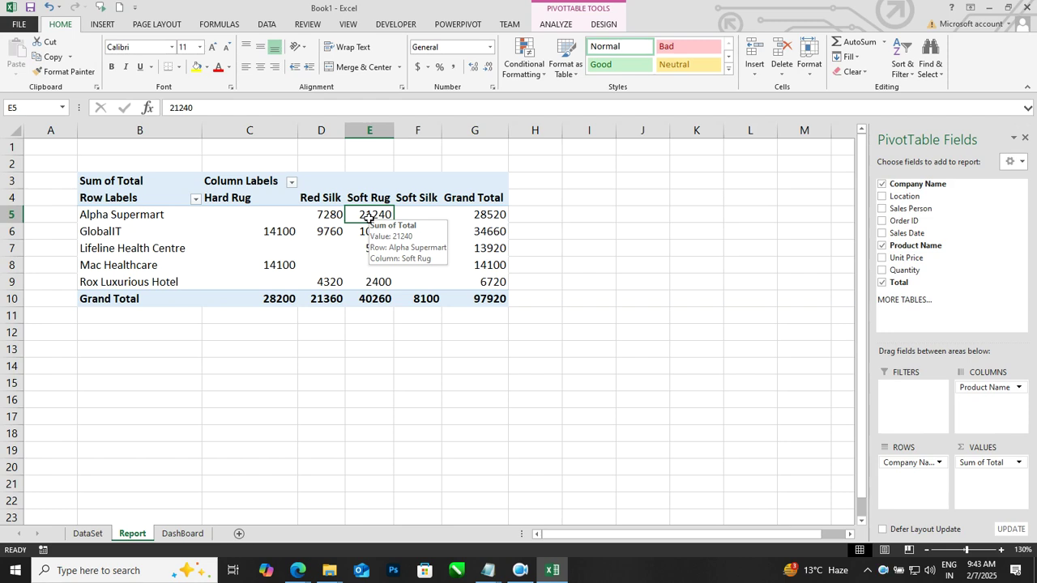
click(331, 216)
click(366, 216)
mouse_move(368, 216)
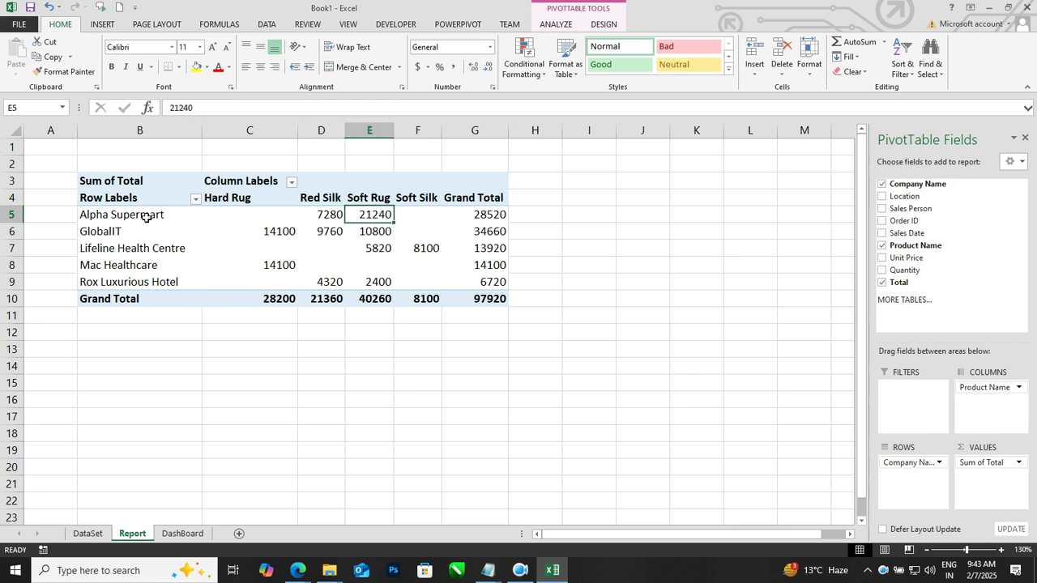
drag(147, 217, 471, 281)
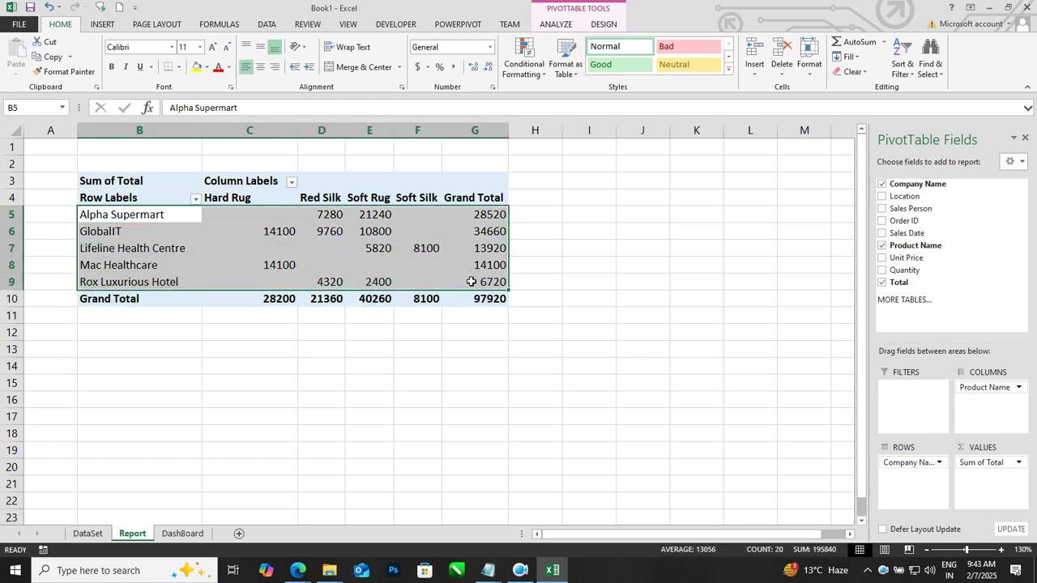
click(284, 216)
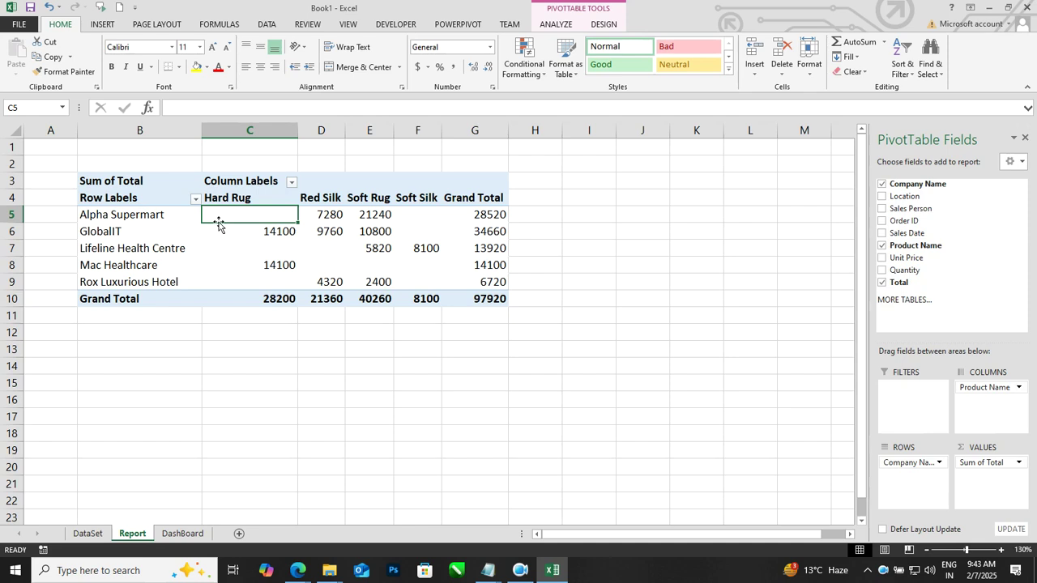
mouse_move(237, 214)
click(326, 219)
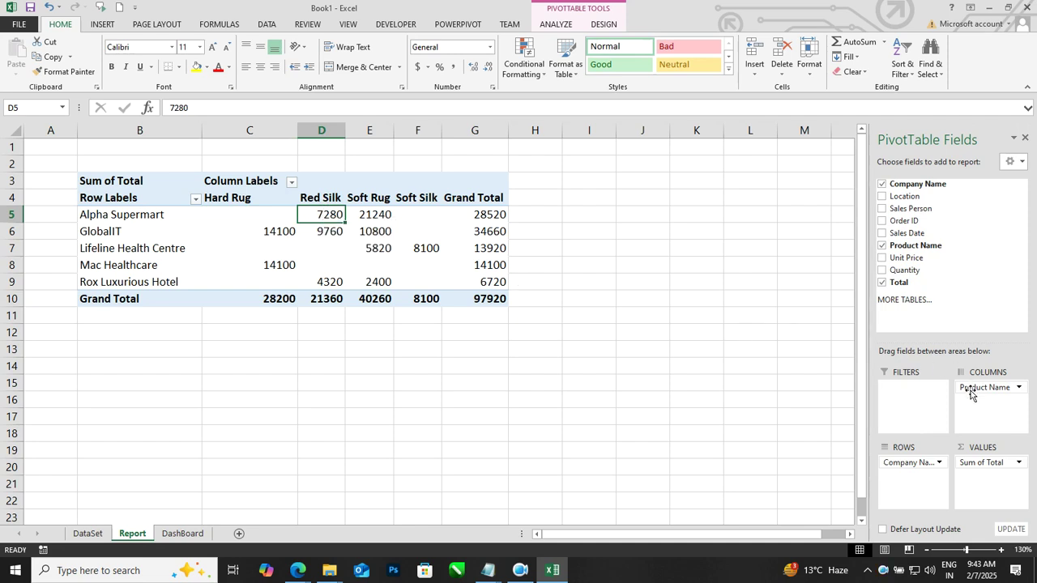
click(409, 248)
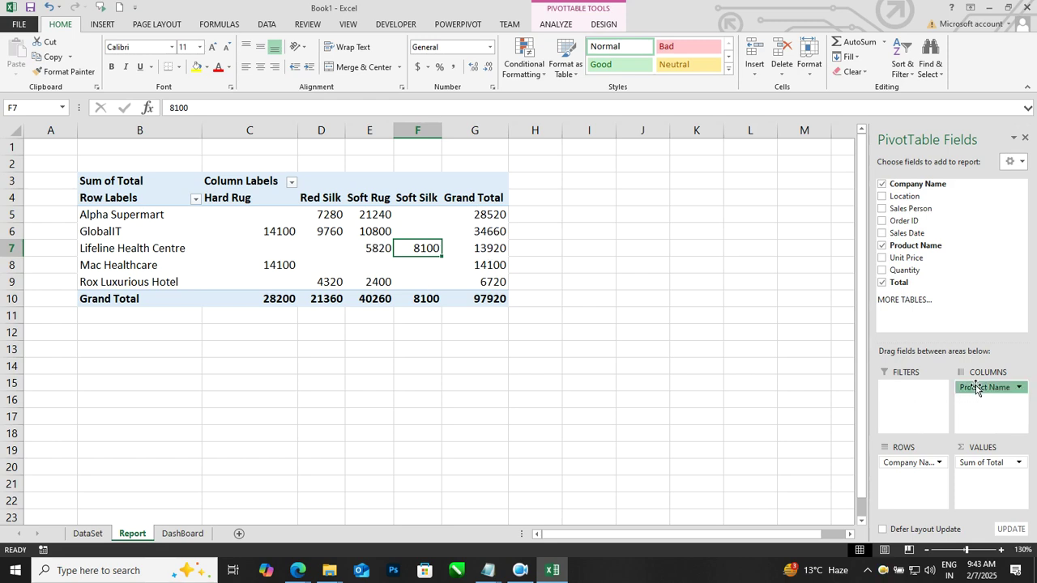
Move the Product Name field from the pivot table's columns to its rows, nested beneath Company Name.
drag(976, 389, 918, 484)
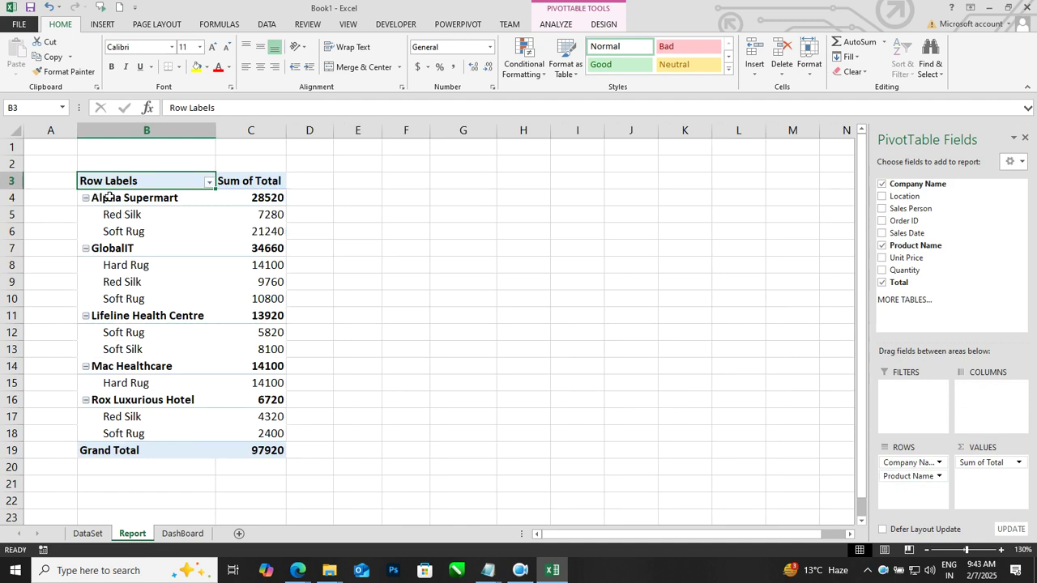
click(119, 217)
click(119, 232)
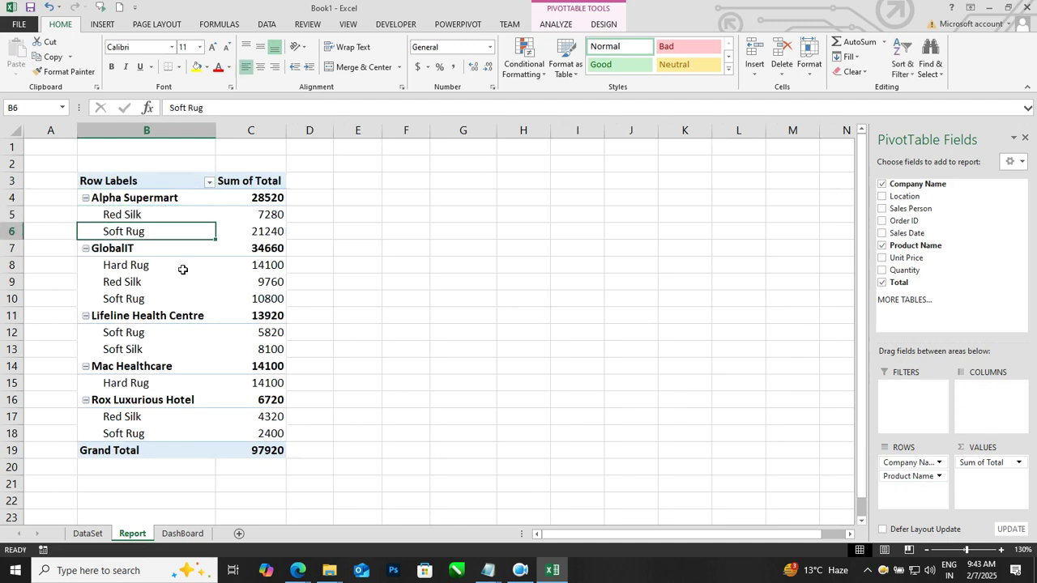
click(136, 270)
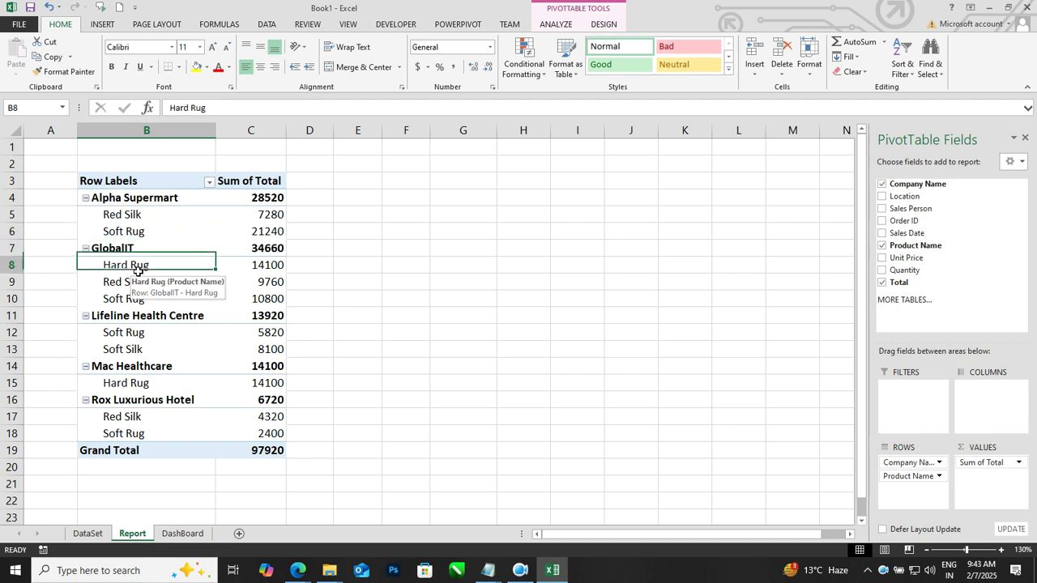
click(137, 283)
click(136, 299)
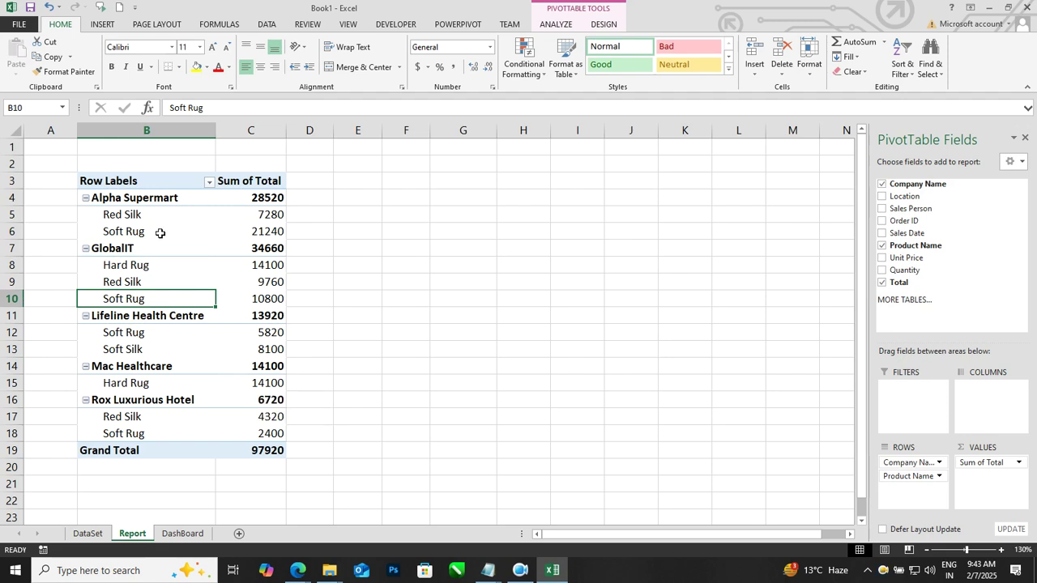
Examine the company subtotals for Alpha Supermart and GlobalIT, the grand total and the Soft Rug sales values.
click(120, 198)
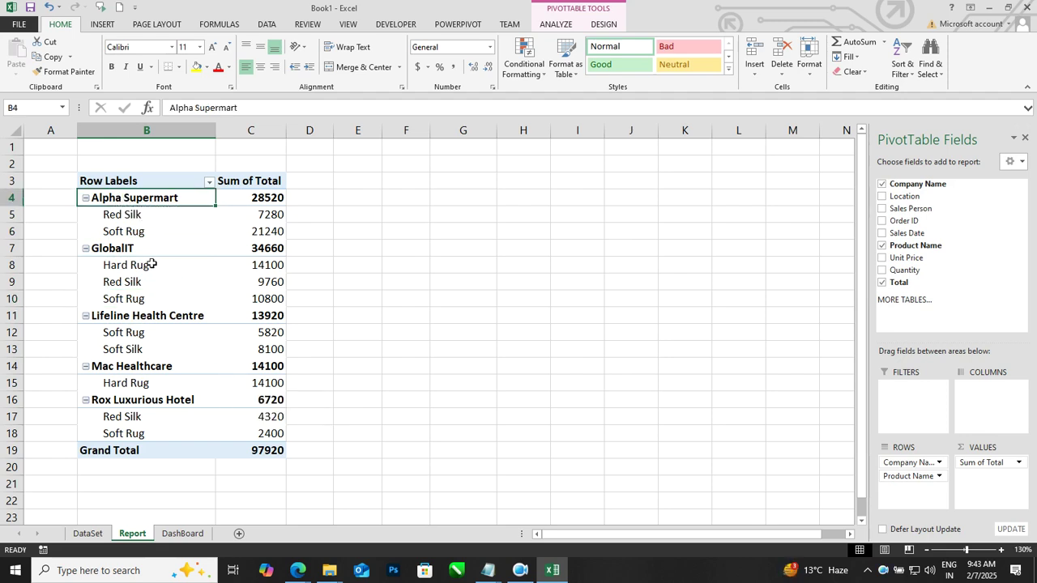
click(266, 197)
click(119, 249)
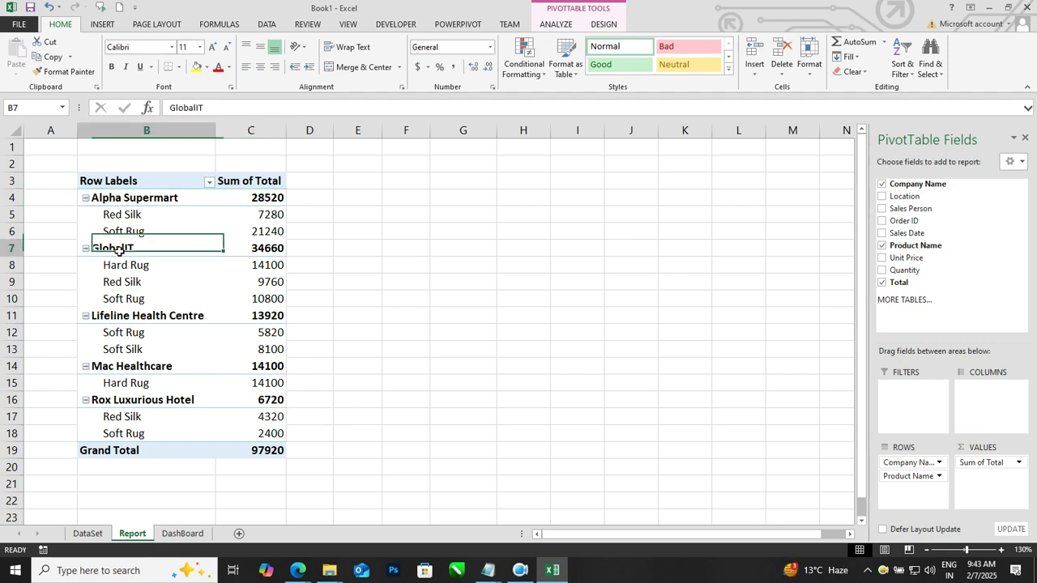
click(259, 256)
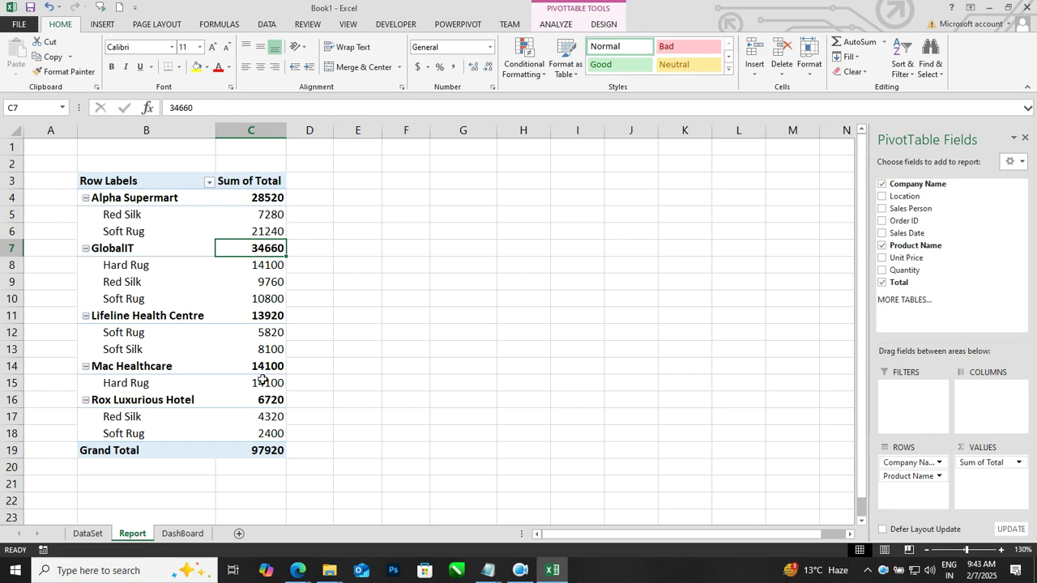
click(274, 450)
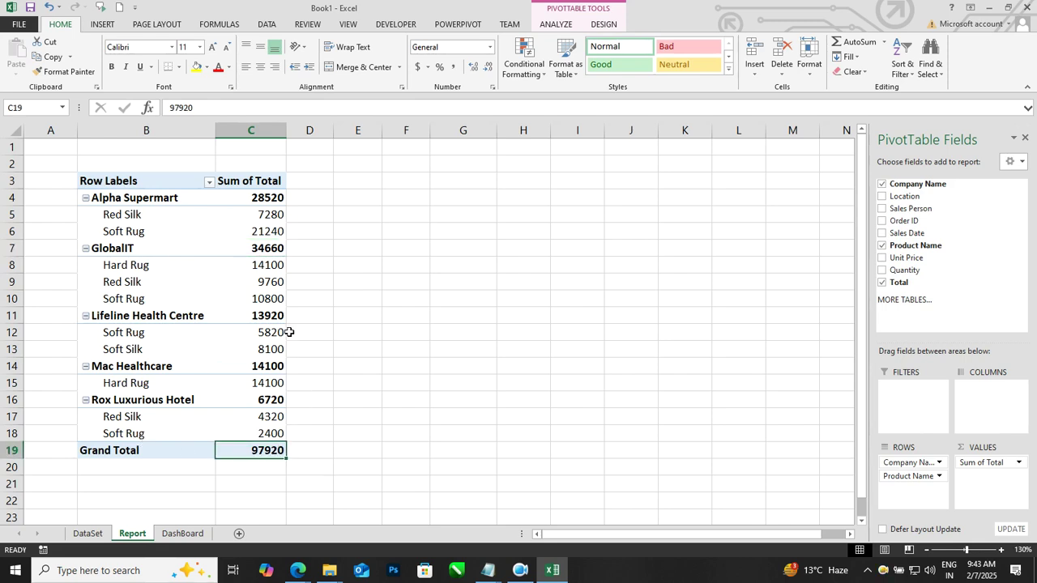
mouse_move(224, 290)
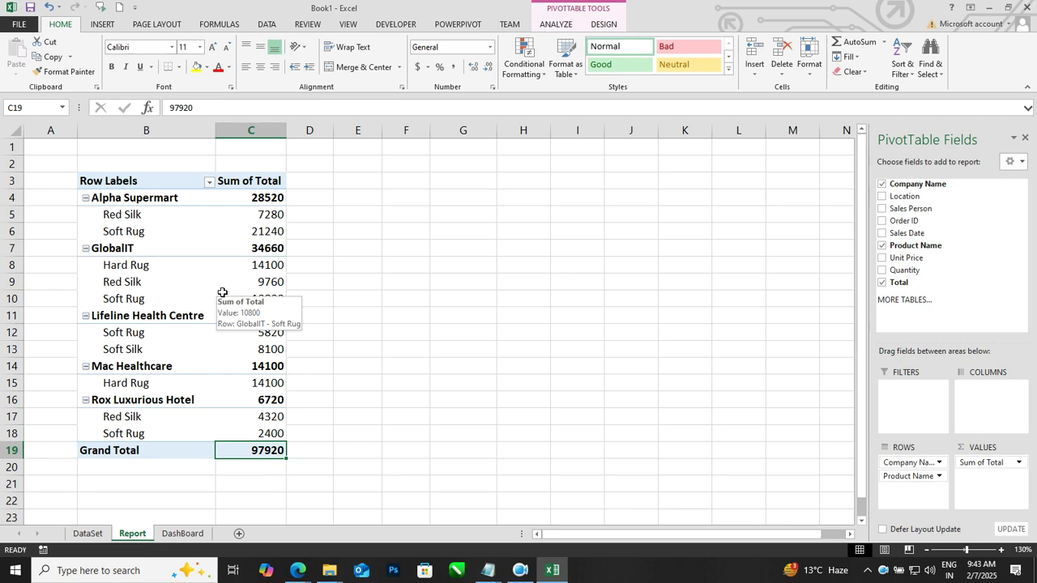
click(222, 298)
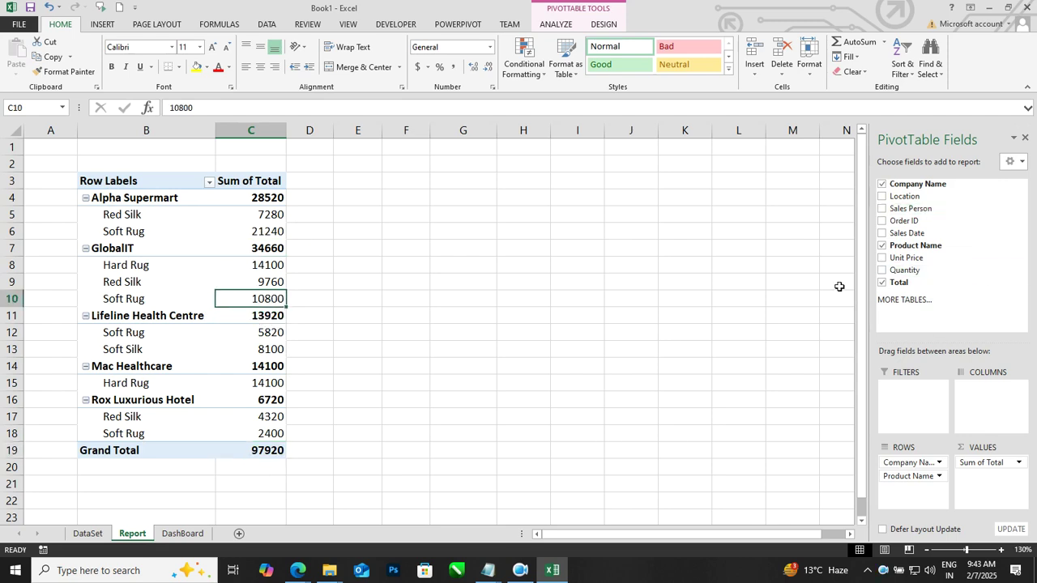
click(261, 235)
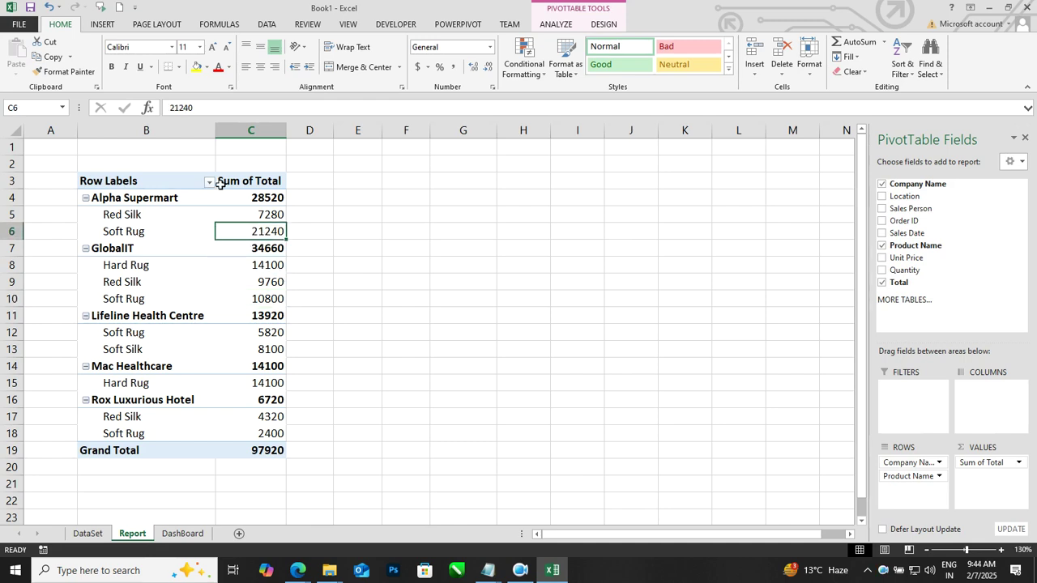
Turn off the subtotals for each company group in the pivot table.
click(272, 280)
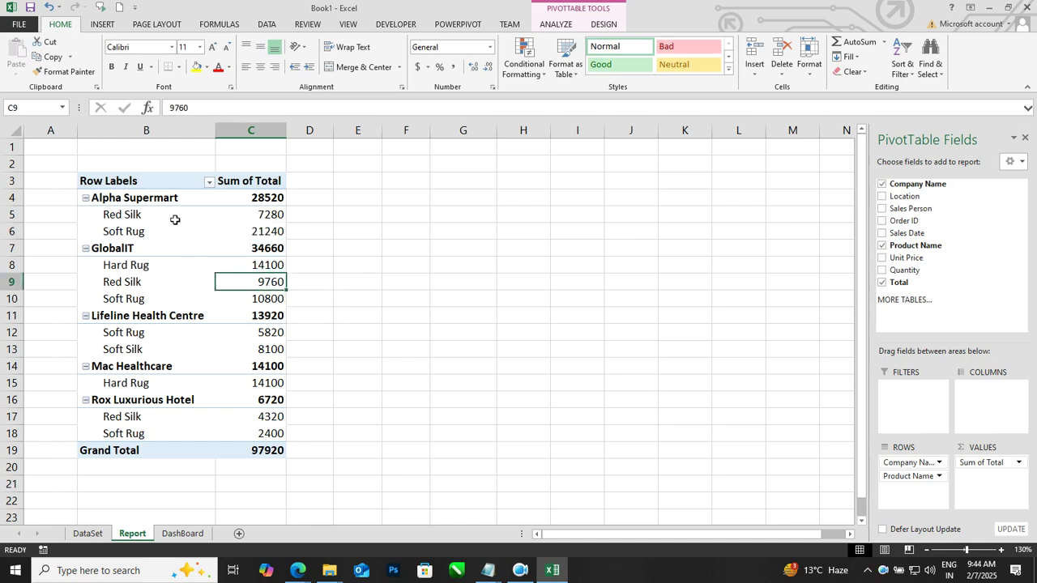
click(255, 199)
click(262, 248)
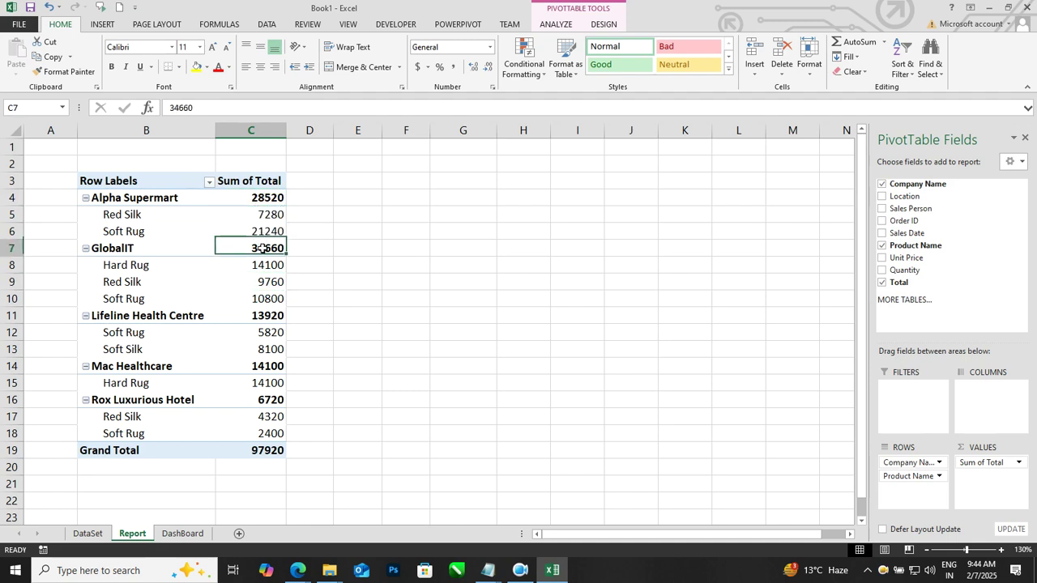
click(268, 316)
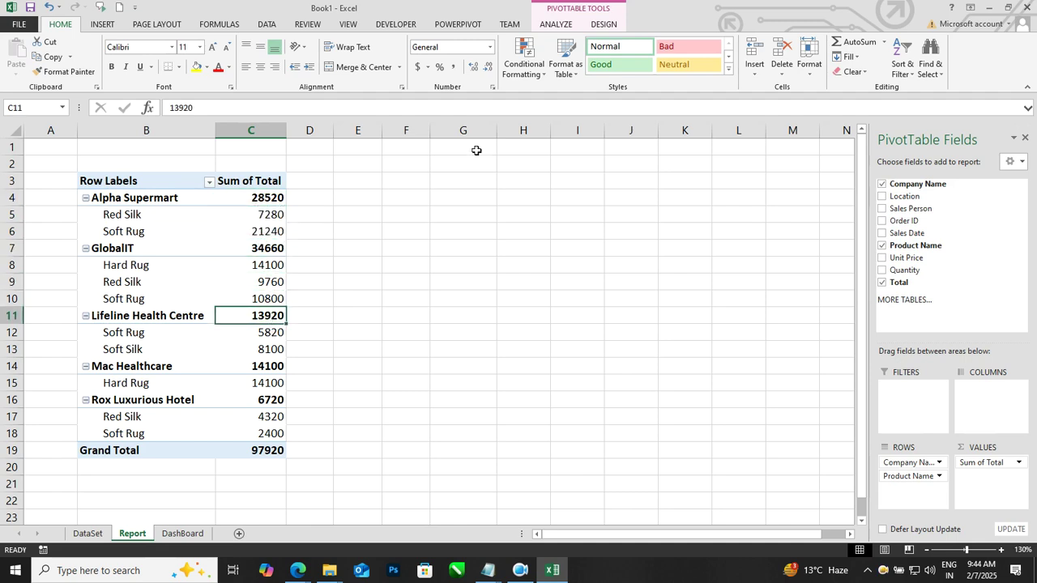
click(557, 25)
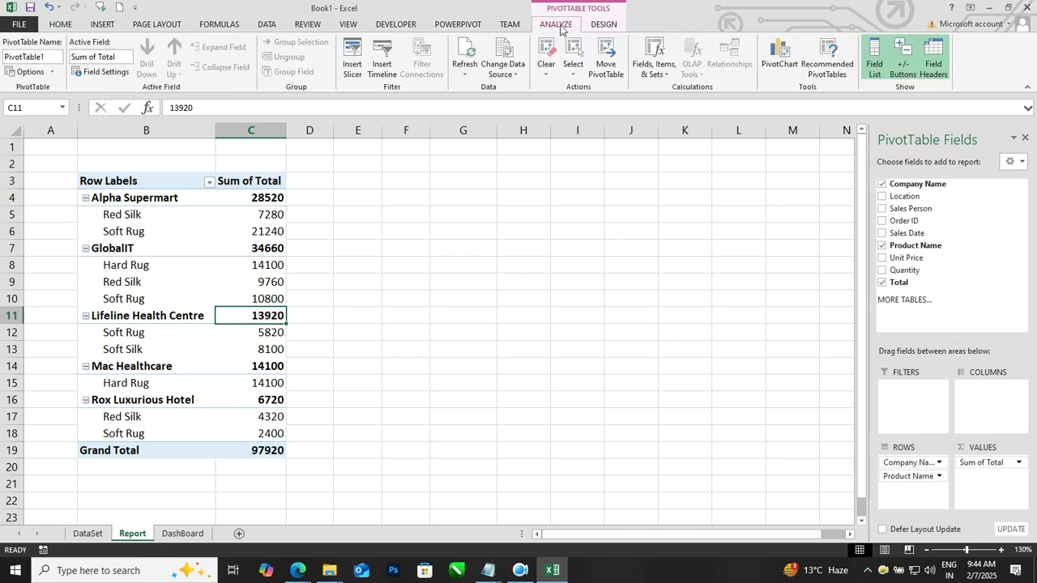
click(603, 25)
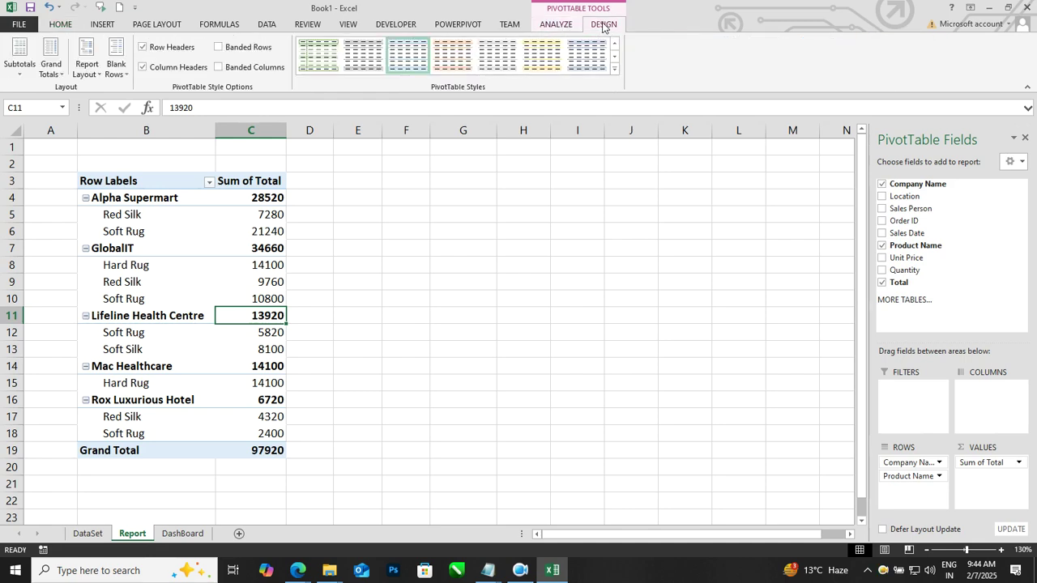
click(19, 61)
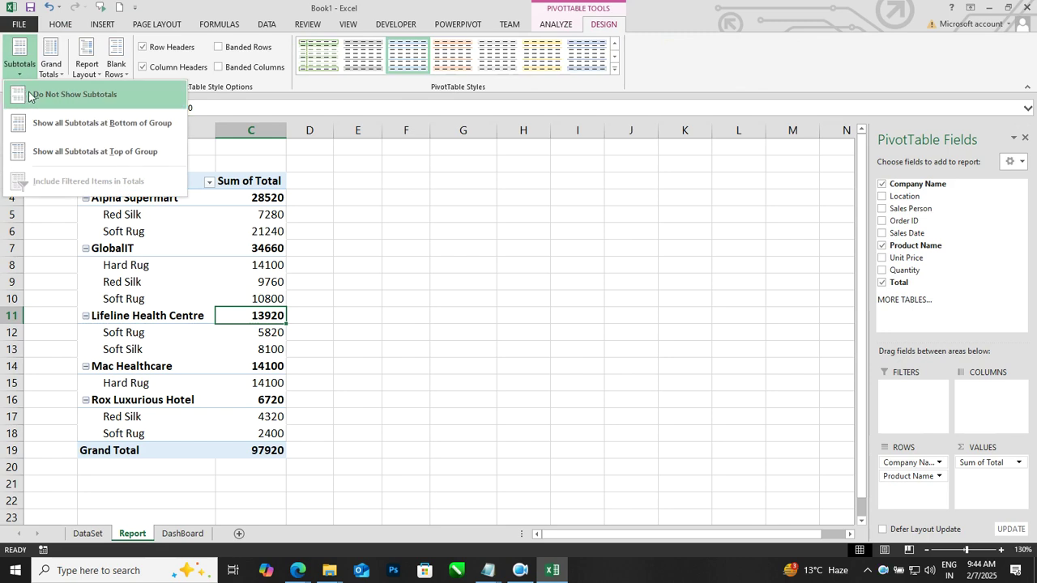
click(65, 98)
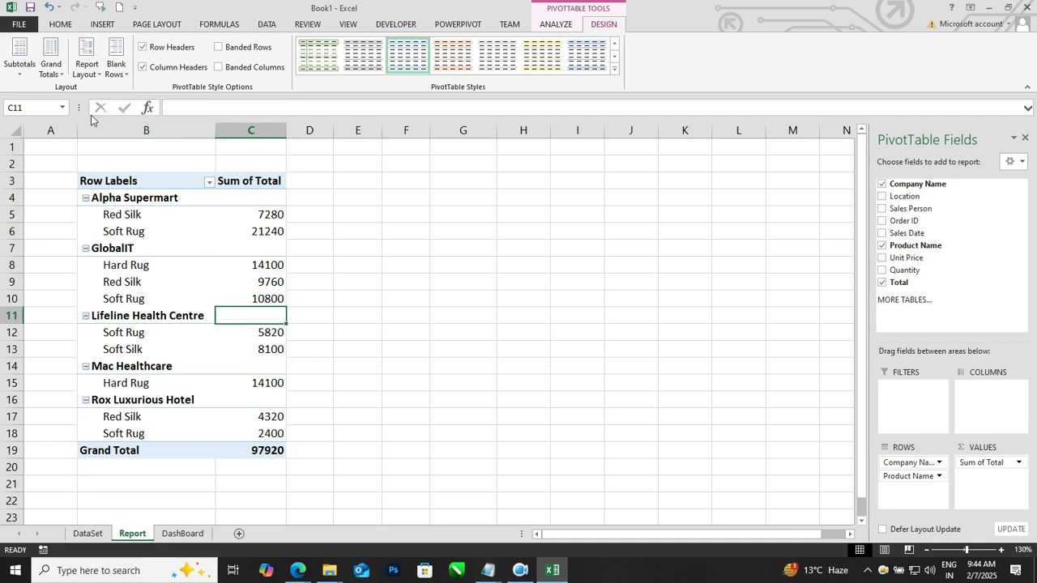
Turn off the pivot table's grand totals for both rows and columns.
click(53, 76)
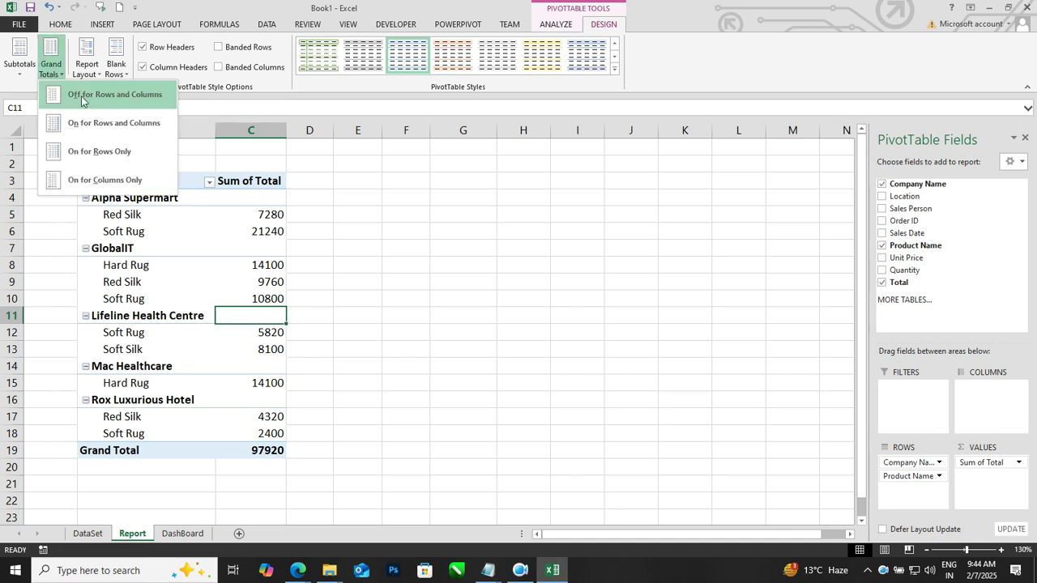
click(81, 97)
click(430, 305)
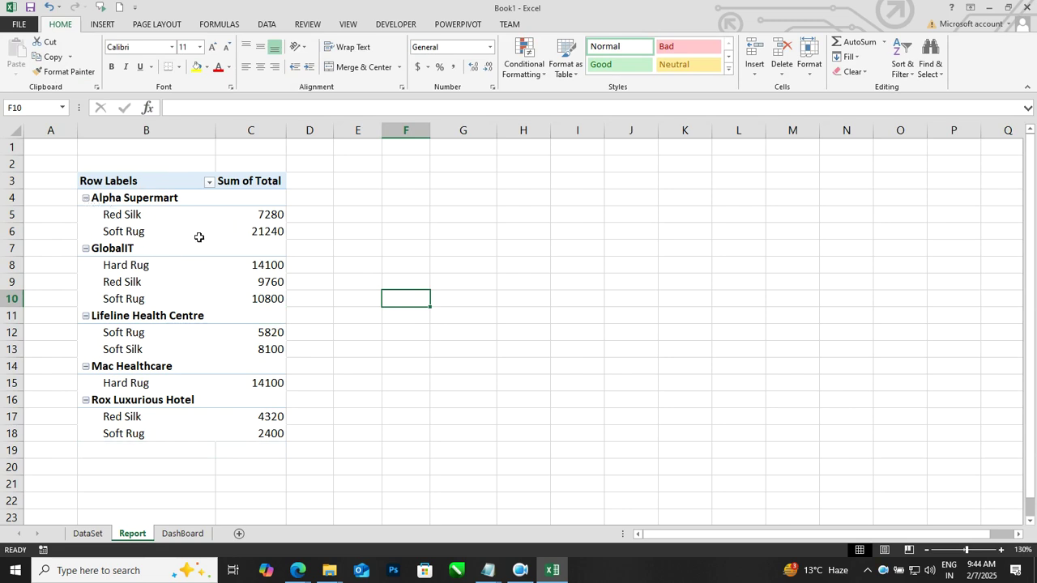
Examine how the product names are grouped beneath Alpha Supermart and GlobalIT in the pivot table's row labels.
click(86, 199)
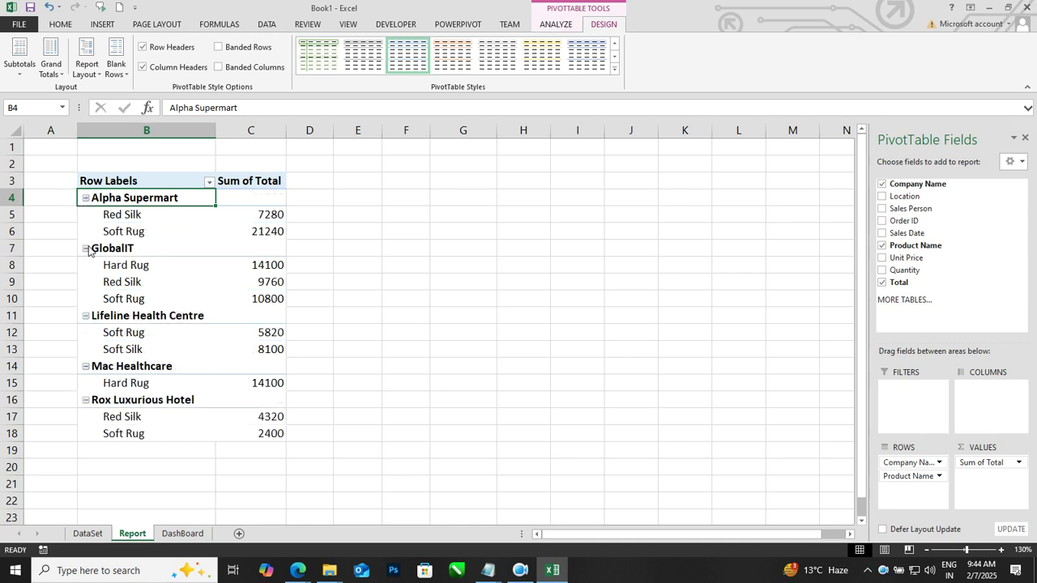
click(121, 216)
click(122, 233)
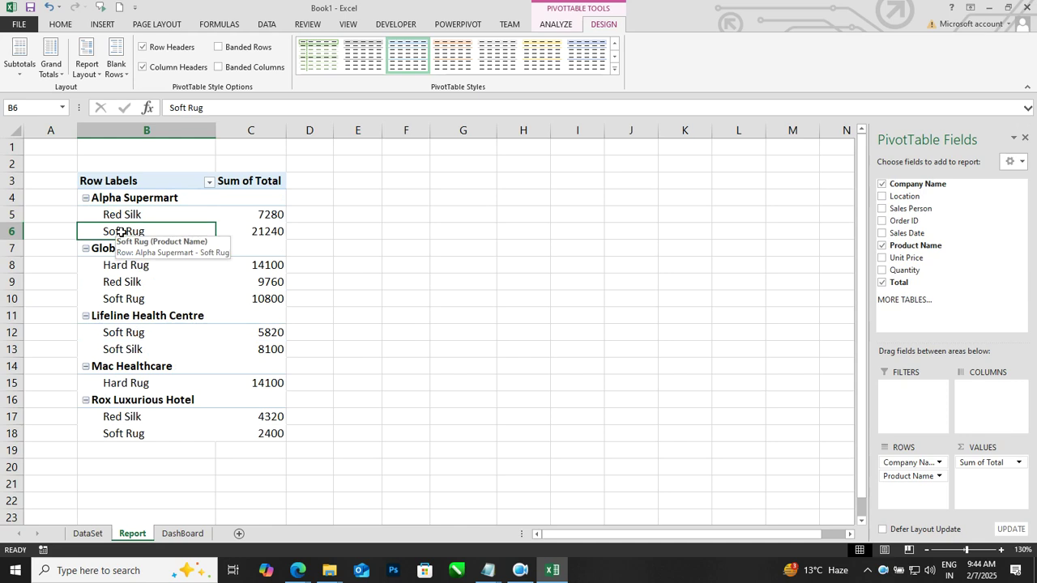
click(122, 266)
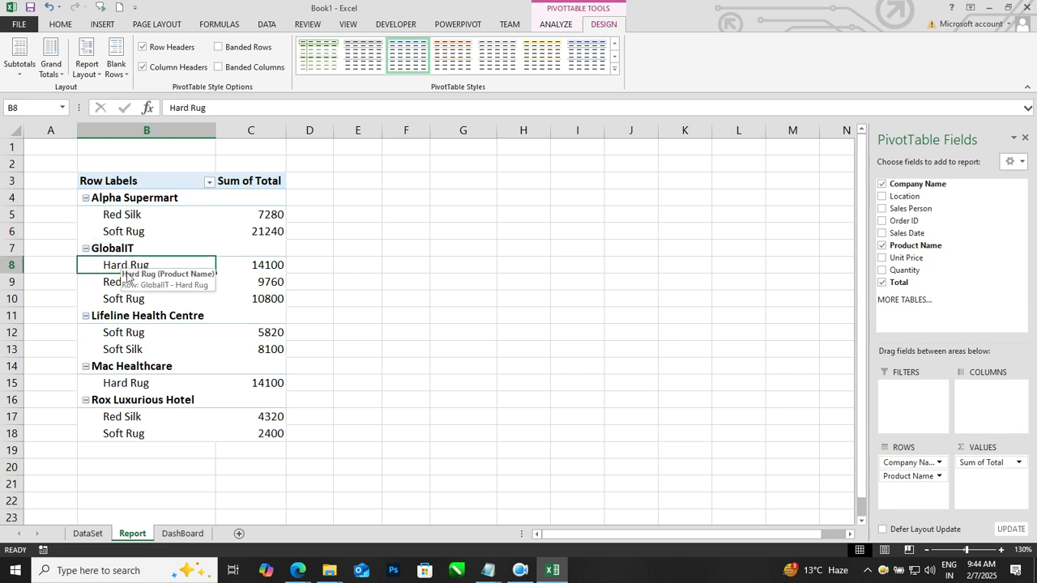
click(126, 276)
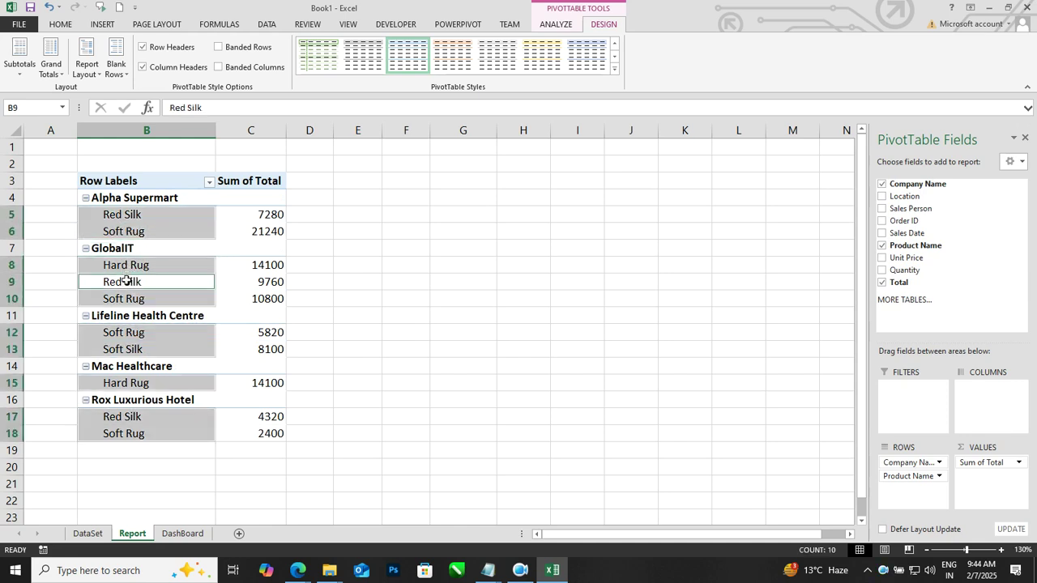
click(125, 281)
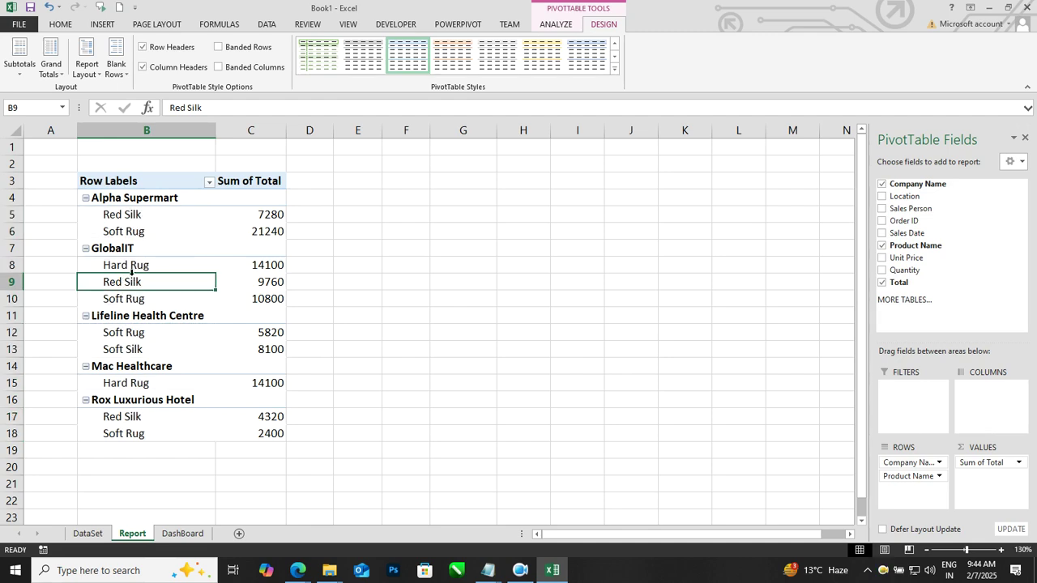
click(137, 267)
click(142, 234)
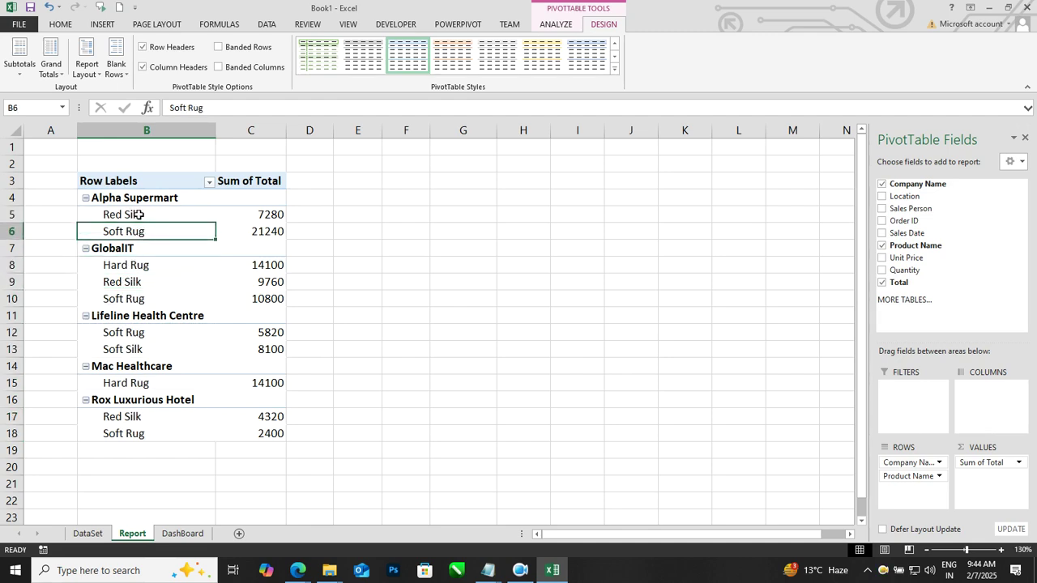
click(128, 214)
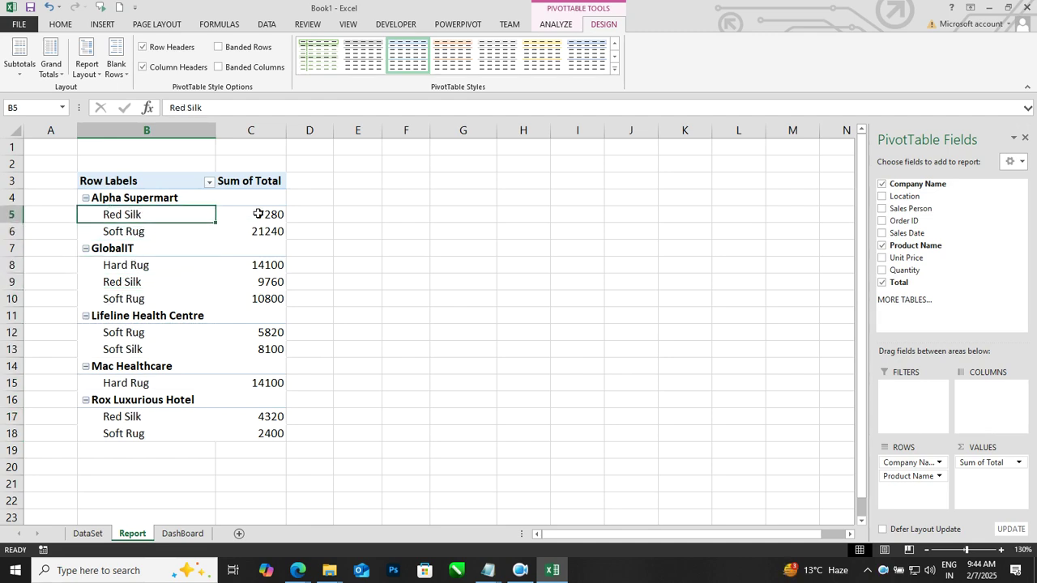
Hide the expand and collapse buttons beside the company names in the pivot table.
click(558, 26)
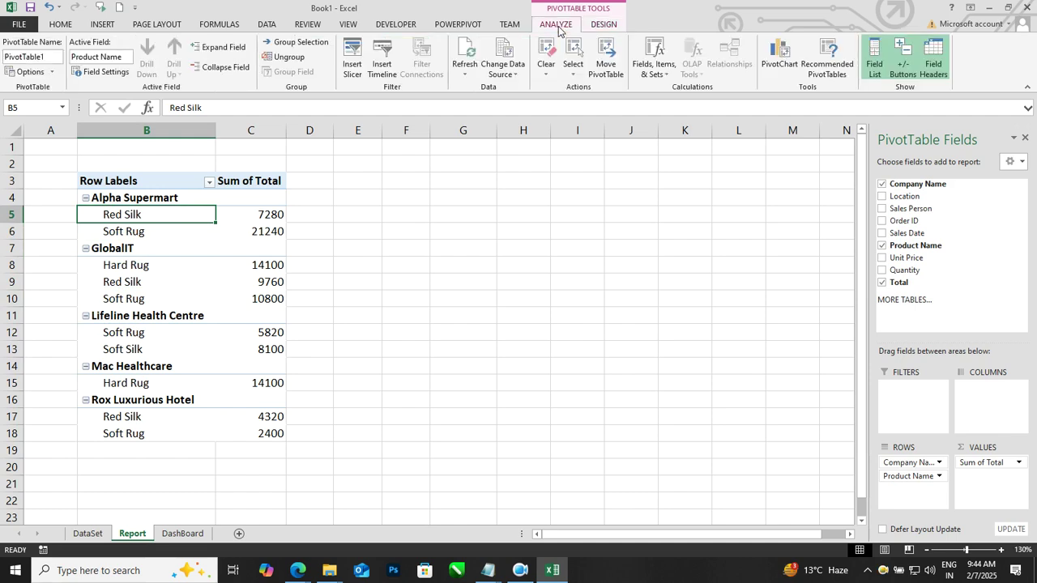
click(903, 53)
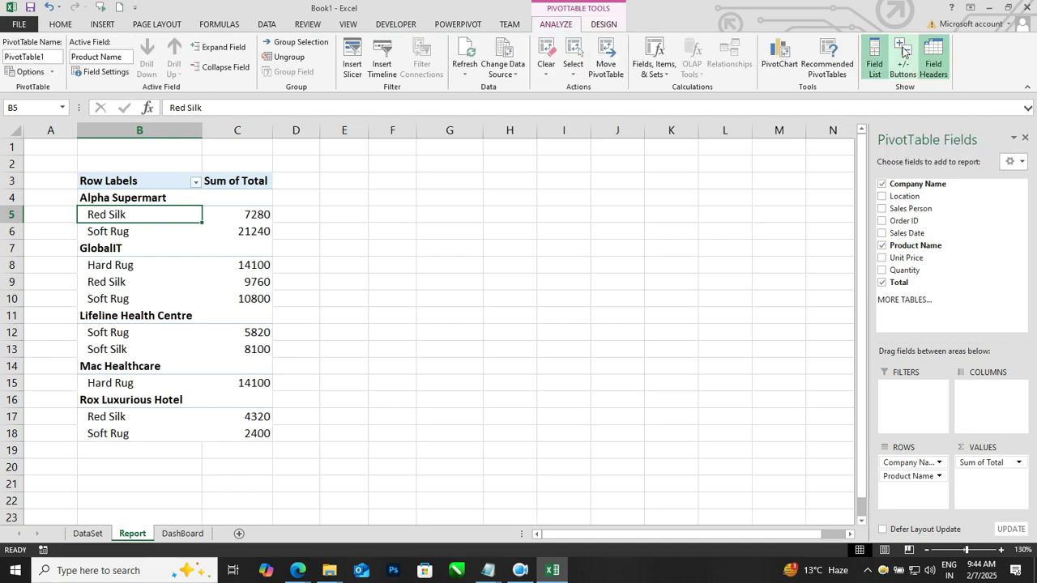
click(177, 273)
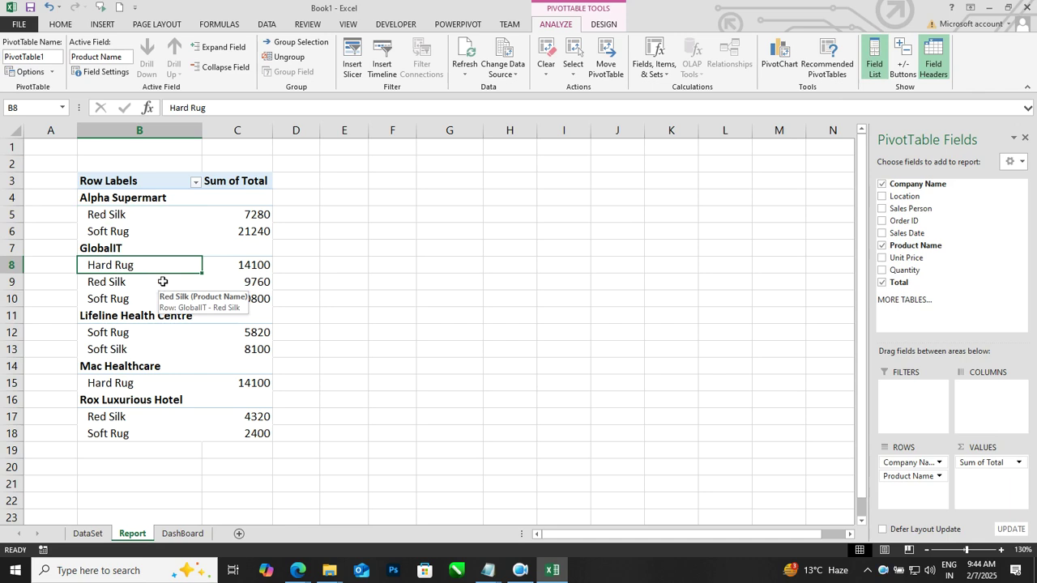
click(151, 233)
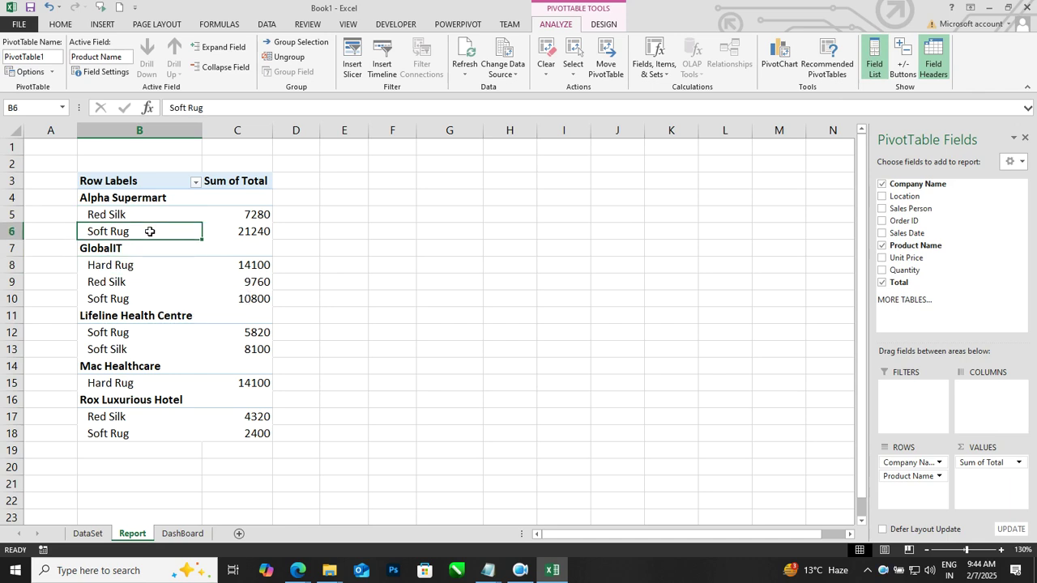
click(185, 282)
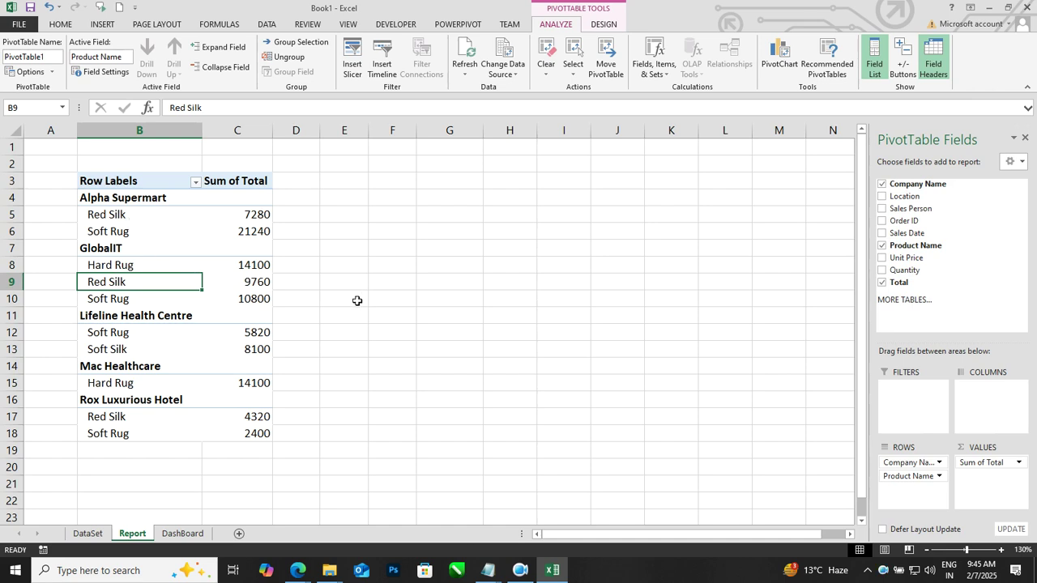
mouse_move(598, 170)
mouse_down()
mouse_move(319, 227)
mouse_move(315, 199)
mouse_move(337, 248)
mouse_up()
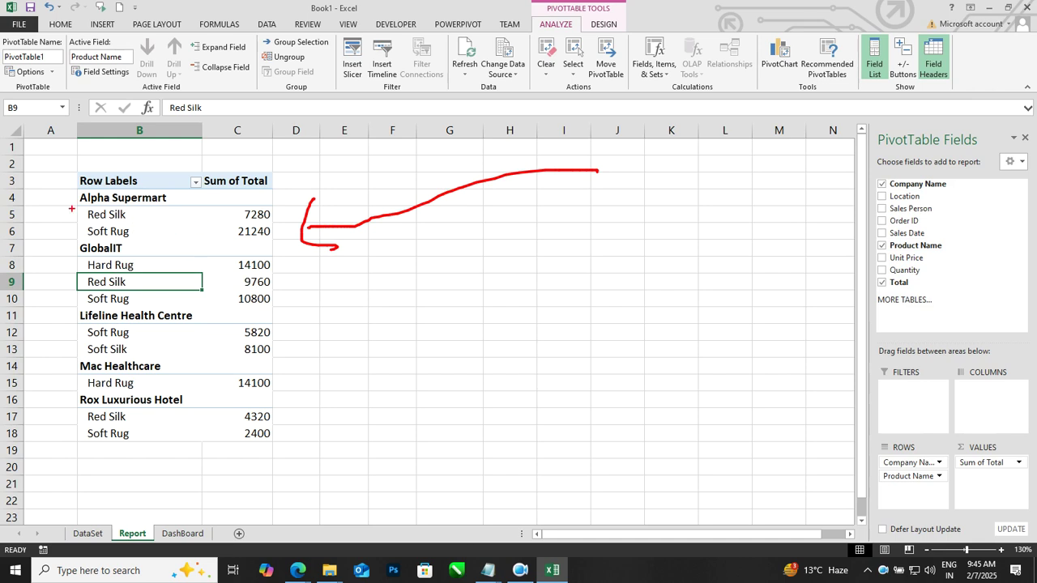
drag(64, 195, 85, 185)
mouse_move(443, 259)
mouse_down()
mouse_move(428, 271)
mouse_move(446, 272)
mouse_up()
drag(91, 215, 146, 199)
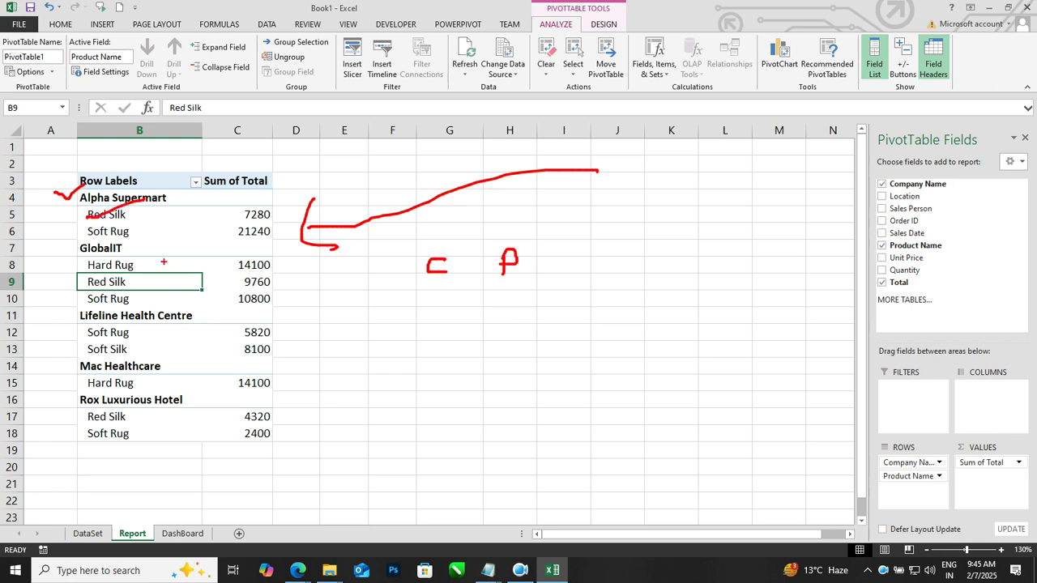
drag(228, 221, 315, 210)
drag(552, 255, 593, 242)
drag(581, 245, 581, 269)
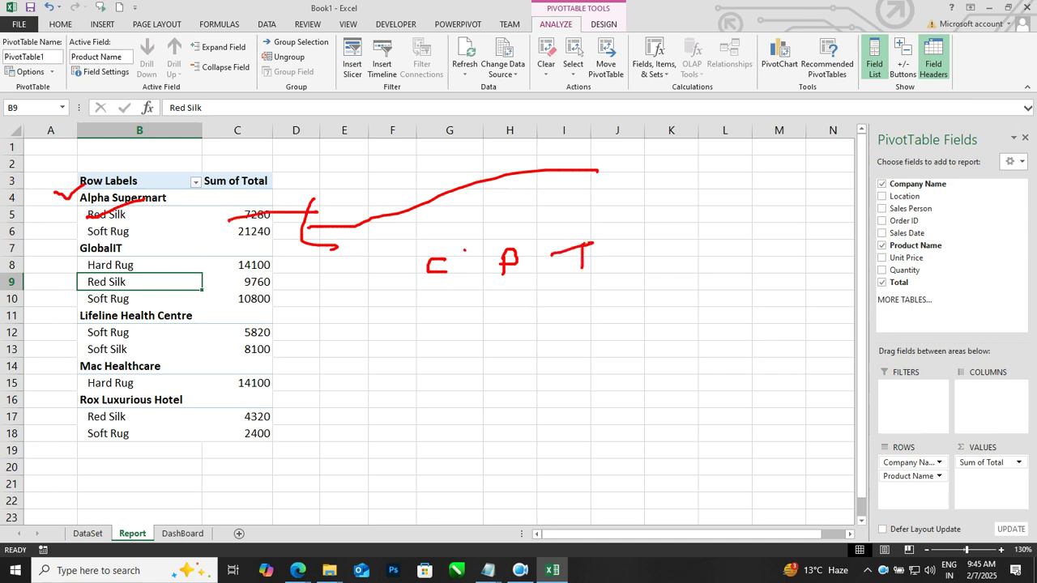
mouse_move(464, 250)
mouse_down()
mouse_move(492, 226)
mouse_move(553, 220)
mouse_up()
mouse_move(565, 221)
mouse_down()
mouse_move(598, 221)
mouse_move(381, 235)
mouse_move(588, 210)
mouse_up()
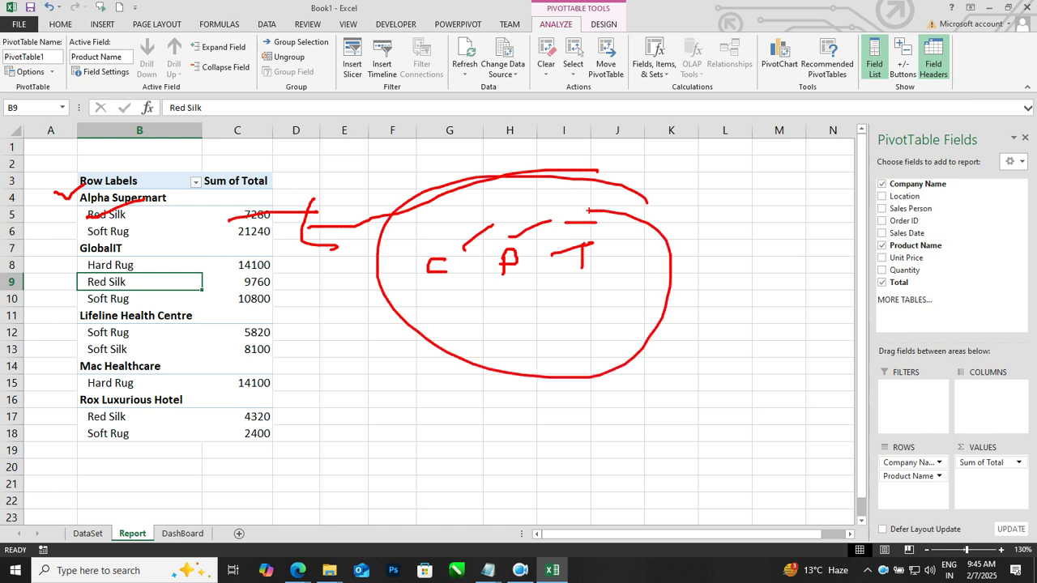
drag(420, 294, 502, 283)
drag(509, 283, 543, 282)
drag(557, 286, 613, 281)
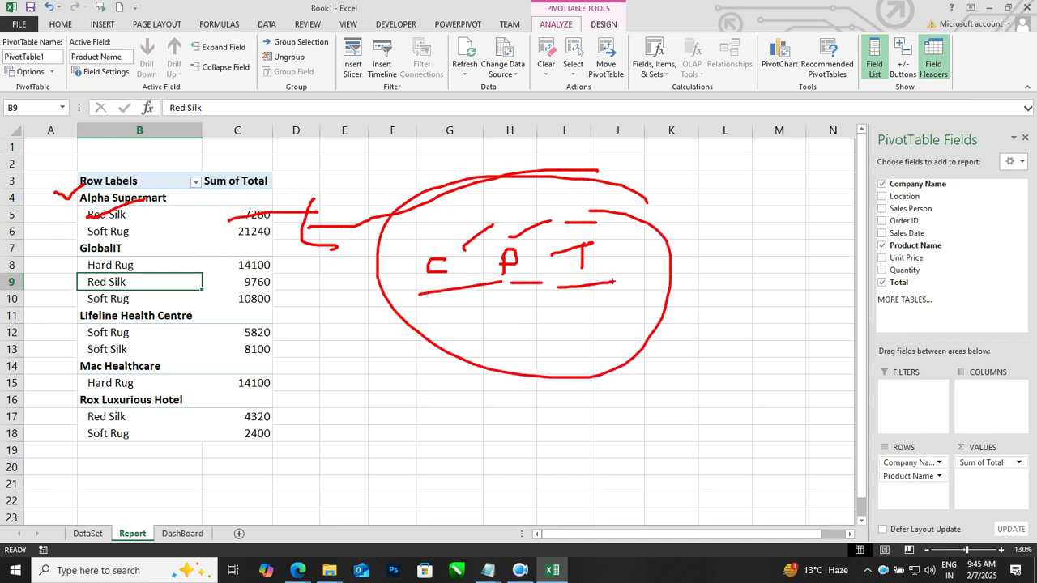
mouse_move(371, 164)
mouse_down()
mouse_move(242, 331)
mouse_move(290, 331)
mouse_up()
key(Escape)
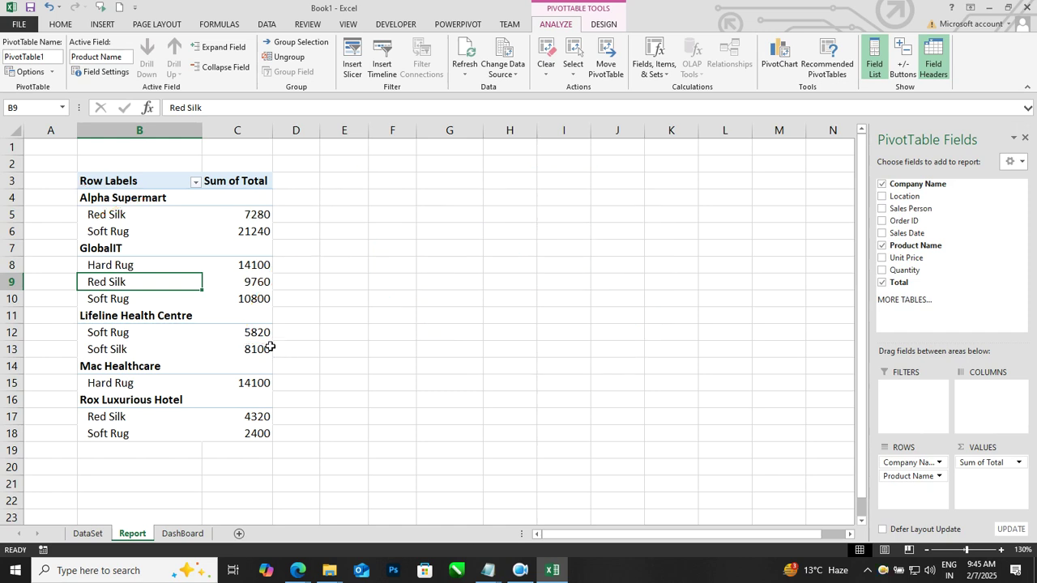
Change the pivot table's report layout to tabular form, with Company Name and Product Name in separate columns.
click(245, 283)
click(231, 234)
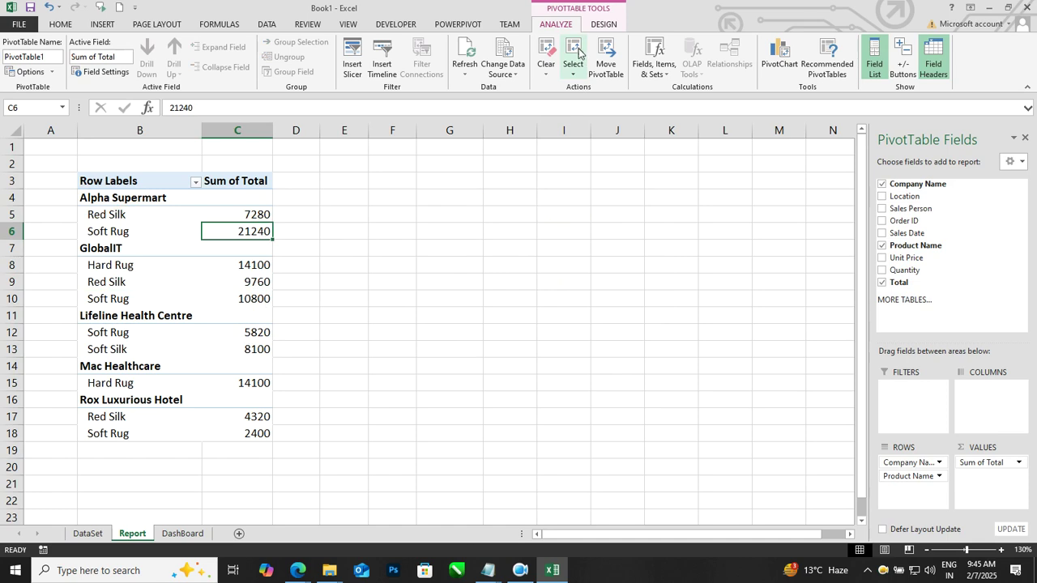
click(603, 24)
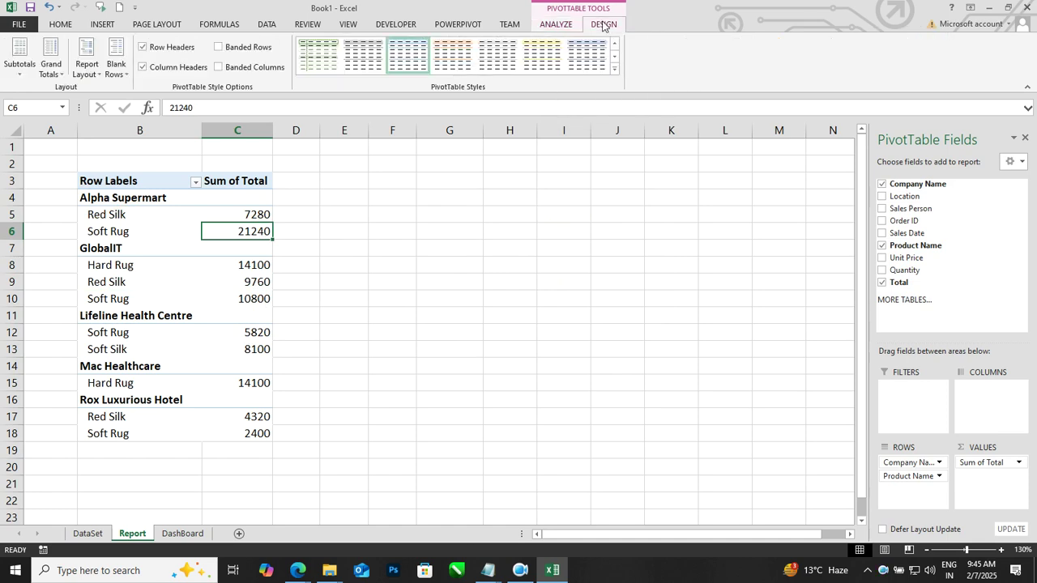
click(86, 69)
click(123, 149)
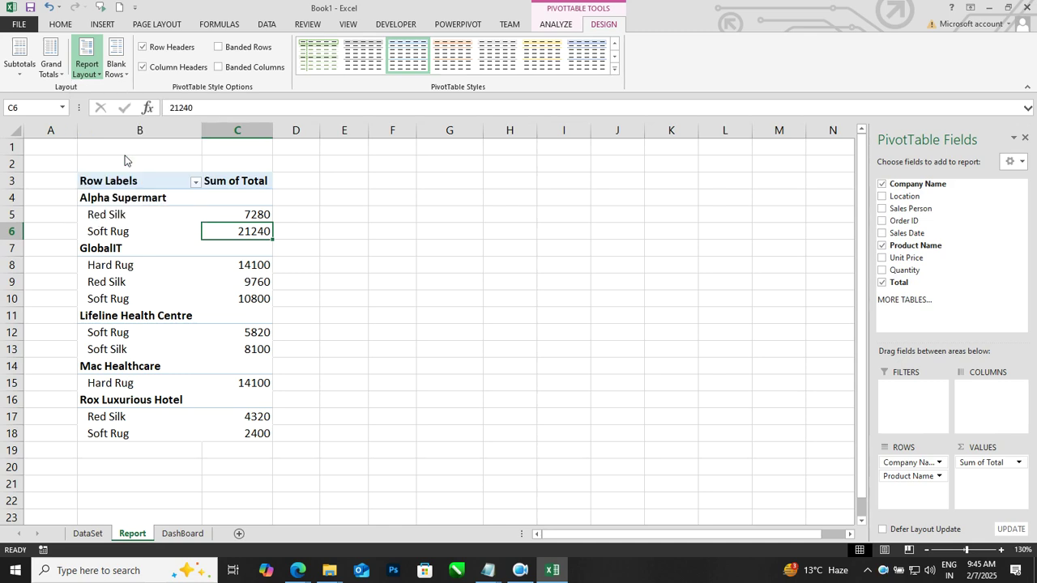
drag(601, 399, 597, 389)
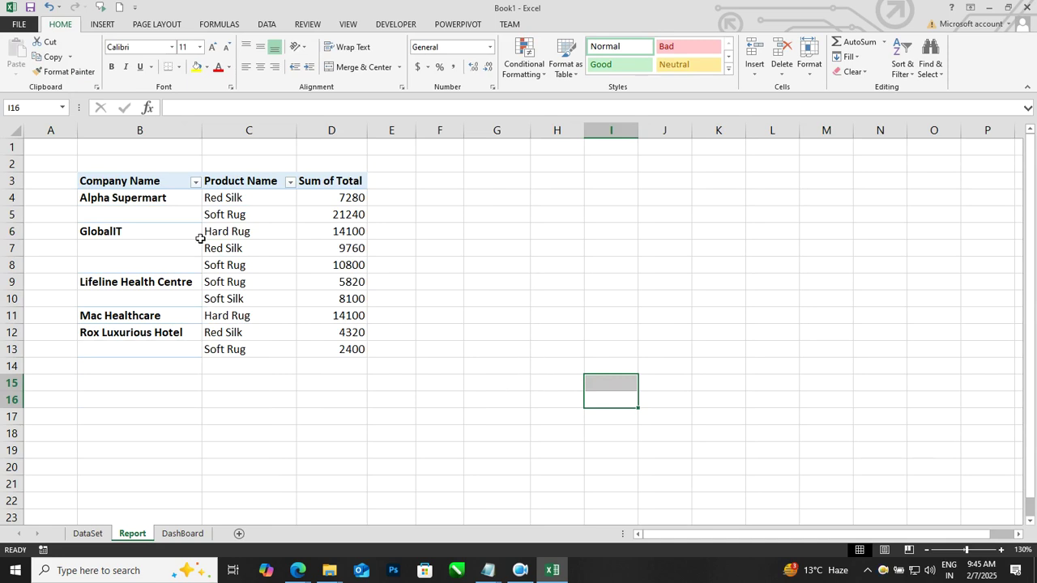
Examine the Company Name cells beside the additional product rows of Alpha Supermart, GlobalIT, Lifeline Health Centre and Rox Luxurious Hotel.
click(138, 214)
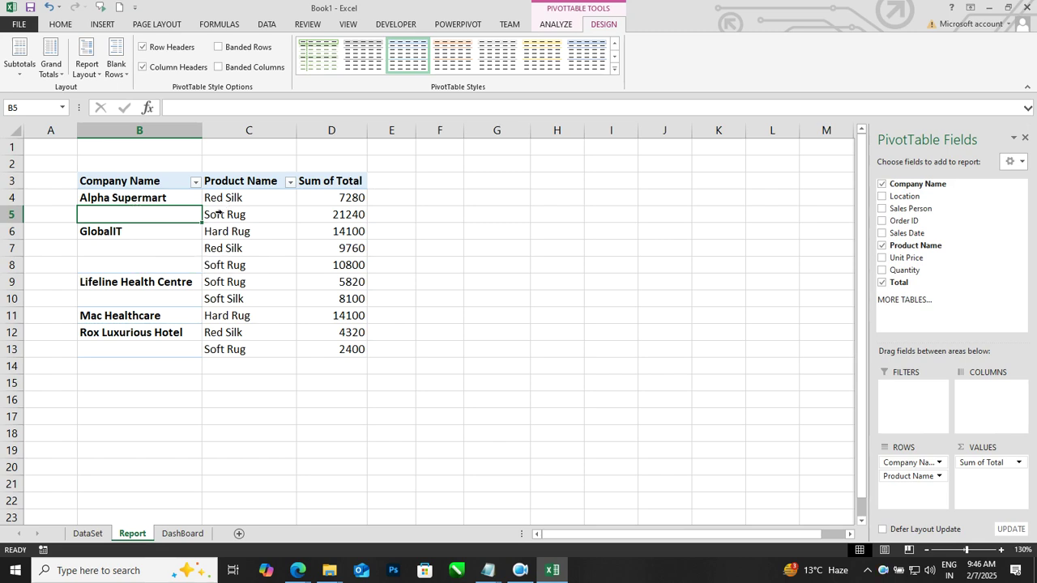
click(128, 243)
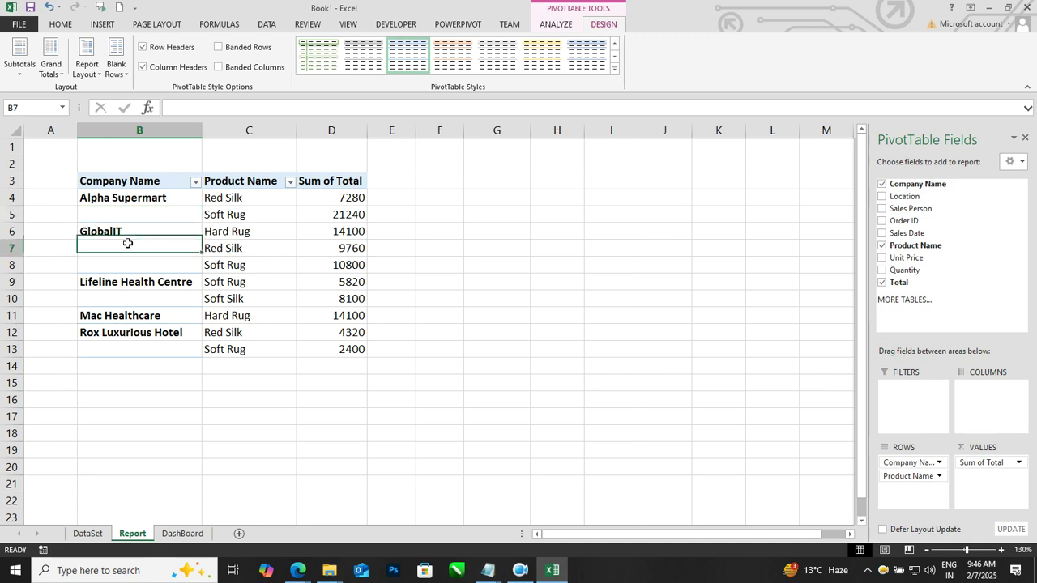
drag(128, 243, 128, 263)
click(130, 299)
click(141, 348)
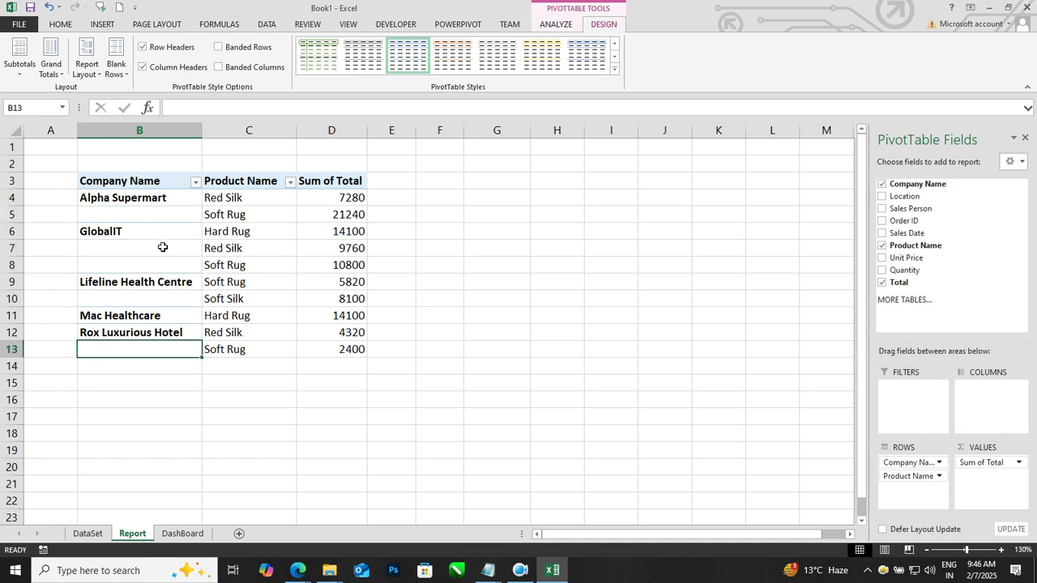
click(154, 214)
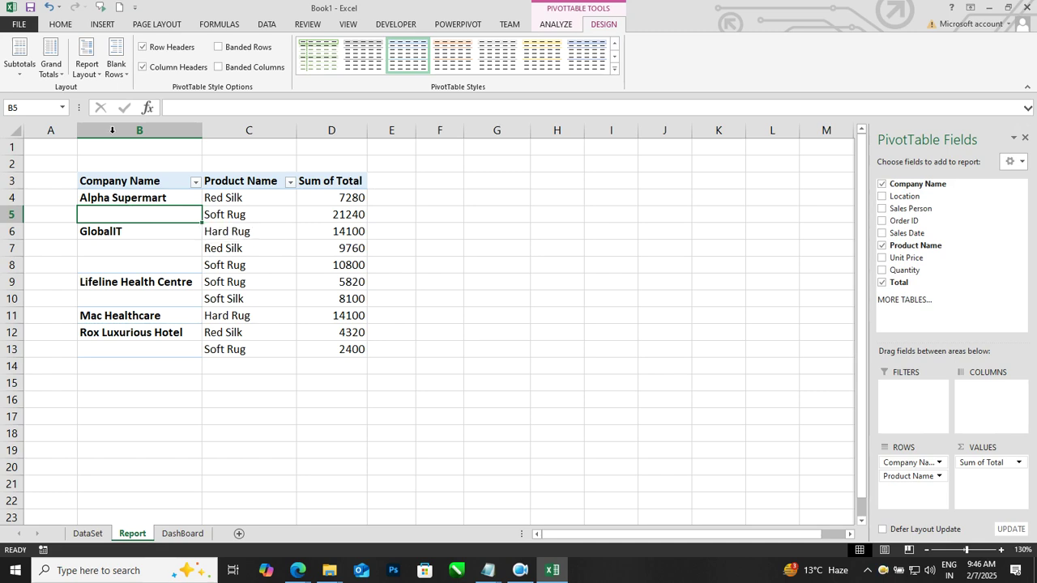
Repeat all item labels in the pivot table so every product row carries its company name.
click(94, 75)
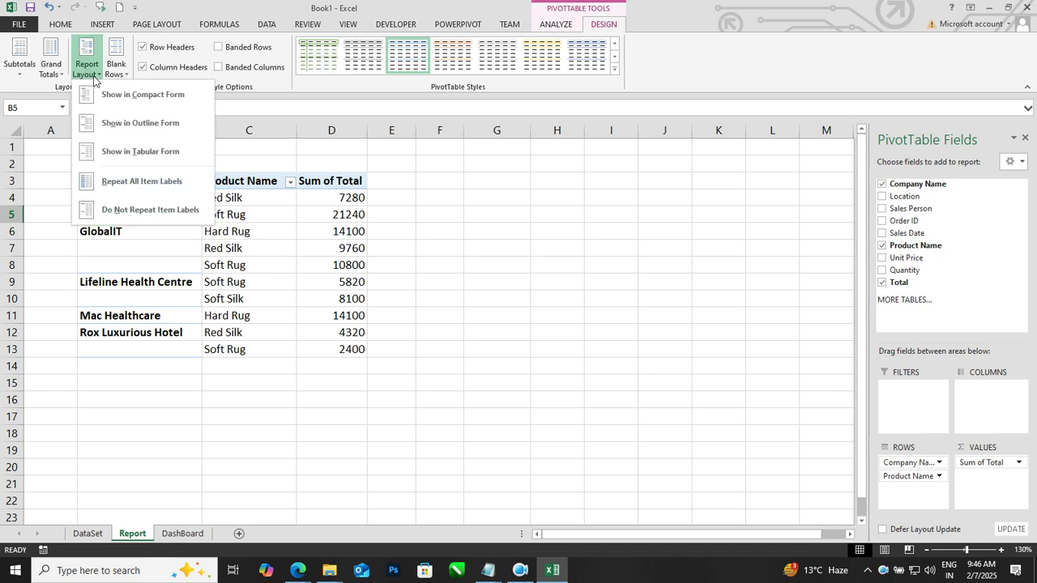
click(164, 190)
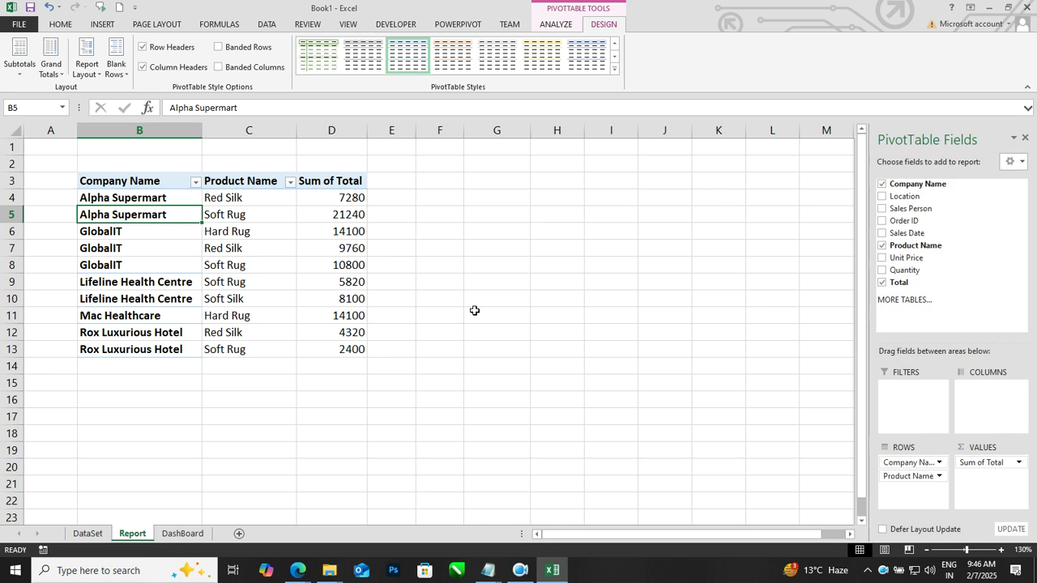
click(478, 312)
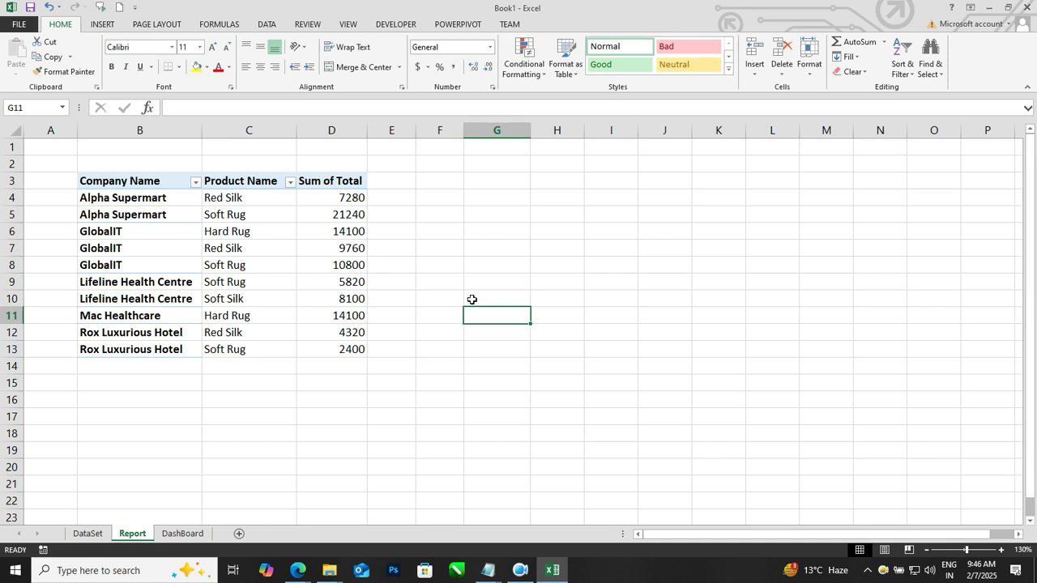
click(320, 299)
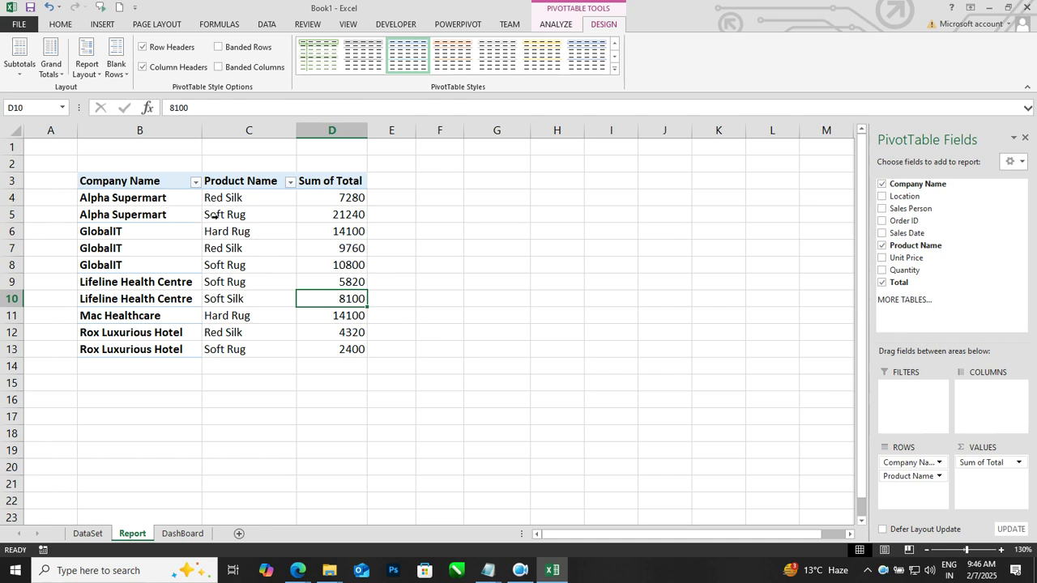
click(347, 279)
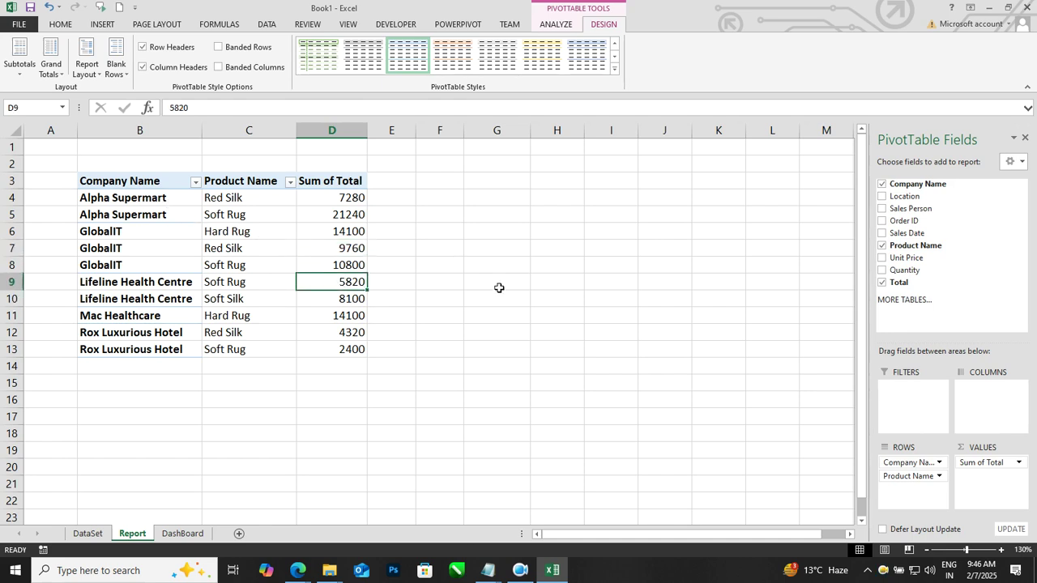
Review the list of required sales reports in Notepad, and return to the DataSet sheet's records.
click(88, 533)
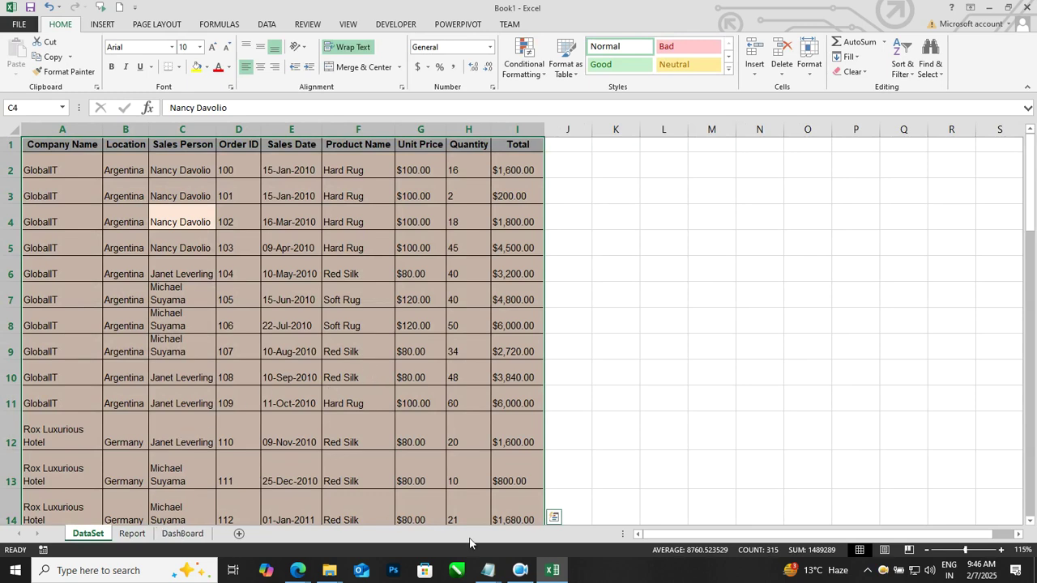
mouse_move(484, 572)
click(533, 520)
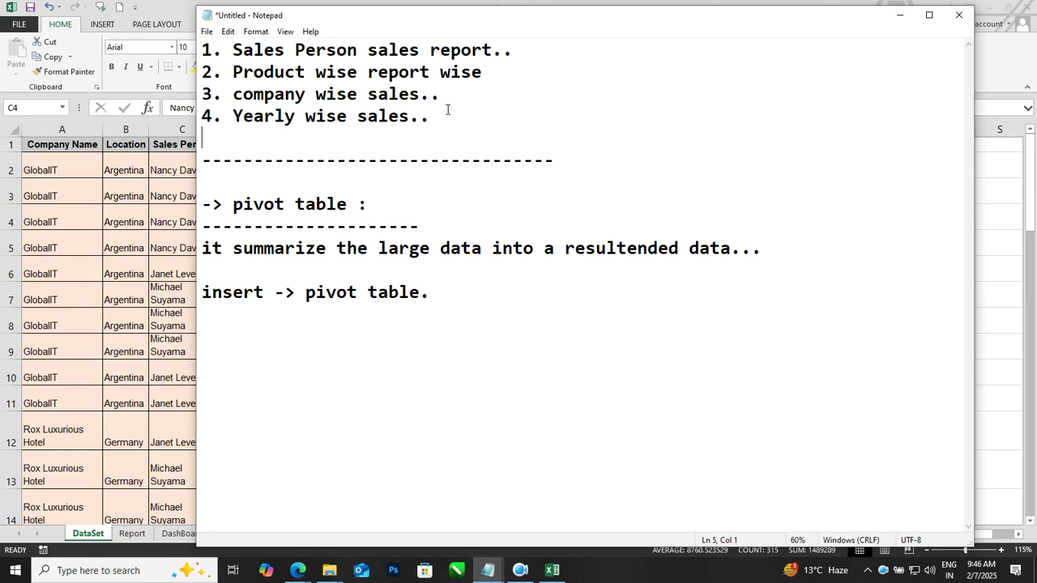
click(900, 17)
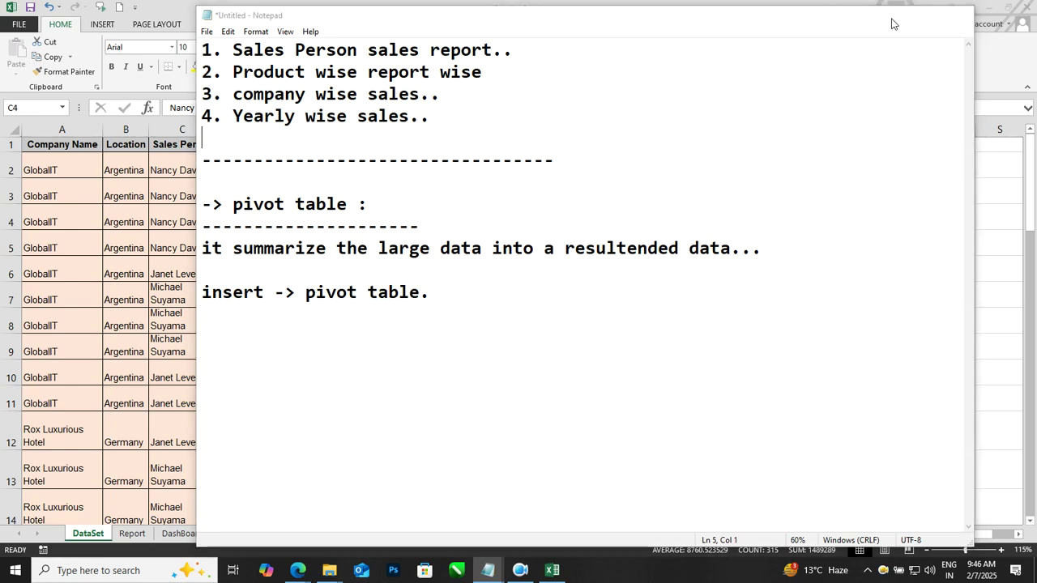
click(309, 302)
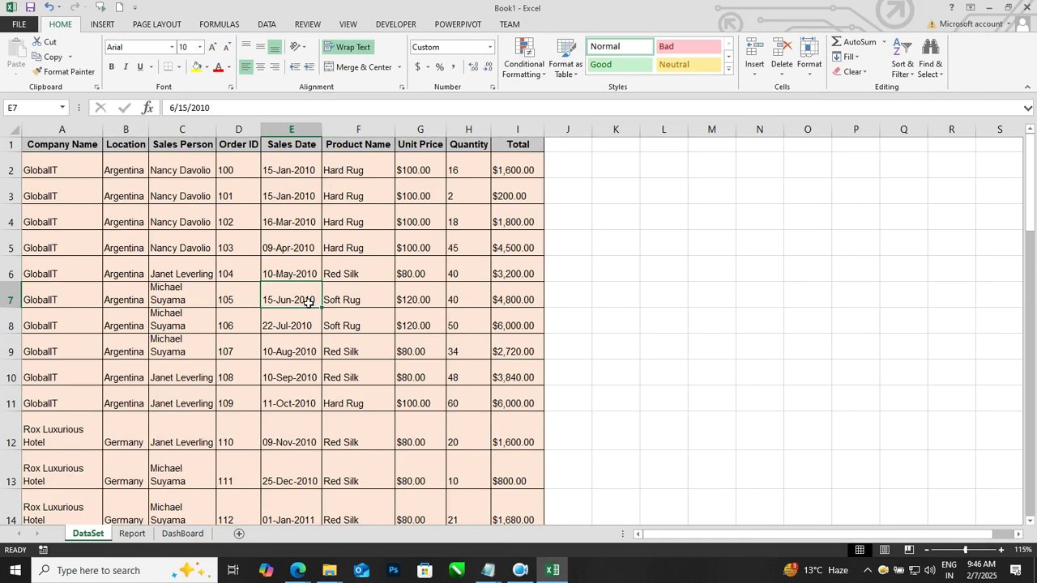
click(299, 571)
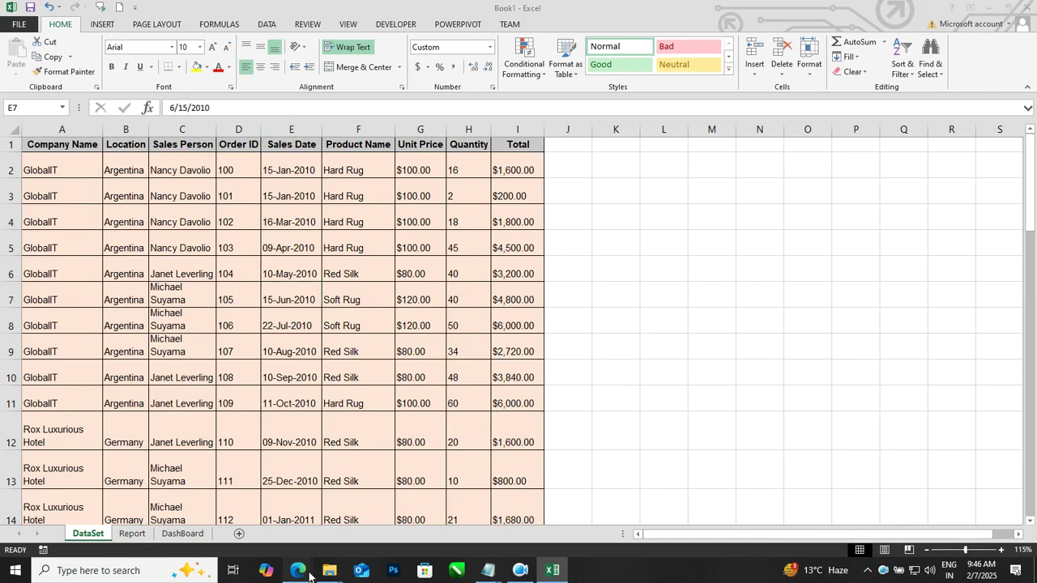
click(259, 519)
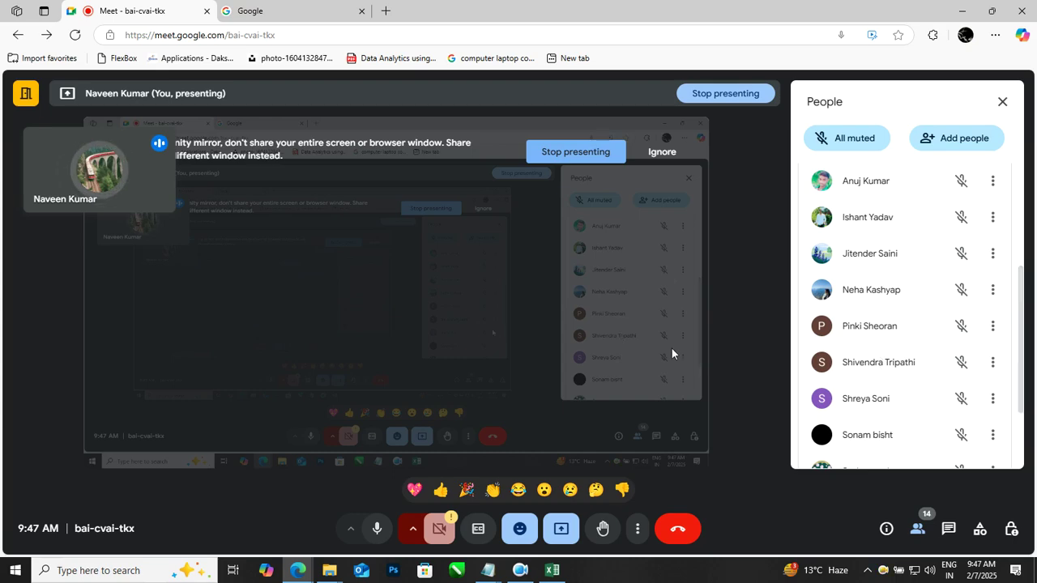
click(961, 10)
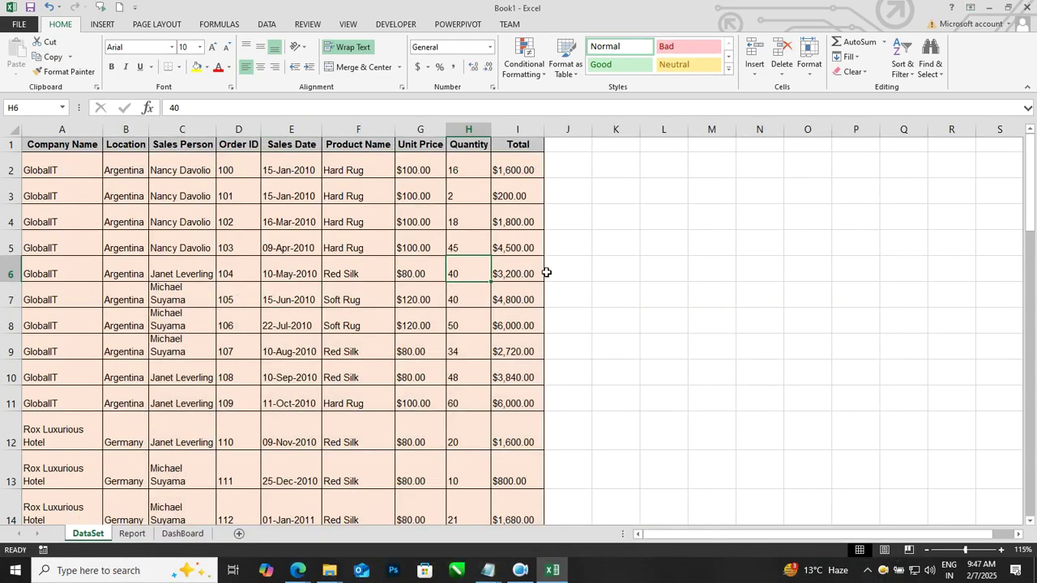
click(599, 252)
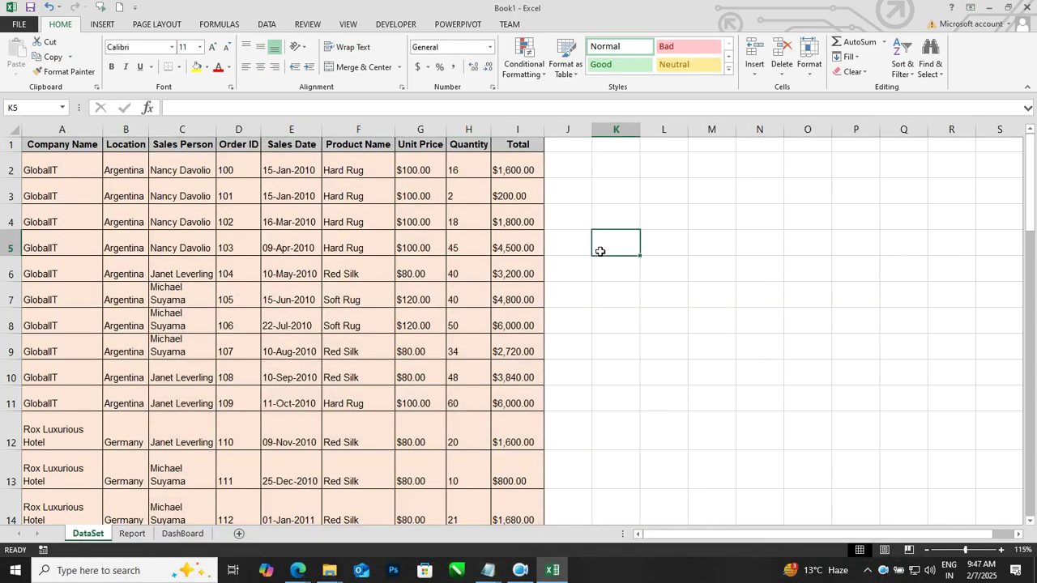
click(493, 283)
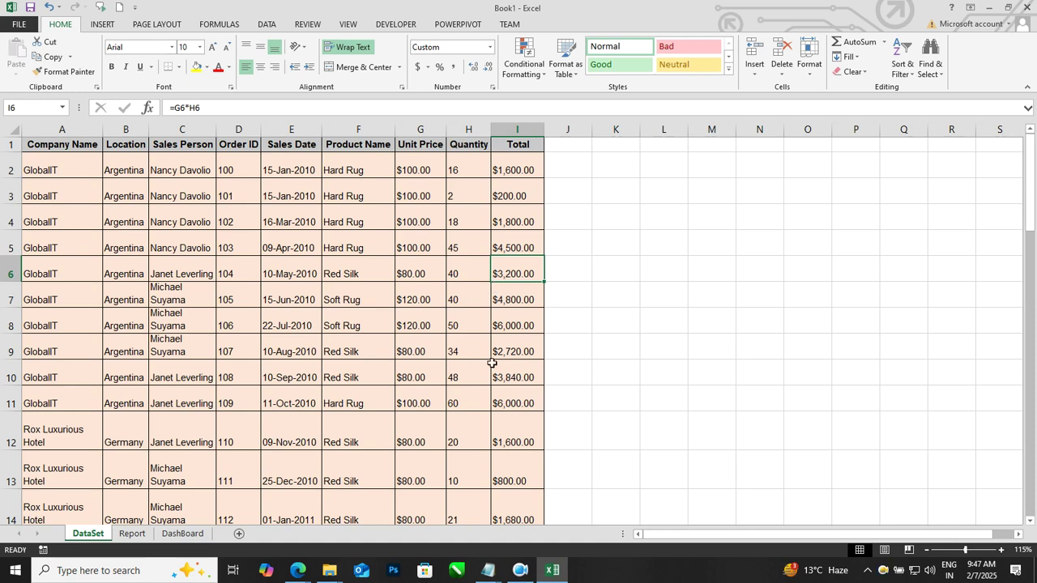
click(458, 350)
click(580, 339)
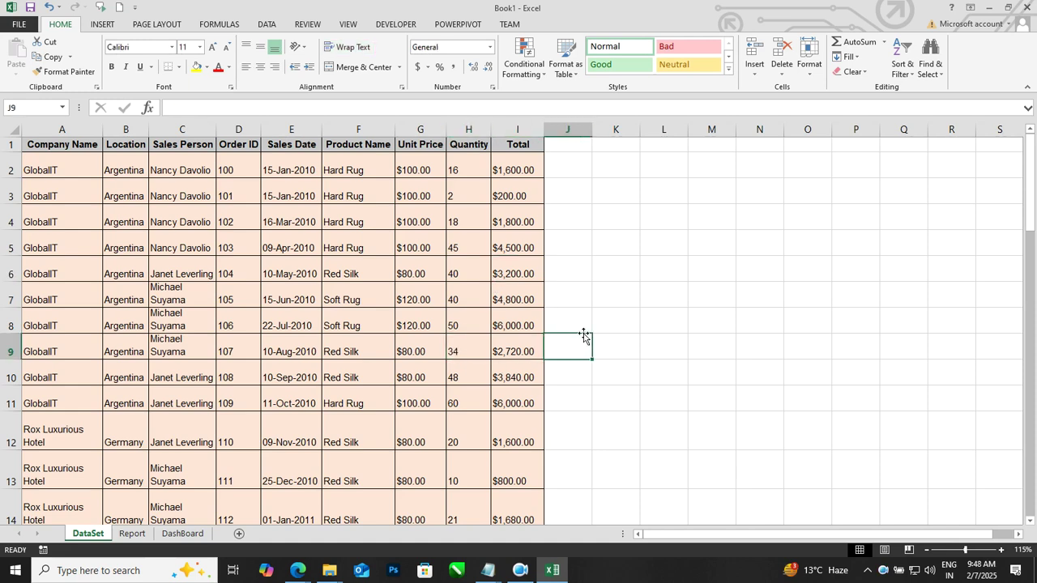
click(500, 318)
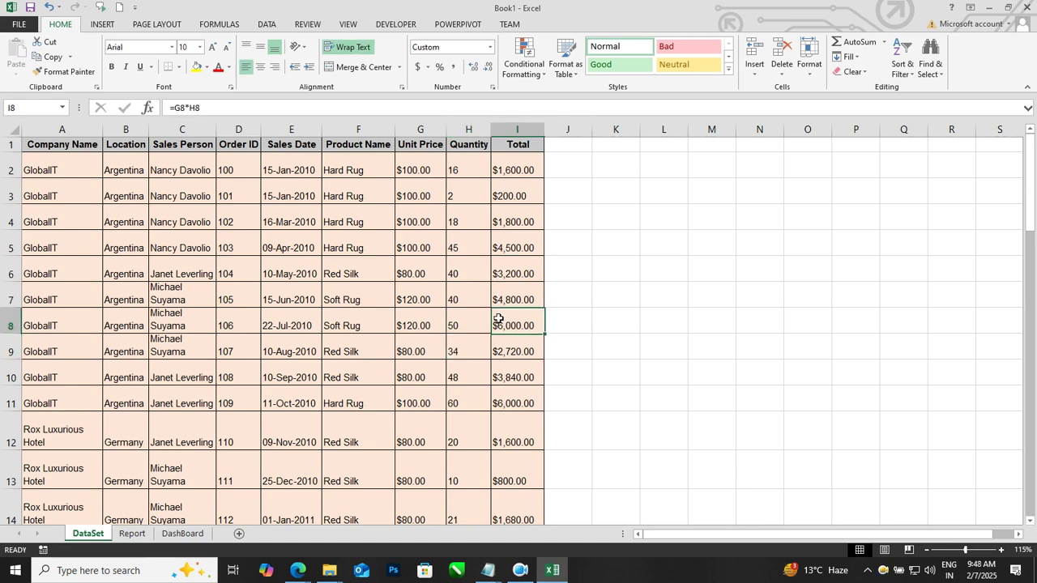
click(440, 284)
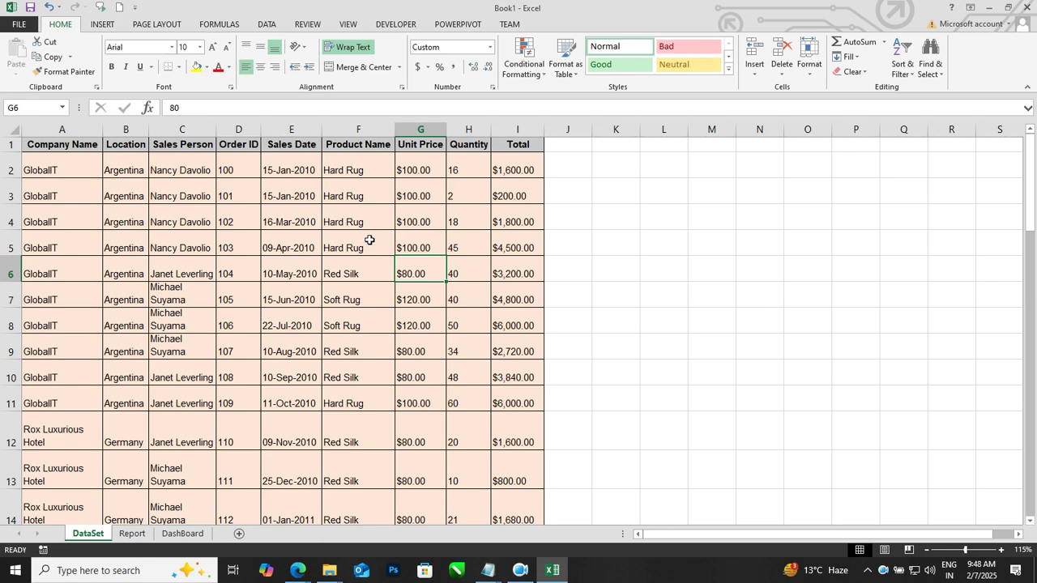
click(298, 570)
click(258, 523)
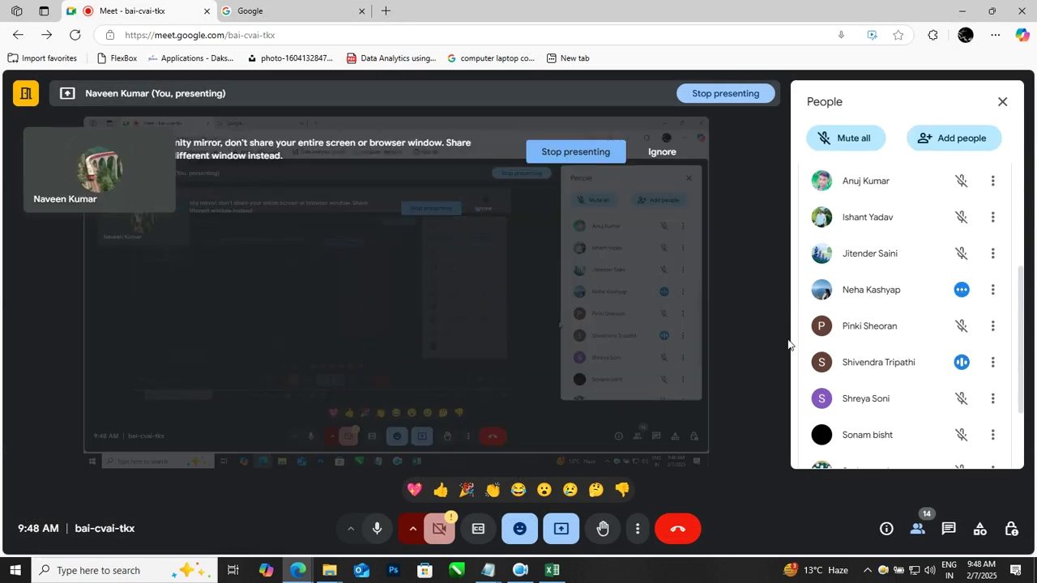
click(960, 14)
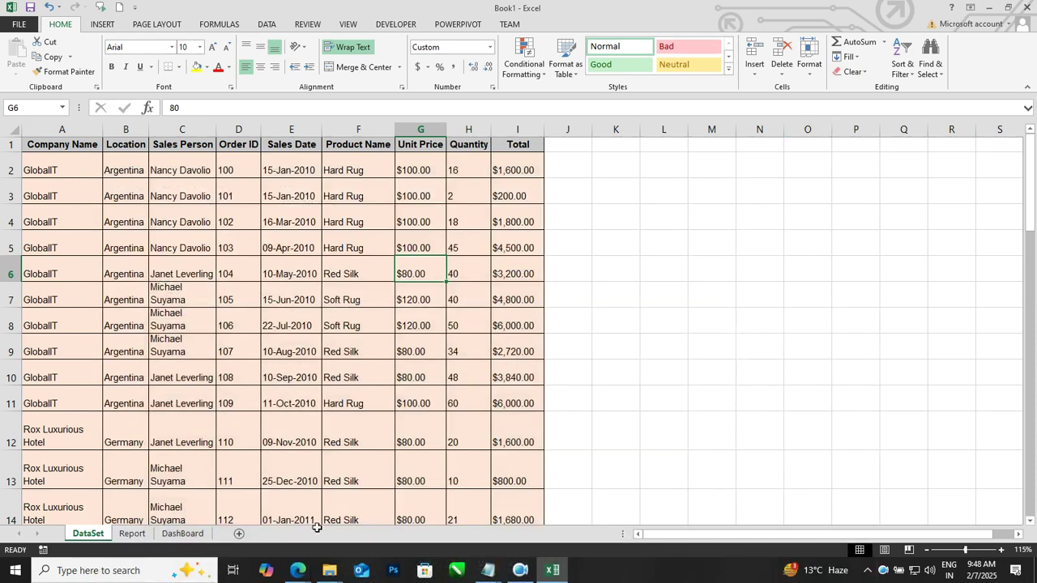
Switch to File Explorer and browse through Local Disk (C:) into the Work folder's contents.
mouse_move(329, 576)
click(283, 526)
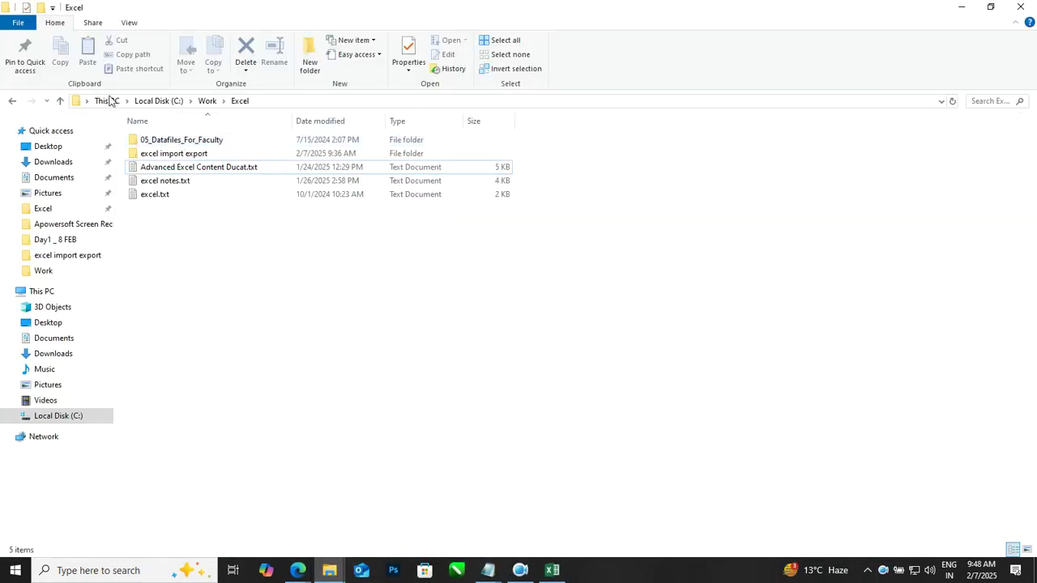
click(18, 23)
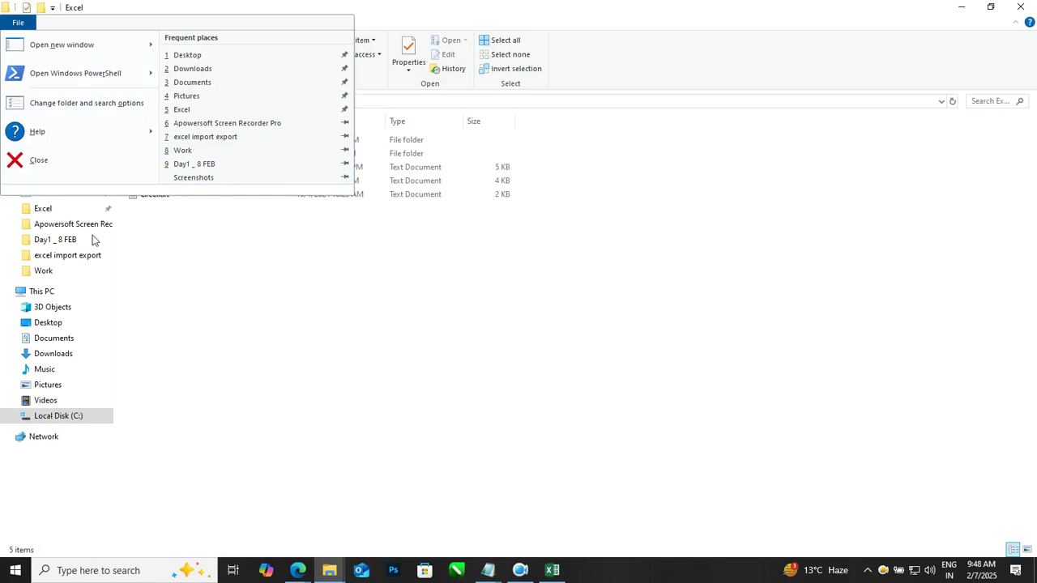
click(47, 298)
click(44, 293)
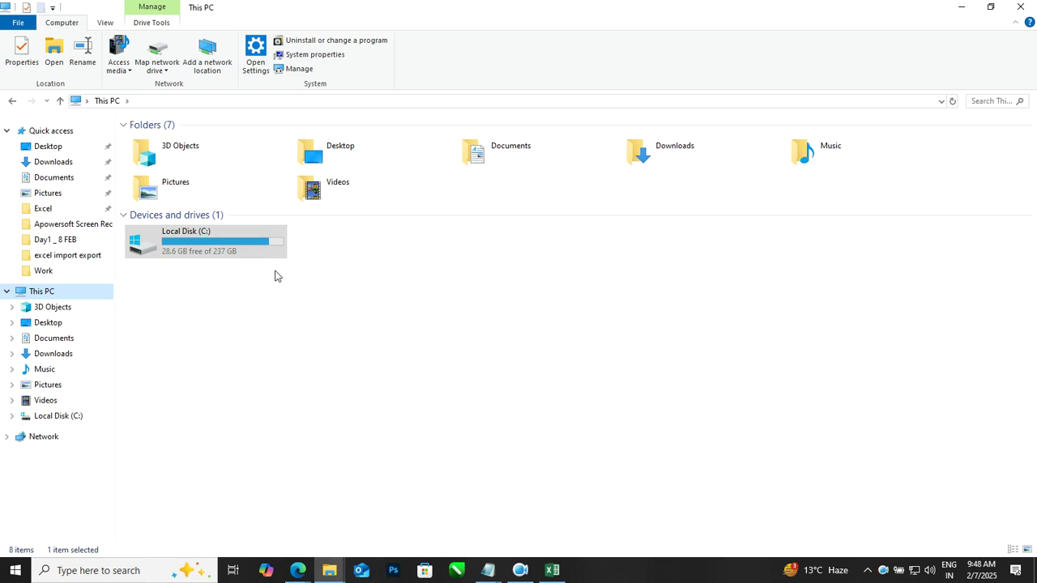
double_click(223, 249)
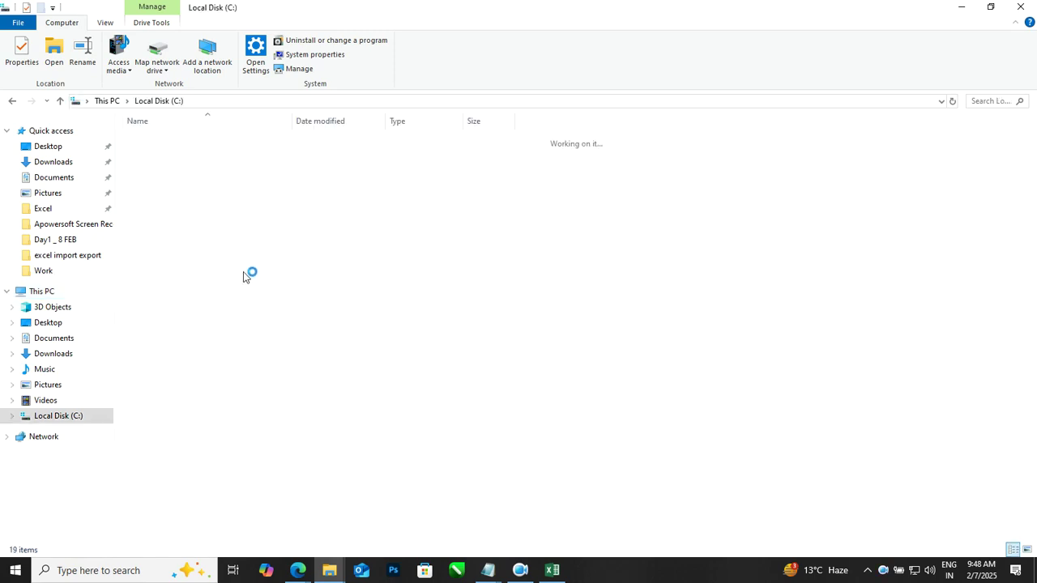
double_click(174, 371)
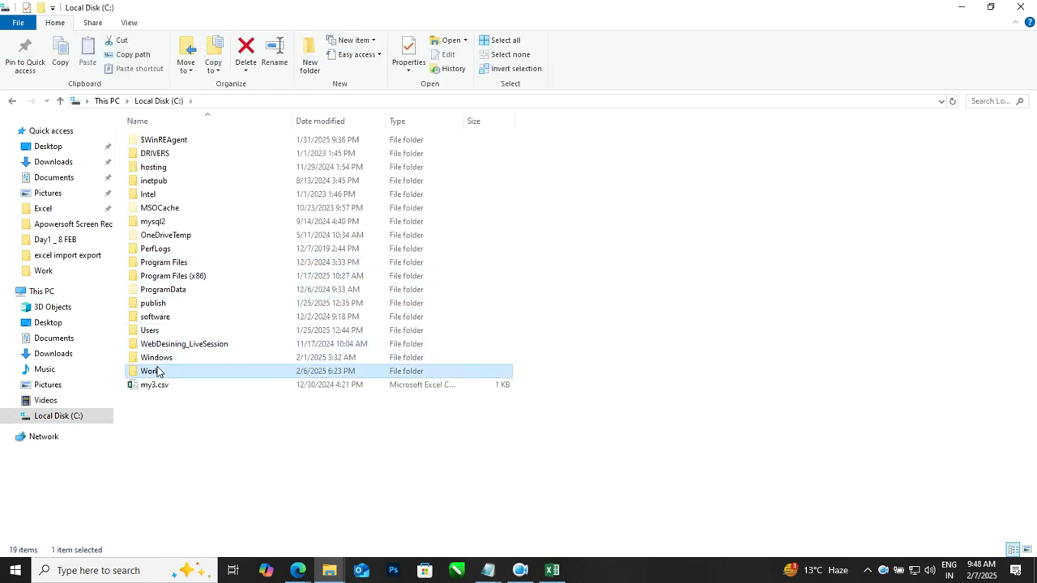
double_click(179, 344)
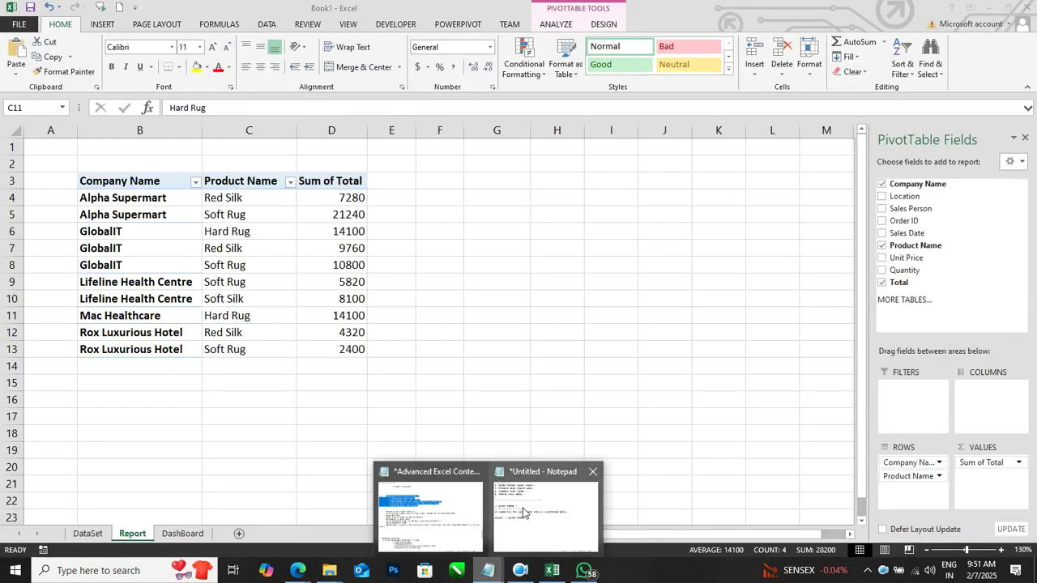
Check the report list in Notepad, and add a worksheet named Report_Task between Report and DashBoard in Excel.
click(524, 507)
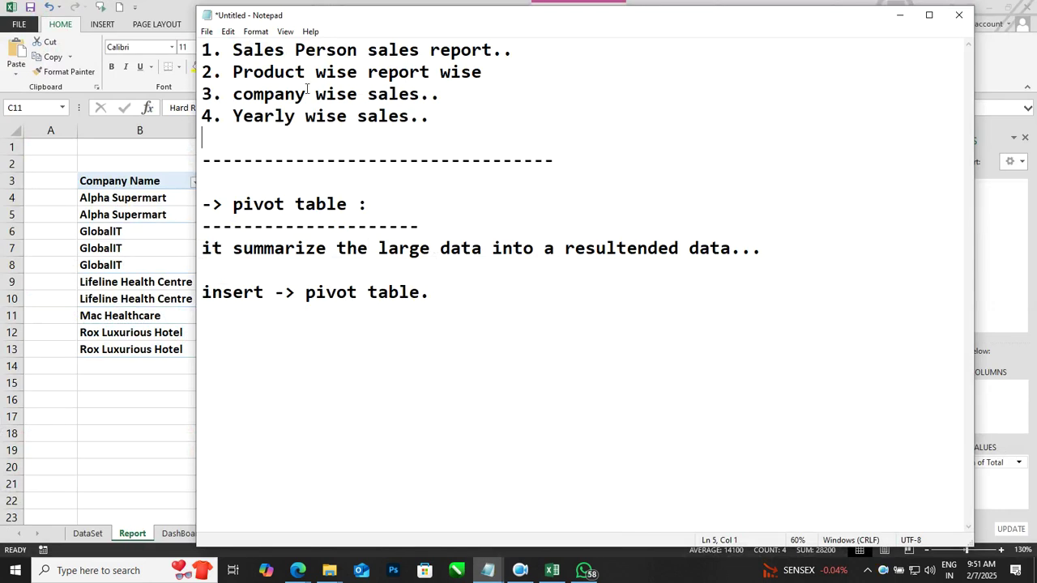
click(899, 15)
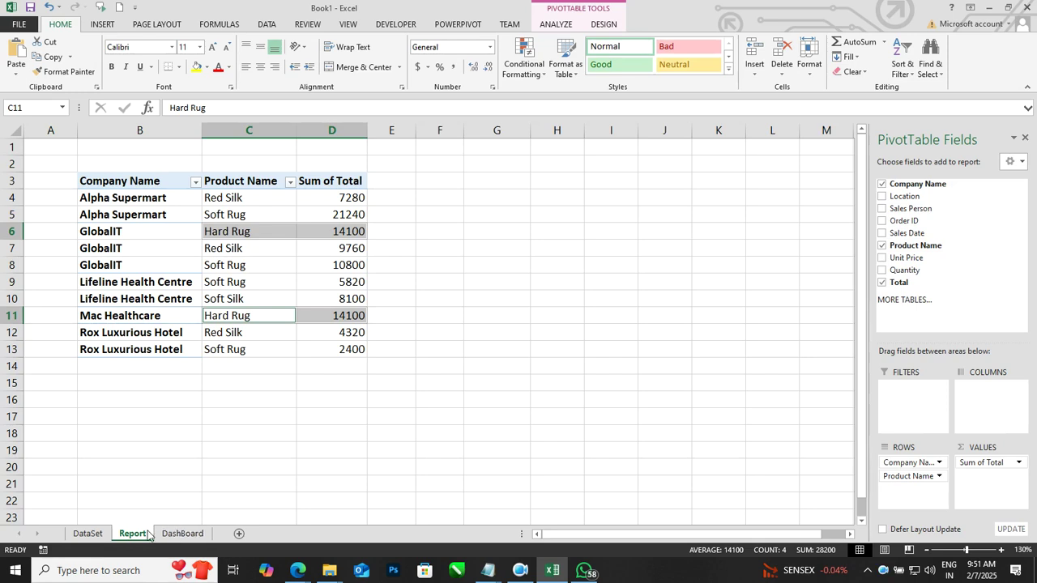
click(238, 533)
right_click(185, 530)
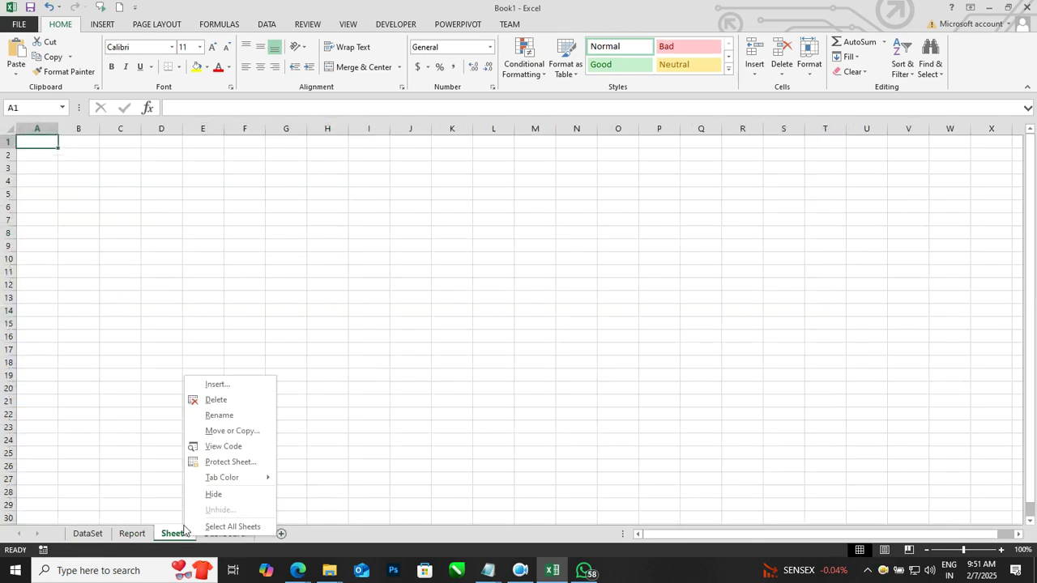
click(217, 417)
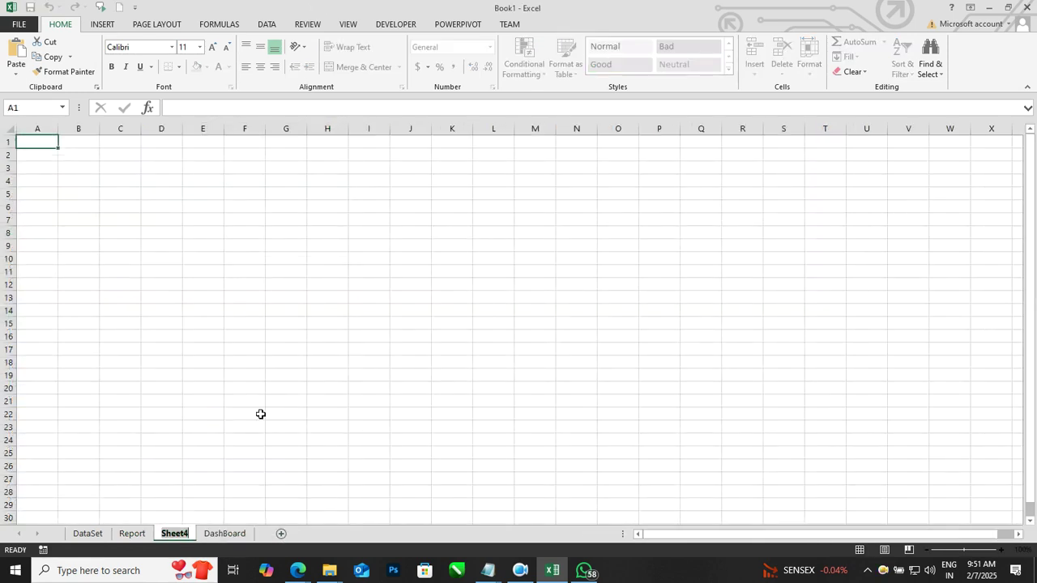
text(Res)
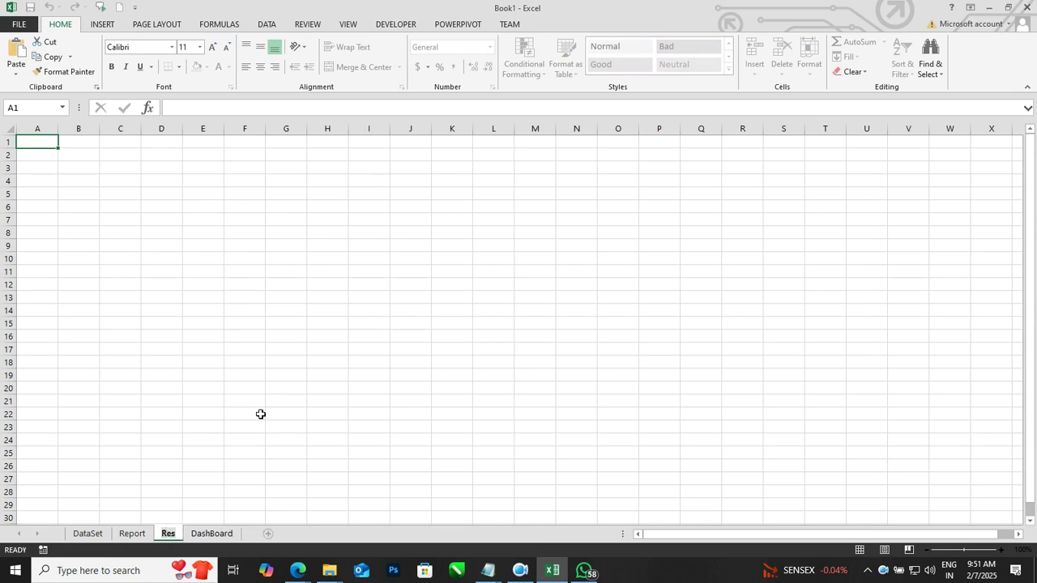
key(BackSpace)
text(port_T)
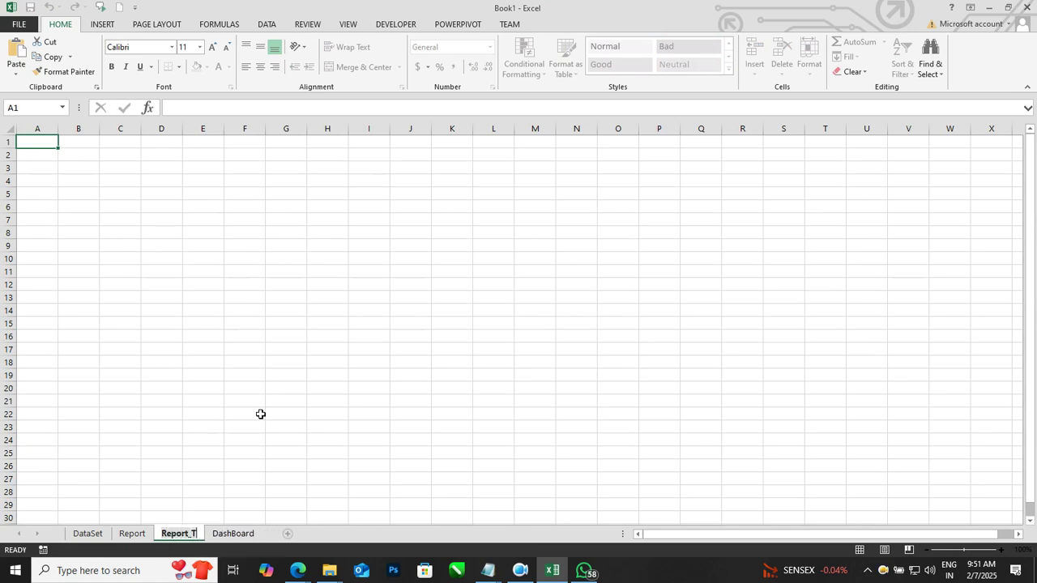
text(ask)
key(Return)
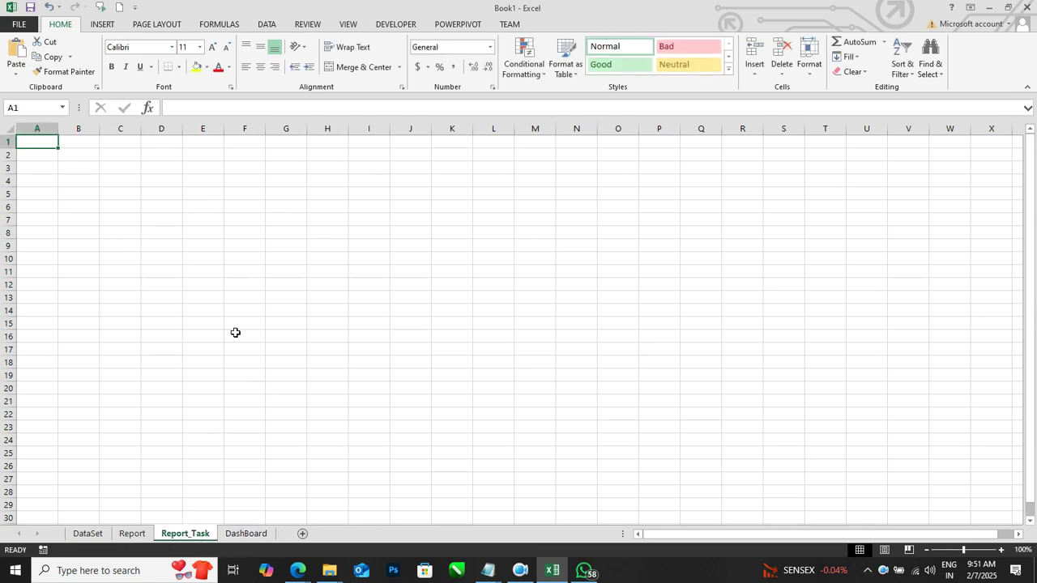
Look over the source records on the DataSet sheet and return to the empty Report_Task sheet.
click(91, 534)
ctrl+scroll(235, 308, up, 1)
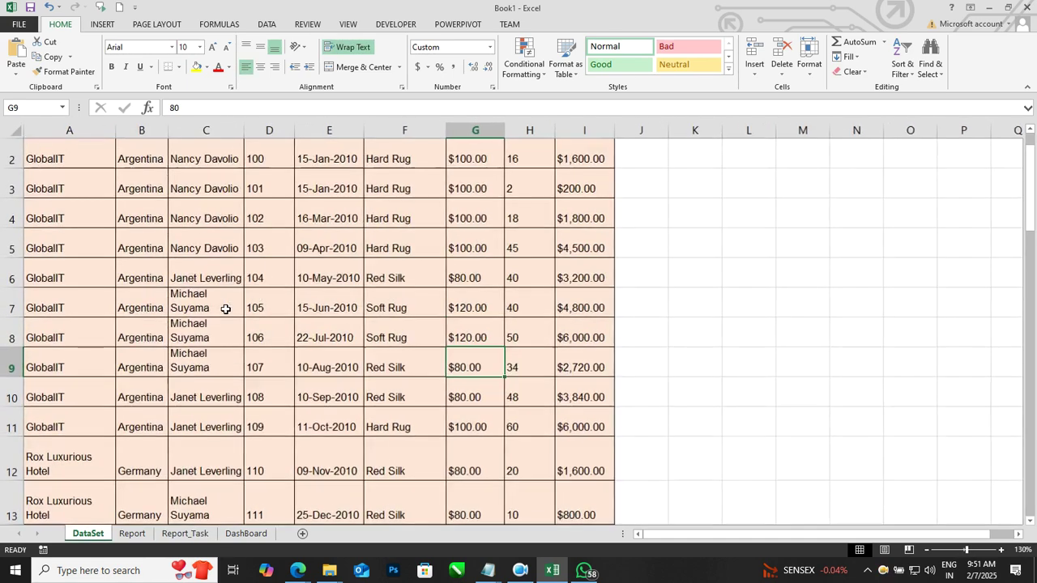
click(268, 297)
scroll(270, 381, up, 1)
click(186, 534)
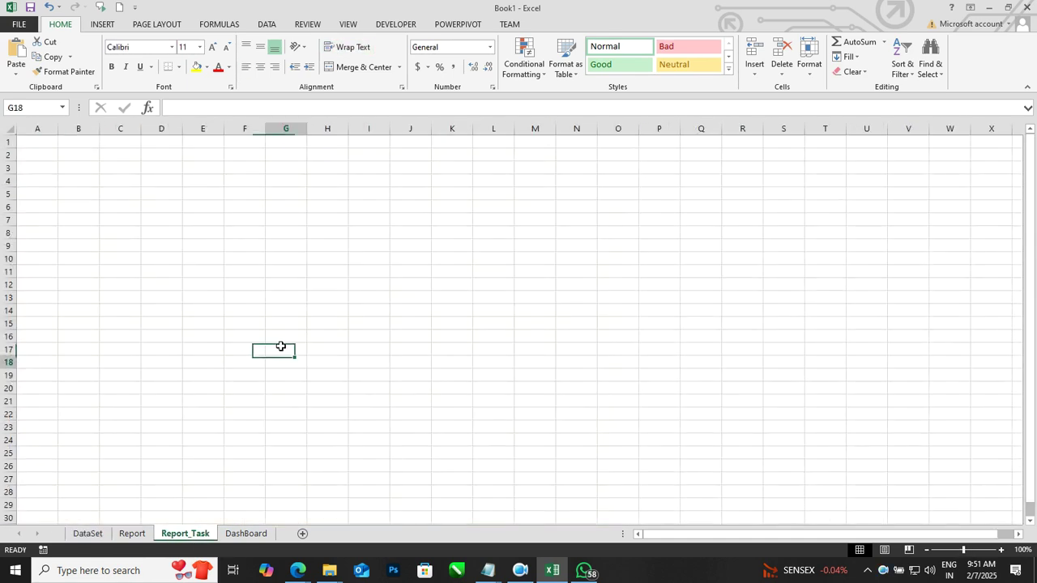
ctrl+scroll(284, 343, up, 4)
scroll(161, 220, up, 1)
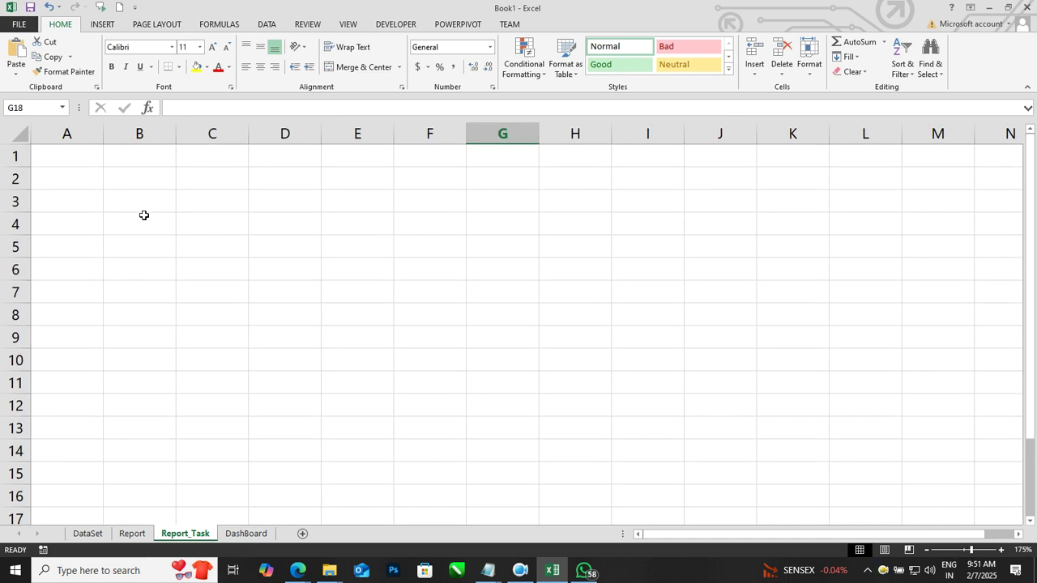
Insert a pivot table from the DataSet range A1:I35 into the existing Report_Task sheet at cell A2.
ctrl+scroll(84, 202, down, 4)
click(72, 151)
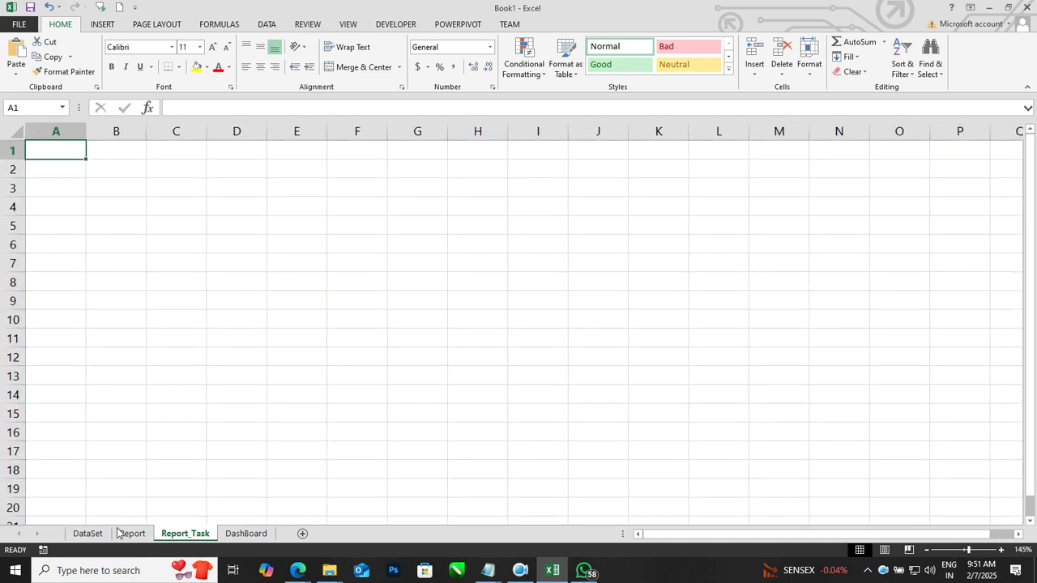
click(88, 534)
click(181, 241)
key(ctrl+a)
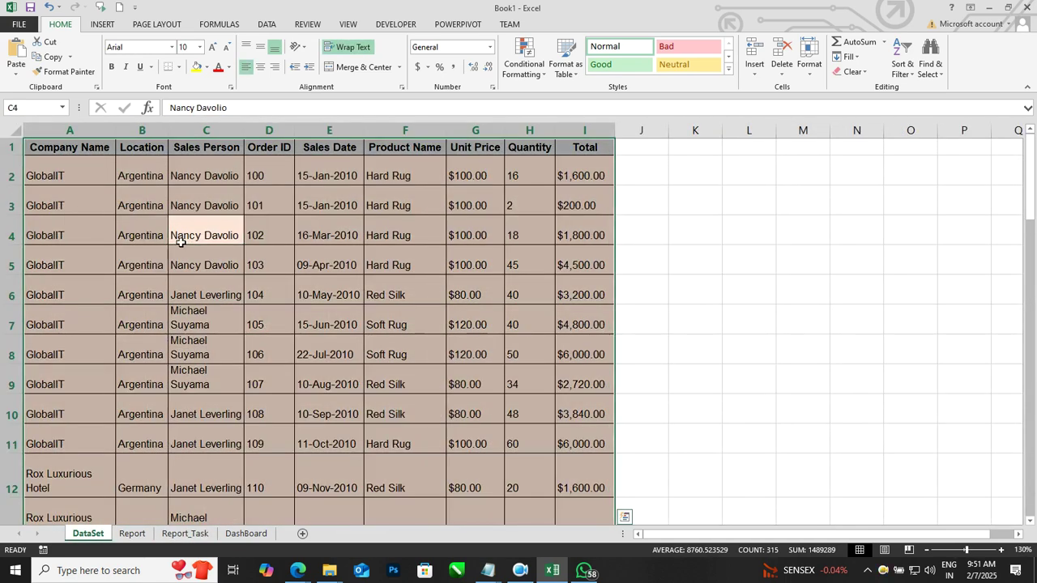
click(102, 24)
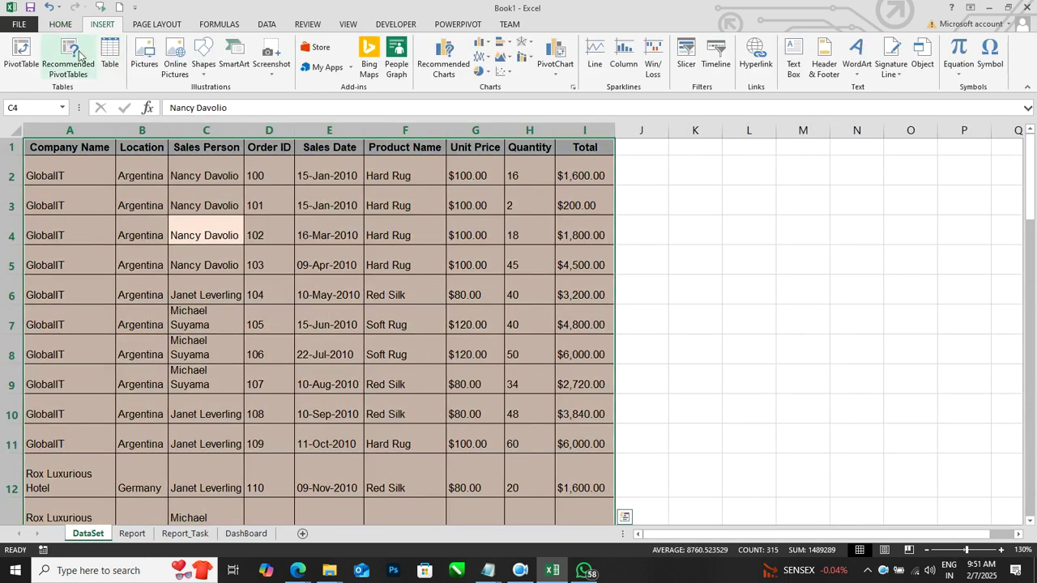
click(21, 54)
click(593, 291)
click(626, 304)
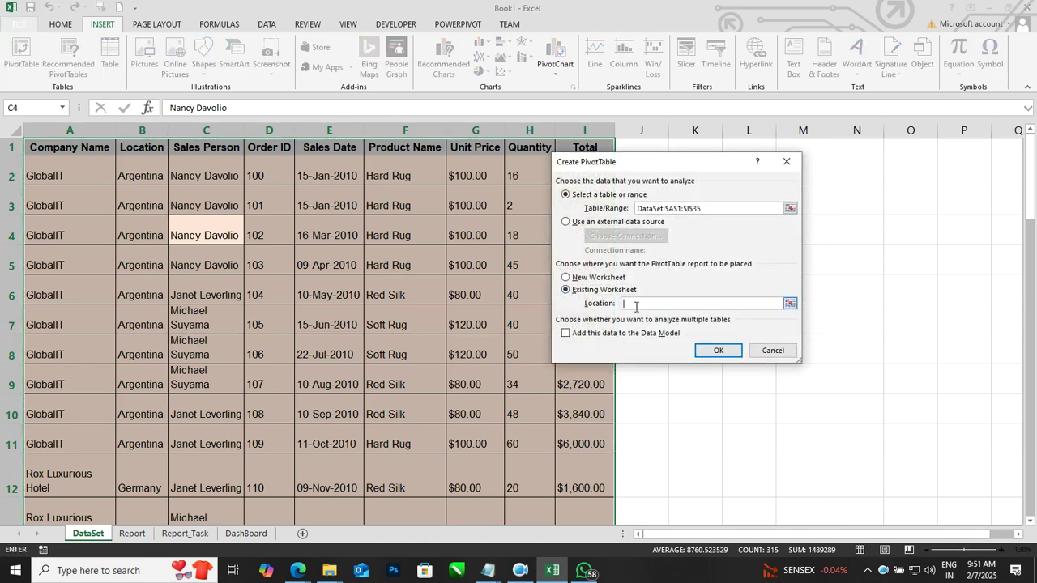
click(185, 533)
click(56, 168)
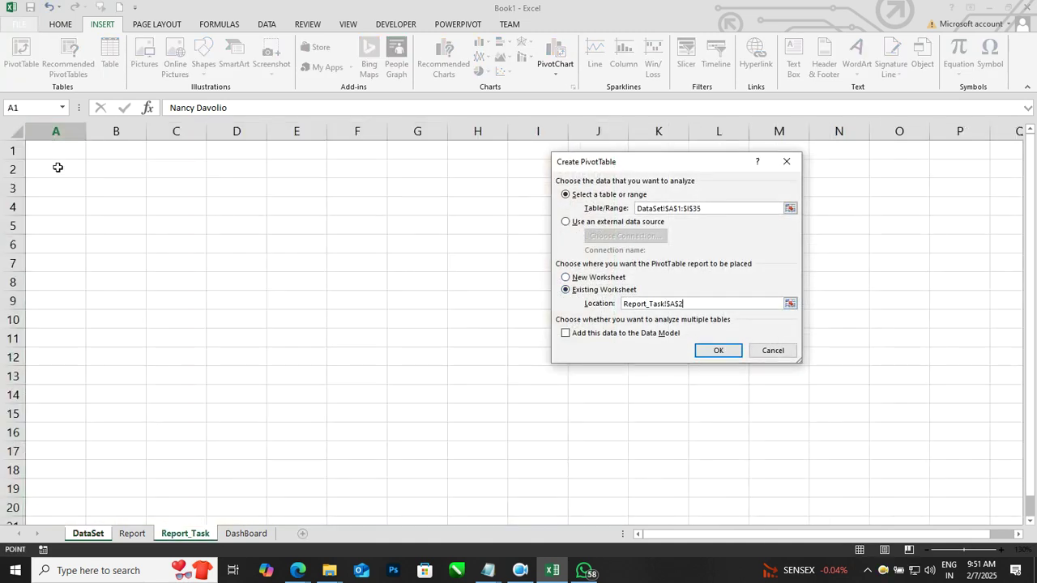
click(704, 351)
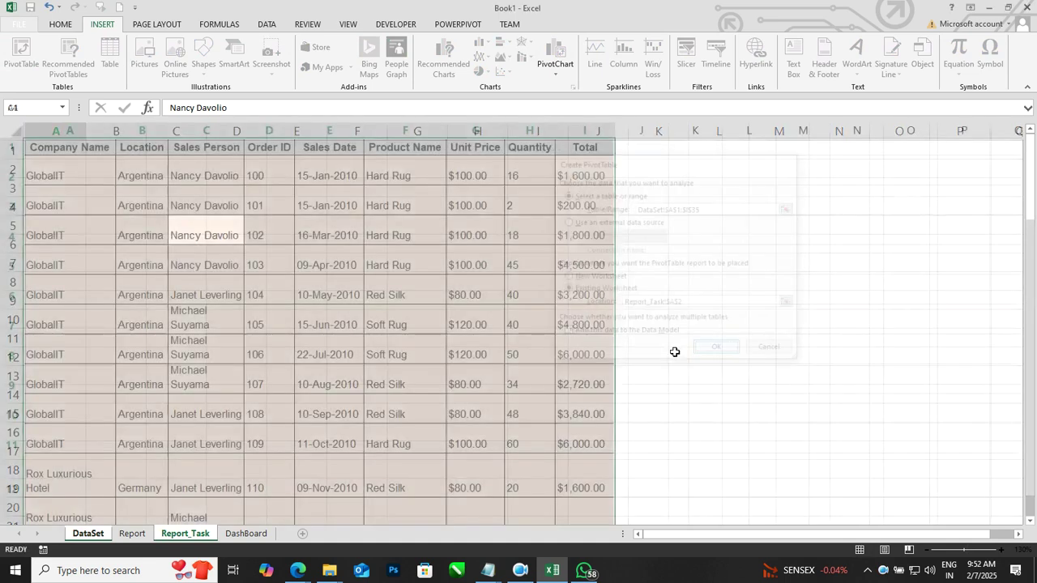
Build the sales person report with Sales Person as the row field and the sum of Total as values.
click(148, 221)
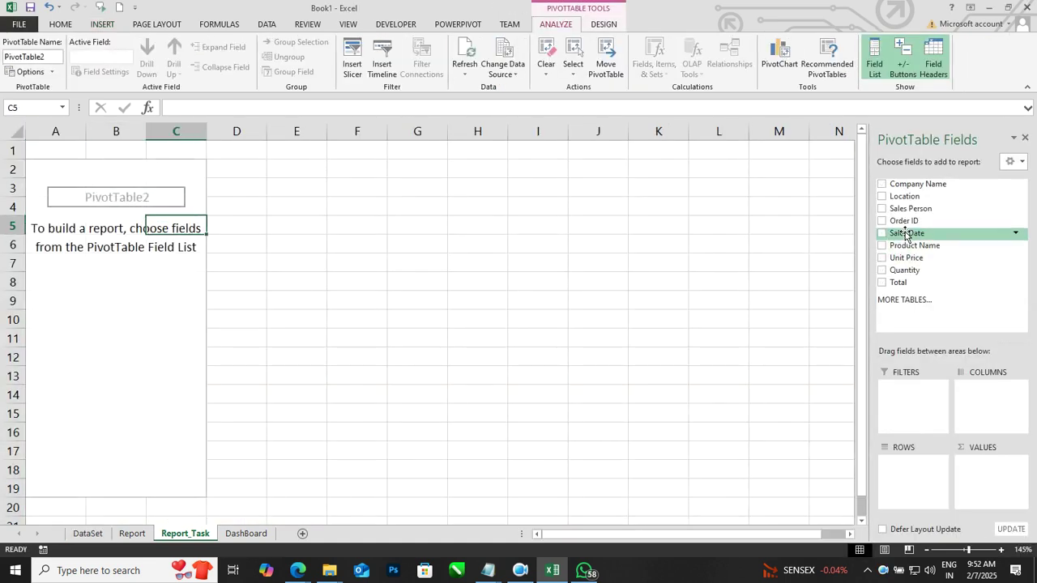
drag(910, 213, 919, 465)
drag(910, 285, 995, 473)
click(165, 228)
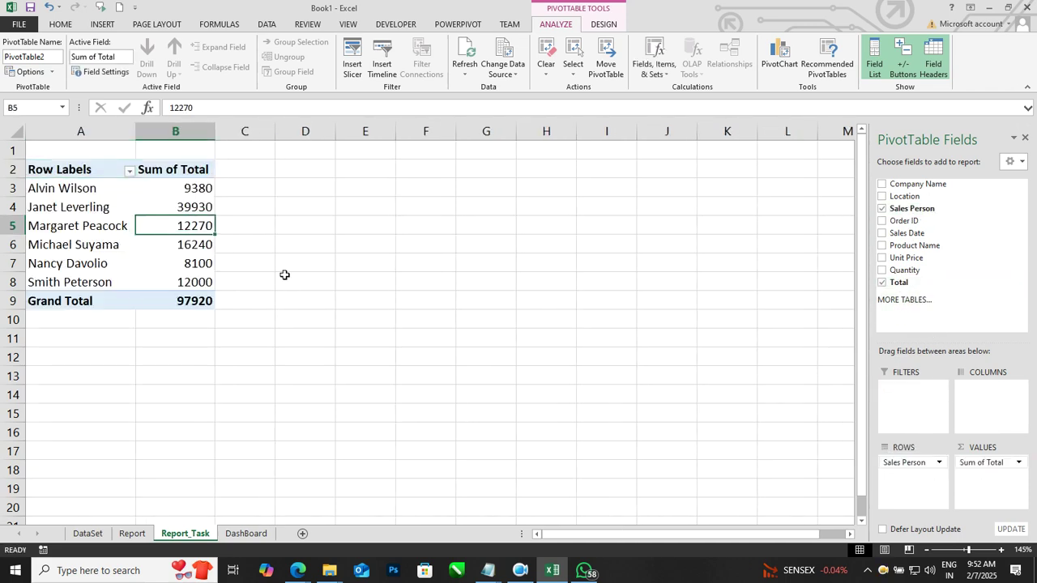
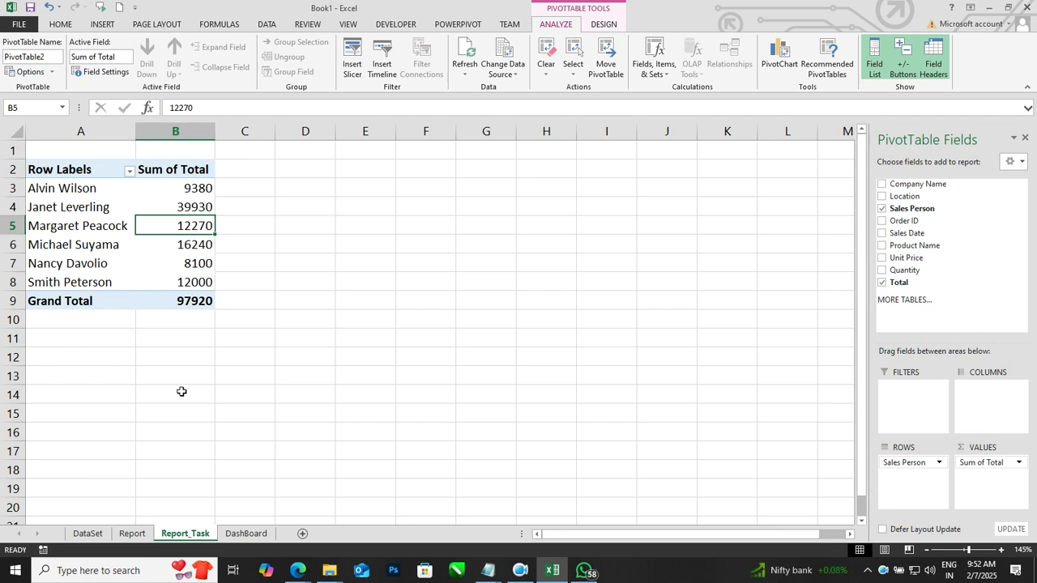
Examine the sales person totals in the pivot table against the source records on the DataSet sheet.
click(185, 209)
mouse_move(185, 209)
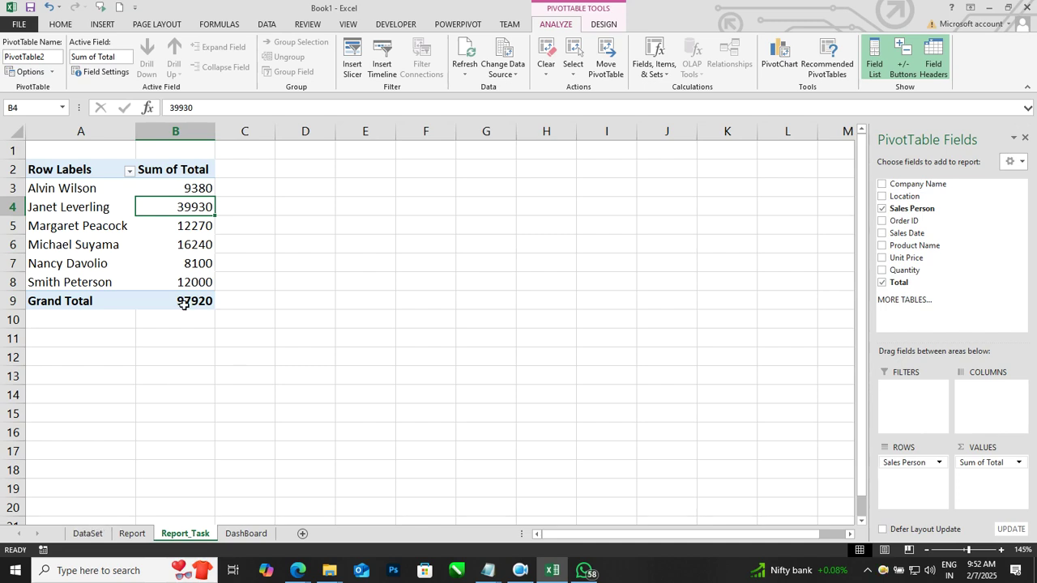
click(87, 533)
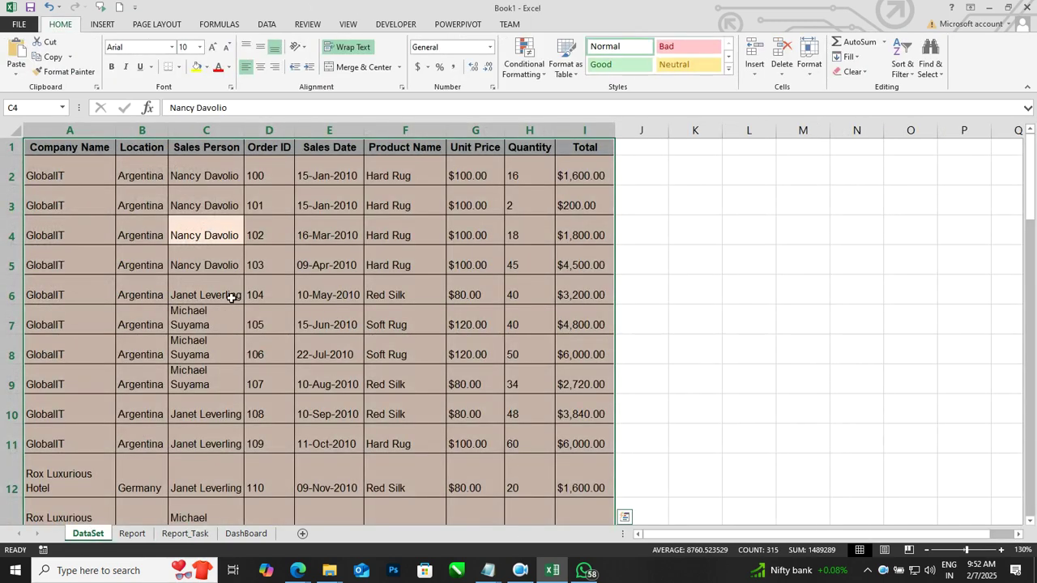
click(167, 535)
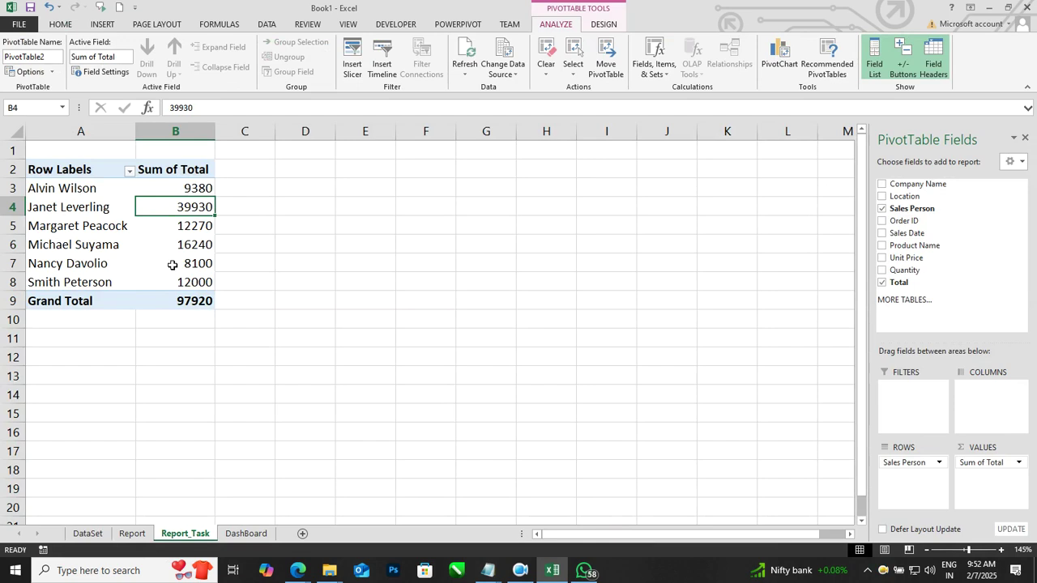
click(163, 266)
click(196, 210)
Turn off the sales person pivot table's grand totals and switch its report layout to show the field name as the row header.
click(169, 267)
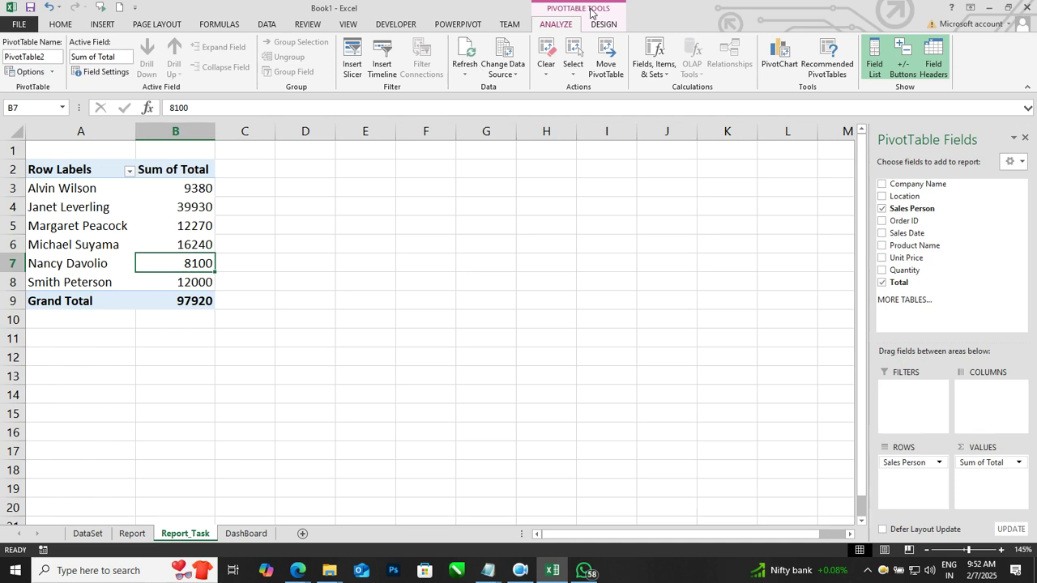
click(592, 25)
click(52, 68)
click(77, 96)
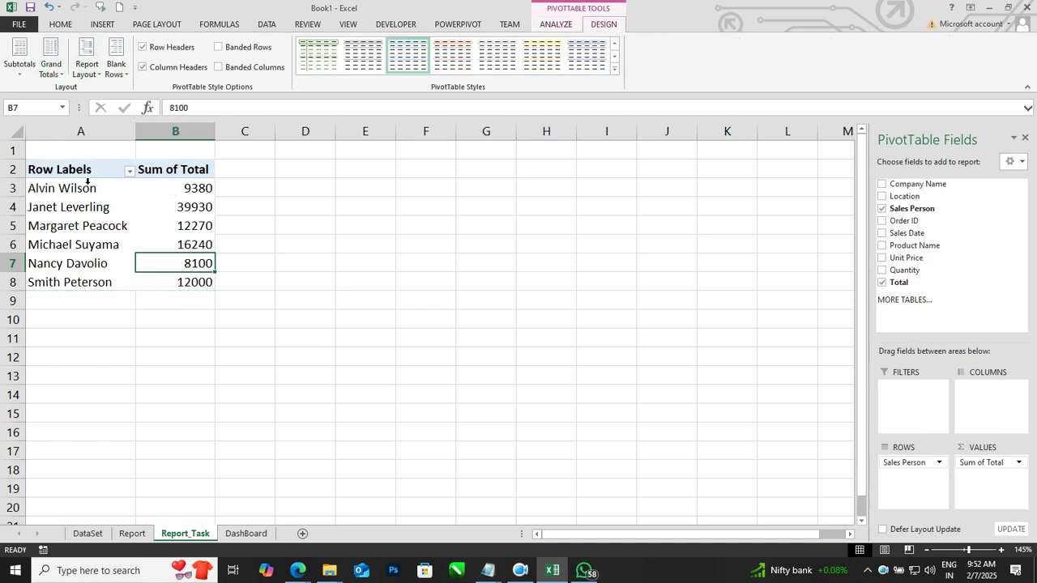
click(86, 68)
click(106, 148)
click(185, 226)
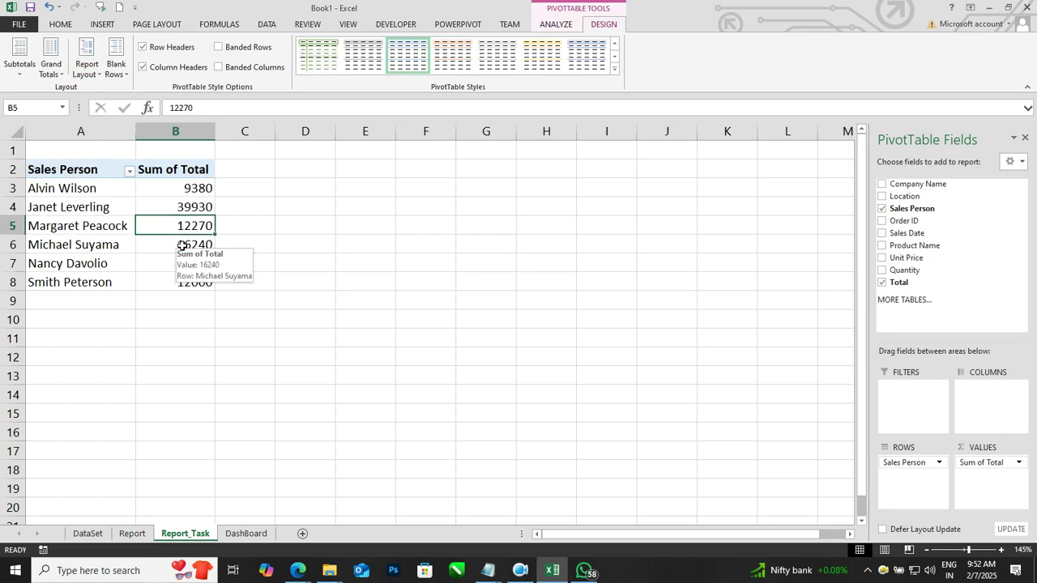
Format the pivot table's Sum of Total values as Currency with the $ symbol and two decimal places.
click(180, 187)
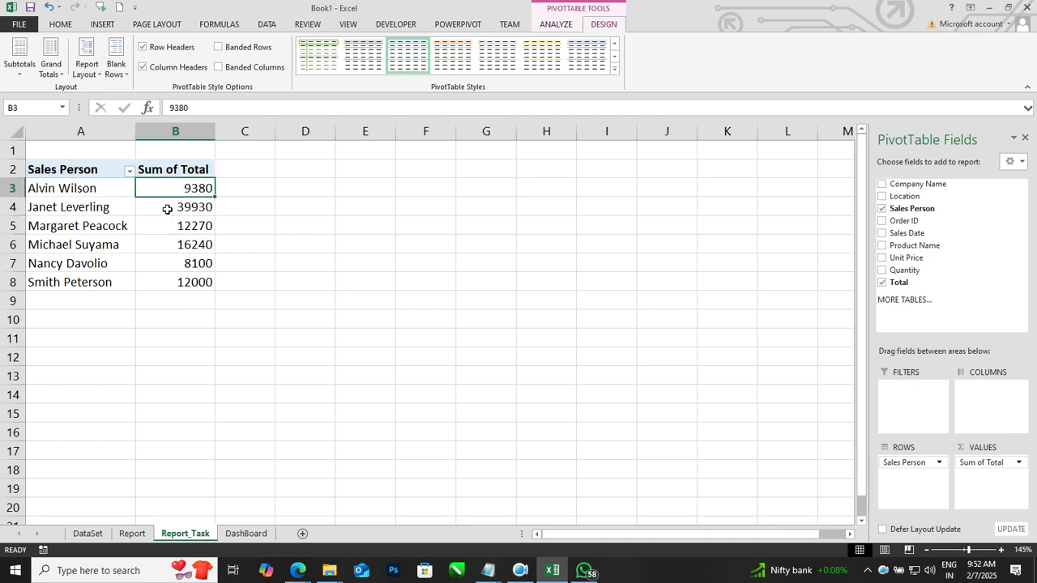
right_click(164, 192)
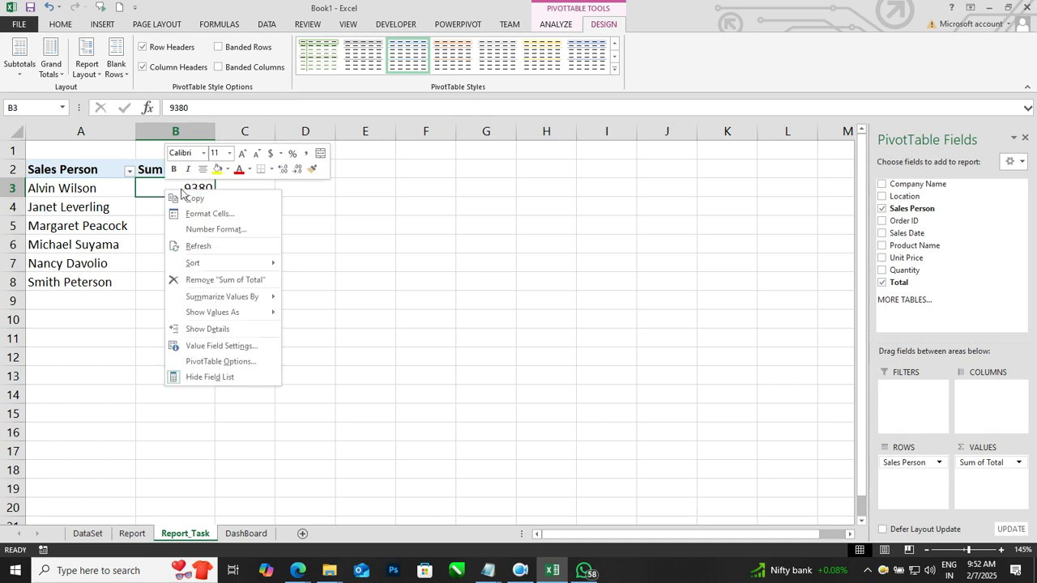
click(216, 231)
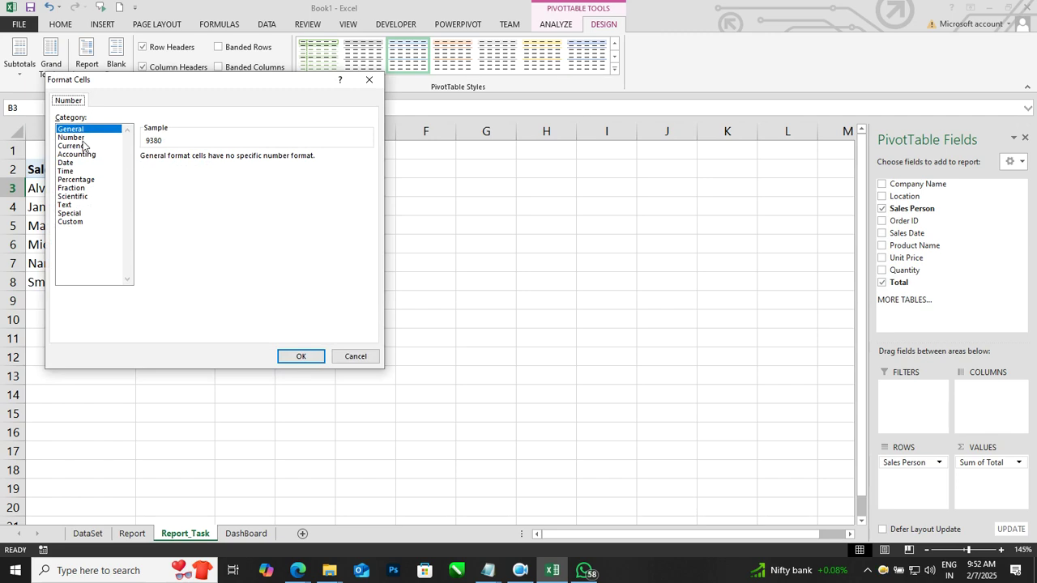
click(71, 138)
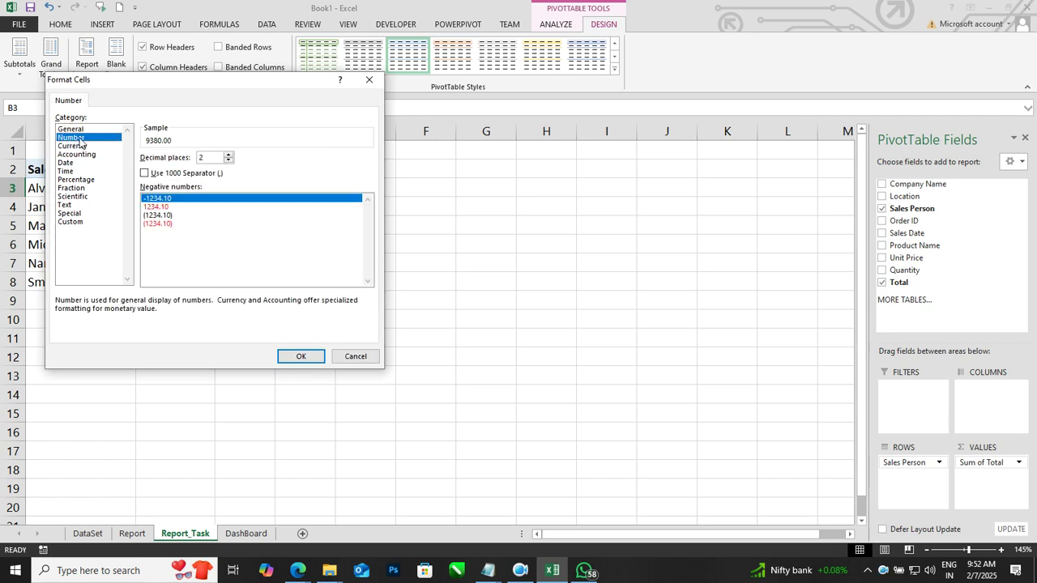
click(146, 174)
click(85, 147)
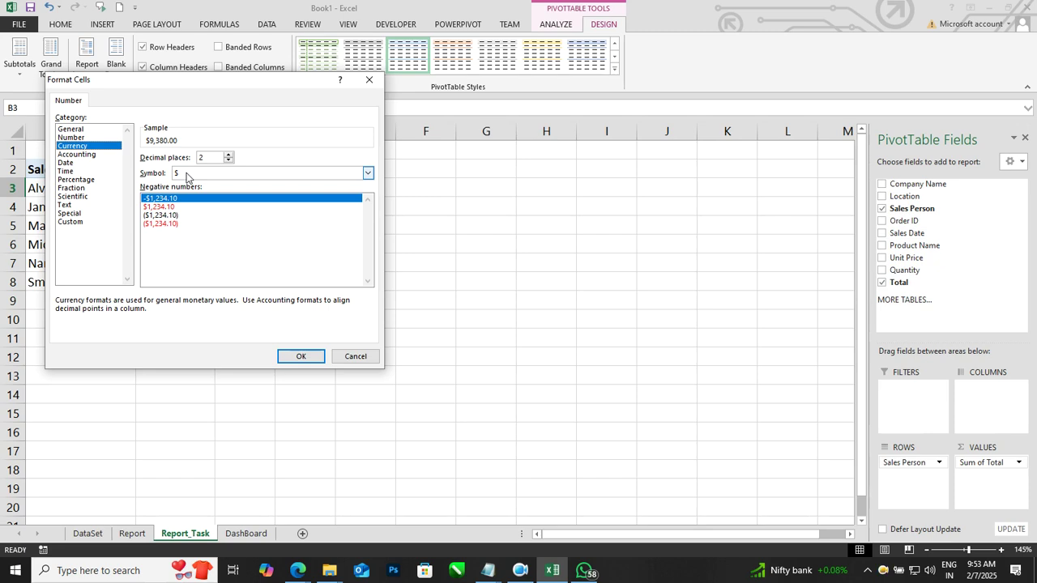
click(299, 356)
click(408, 297)
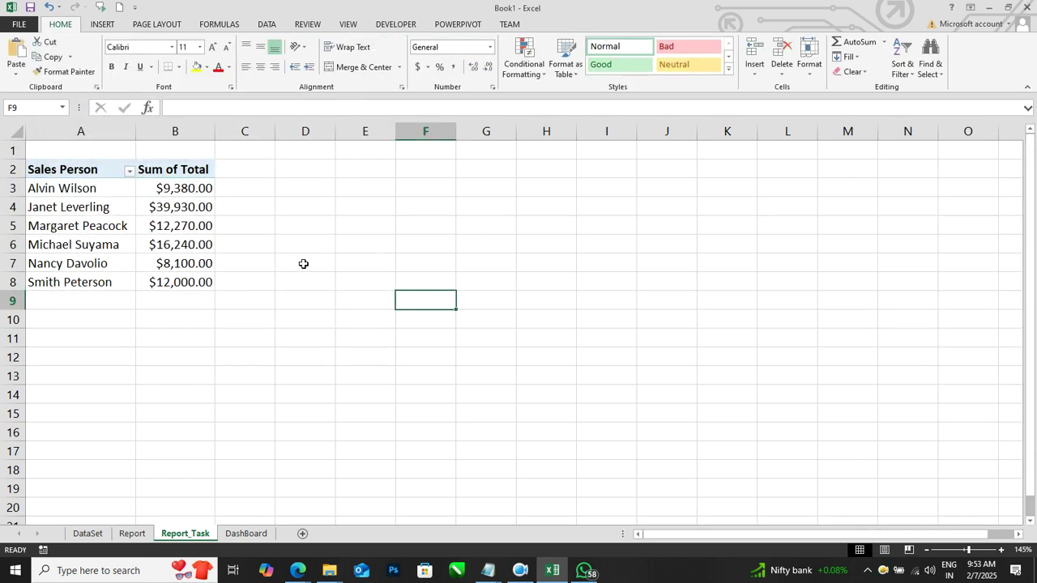
Rename the sales person pivot table as table1.
click(179, 224)
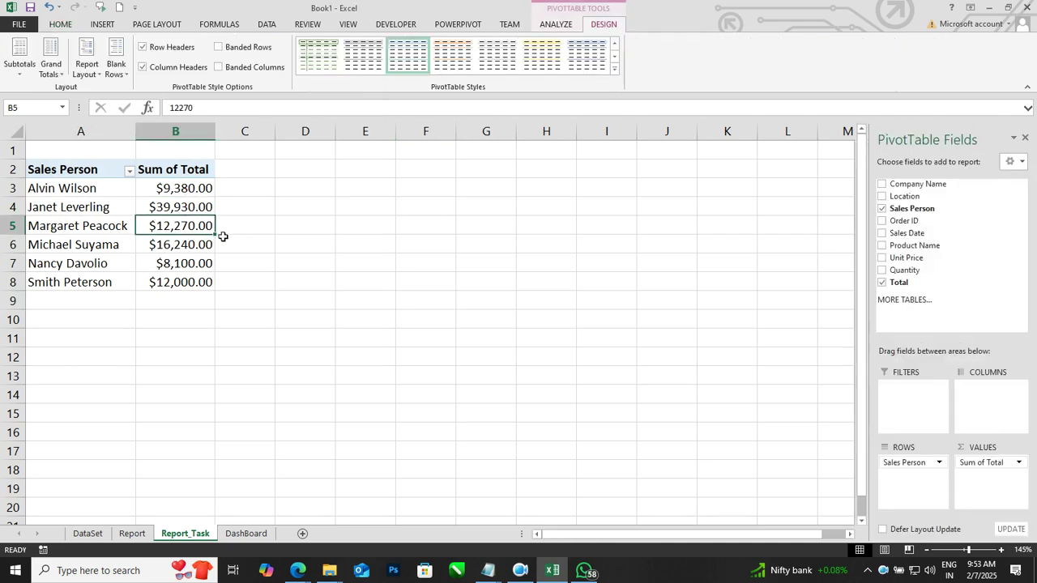
click(181, 241)
click(184, 225)
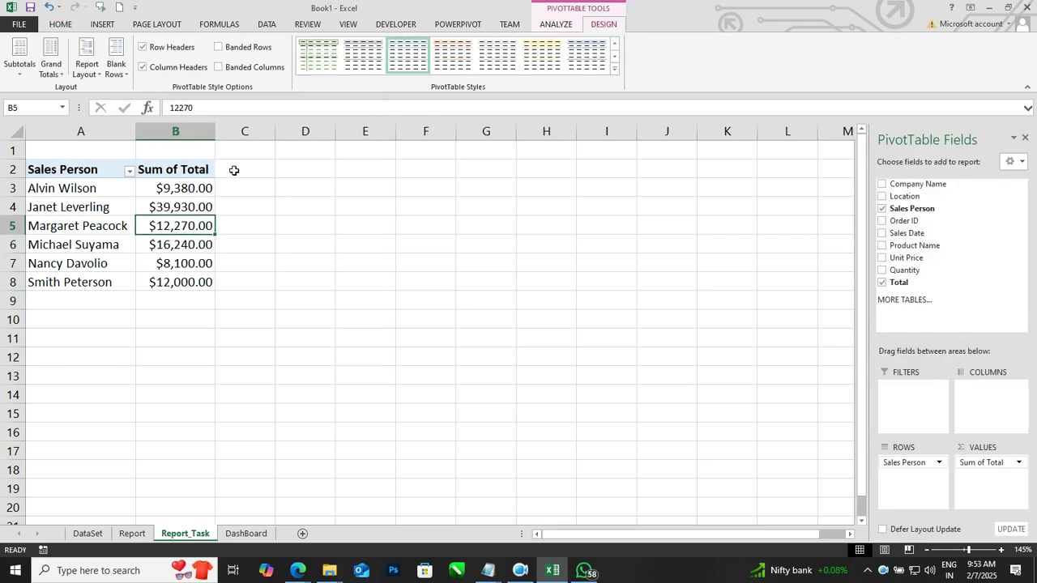
click(554, 25)
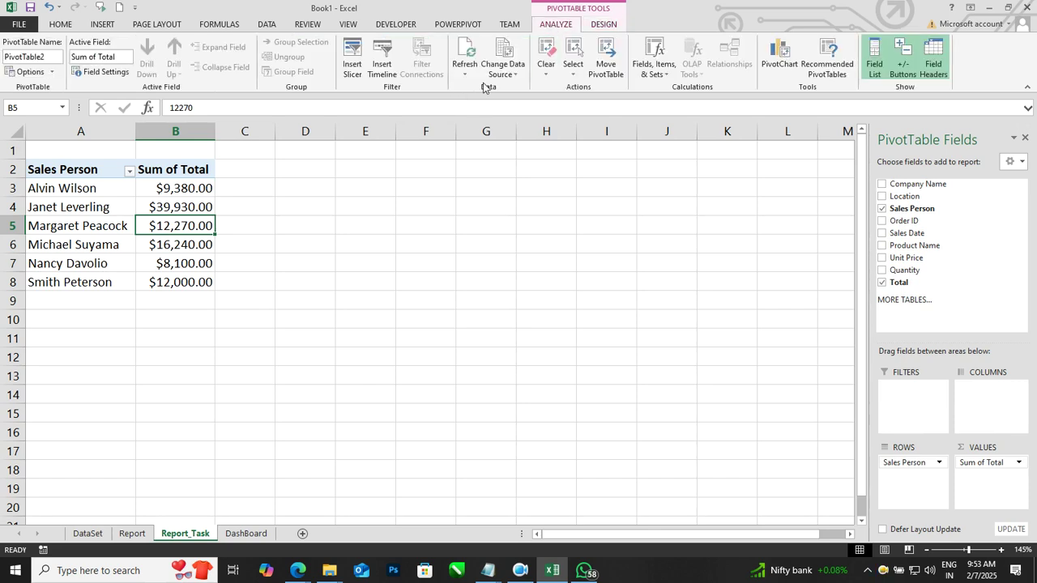
click(49, 56)
text(table1)
click(349, 299)
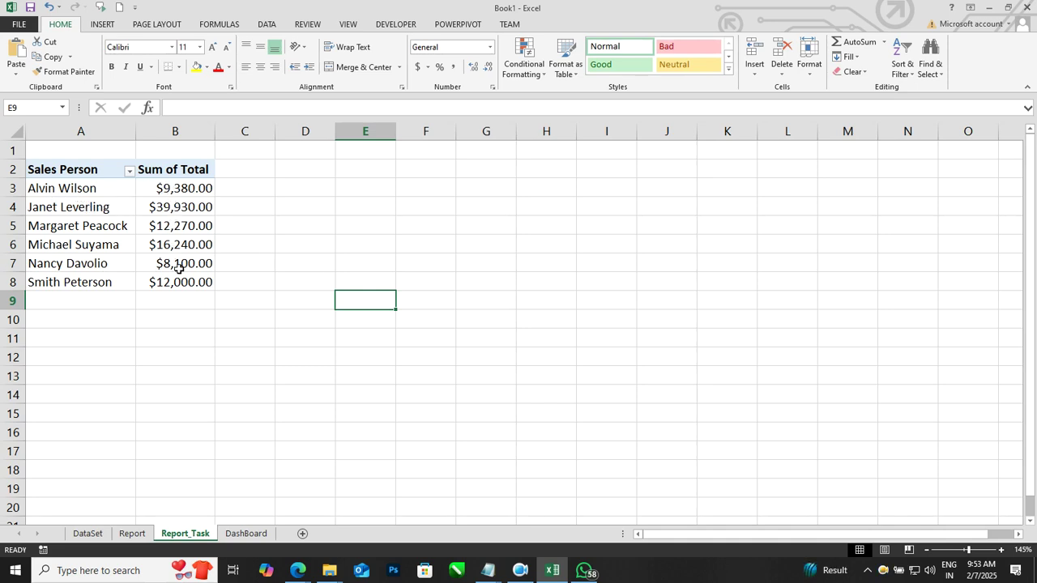
Switch to Notepad to check the product wise entry in the report list, and return to the Excel workbook.
click(487, 570)
click(529, 531)
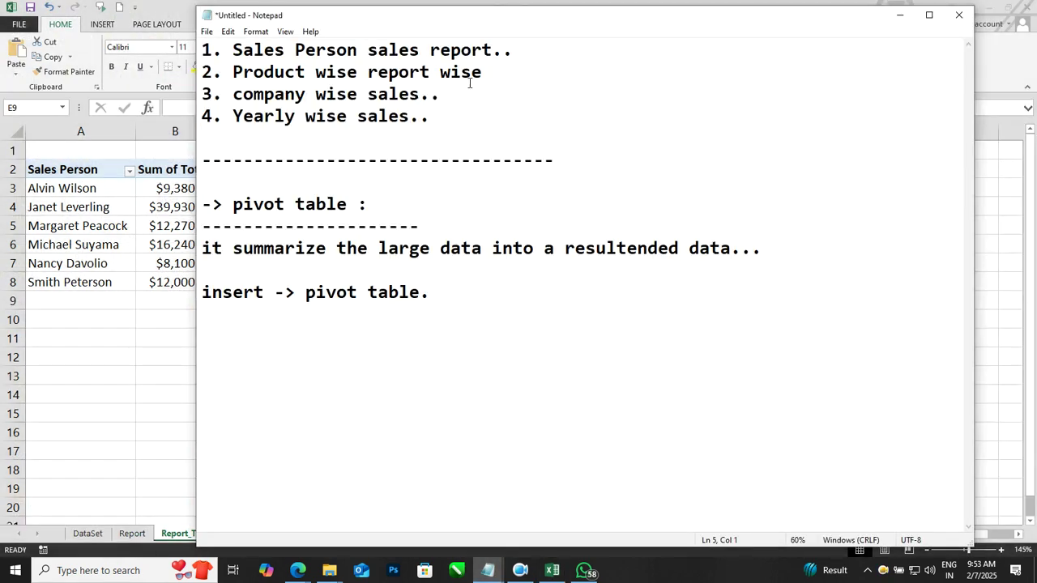
drag(201, 94, 205, 72)
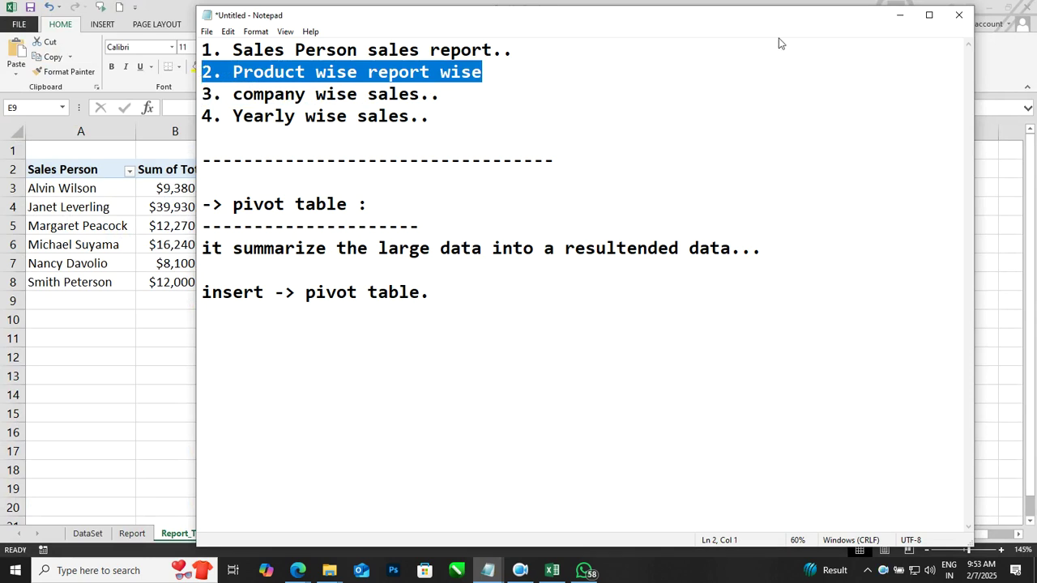
click(899, 15)
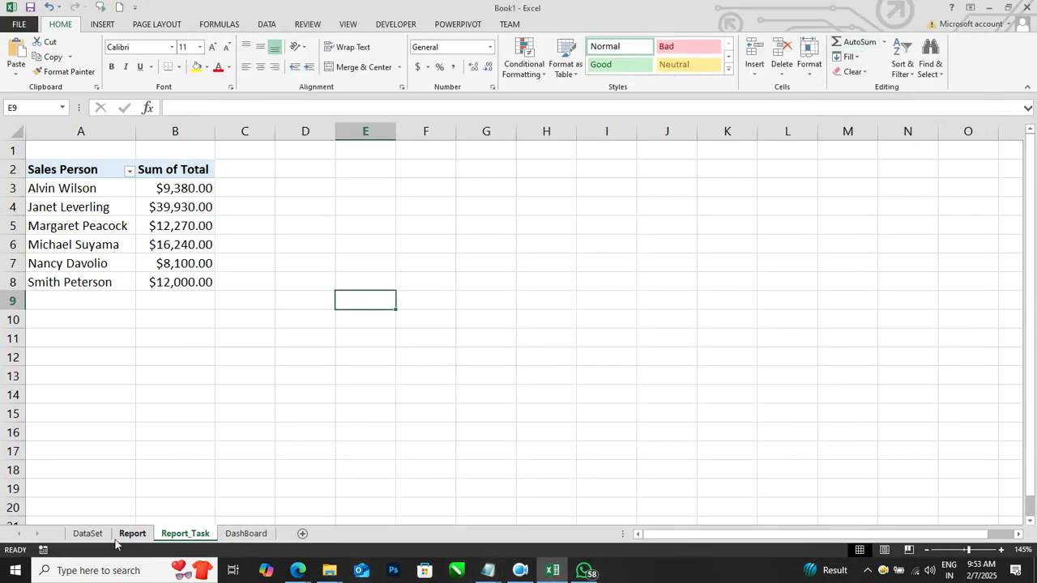
Insert another pivot table from the DataSet range A1:I35 into the Report_Task sheet at cell A10.
click(88, 533)
click(175, 309)
key(ctrl+a)
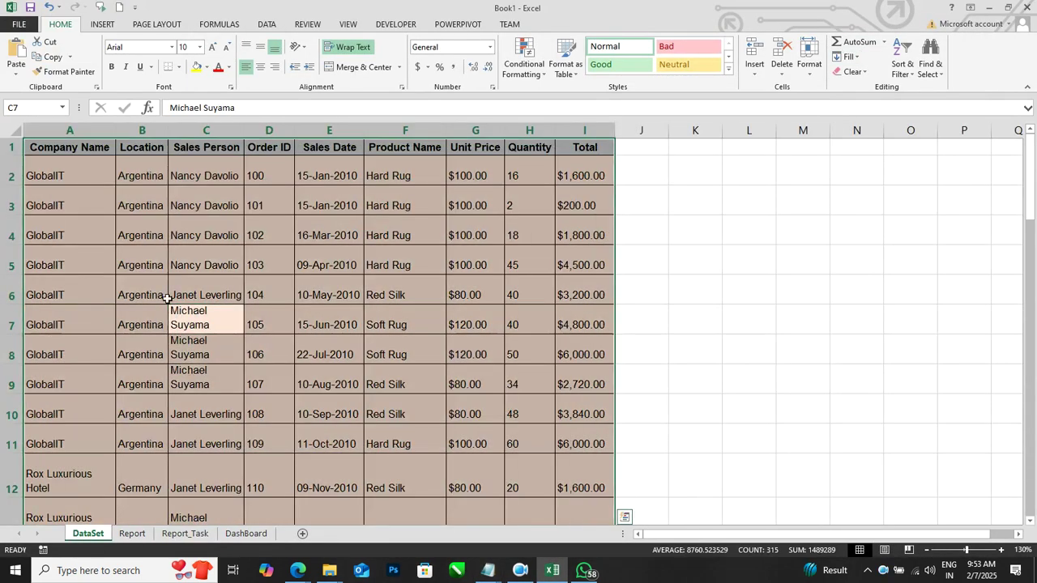
click(102, 23)
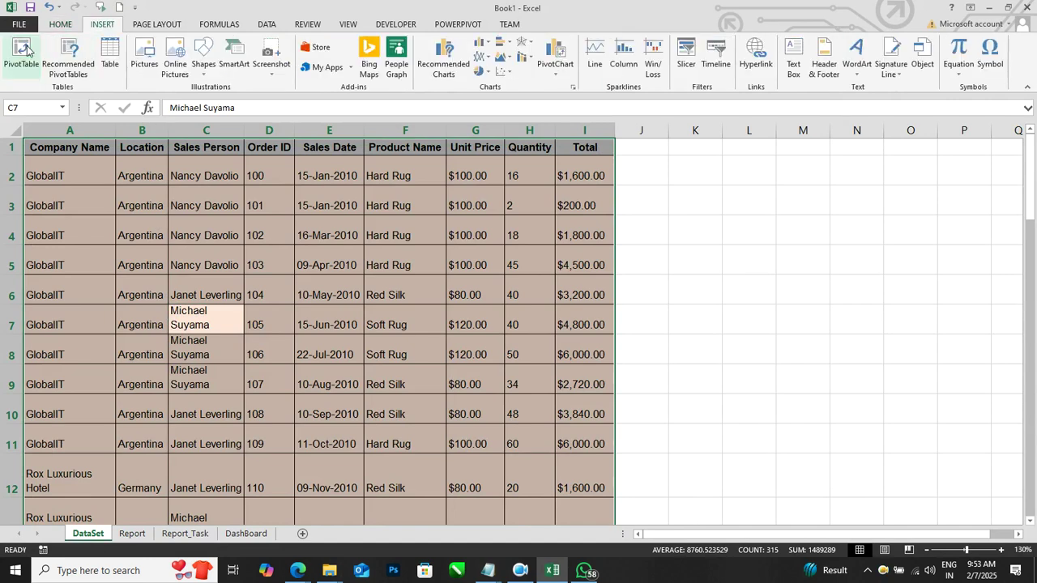
click(22, 51)
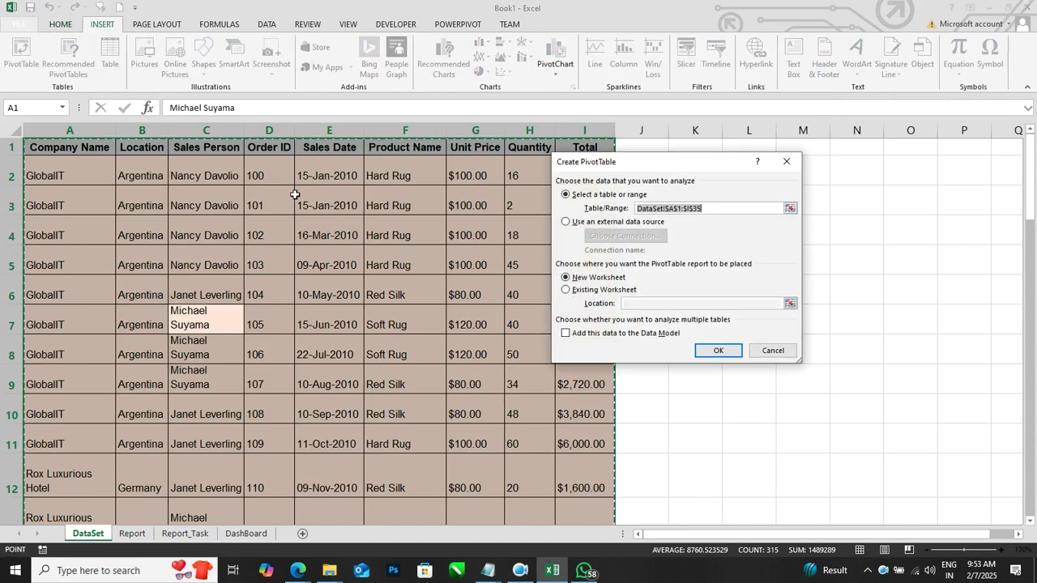
click(586, 298)
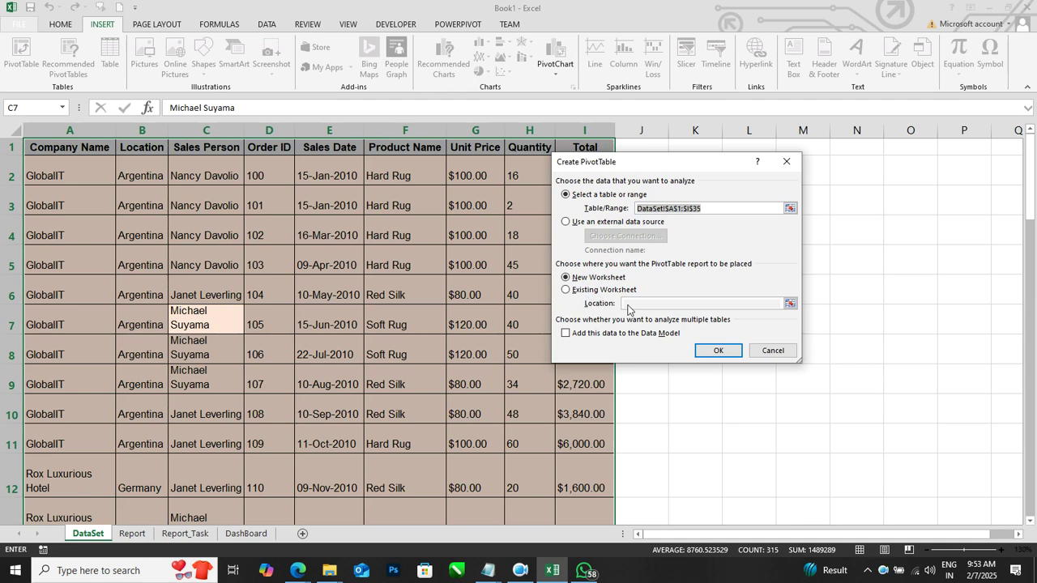
click(599, 290)
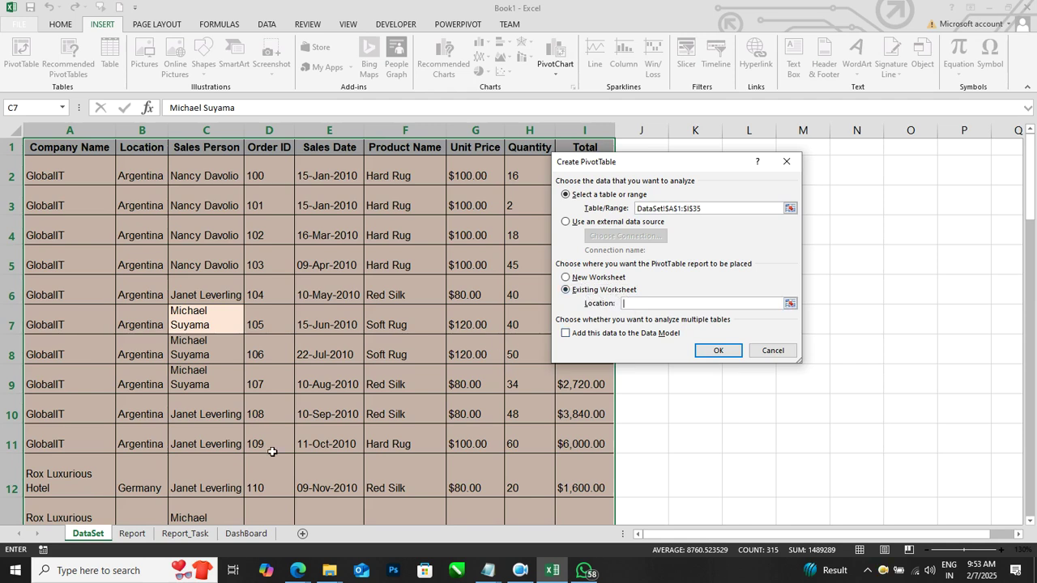
click(188, 535)
click(76, 320)
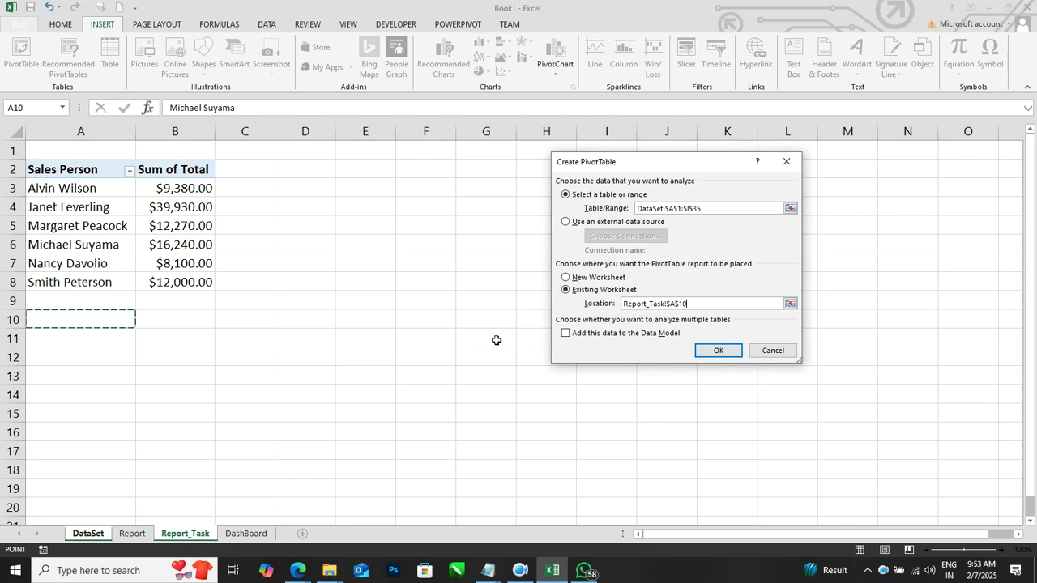
click(717, 351)
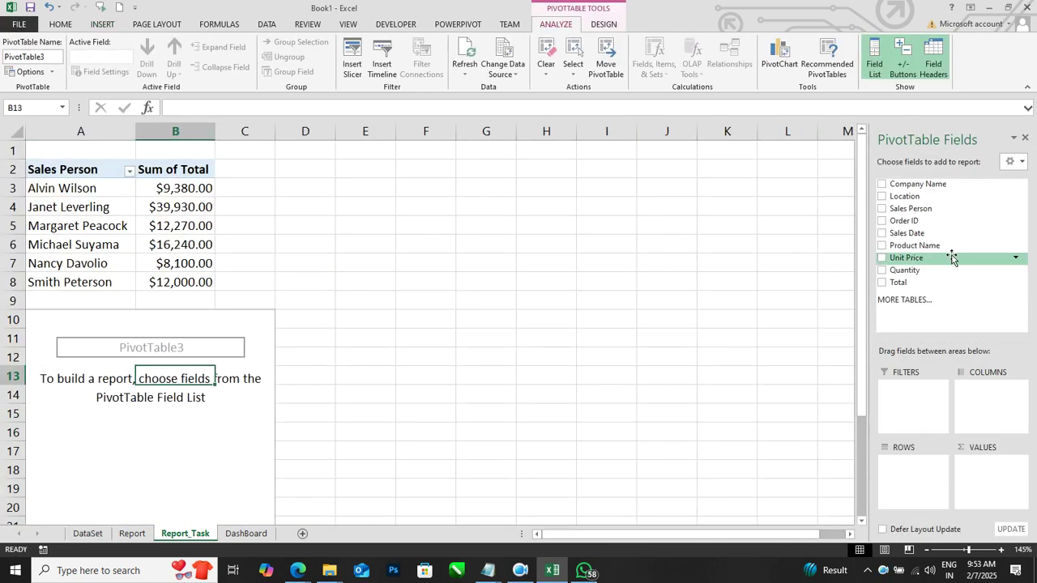
Summarize Total by Company Name in the pivot table at A10, with company names as rows and Sum of Total as values.
drag(918, 184, 920, 476)
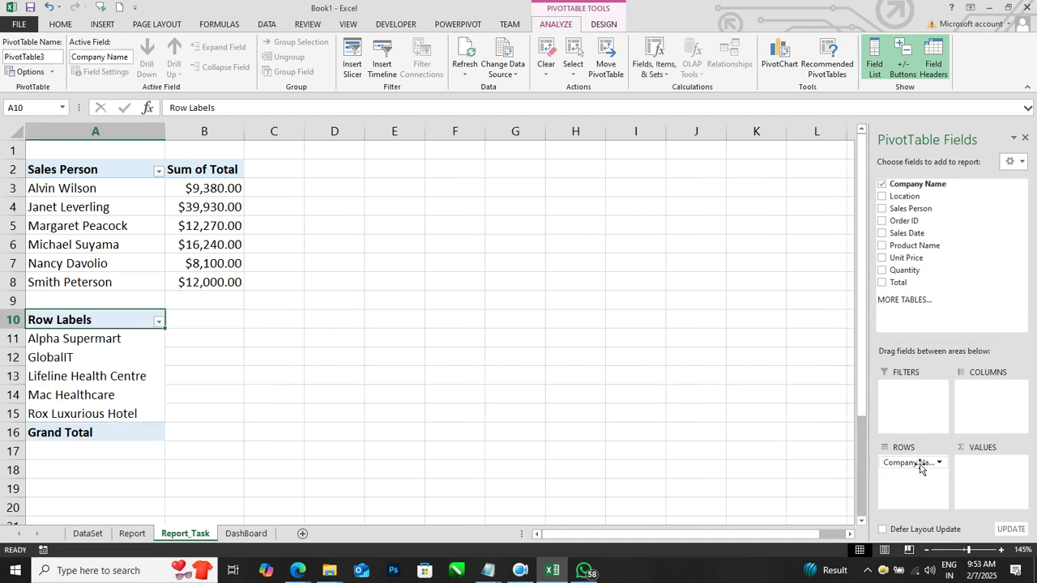
drag(898, 282, 995, 463)
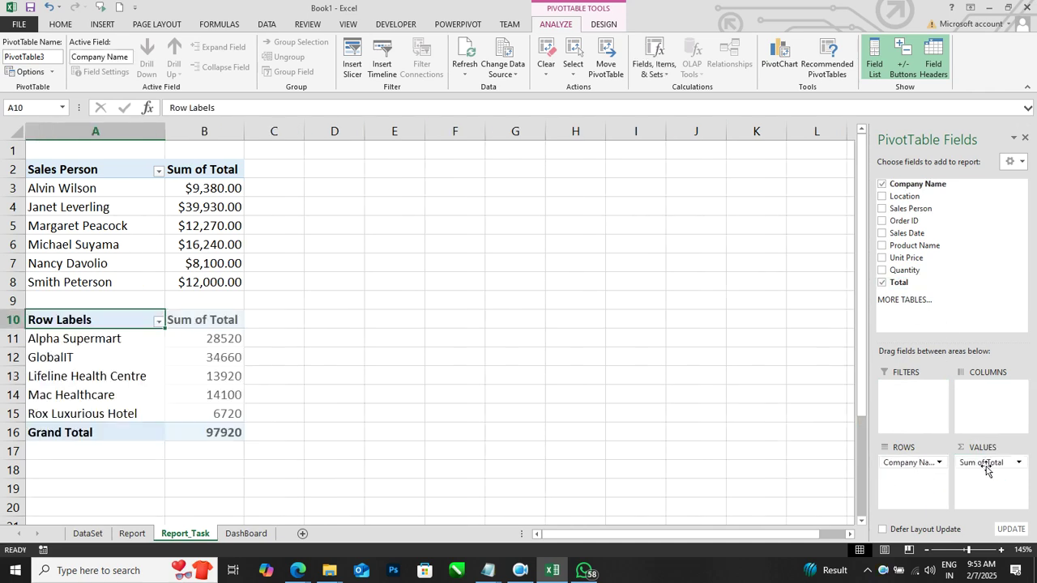
click(197, 363)
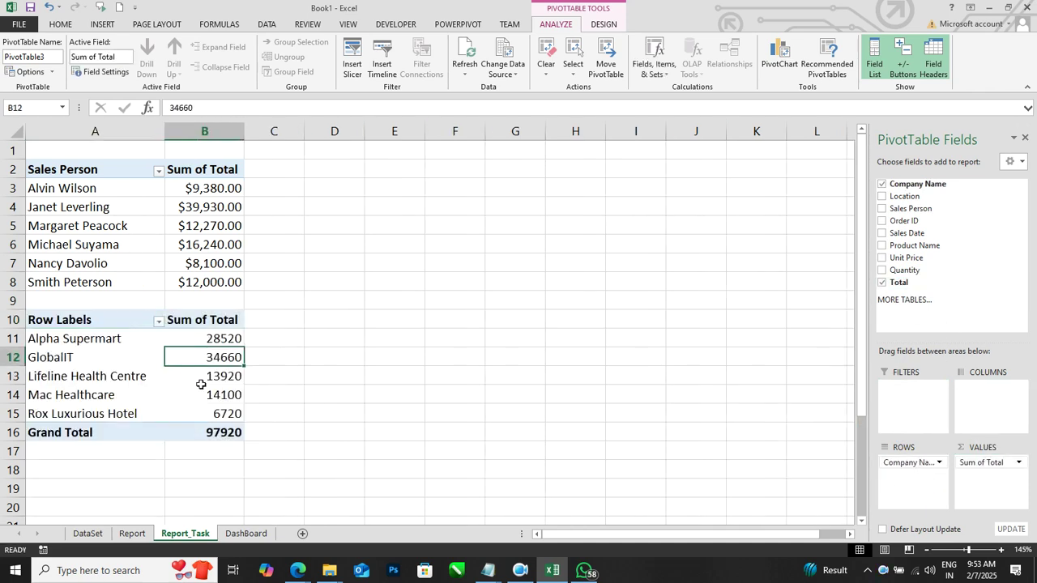
Turn off grand totals for rows and columns and show the company pivot table in tabular form.
click(603, 24)
click(21, 70)
click(49, 73)
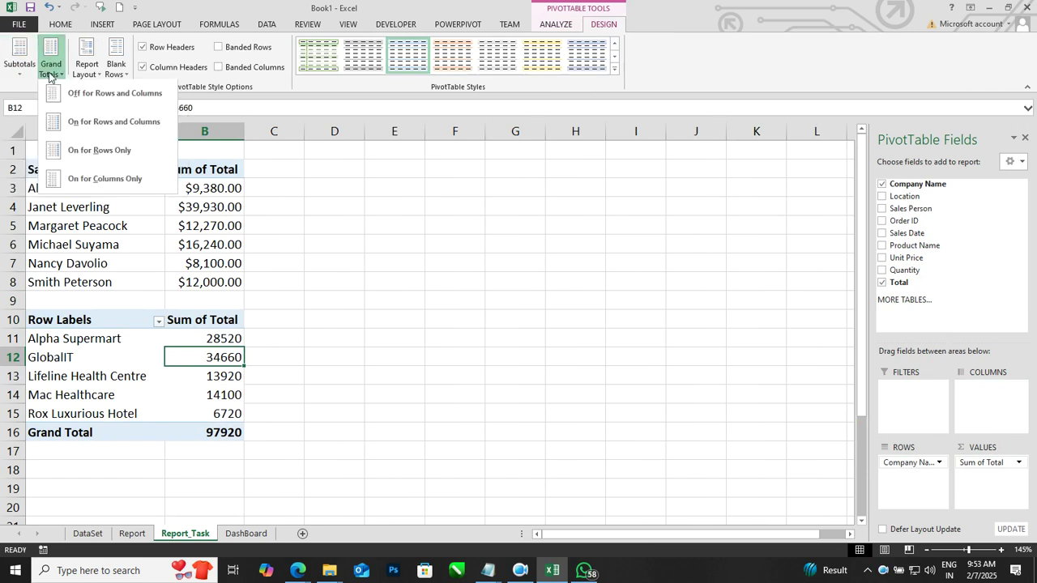
click(81, 95)
click(85, 70)
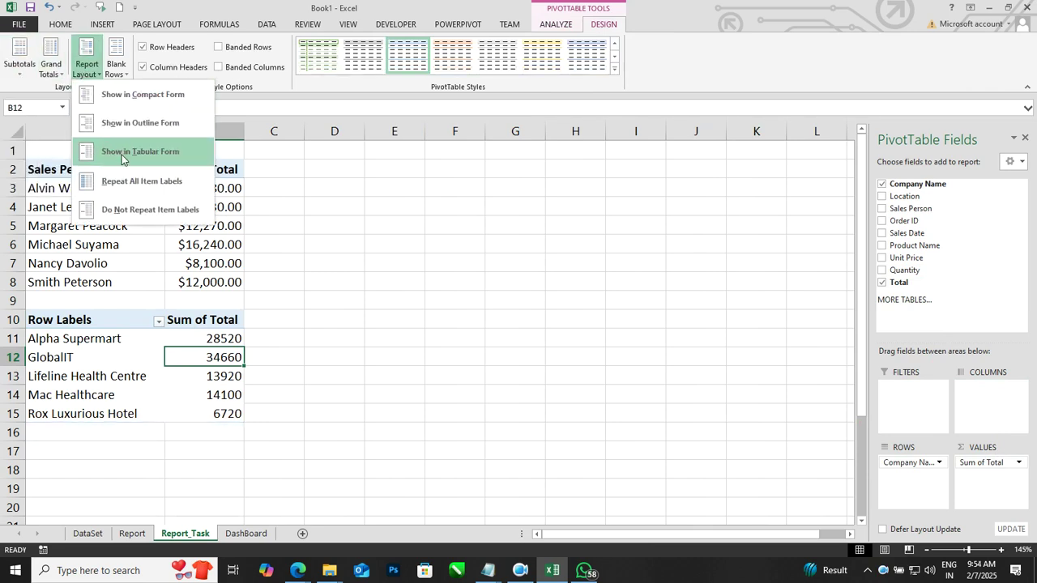
click(138, 151)
click(132, 371)
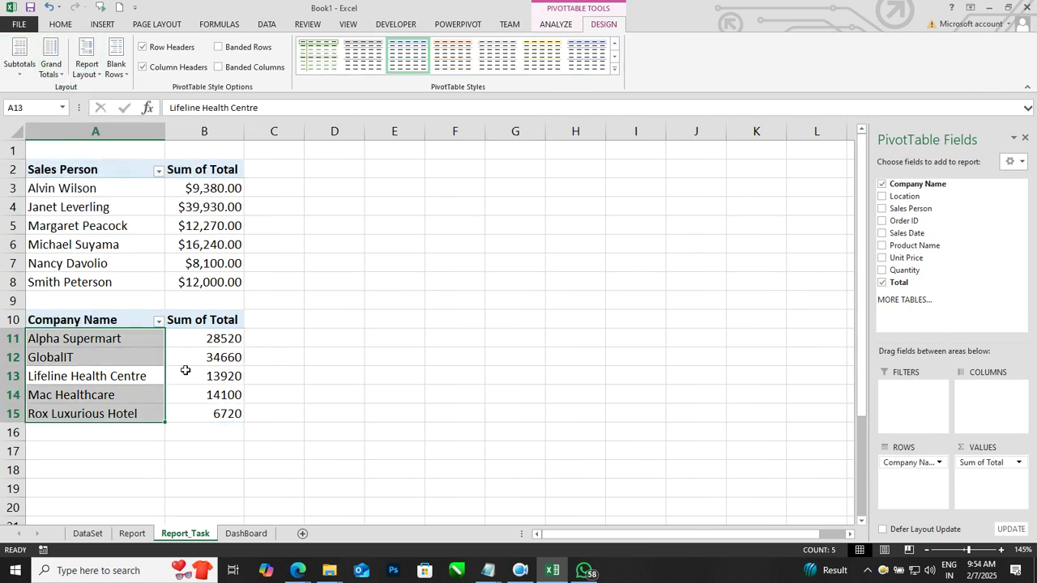
click(191, 370)
Format the company pivot table's Sum of Total values as Currency with the $ symbol and two decimal places.
click(209, 340)
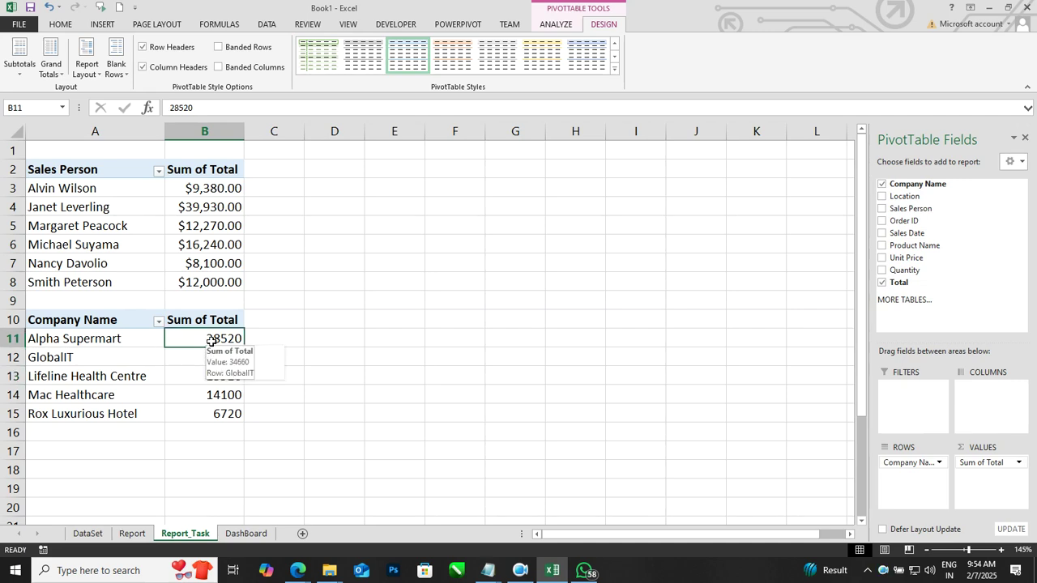
right_click(209, 340)
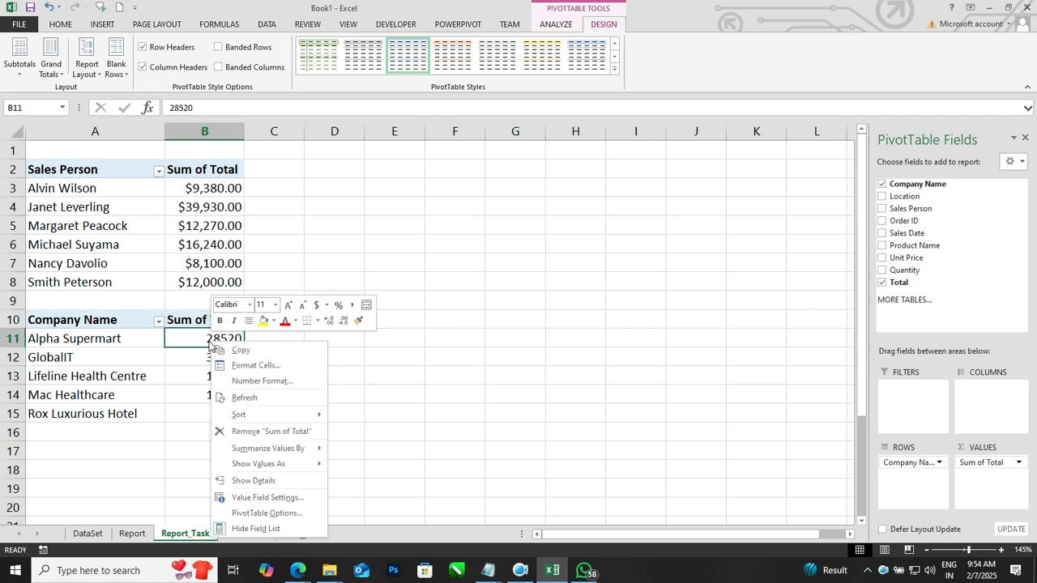
click(268, 382)
click(107, 289)
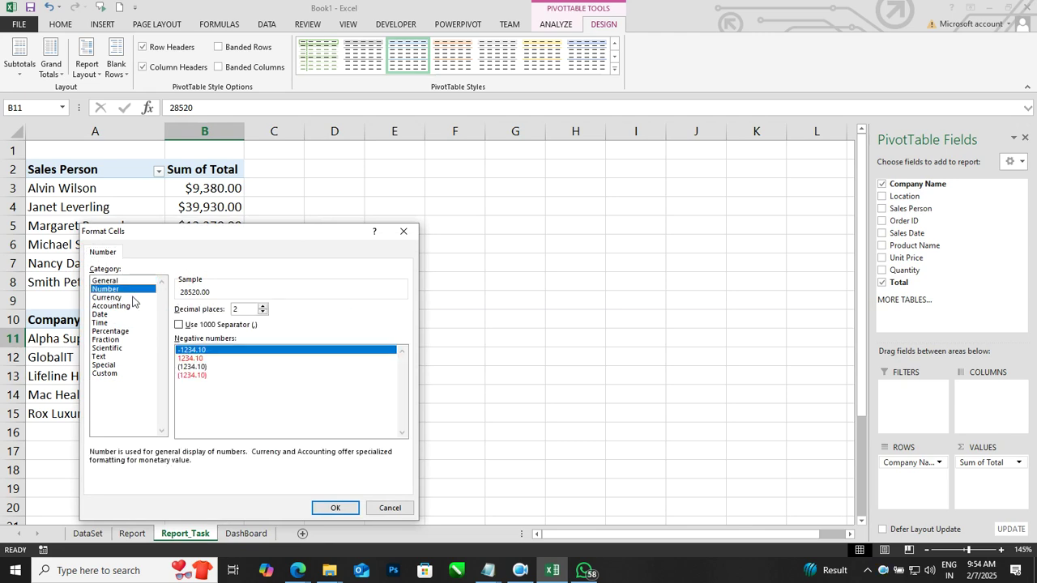
click(178, 325)
click(123, 298)
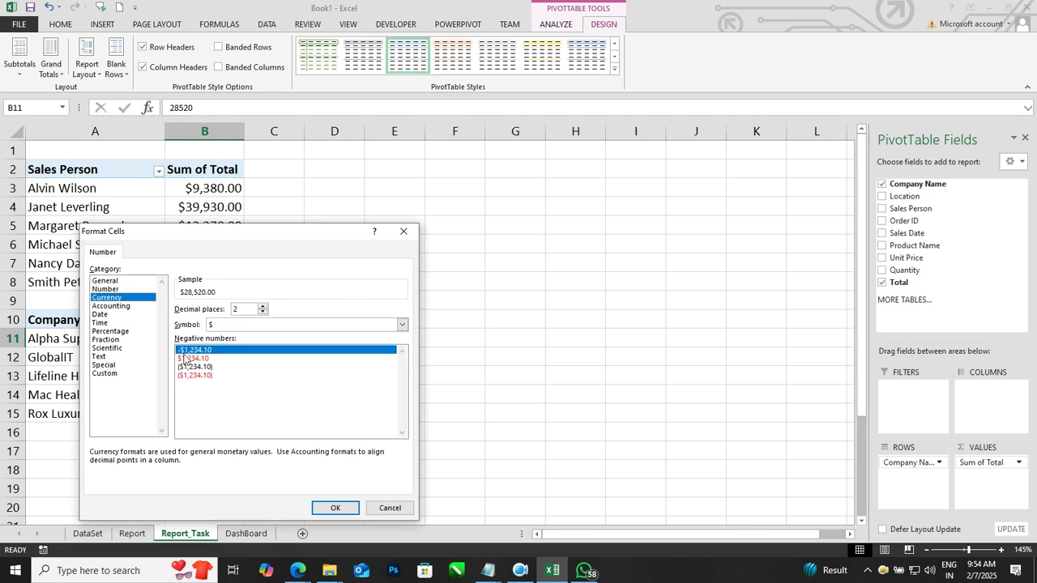
click(335, 508)
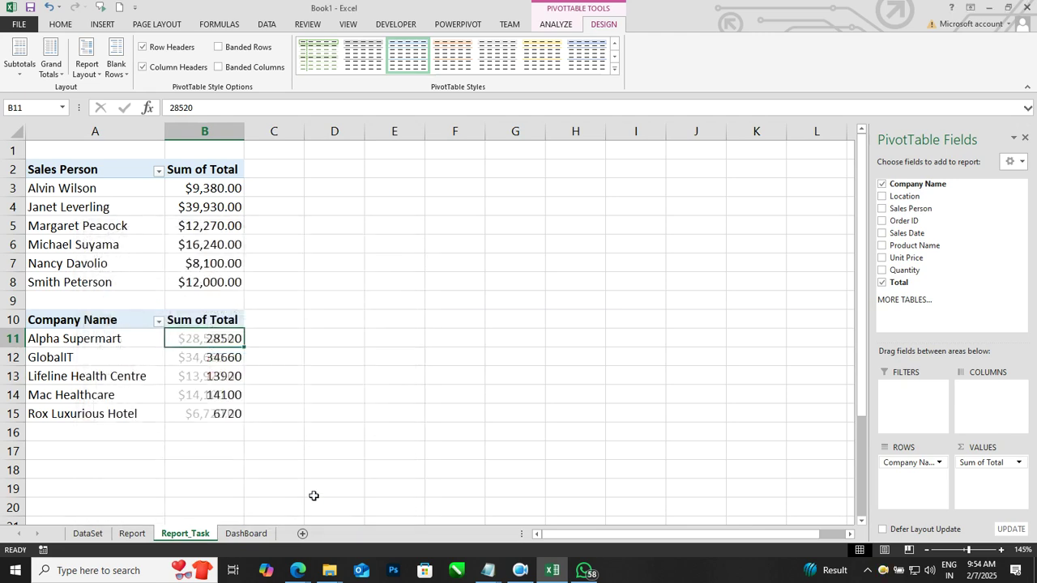
click(203, 370)
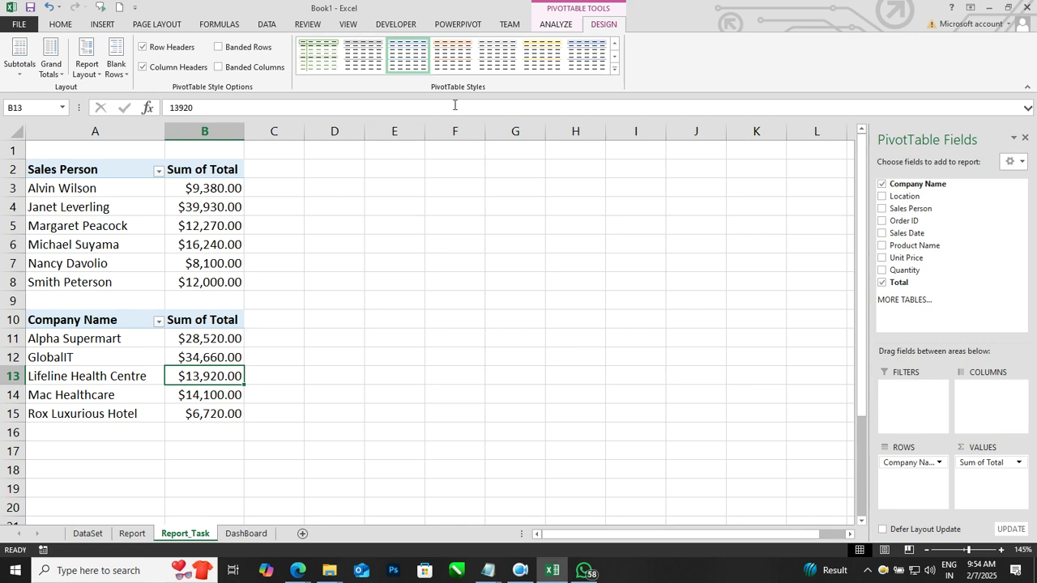
Rename the company pivot table as table2.
click(557, 25)
click(52, 53)
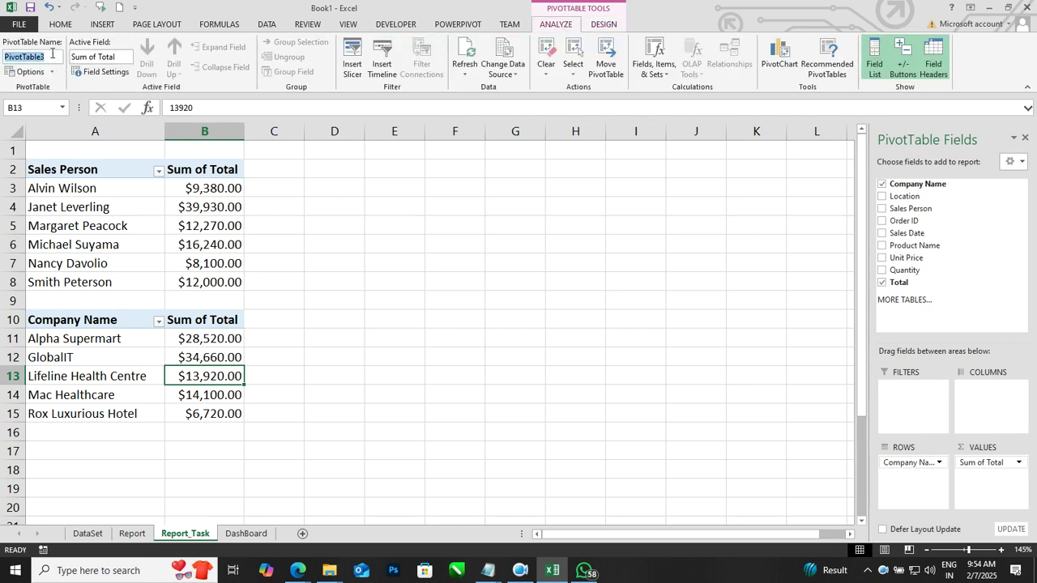
text(table2)
click(393, 265)
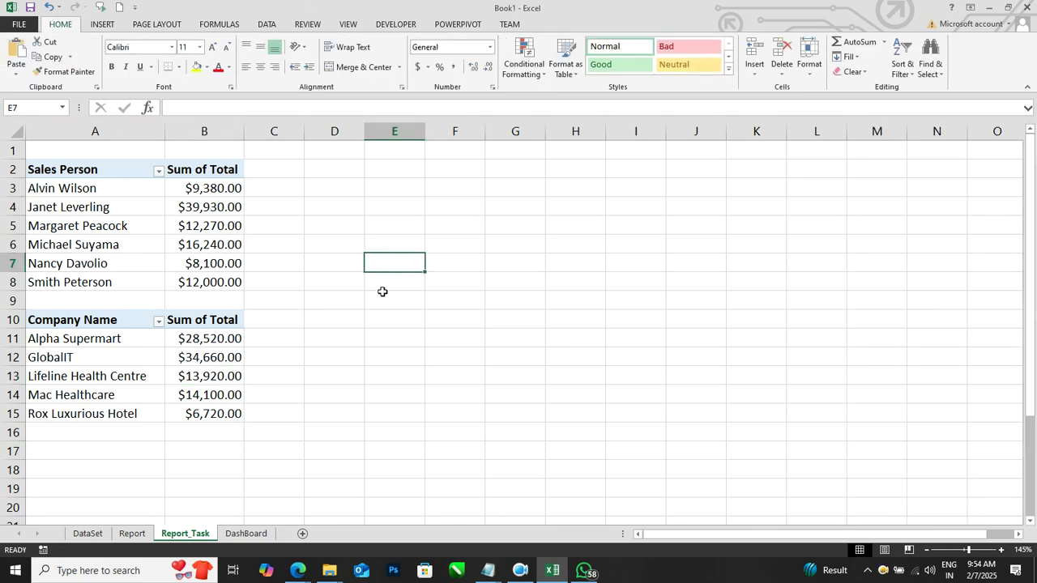
Switch to Notepad to check the list of required reports, and return to the Excel workbook.
mouse_move(488, 571)
click(533, 510)
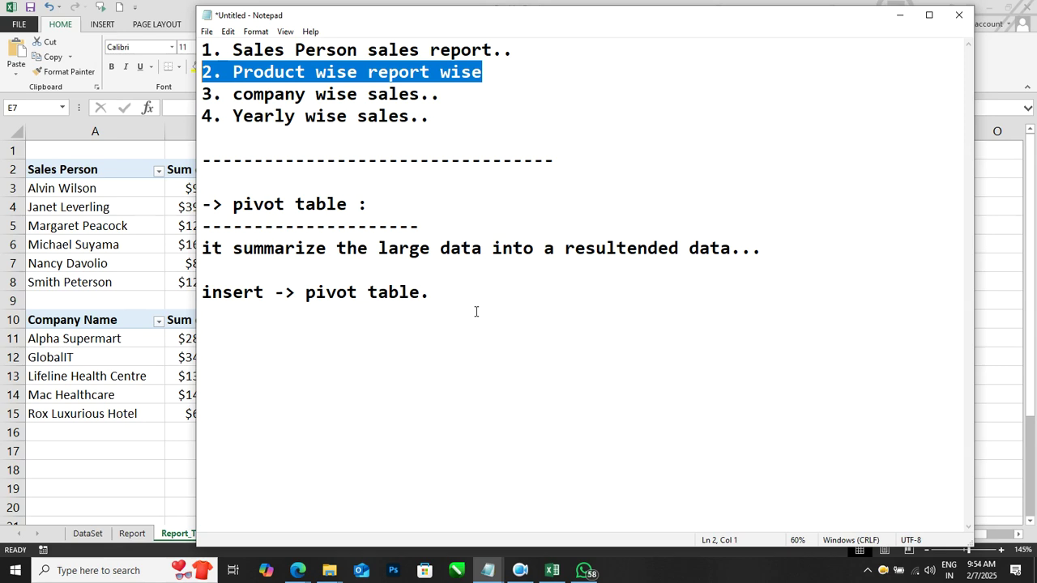
click(899, 15)
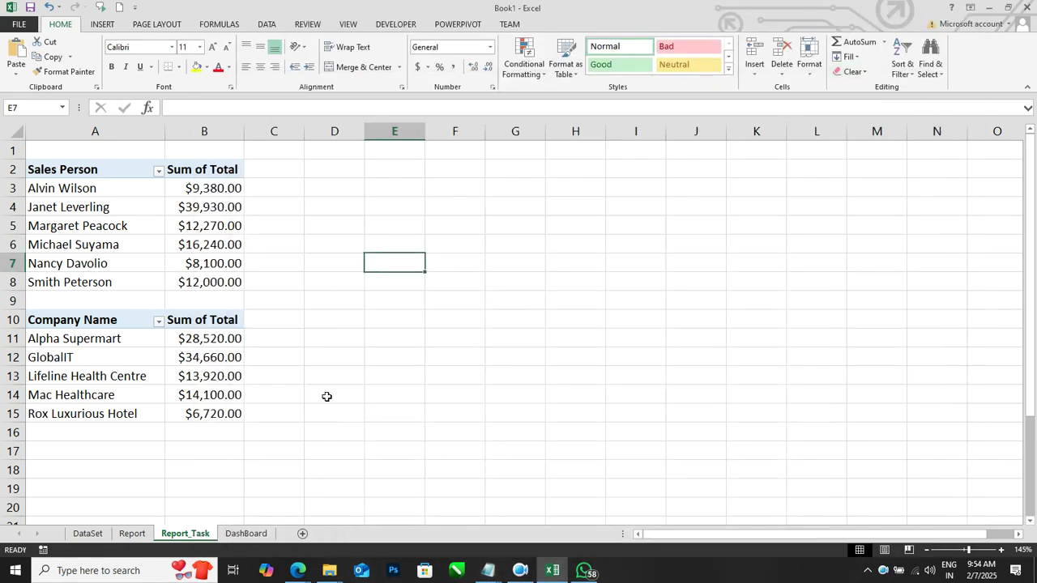
Insert a pivot table from the DataSet range A1:I35 into the existing Report_Task sheet at cell E2.
click(87, 533)
click(243, 315)
key(ctrl+a)
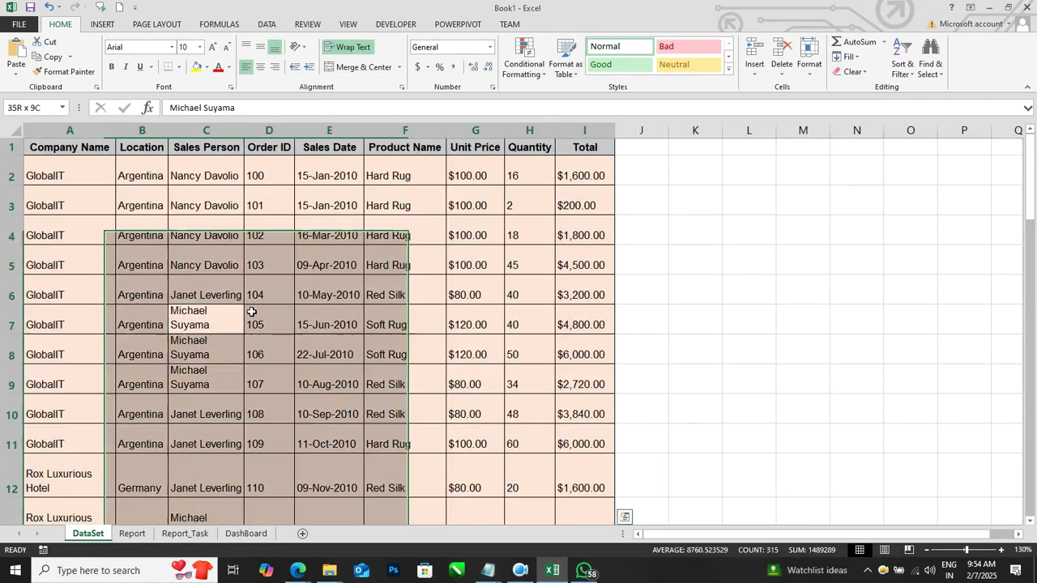
click(104, 24)
click(38, 55)
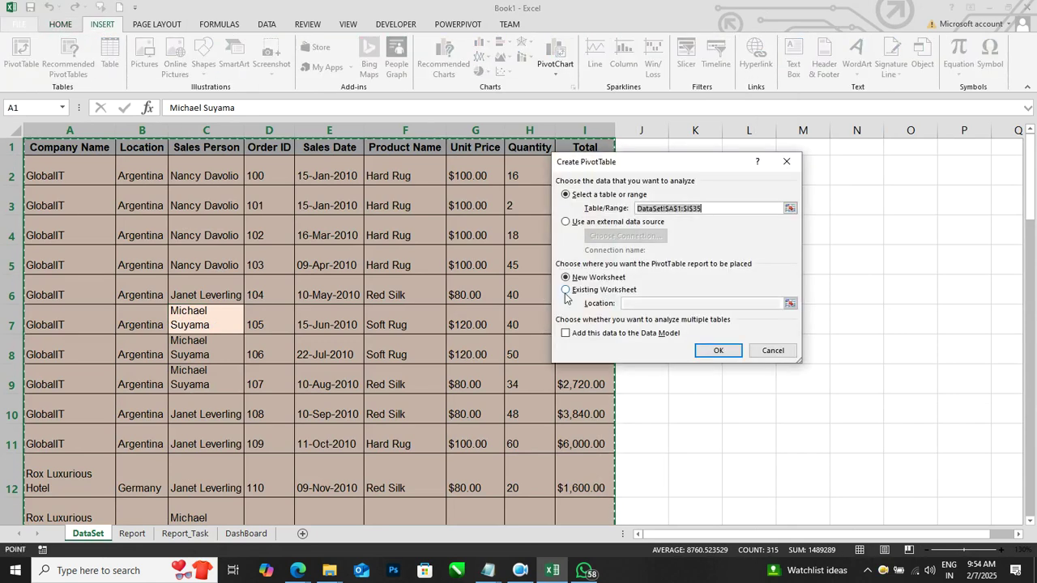
click(566, 290)
click(636, 304)
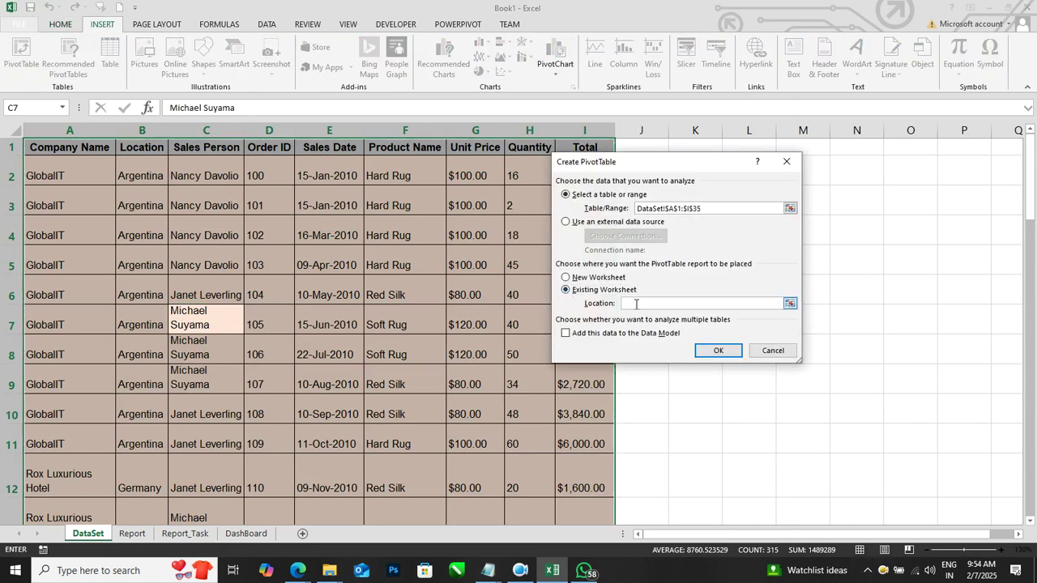
click(193, 536)
click(389, 170)
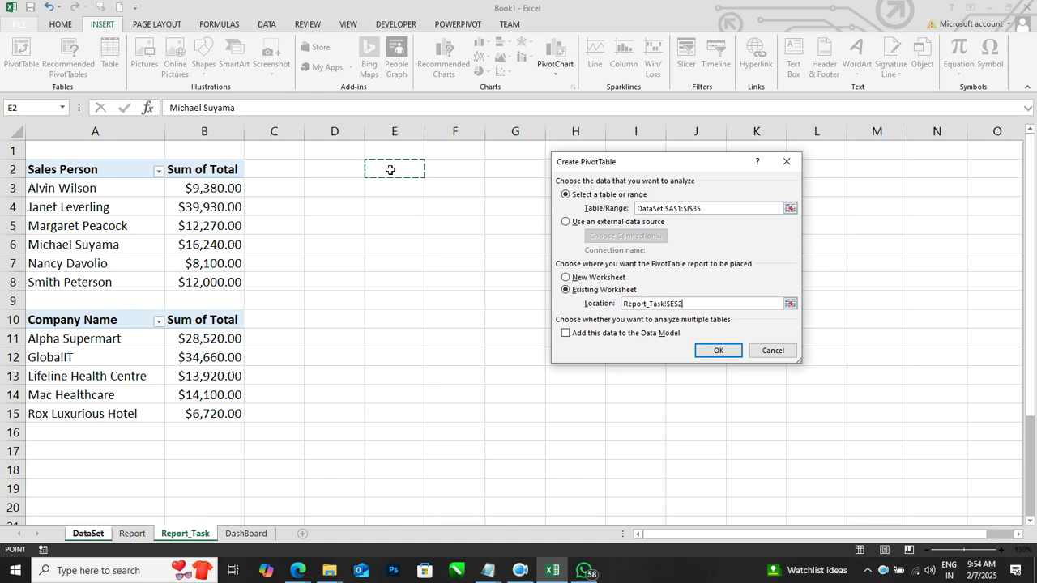
click(718, 350)
Add Company Name as rows and Sum of Total as values to the pivot table at E2.
click(472, 209)
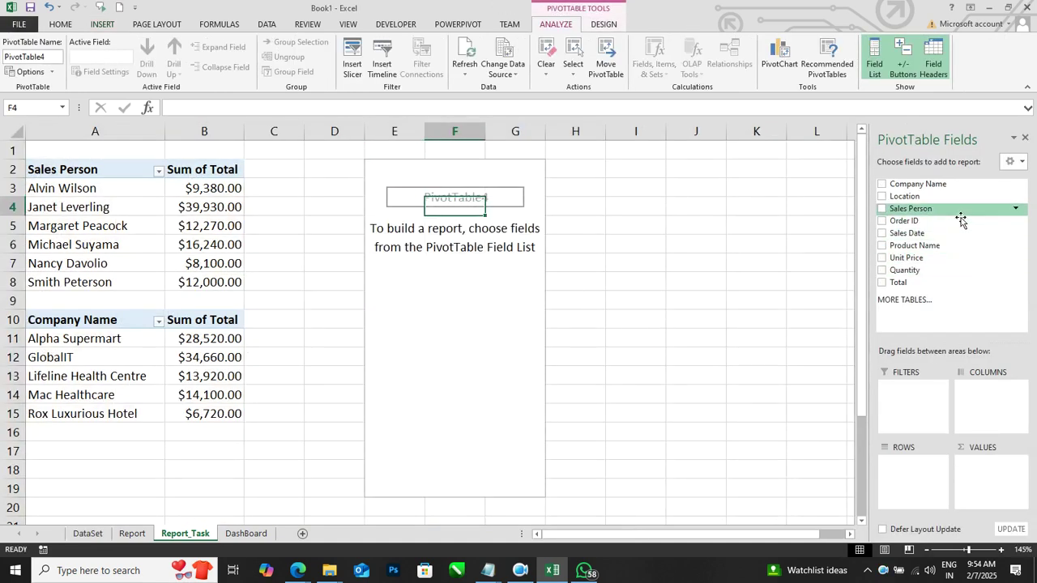
drag(942, 184, 922, 470)
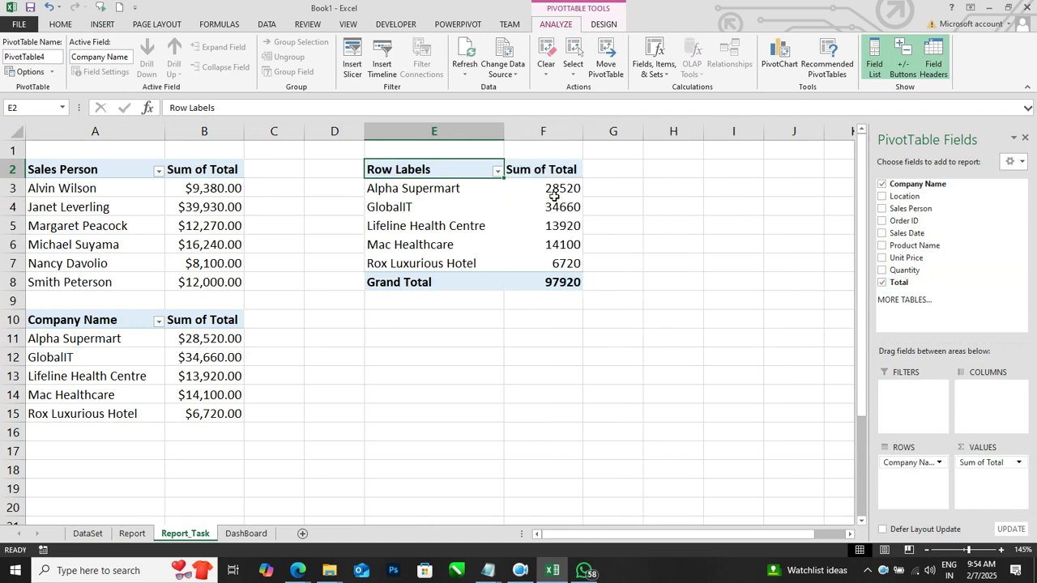
click(554, 191)
Format the Sum of Total values in the E2 pivot table as Currency with the $ symbol and two decimal places.
right_click(556, 191)
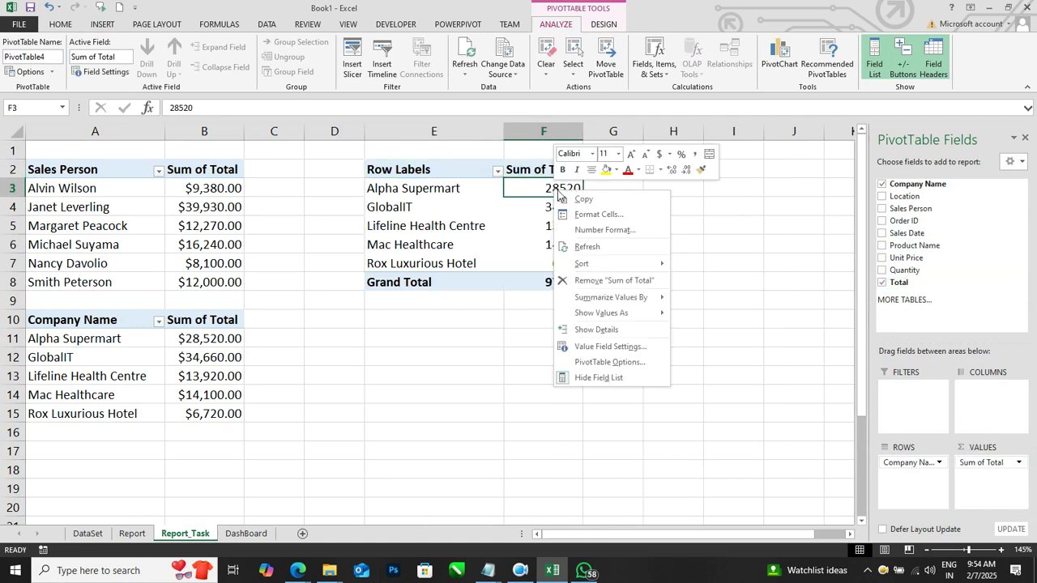
click(592, 233)
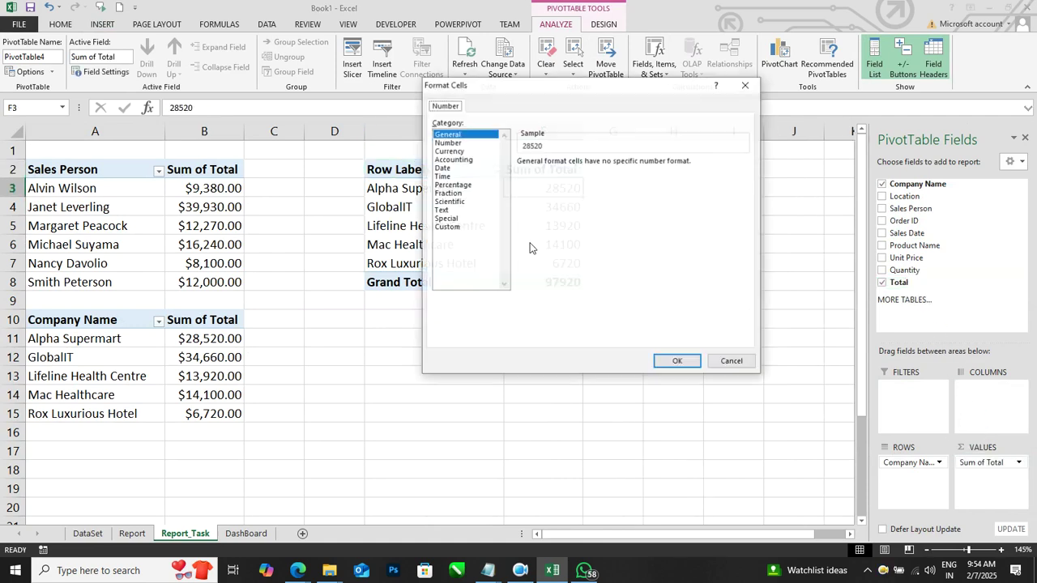
click(448, 143)
click(523, 178)
click(455, 151)
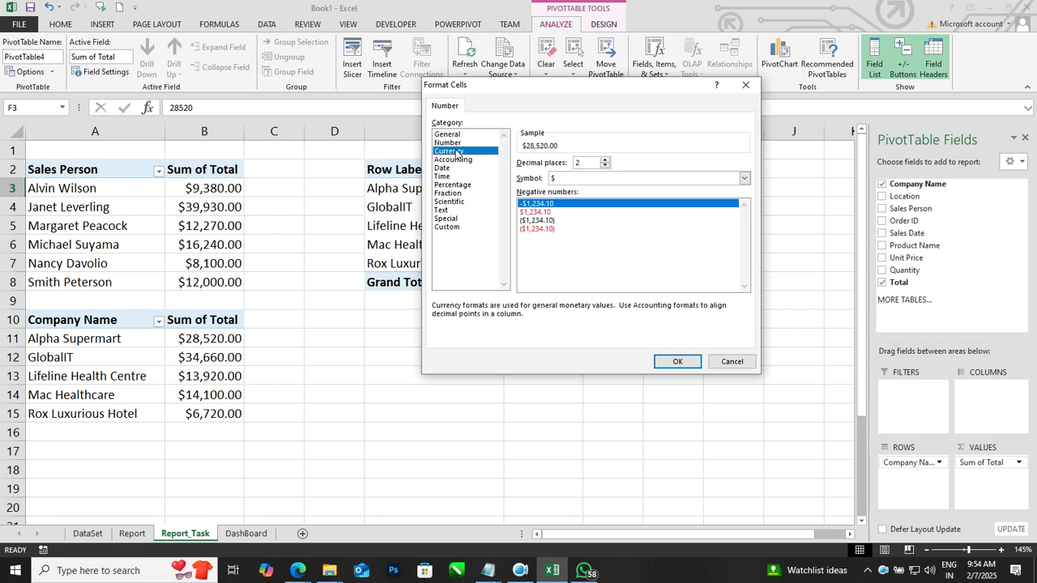
click(672, 362)
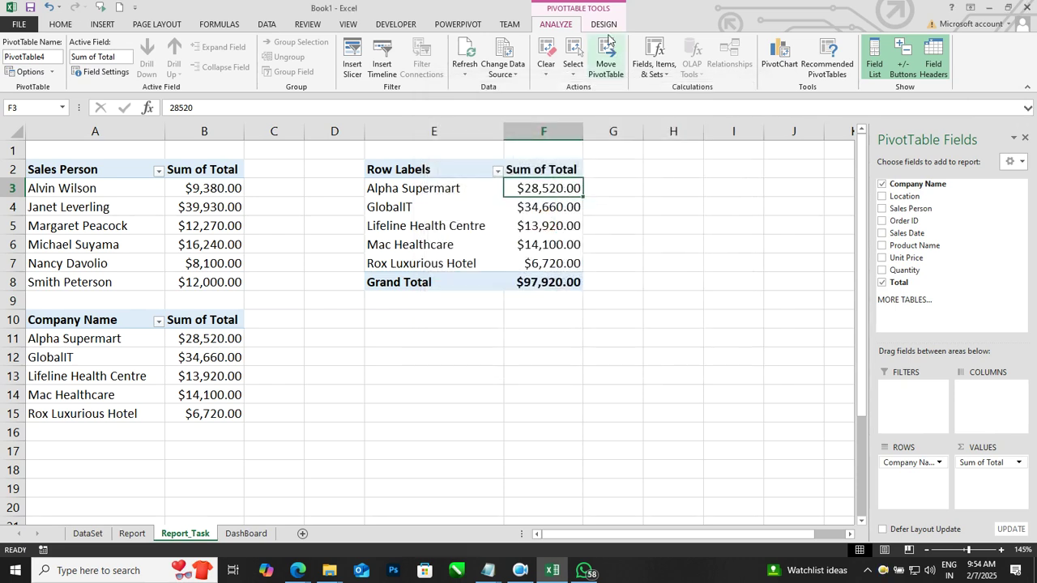
Show the E2 pivot table in tabular form and turn off its grand totals for rows and columns.
click(599, 24)
click(87, 65)
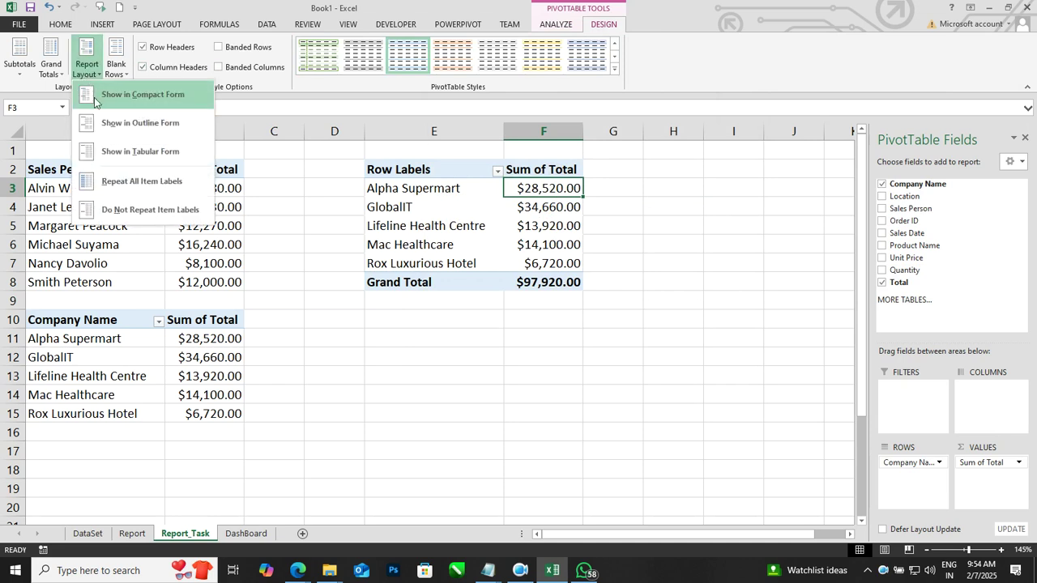
click(123, 151)
click(53, 75)
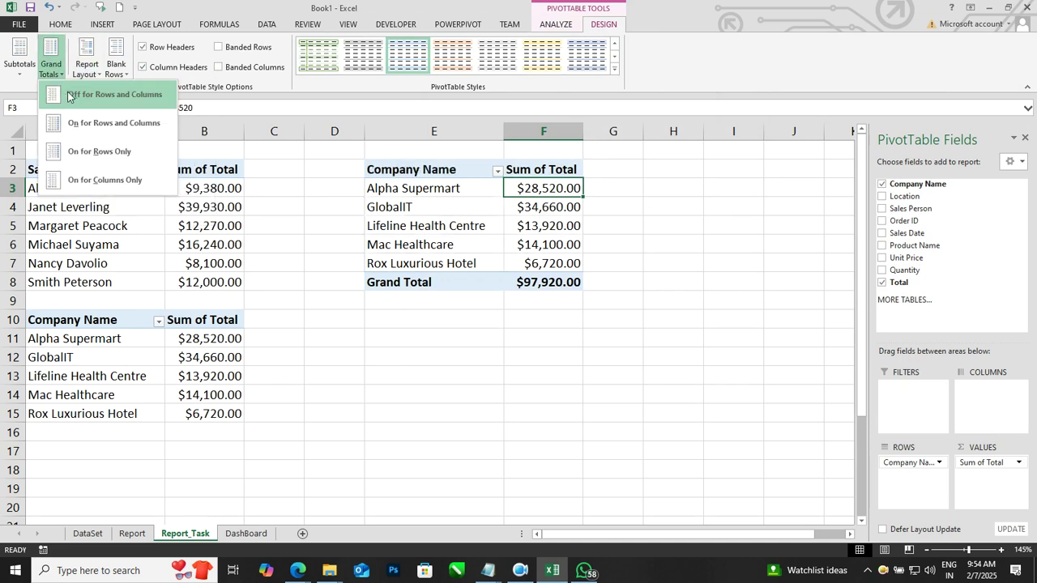
click(72, 96)
click(410, 320)
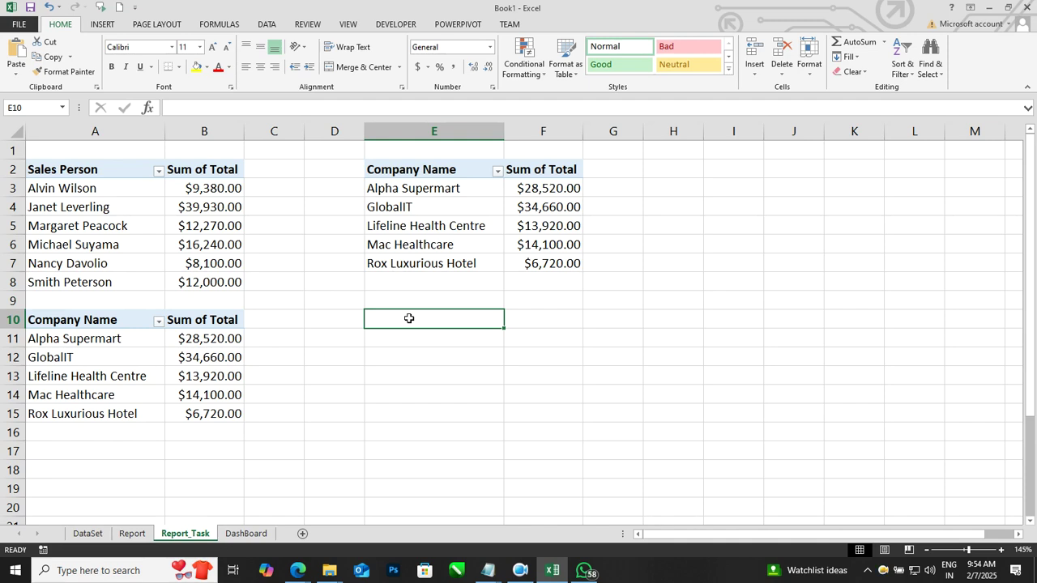
Replace Company Name with Product Name in the rows of the pivot table at E2.
click(445, 226)
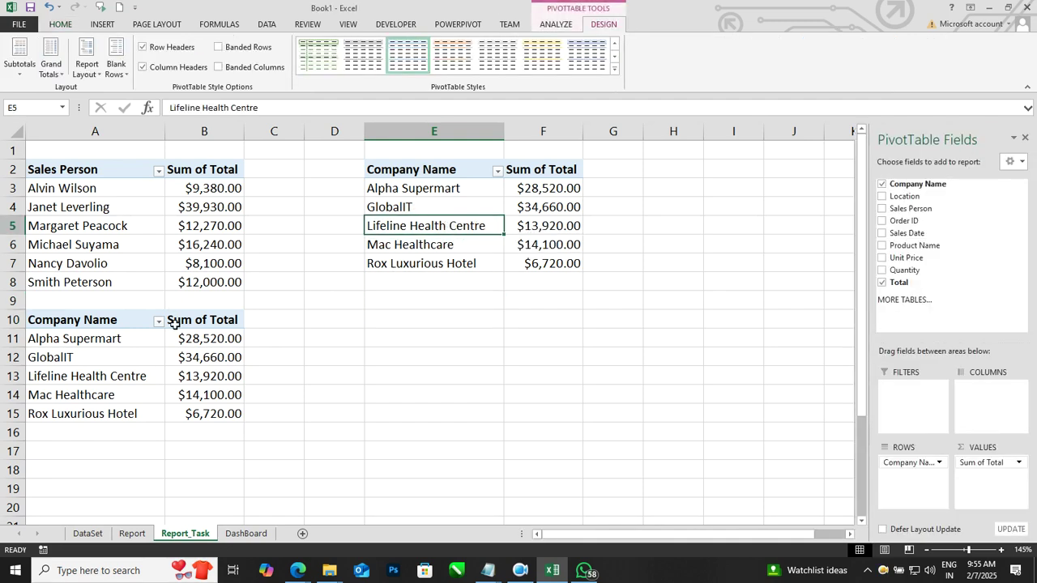
click(157, 353)
click(414, 227)
click(452, 197)
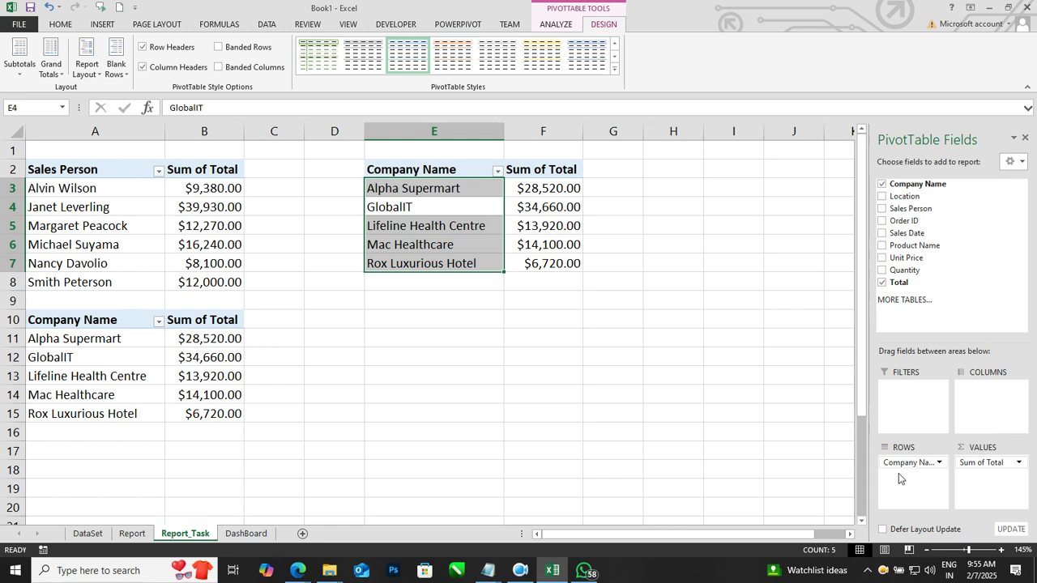
drag(900, 466, 782, 362)
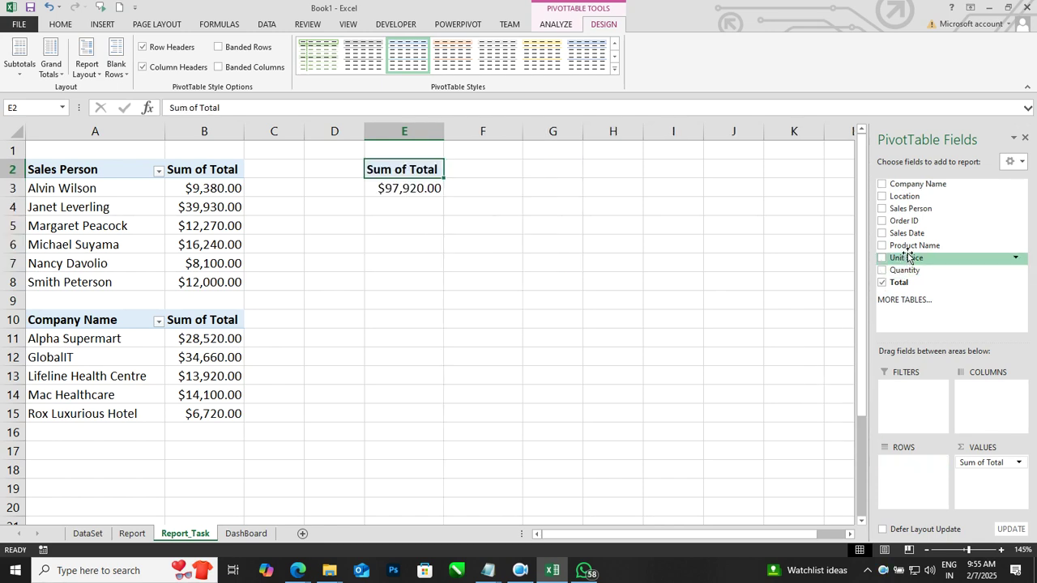
drag(906, 253, 901, 448)
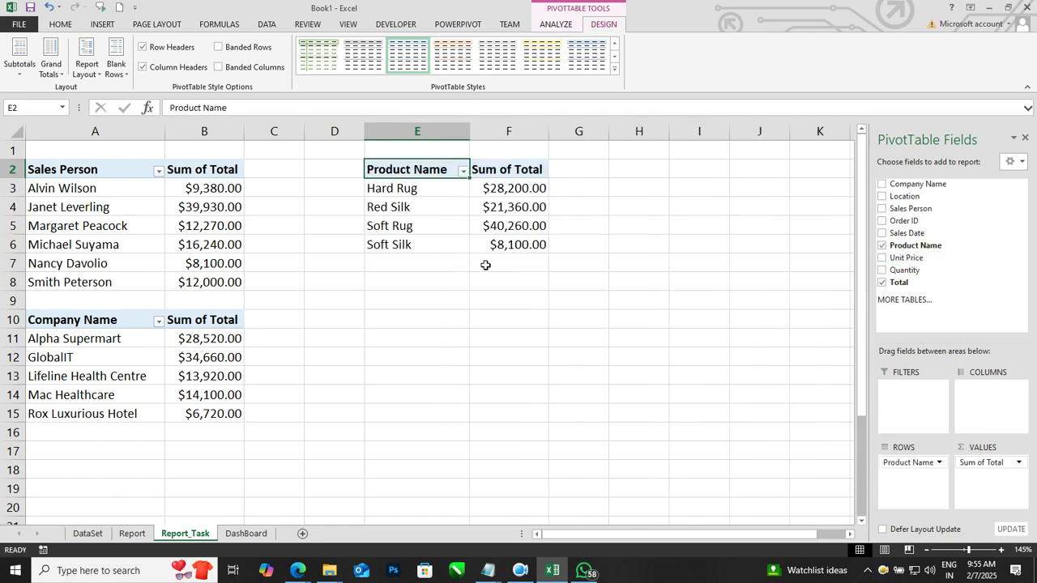
click(398, 225)
click(459, 308)
click(435, 226)
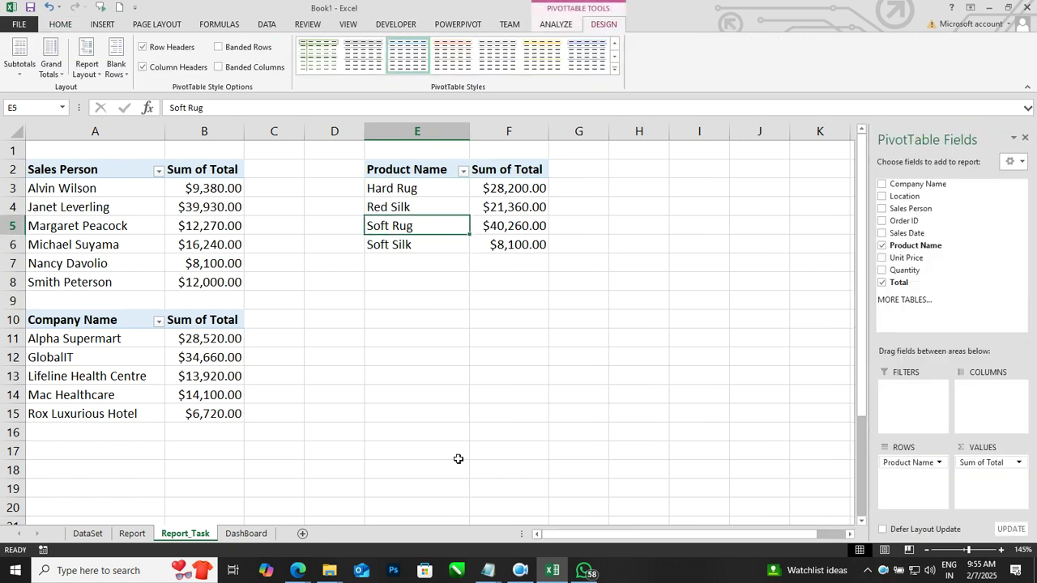
Check the Notepad task list for the yearly sales report item and return to the workbook.
mouse_move(488, 570)
click(555, 526)
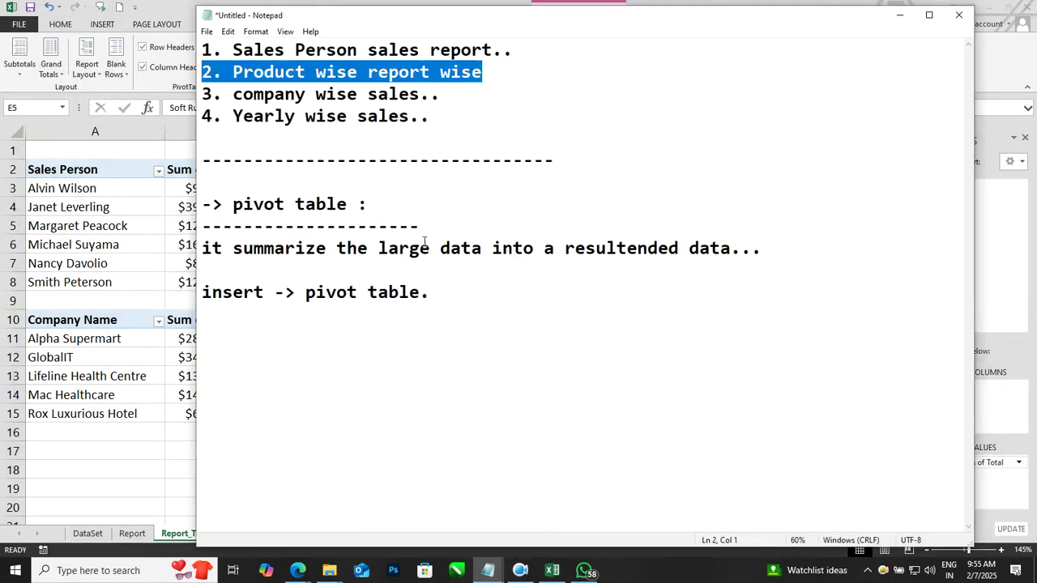
click(440, 116)
drag(222, 132, 206, 116)
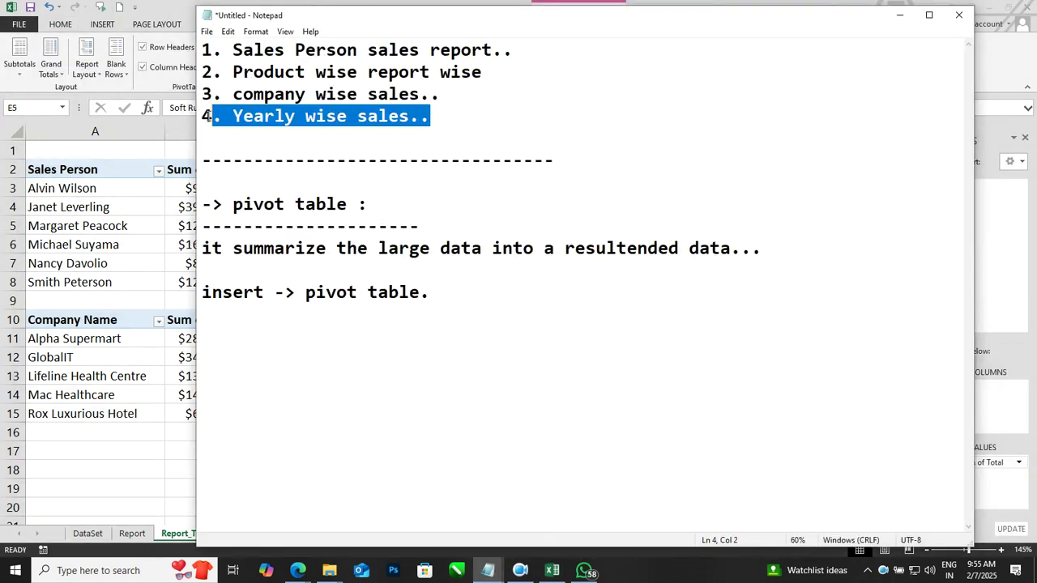
click(900, 15)
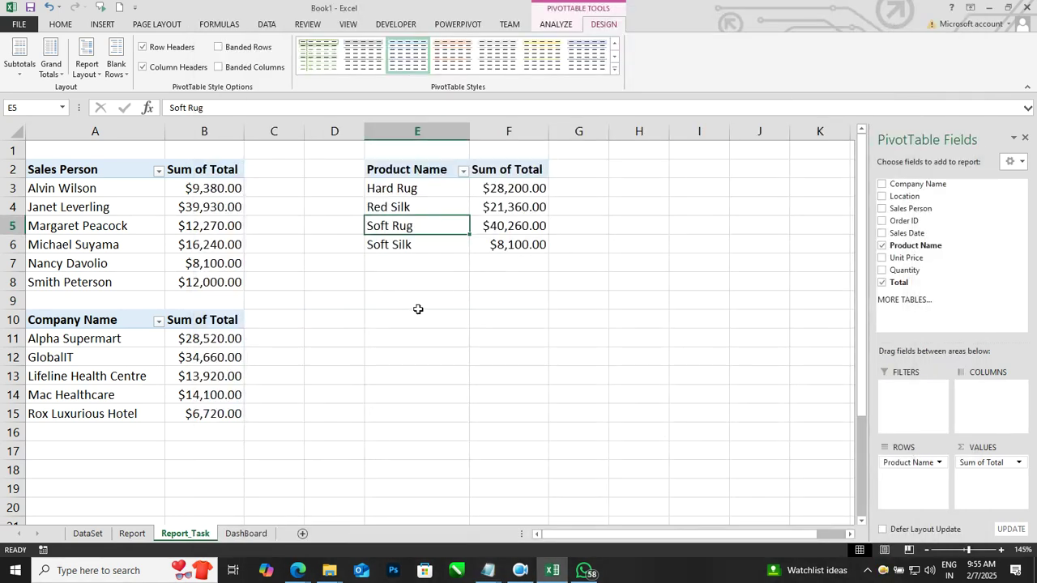
Create a pivot table from the whole DataSet table, A1:I35, at cell E10 of the Report_Task sheet.
click(417, 318)
click(88, 533)
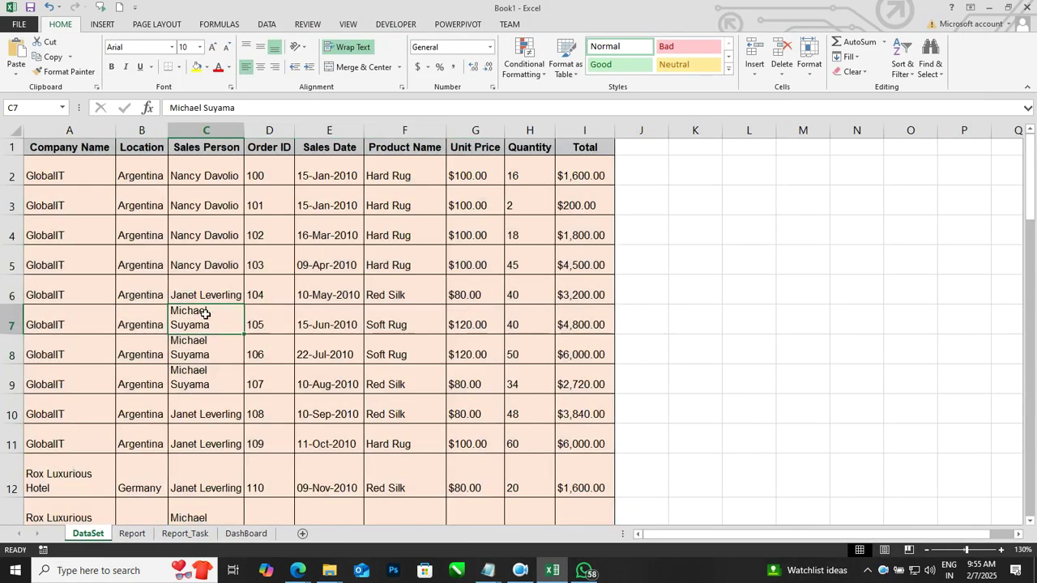
key(ctrl+a)
click(102, 24)
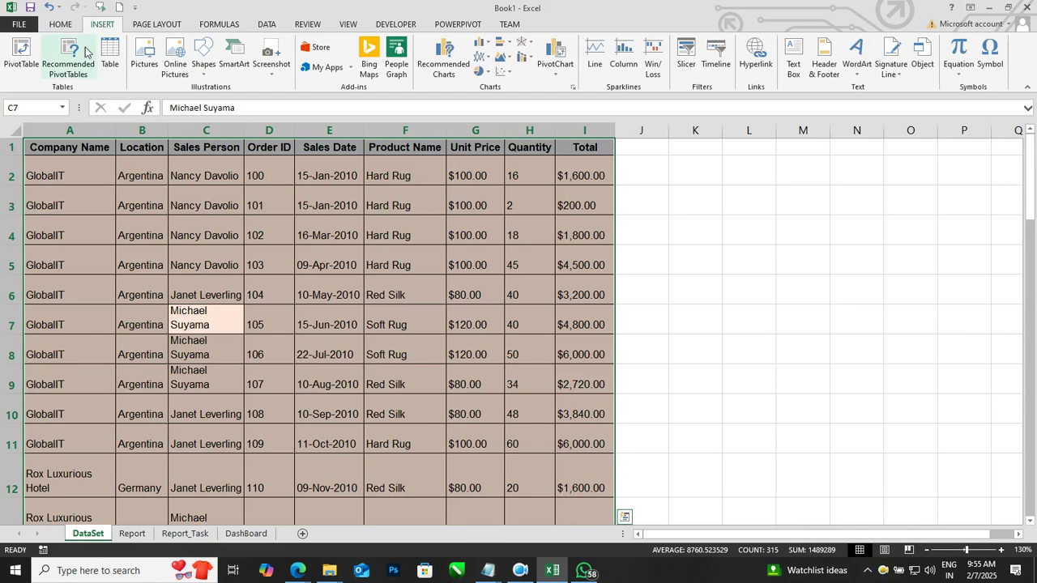
click(22, 53)
click(603, 290)
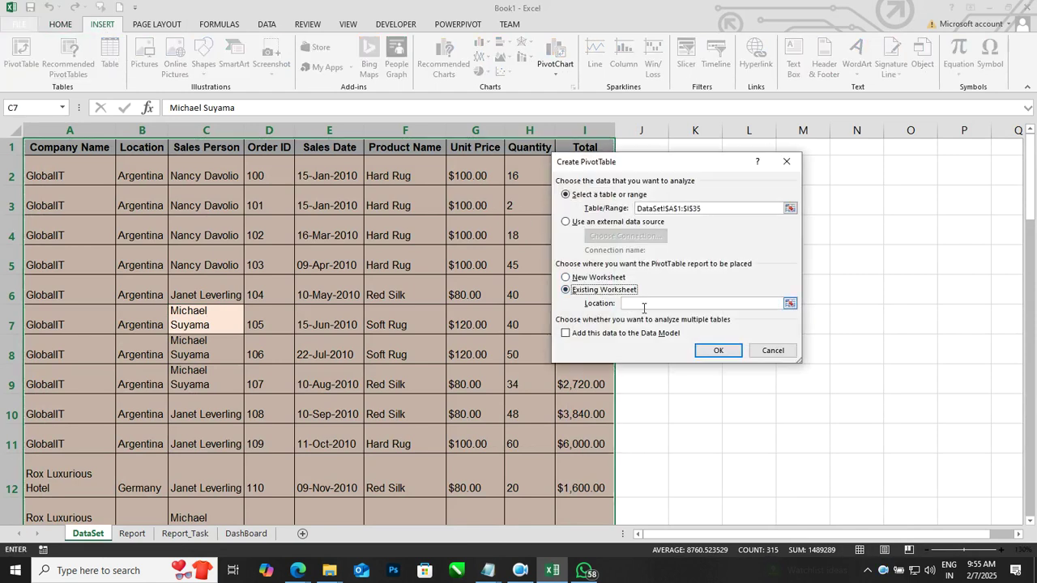
click(185, 533)
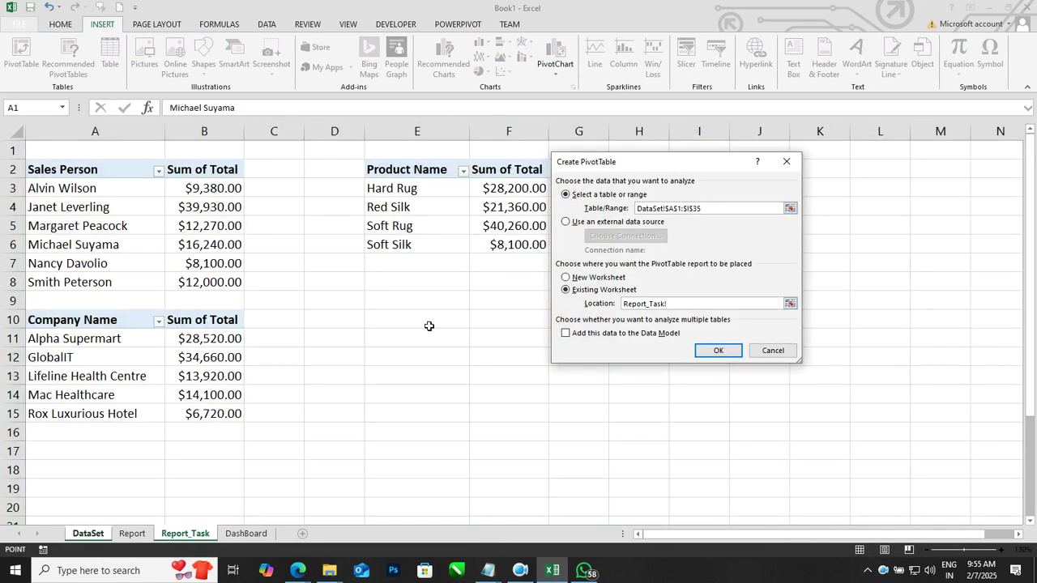
click(410, 319)
click(718, 350)
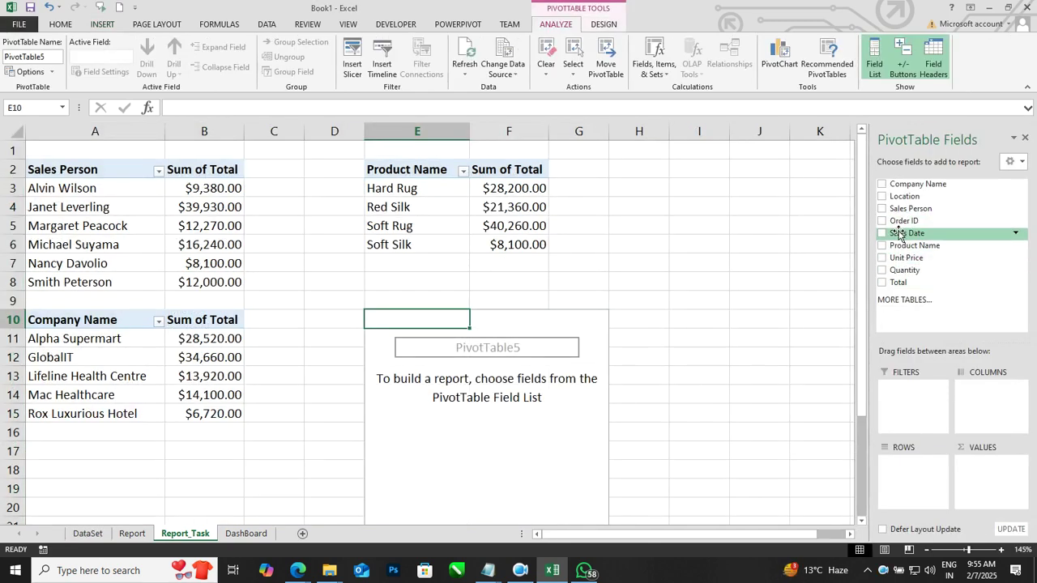
Add Sales Date as rows and Sum of Total as values to the pivot table at E10.
drag(900, 236, 920, 479)
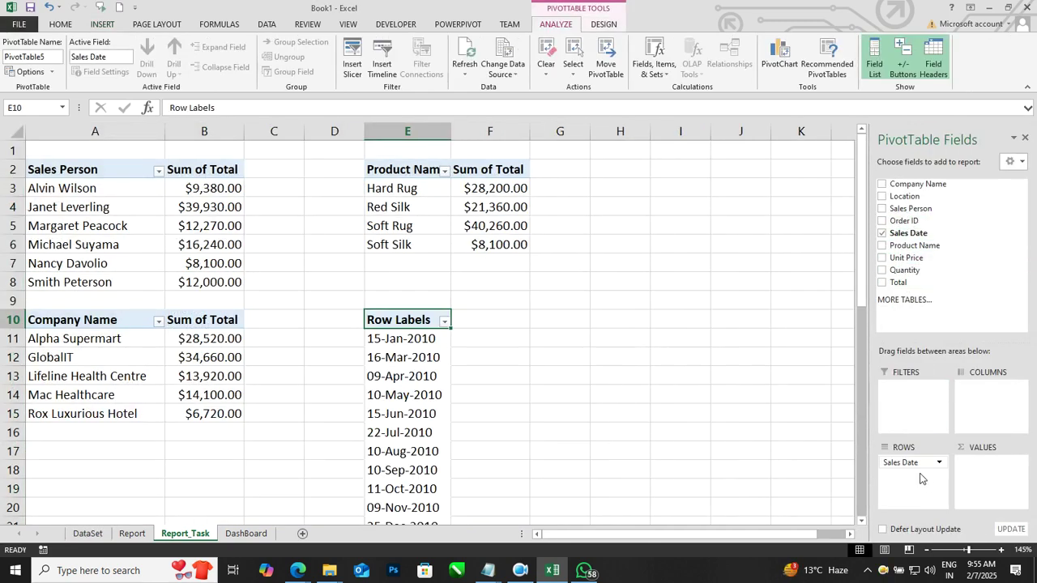
drag(899, 283, 1003, 485)
click(426, 373)
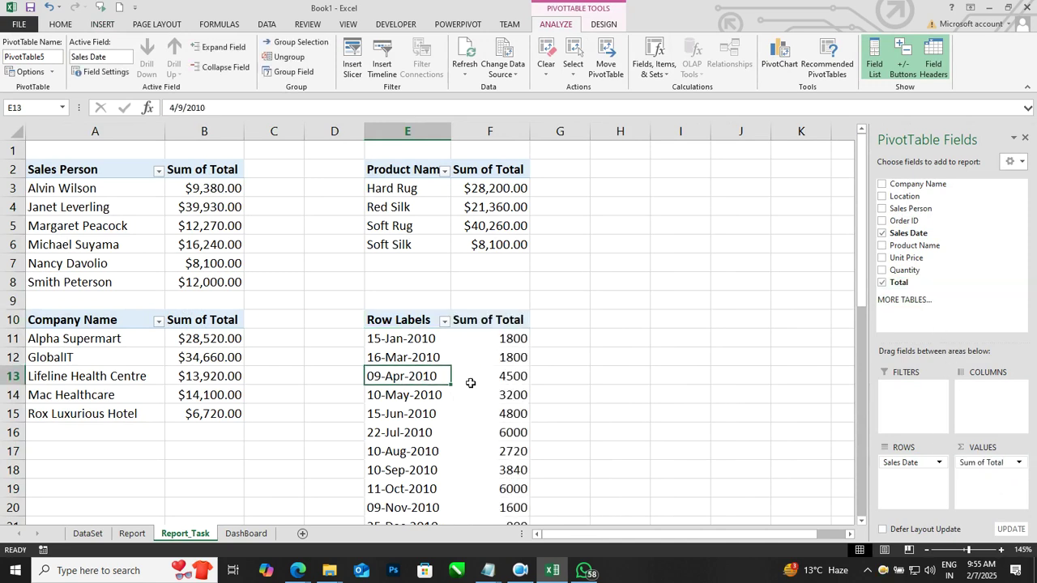
click(500, 379)
scroll(502, 387, down, 3)
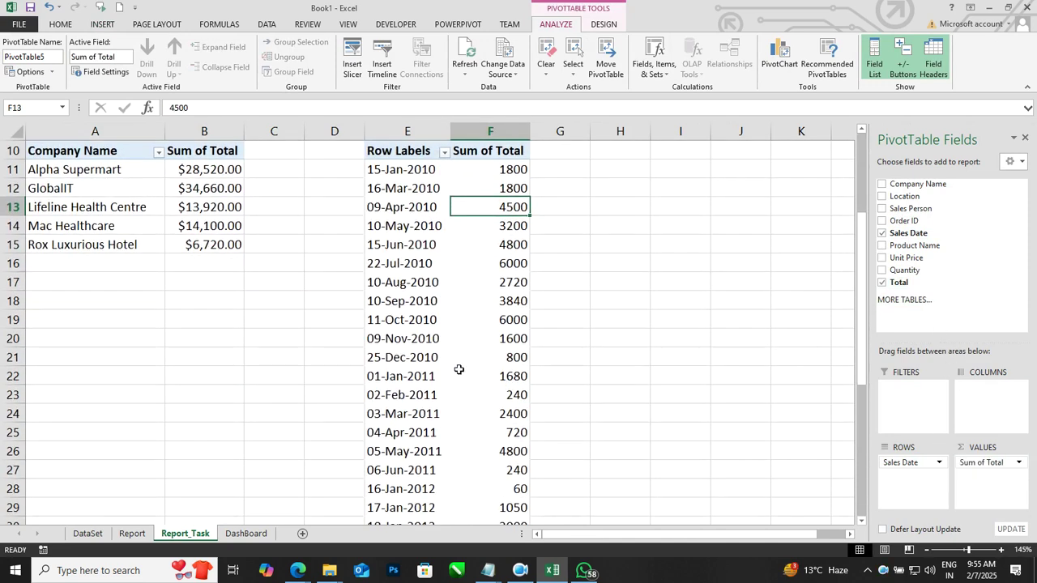
click(413, 345)
scroll(389, 303, up, 2)
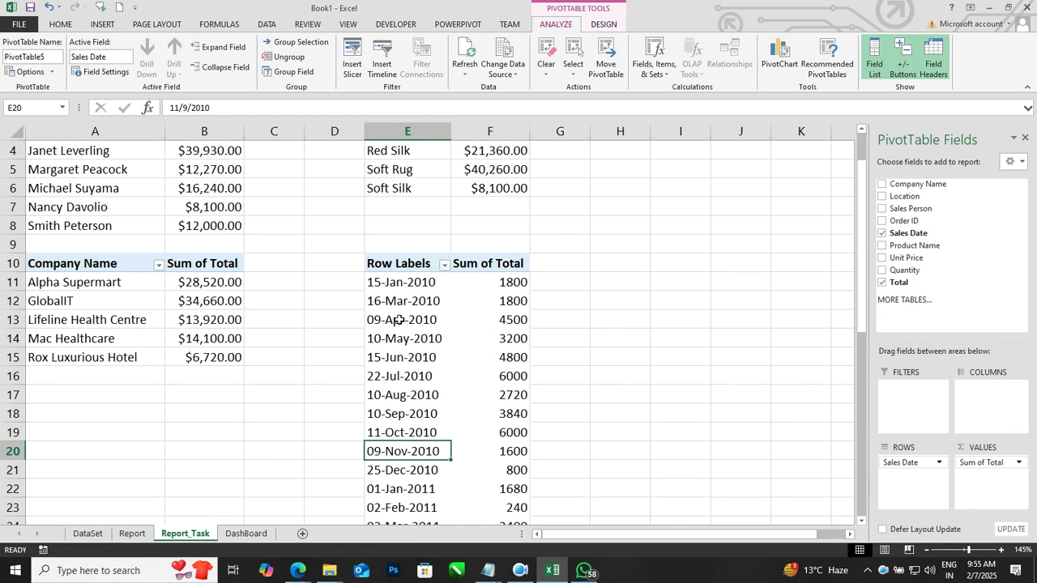
click(400, 320)
Format the Sum of Total values in the E10 pivot table as Number with two decimal places and a thousands separator.
click(489, 280)
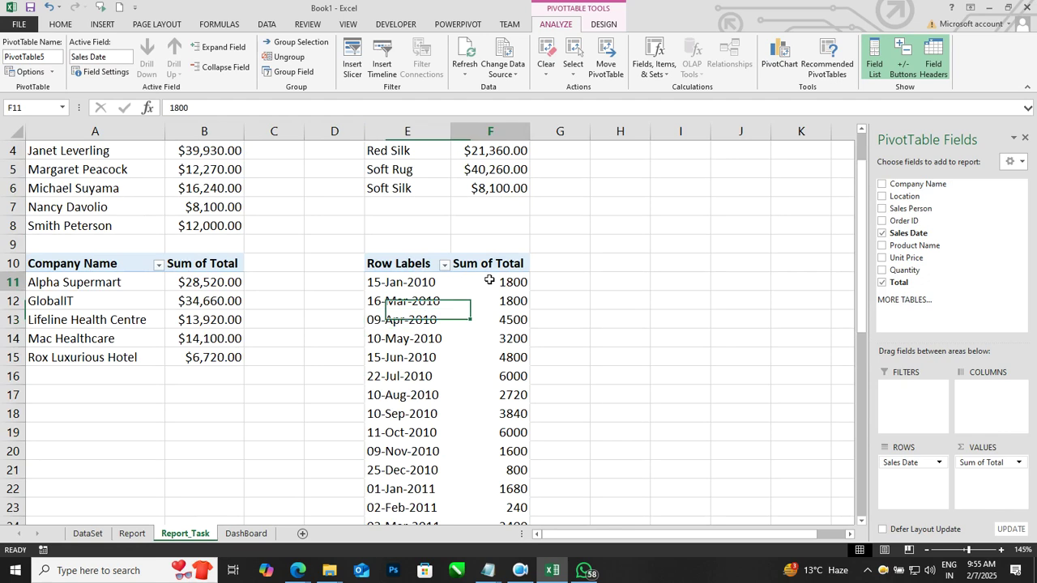
right_click(489, 279)
click(528, 319)
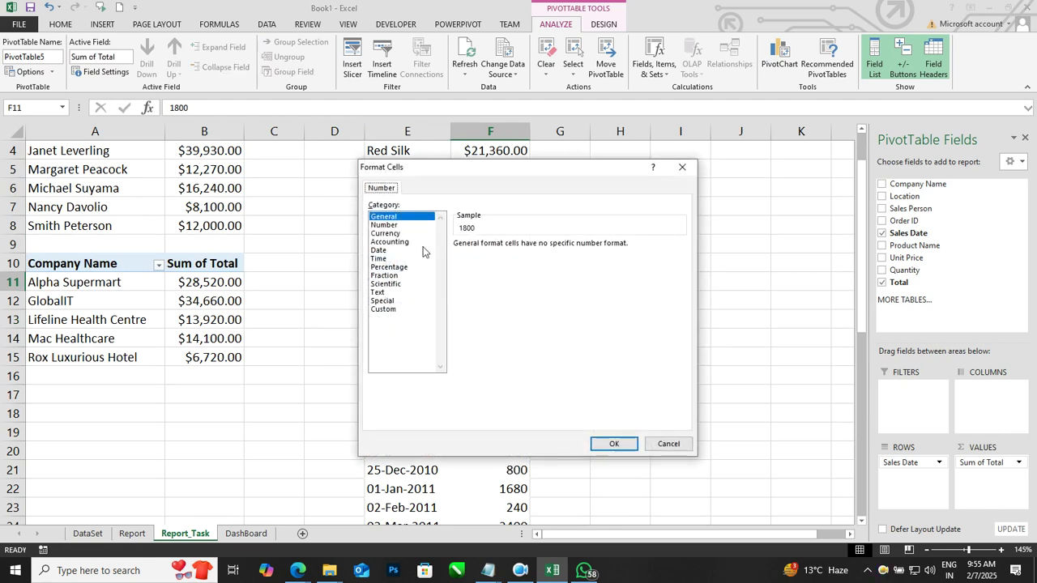
click(389, 226)
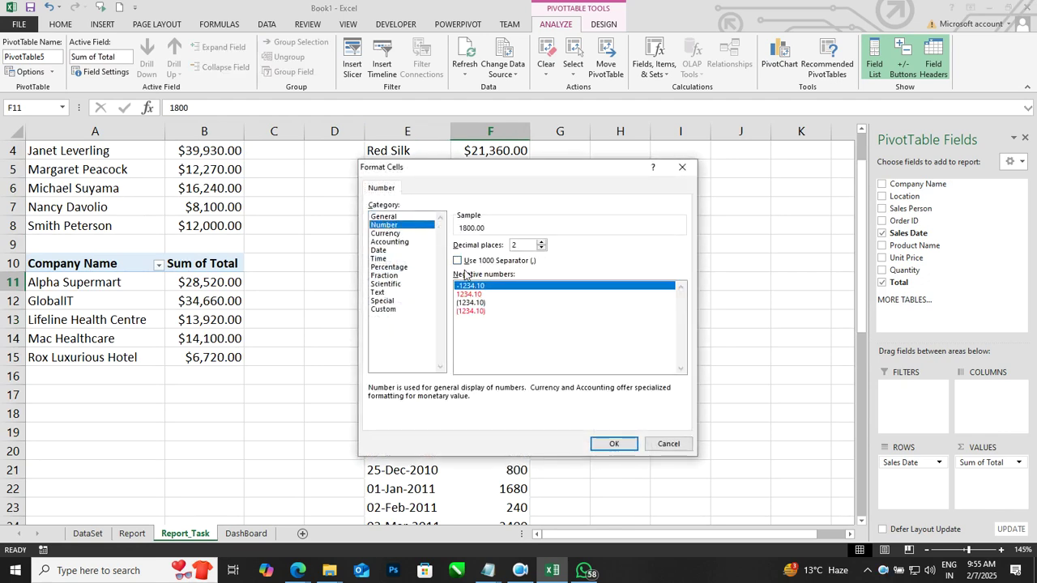
click(459, 261)
click(614, 442)
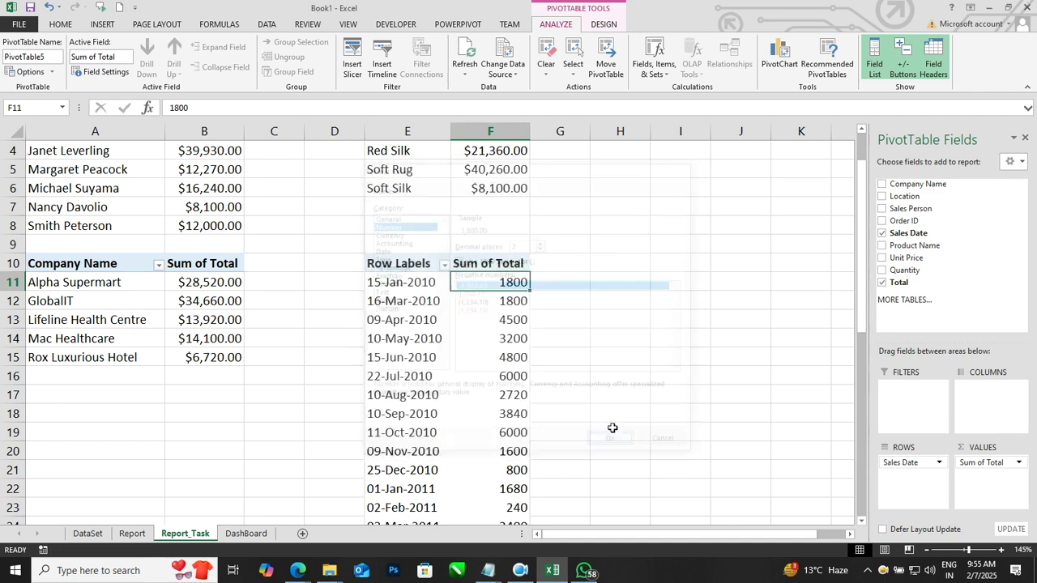
Format the Sum of Total values in the E10 pivot table as Currency with the $ symbol and two decimal places.
right_click(480, 282)
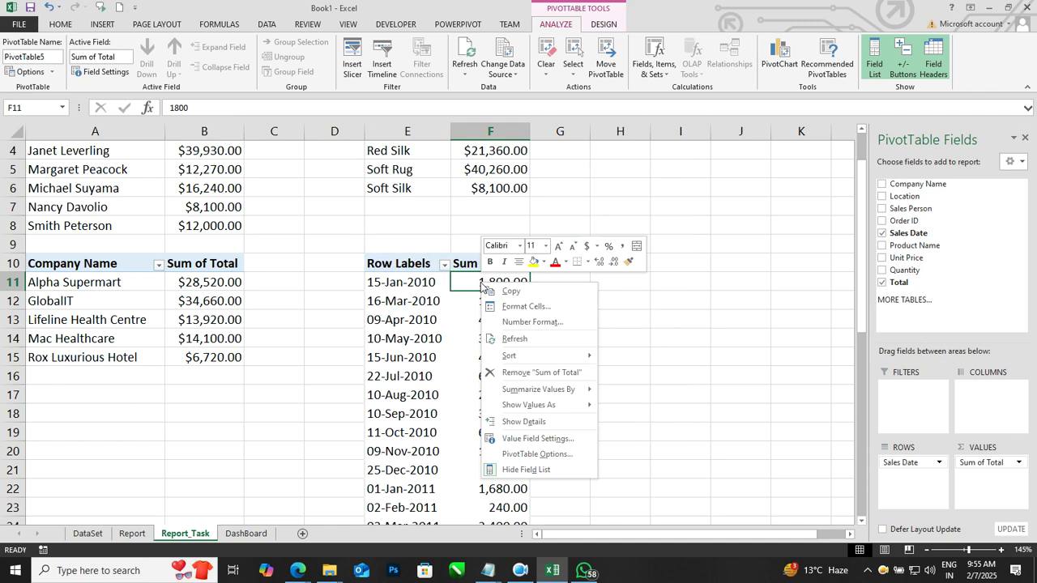
click(523, 323)
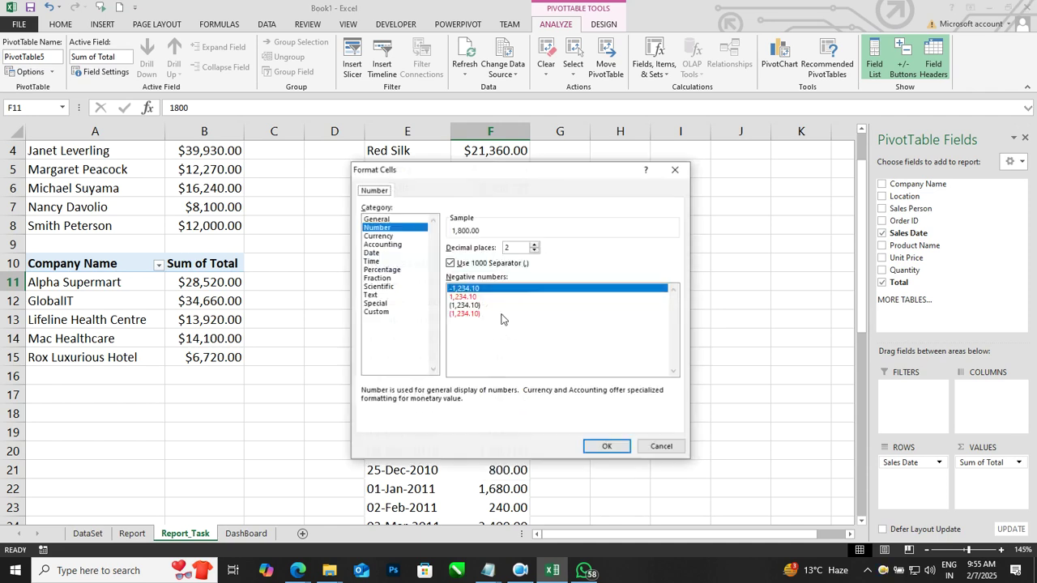
click(388, 236)
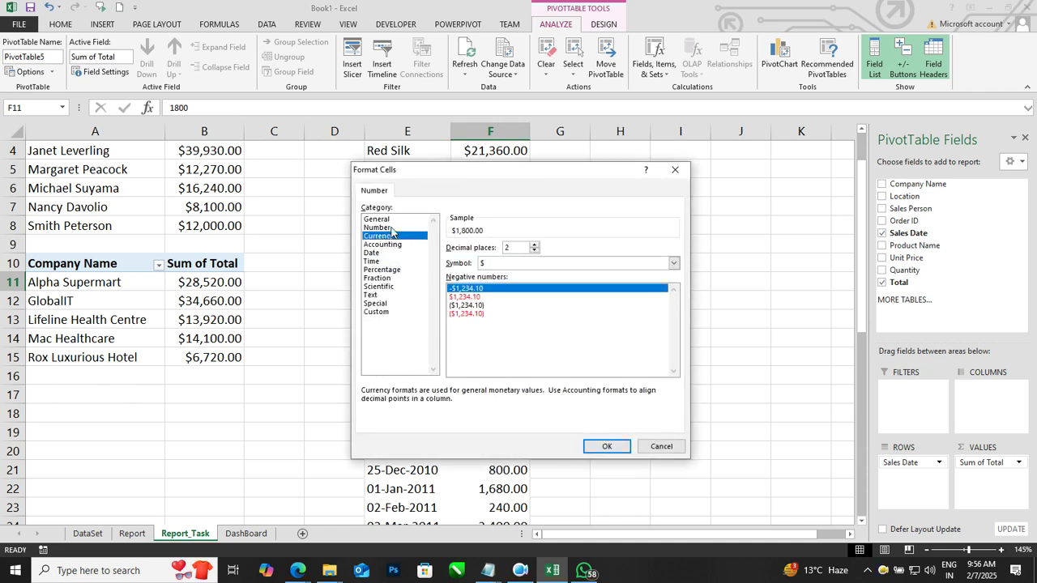
click(392, 228)
click(395, 235)
click(597, 448)
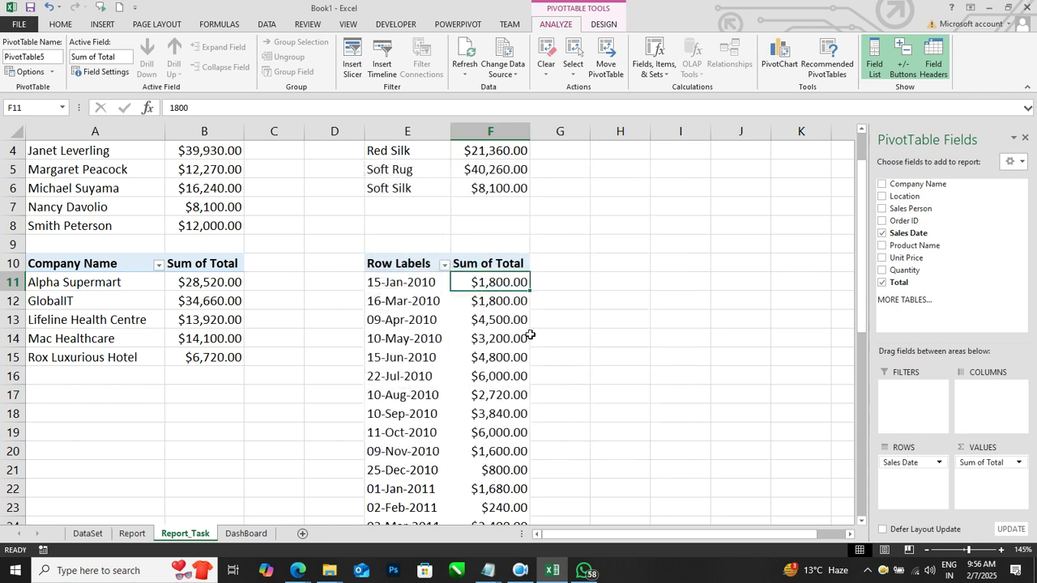
Examine the daily sales dates and totals in the E10 pivot table down to its grand total row.
click(508, 321)
click(501, 372)
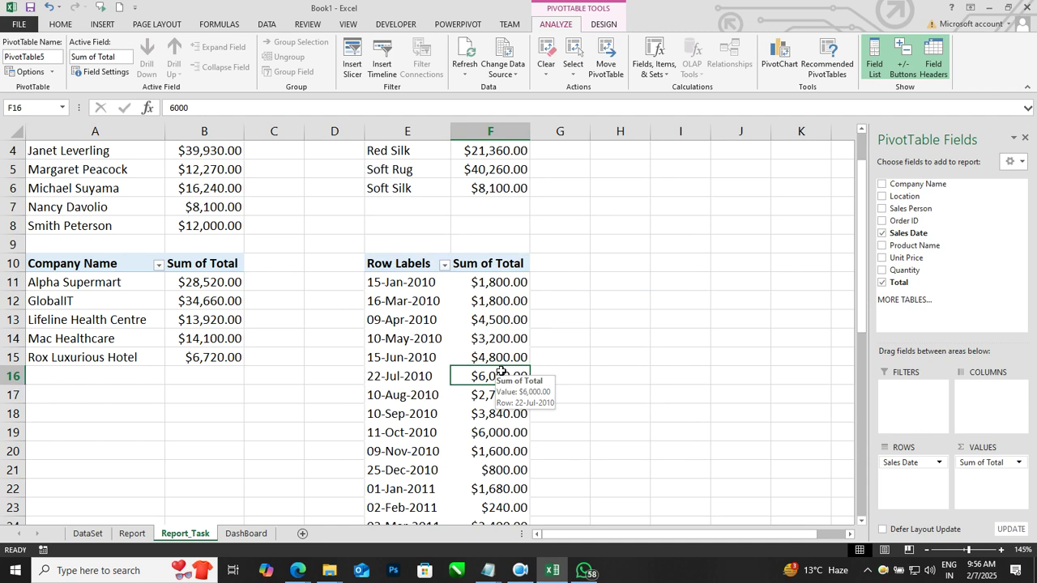
mouse_move(526, 349)
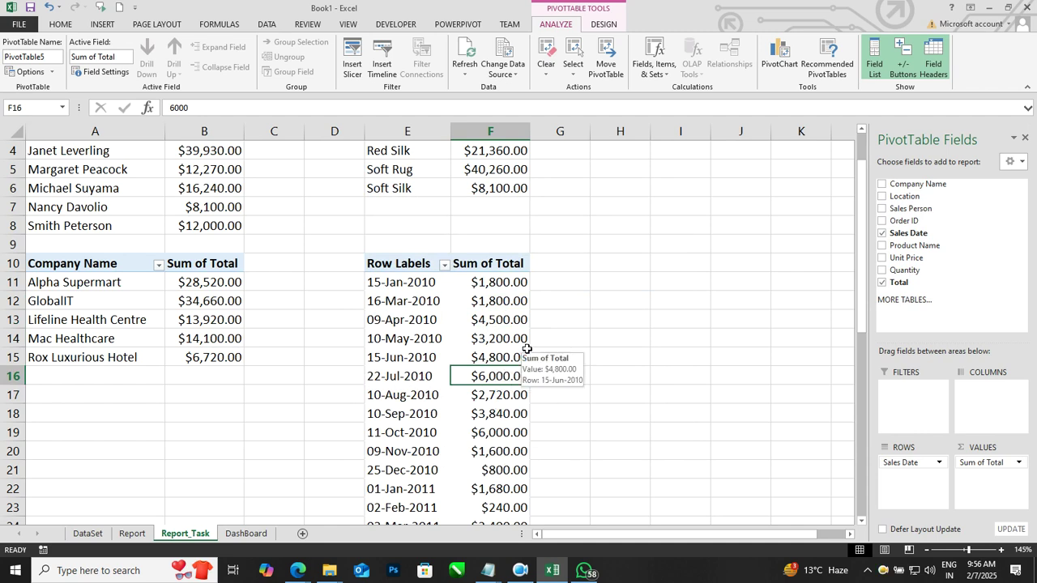
click(510, 451)
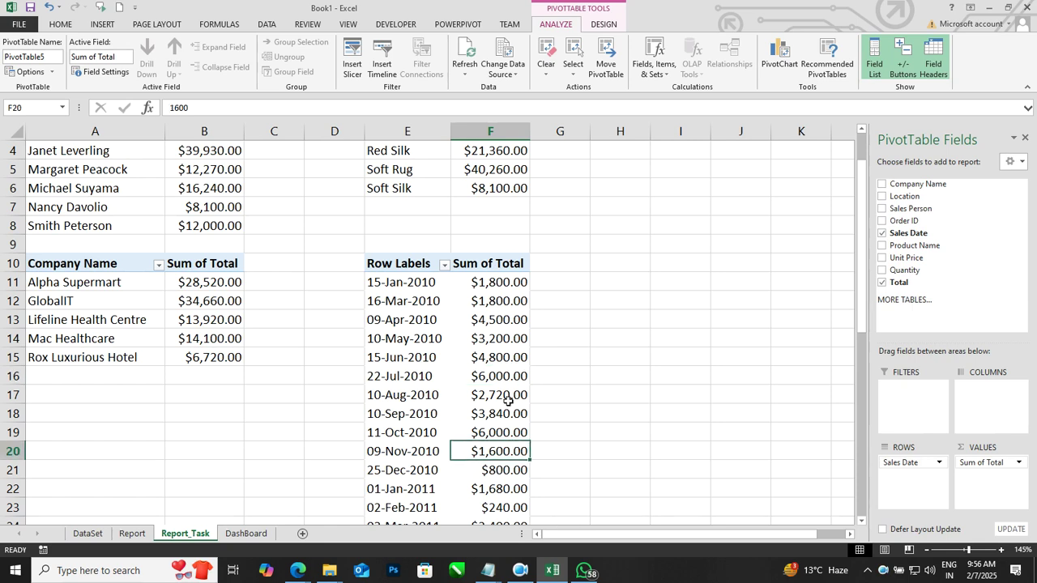
click(514, 339)
scroll(517, 336, up, 1)
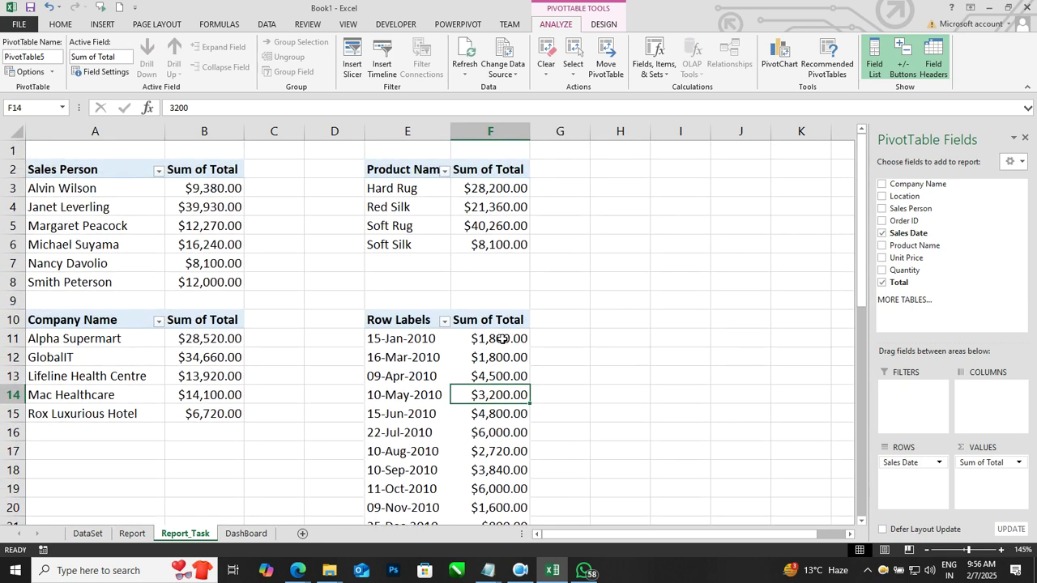
click(505, 332)
scroll(504, 338, down, 1)
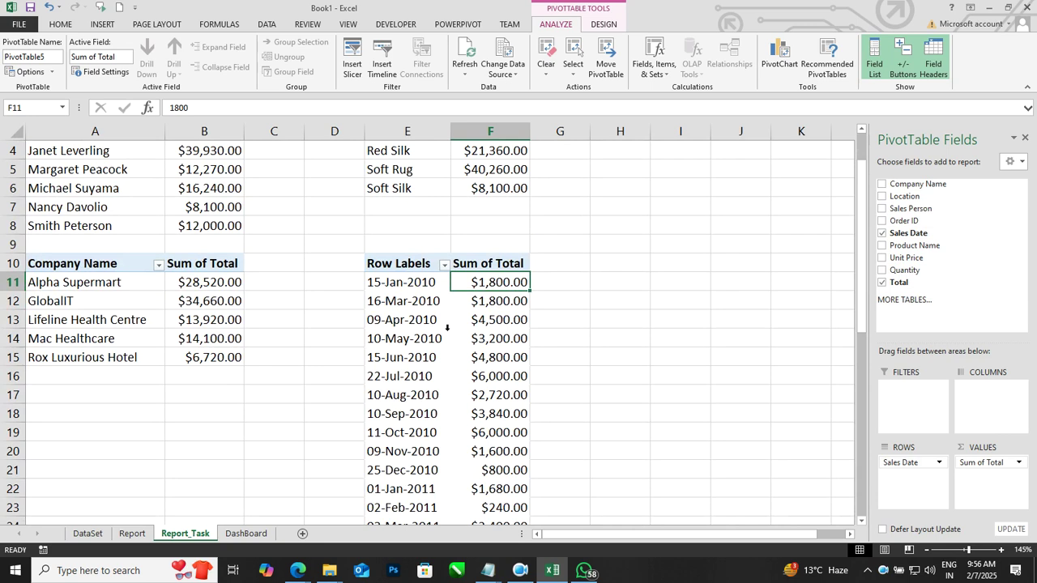
click(497, 336)
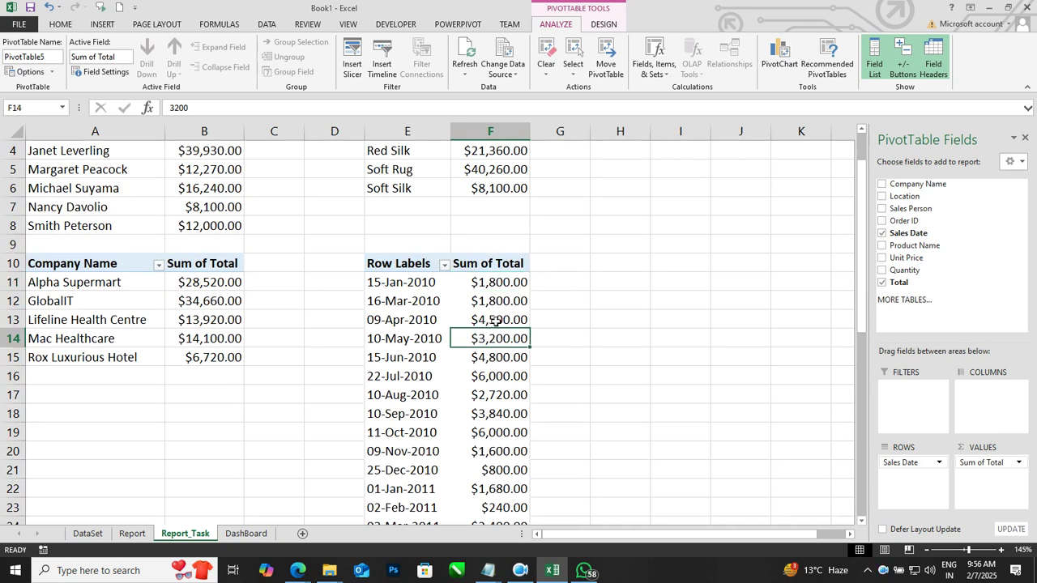
scroll(429, 312, down, 9)
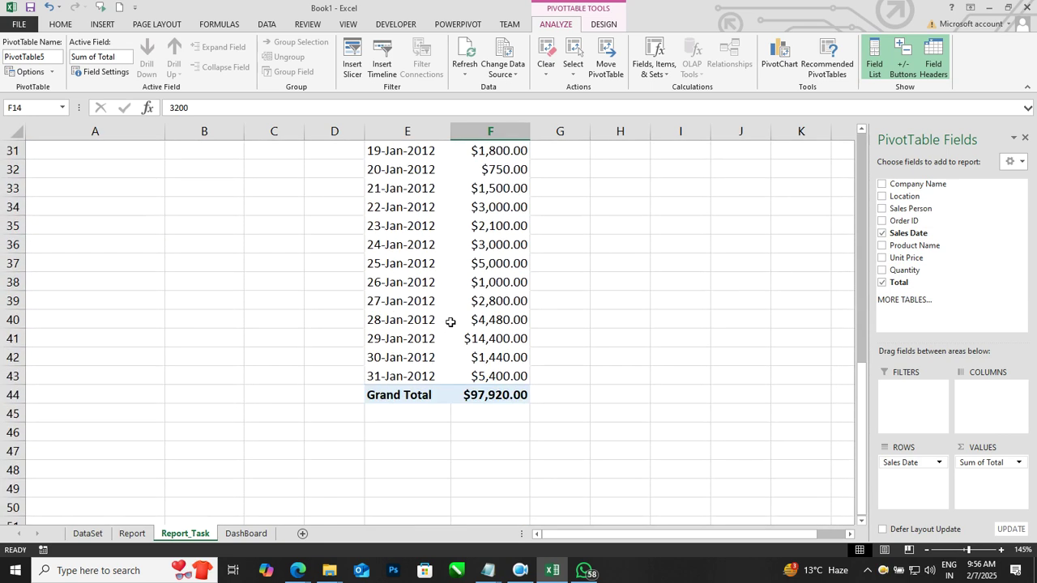
scroll(454, 322, up, 5)
scroll(454, 323, up, 5)
key(Up)
key(Up)
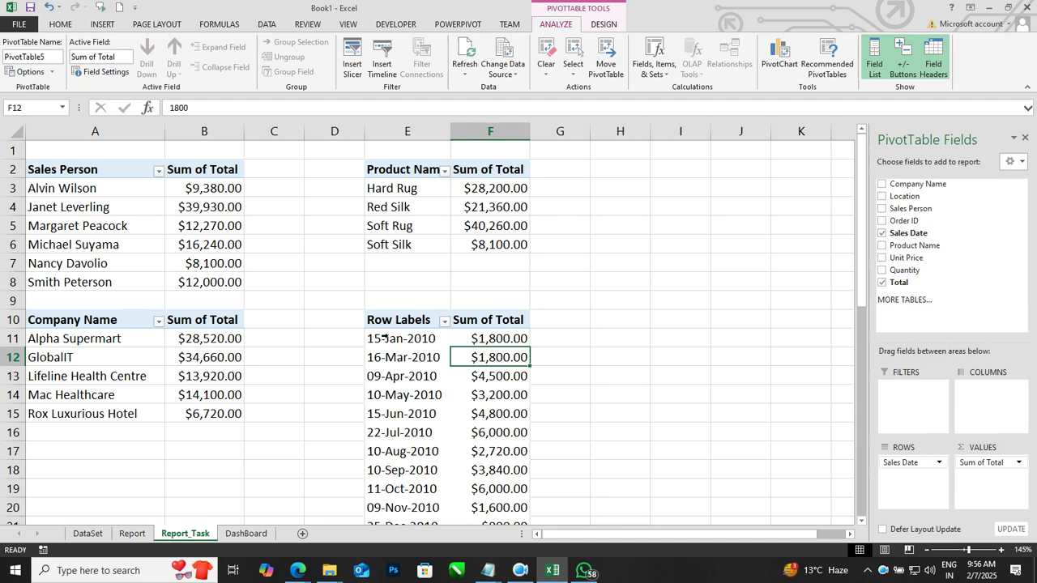
Show the E10 pivot table in tabular form and select a date in its Sales Date column.
click(603, 23)
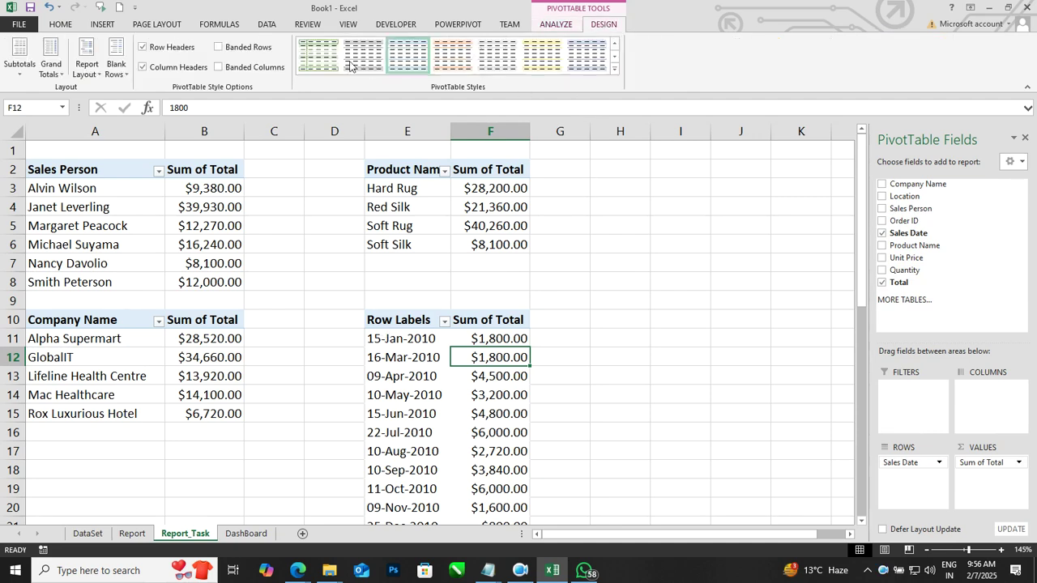
click(42, 68)
click(85, 68)
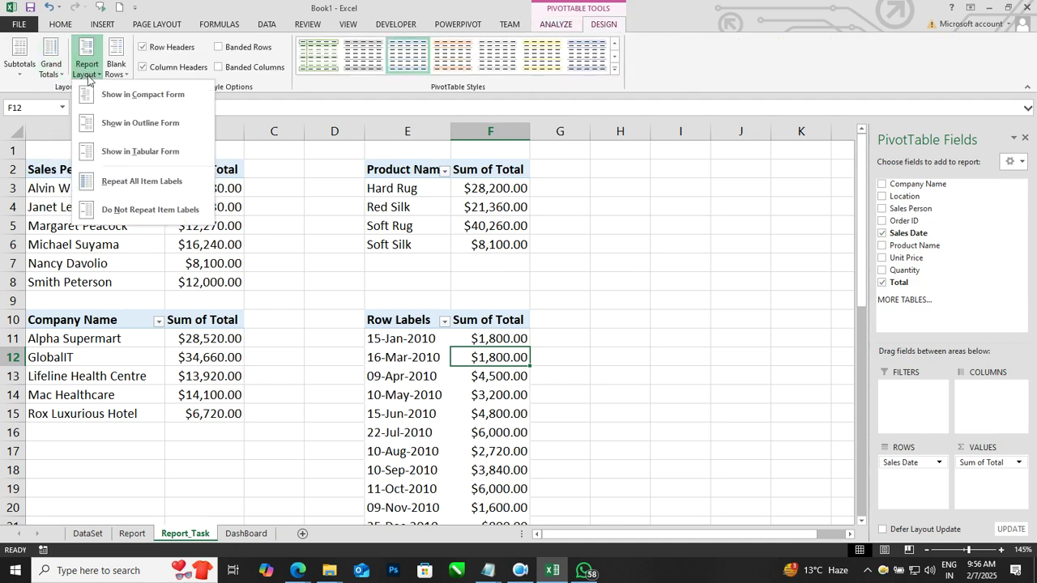
click(112, 138)
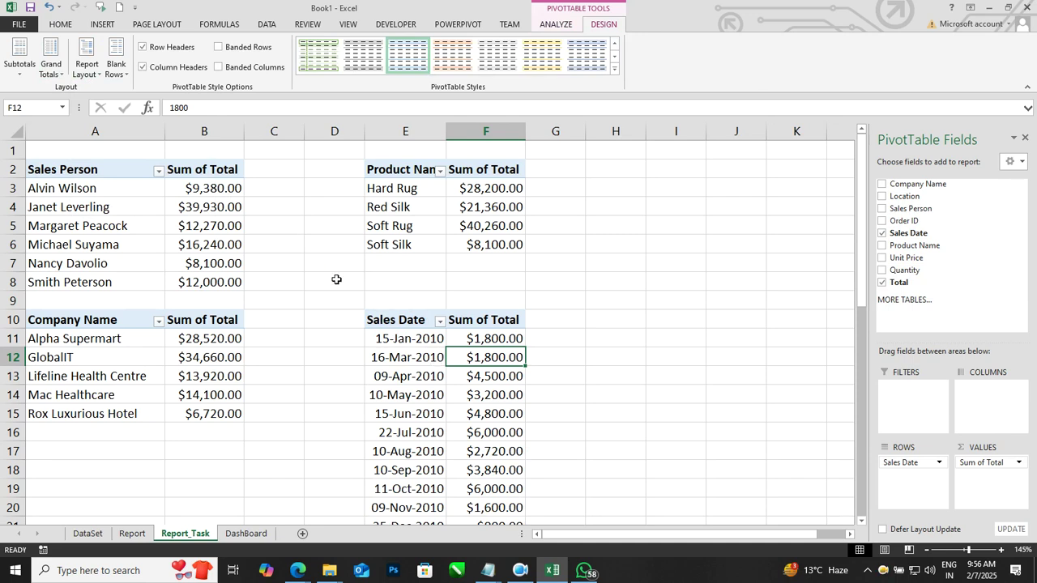
click(400, 359)
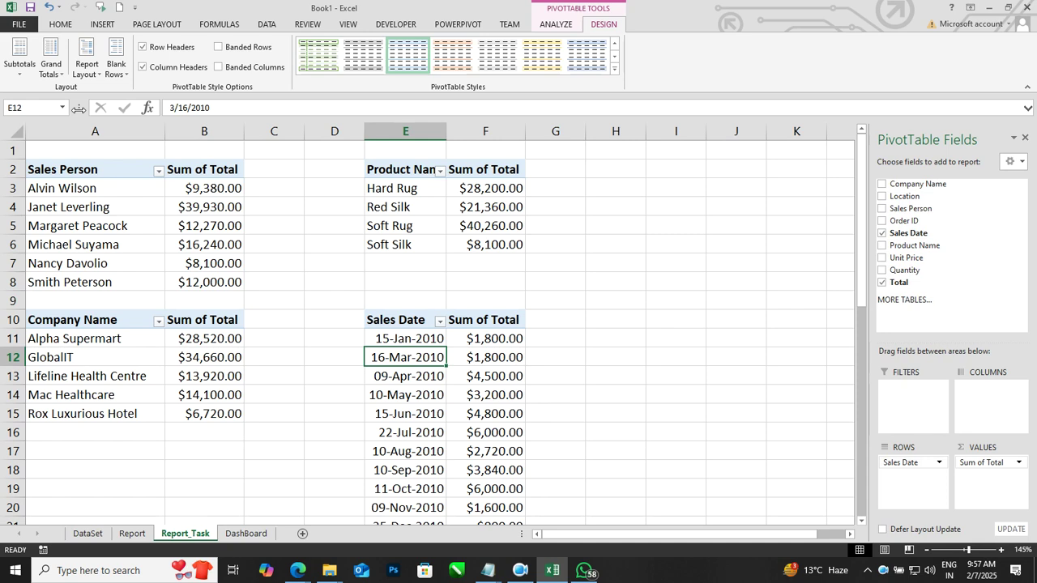
click(414, 376)
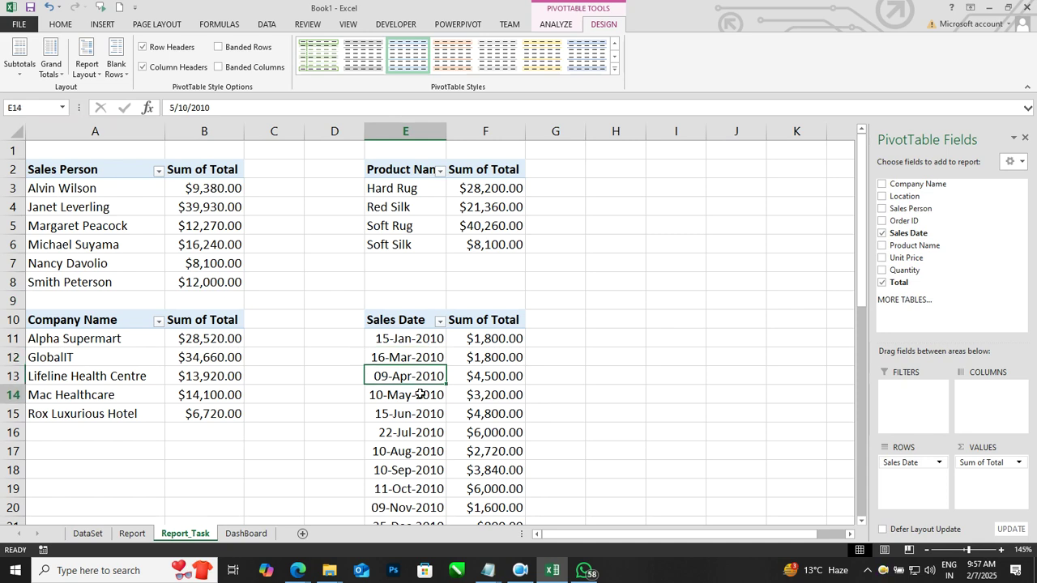
Turn off grand totals for rows and columns in the Sales Date PivotTable.
click(412, 394)
scroll(421, 394, down, 2)
scroll(423, 395, down, 11)
scroll(425, 391, up, 2)
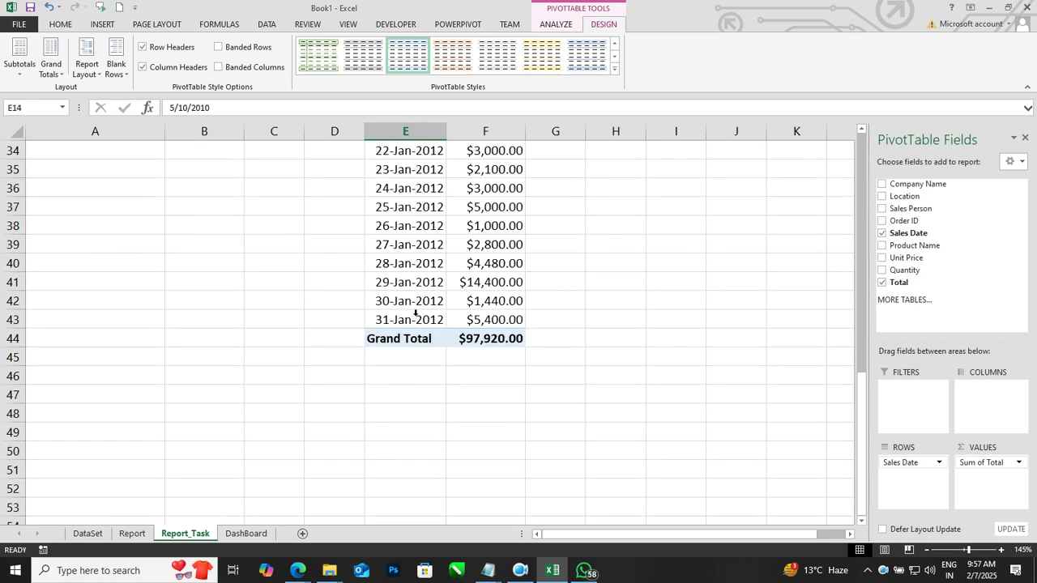
click(421, 301)
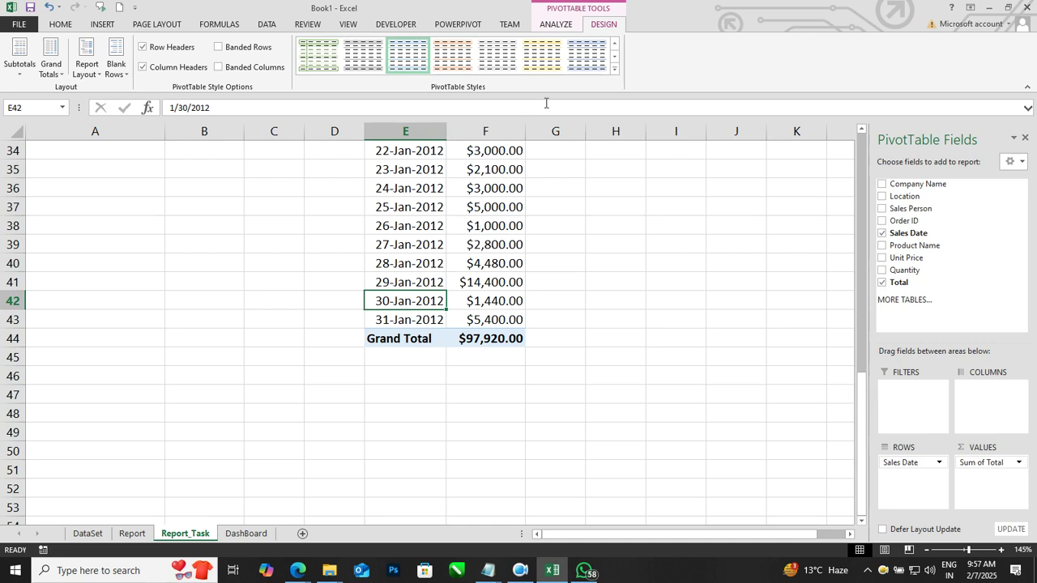
click(51, 62)
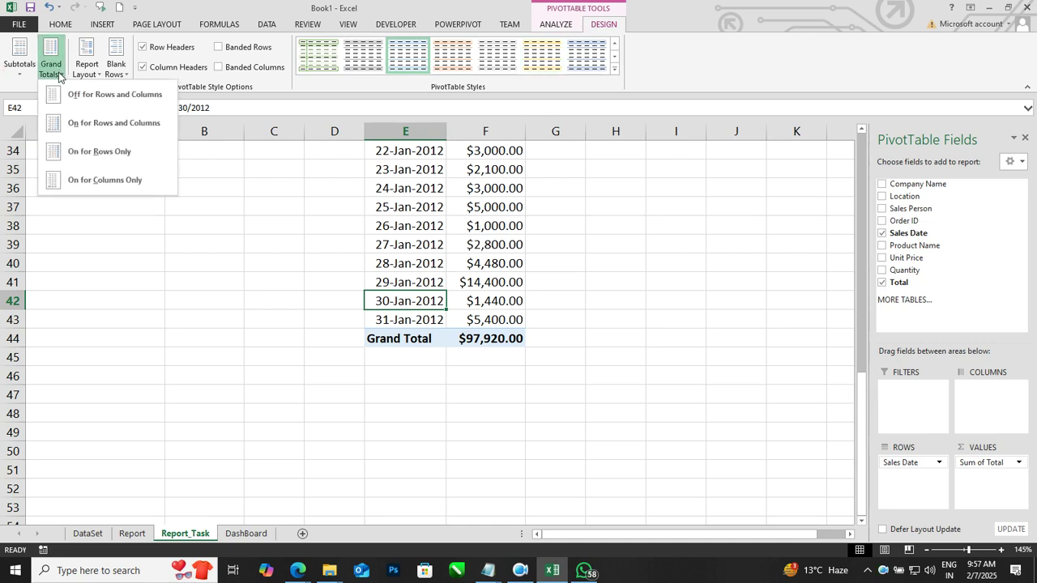
click(84, 96)
scroll(478, 272, up, 8)
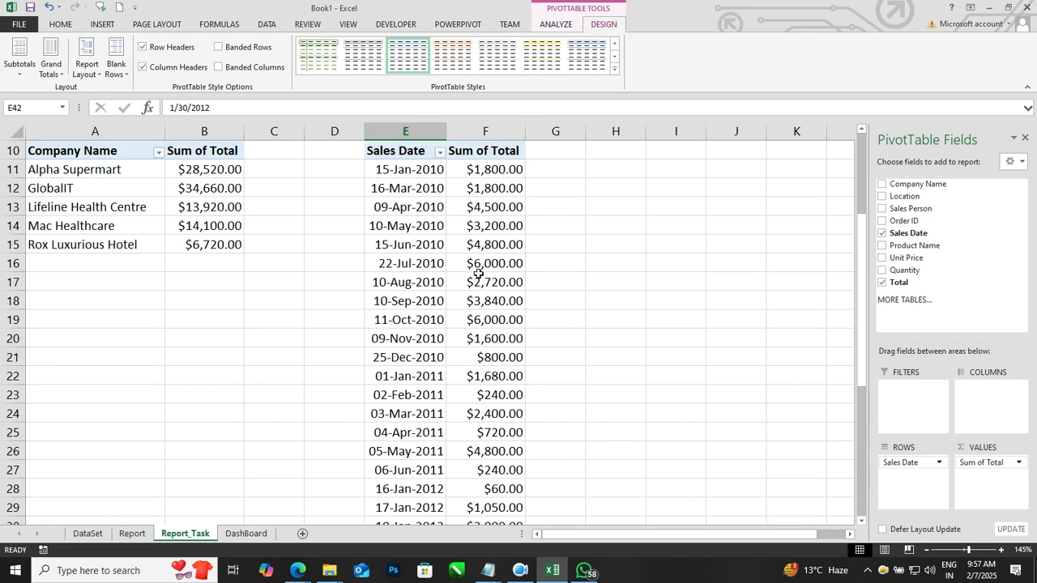
scroll(481, 273, up, 2)
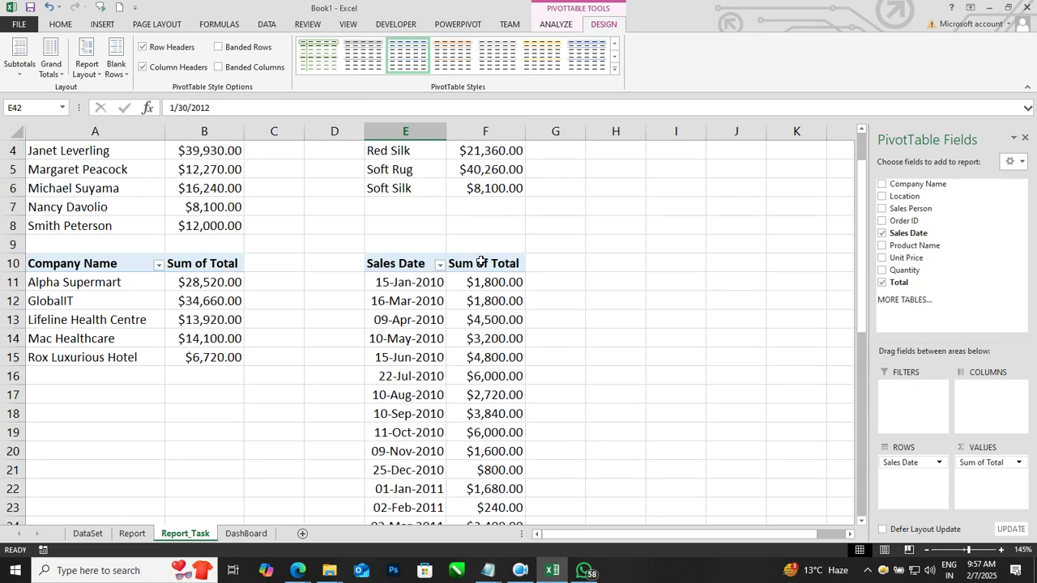
Group the Sales Date field of its PivotTable by Years only, without Months.
click(385, 301)
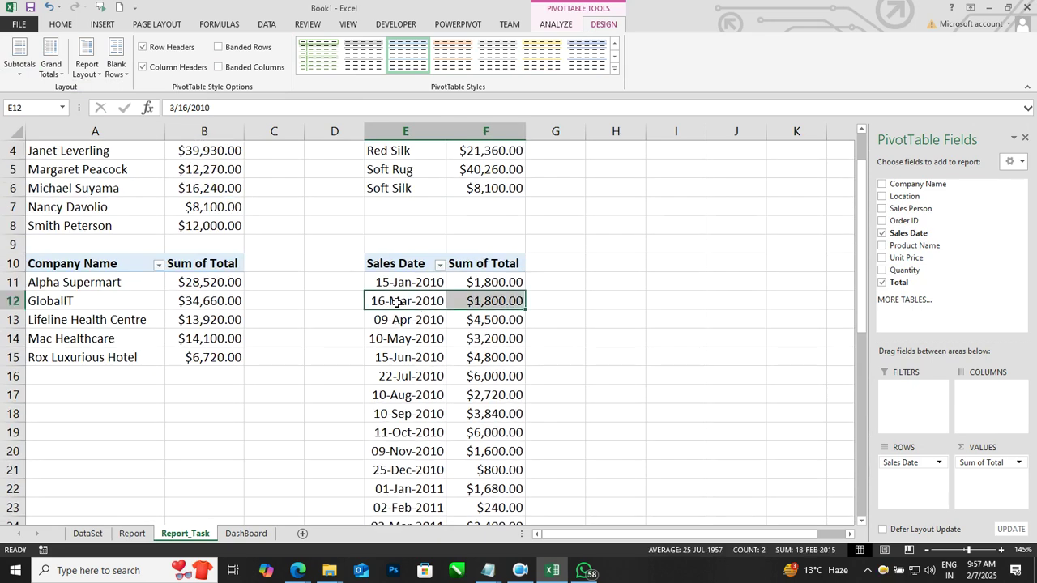
click(400, 327)
click(400, 321)
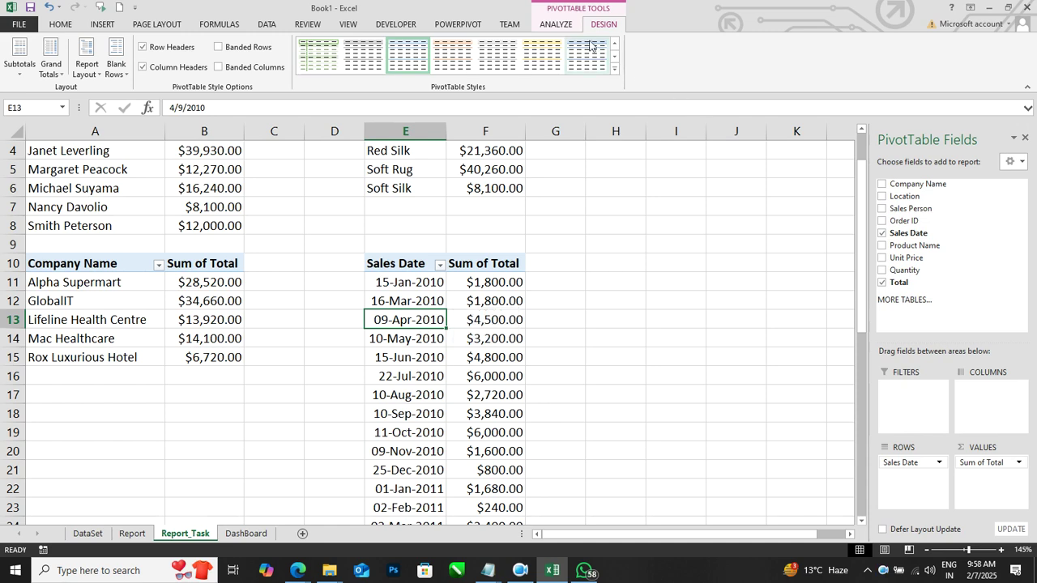
click(563, 27)
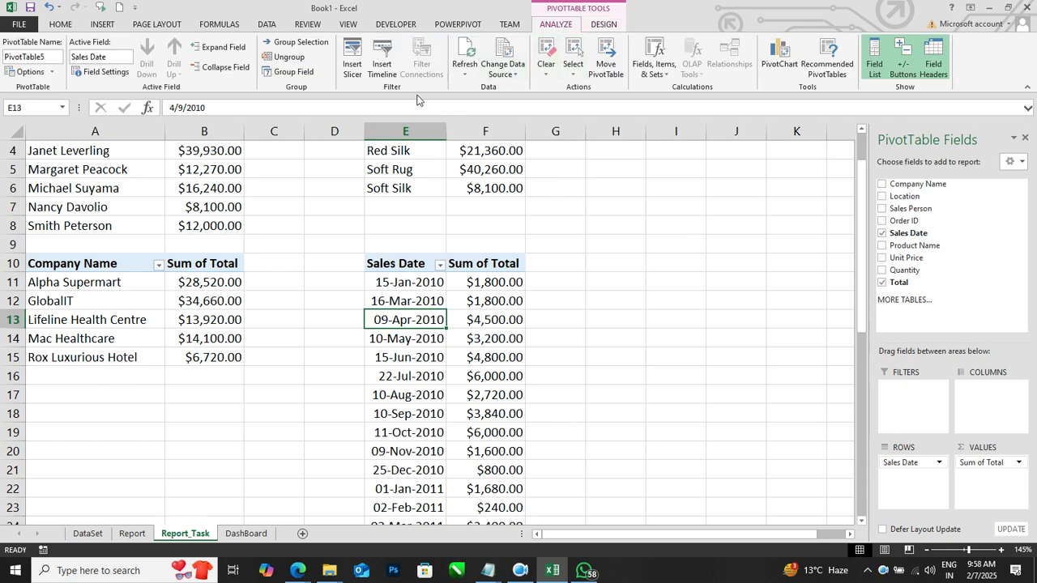
click(293, 73)
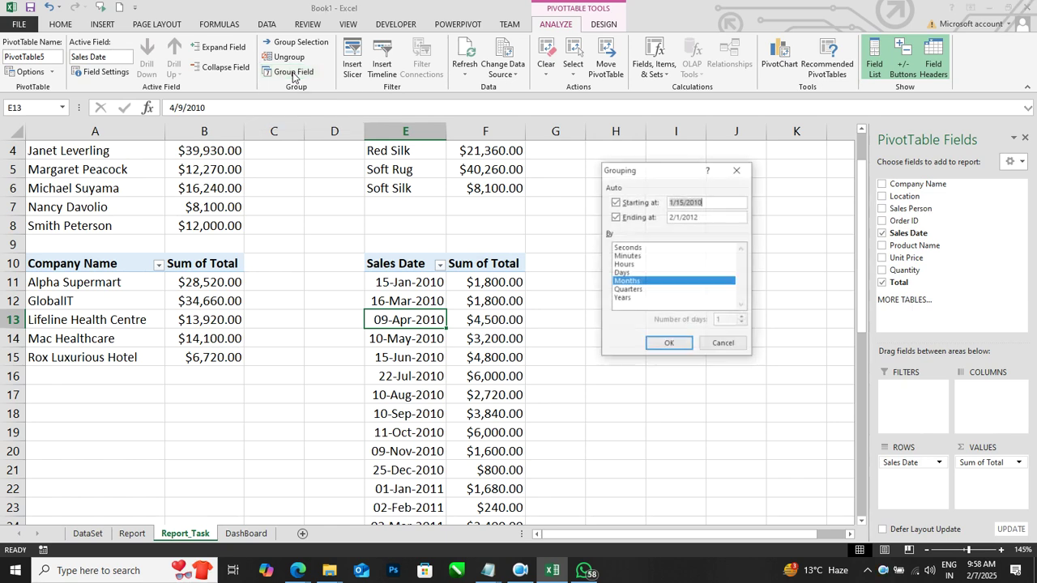
click(619, 284)
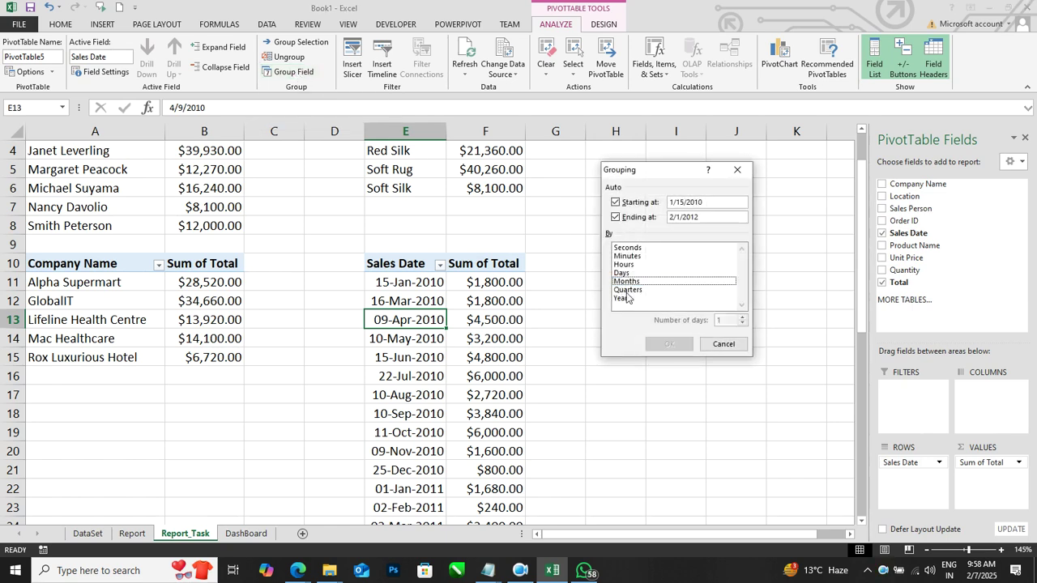
click(622, 298)
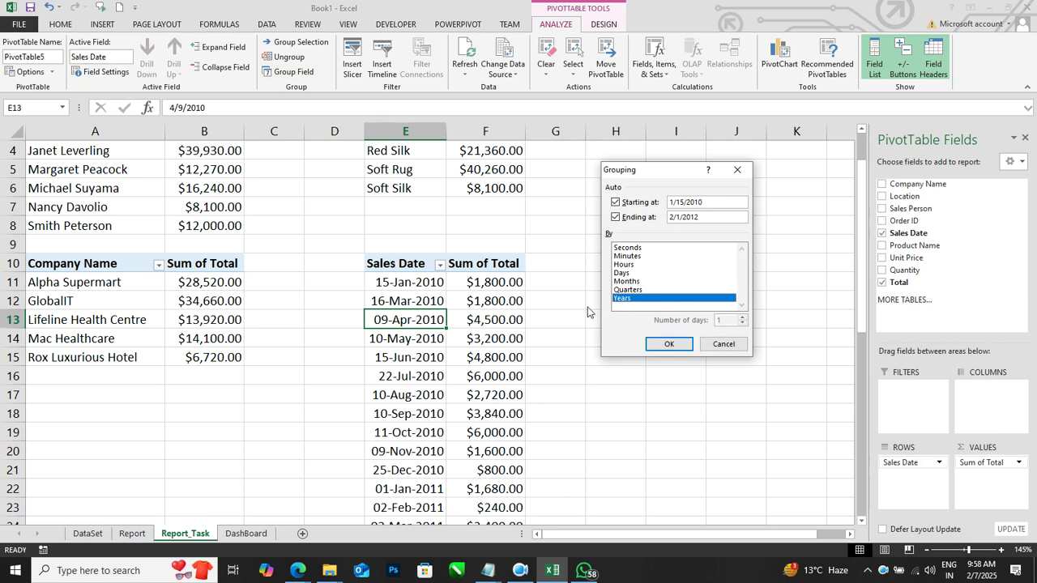
click(661, 344)
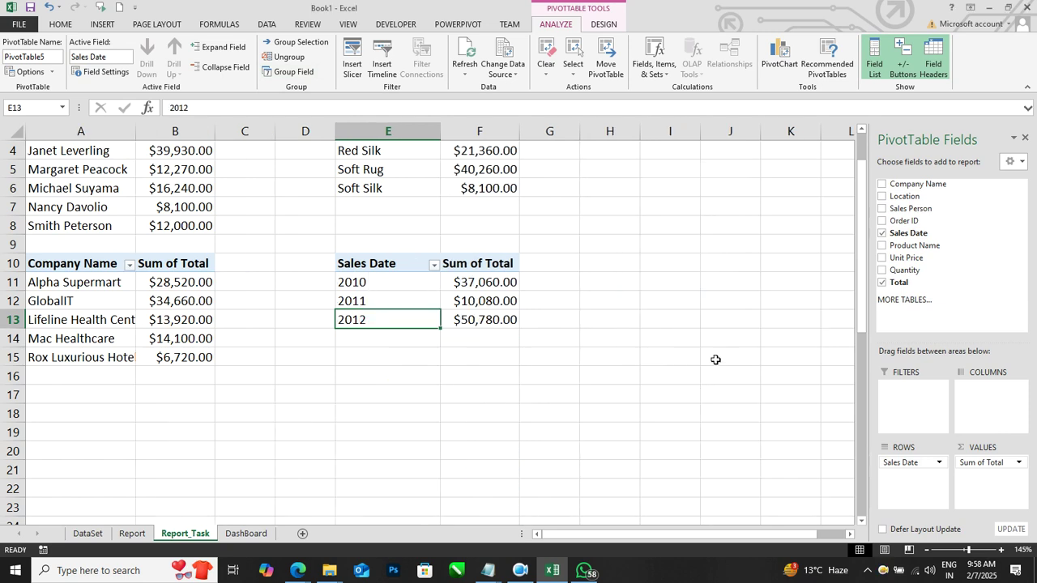
click(717, 344)
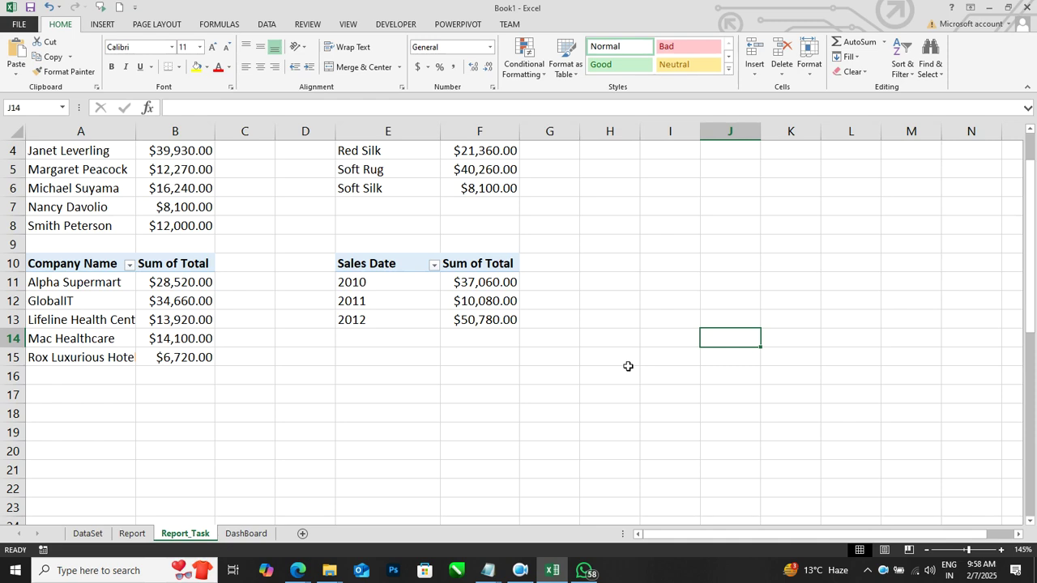
Review the yearly totals in the Sales Date PivotTable and the other summaries on the sheet.
click(403, 286)
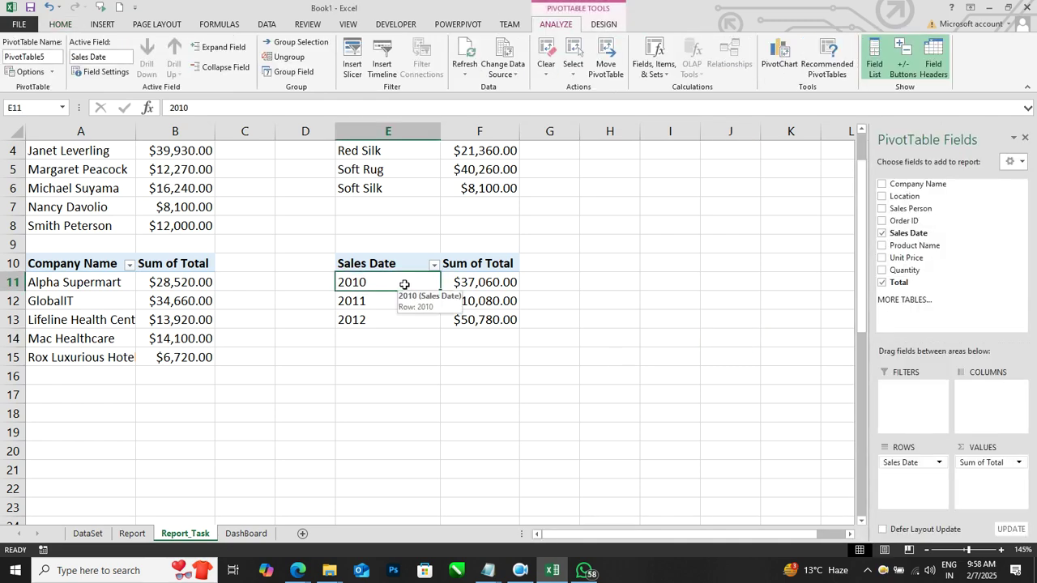
click(398, 300)
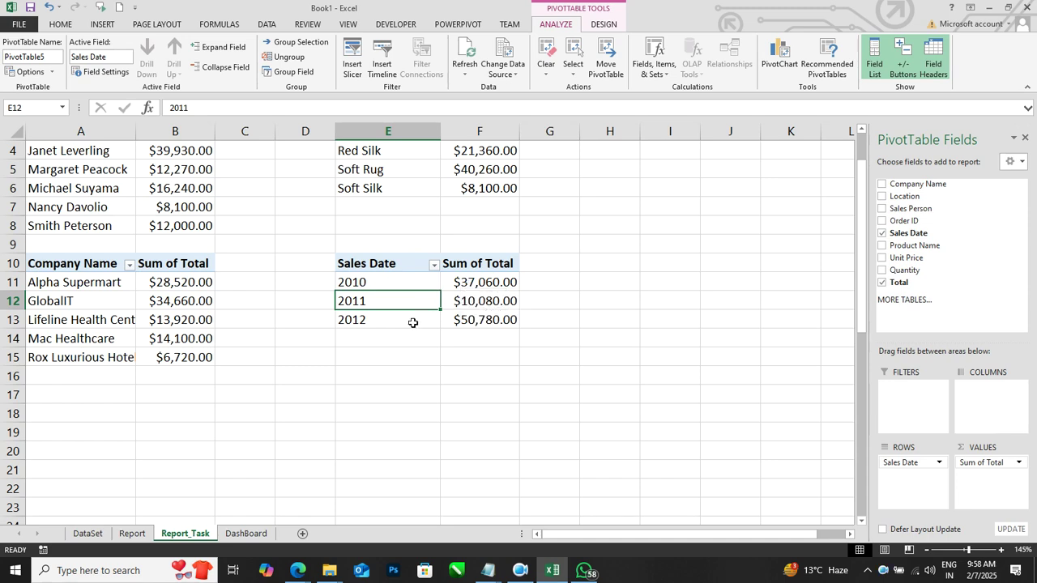
mouse_move(479, 320)
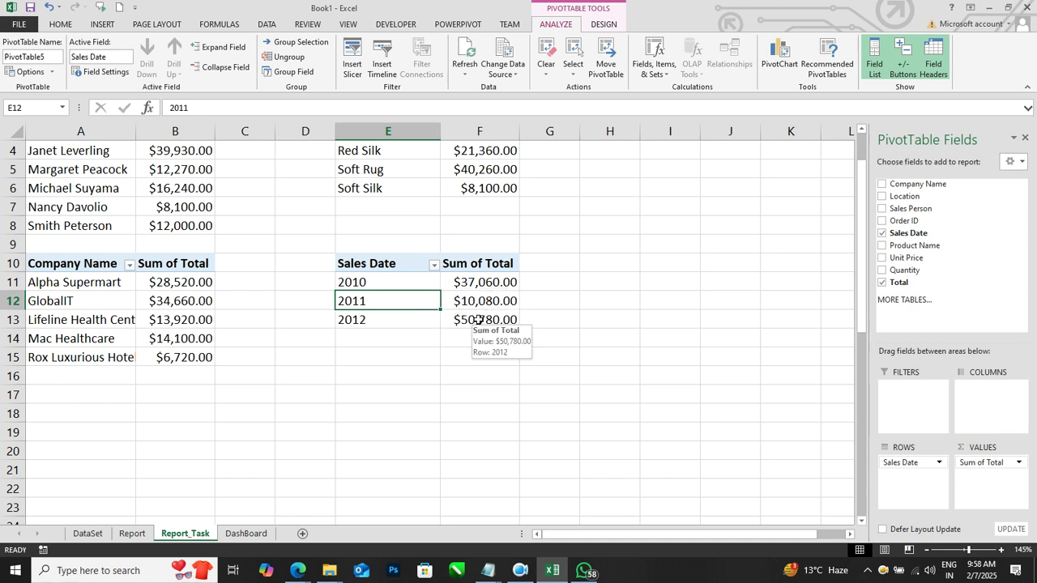
click(468, 306)
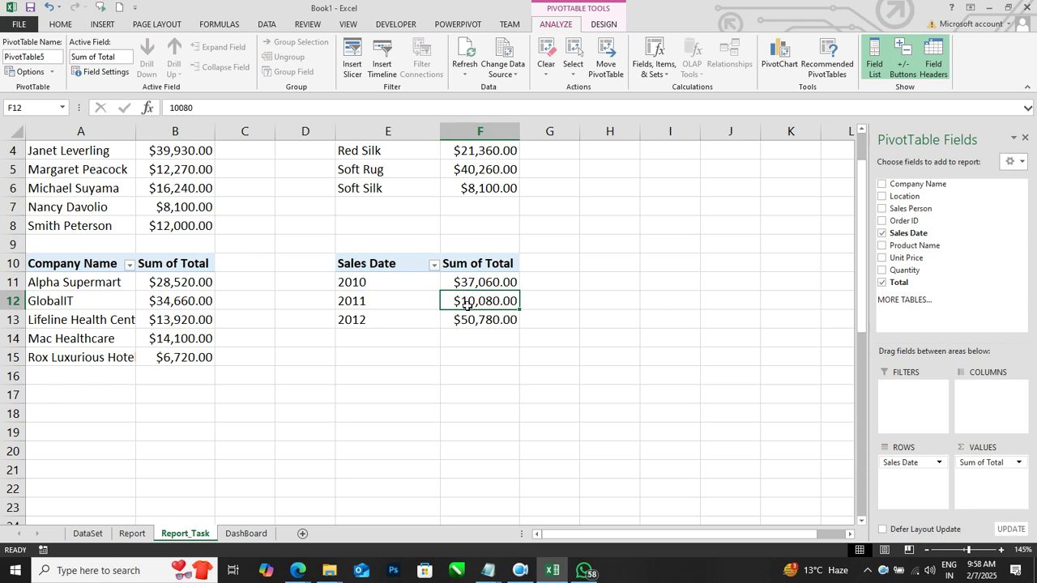
mouse_move(405, 287)
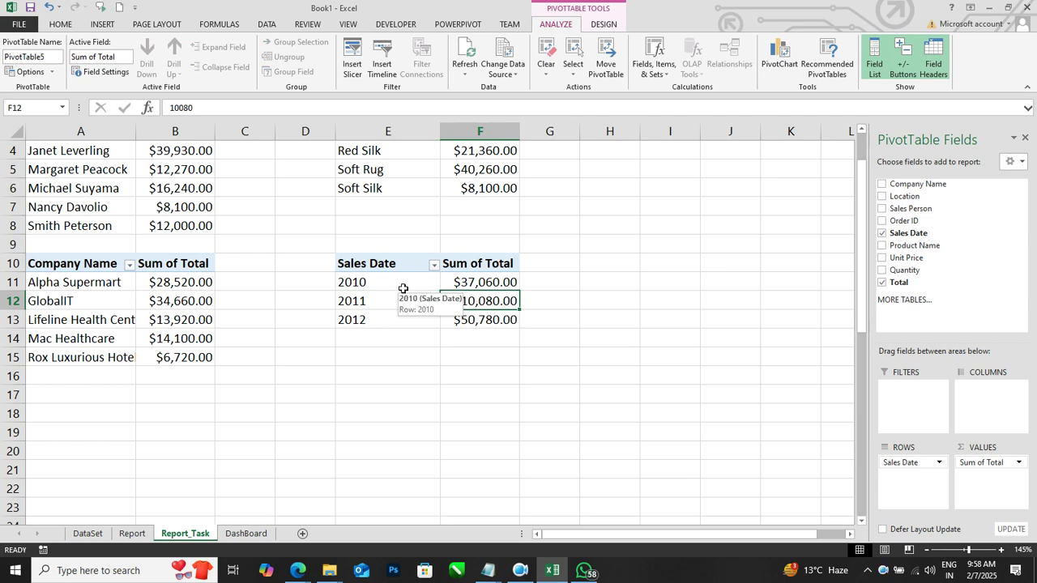
scroll(217, 211, up, 1)
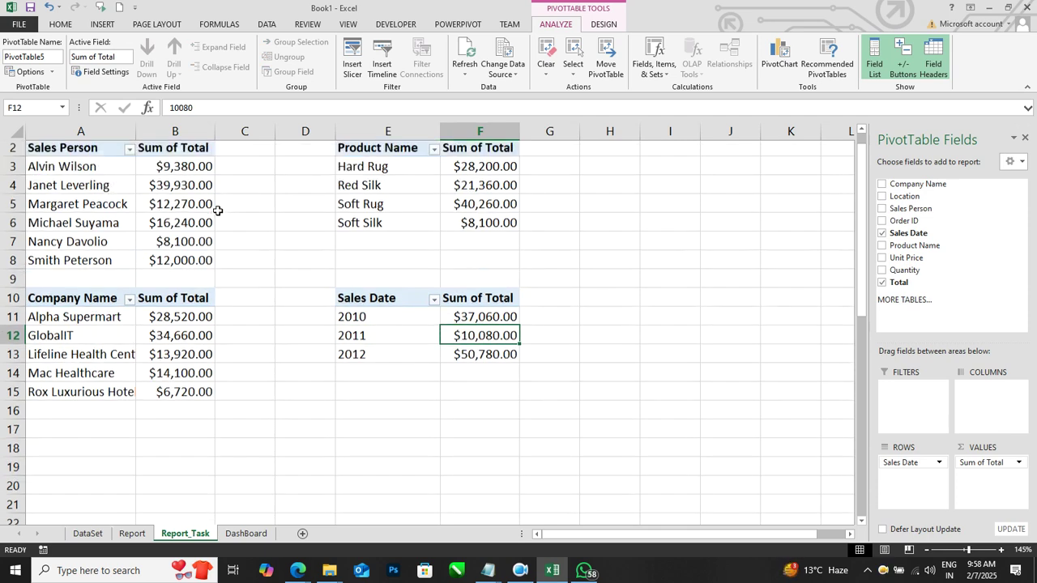
scroll(218, 211, up, 1)
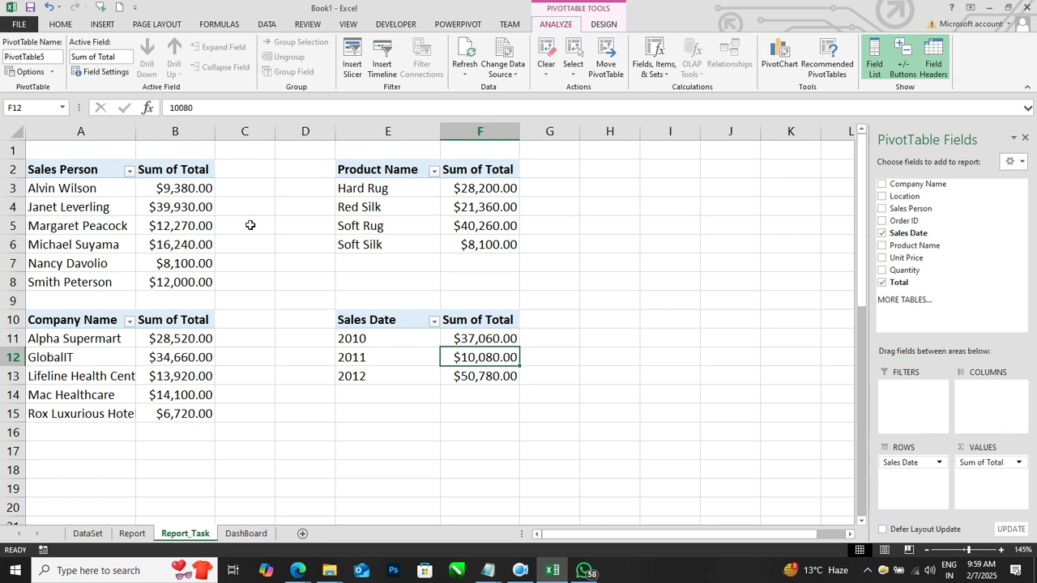
Rename the Product Name PivotTable as table3.
click(486, 220)
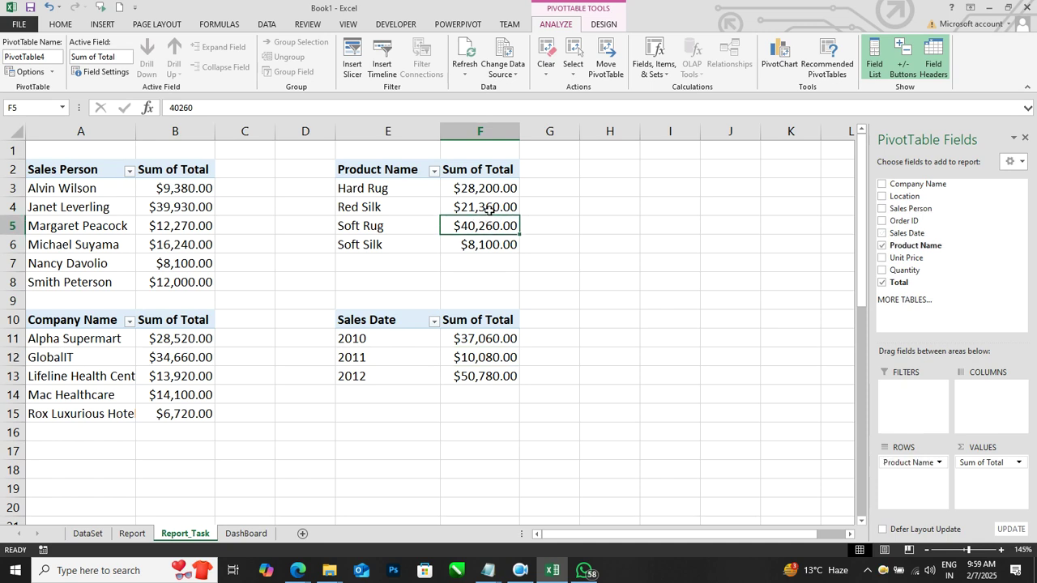
click(604, 26)
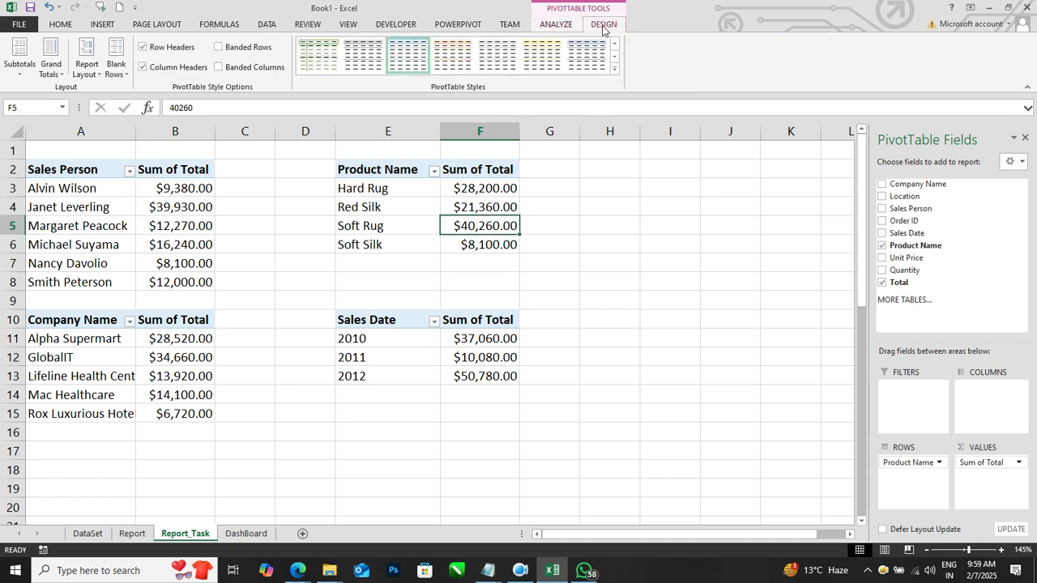
click(557, 25)
click(51, 57)
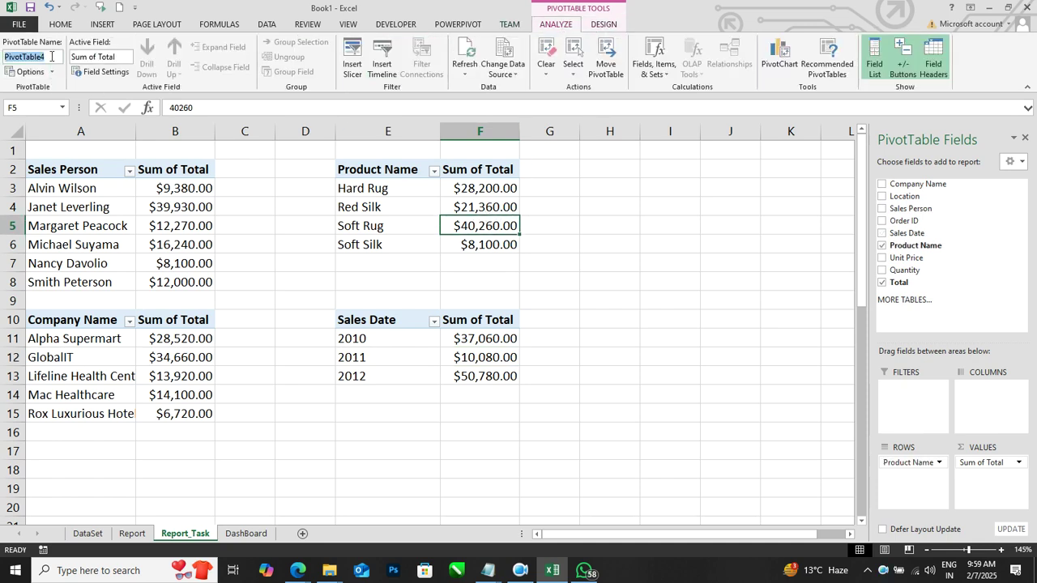
text(table3)
Rename the Sales Date PivotTable as table4.
click(478, 339)
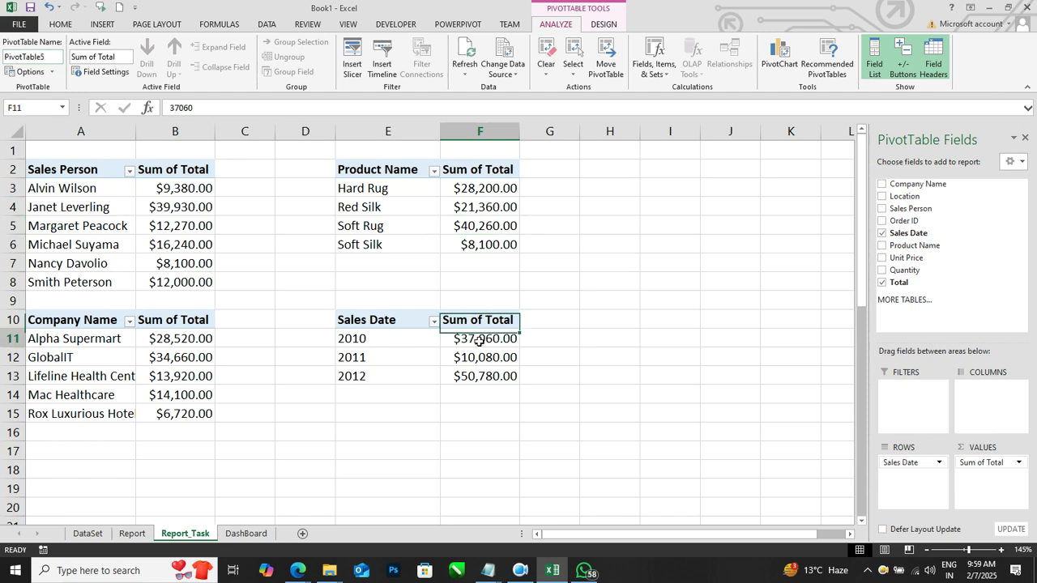
click(48, 55)
text(table4)
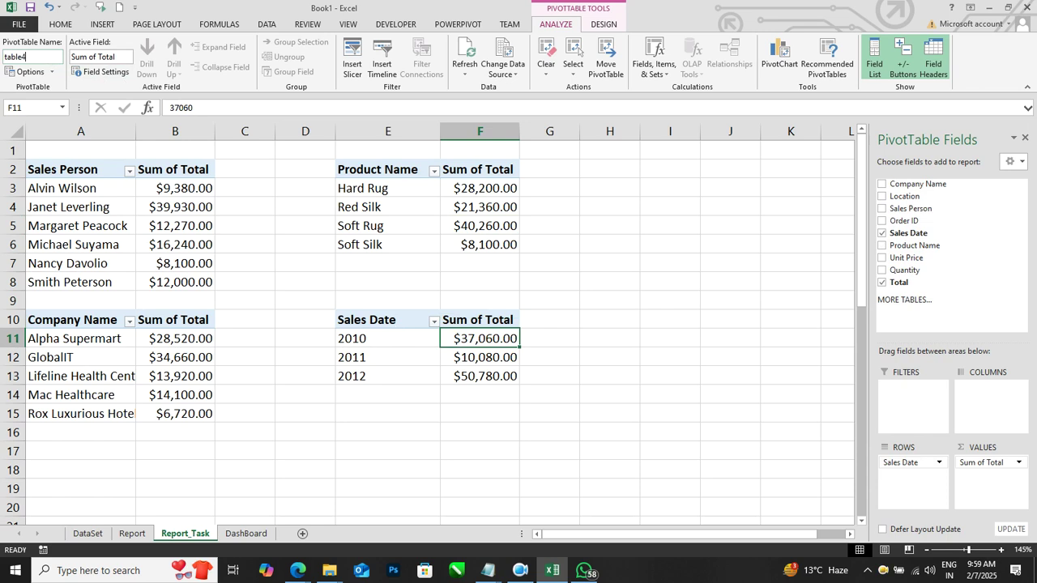
click(604, 333)
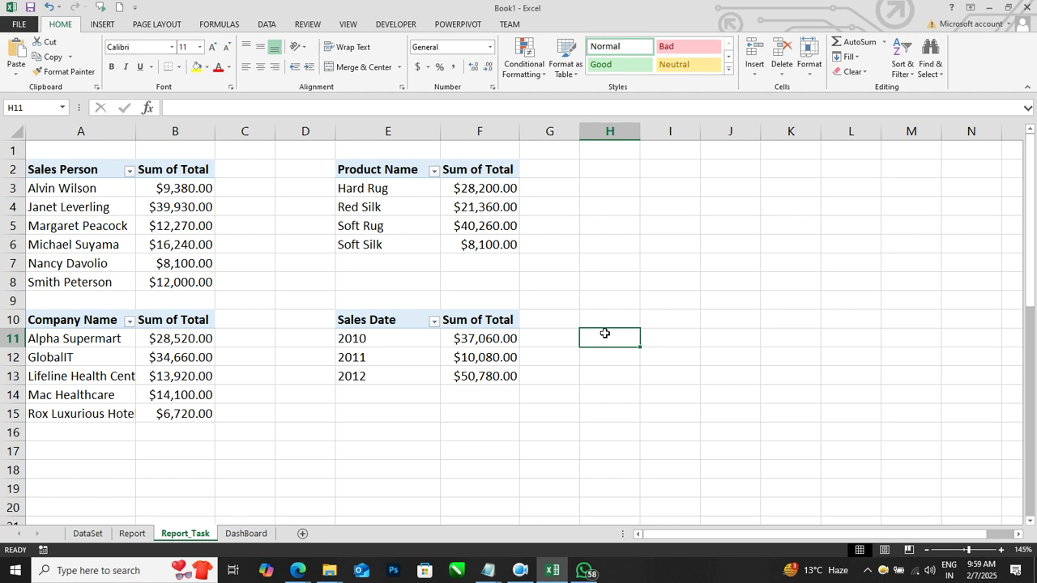
Switch to the Google Meet call in Edge and look through the participant list, closing the side panel when done.
click(298, 570)
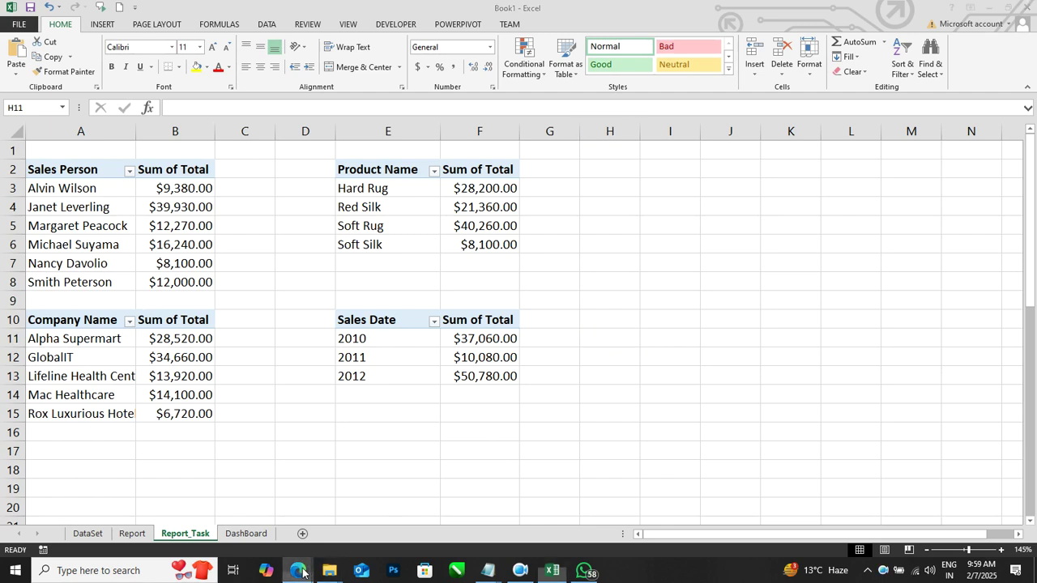
click(272, 539)
scroll(892, 366, up, 3)
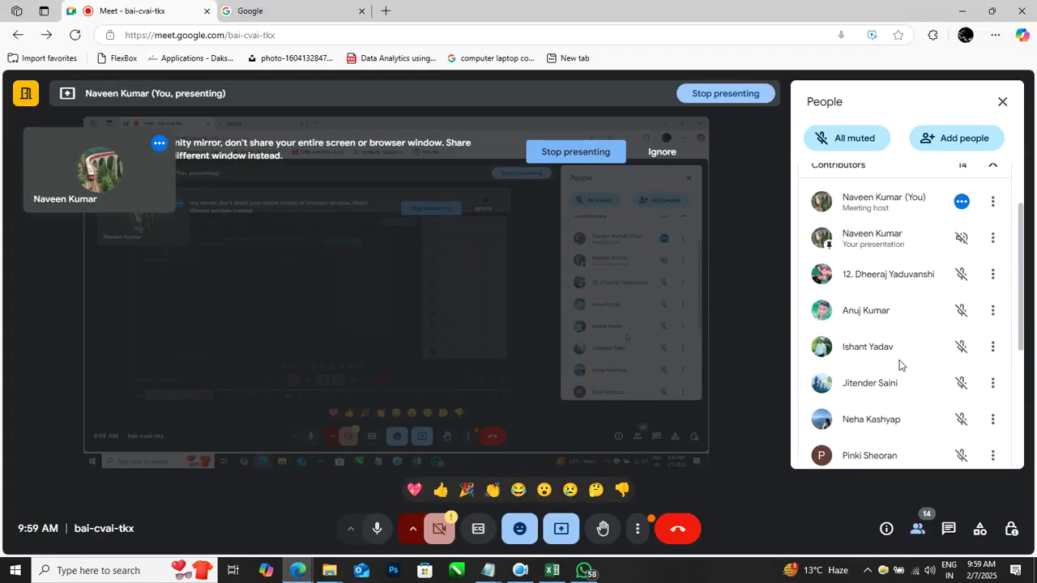
scroll(899, 365, down, 1)
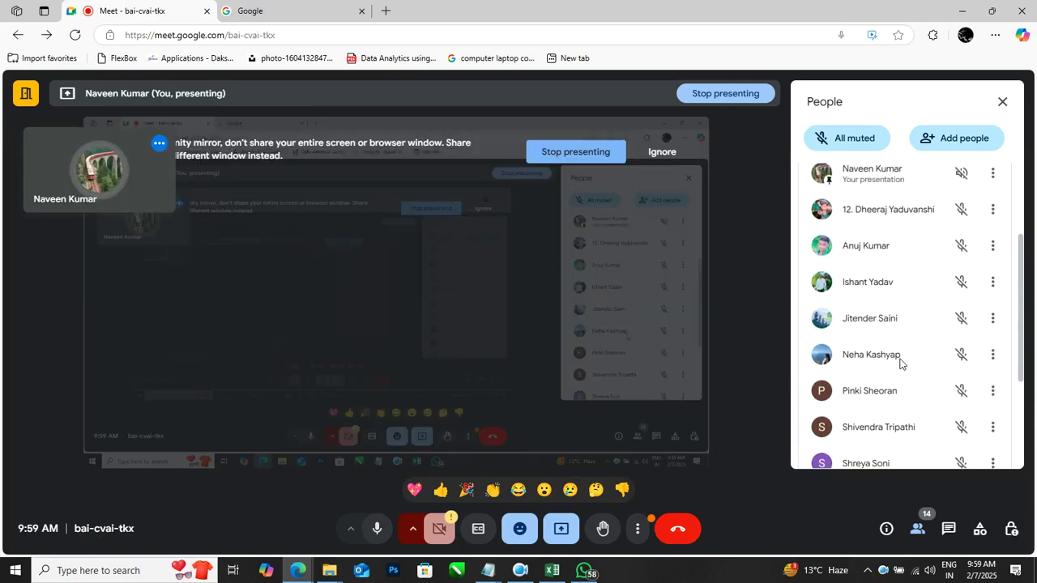
scroll(900, 363, down, 4)
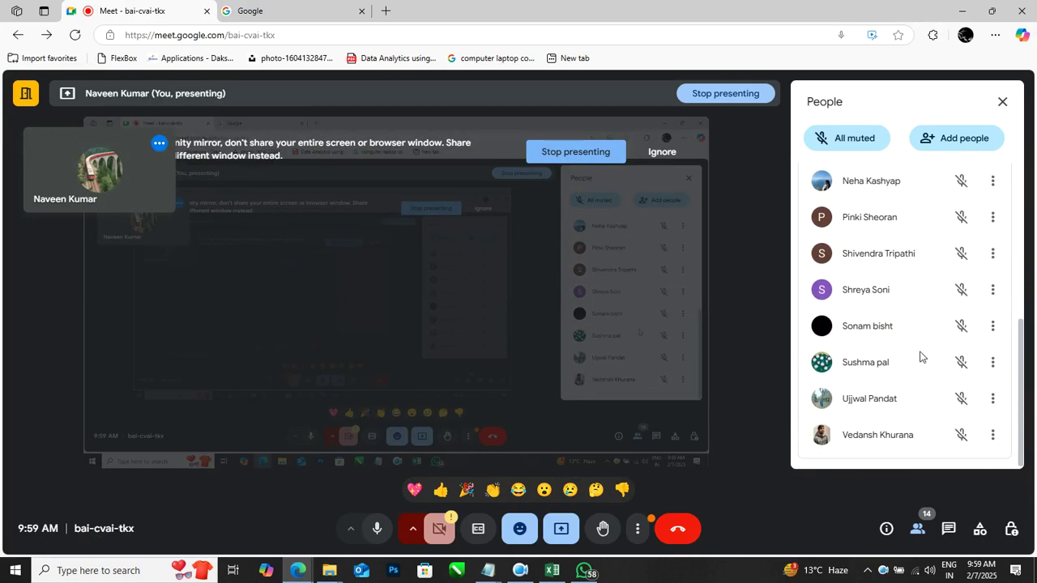
scroll(929, 355, up, 1)
scroll(929, 355, down, 2)
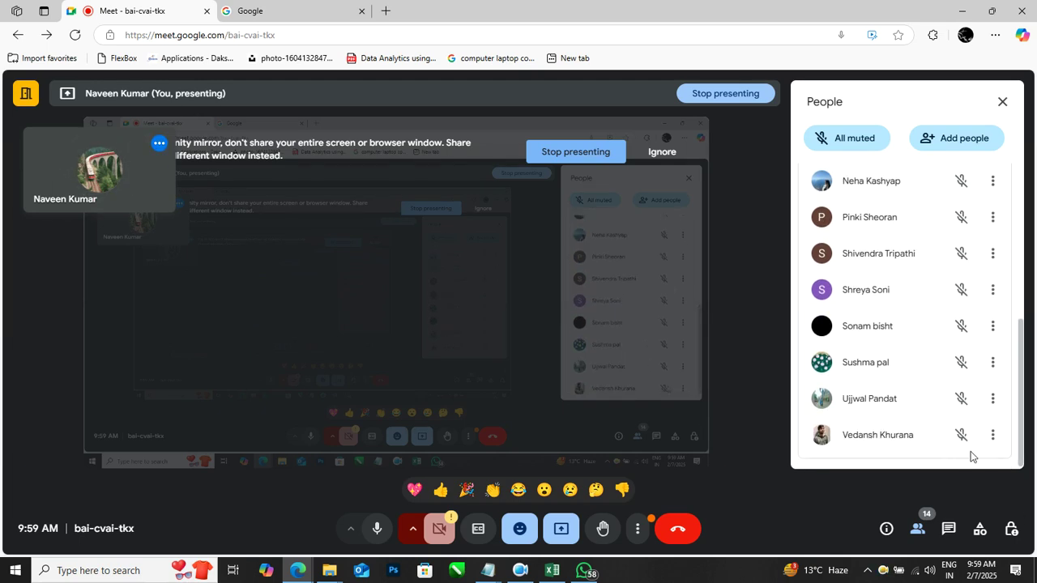
click(1011, 528)
click(822, 408)
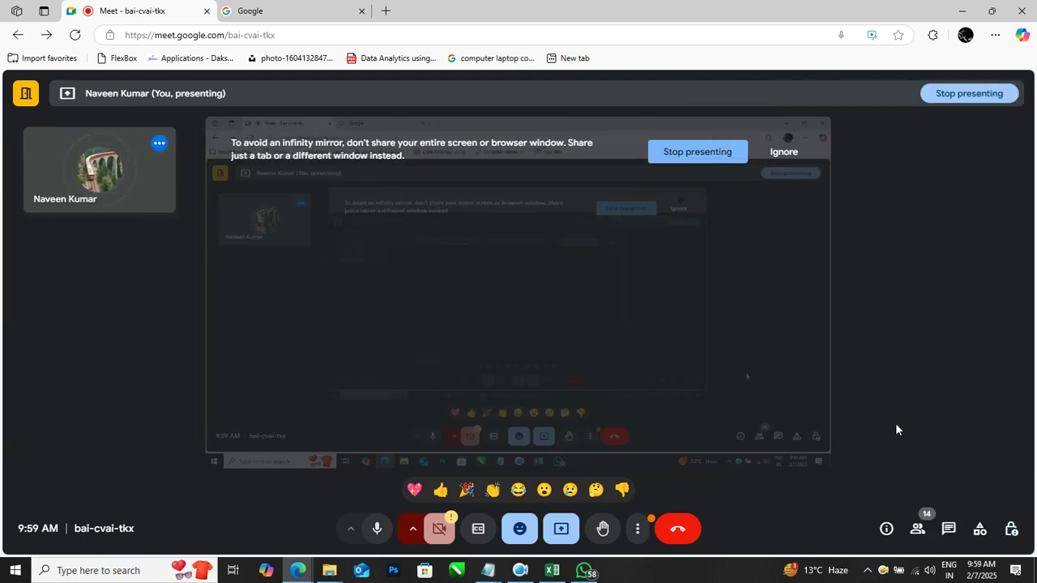
Check the meeting's participant list again and return to the Excel workbook.
click(915, 536)
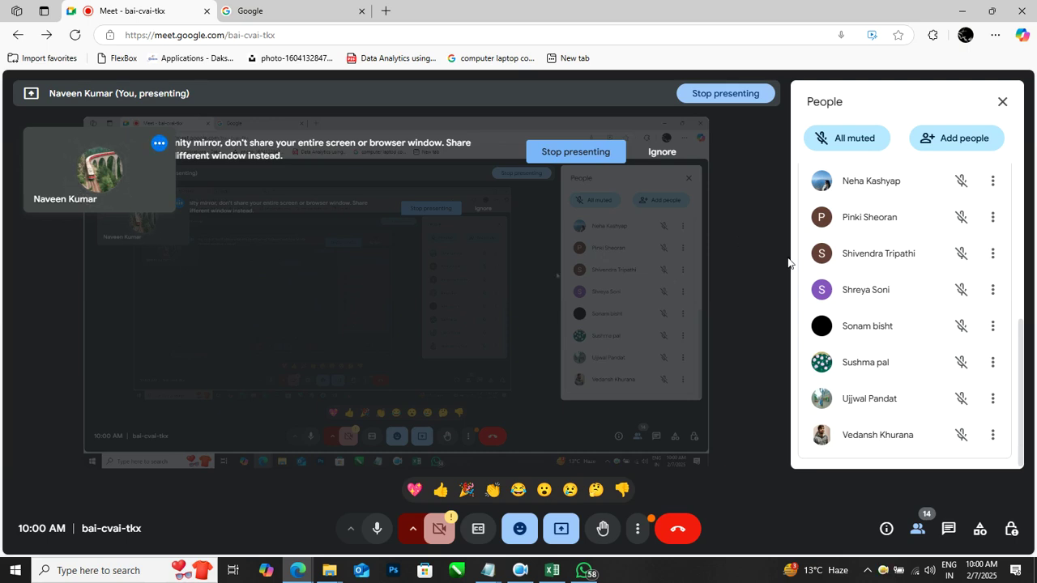
scroll(827, 259, up, 1)
scroll(921, 224, up, 1)
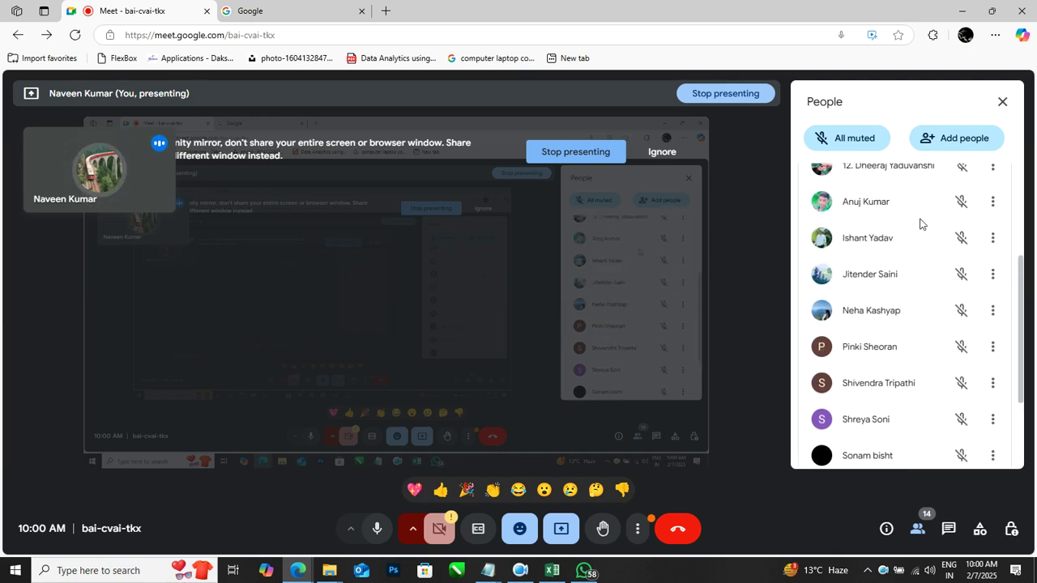
scroll(921, 224, up, 1)
click(962, 11)
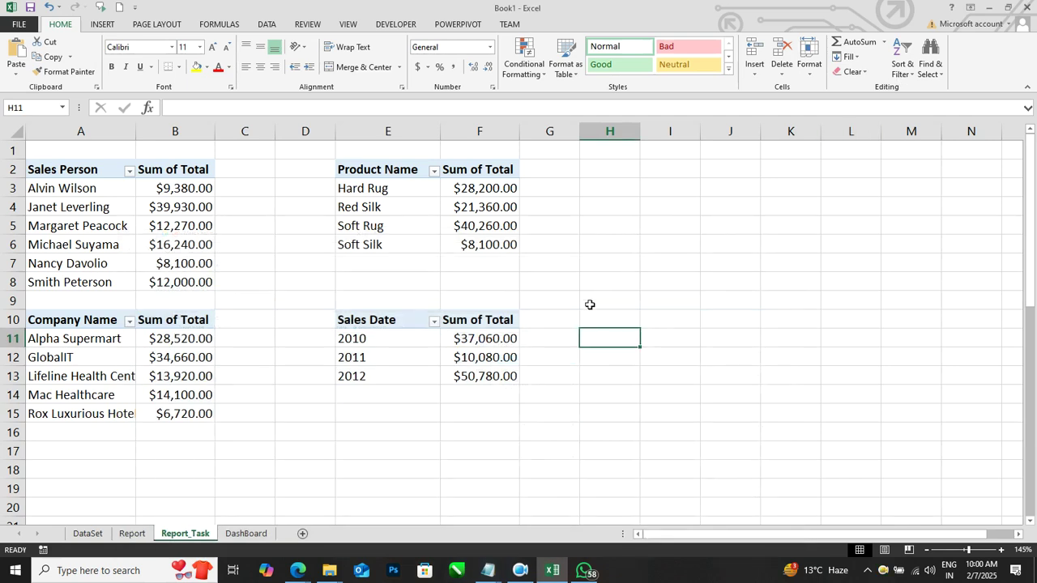
click(435, 364)
click(590, 364)
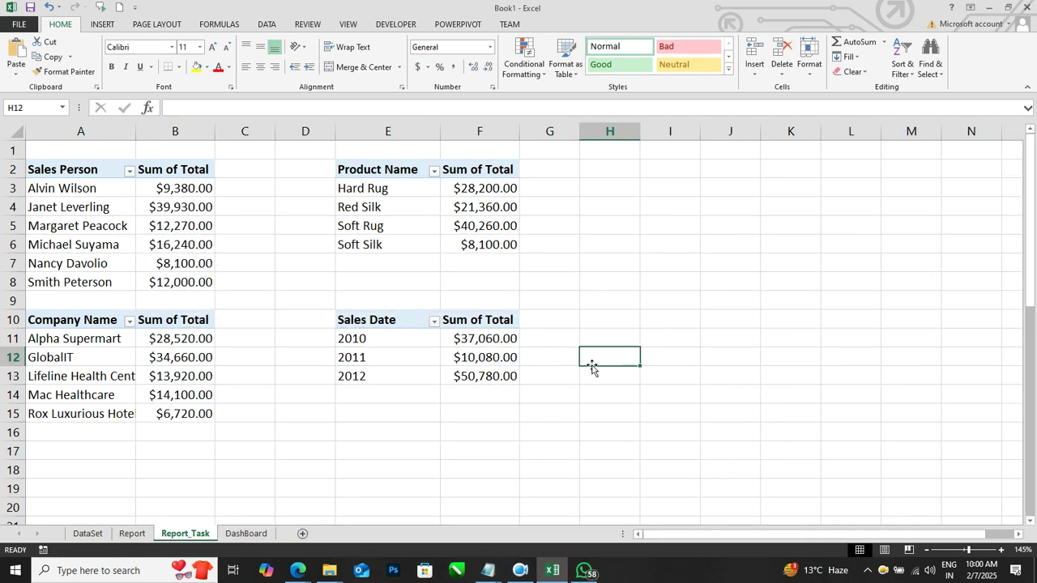
click(491, 235)
click(640, 333)
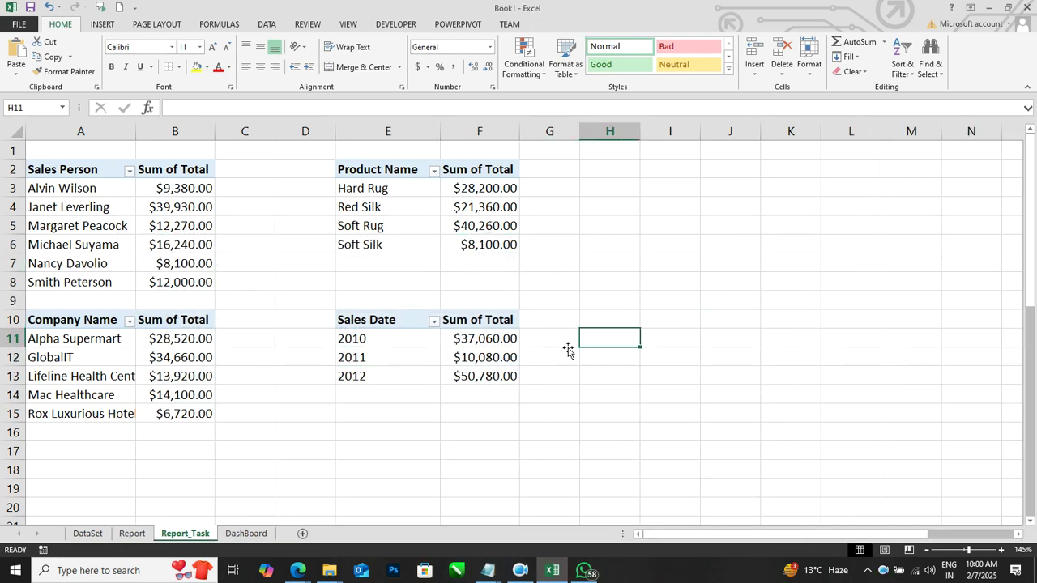
click(514, 354)
click(630, 322)
click(505, 225)
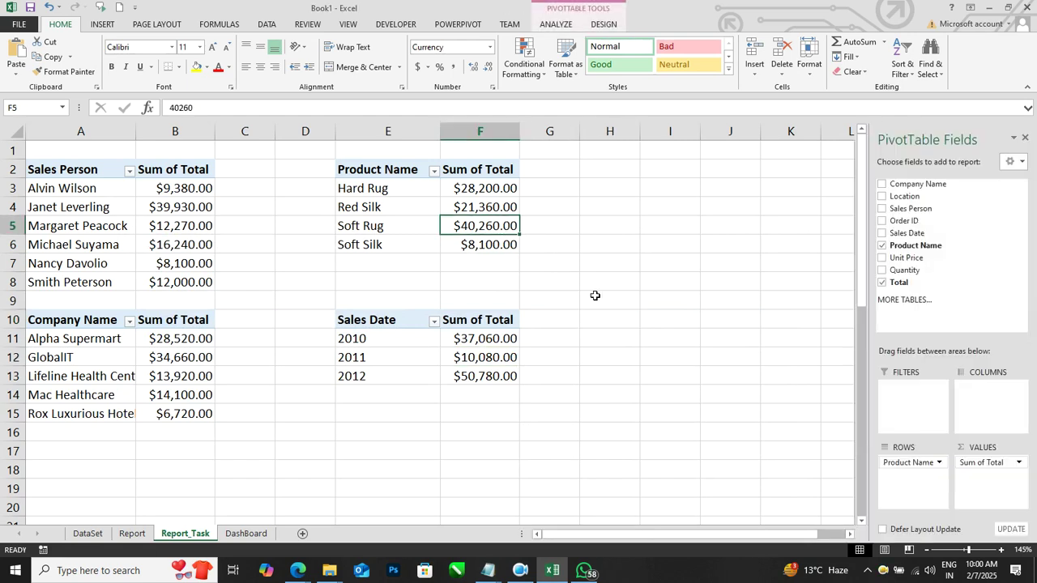
click(619, 306)
click(843, 268)
click(715, 322)
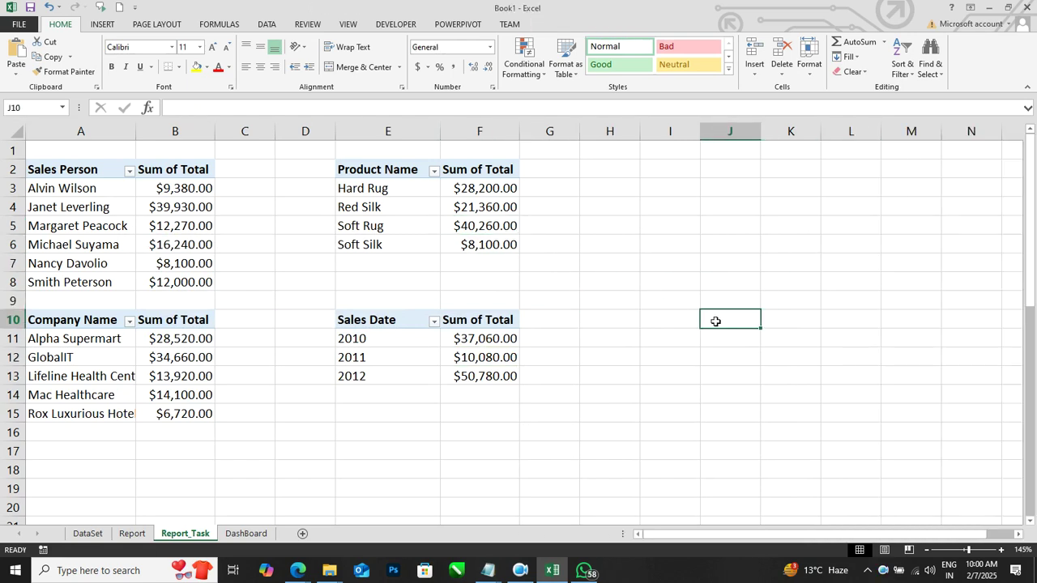
click(558, 414)
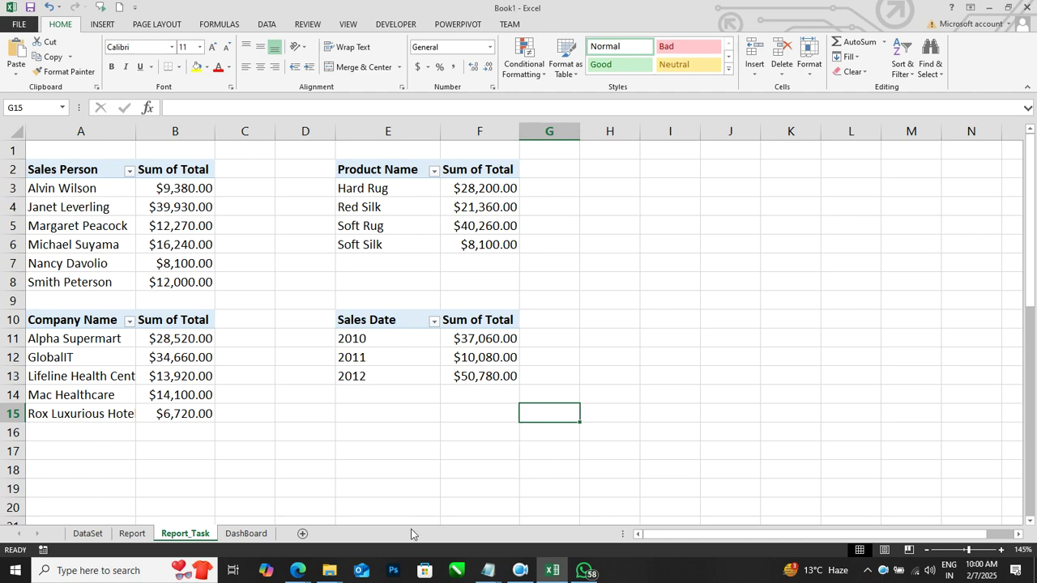
Switch to the Google Meet call in Edge, look through the participant list, and return to the Excel workbook.
click(298, 571)
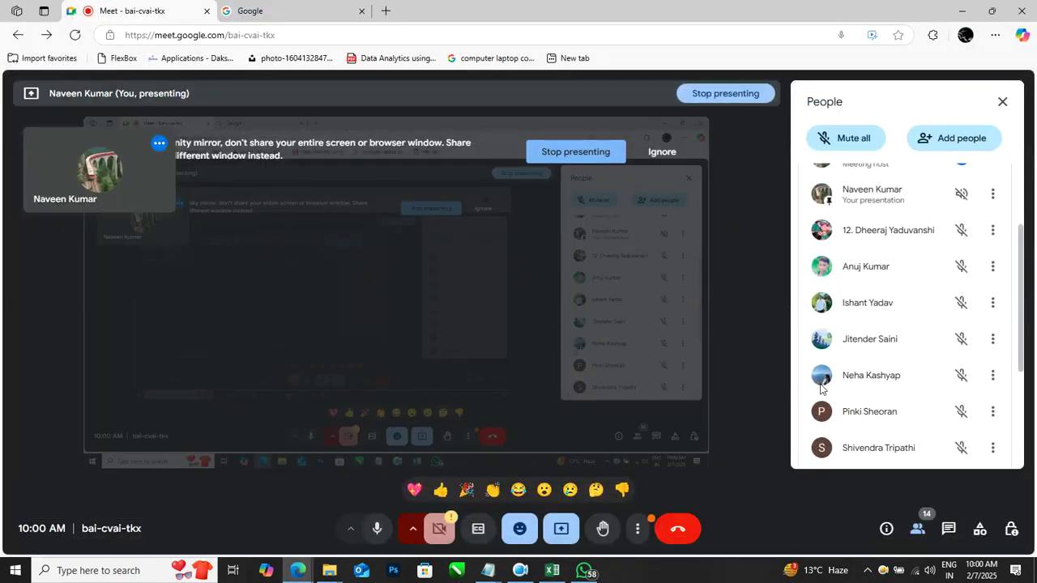
scroll(871, 374, down, 3)
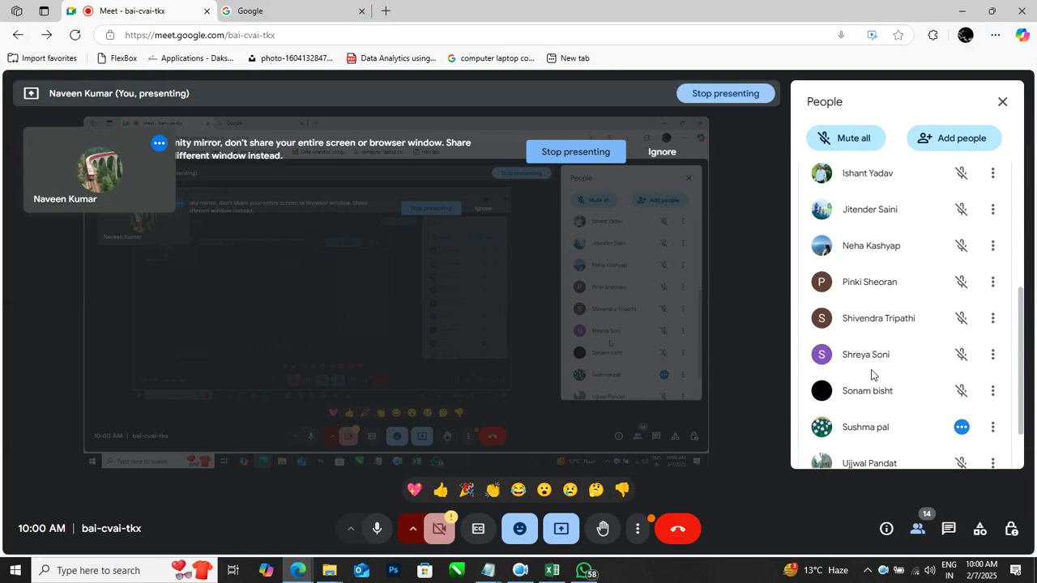
scroll(872, 375, down, 2)
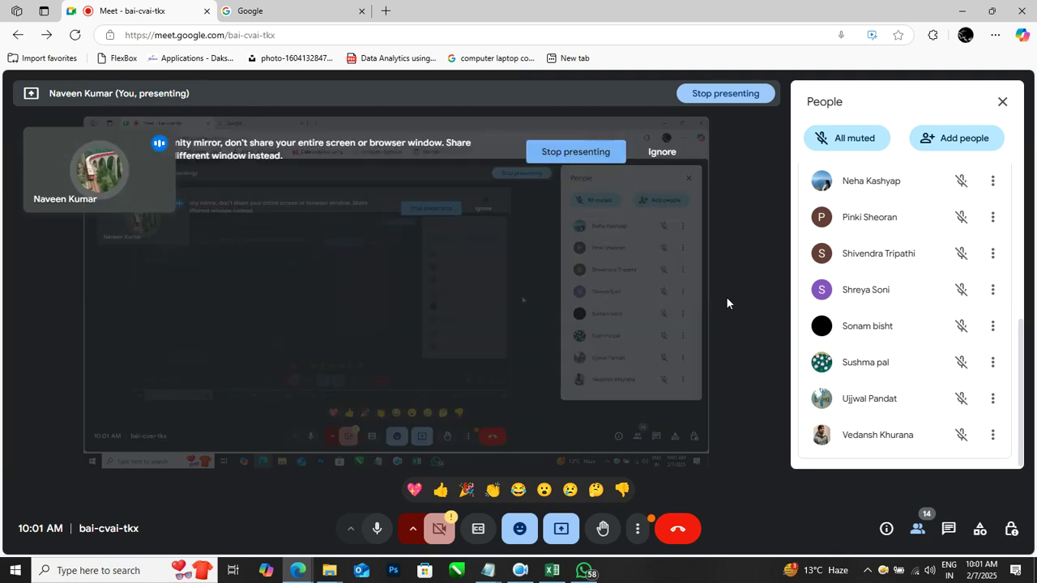
click(961, 11)
click(400, 209)
click(183, 209)
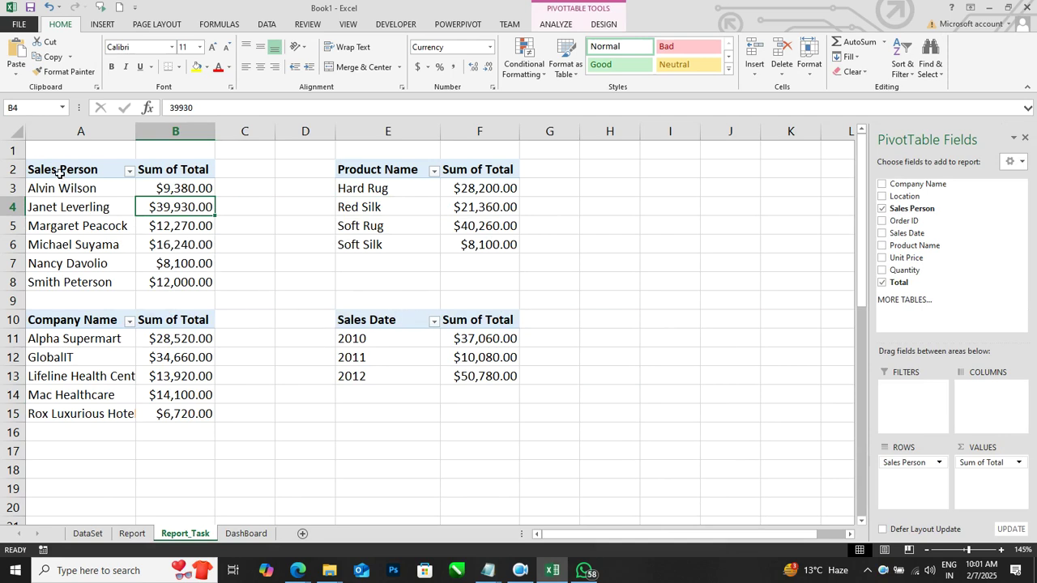
drag(59, 172, 158, 278)
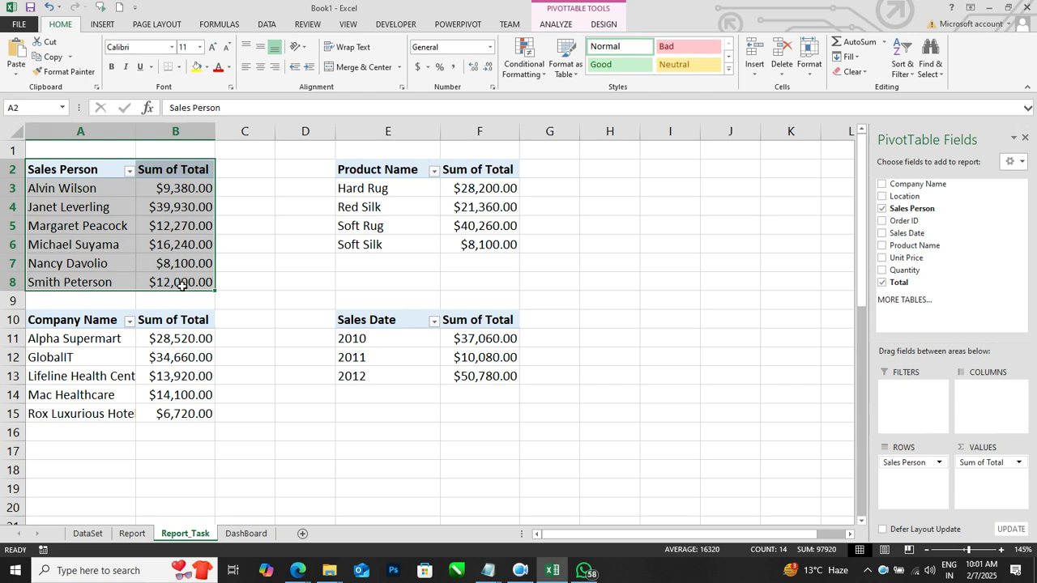
click(168, 244)
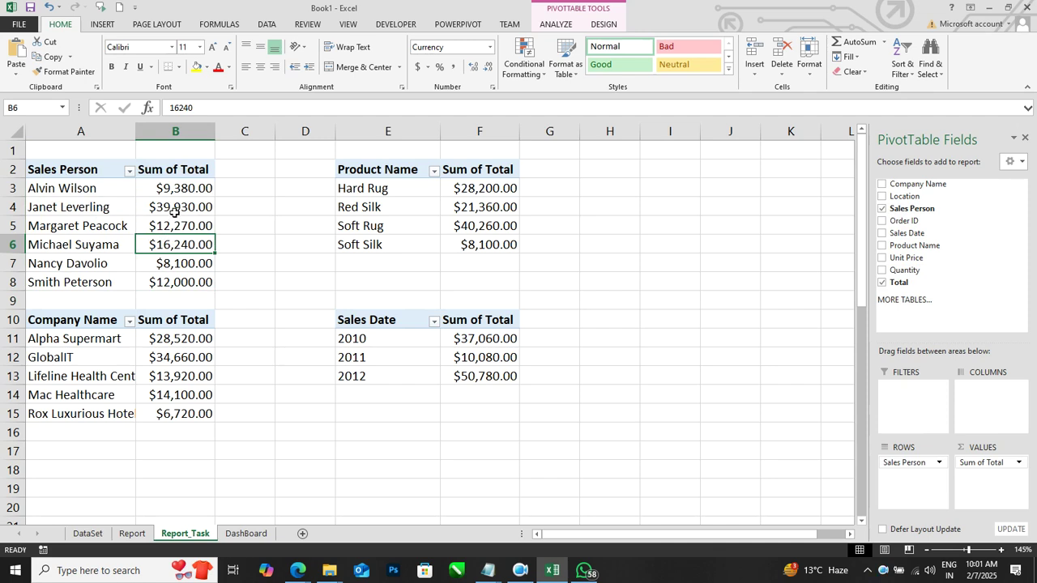
click(89, 219)
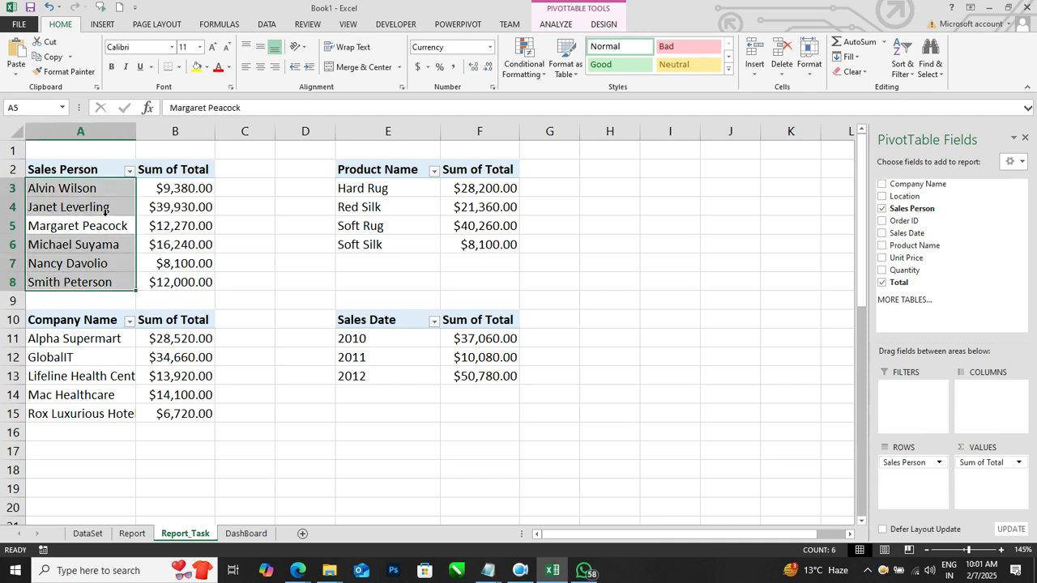
click(161, 223)
drag(98, 171, 181, 240)
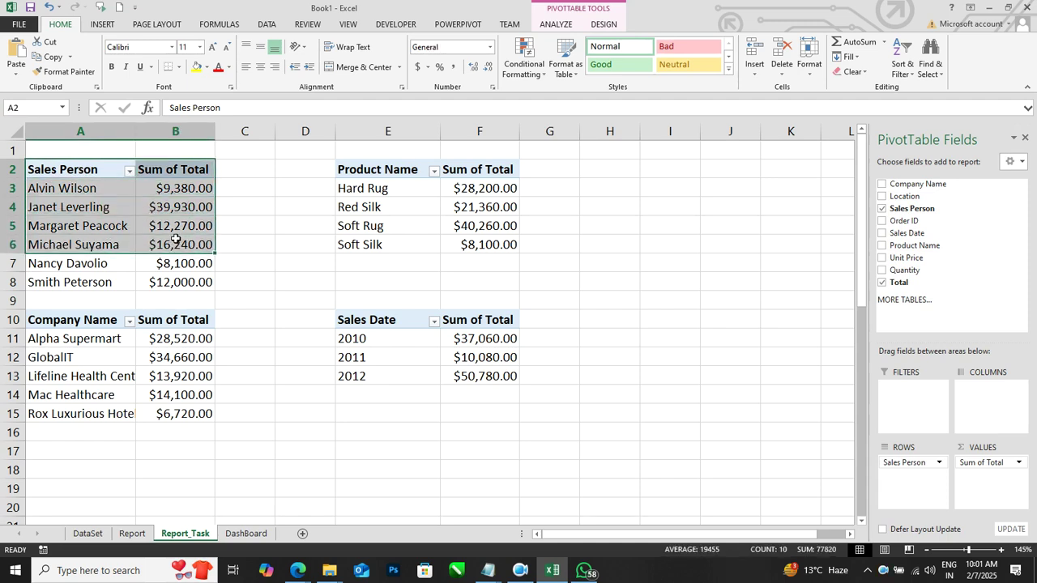
Preview a Line with Markers PivotChart for the Sales Person PivotTable and close the chart options without inserting it.
click(174, 219)
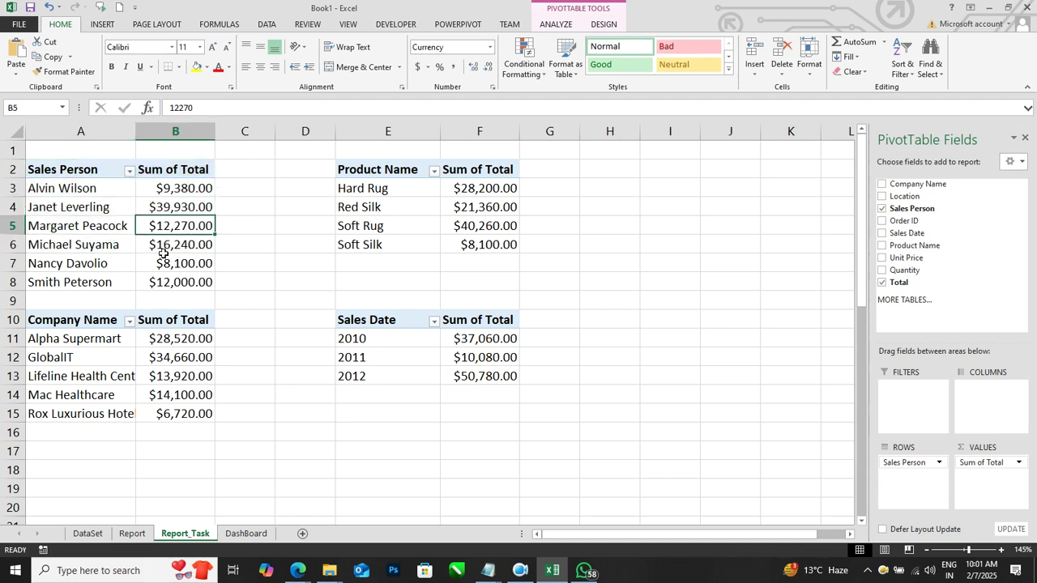
click(557, 24)
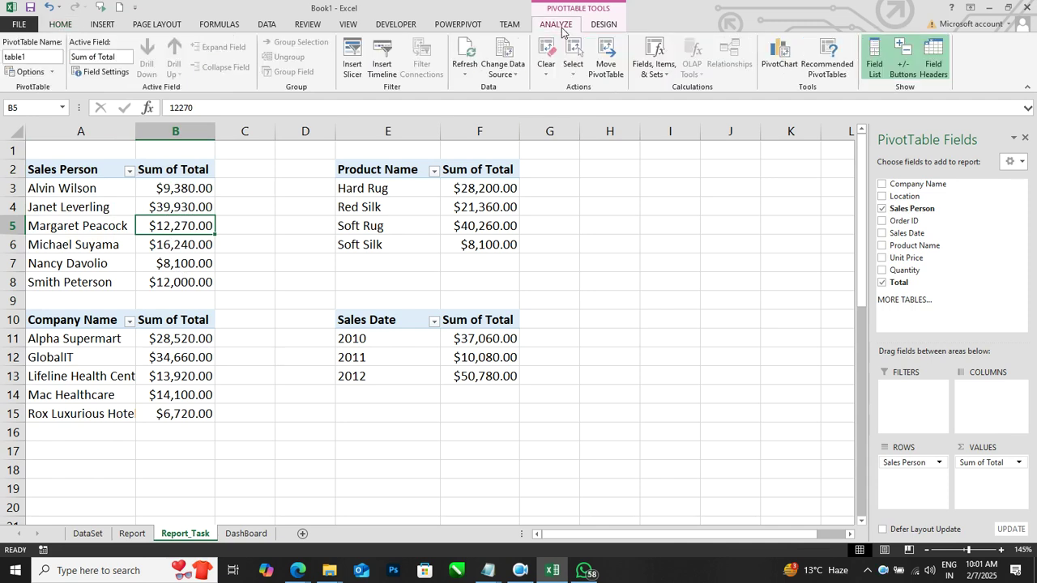
click(780, 57)
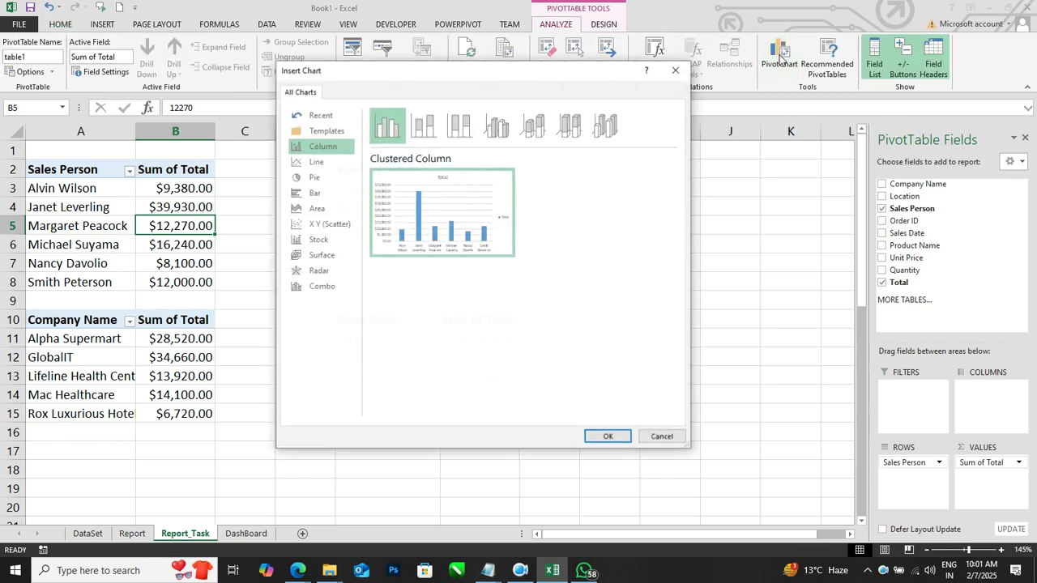
drag(584, 73, 707, 72)
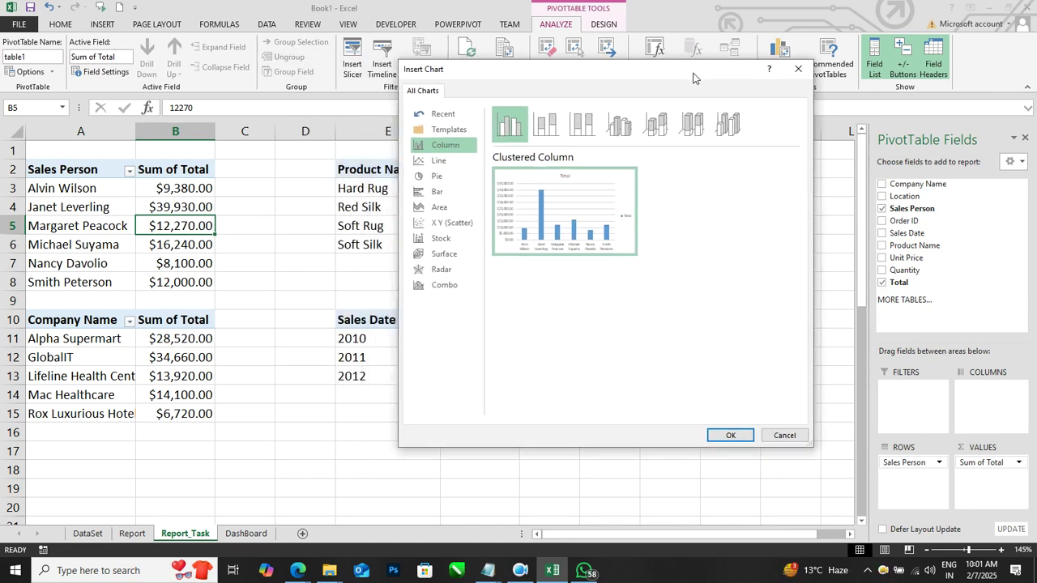
click(448, 161)
click(620, 126)
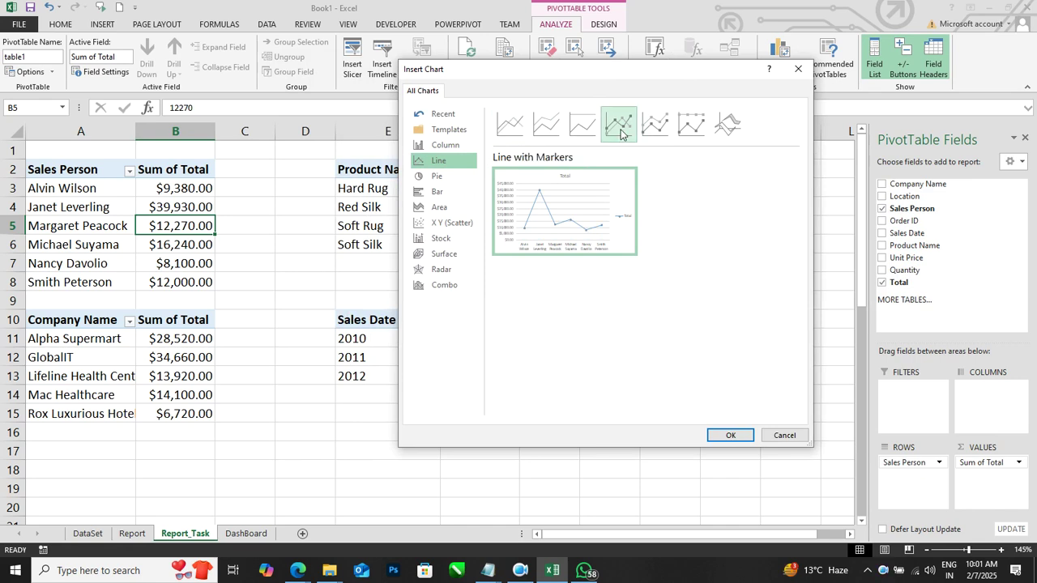
click(798, 69)
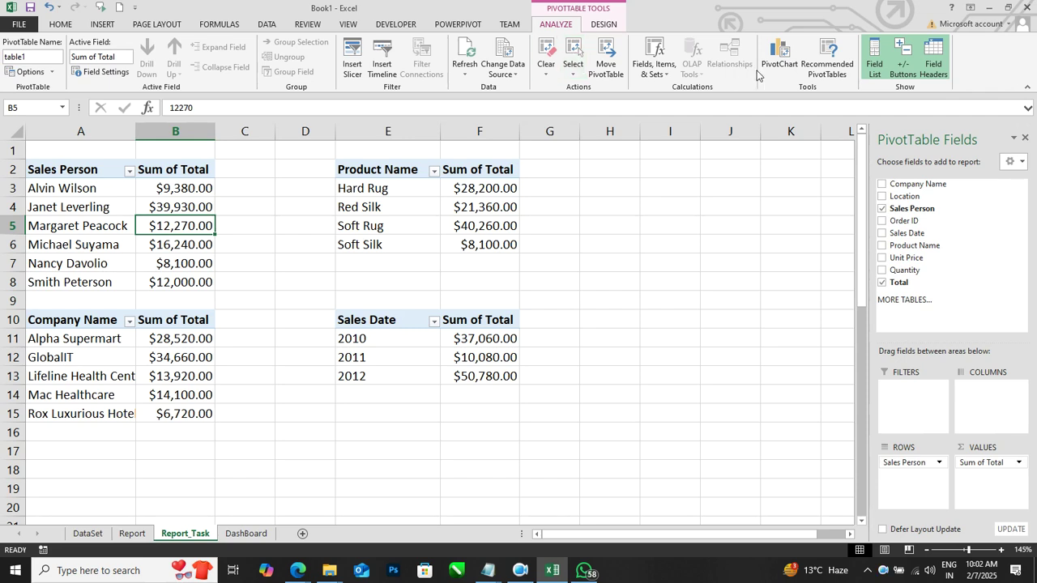
click(780, 56)
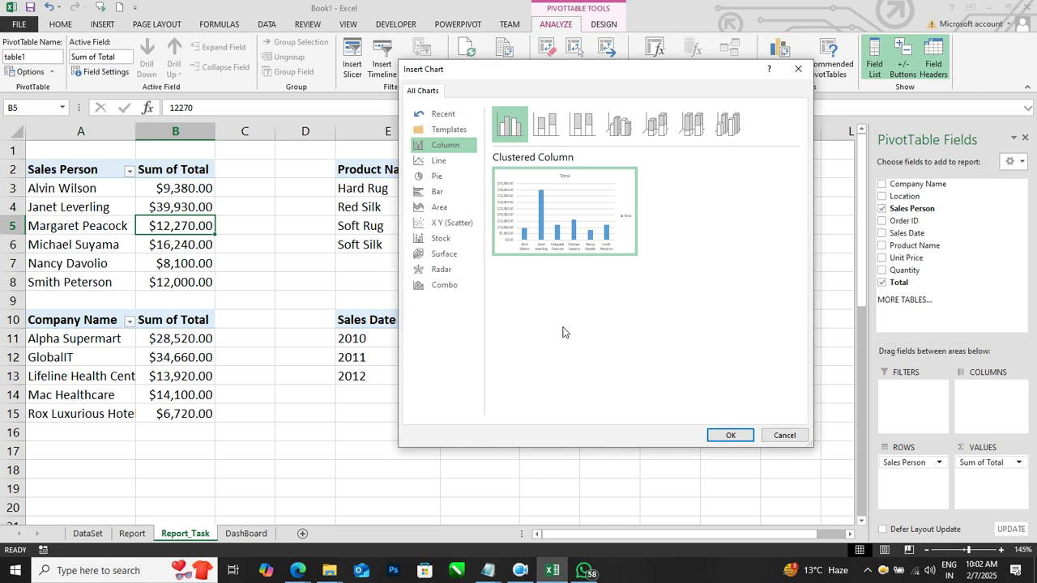
click(798, 70)
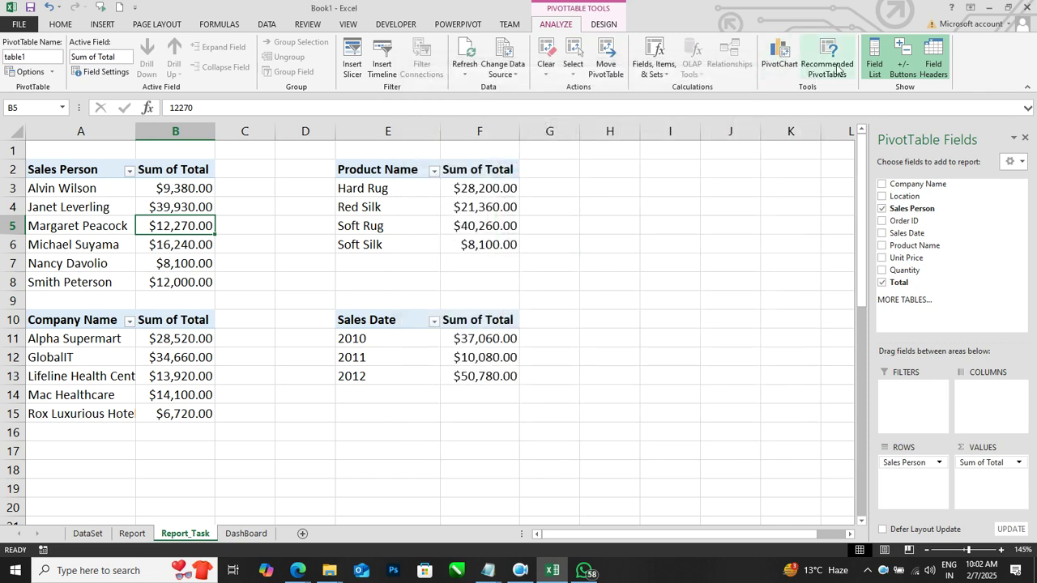
Look through the recommended PivotTables for the sales data and close them without adding one.
click(827, 61)
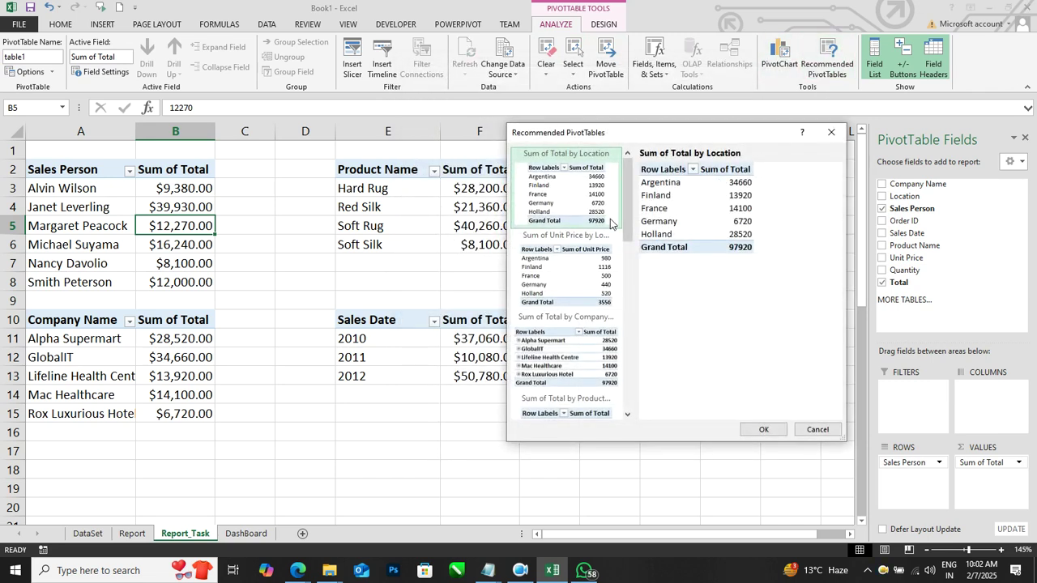
scroll(612, 224, down, 5)
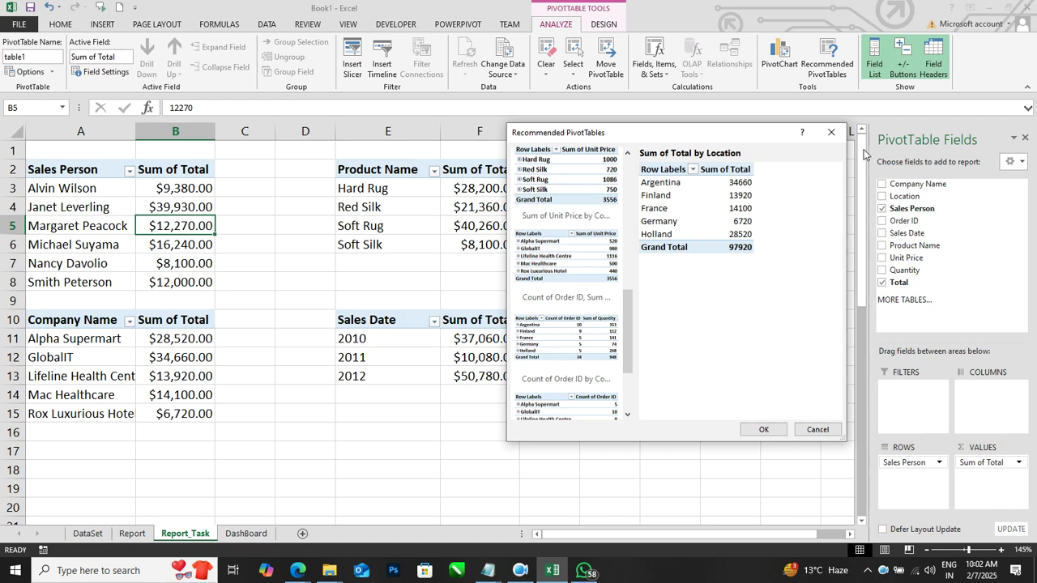
click(831, 132)
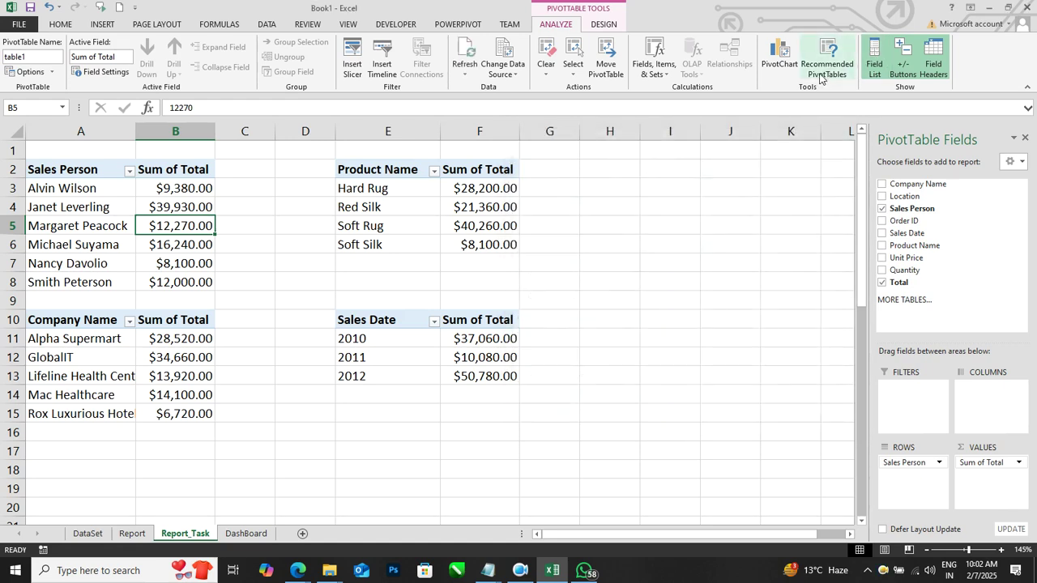
Insert a Line with Markers PivotChart based on the Sales Person PivotTable.
click(778, 57)
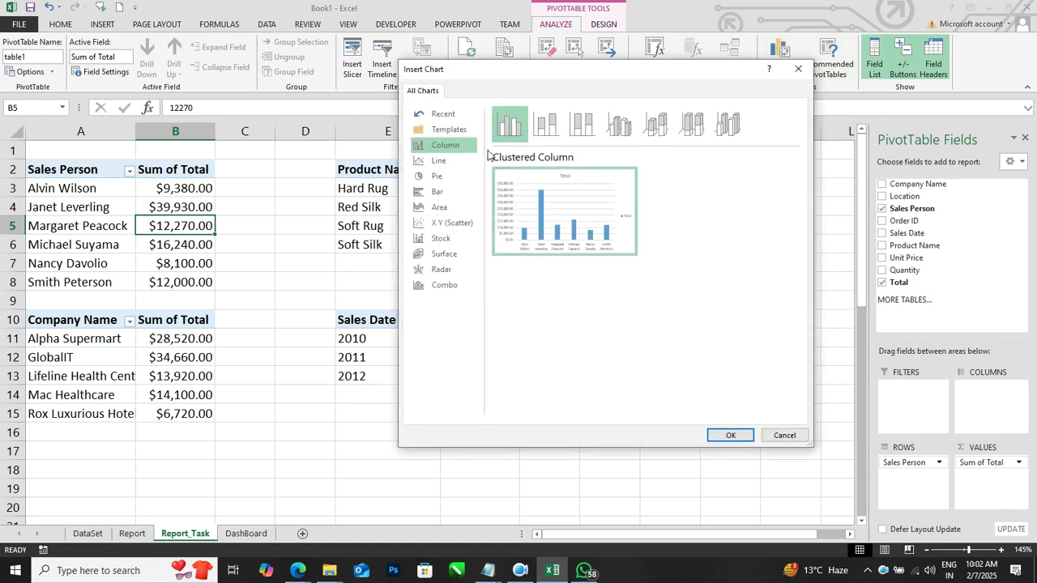
click(439, 160)
click(619, 124)
mouse_move(616, 191)
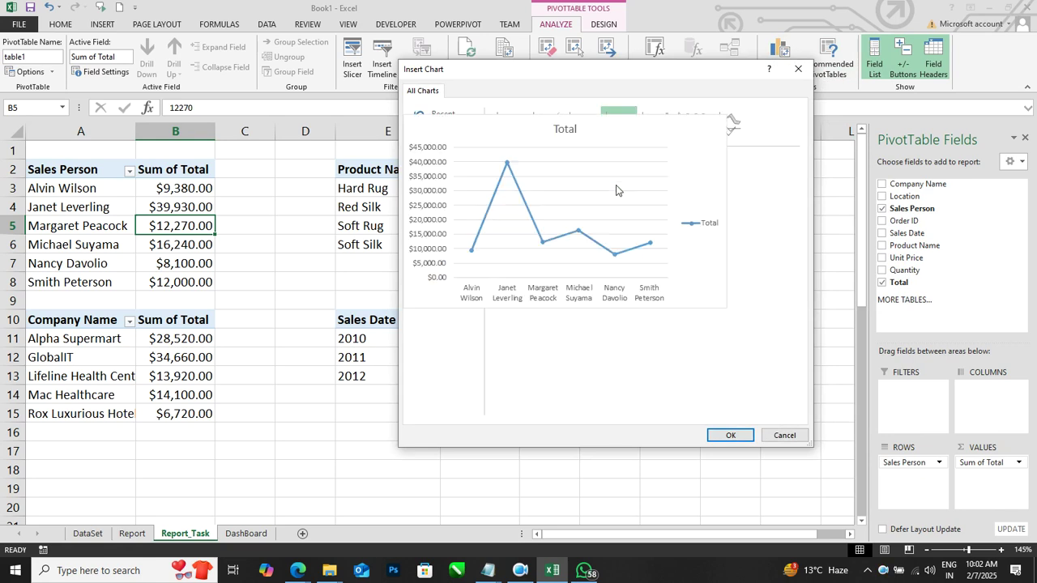
click(728, 438)
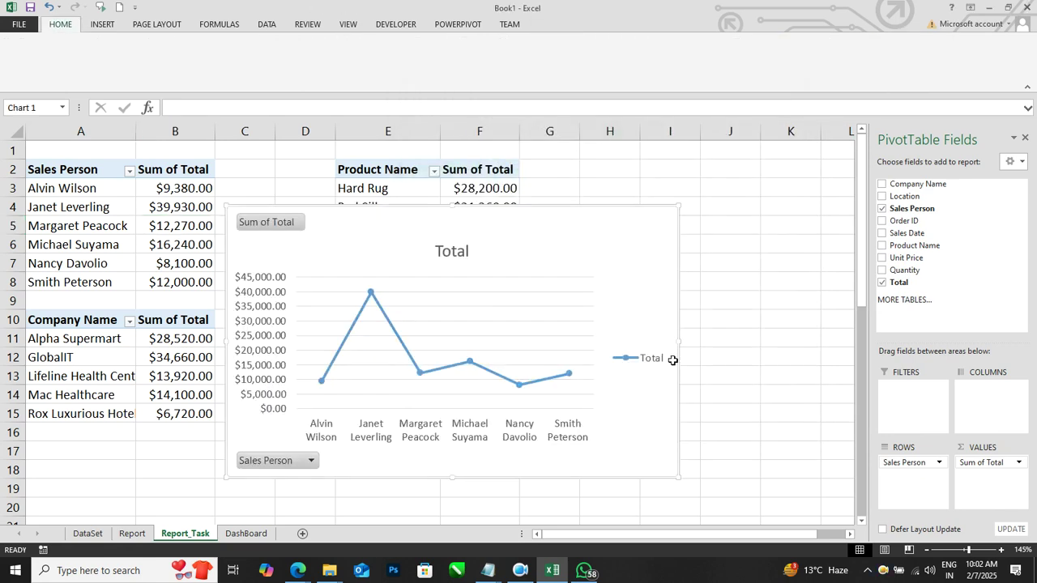
Move the PivotChart up beside the Sales Person PivotTable, over columns D to J, and hide all its field buttons.
drag(606, 257, 679, 175)
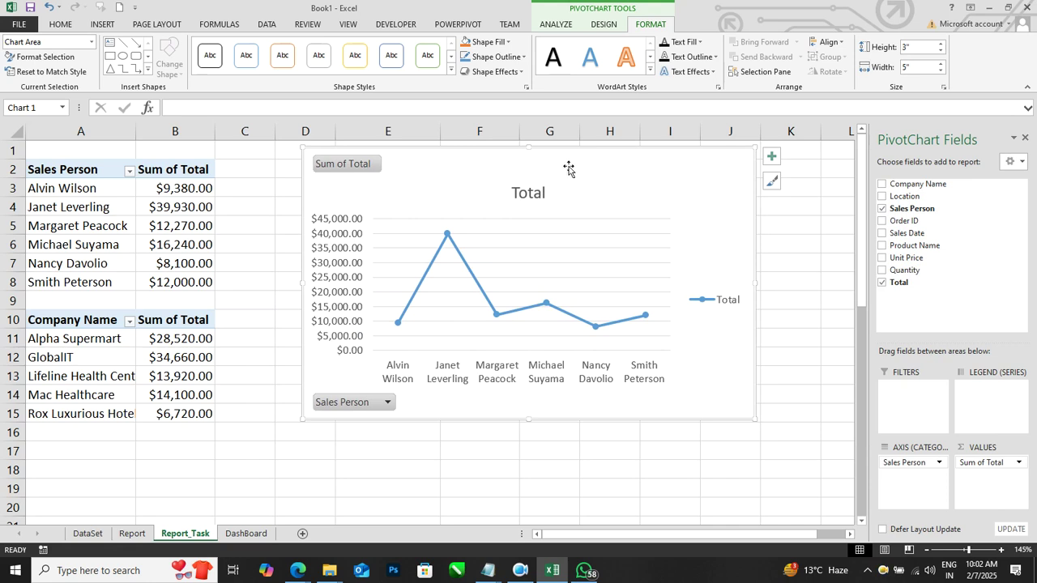
click(554, 26)
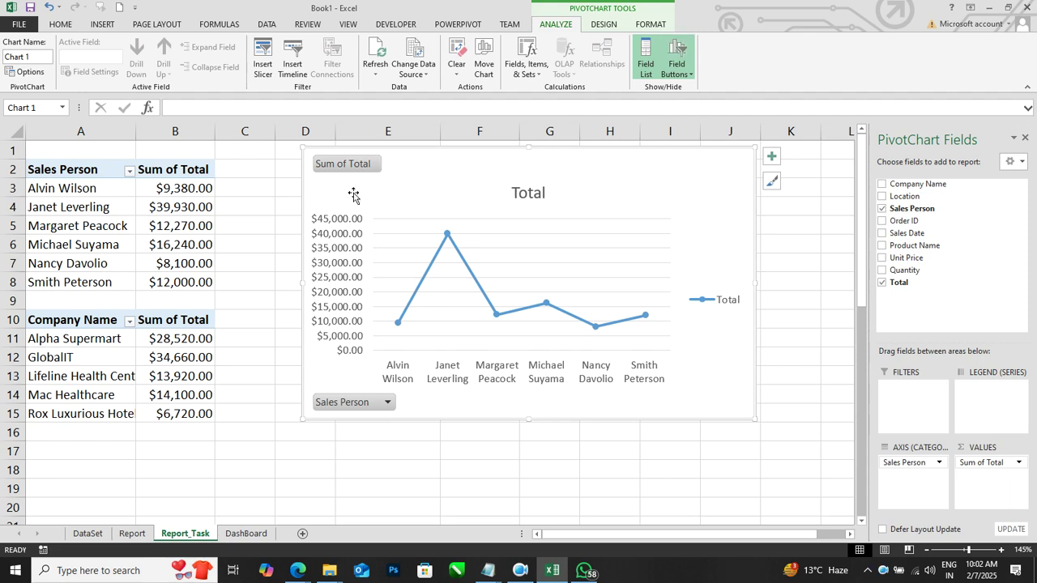
click(677, 51)
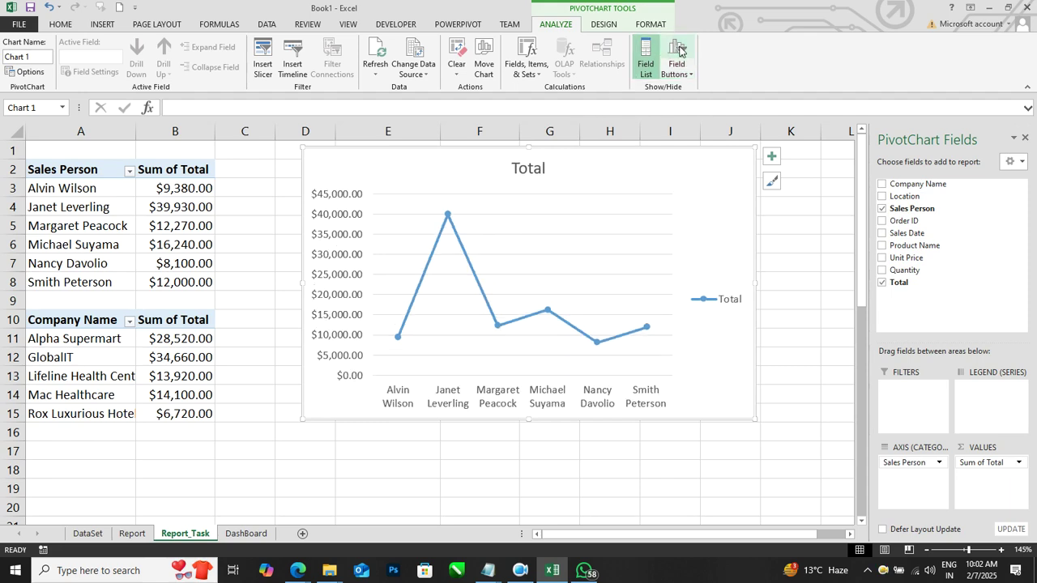
Change the PivotChart's title to "Sales Person Data".
click(531, 169)
double_click(531, 168)
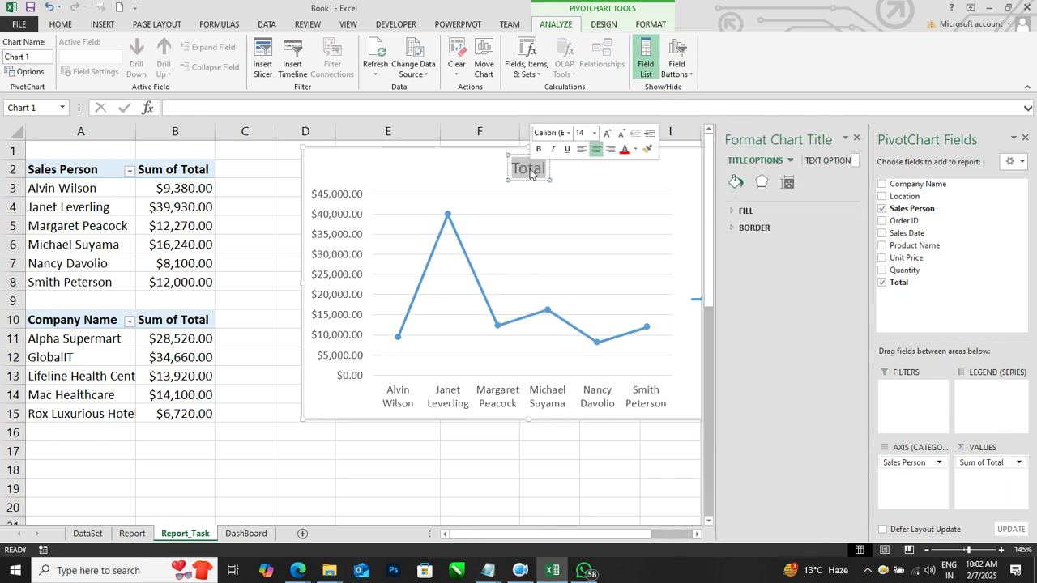
text(Sa)
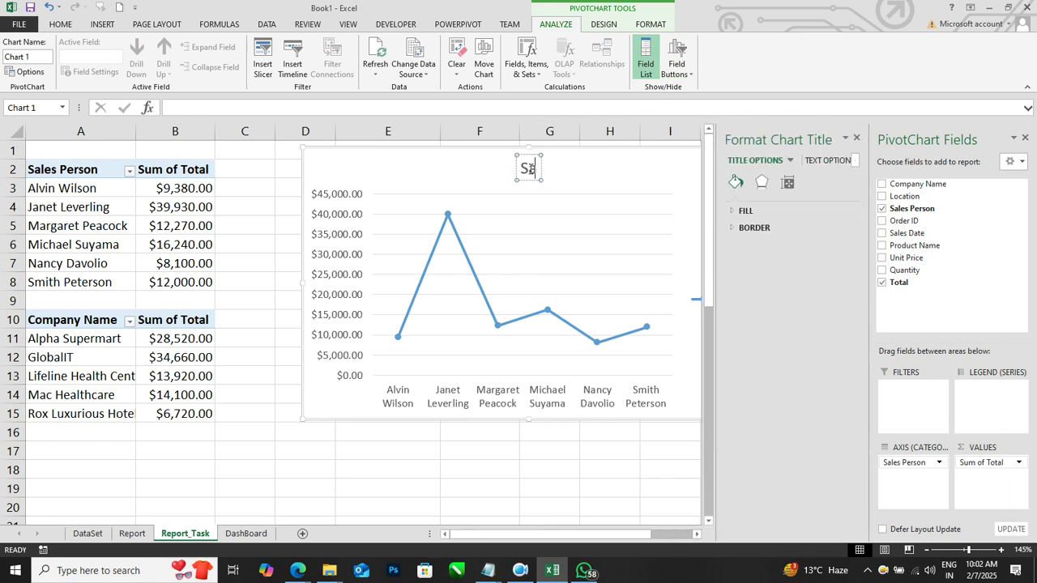
text(les Per)
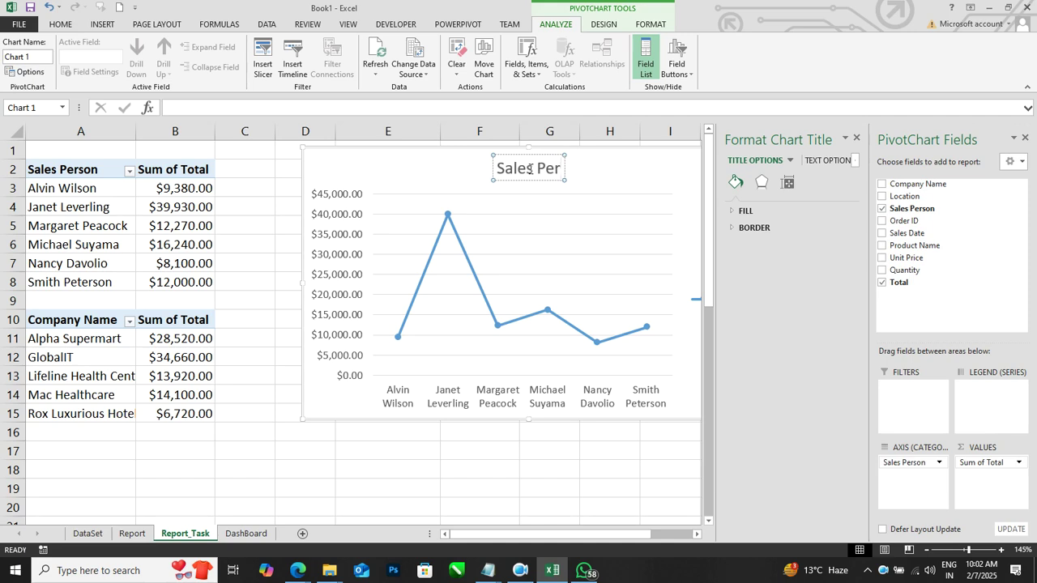
text(son Data)
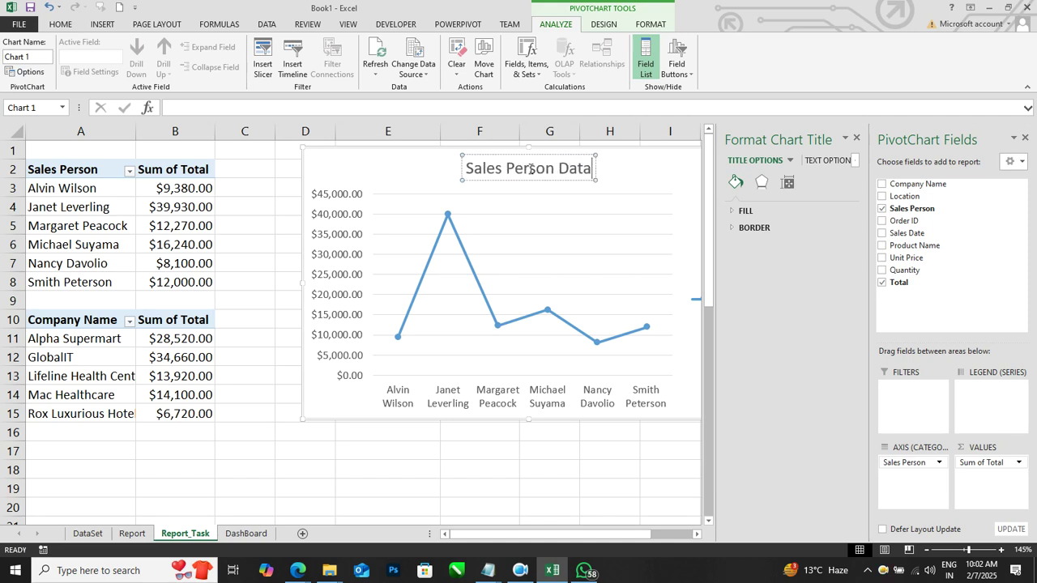
click(349, 170)
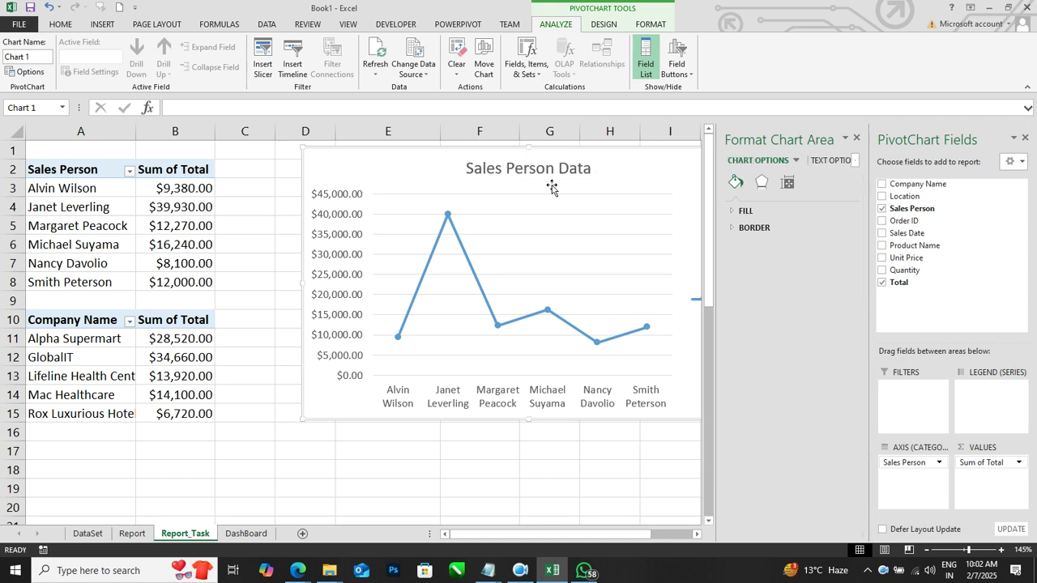
Shift the Sales Person Data chart left to start over column B and remove its legend.
drag(658, 166, 527, 159)
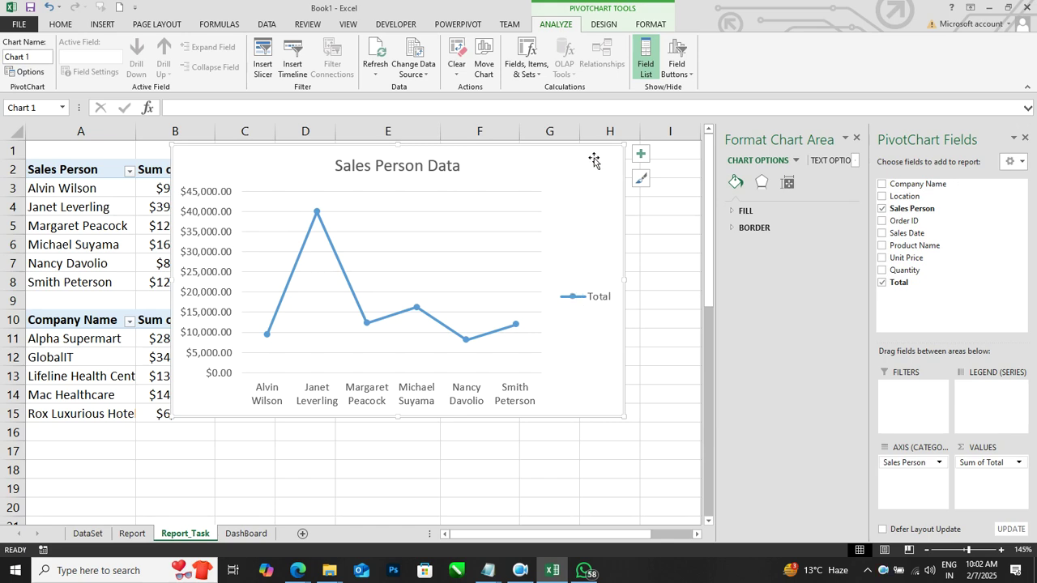
click(641, 155)
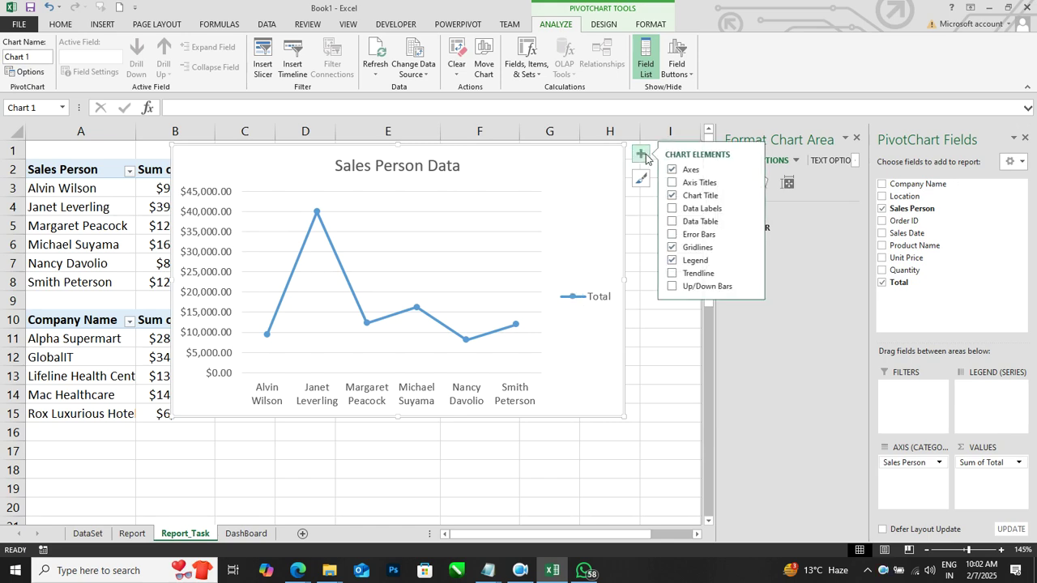
click(672, 260)
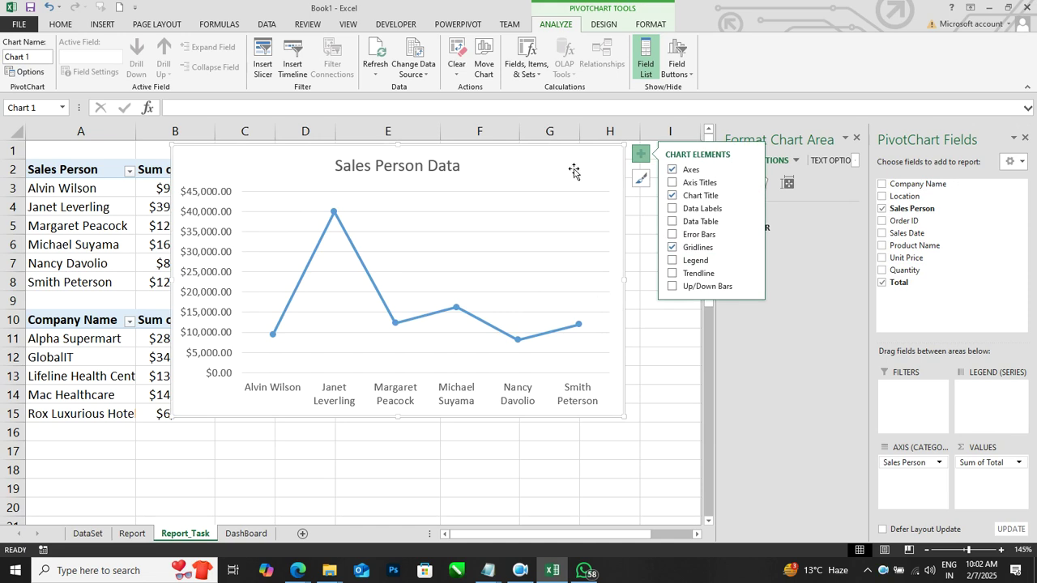
drag(568, 168, 574, 174)
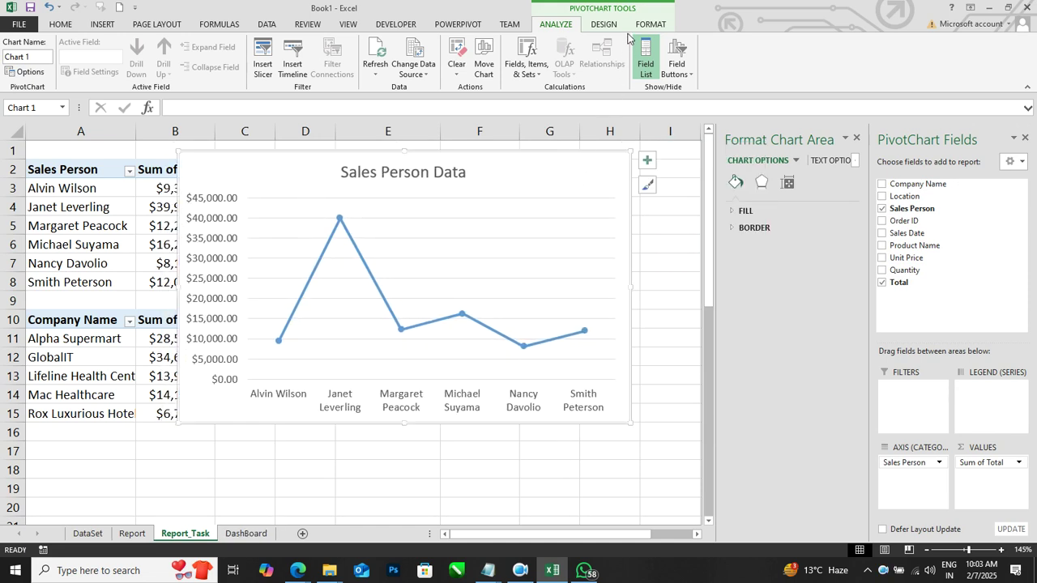
drag(591, 165, 600, 172)
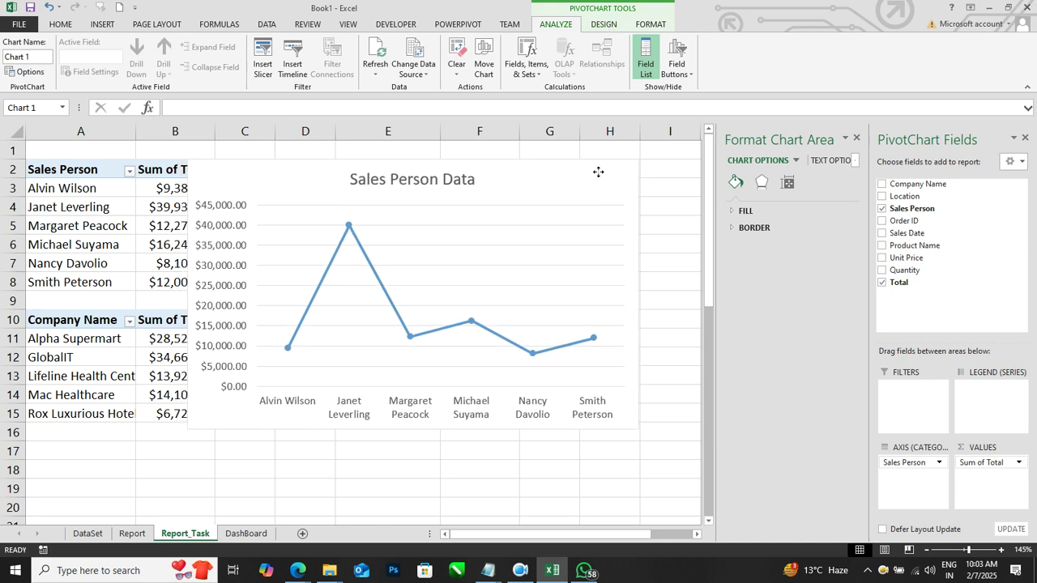
Move the Sales Person Data chart to the DashBoard sheet as an object and place it in the sheet's upper-left corner at cell A1.
click(608, 26)
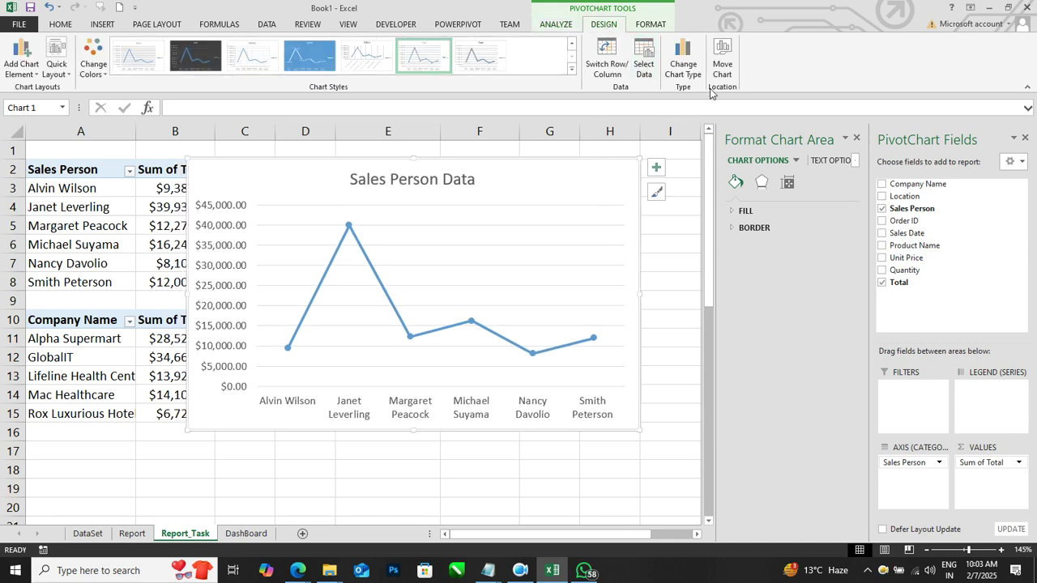
click(721, 59)
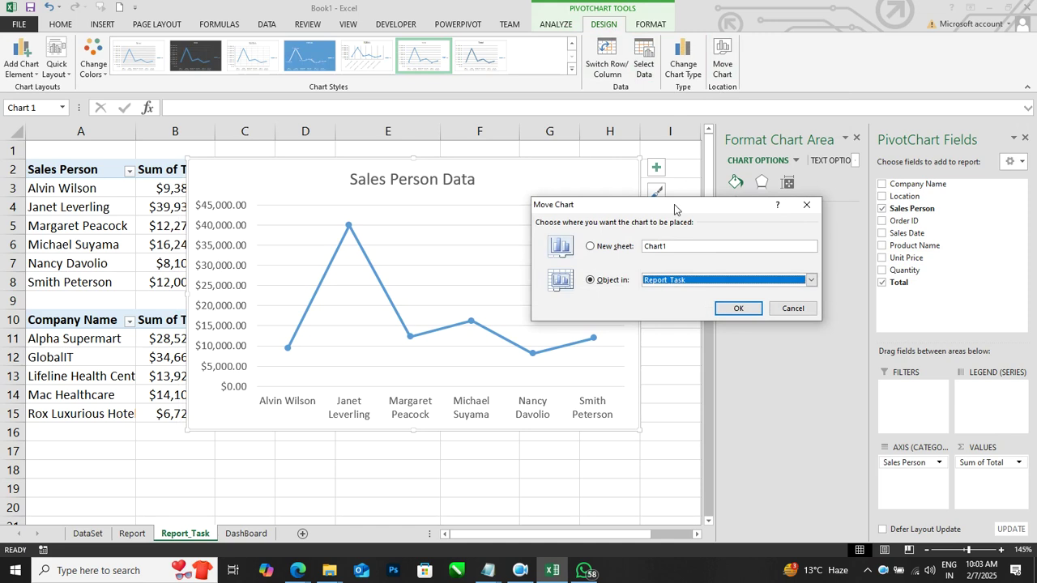
click(656, 279)
click(660, 322)
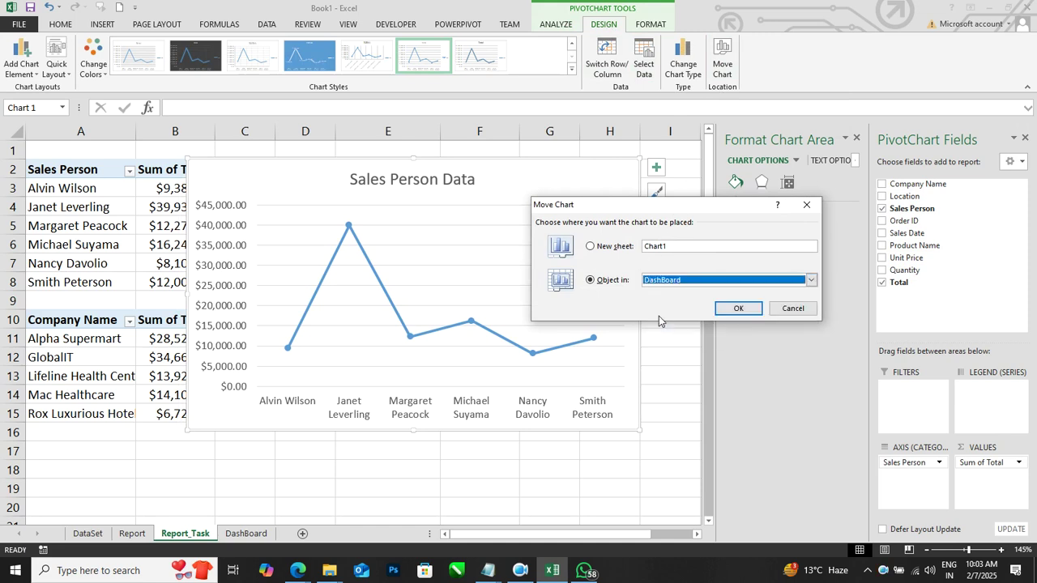
click(733, 310)
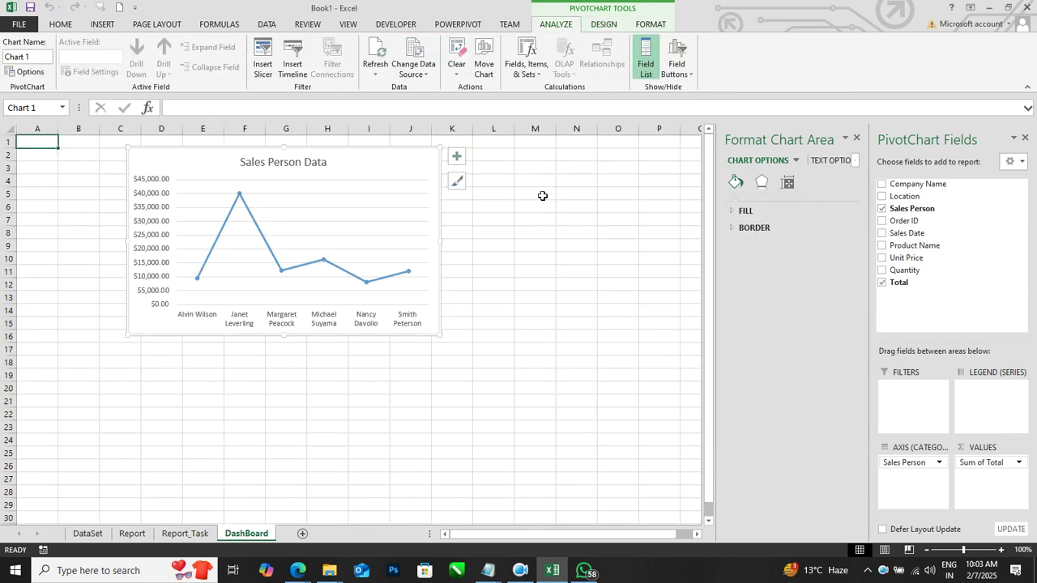
drag(421, 158, 305, 142)
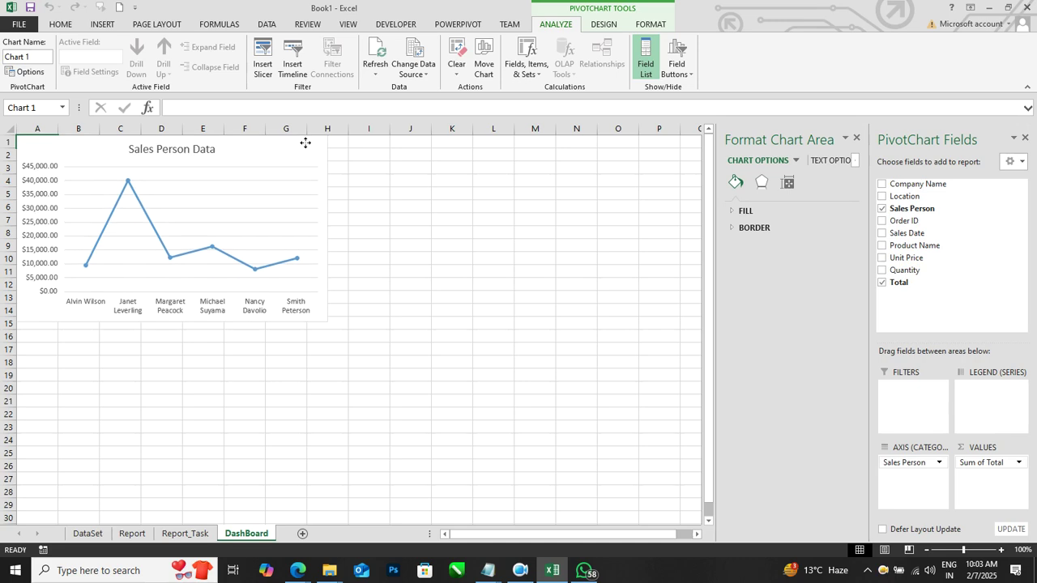
click(478, 268)
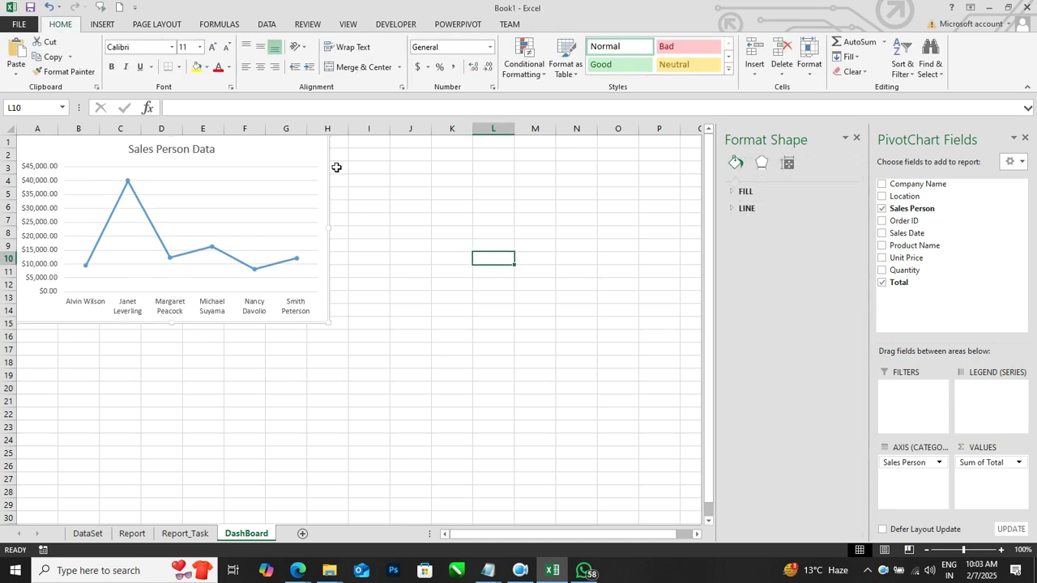
Apply the grey gradient chart style with large round markers and centred data labels to the Sales Person Data chart.
click(302, 148)
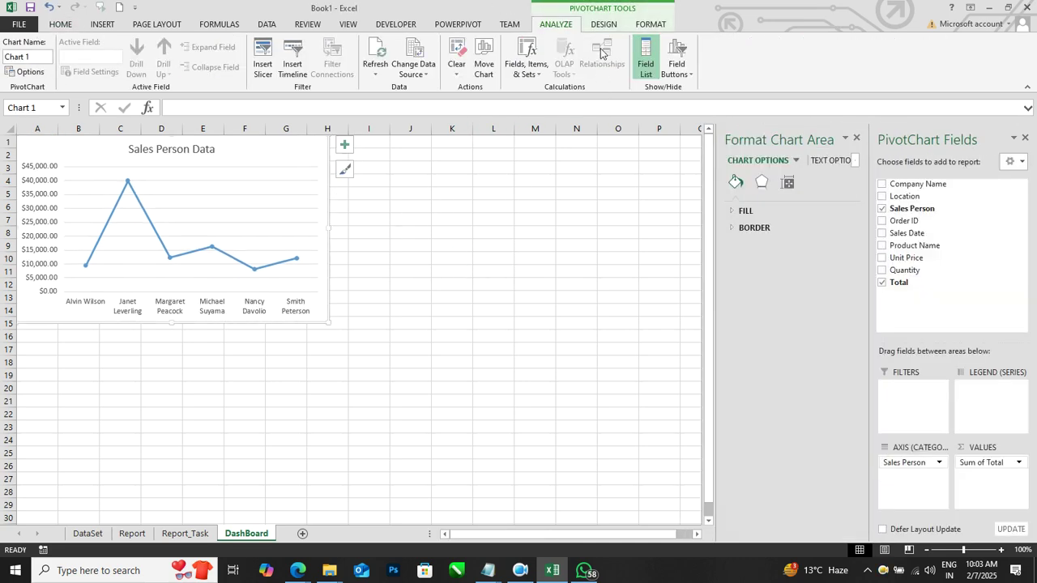
click(600, 26)
click(572, 69)
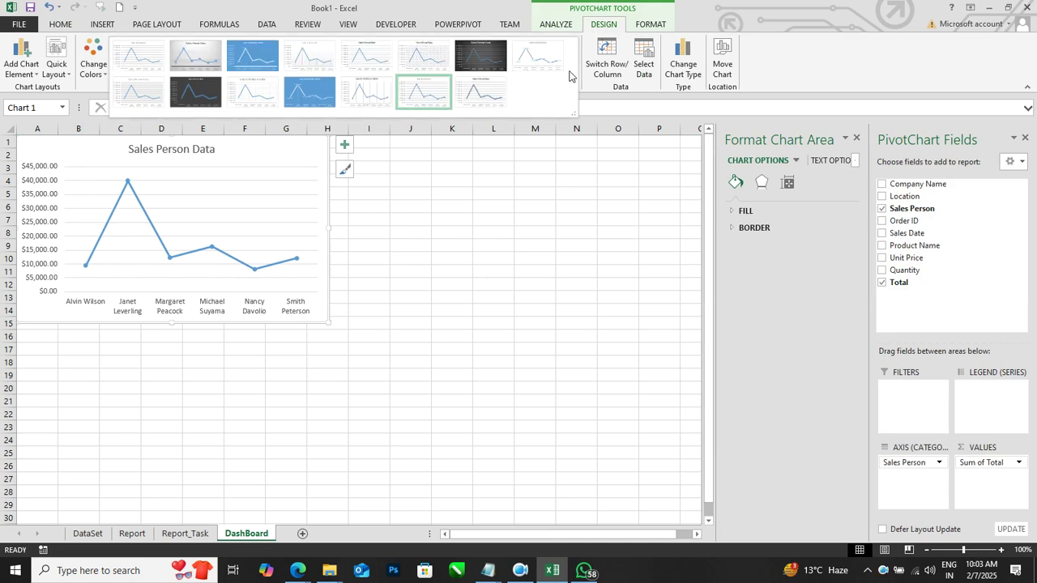
click(198, 59)
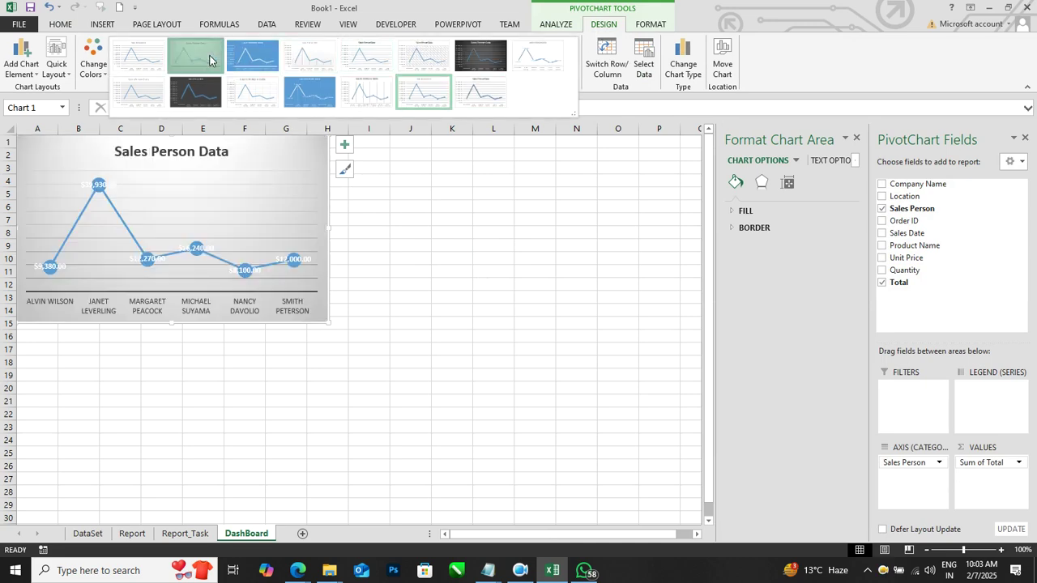
click(530, 276)
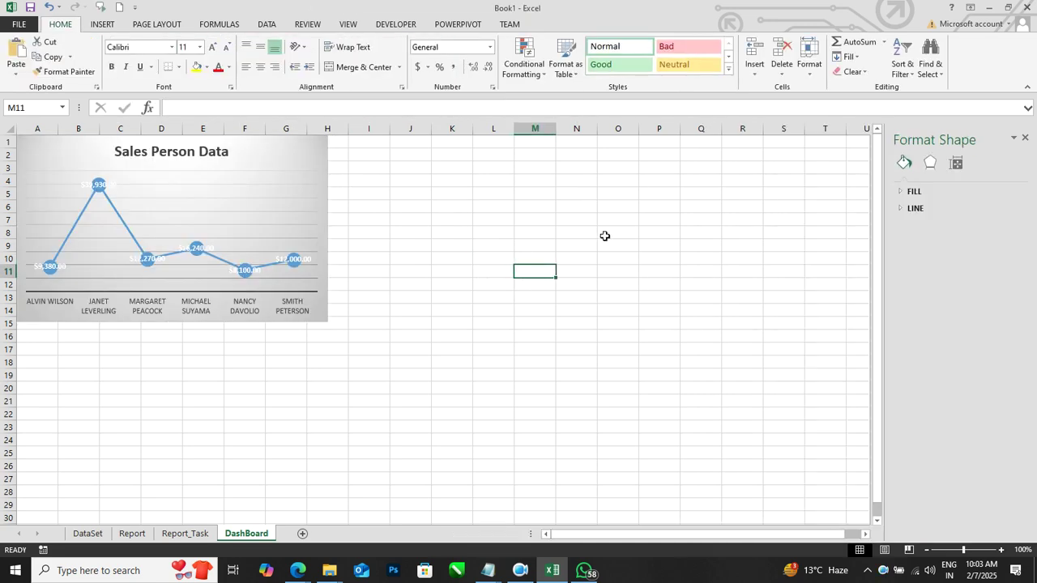
Turn off the gridlines on the DashBoard sheet.
click(348, 25)
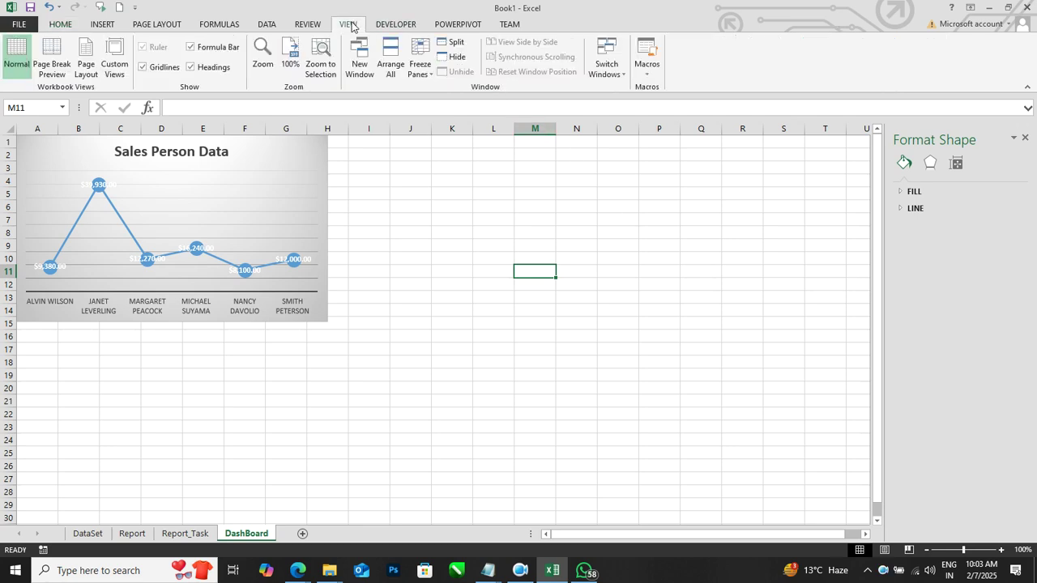
click(166, 67)
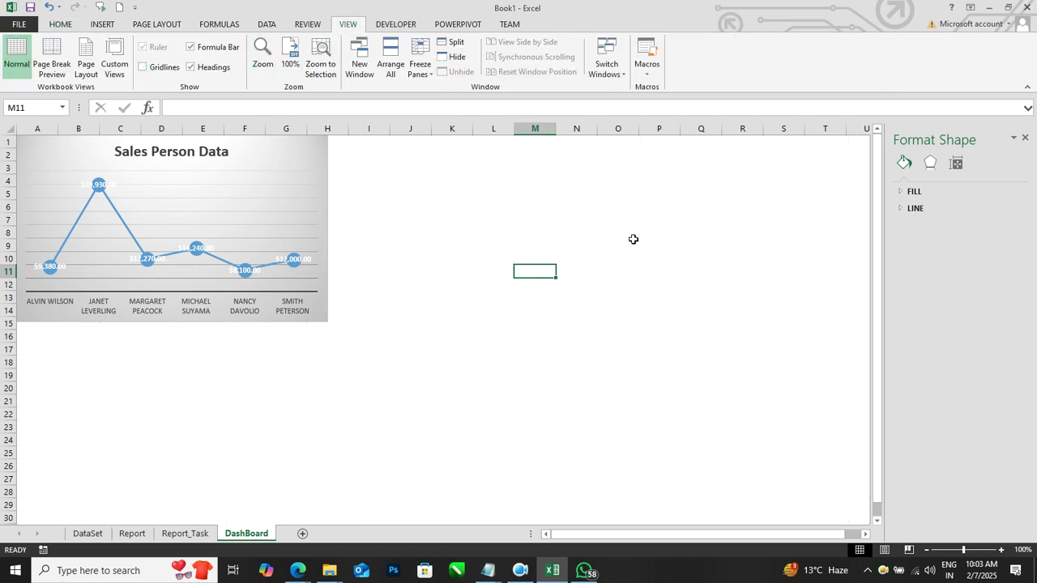
click(630, 235)
Reduce the Sales Person Data chart's height so its lower edge ends at row 13.
click(297, 146)
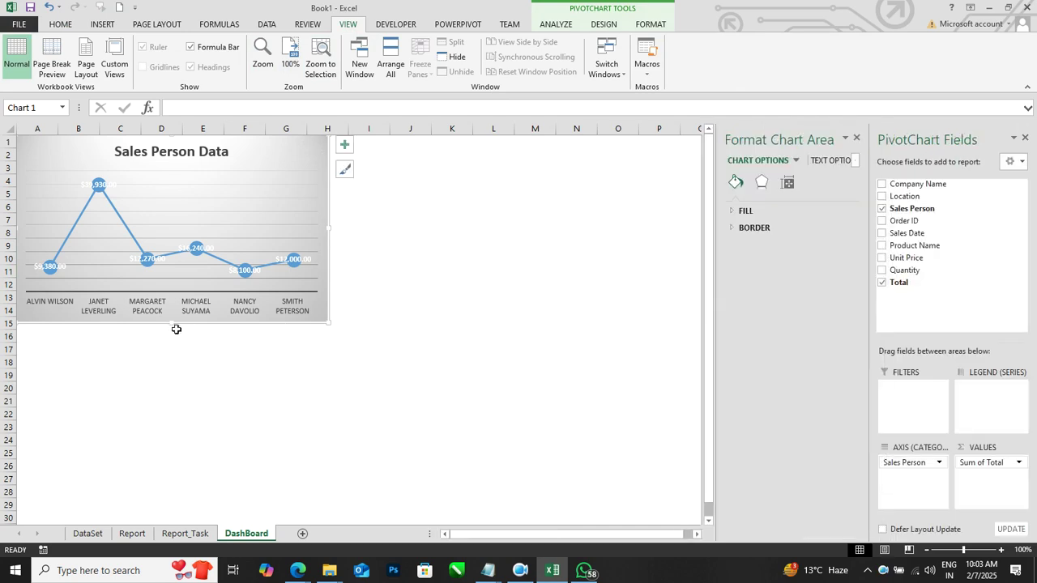
drag(172, 324, 172, 306)
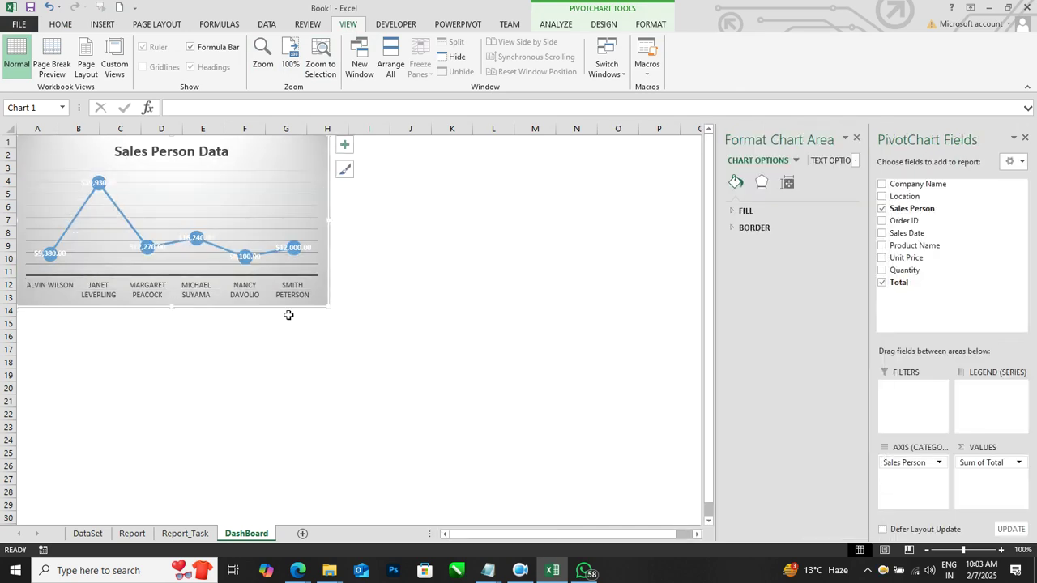
click(373, 311)
click(589, 390)
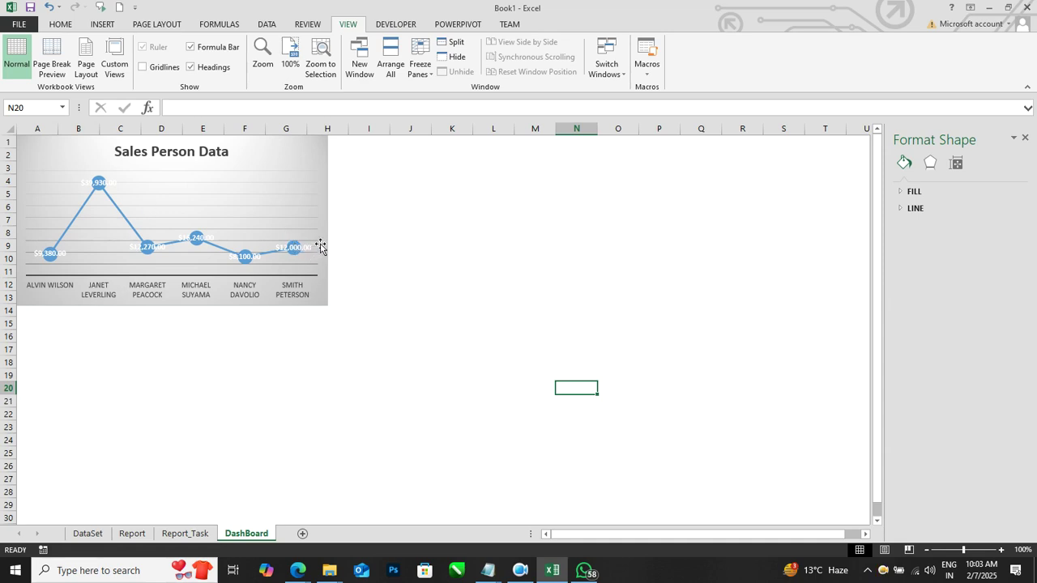
Change the text of the Sales Person Data chart's data labels to black.
click(86, 181)
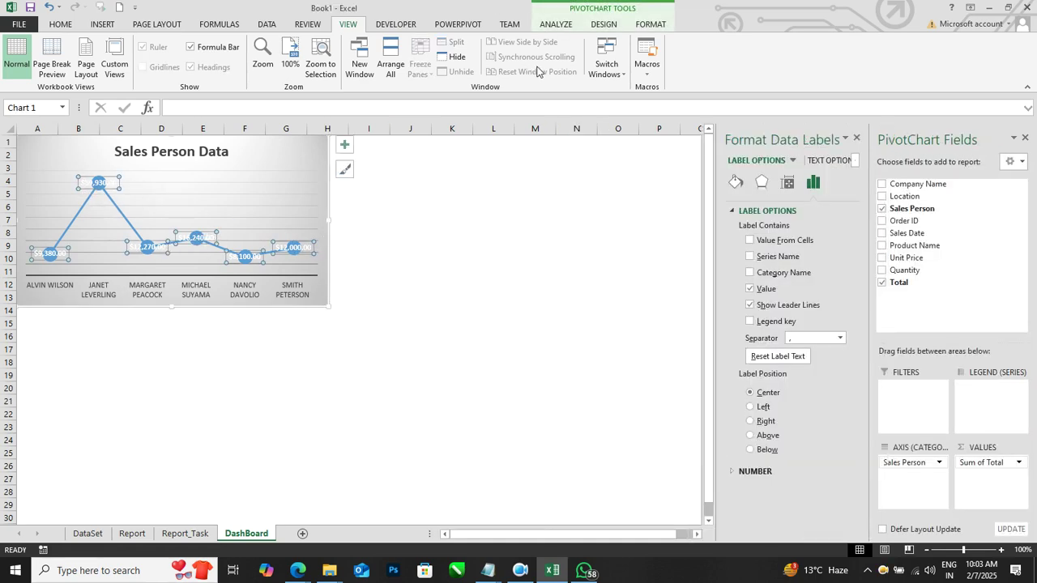
click(650, 25)
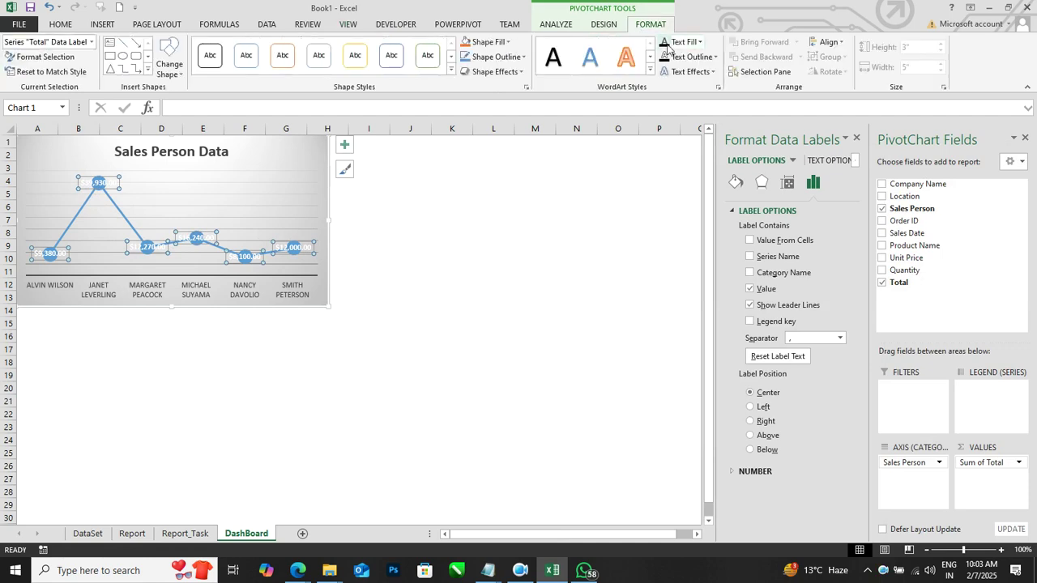
click(598, 273)
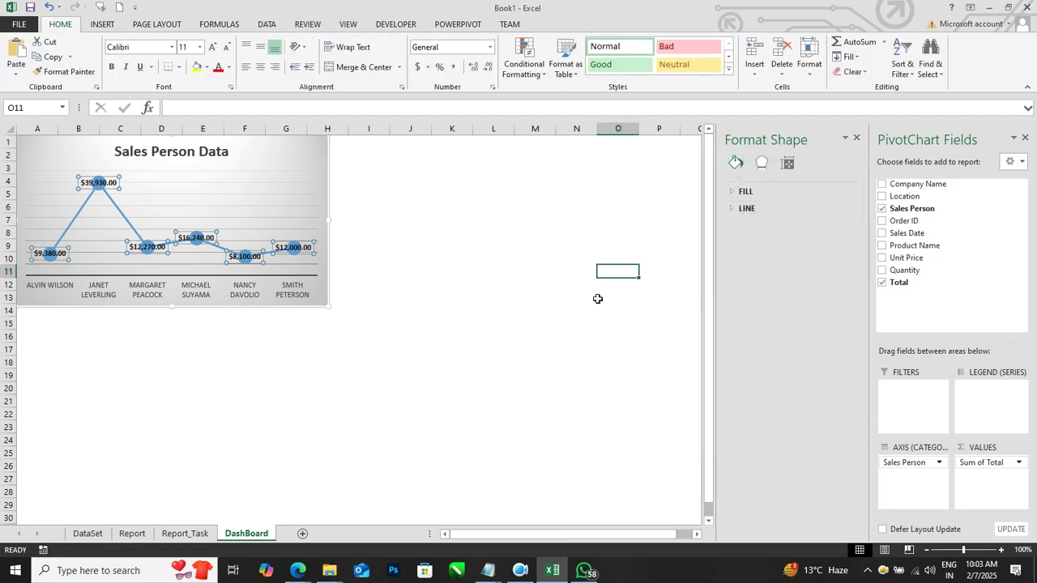
click(561, 413)
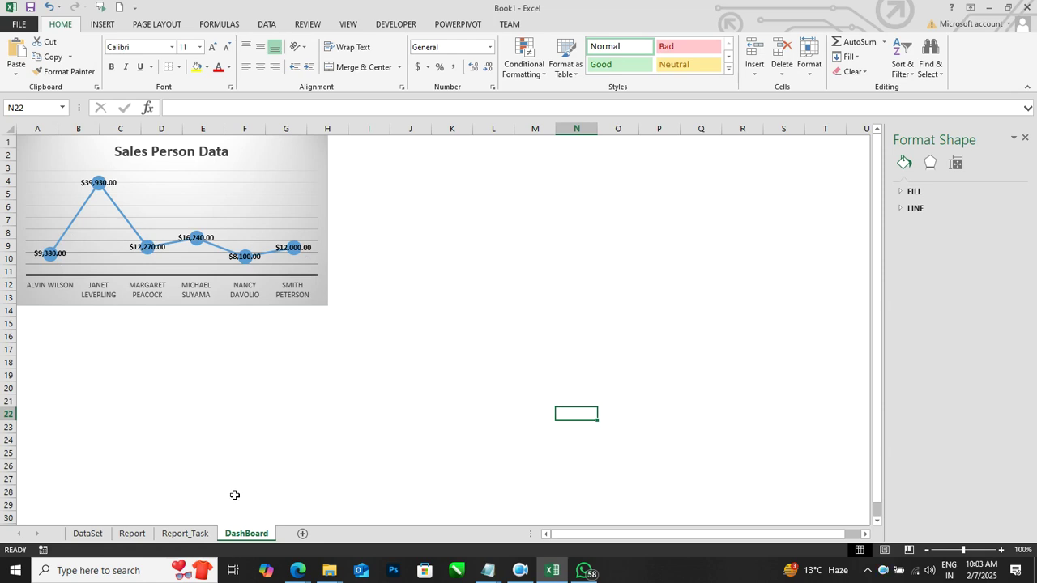
Insert a 3-D Pie PivotChart based on the Company Name PivotTable on the Report_Task sheet.
click(173, 534)
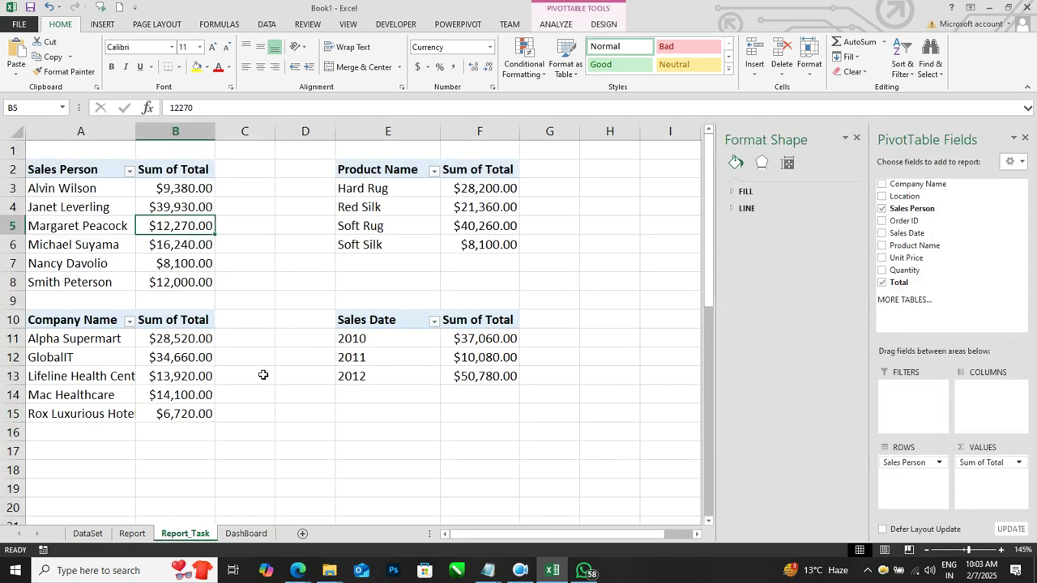
click(184, 373)
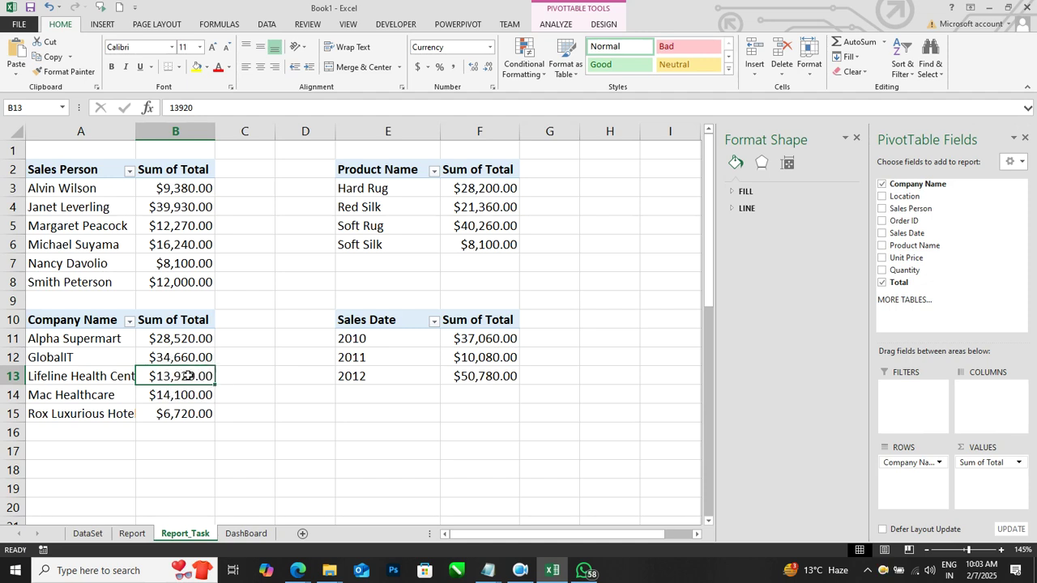
click(556, 23)
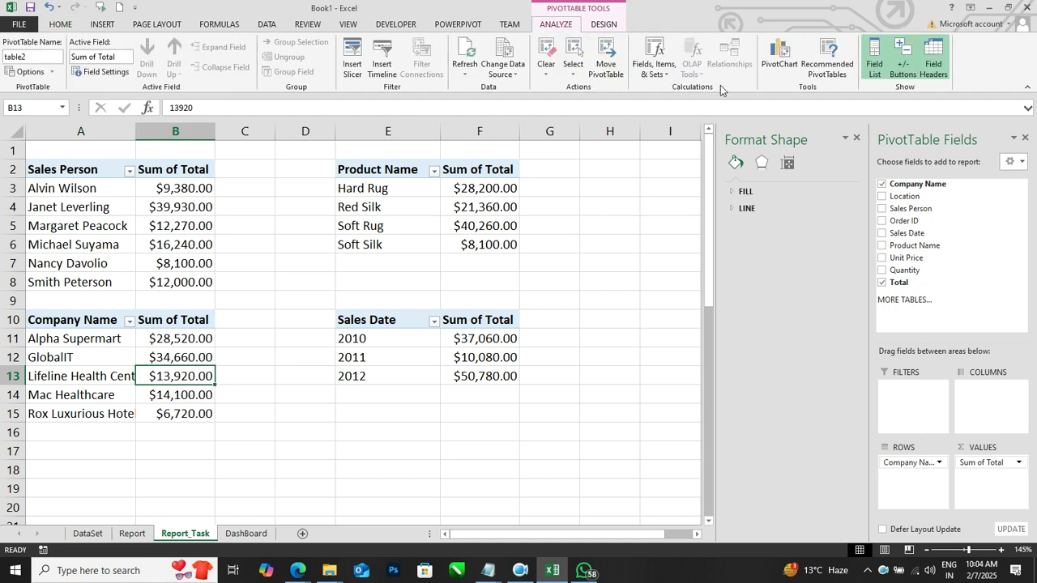
click(772, 57)
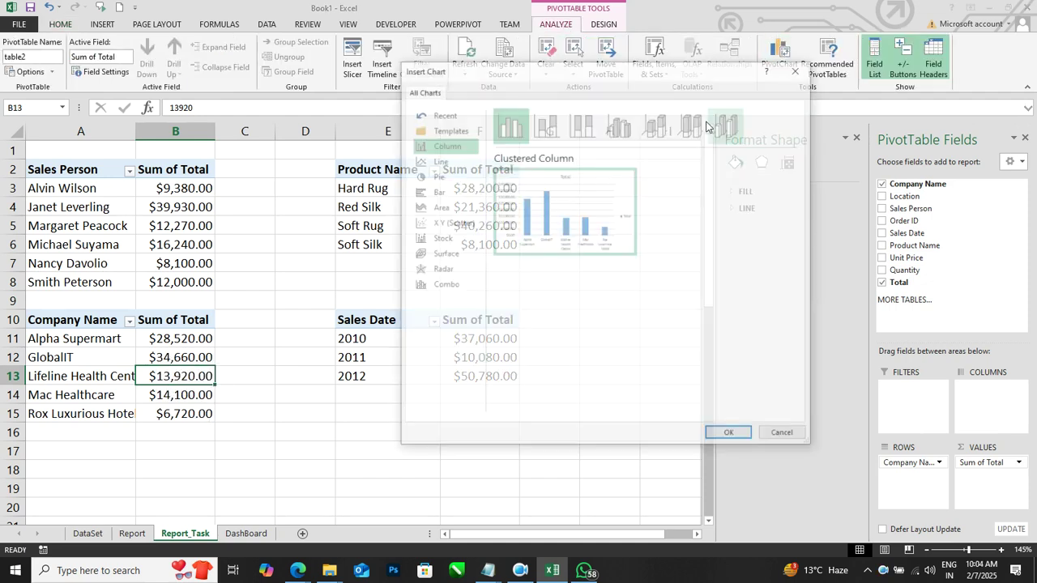
click(442, 176)
click(546, 123)
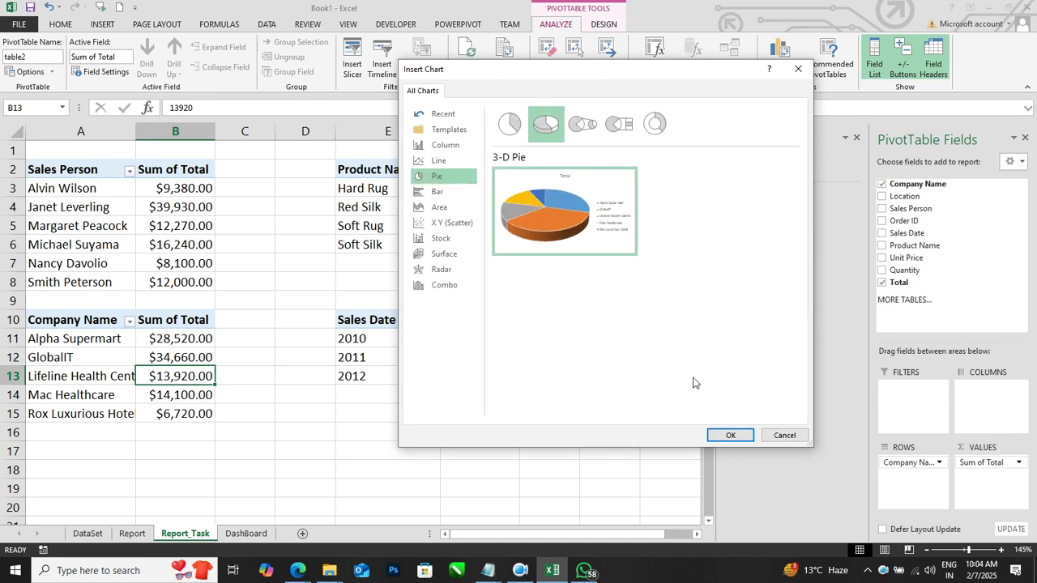
click(729, 436)
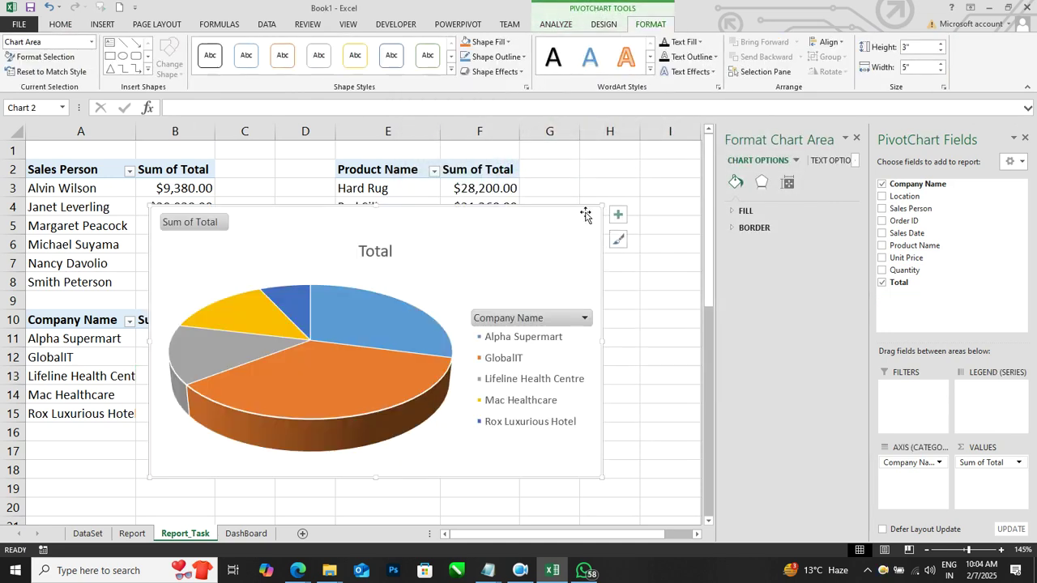
Move the pie PivotChart up to row 2 and hide all its field buttons.
drag(550, 218, 574, 175)
click(556, 24)
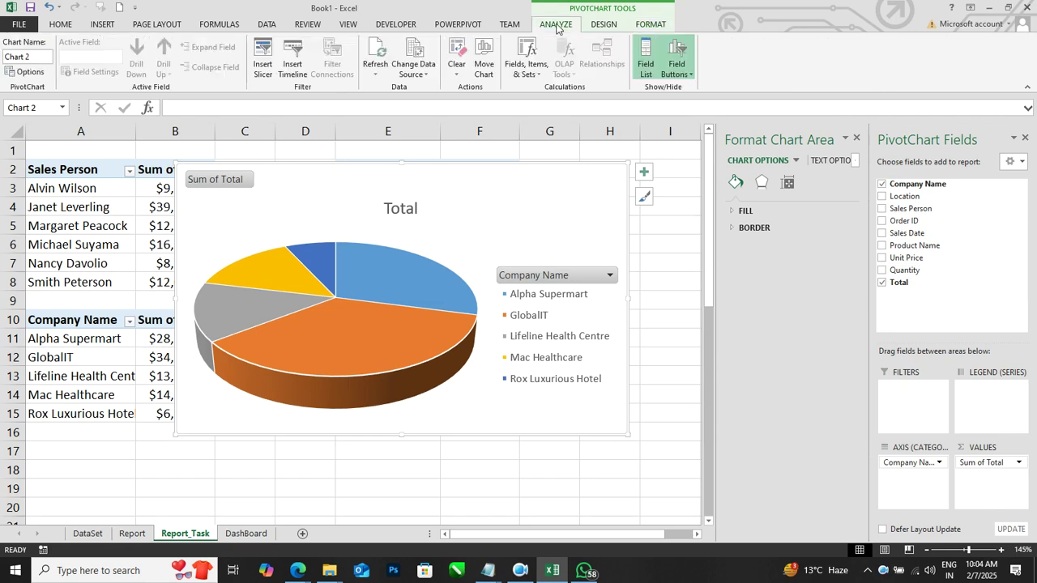
click(677, 55)
Change the pie PivotChart's title to "Company Sales".
click(400, 183)
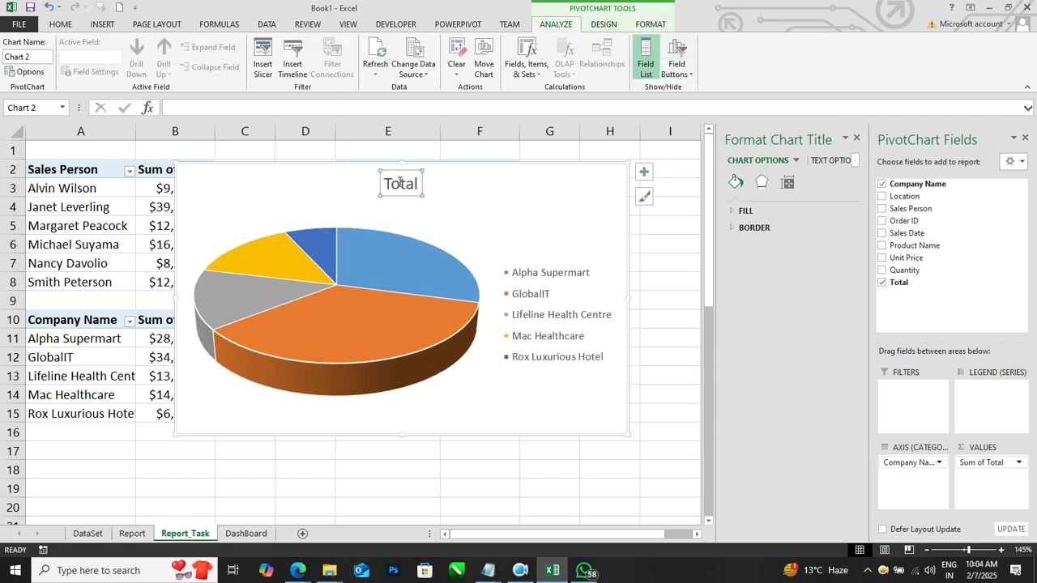
double_click(400, 184)
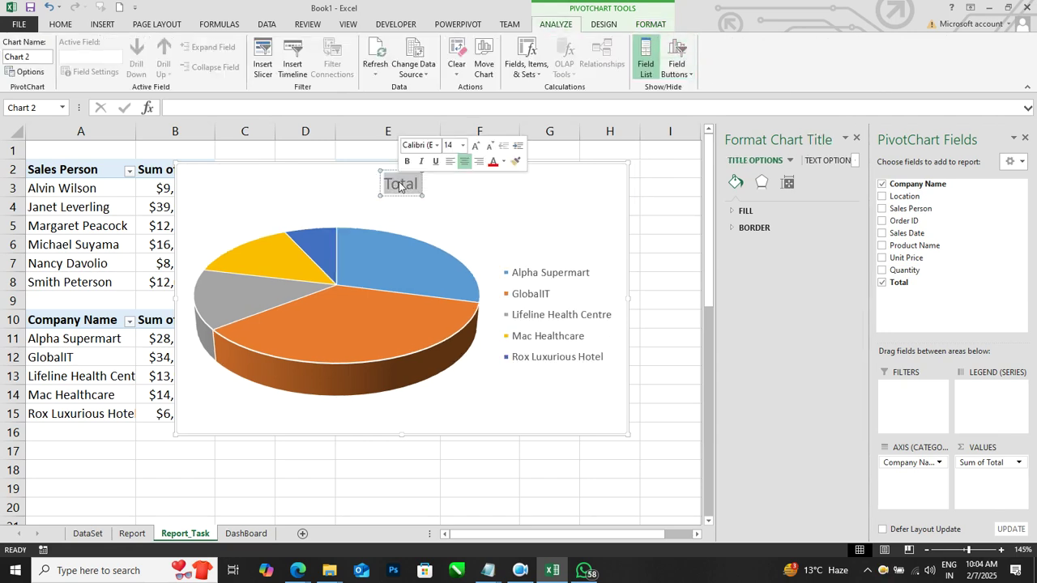
text(Company)
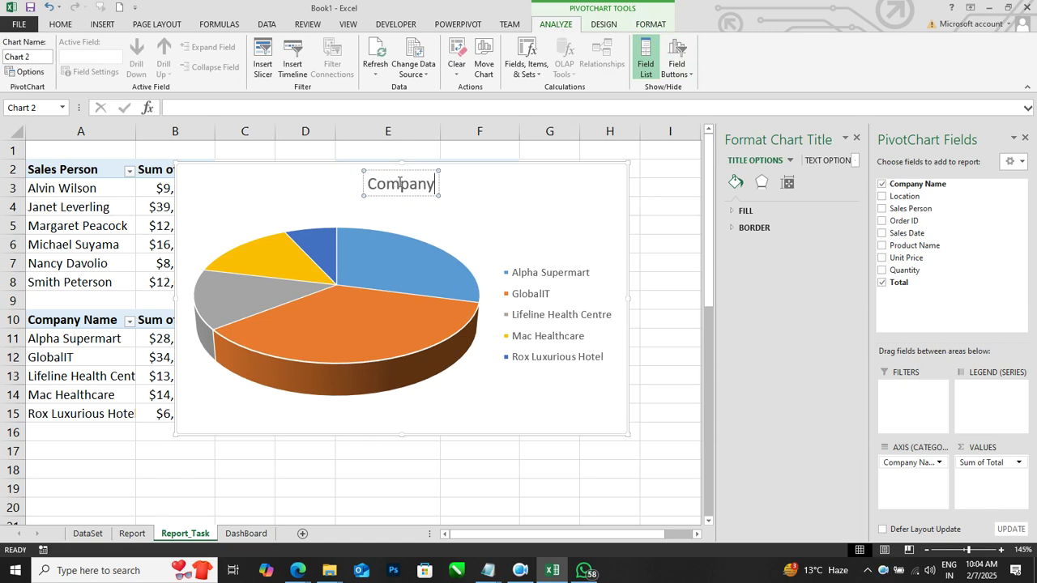
text( Sales)
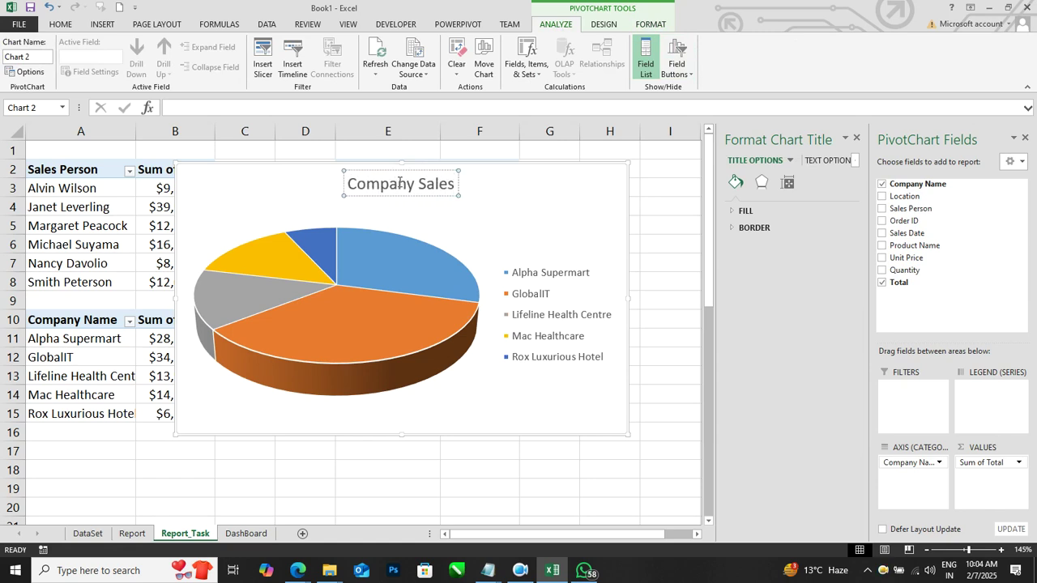
Move the Company Sales pie chart from Report_Task to the DashBoard sheet as an embedded object.
click(653, 201)
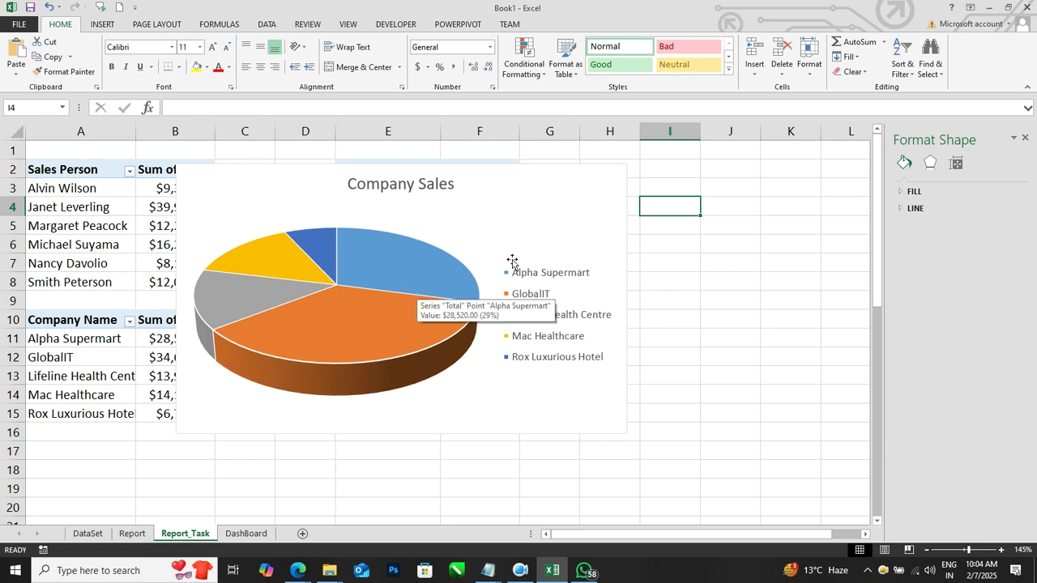
drag(574, 186, 605, 183)
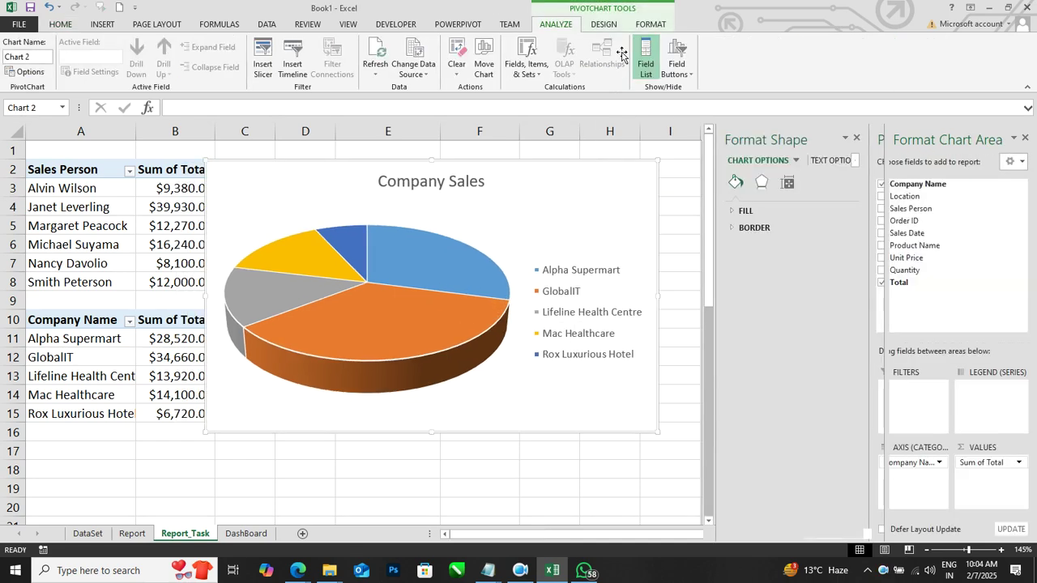
click(604, 23)
click(723, 65)
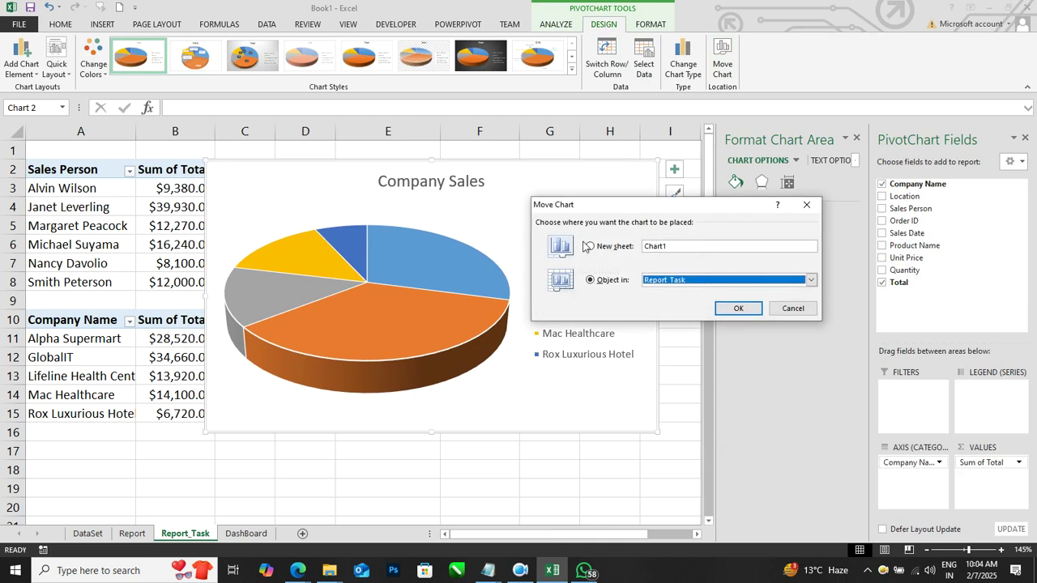
click(663, 284)
click(671, 320)
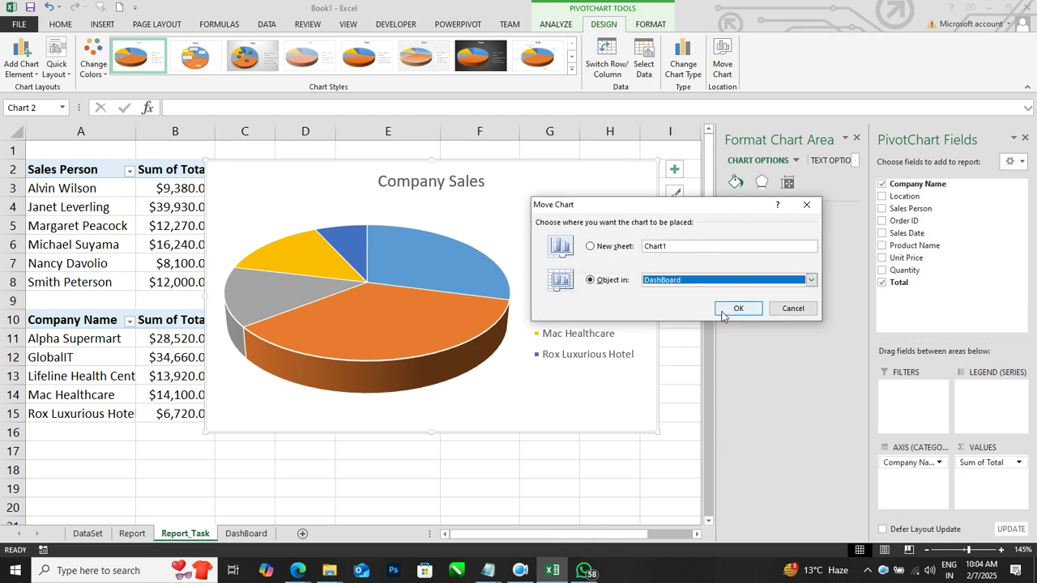
click(735, 309)
Place the Company Sales chart directly beside the Sales Person Data chart and shorten it to end at row 13.
mouse_move(431, 164)
mouse_down()
mouse_move(443, 190)
mouse_move(597, 162)
mouse_move(617, 148)
mouse_up()
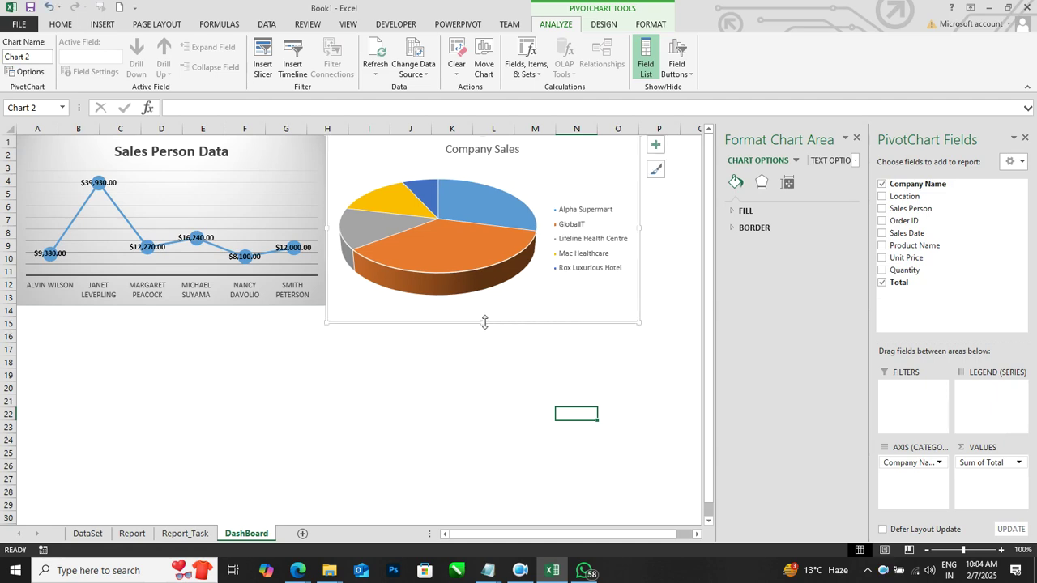
drag(481, 324, 483, 307)
click(494, 356)
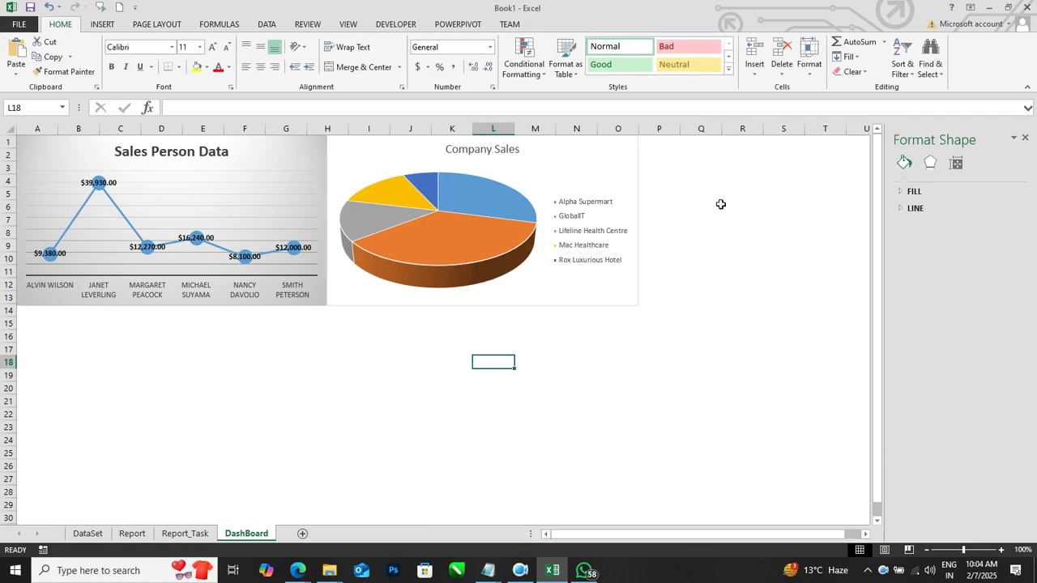
Apply chart Style 3 to the Company Sales pie chart on the DashBoard sheet.
click(598, 176)
click(606, 25)
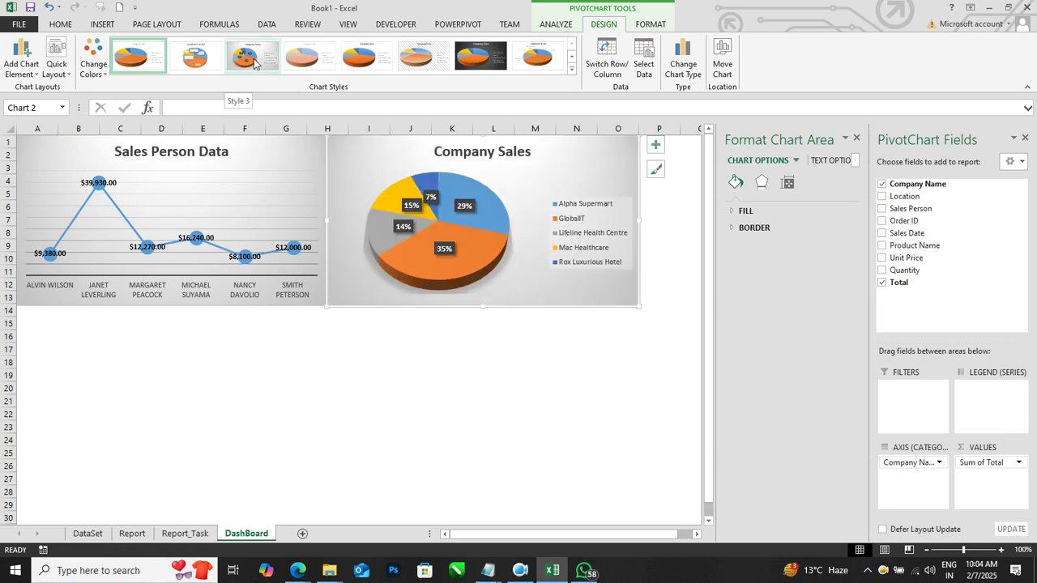
click(253, 62)
click(445, 526)
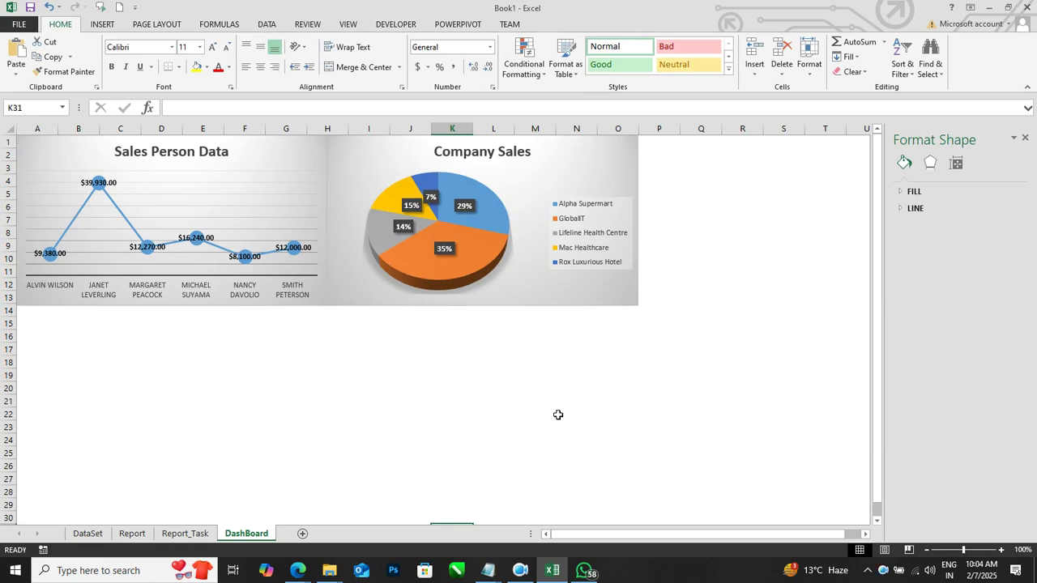
Insert a 3-D Clustered Column PivotChart based on the Product Name PivotTable on the Report_Task sheet.
click(173, 535)
click(391, 227)
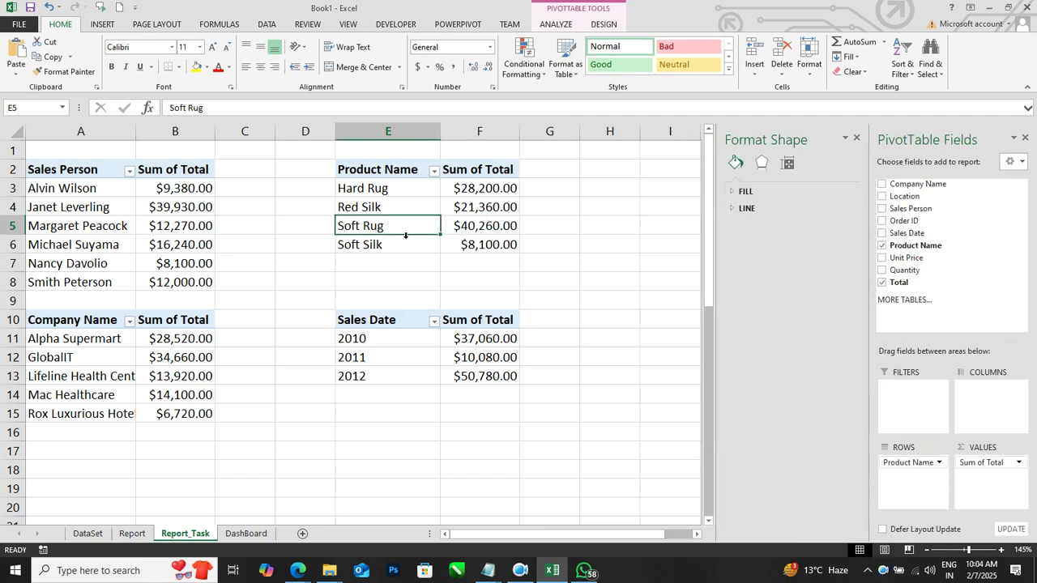
click(558, 24)
click(782, 56)
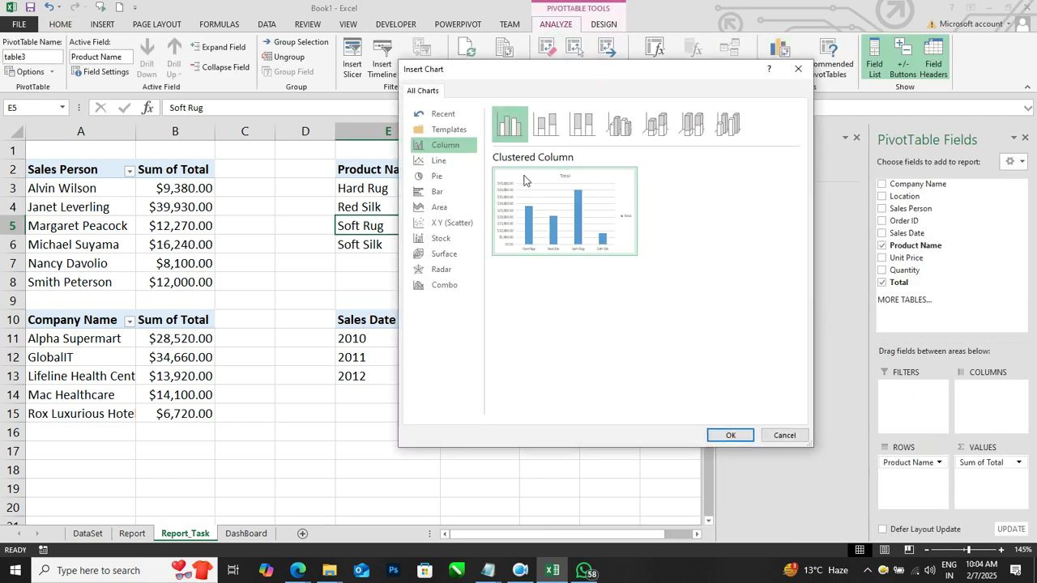
click(609, 138)
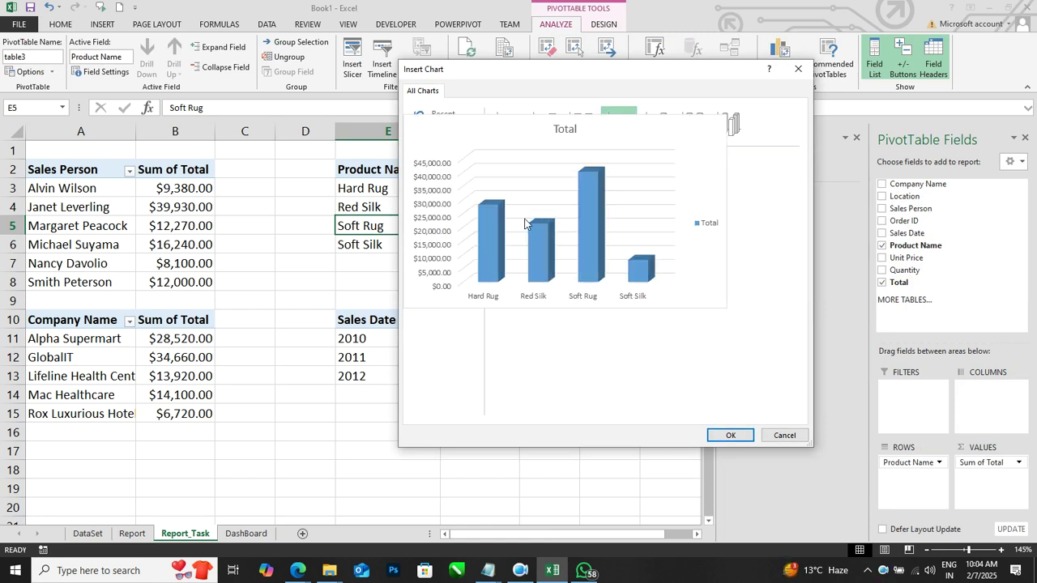
click(725, 436)
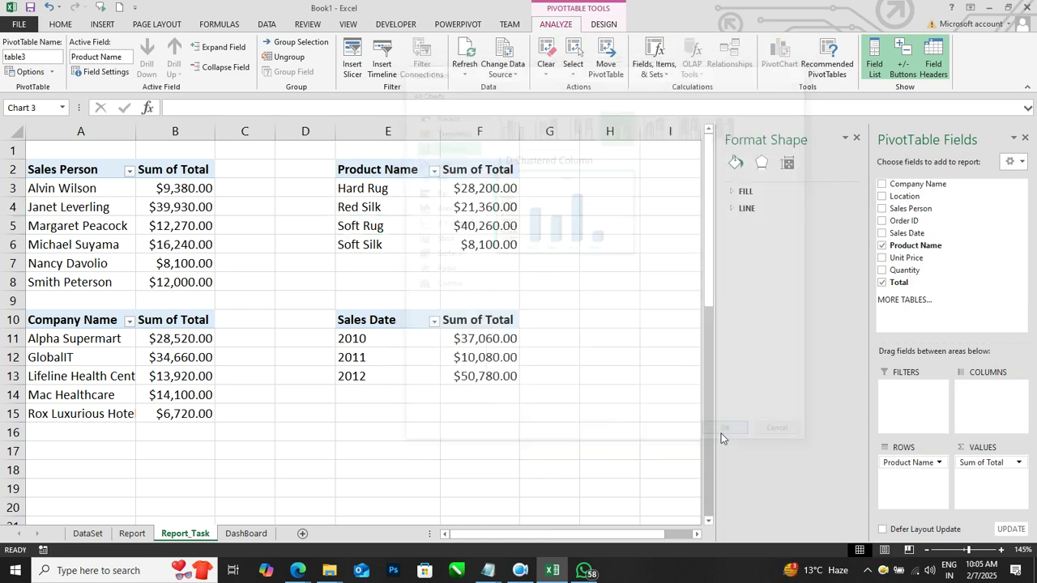
Move the column PivotChart up beside the Sales Person PivotTable and hide all its field buttons.
drag(570, 224, 638, 168)
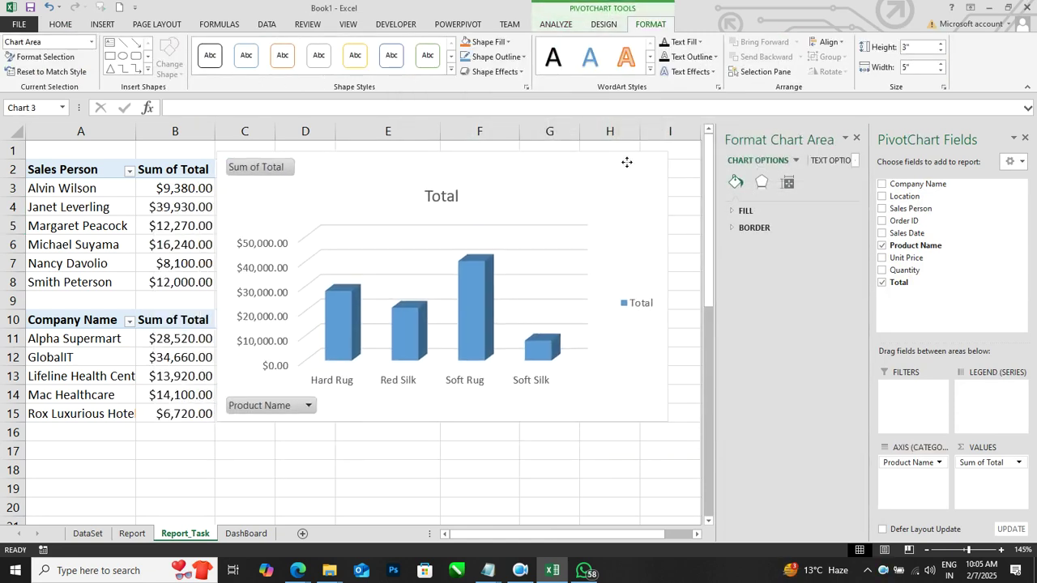
click(559, 26)
click(677, 51)
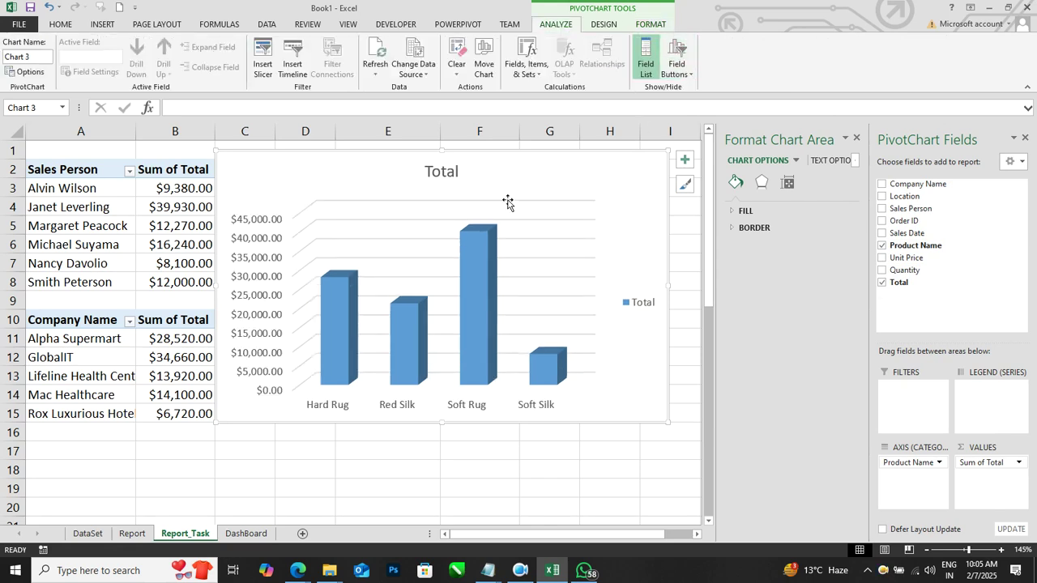
Change the column PivotChart's title to "Product Sales".
click(435, 175)
double_click(433, 173)
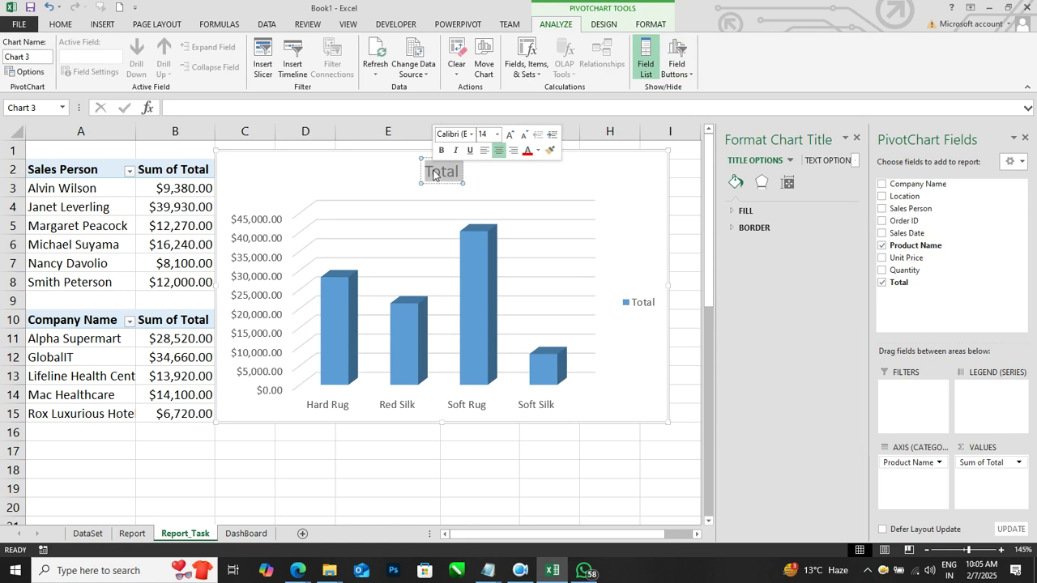
text(Produc)
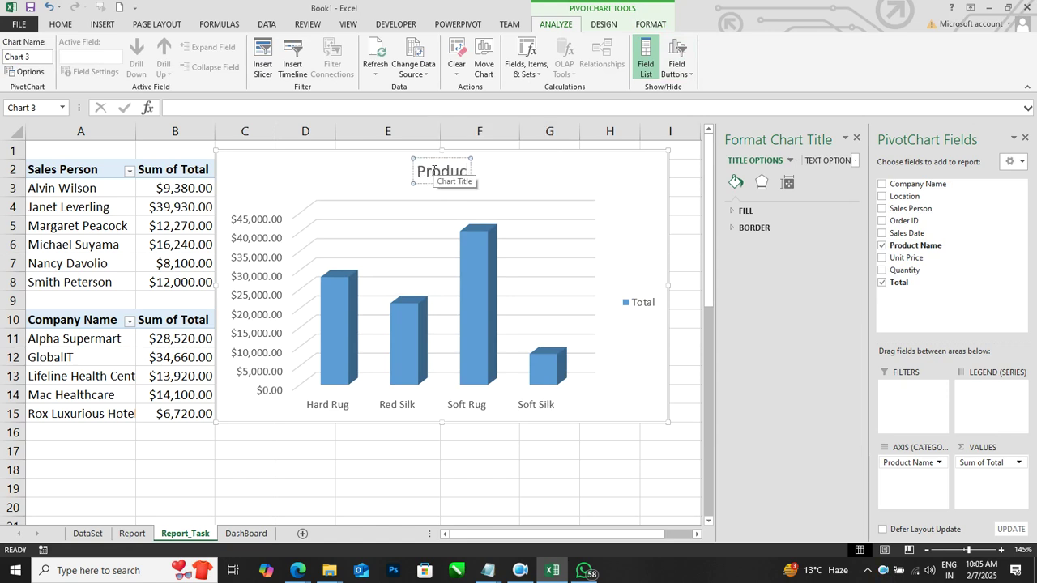
text(t)
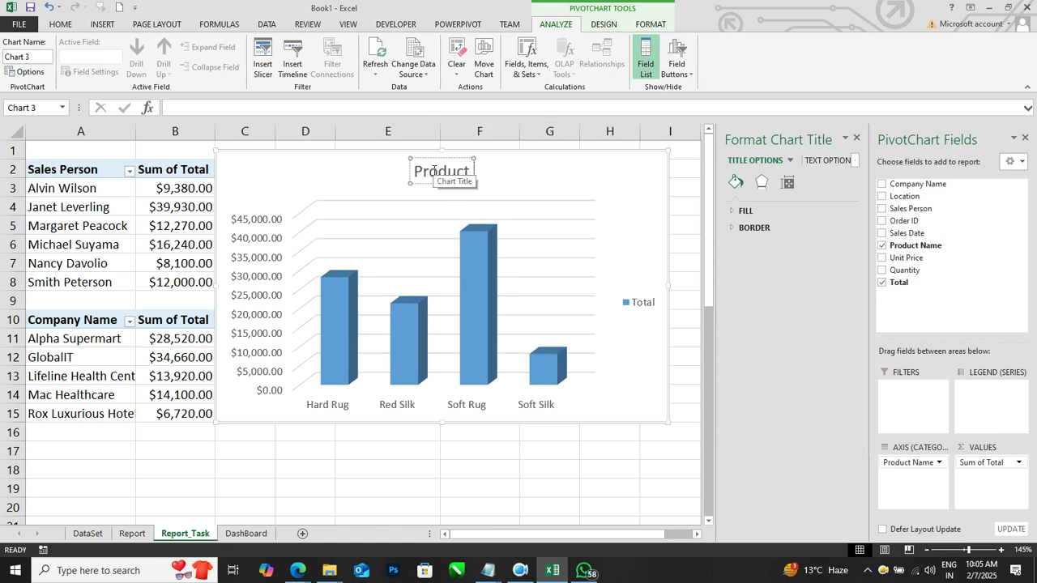
text( Sales)
click(548, 473)
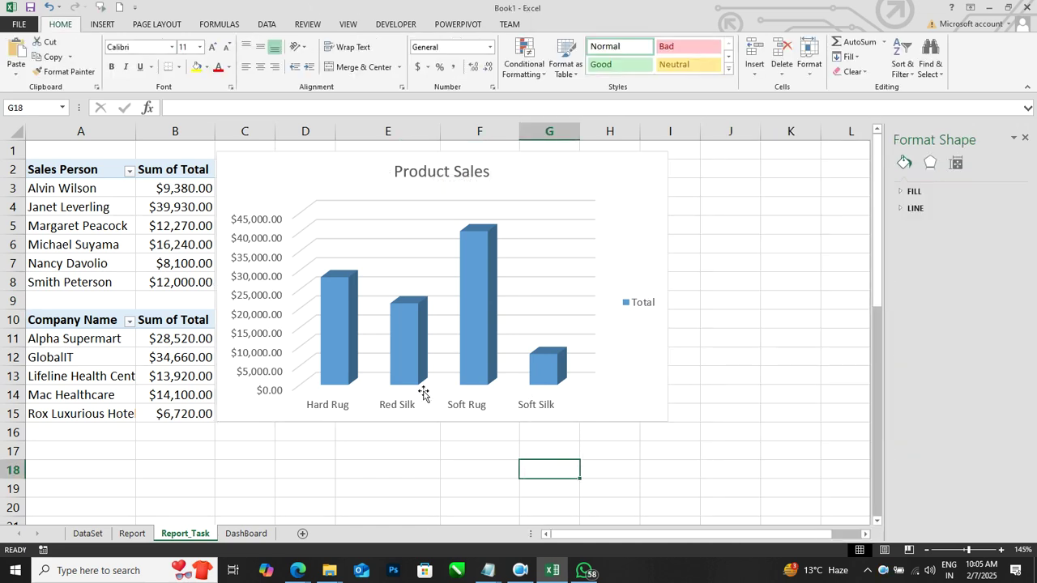
Fill the Hard Rug column with standard red and the Red Silk column with standard yellow.
click(346, 319)
click(346, 308)
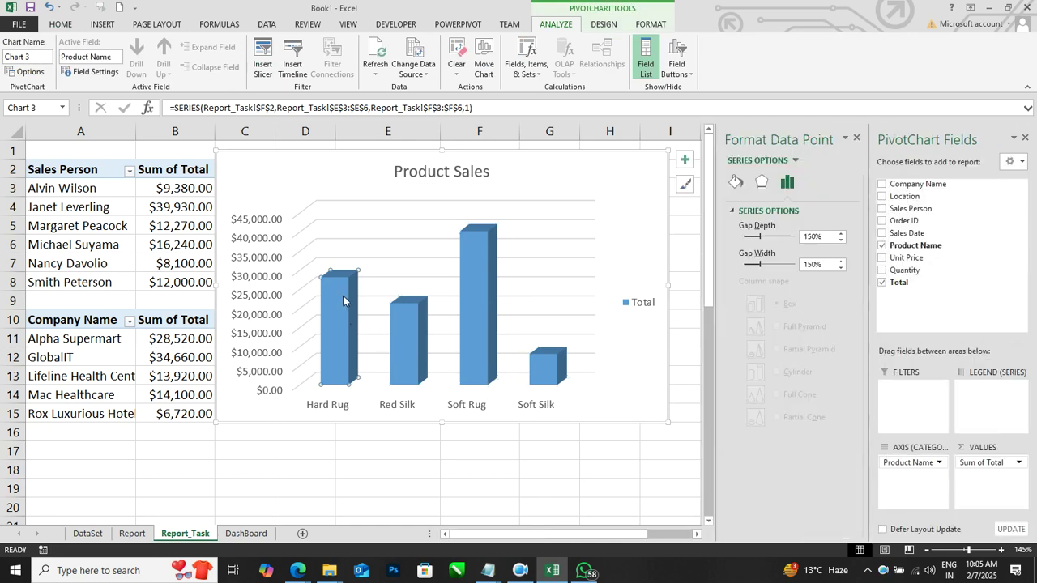
click(652, 24)
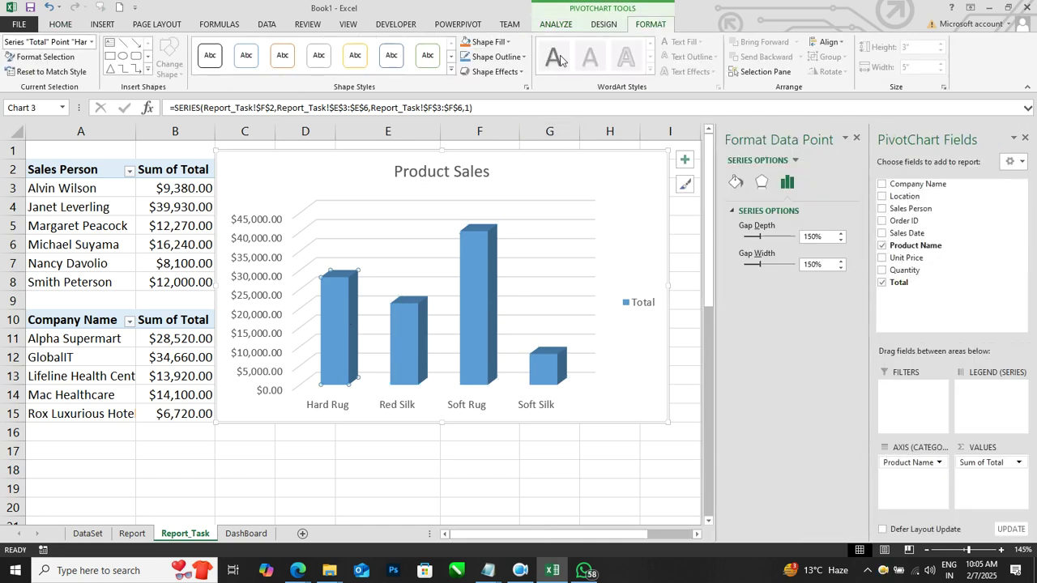
click(486, 41)
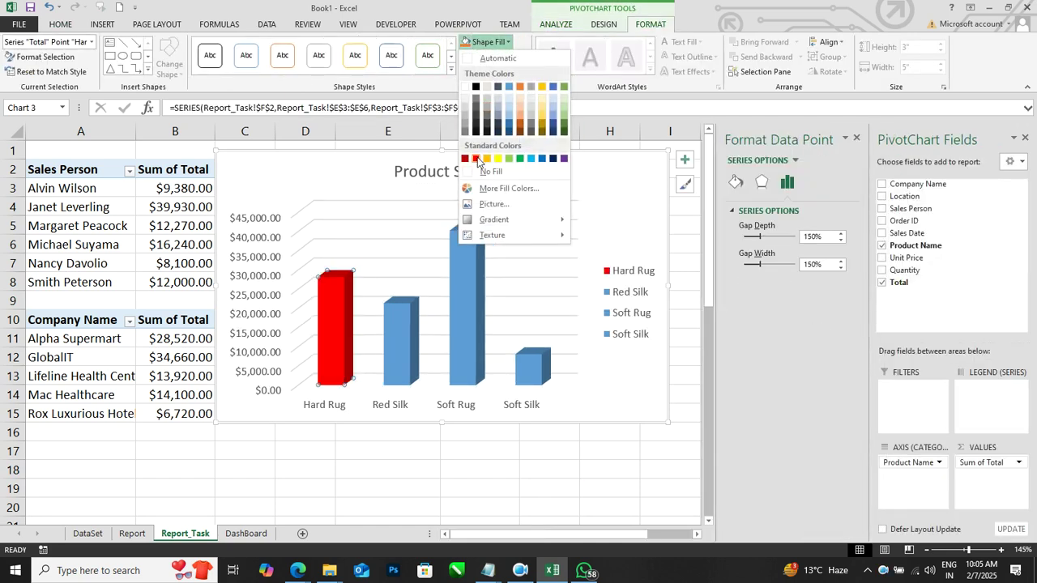
click(476, 158)
click(489, 41)
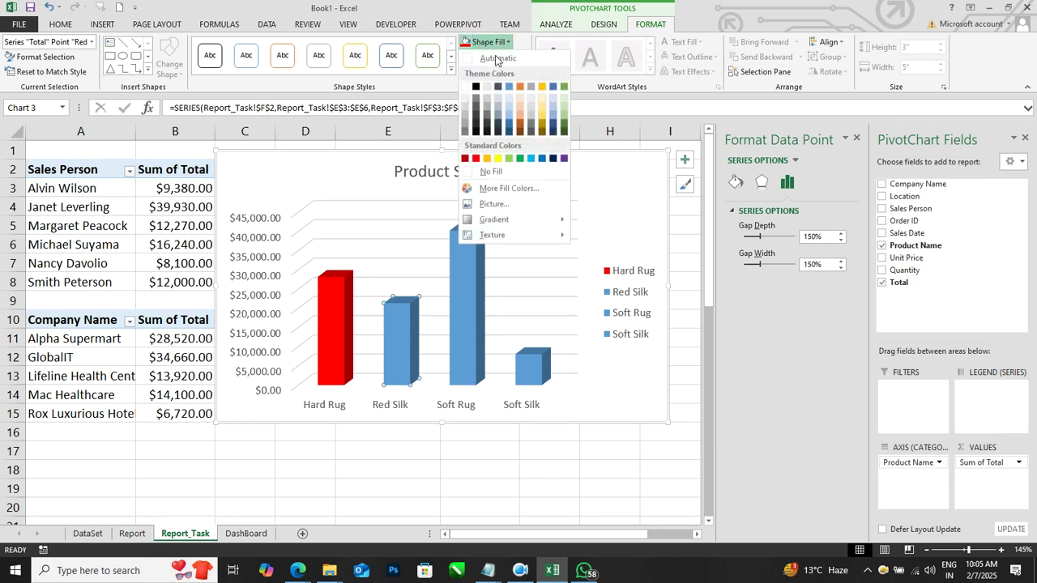
click(500, 161)
Fill the Soft Rug column with standard green and the Soft Silk column with standard blue.
click(465, 265)
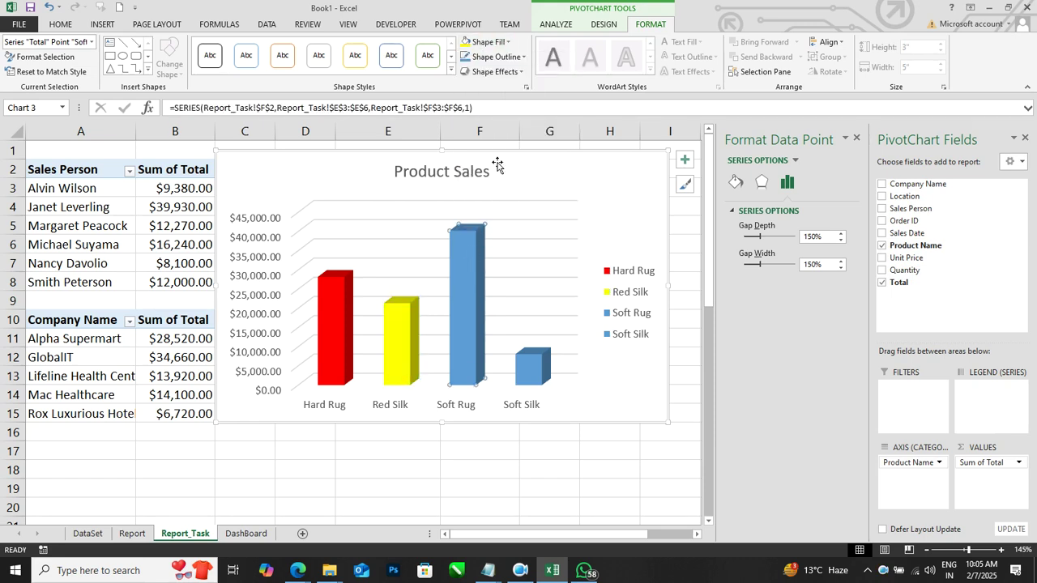
click(486, 41)
click(519, 158)
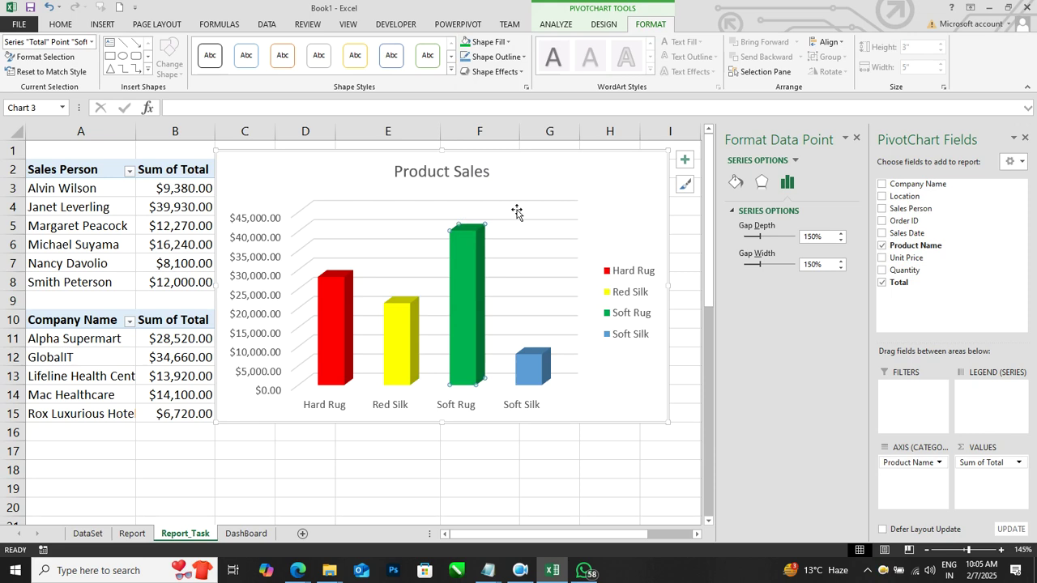
click(489, 41)
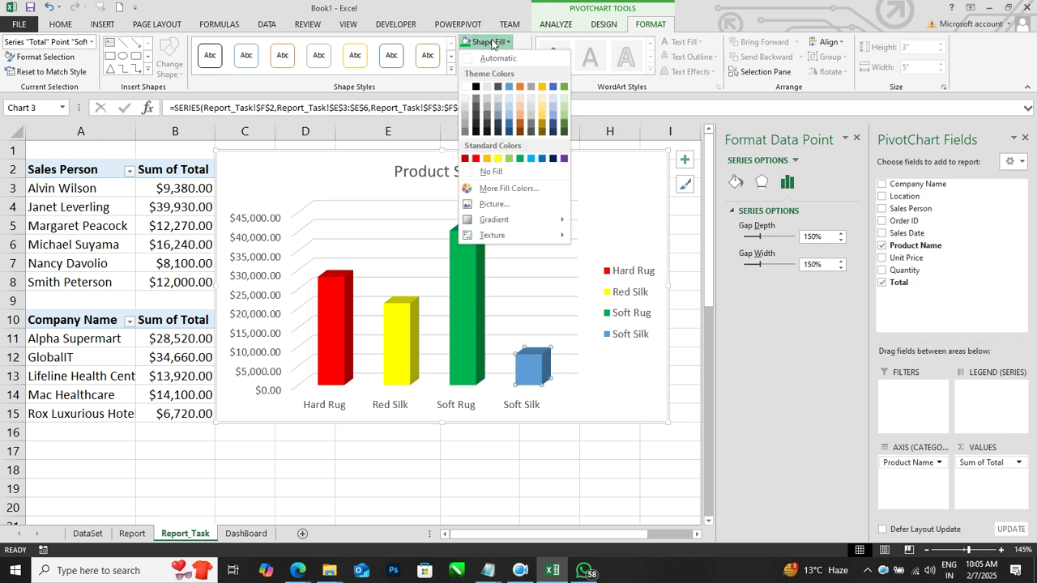
click(542, 158)
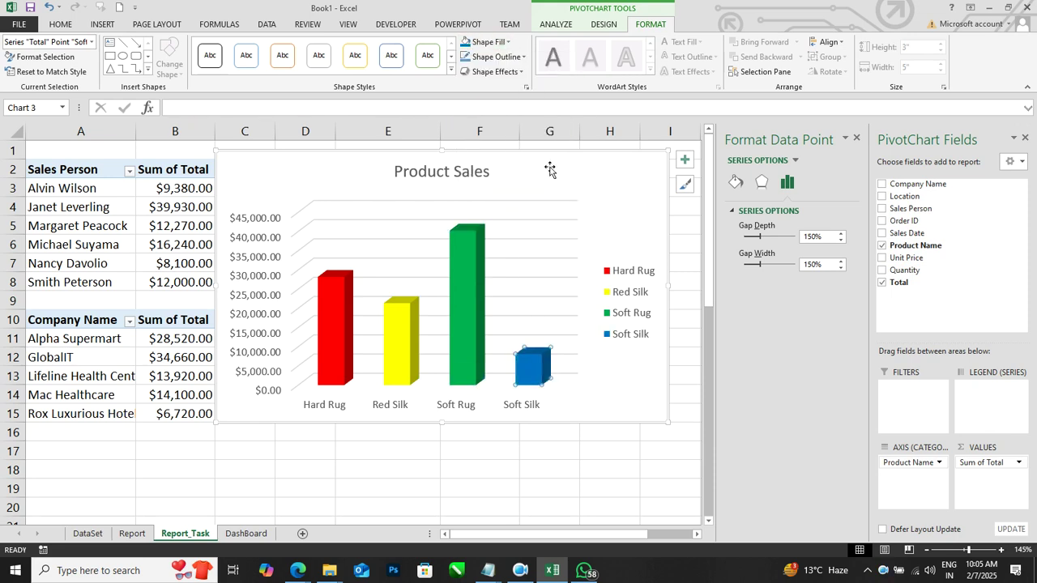
Move the Product Sales column chart from Report_Task to the DashBoard sheet as an embedded object.
click(621, 177)
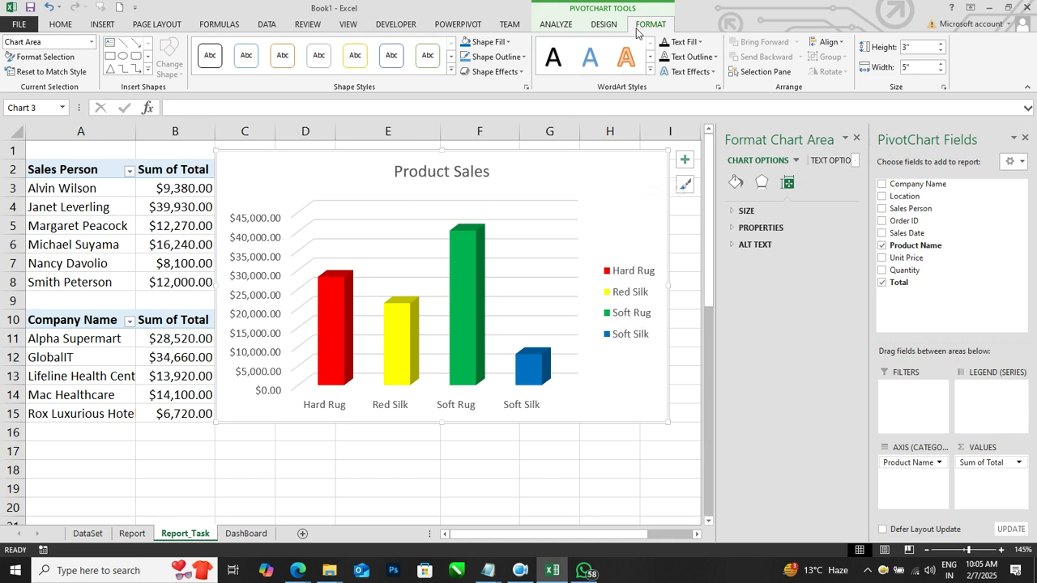
click(603, 24)
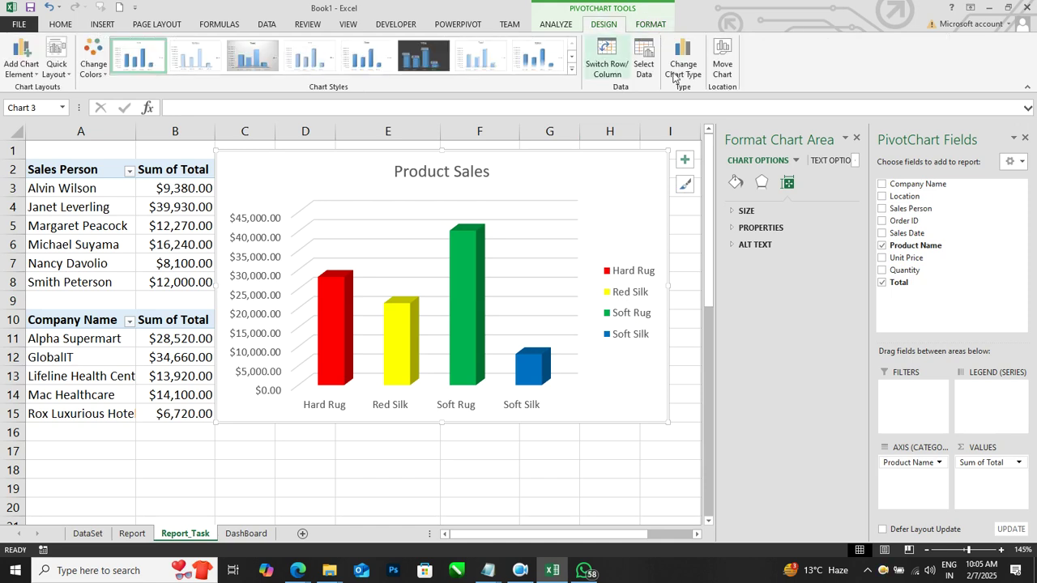
click(722, 58)
click(681, 280)
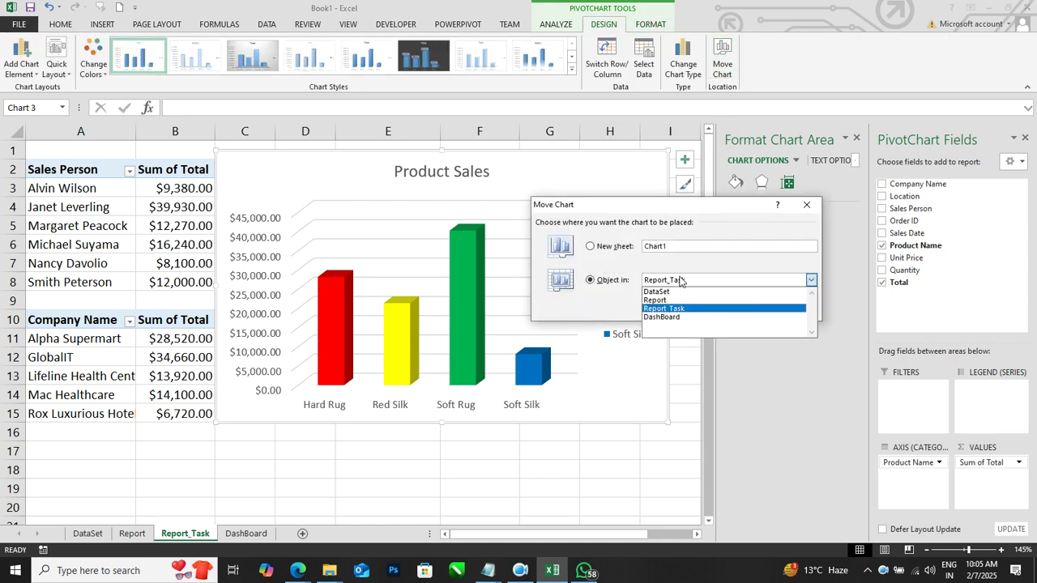
click(671, 317)
click(734, 307)
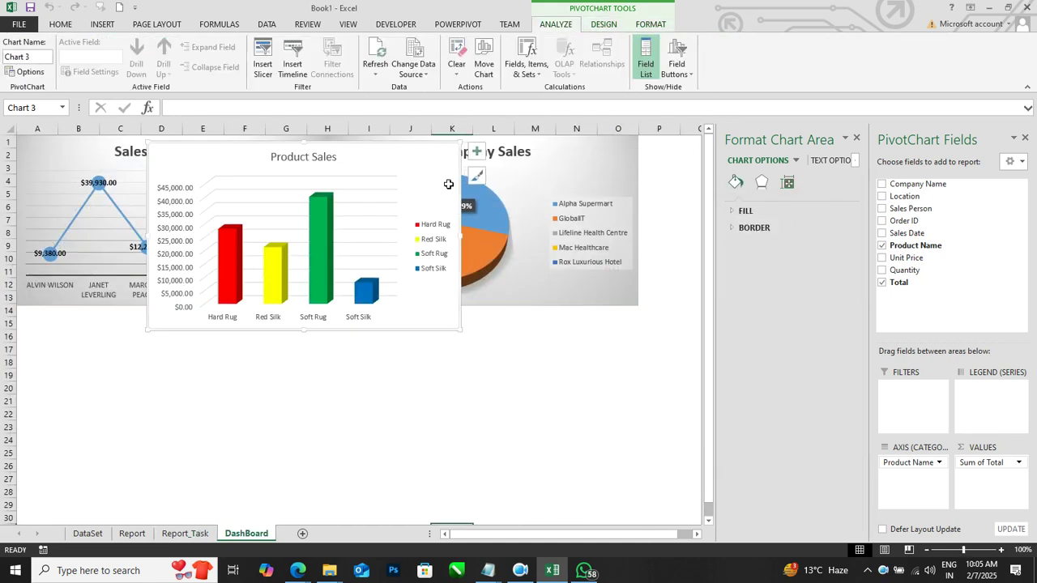
Place the Product Sales chart directly below the Sales Person Data chart, matching its width and ending at row 26.
mouse_move(448, 185)
mouse_down()
mouse_move(426, 268)
mouse_move(331, 317)
mouse_move(307, 318)
mouse_up()
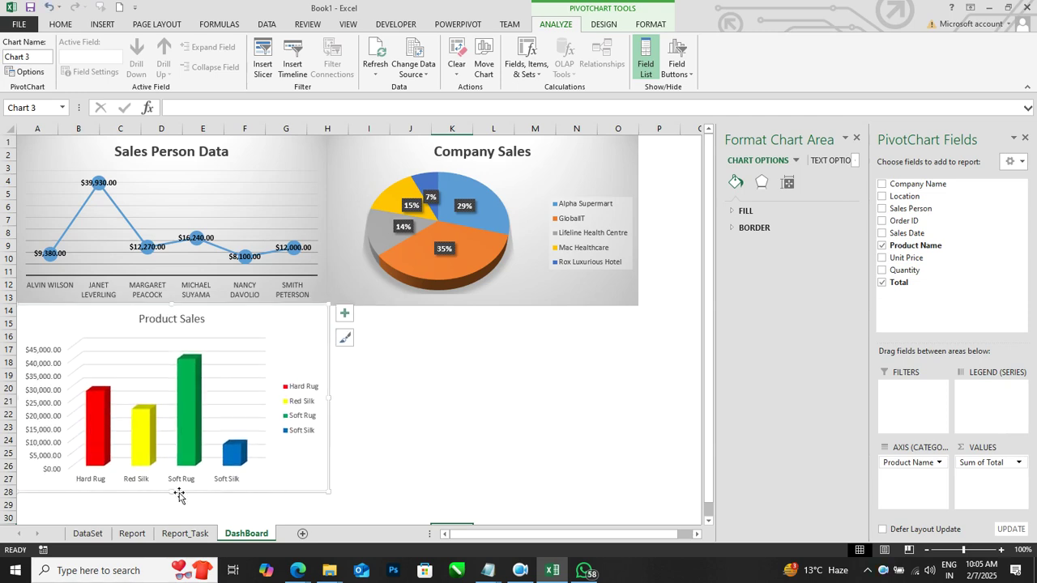
drag(170, 494, 174, 477)
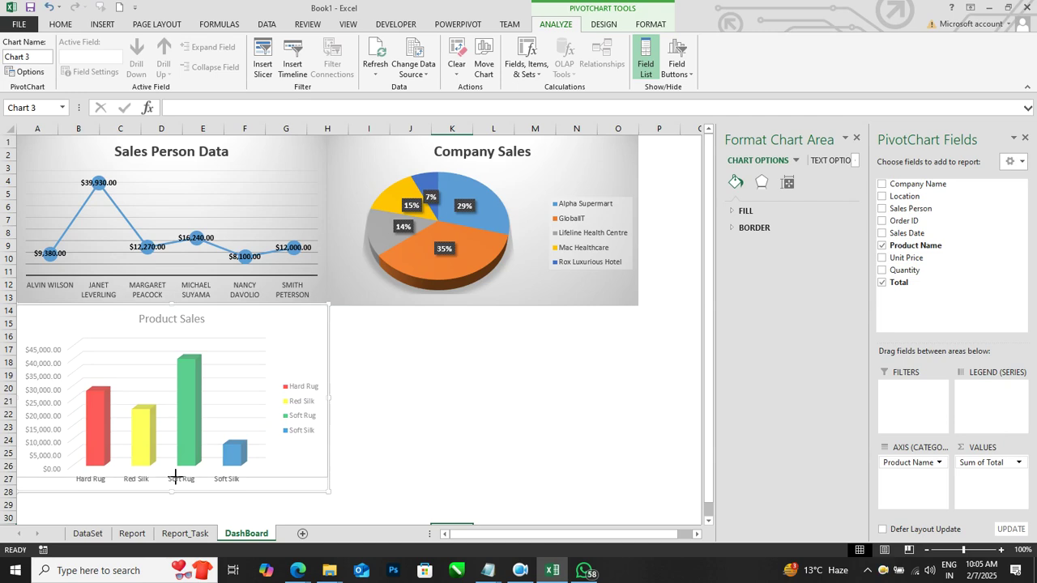
click(494, 375)
click(562, 389)
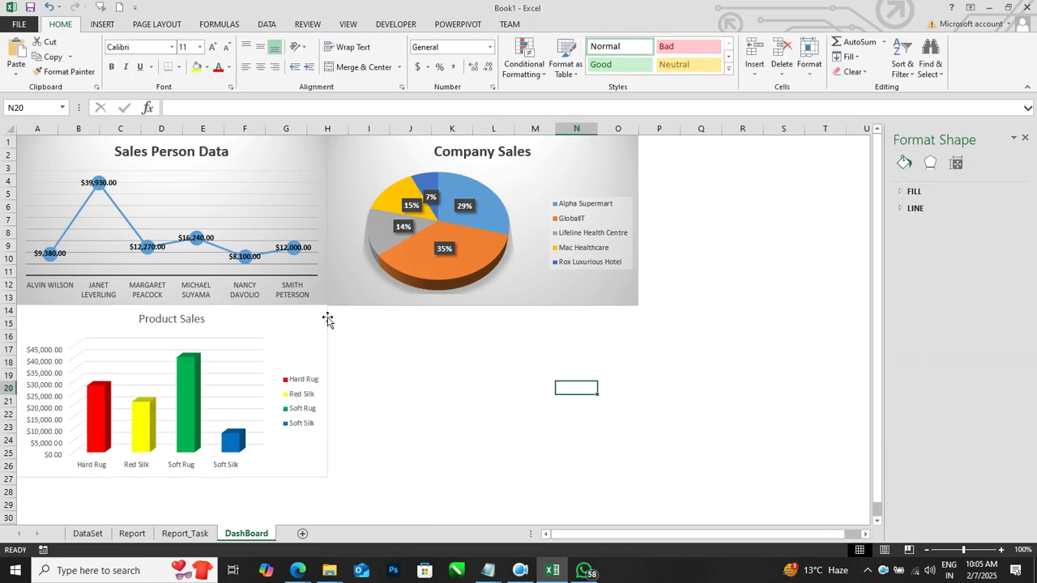
click(330, 341)
drag(328, 393, 327, 394)
click(448, 371)
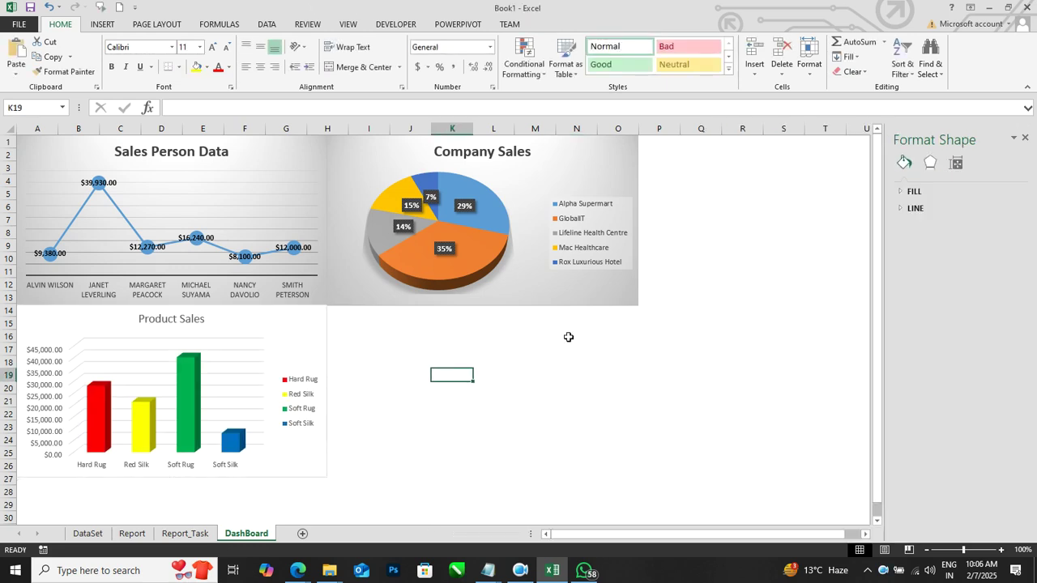
Fill the Product Sales chart's background area with a light gray theme color.
click(300, 324)
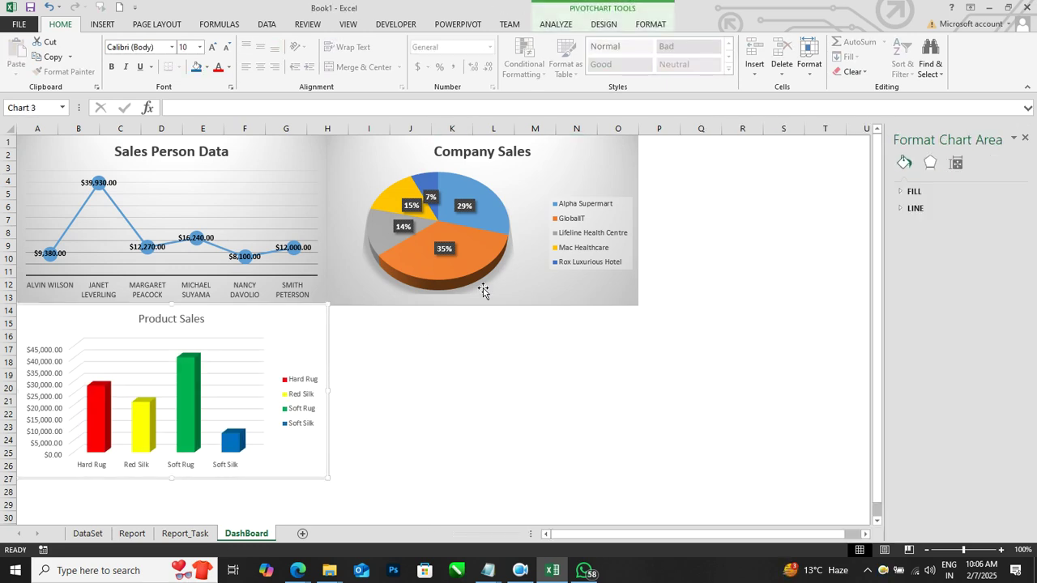
click(603, 23)
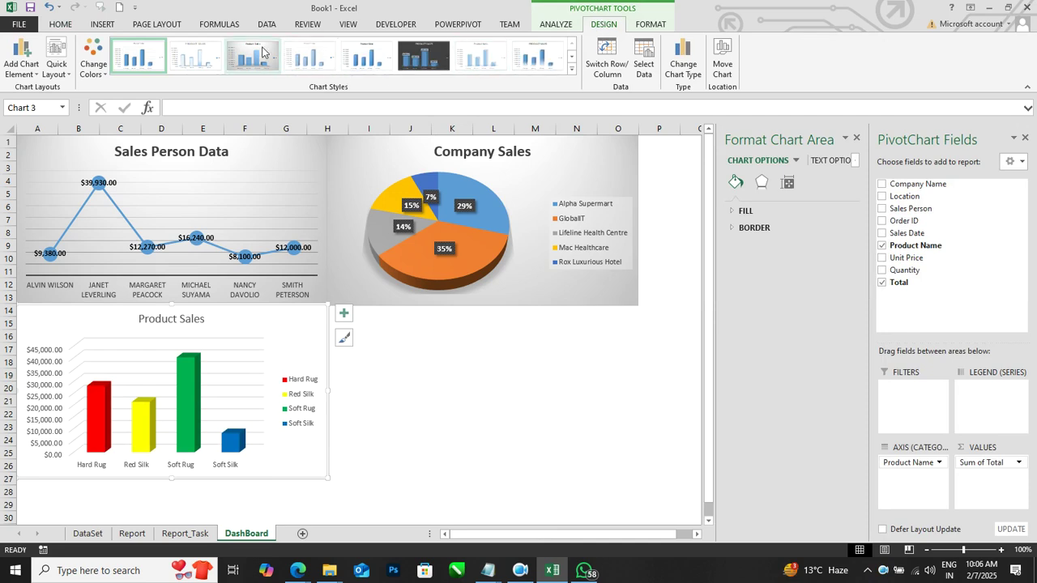
click(508, 409)
click(303, 315)
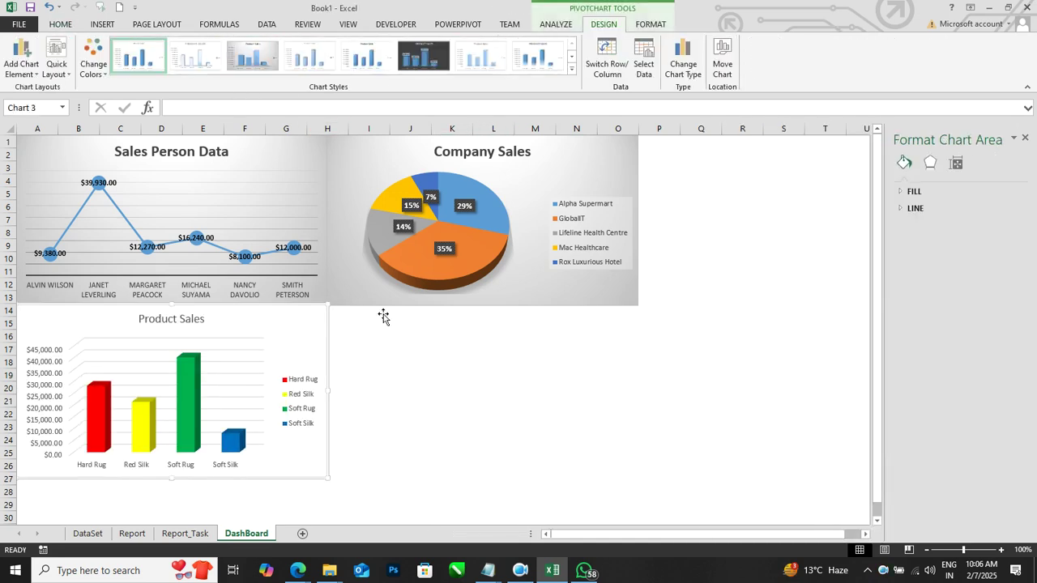
click(650, 24)
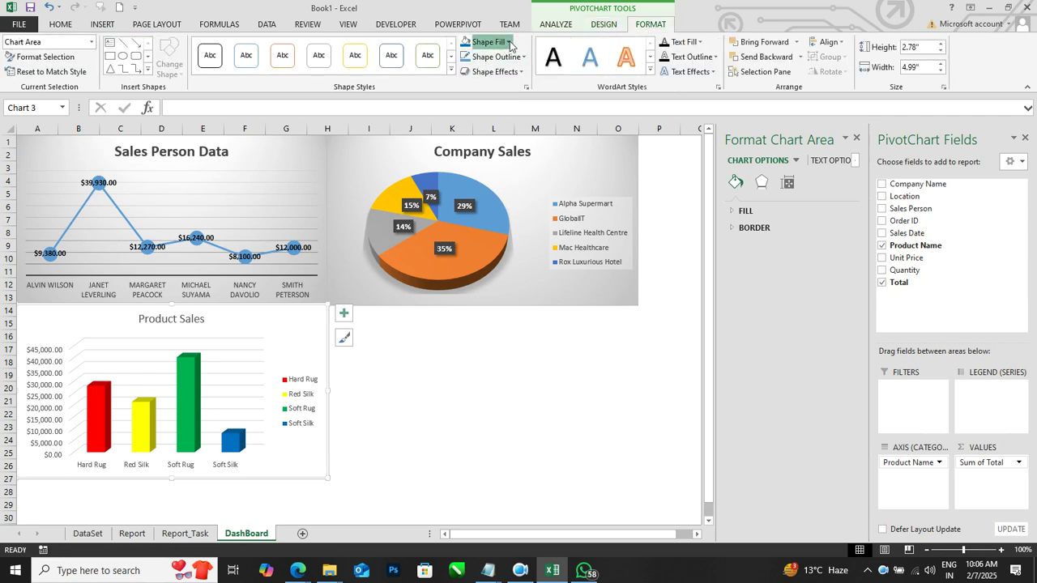
click(510, 45)
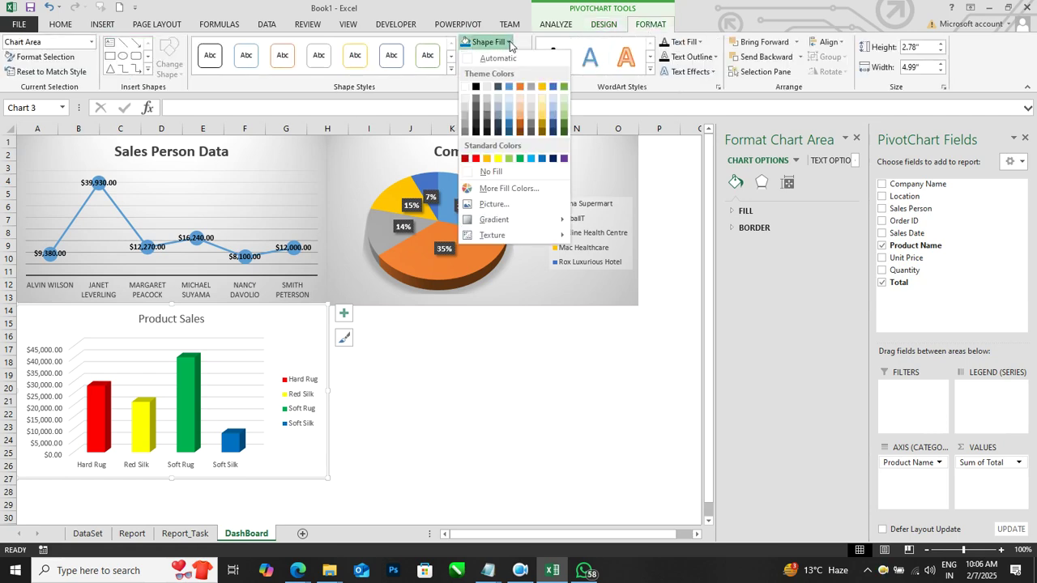
click(465, 109)
click(492, 412)
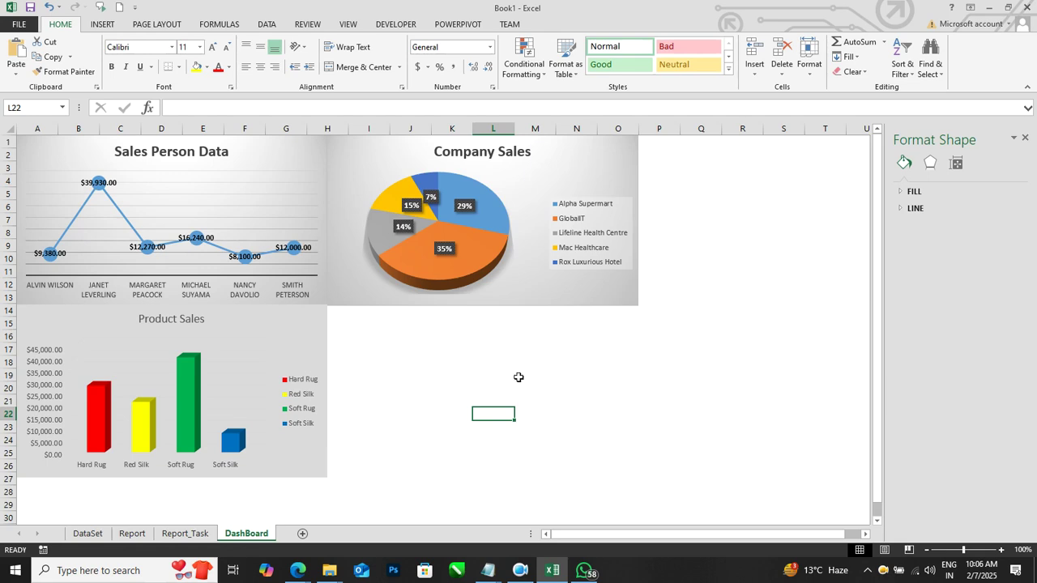
Copy the Company Sales title's formatting onto the Product Sales chart title with Format Painter.
click(462, 151)
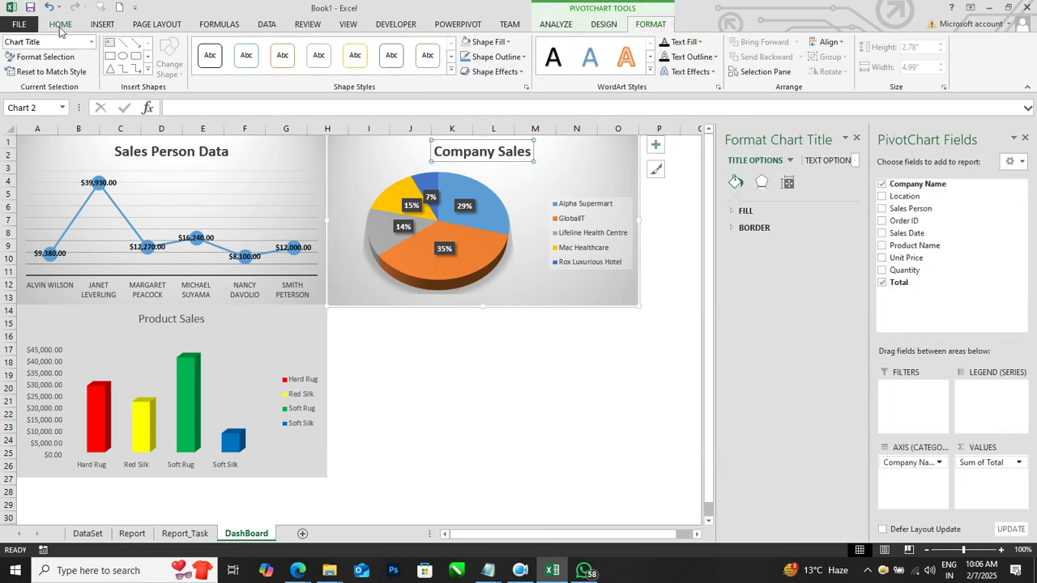
click(60, 24)
click(65, 71)
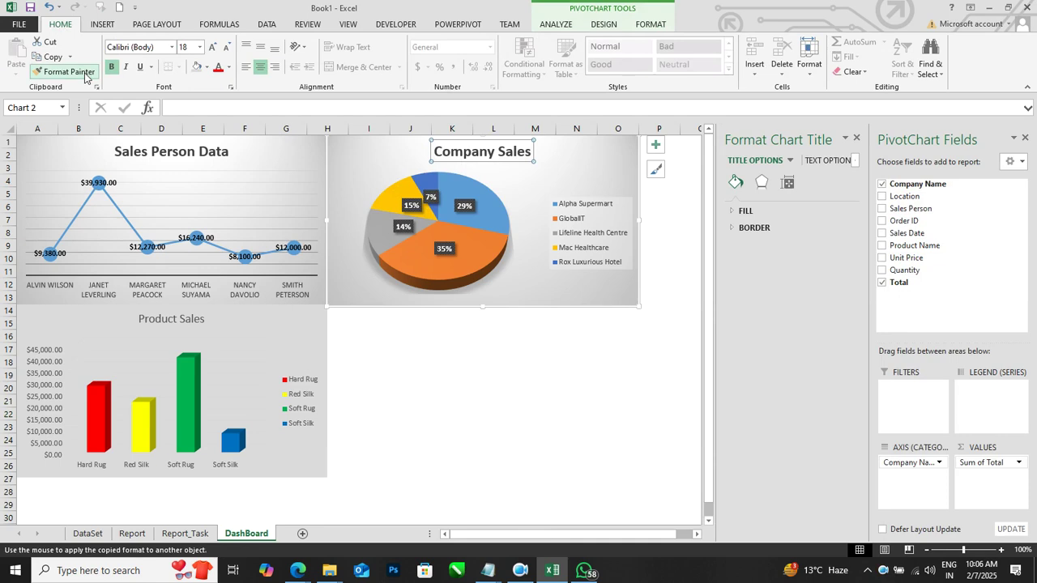
click(182, 322)
click(486, 372)
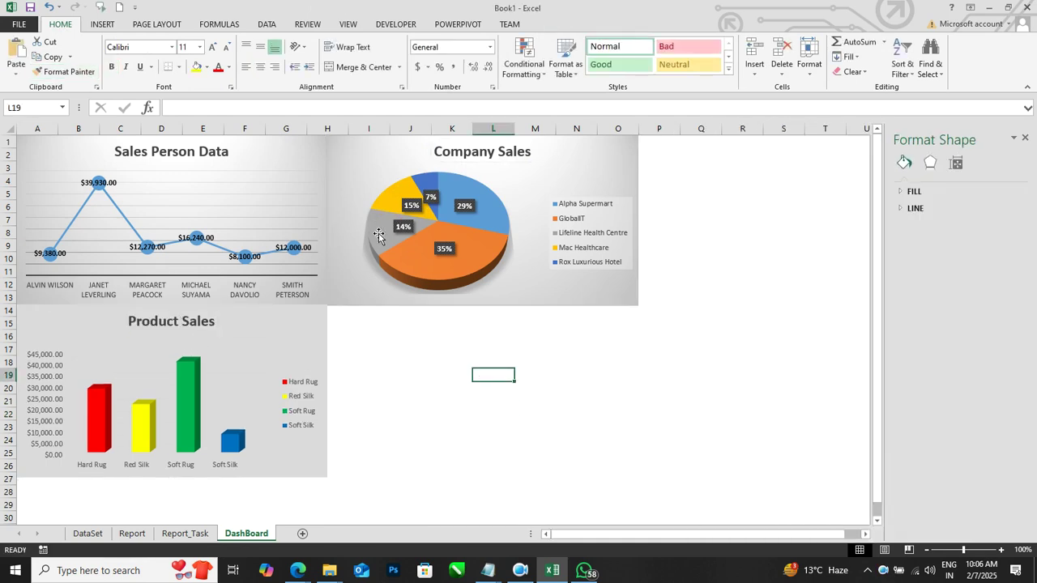
click(388, 379)
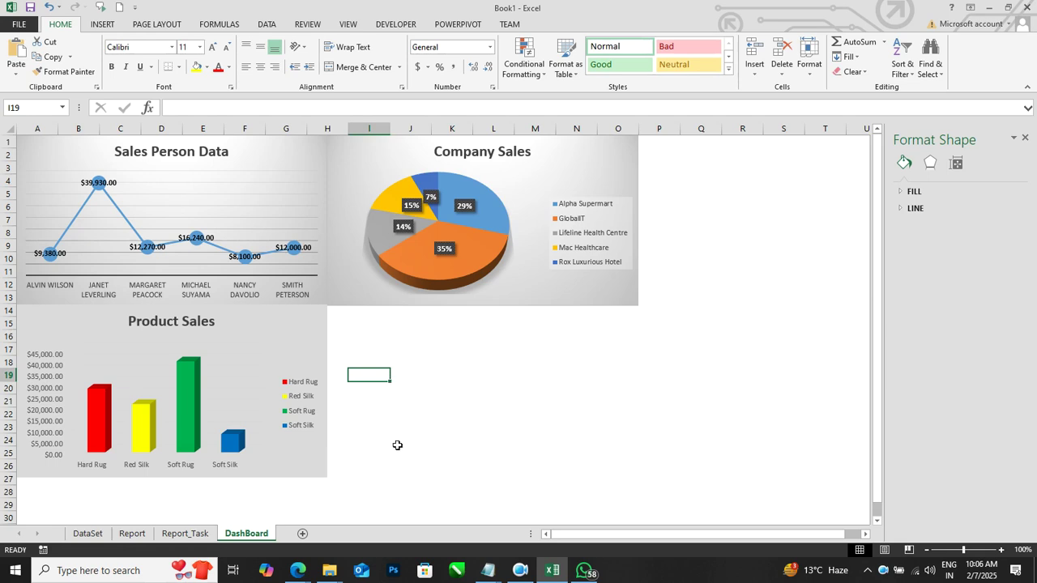
Start inserting a PivotChart from the Sales Date PivotTable on the Report_Task sheet.
click(185, 534)
click(479, 372)
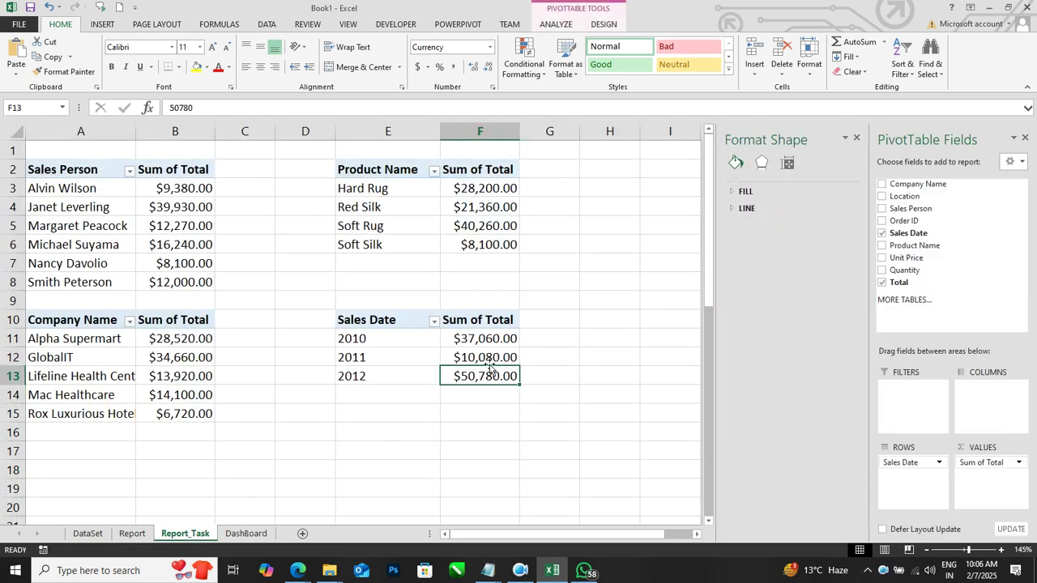
click(483, 355)
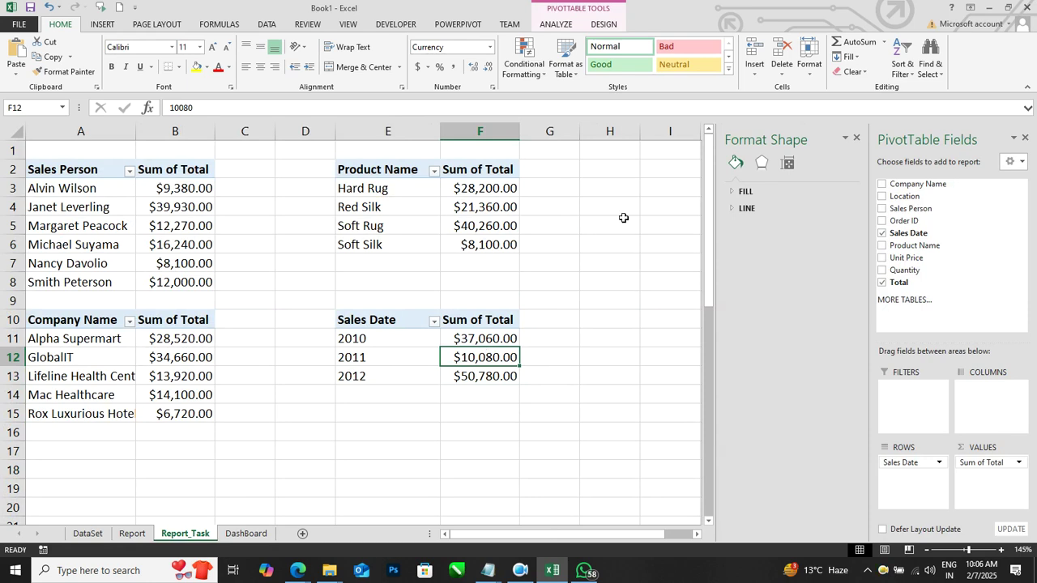
click(556, 24)
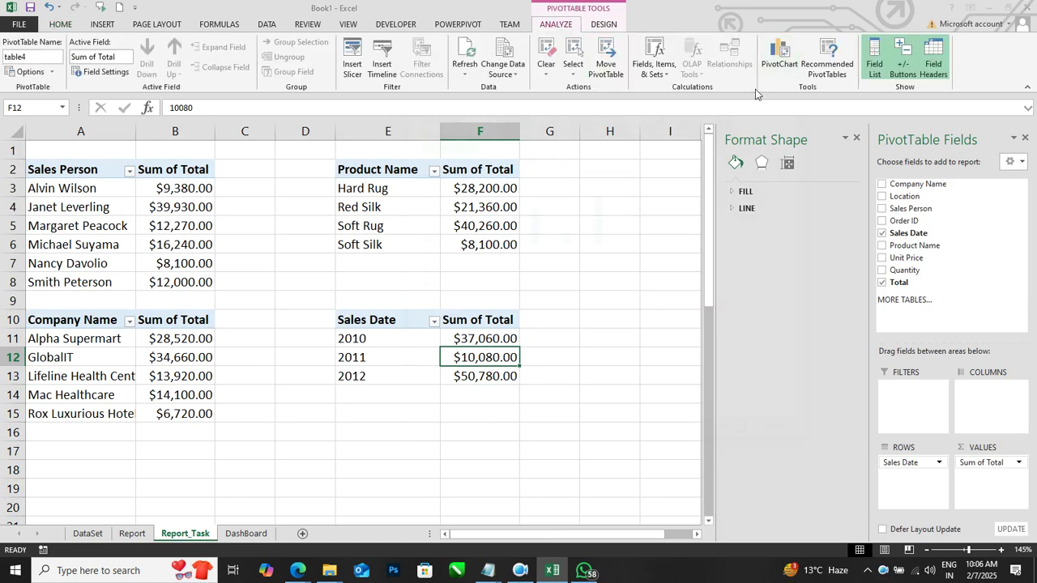
click(780, 56)
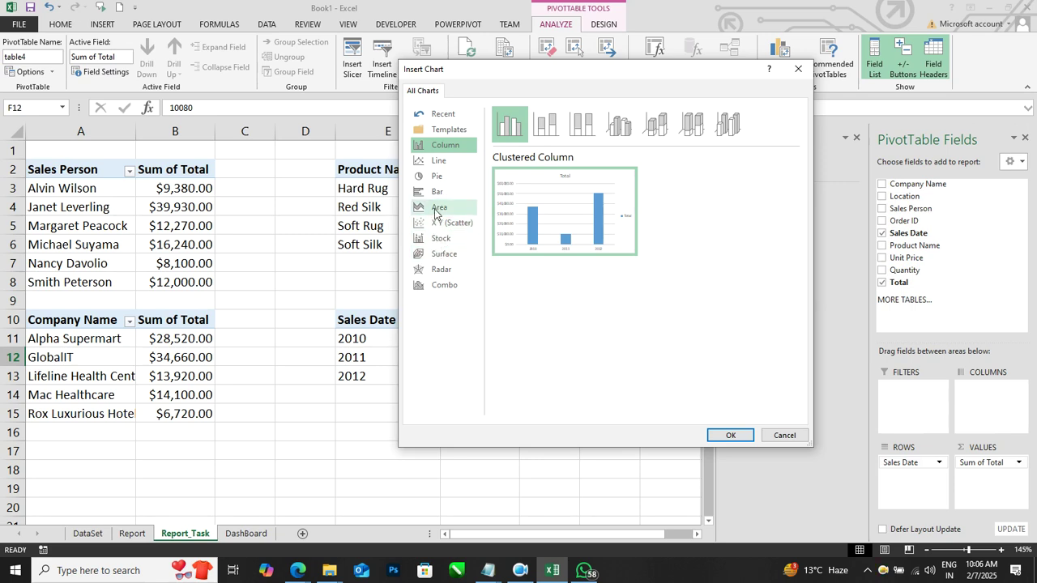
Examine the previews of the available chart types, from line, pie and bar to surface, combo and area, for the yearly totals.
click(443, 162)
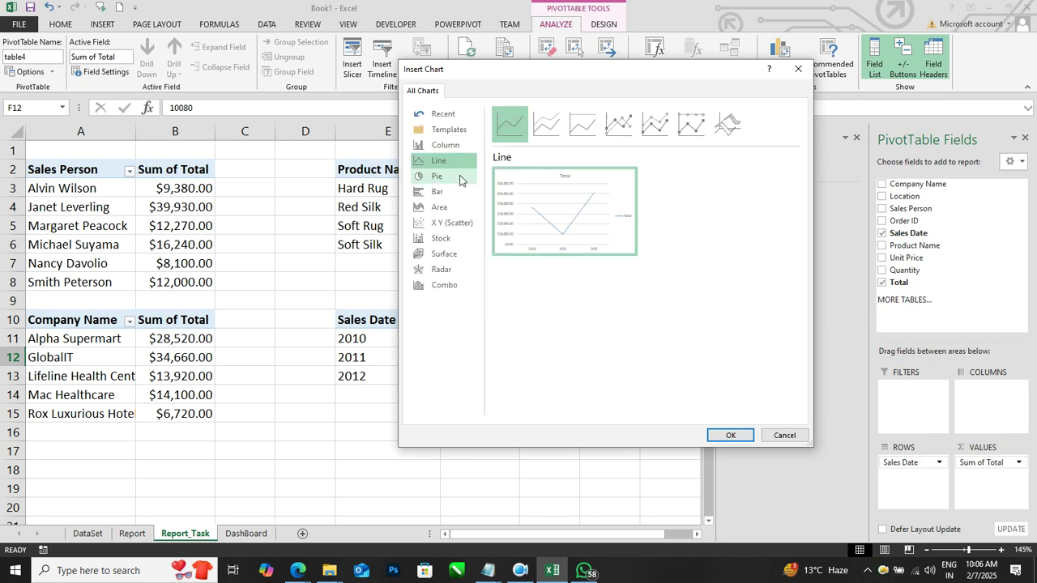
click(438, 192)
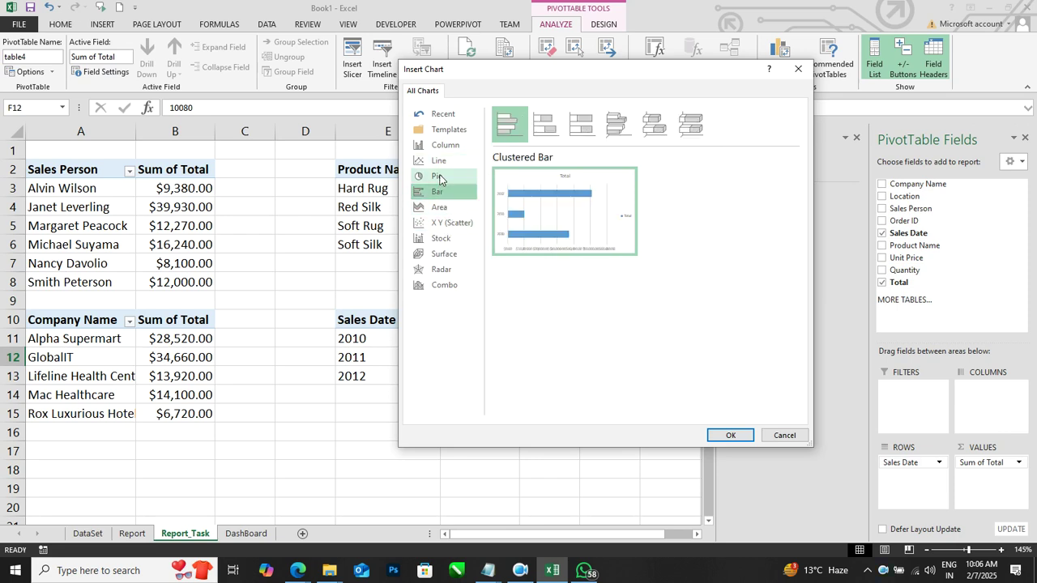
click(440, 178)
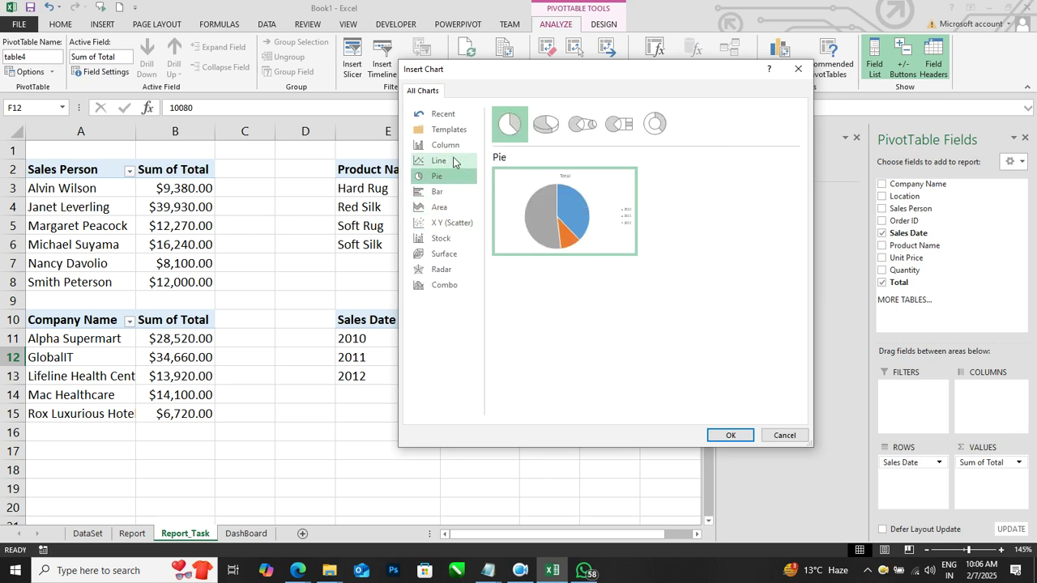
click(441, 238)
click(444, 254)
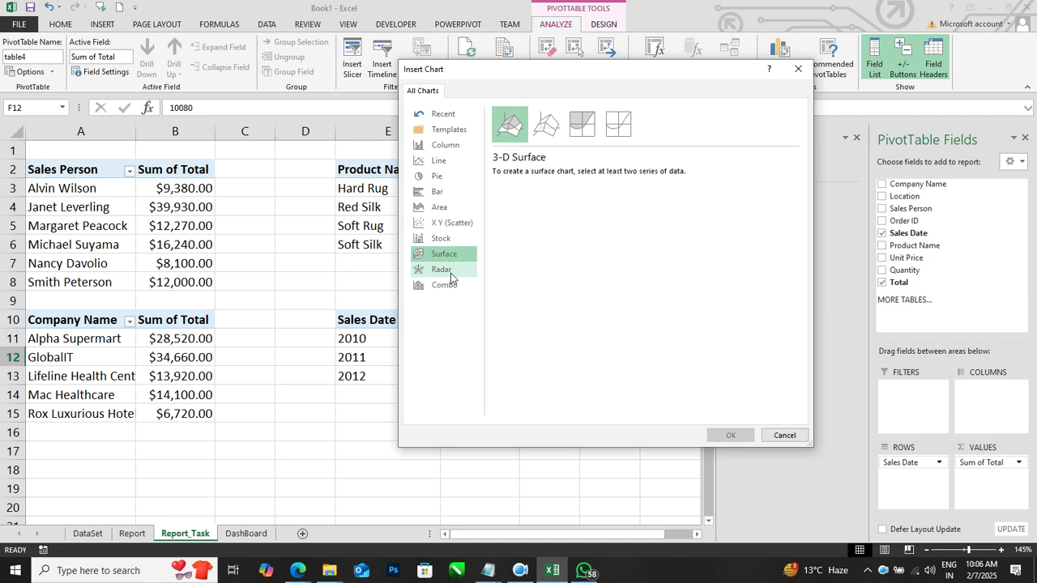
click(446, 270)
click(447, 285)
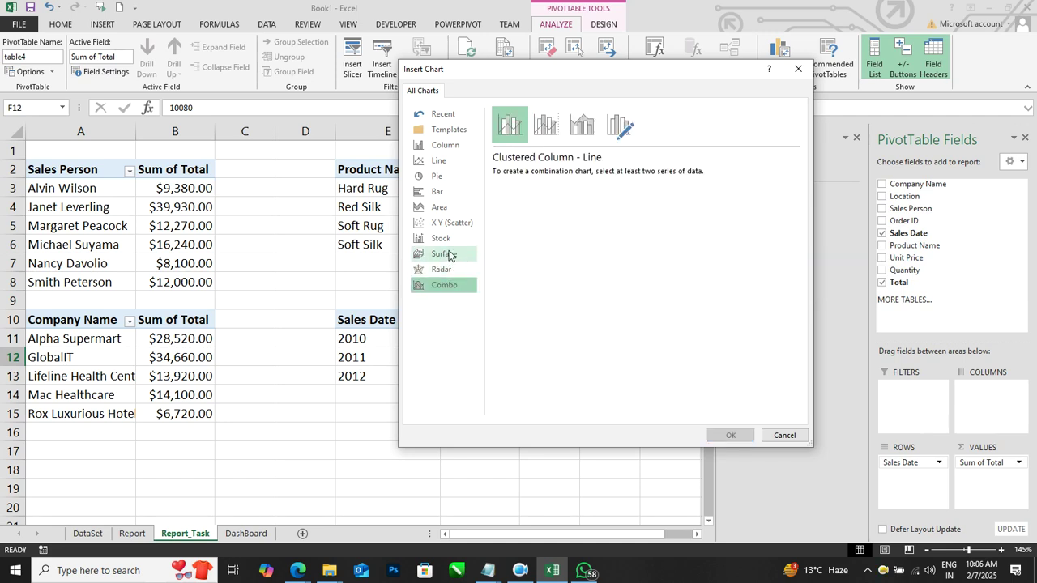
click(450, 255)
click(449, 239)
click(450, 225)
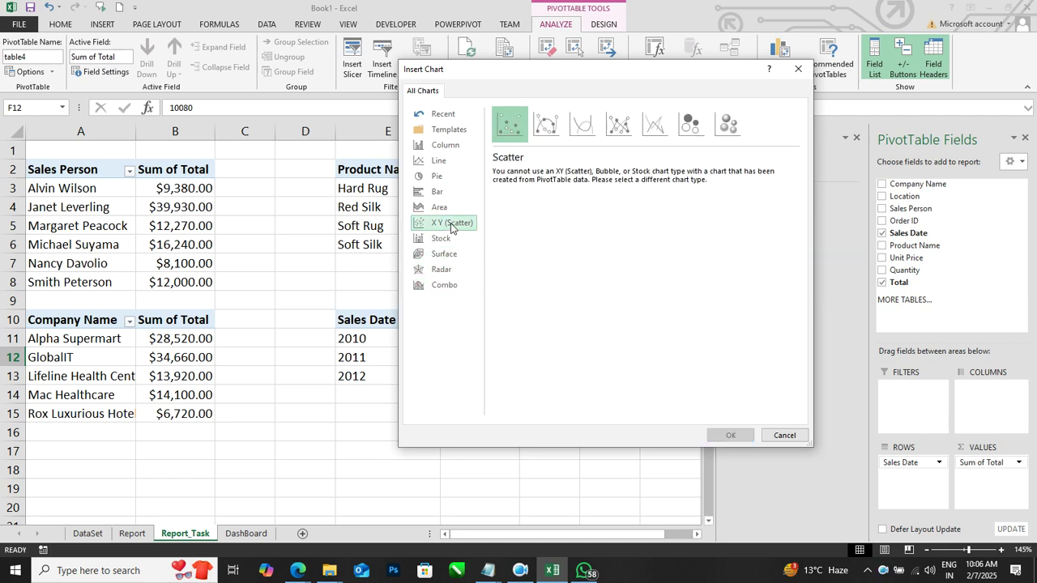
click(444, 208)
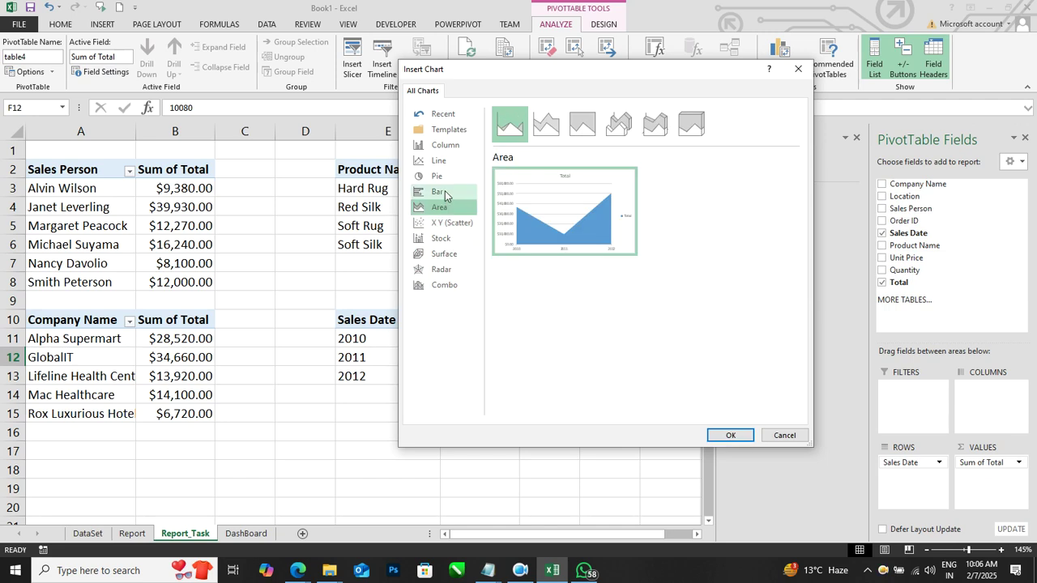
click(445, 191)
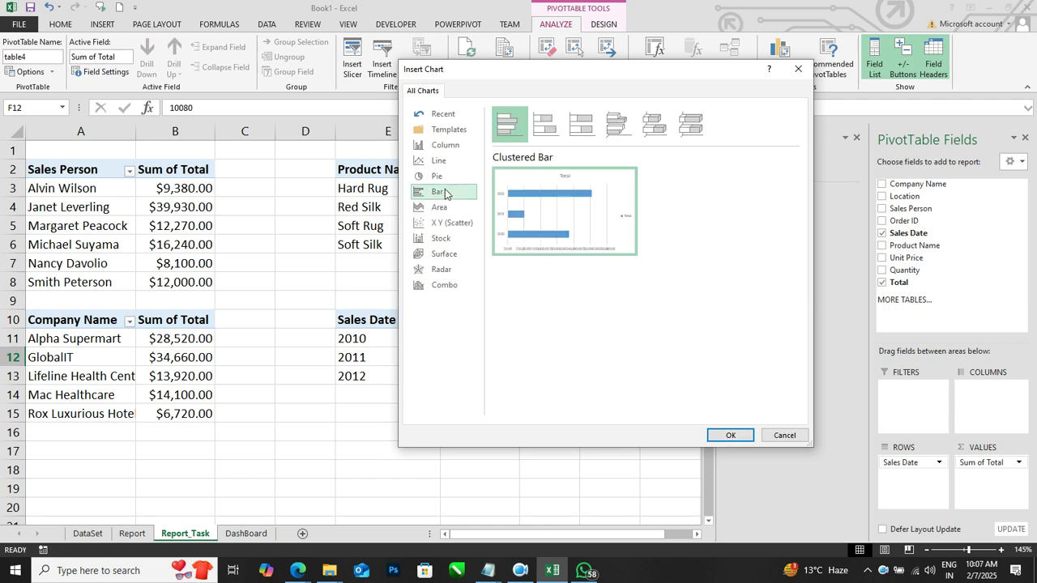
Insert a Pie of Pie PivotChart for the Sales Date totals.
click(439, 177)
click(546, 123)
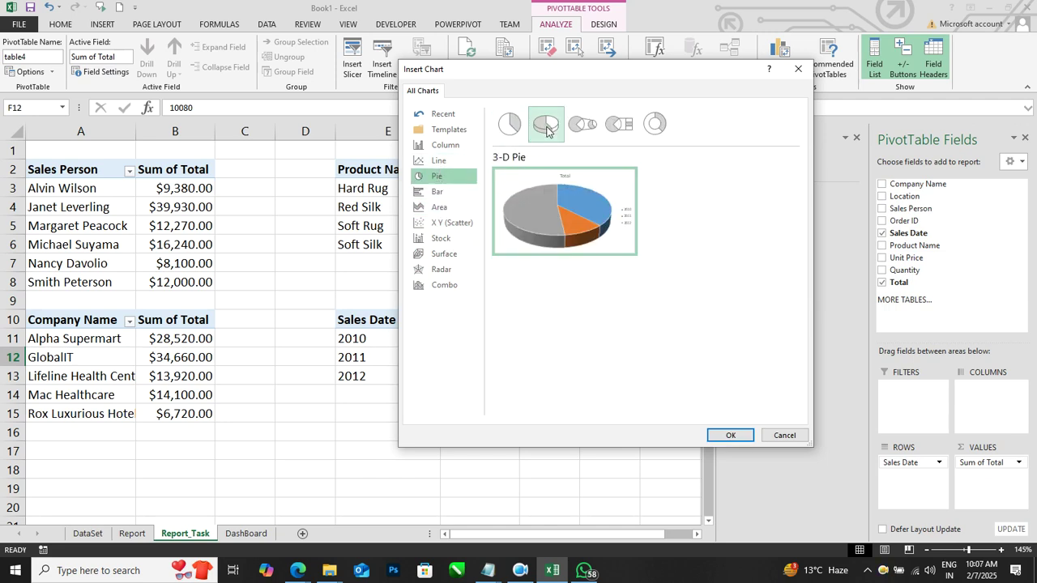
click(580, 125)
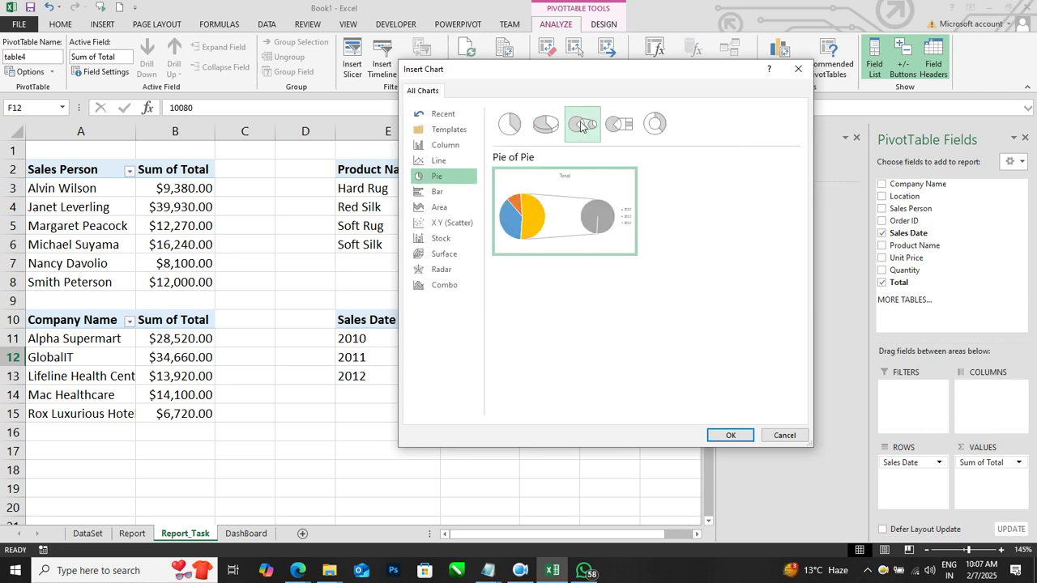
mouse_move(522, 233)
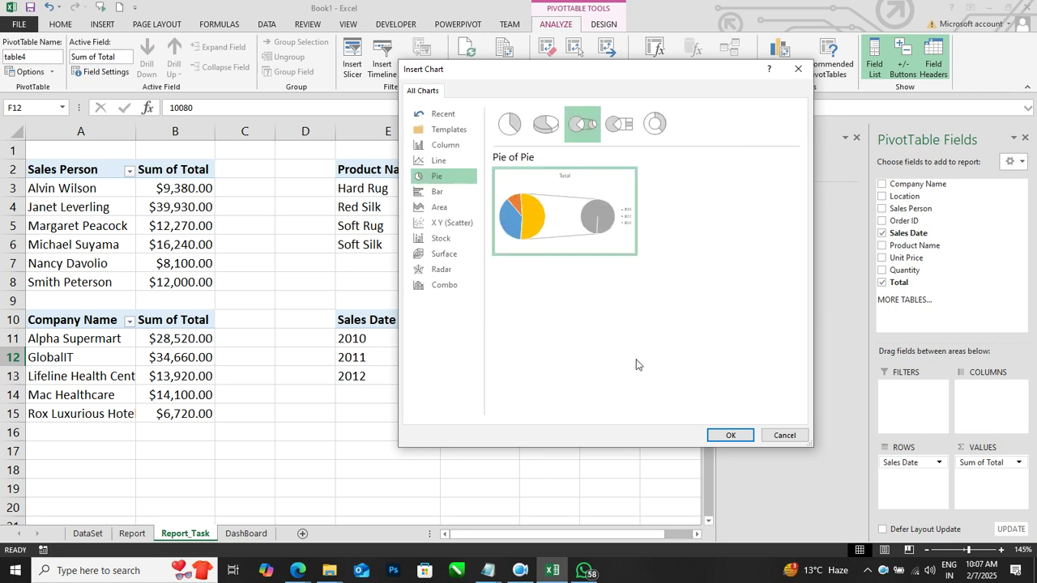
click(712, 435)
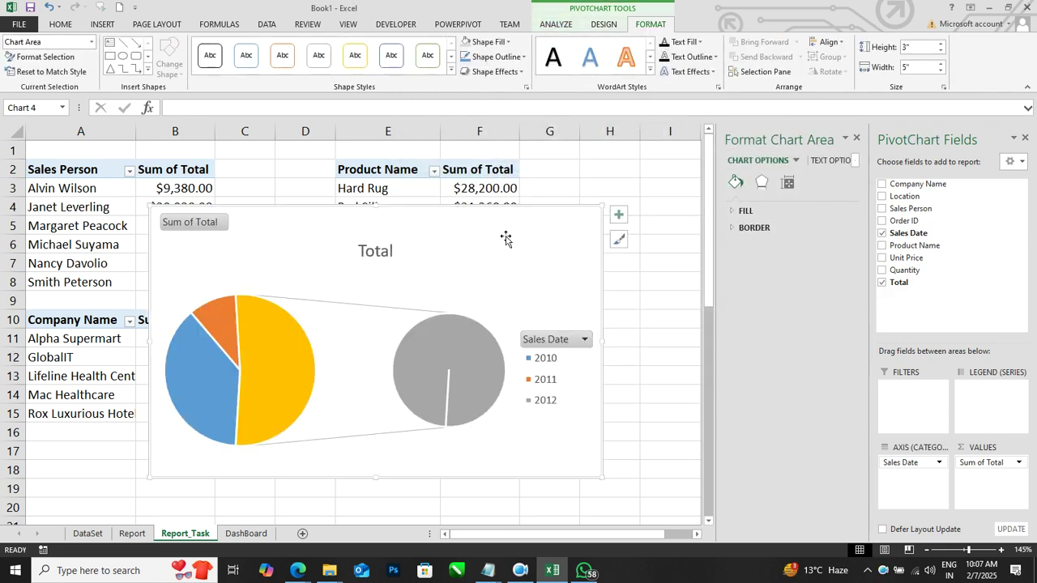
Hide all field buttons on the Pie of Pie chart and set its title to Yearly Sales.
click(564, 26)
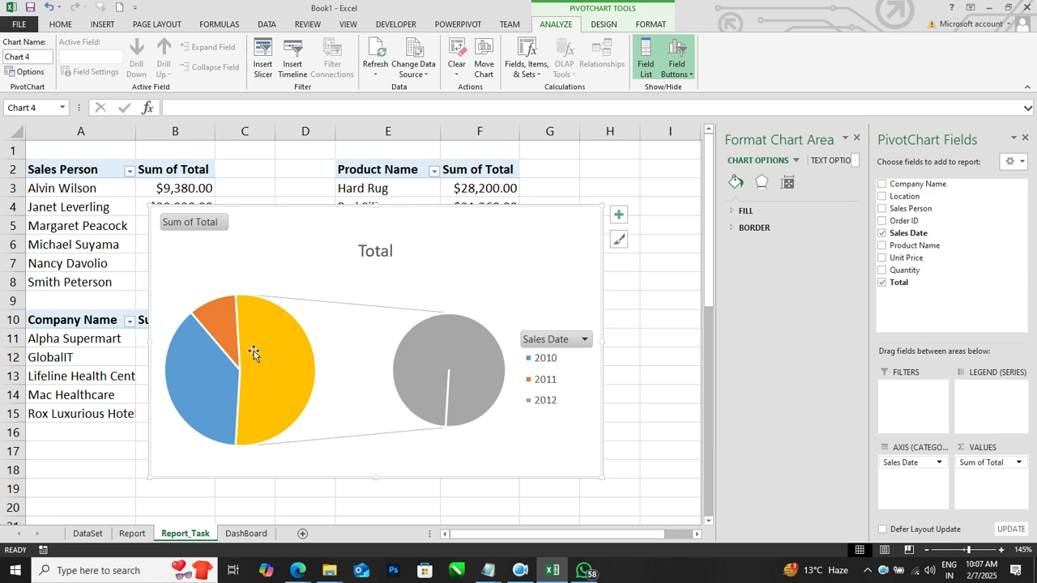
click(677, 49)
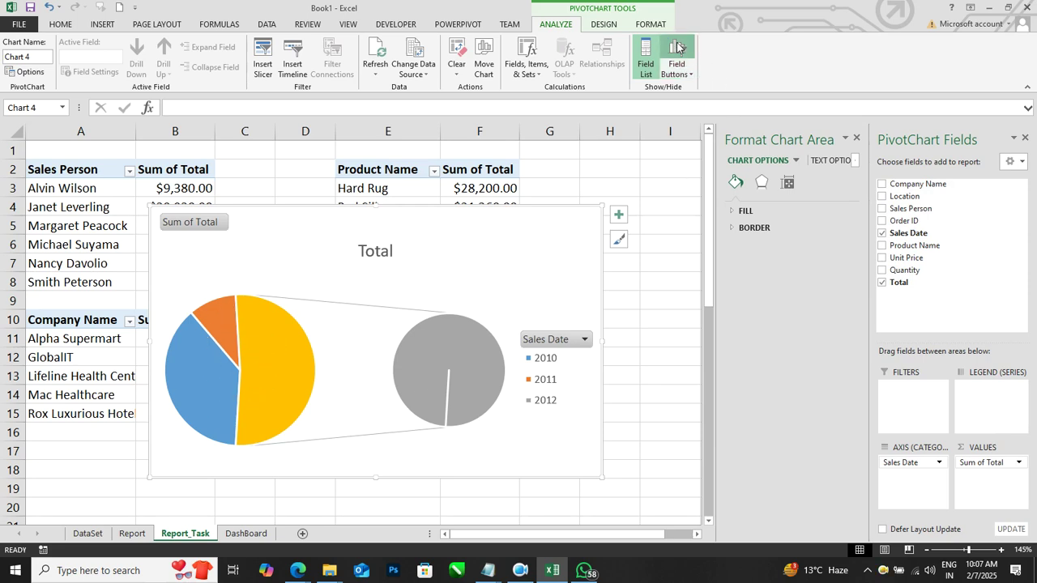
click(375, 228)
double_click(375, 230)
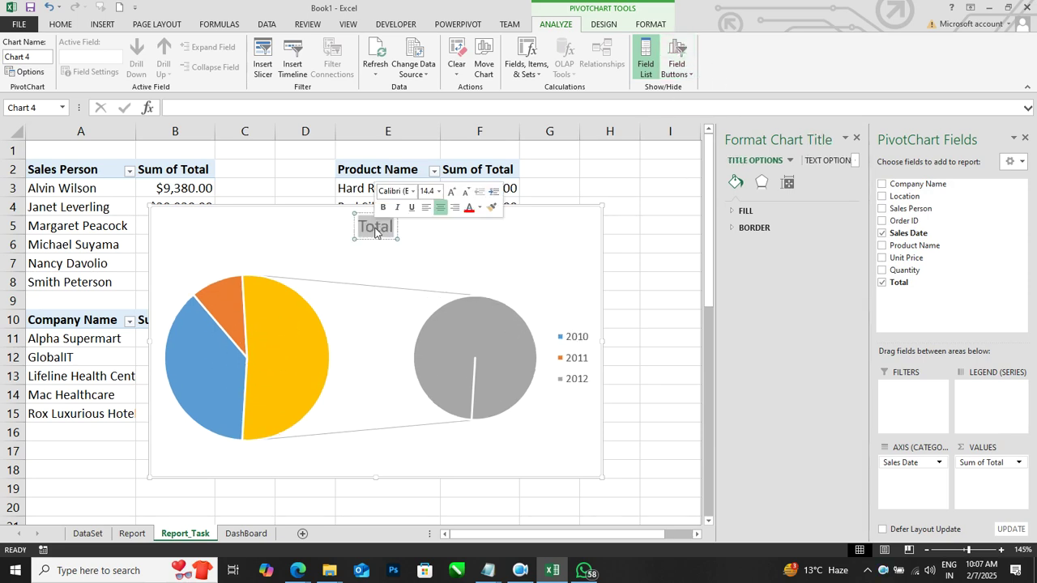
text(Year)
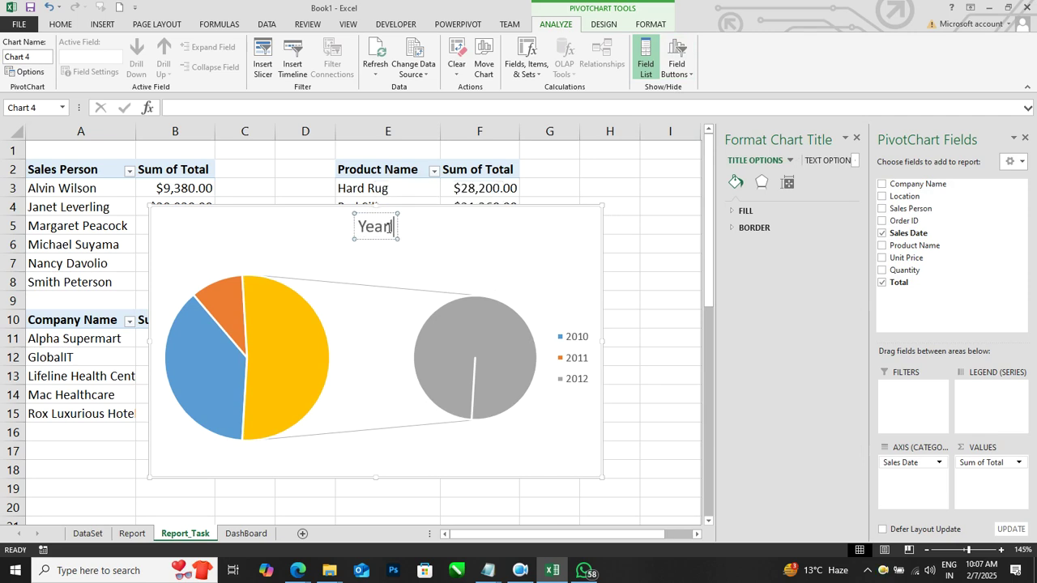
text(My Sales)
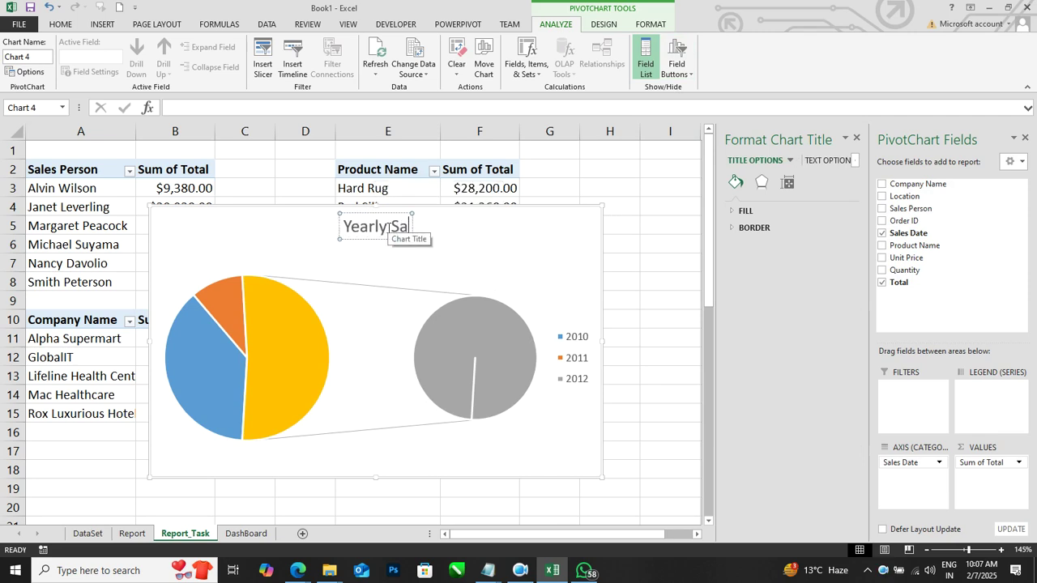
click(620, 243)
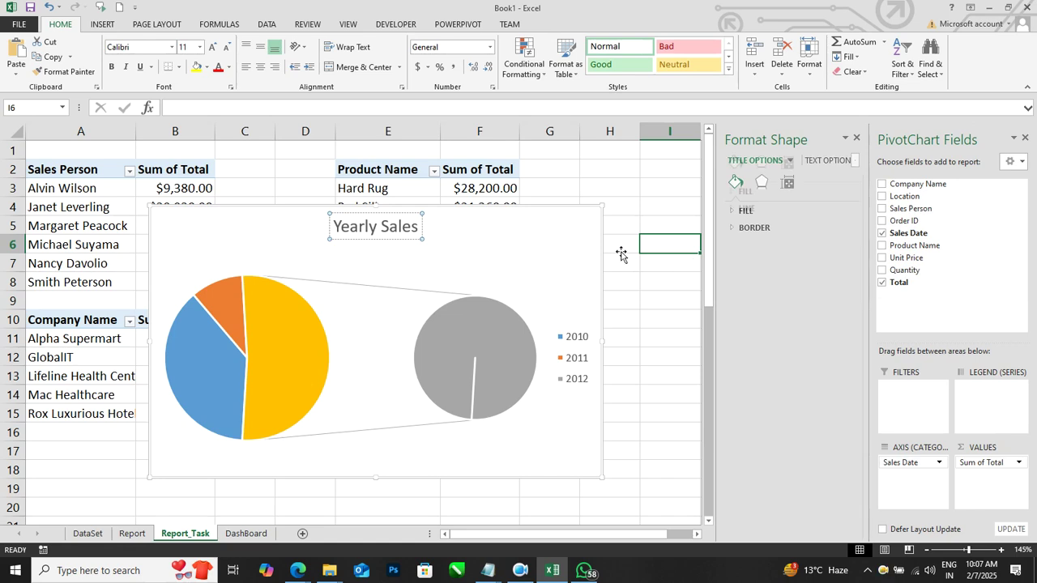
Move the Yearly Sales chart from Report_Task to the DashBoard sheet as an embedded object.
click(585, 252)
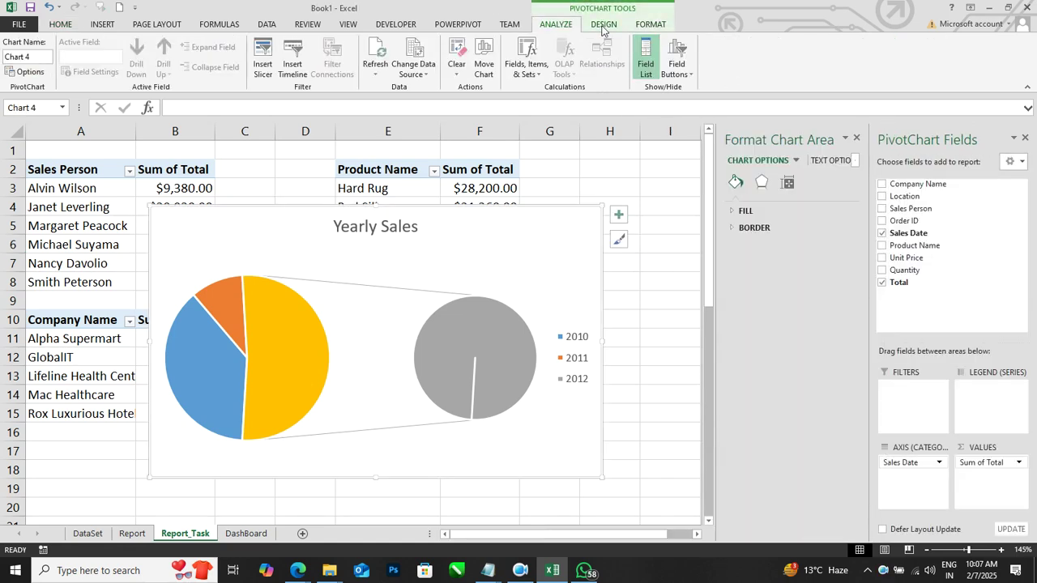
click(603, 24)
click(720, 65)
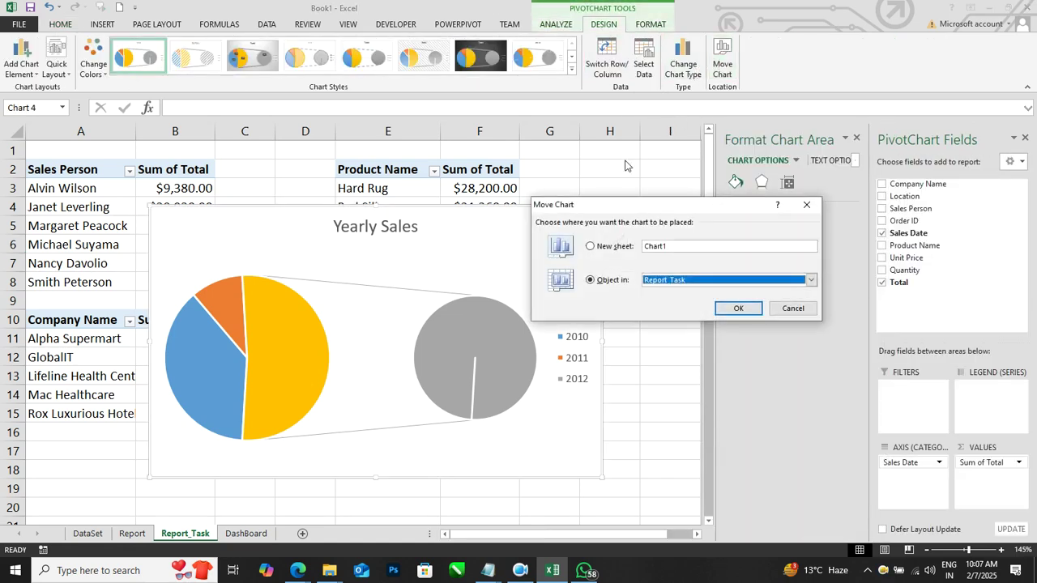
click(676, 280)
click(677, 313)
click(738, 307)
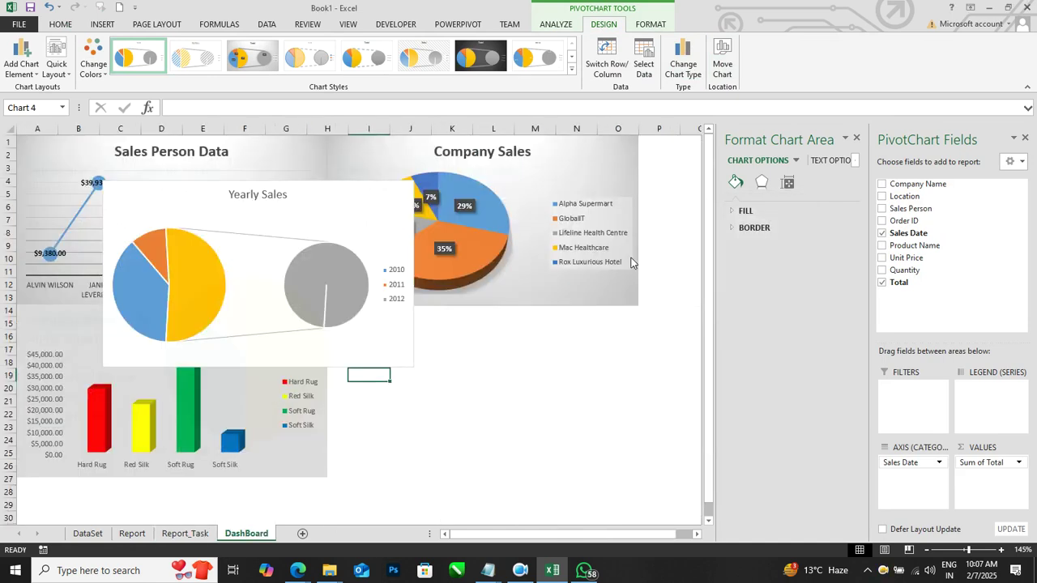
Position the Yearly Sales chart below Company Sales and beside Product Sales, shortening it to about 2.8" high to match its neighbour.
mouse_move(398, 203)
mouse_down()
mouse_move(542, 349)
mouse_move(623, 332)
mouse_move(621, 324)
mouse_up()
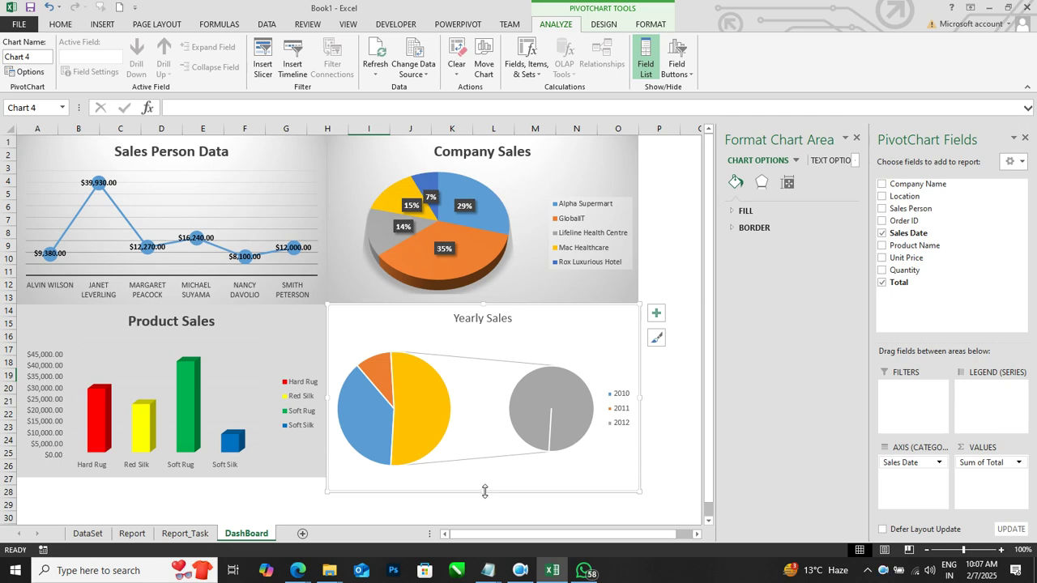
drag(485, 491, 484, 480)
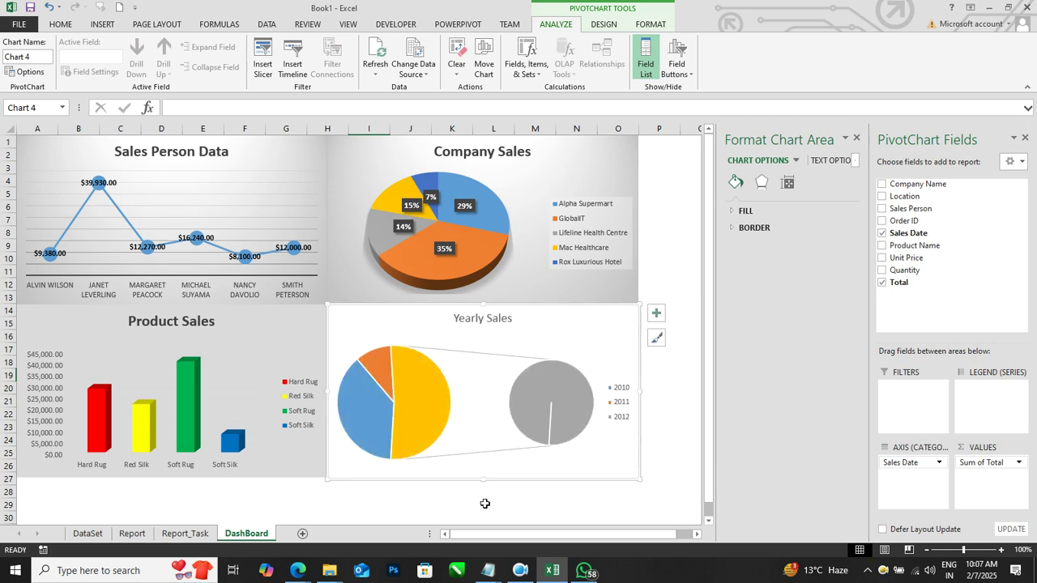
click(484, 504)
Fill the Yearly Sales chart area with the same light gray as the Product Sales chart.
click(623, 324)
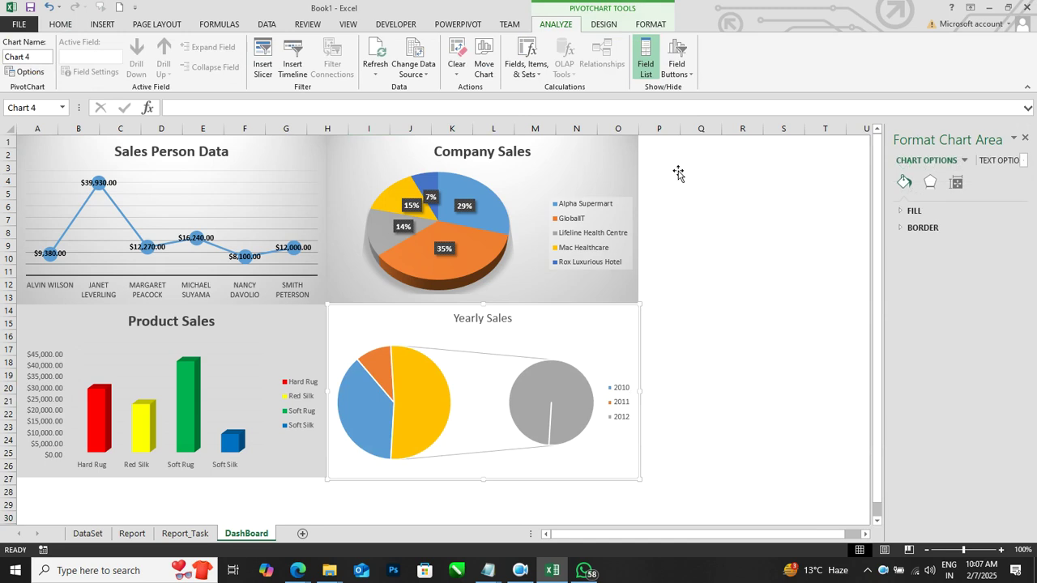
click(646, 25)
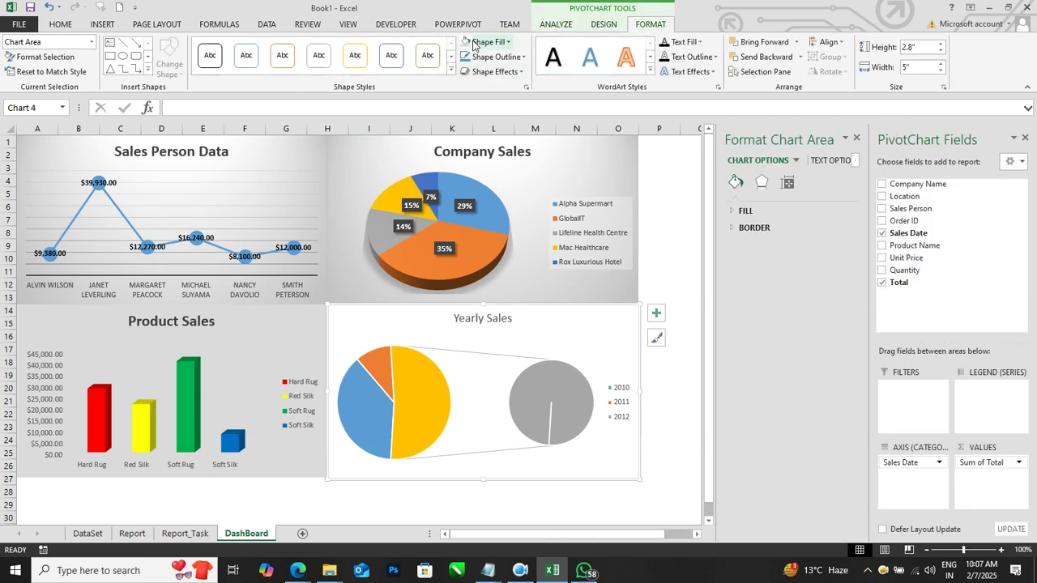
click(475, 46)
click(660, 272)
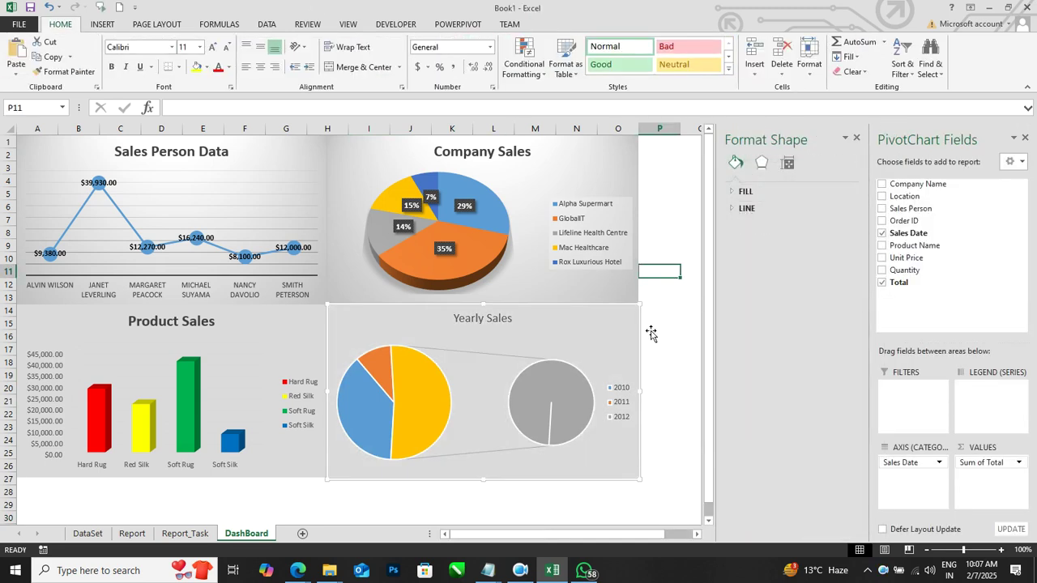
Recolor only the 2012 data point in the secondary pie of the Yearly Sales chart to standard red.
click(552, 415)
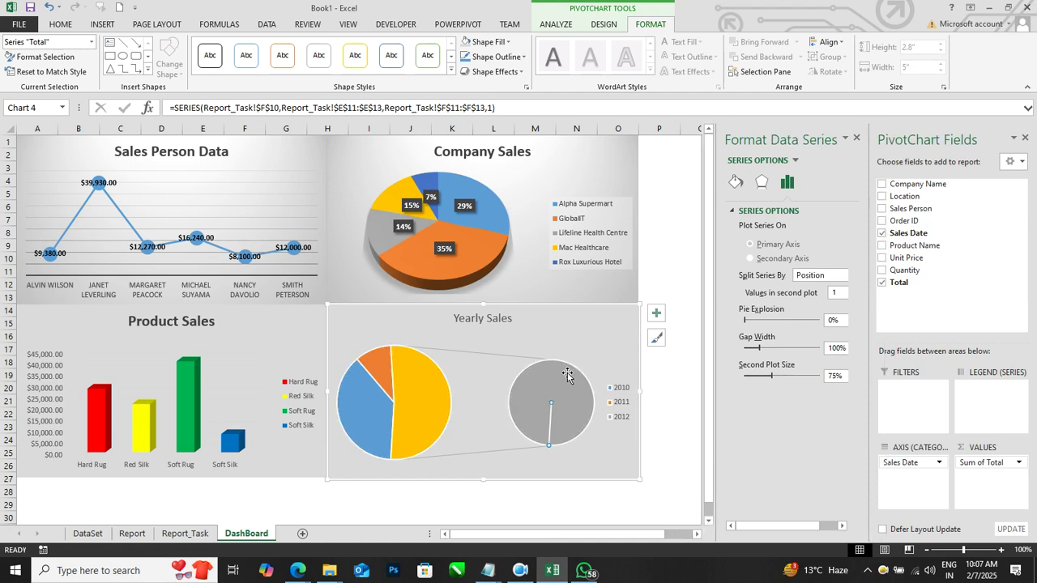
click(567, 375)
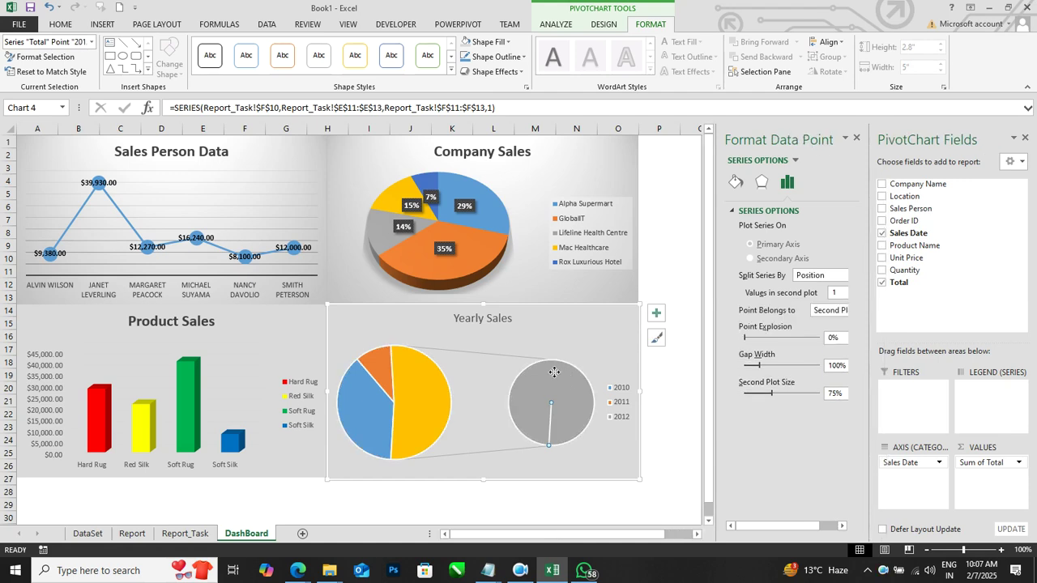
click(685, 349)
click(567, 383)
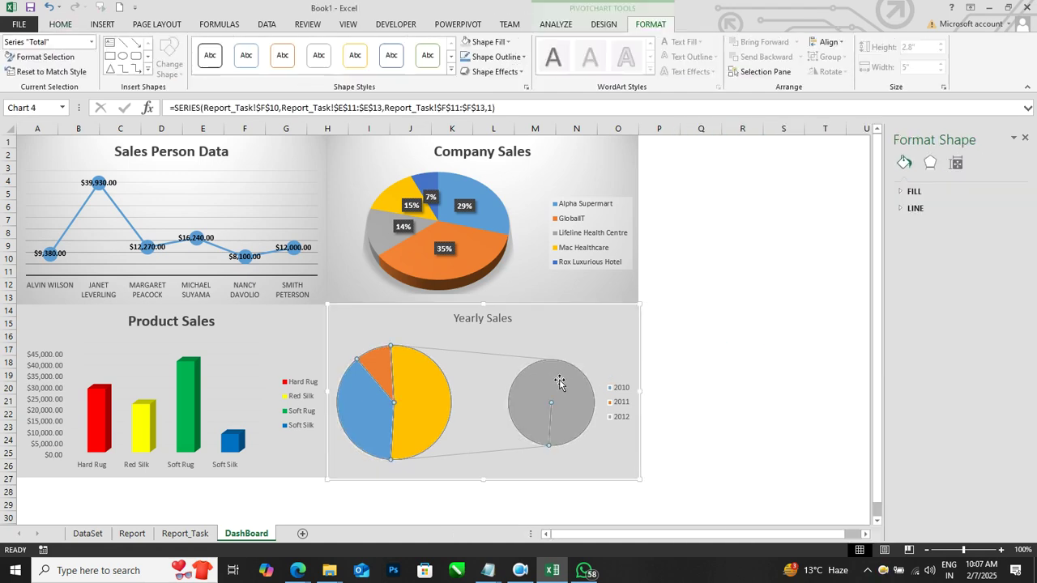
click(557, 381)
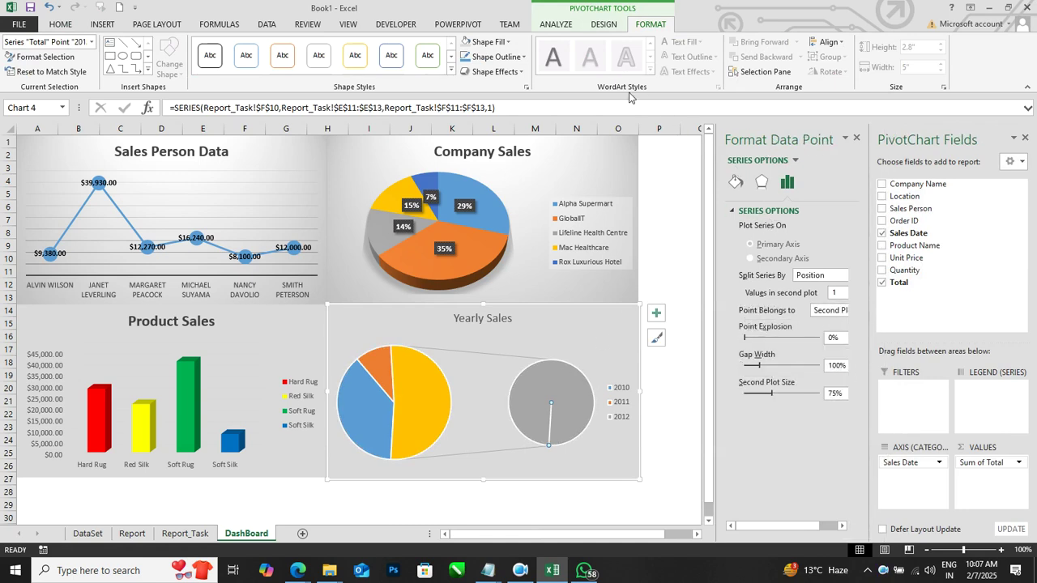
click(508, 42)
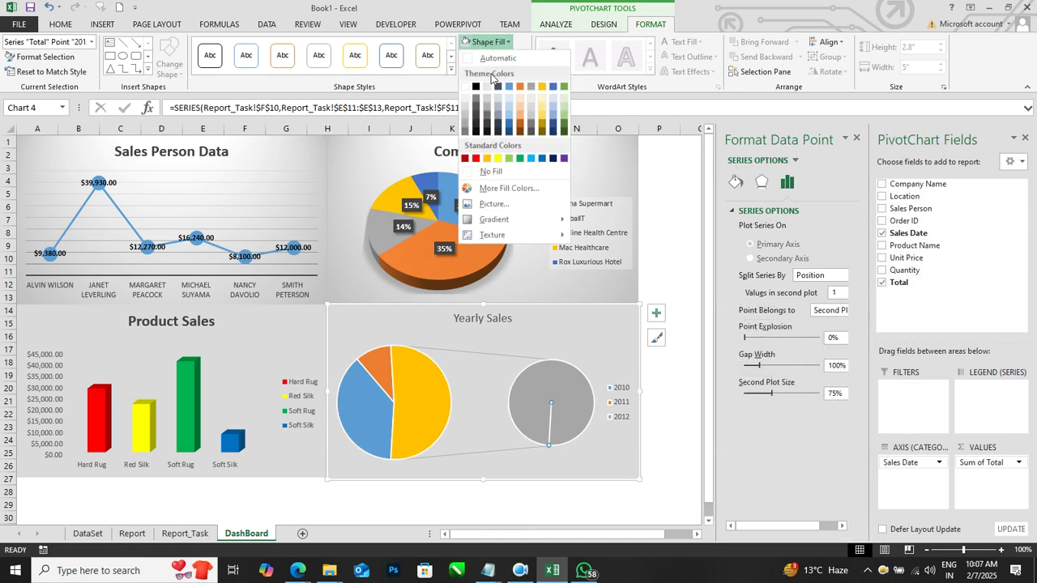
click(478, 159)
click(670, 251)
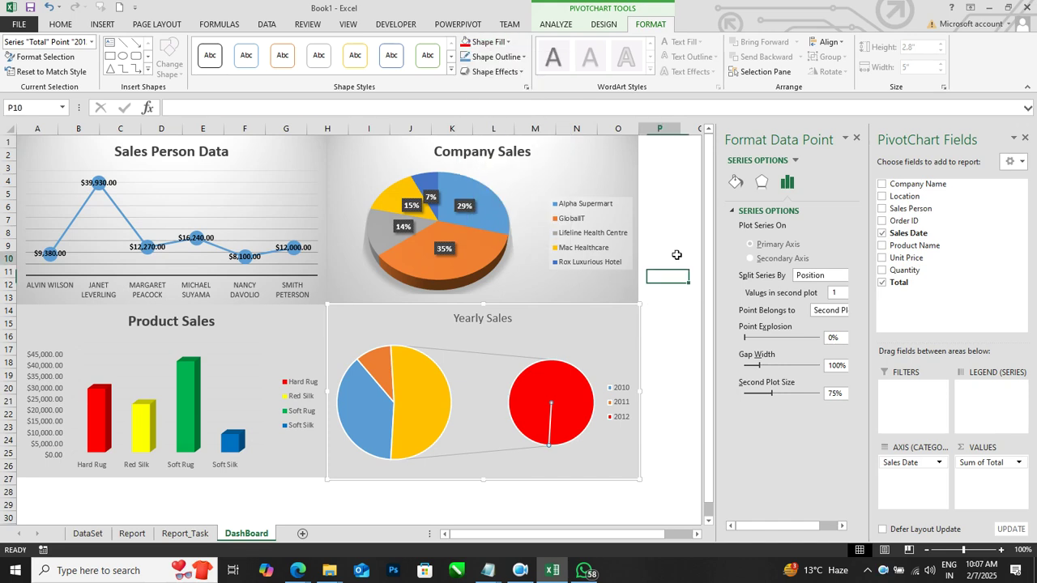
click(745, 347)
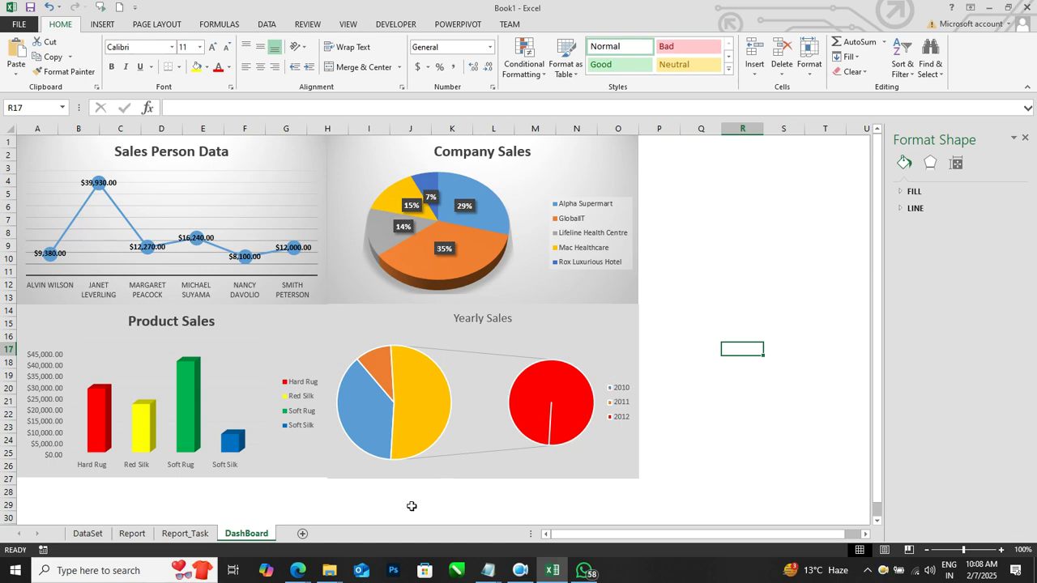
Switch to the Google Meet browser window, check the meeting's participant list, and return to the DashBoard sheet in Excel.
click(227, 511)
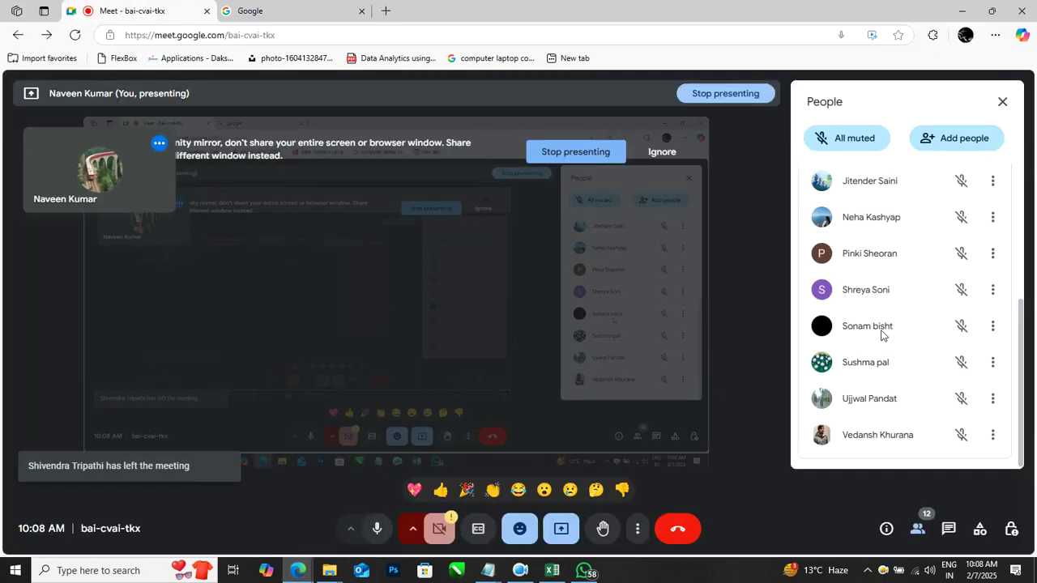
scroll(888, 331, up, 5)
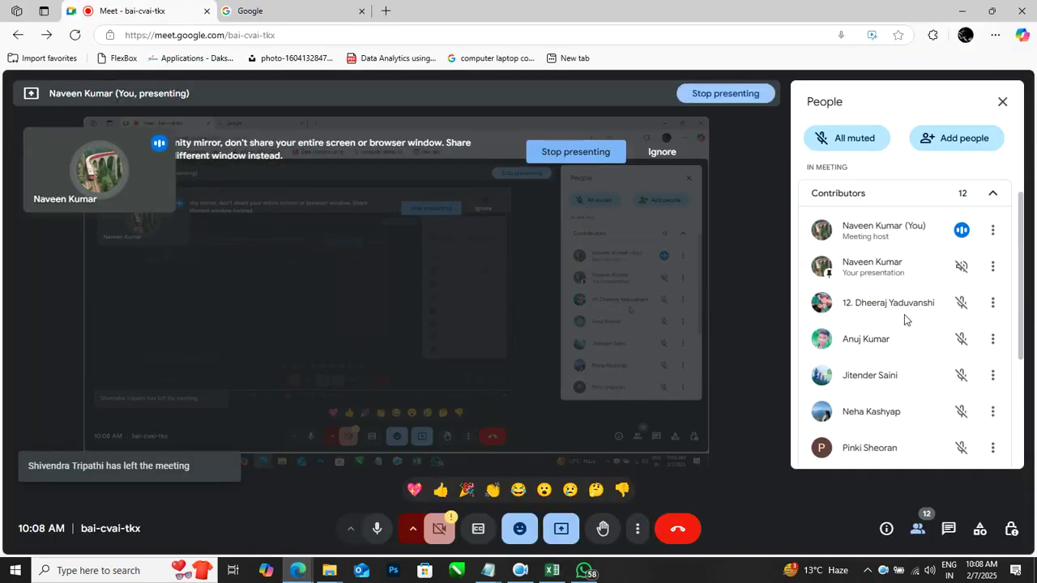
key(alt+Tab)
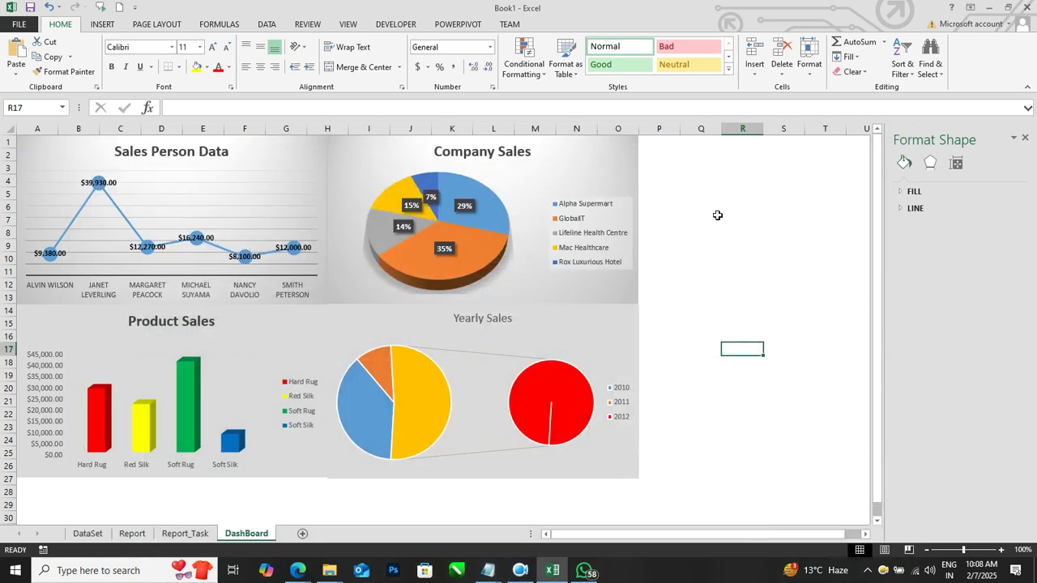
click(721, 221)
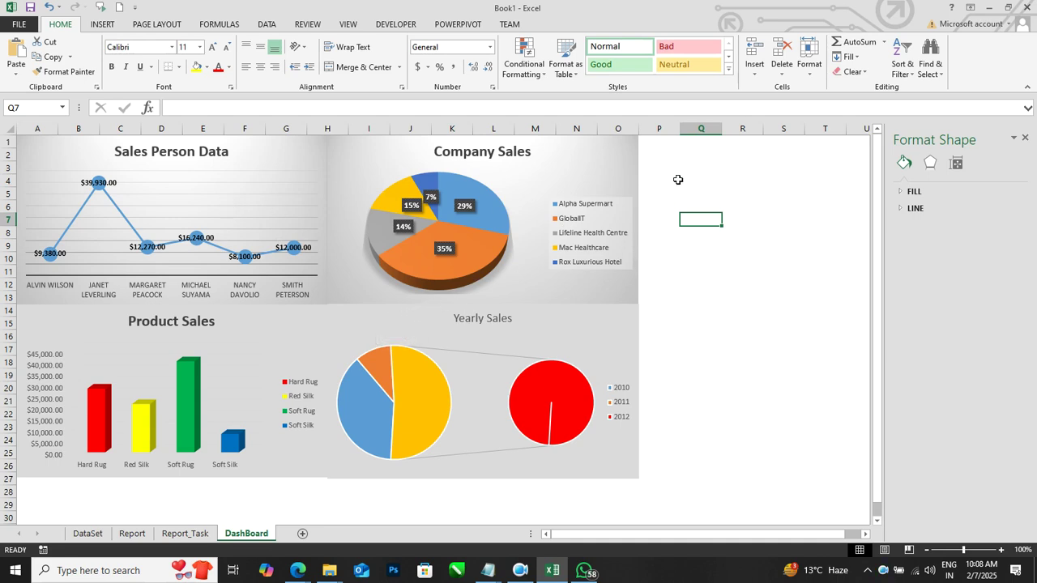
Compare the yearly totals on Report_Task with the slice values of the Yearly Sales chart on DashBoard.
click(184, 534)
click(197, 229)
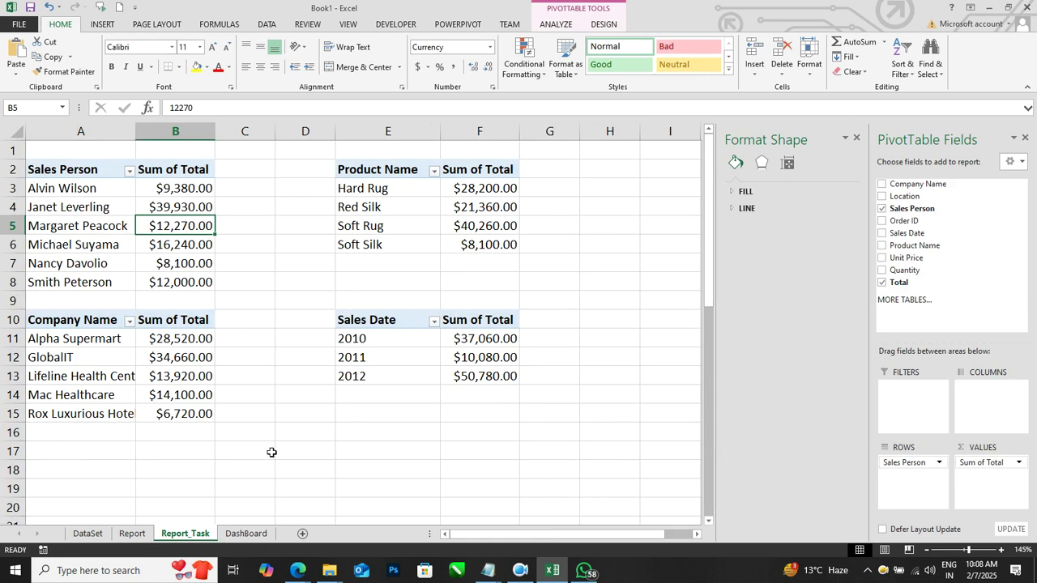
click(246, 534)
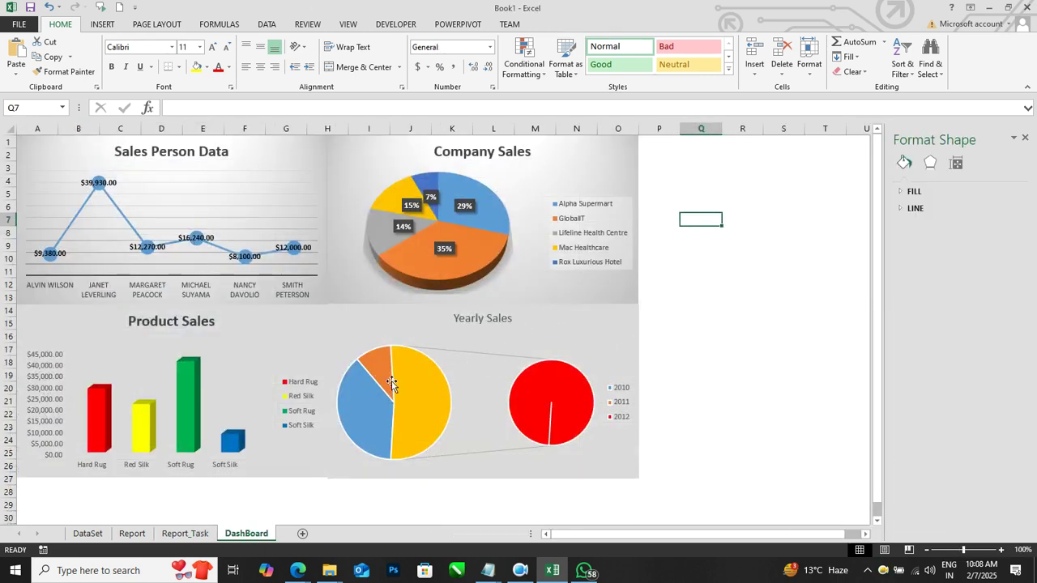
mouse_move(391, 383)
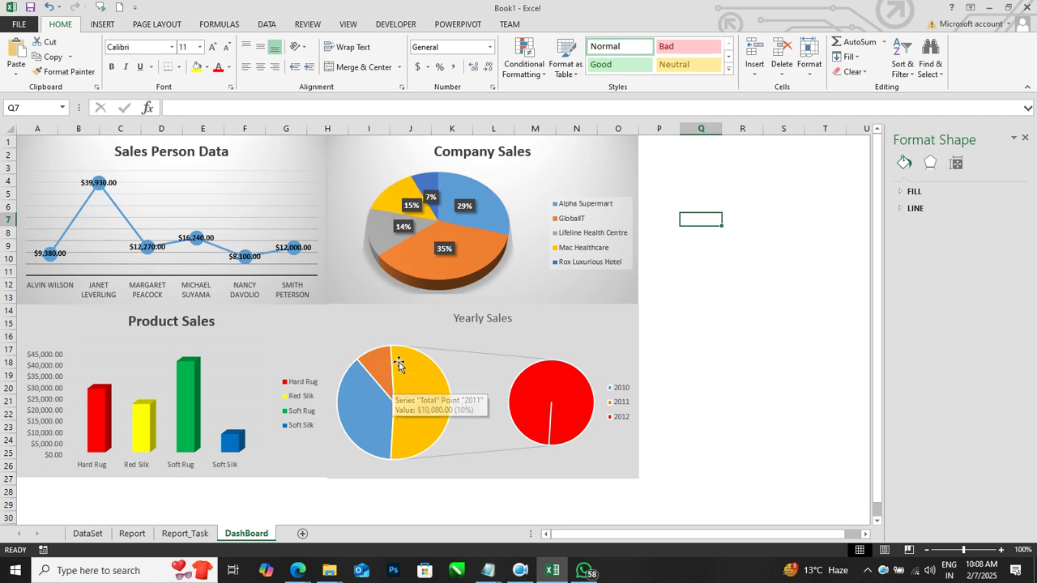
mouse_move(419, 391)
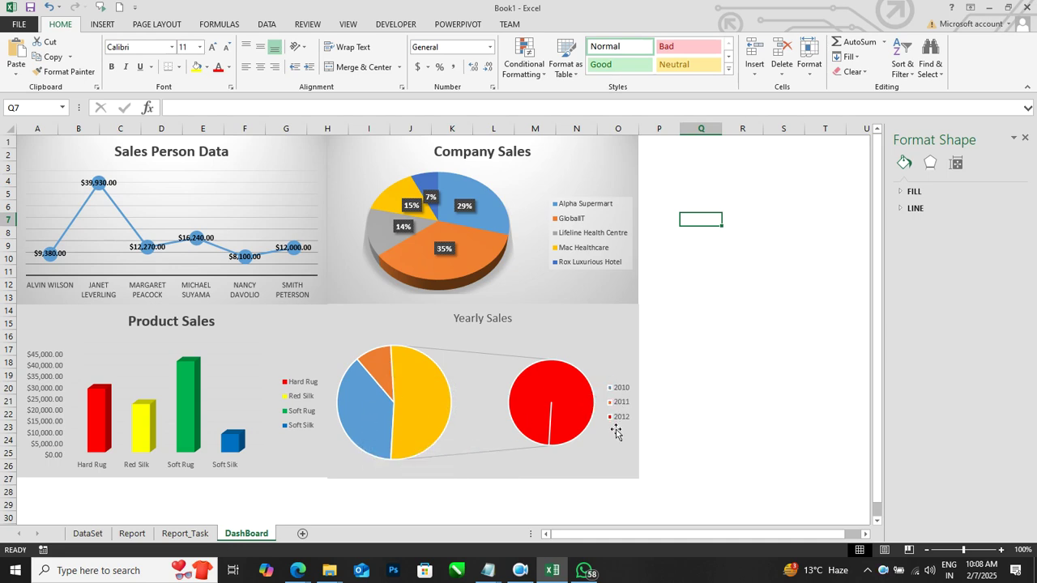
mouse_move(558, 430)
click(710, 179)
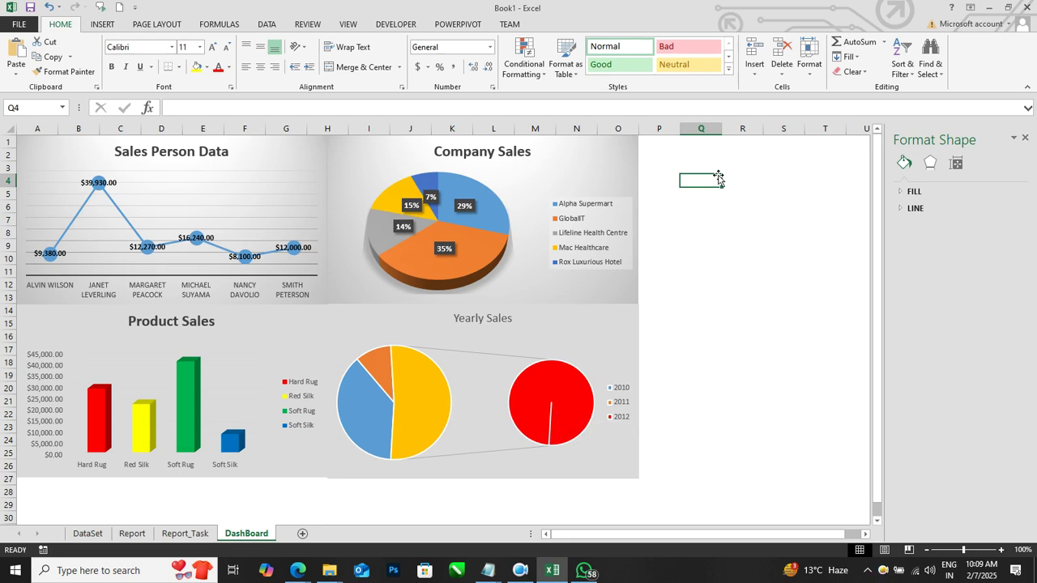
click(787, 192)
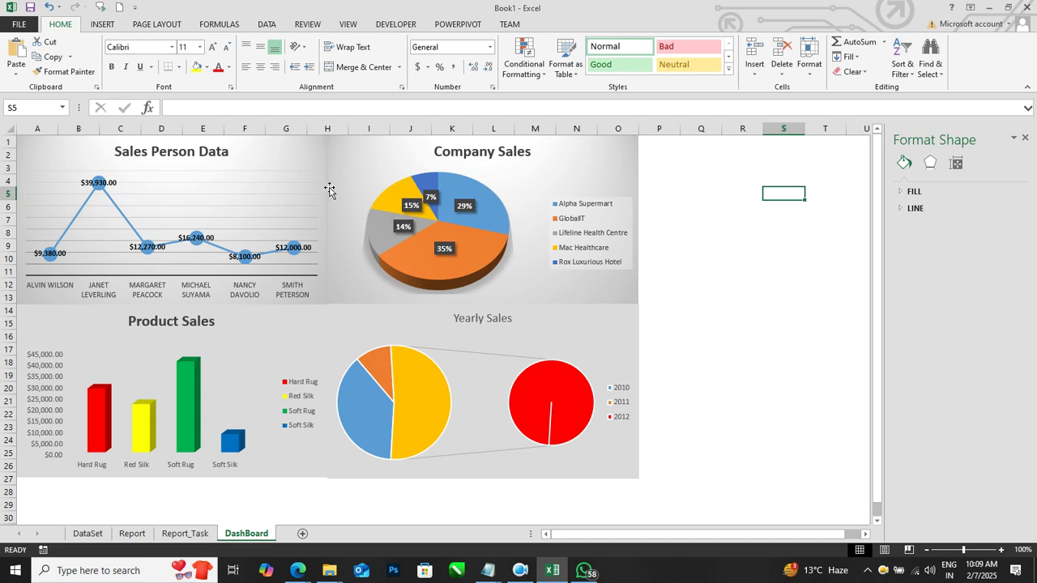
Review how the DataSet records and the Report_Task PivotTables relate to the charts on DashBoard.
click(184, 533)
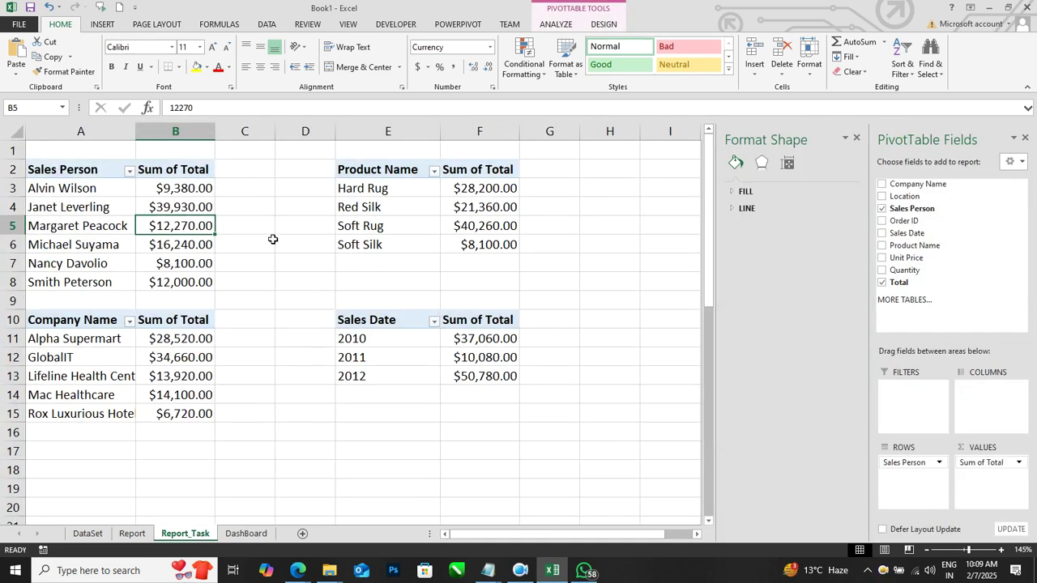
click(88, 533)
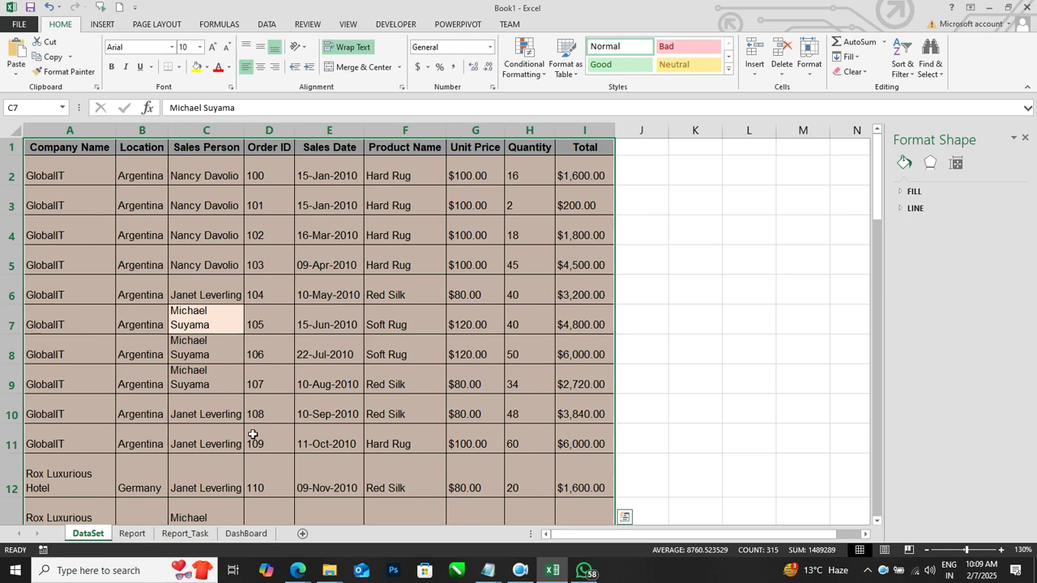
click(202, 535)
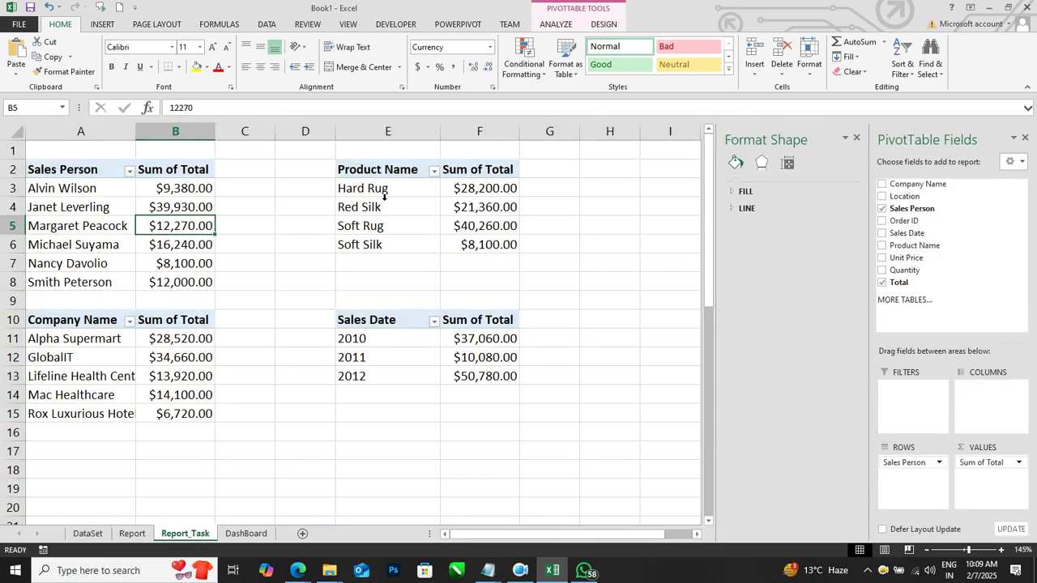
click(244, 532)
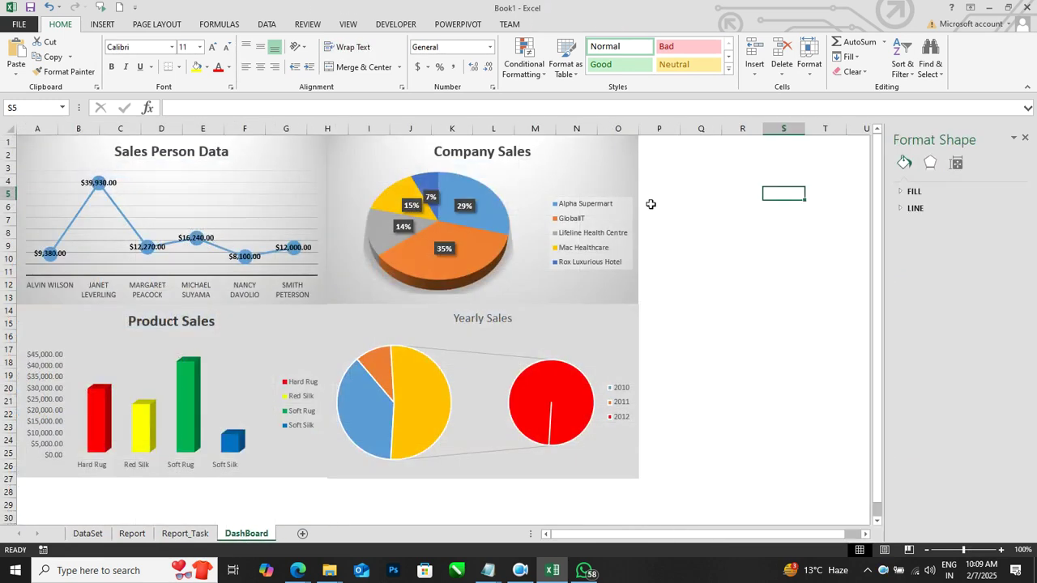
click(725, 247)
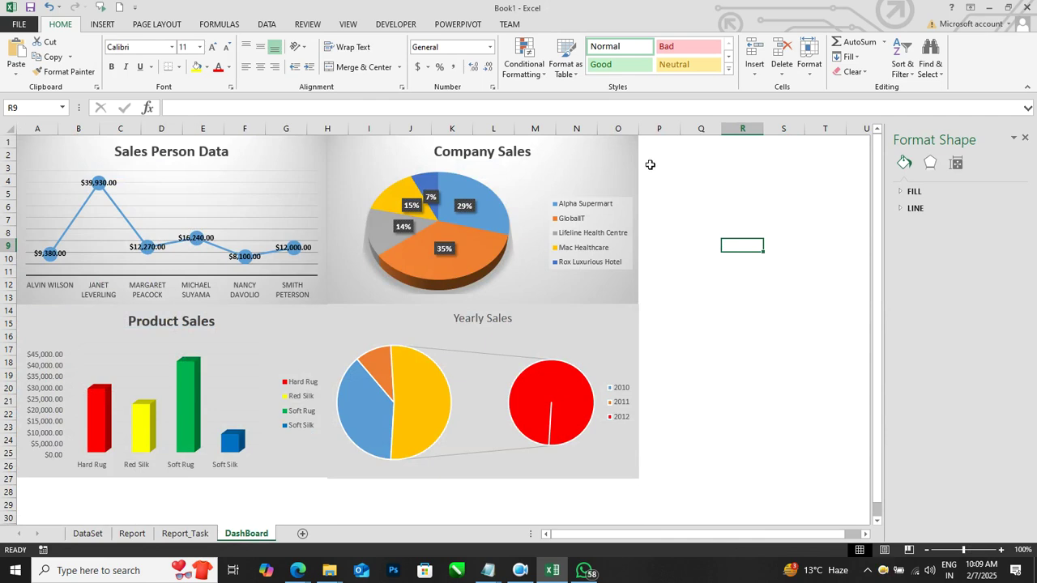
click(783, 185)
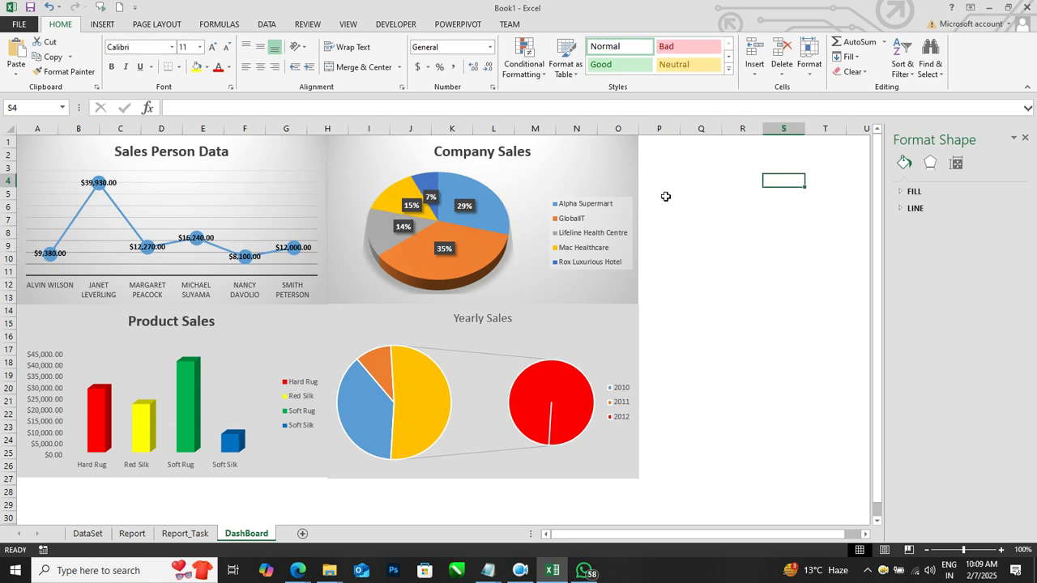
Insert a Location slicer for the Sales Person PivotTable on Report_Task and place it beside the Product Name and Sales Date tables.
click(184, 534)
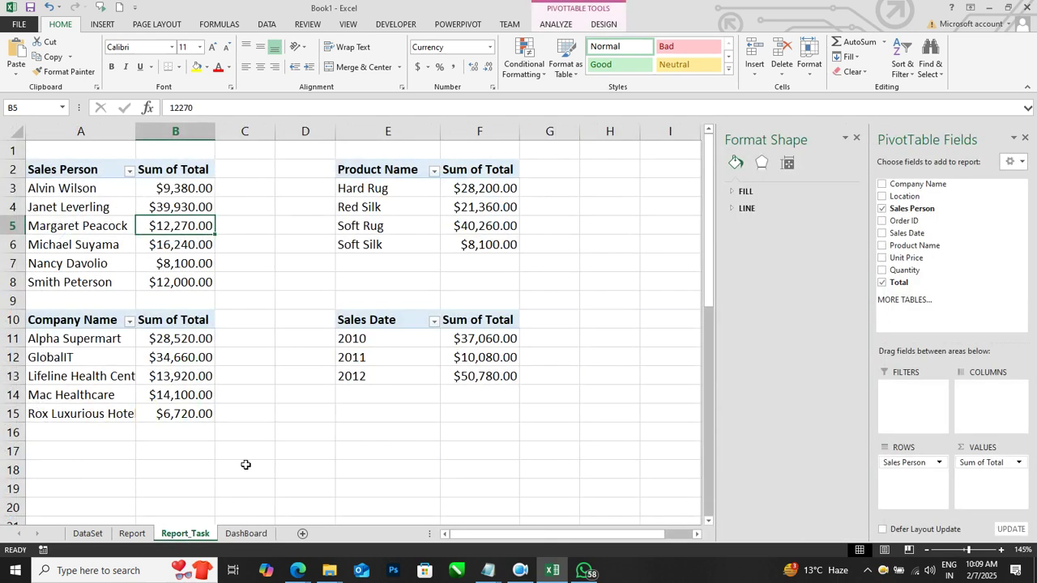
click(183, 246)
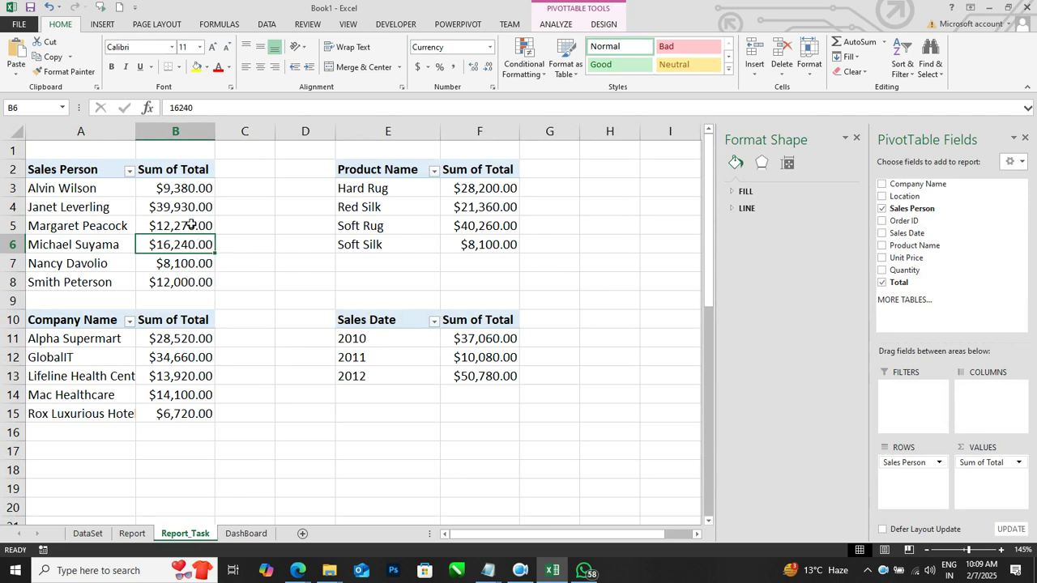
click(188, 209)
click(484, 209)
click(475, 352)
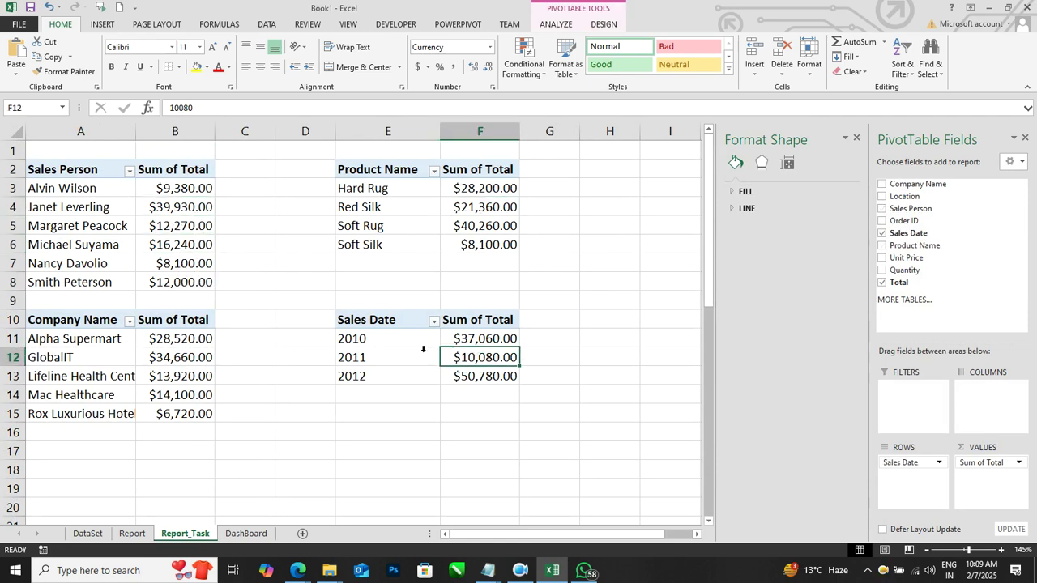
click(194, 228)
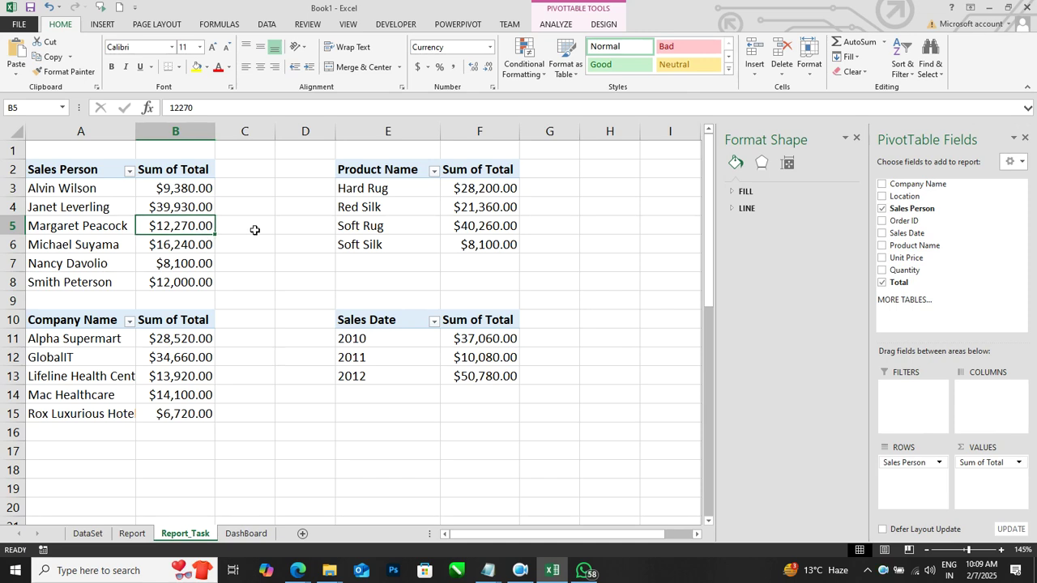
click(556, 25)
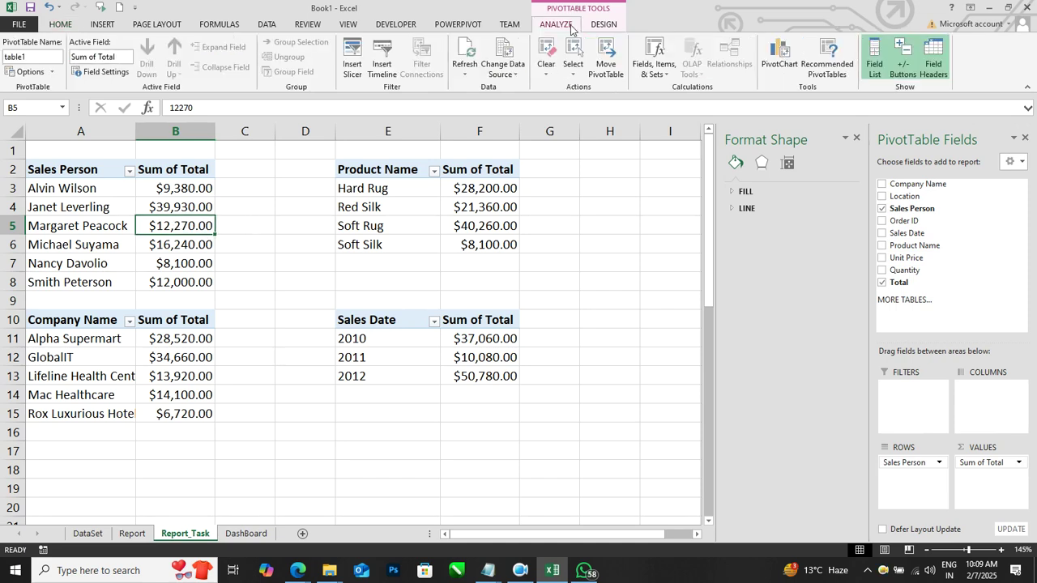
click(353, 69)
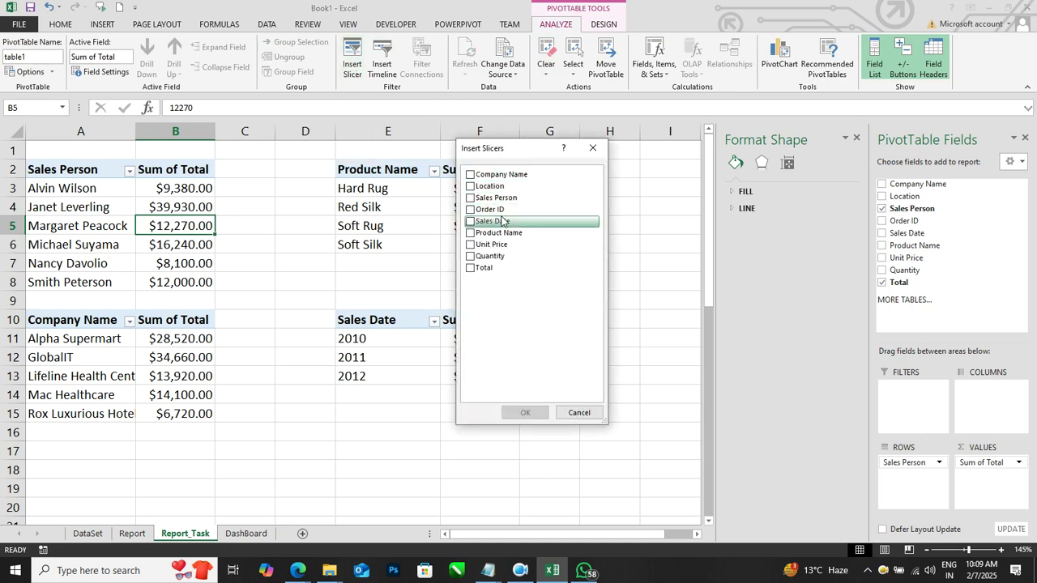
click(470, 186)
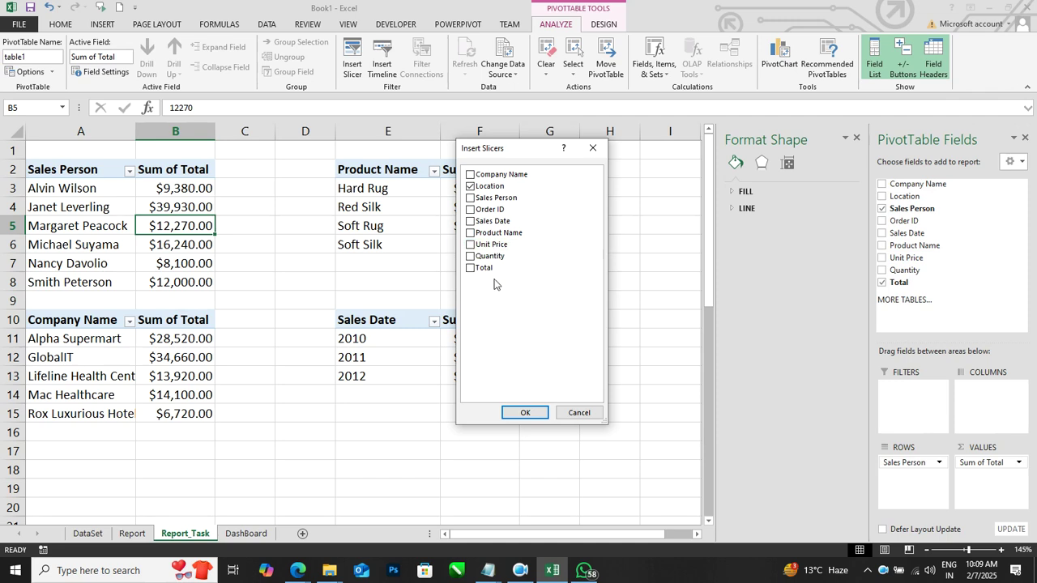
click(525, 412)
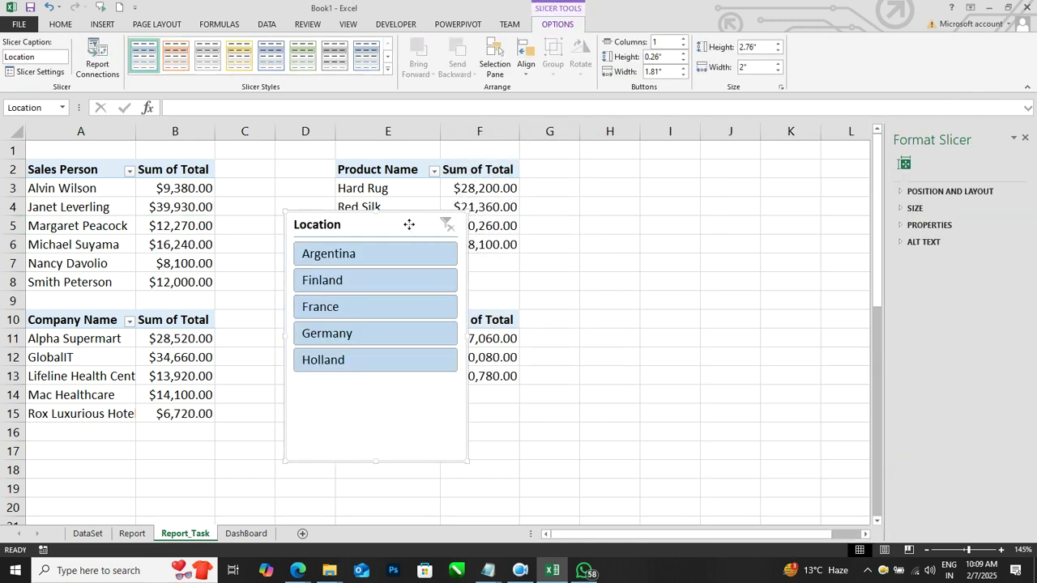
drag(408, 225, 707, 184)
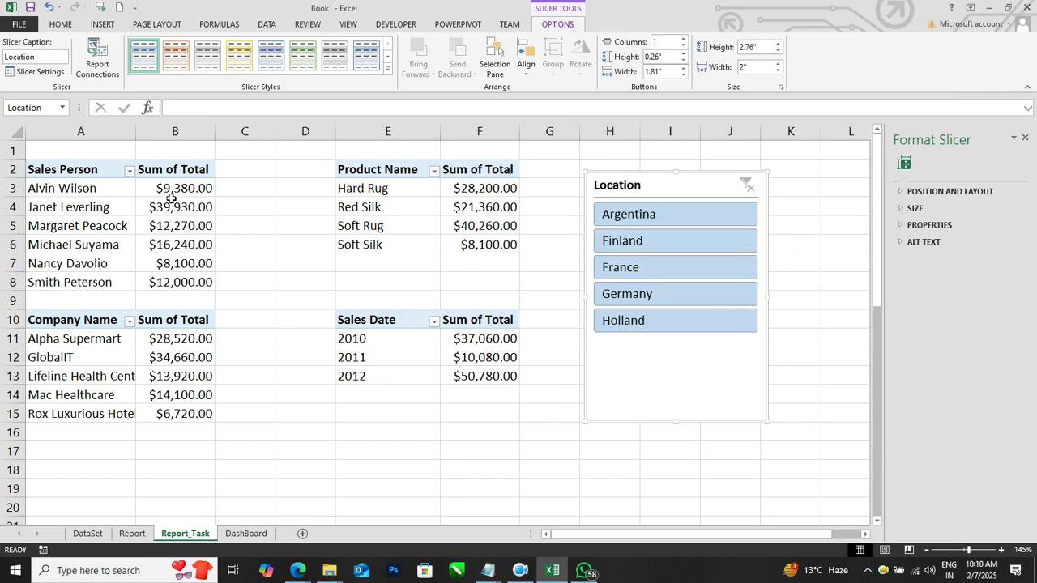
Try the Location slicer with Finland, France and Germany, clear its filter, and check the DashBoard charts before returning to Report_Task.
click(611, 242)
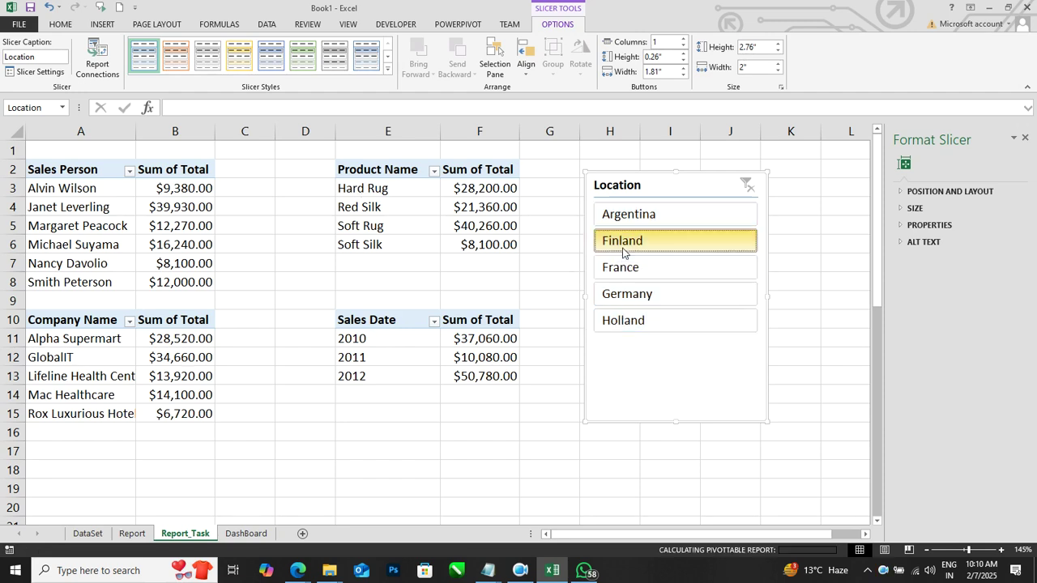
click(623, 275)
click(620, 294)
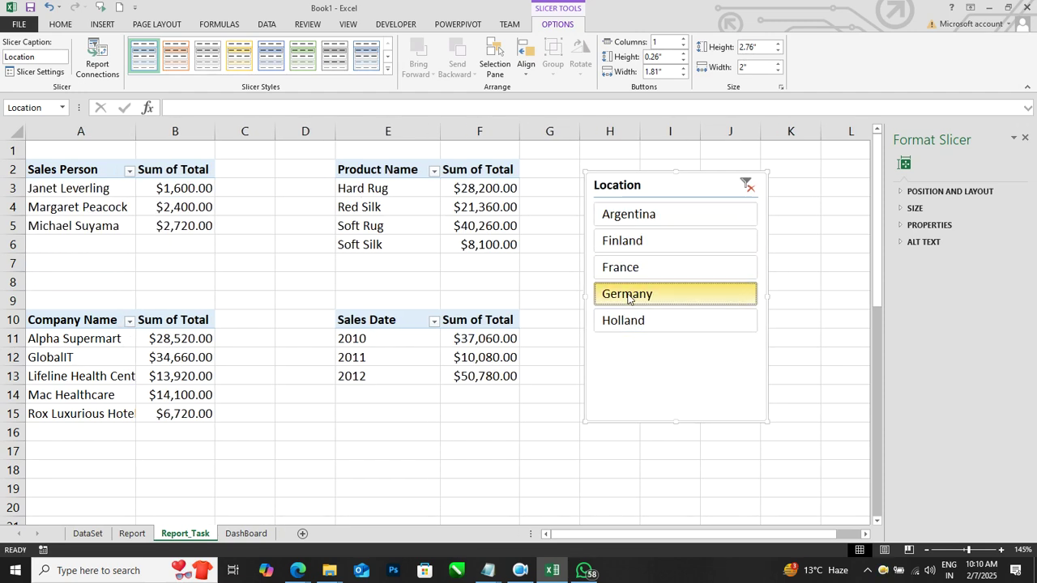
click(746, 188)
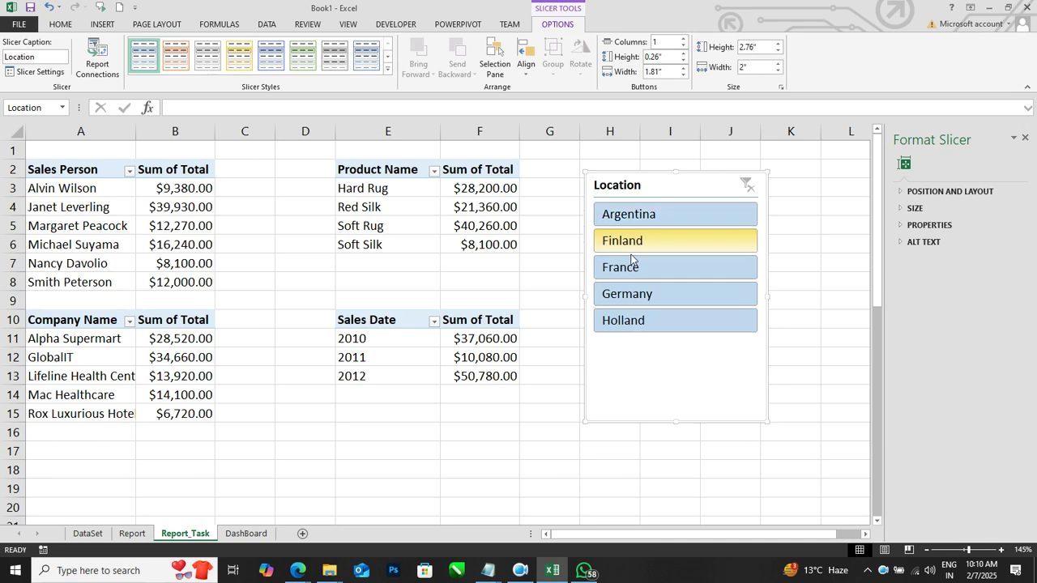
click(256, 534)
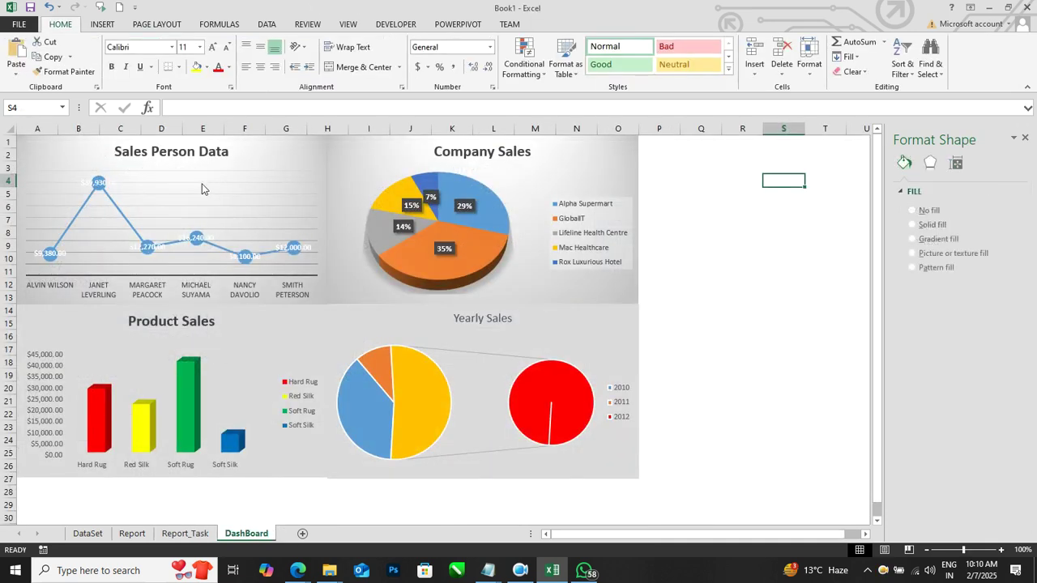
click(185, 534)
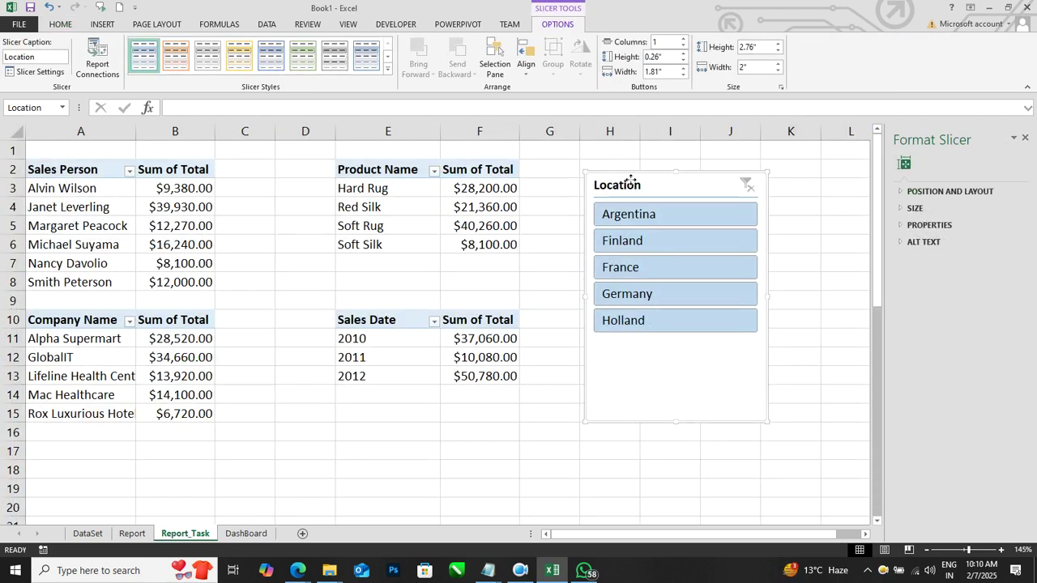
Connect the Location slicer to table2, table3 and table4 on Report_Task in addition to table1.
drag(630, 179, 625, 174)
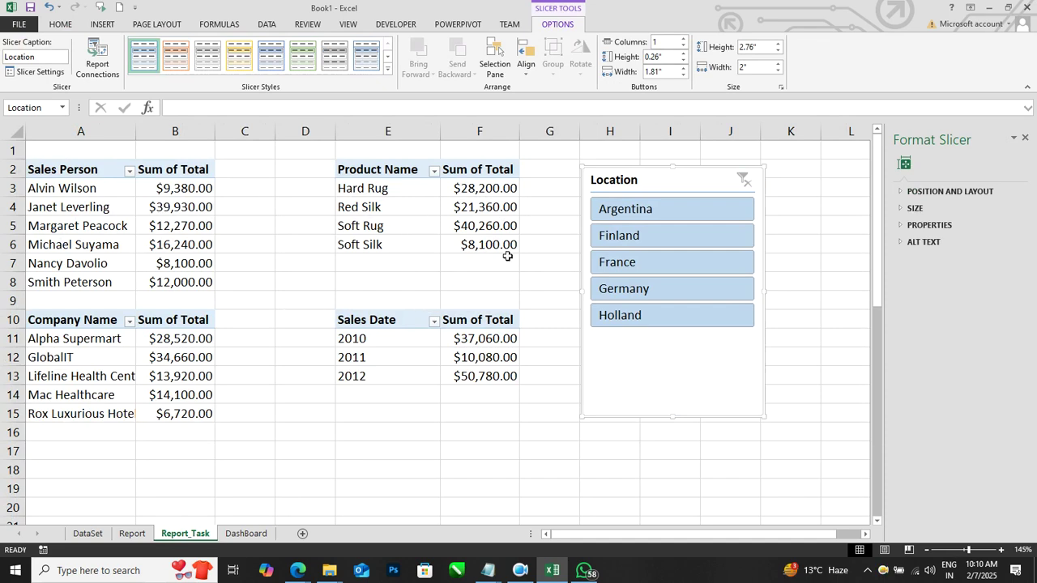
mouse_move(625, 178)
mouse_down()
mouse_move(660, 241)
mouse_move(626, 183)
mouse_up()
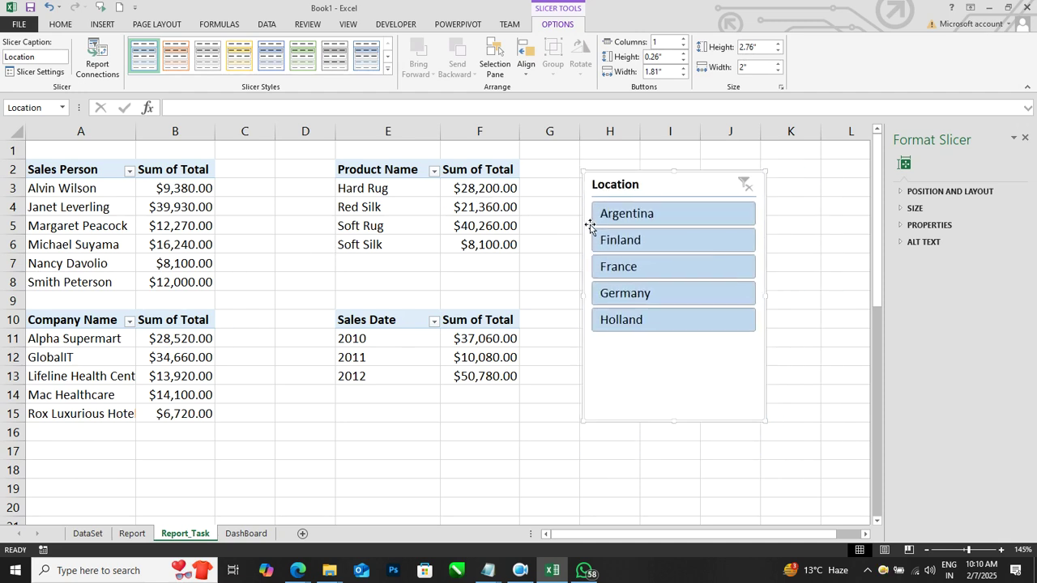
mouse_move(619, 188)
mouse_down()
mouse_move(602, 171)
mouse_move(629, 205)
mouse_up()
click(629, 178)
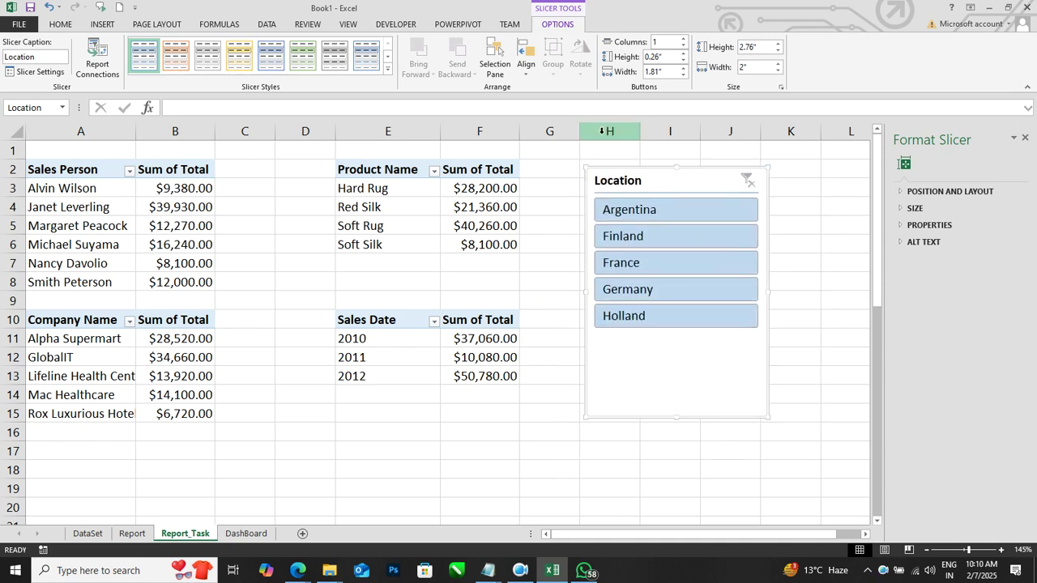
click(102, 77)
drag(613, 132, 594, 117)
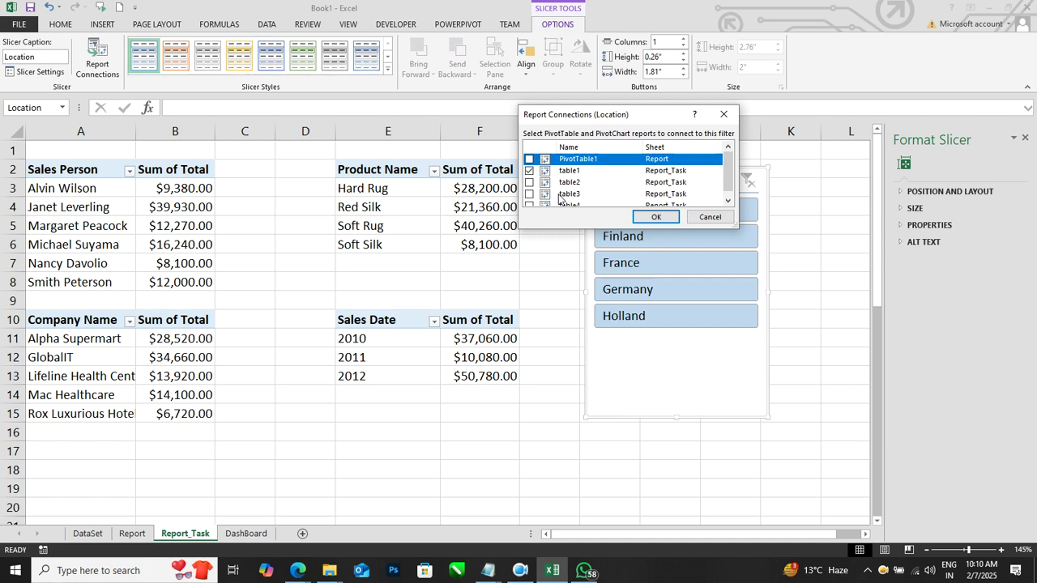
click(529, 182)
click(529, 194)
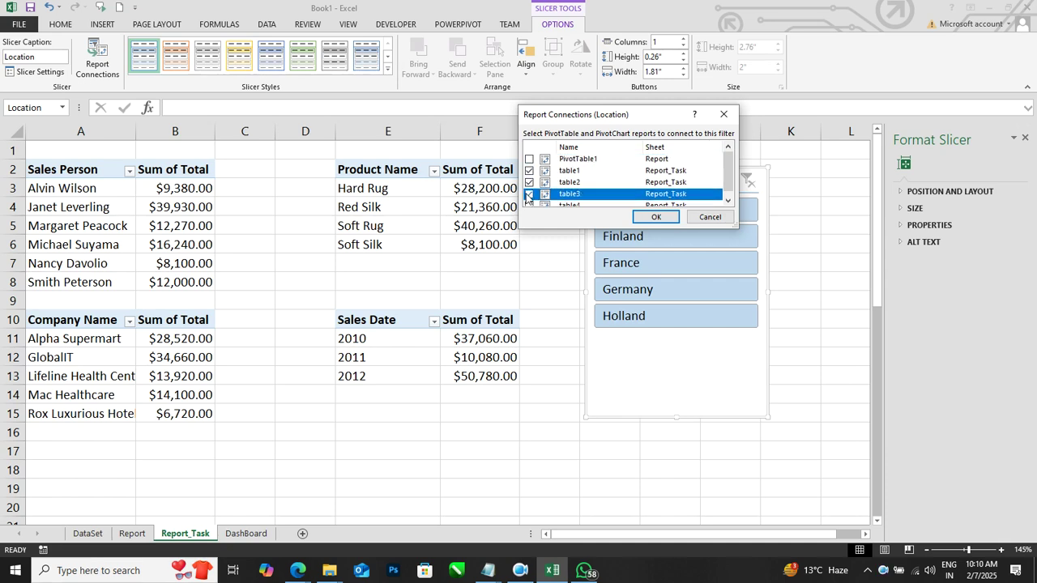
click(531, 206)
click(652, 218)
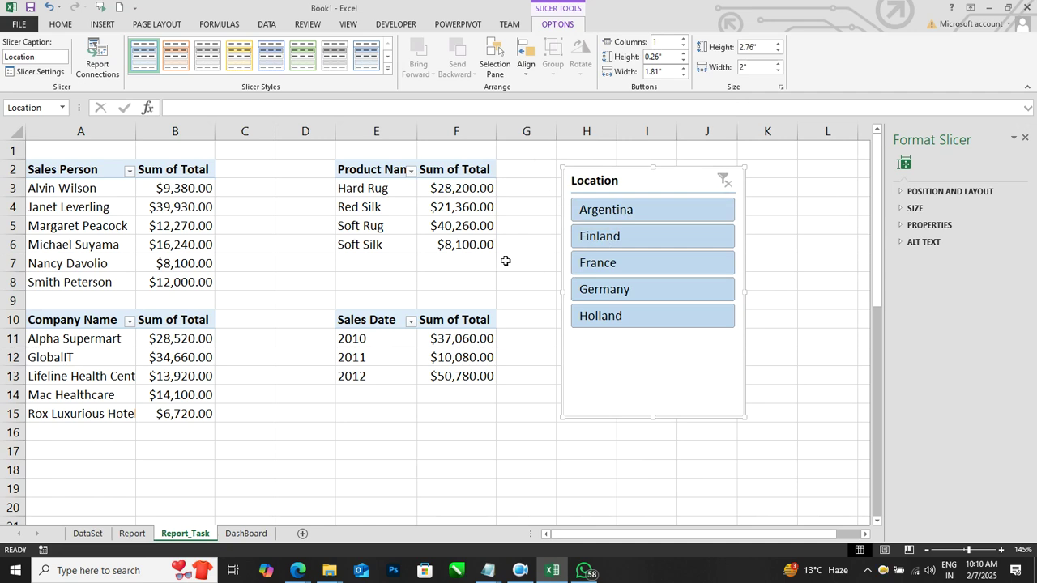
Test the connected slicer on all four PivotTables by filtering each location from Argentina to Holland, and clear the filter.
click(606, 195)
click(603, 227)
click(608, 249)
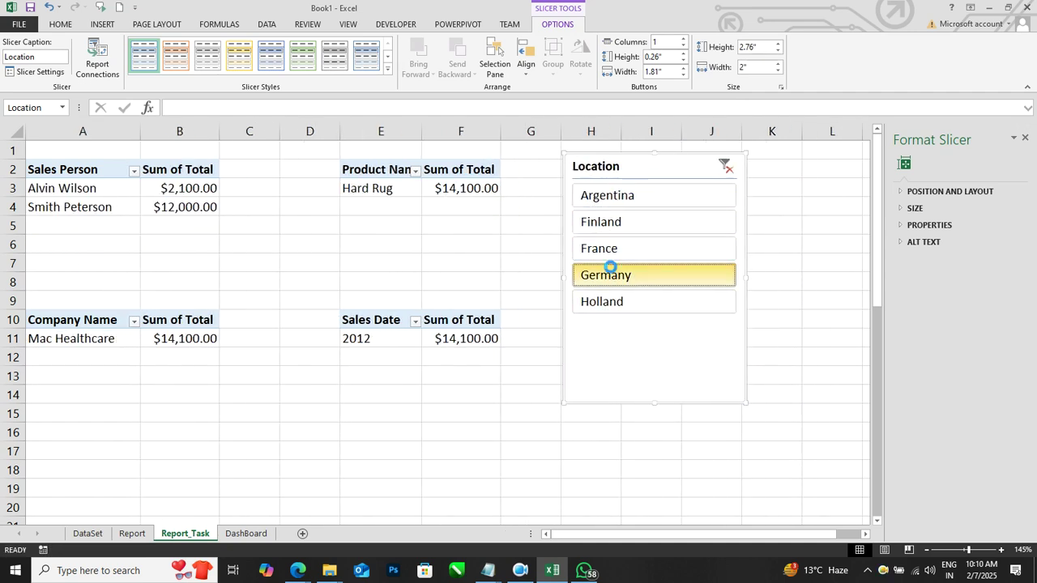
click(612, 275)
click(614, 302)
click(734, 166)
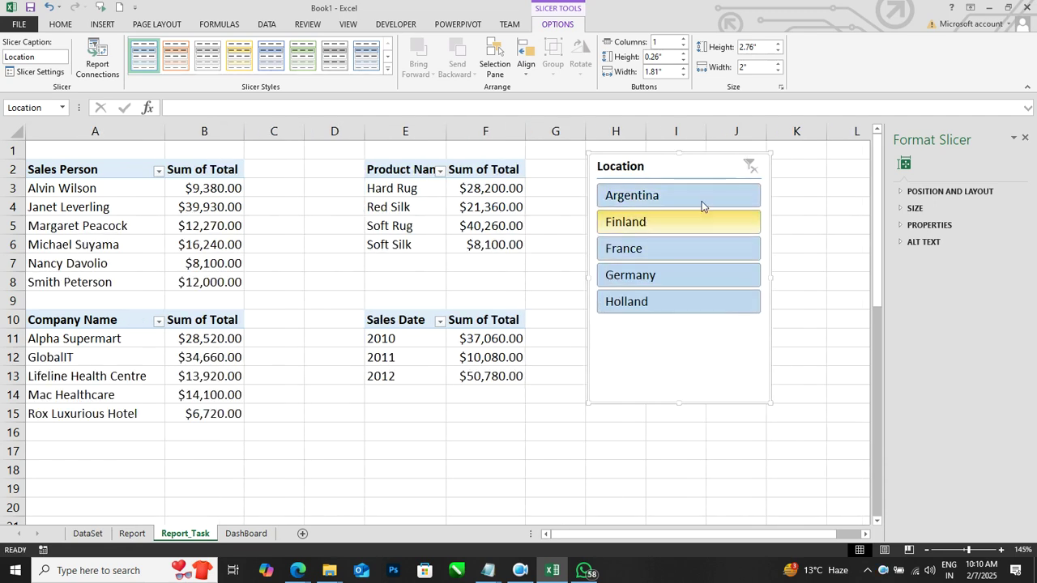
Shift the Location slicer closer to the PivotTables and apply the gold Dark slicer style.
drag(676, 169, 649, 181)
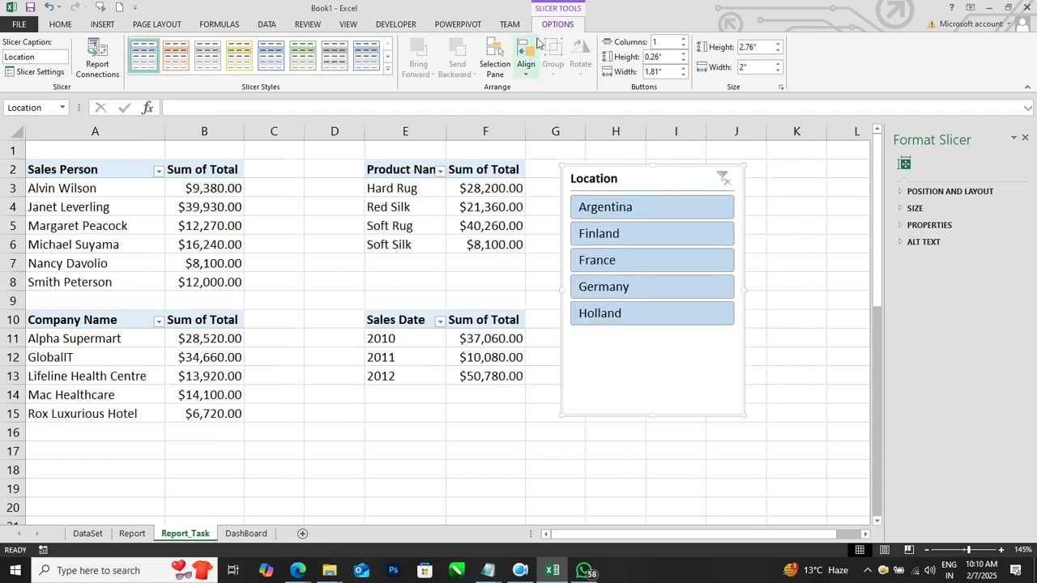
click(387, 68)
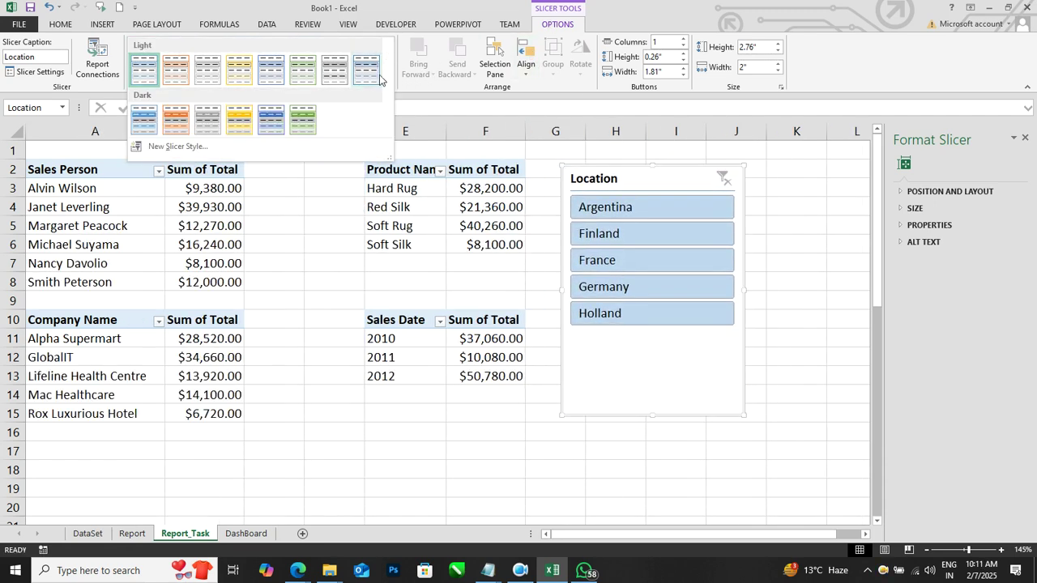
click(236, 125)
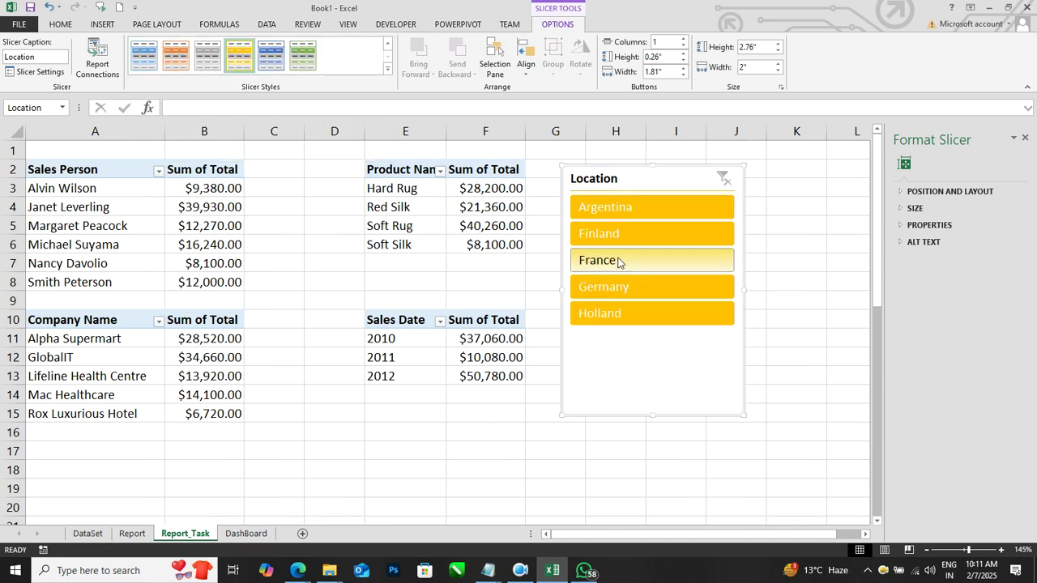
Cut the Location slicer from Report_Task and paste it on DashBoard at cell P1, beside the Company Sales chart.
drag(613, 189, 670, 180)
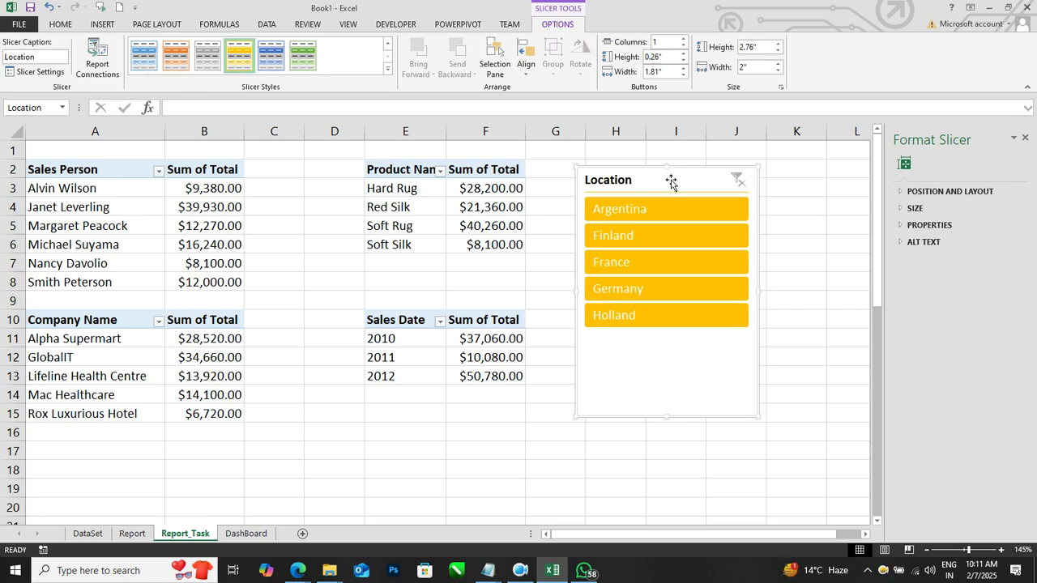
key(Delete)
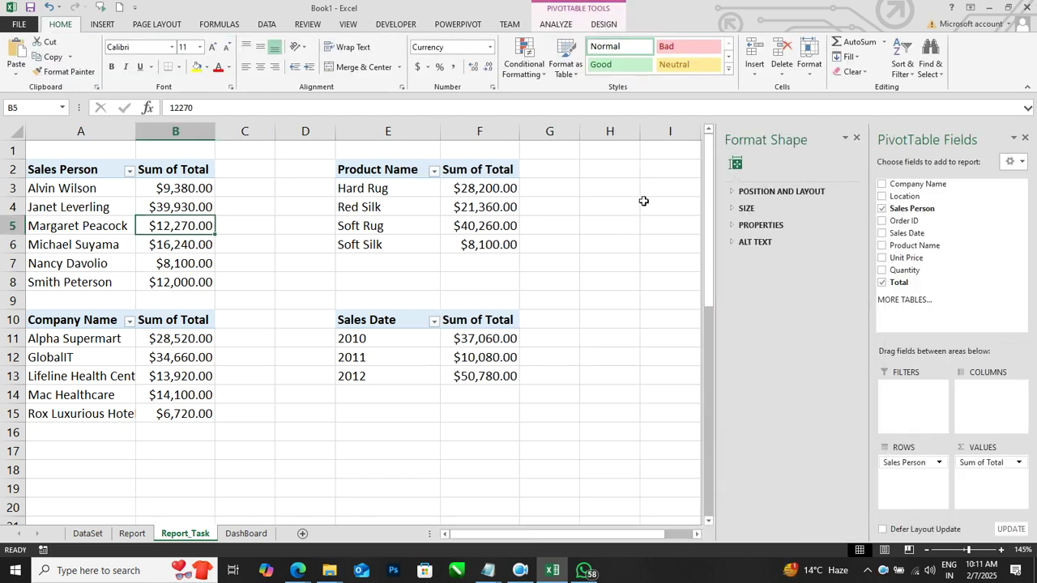
click(246, 533)
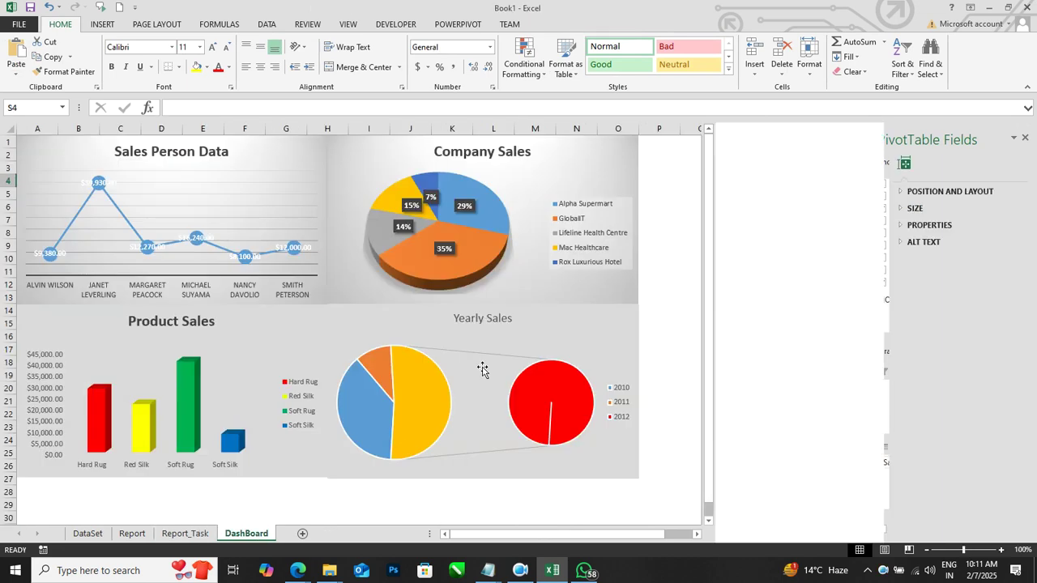
click(657, 141)
key(ctrl+v)
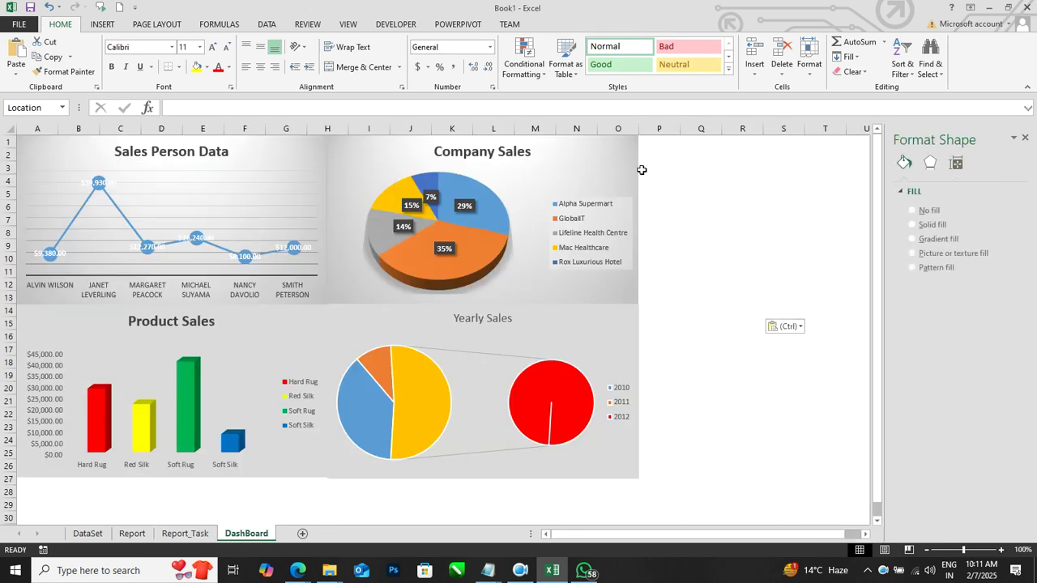
click(714, 345)
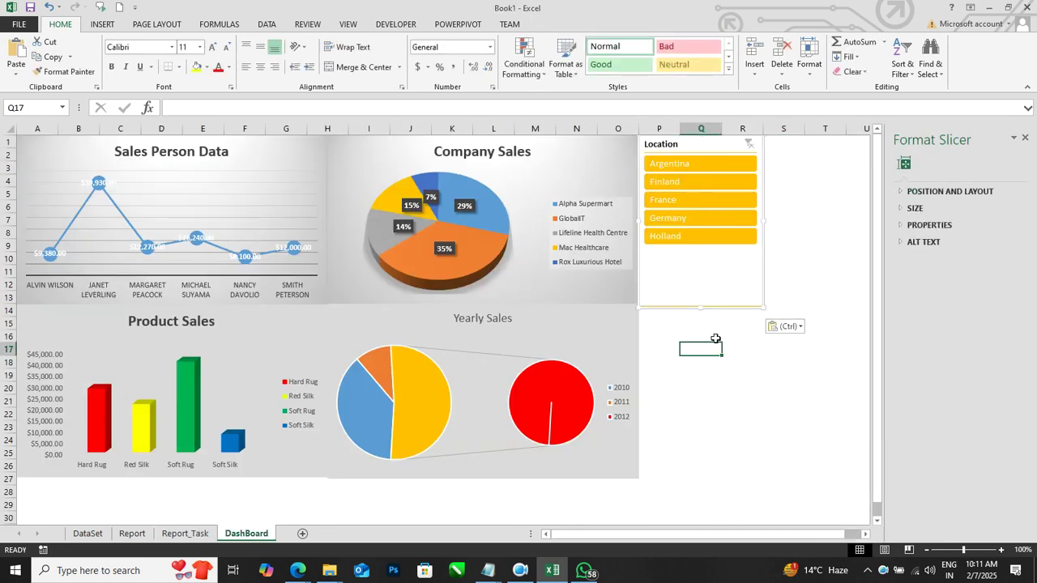
Deselect the slicer on DashBoard and close the Format Shape pane to widen the sheet area.
click(718, 290)
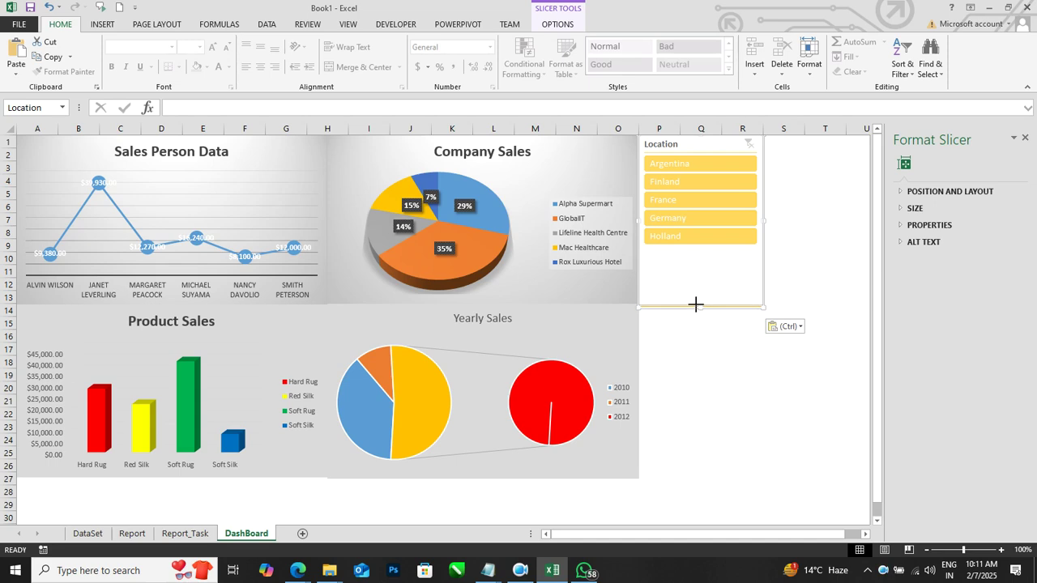
click(701, 388)
click(814, 358)
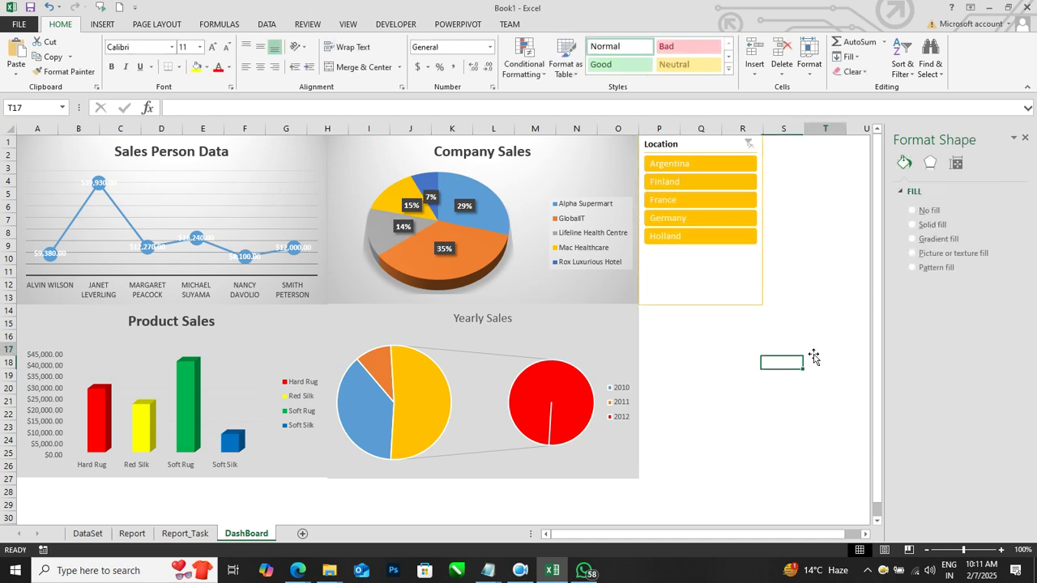
click(1026, 139)
click(824, 413)
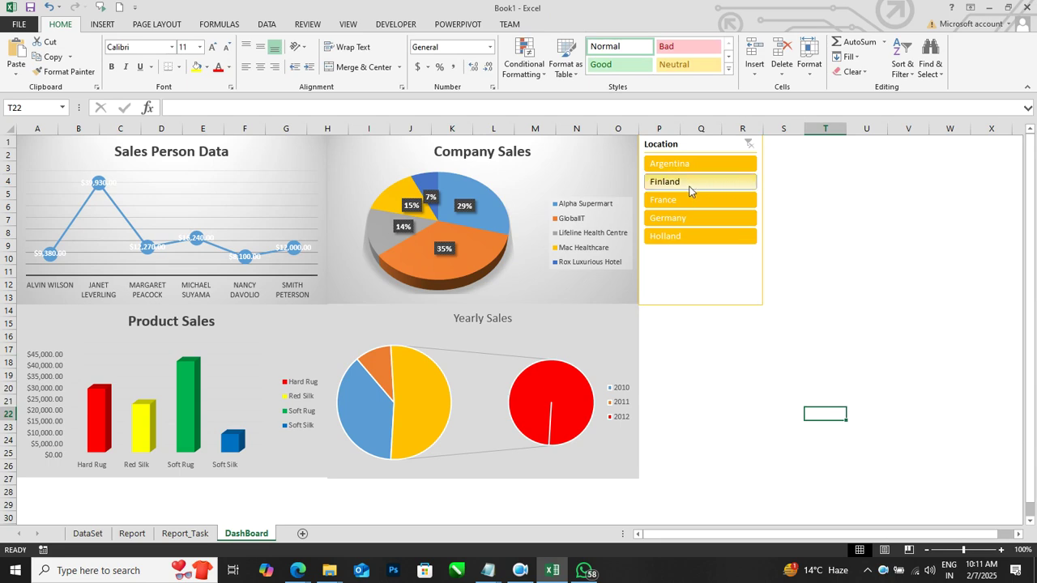
Filter the DashBoard charts with the Location slicer by France, Holland and finally Argentina.
click(668, 203)
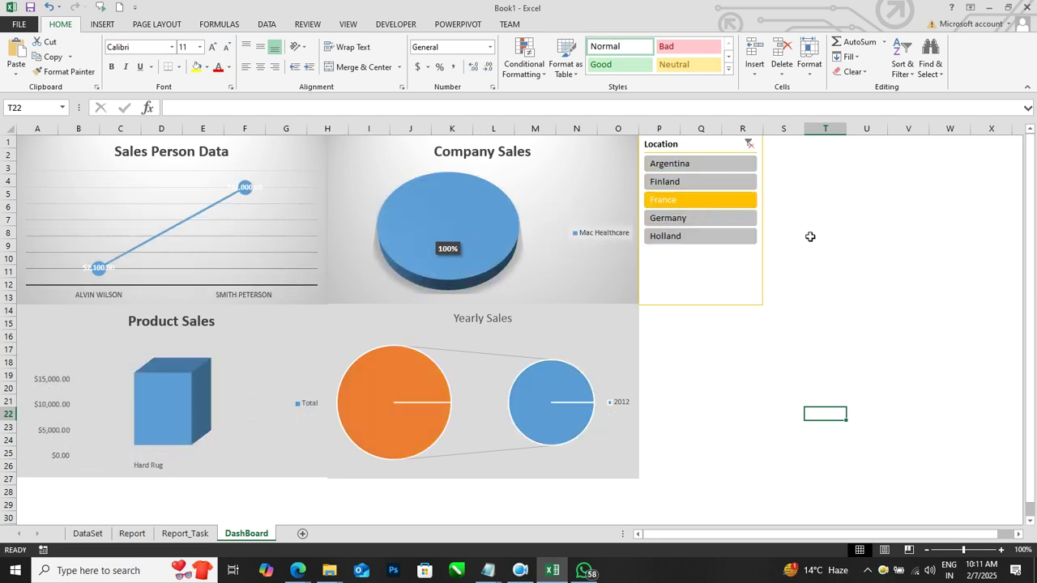
click(717, 237)
click(693, 163)
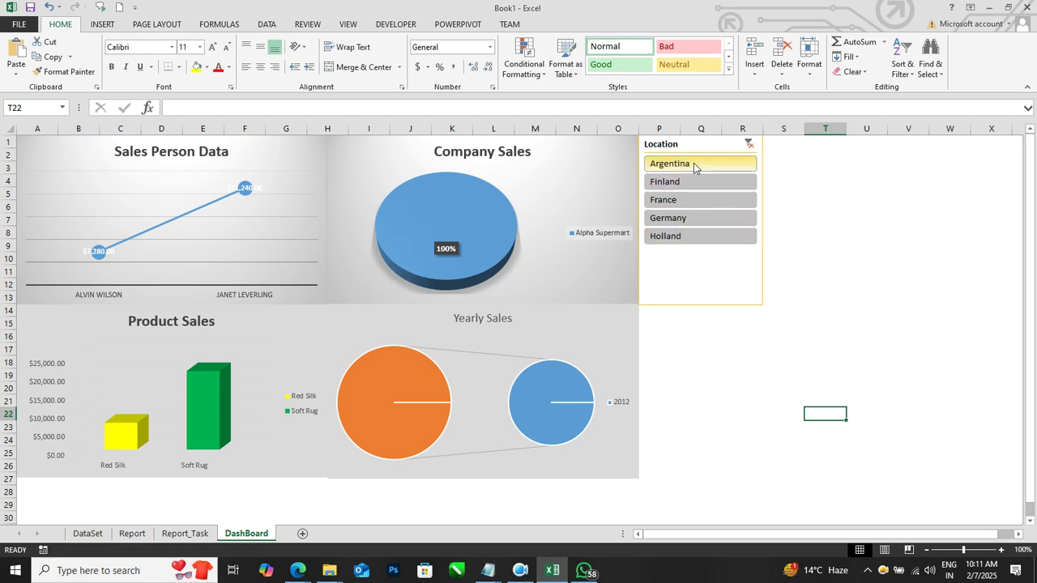
Filter the DashBoard charts with the Location slicer by Finland, France and Germany, and finish by clearing the Location filter.
click(714, 184)
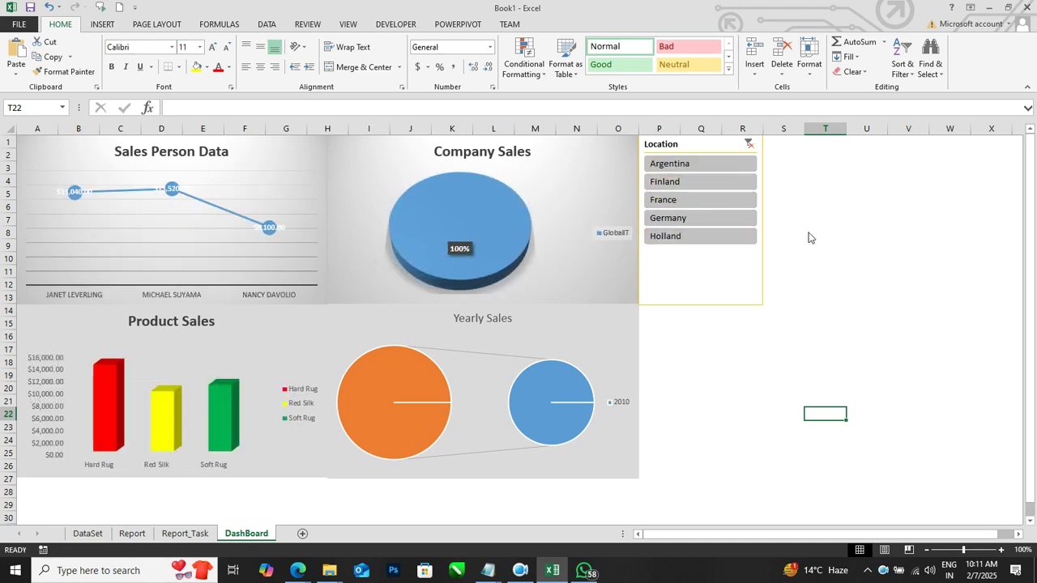
click(724, 201)
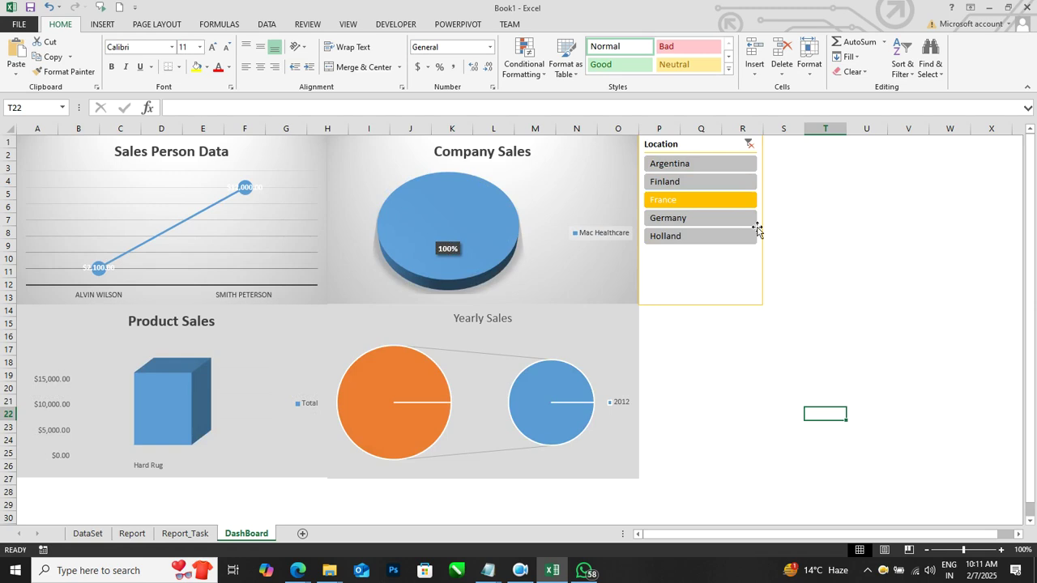
click(732, 219)
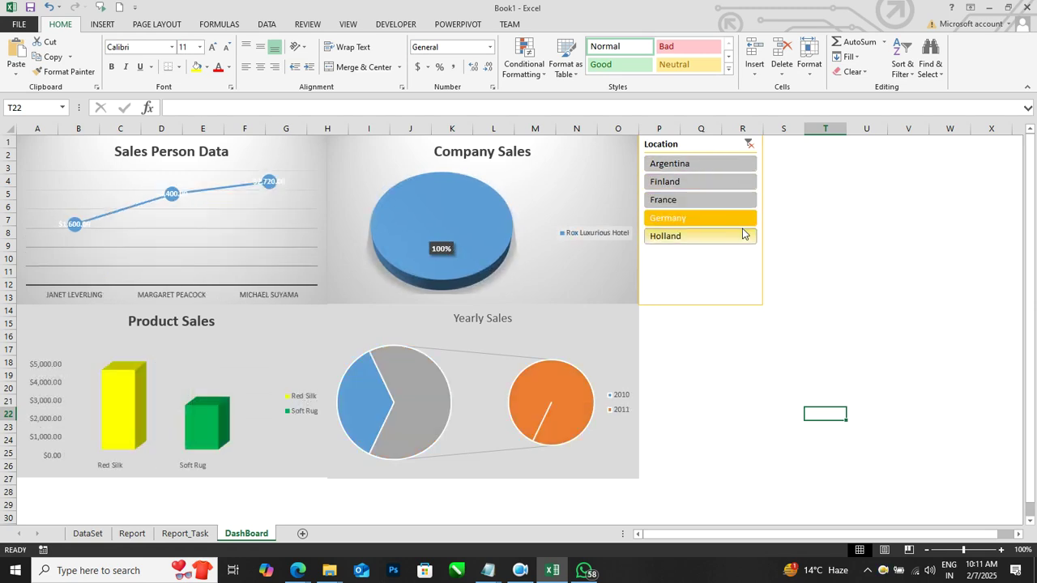
click(749, 145)
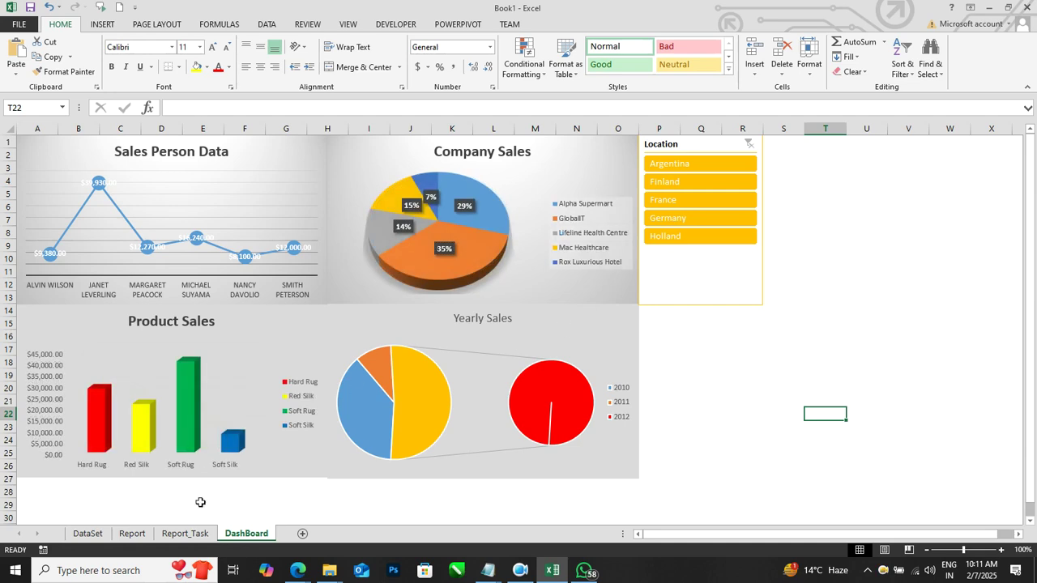
Insert a Product Name slicer from the Company Name PivotTable on Report_Task and place it beside the PivotTables.
click(184, 533)
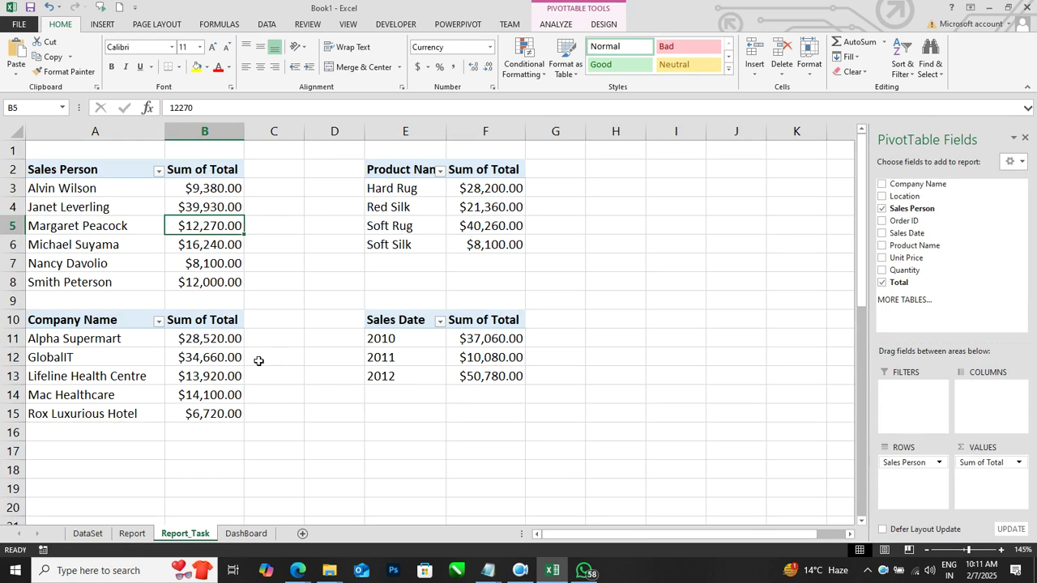
click(222, 358)
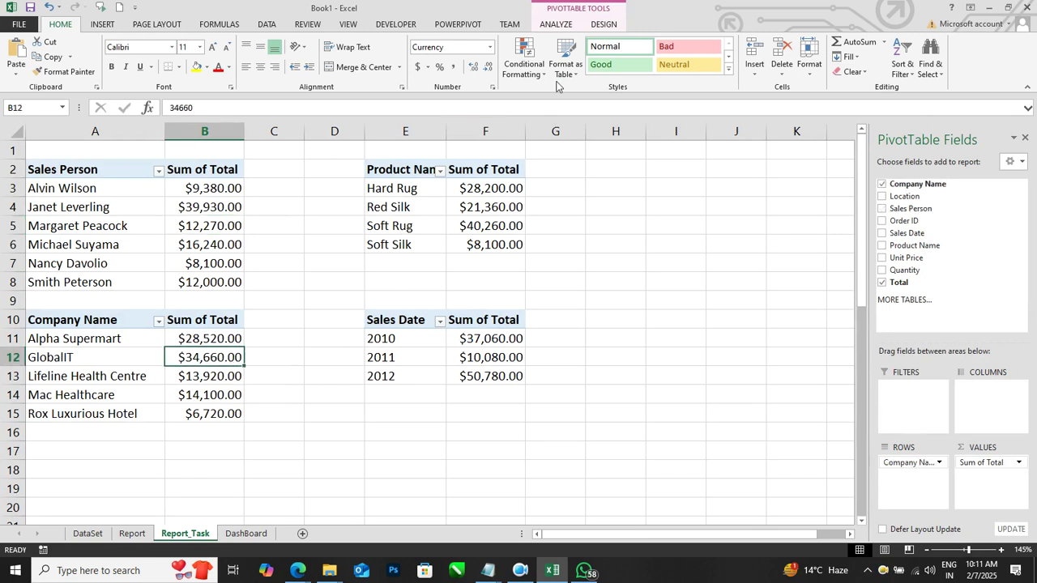
click(556, 25)
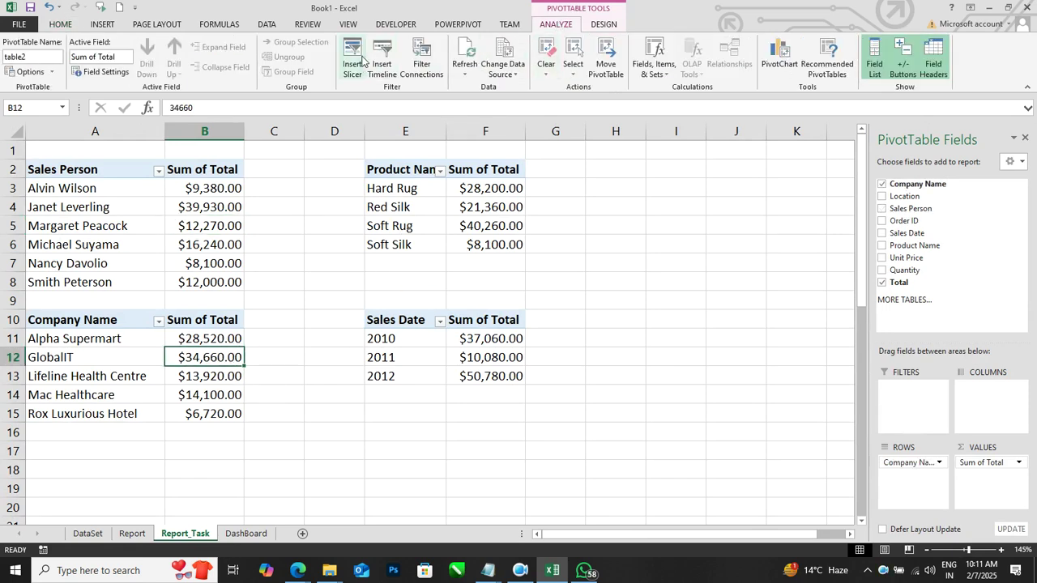
click(353, 58)
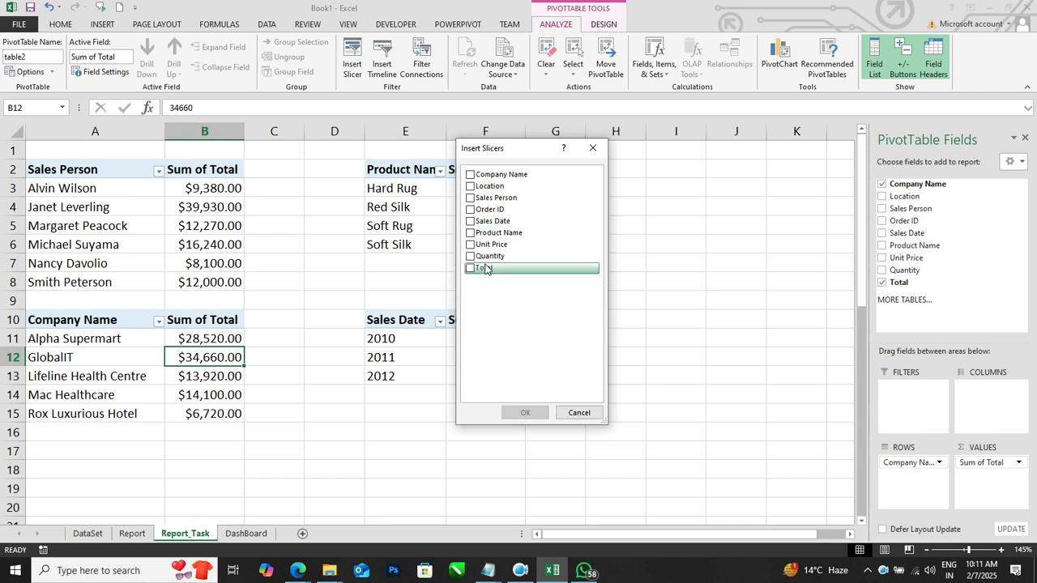
click(469, 233)
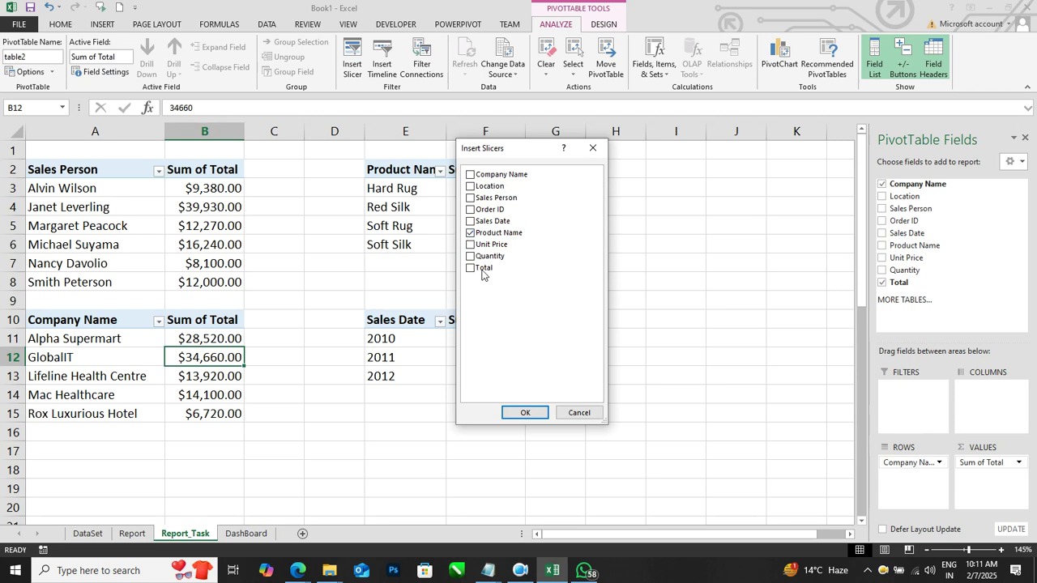
click(525, 412)
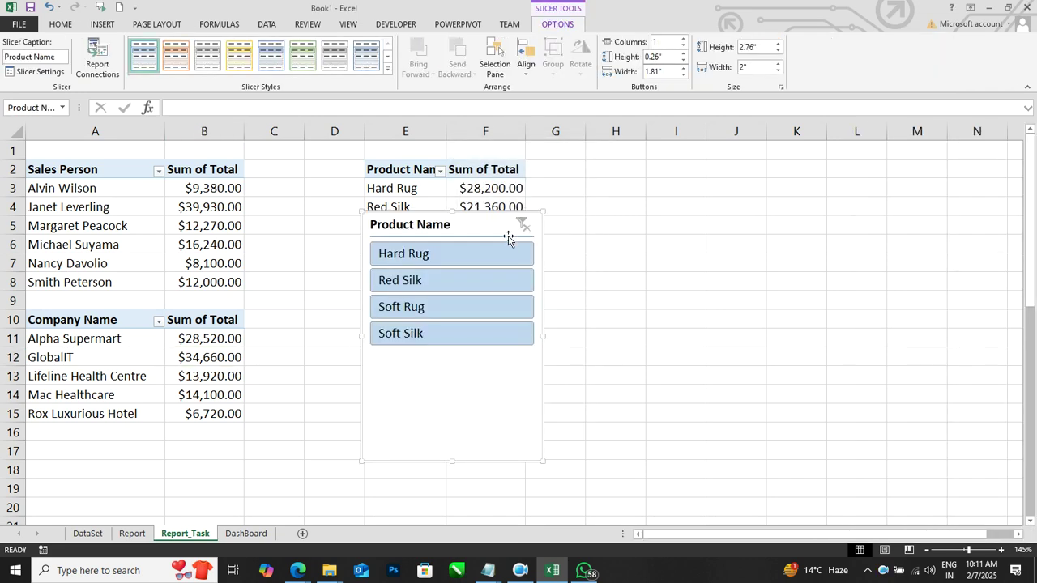
drag(486, 227, 695, 191)
Connect the Product Name slicer to table1, table3 and table4 and apply the yellow light slicer style.
click(98, 58)
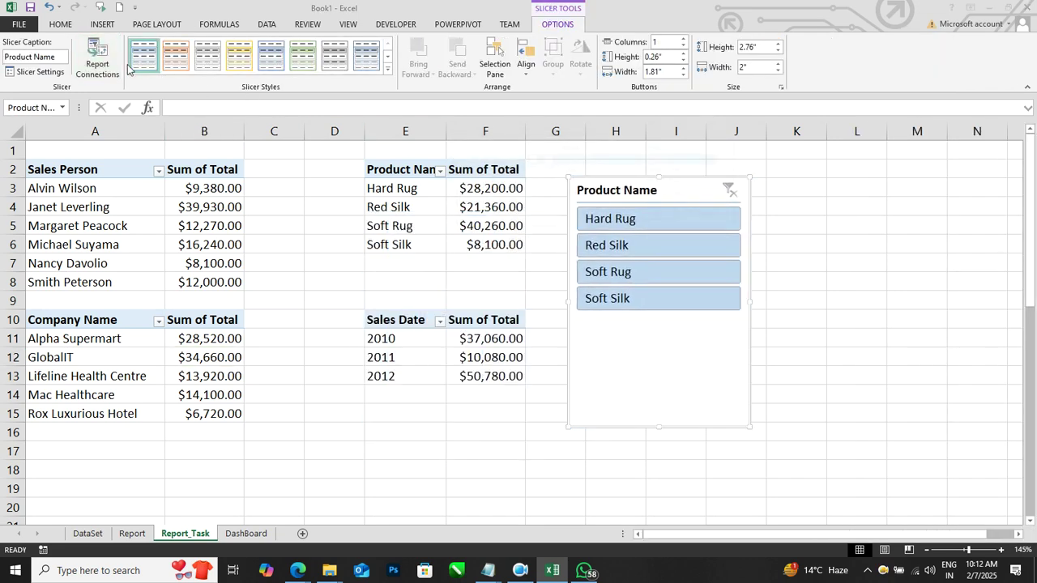
click(529, 171)
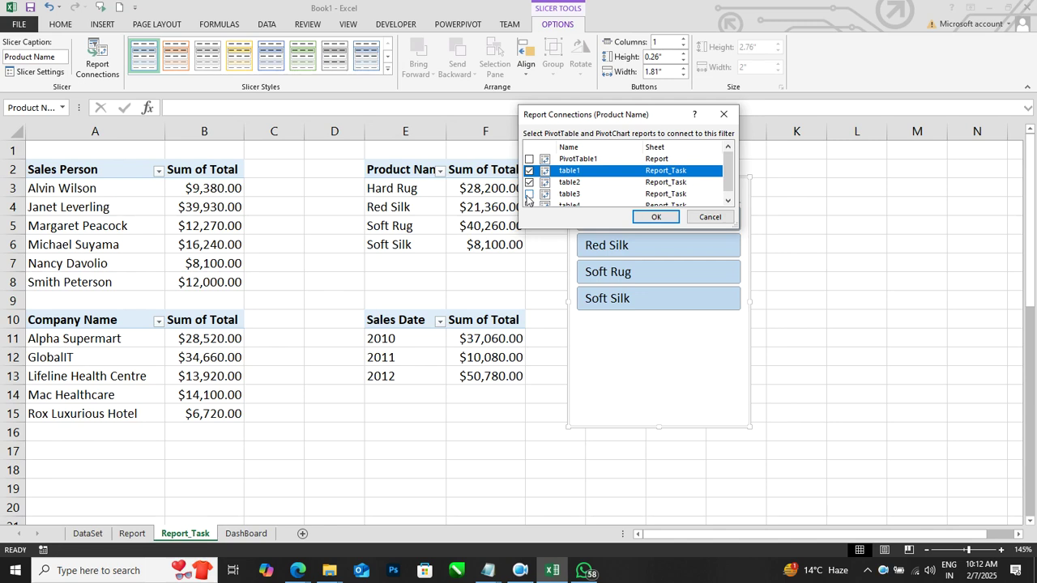
click(529, 193)
click(529, 204)
click(655, 217)
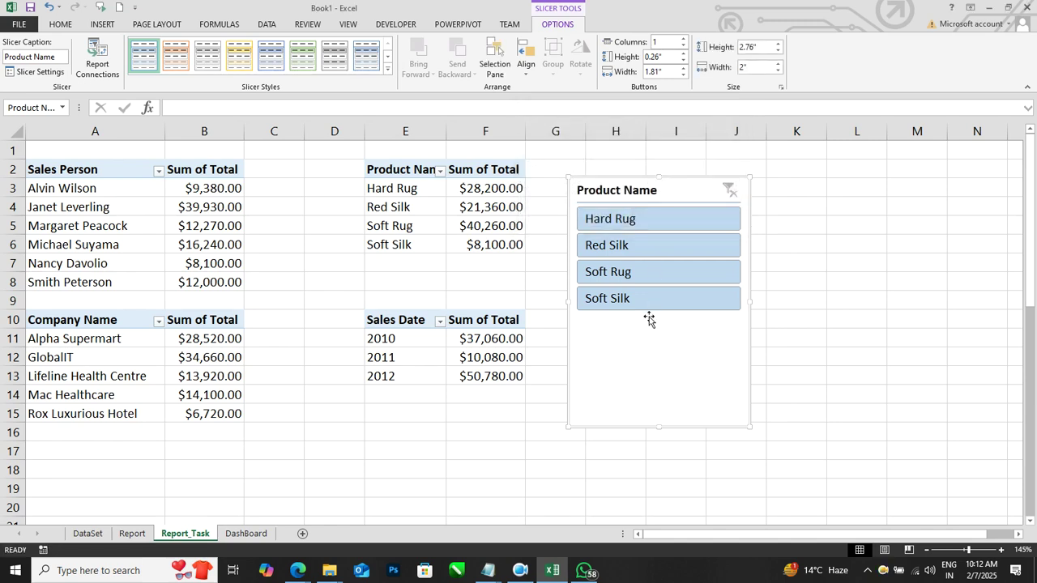
click(239, 55)
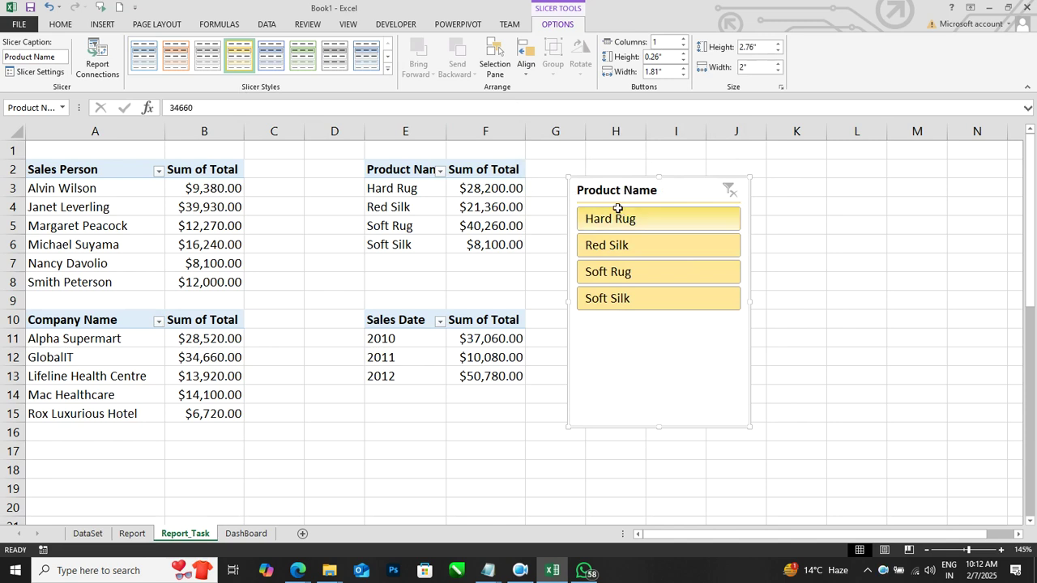
Cut the Product Name slicer from Report_Task and paste it on DashBoard at cell P14, below the Location slicer.
key(Delete)
click(245, 533)
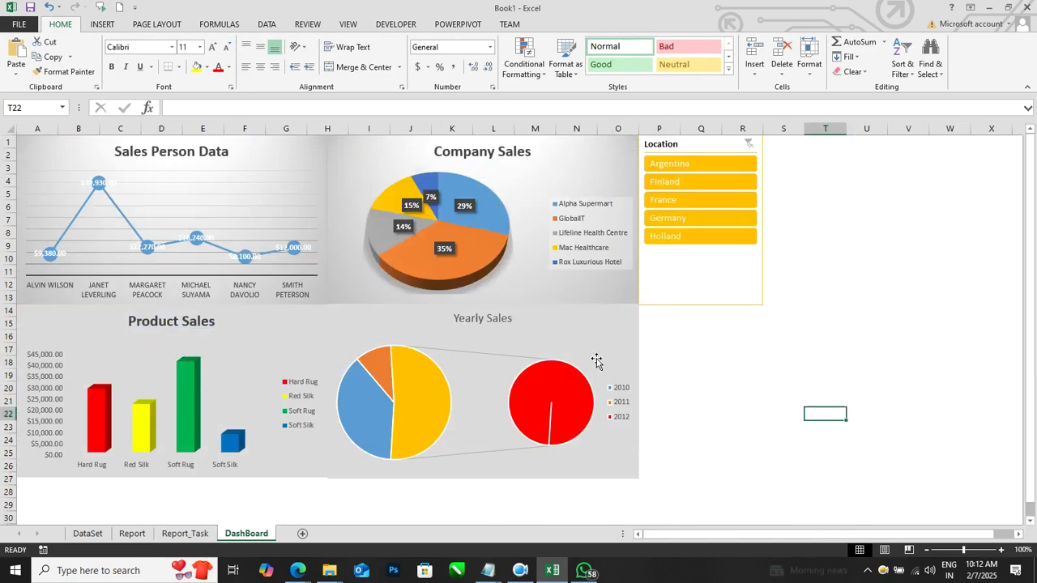
click(654, 318)
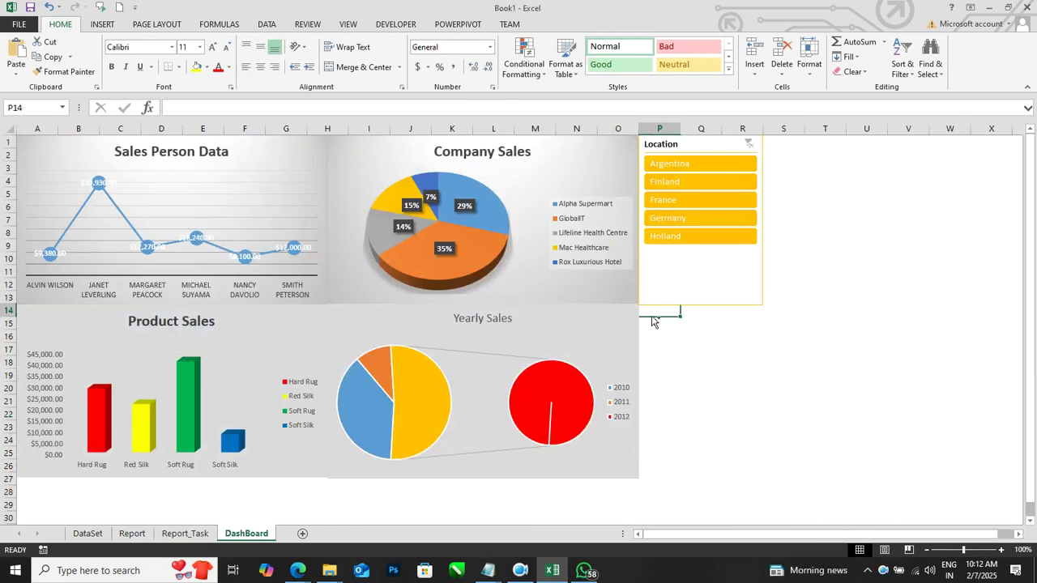
key(ctrl+v)
click(851, 386)
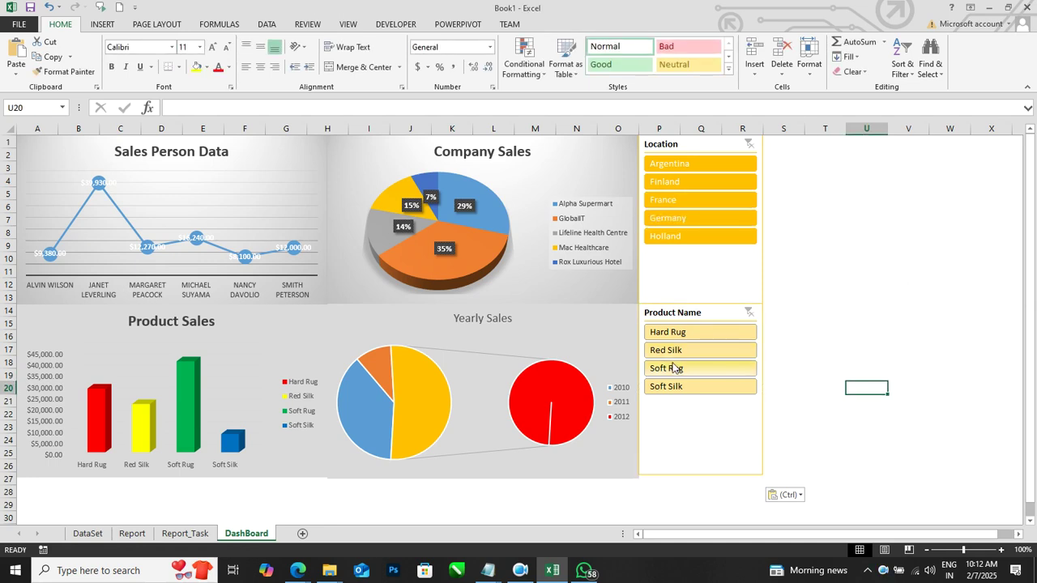
Filter the DashBoard charts by Hard Rug, Soft Rug and the Finland location, and finish by clearing both slicer filters.
click(666, 333)
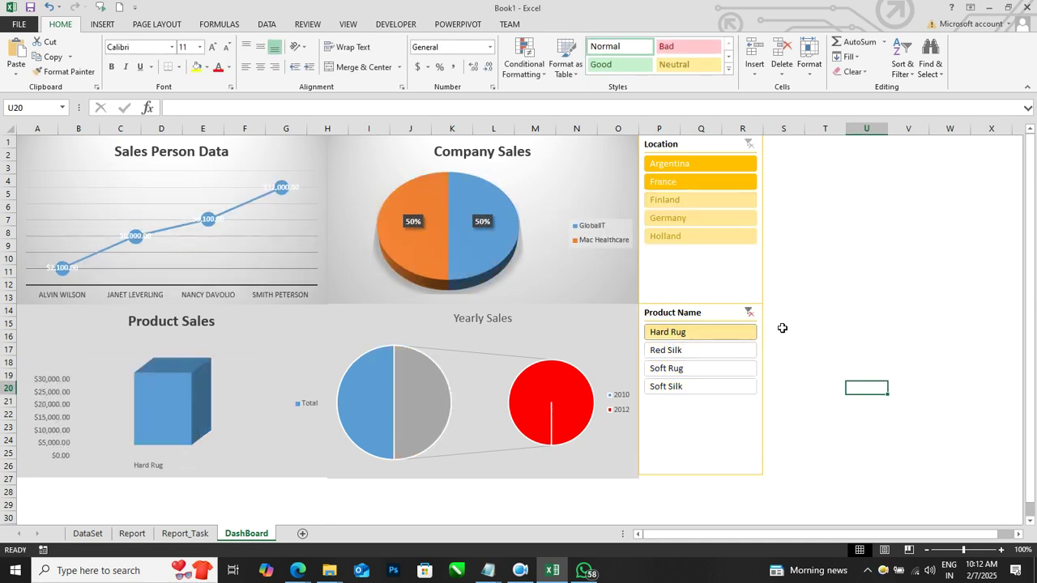
click(720, 369)
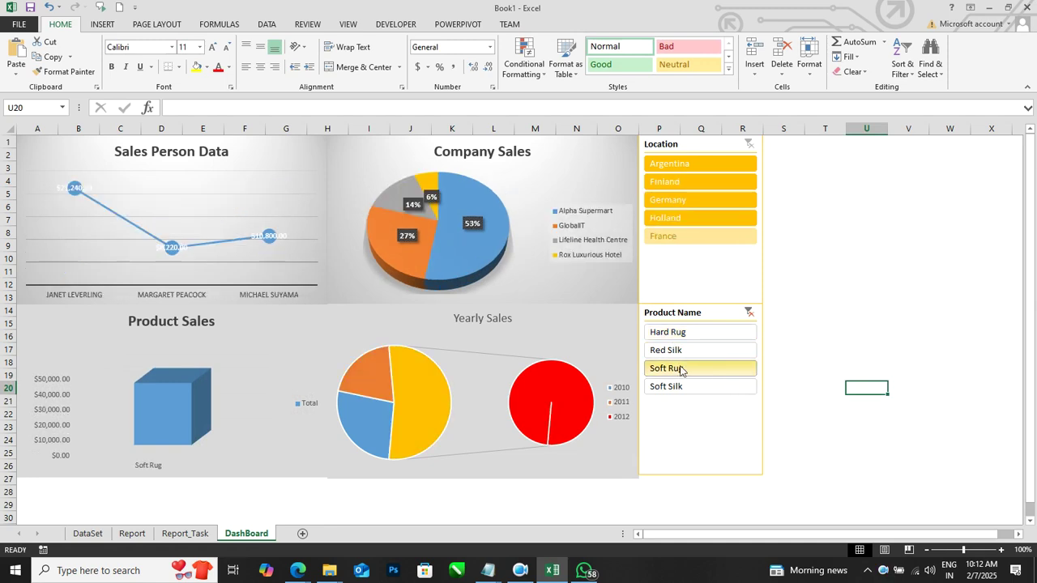
click(703, 181)
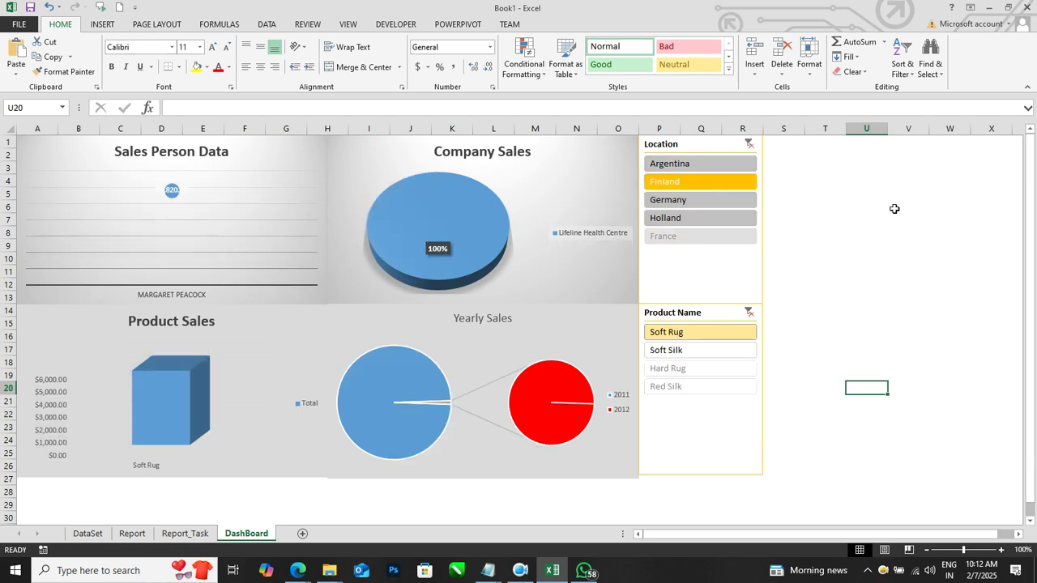
click(748, 312)
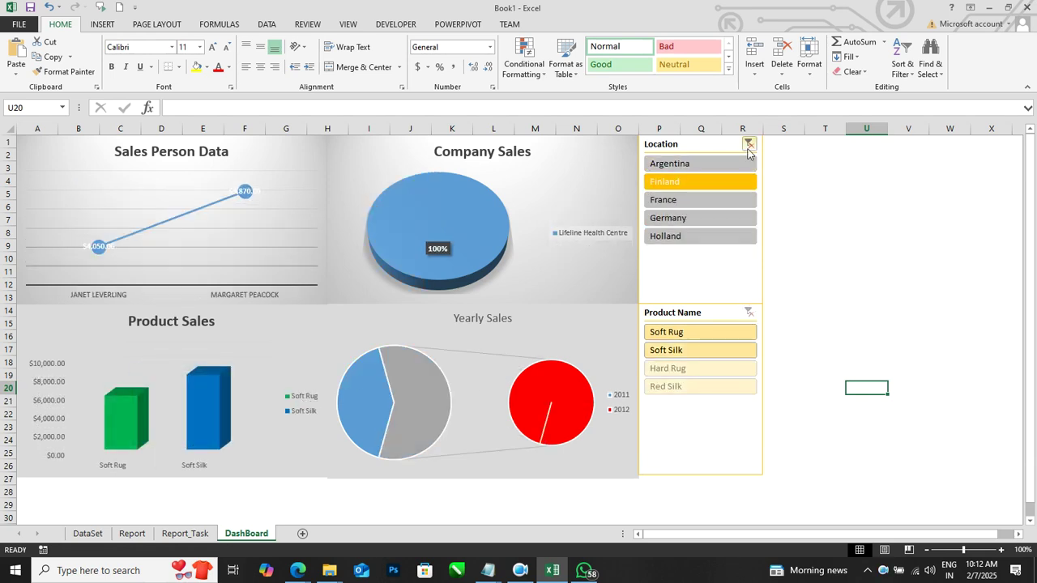
click(864, 247)
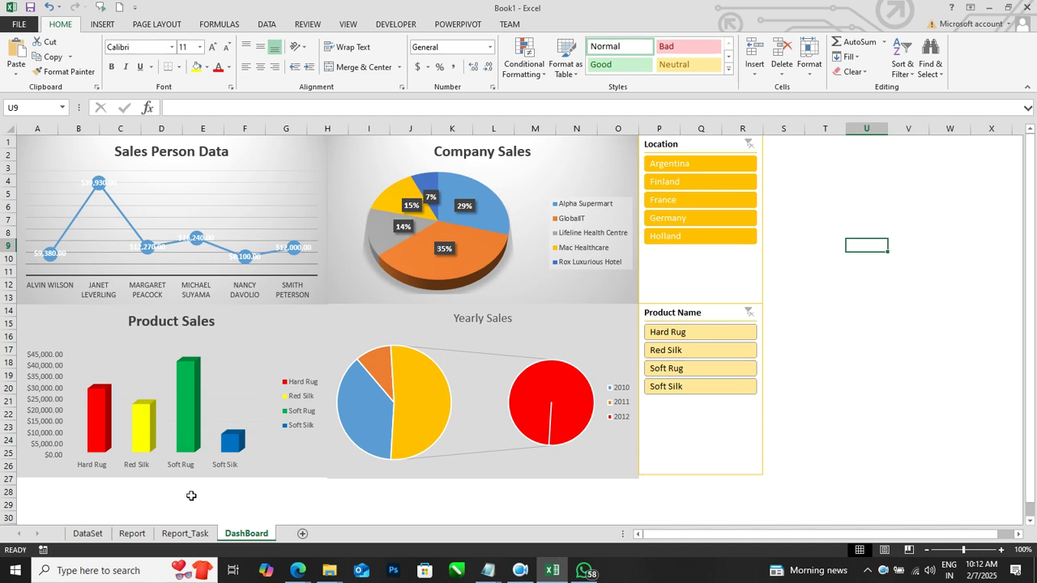
Insert a Sales Date timeline from the Sales Date PivotTable on Report_Task and place it beside the Product Name PivotTable.
click(184, 533)
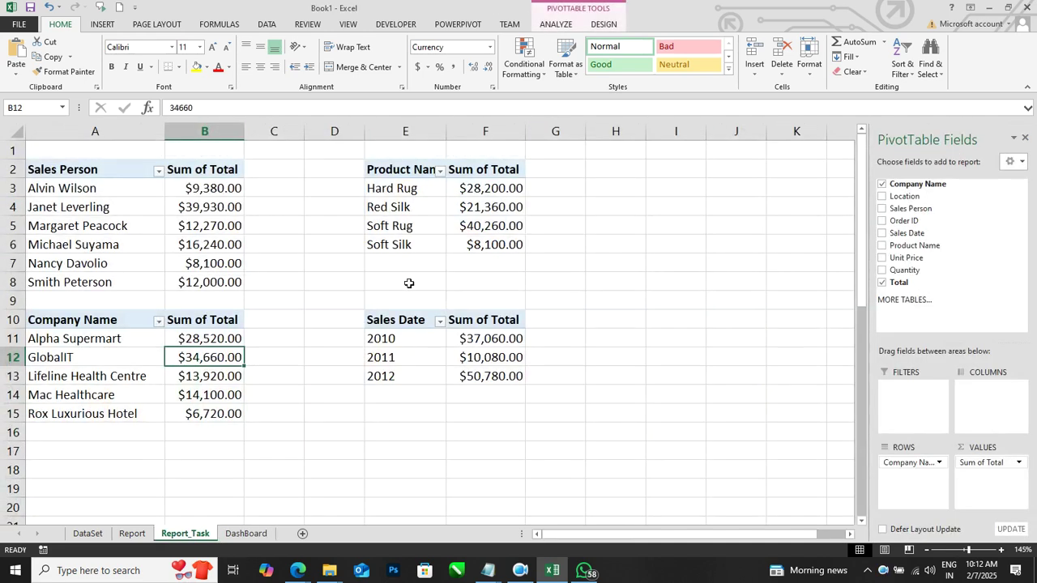
click(434, 192)
click(486, 226)
click(488, 356)
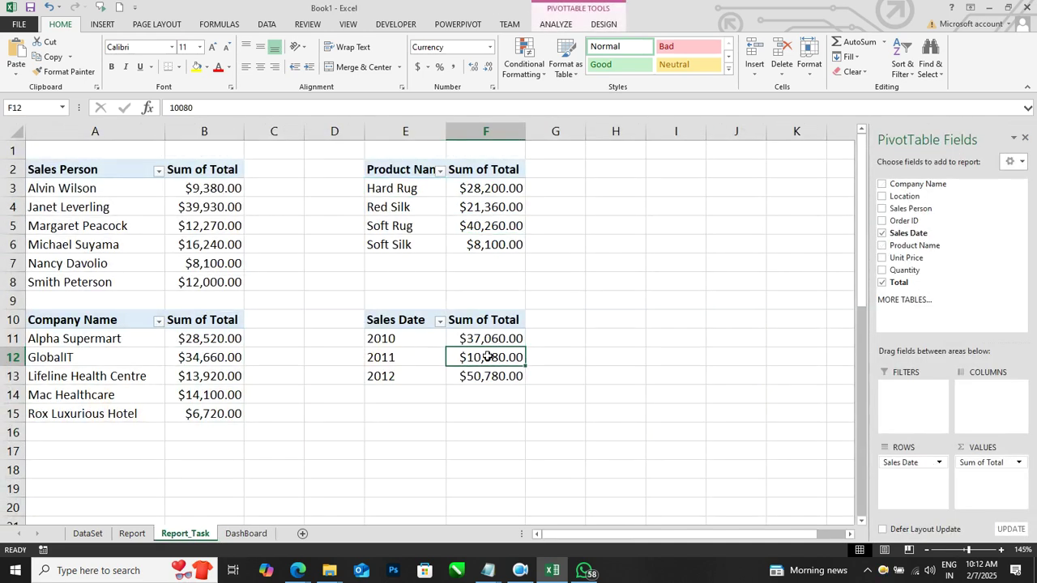
click(559, 24)
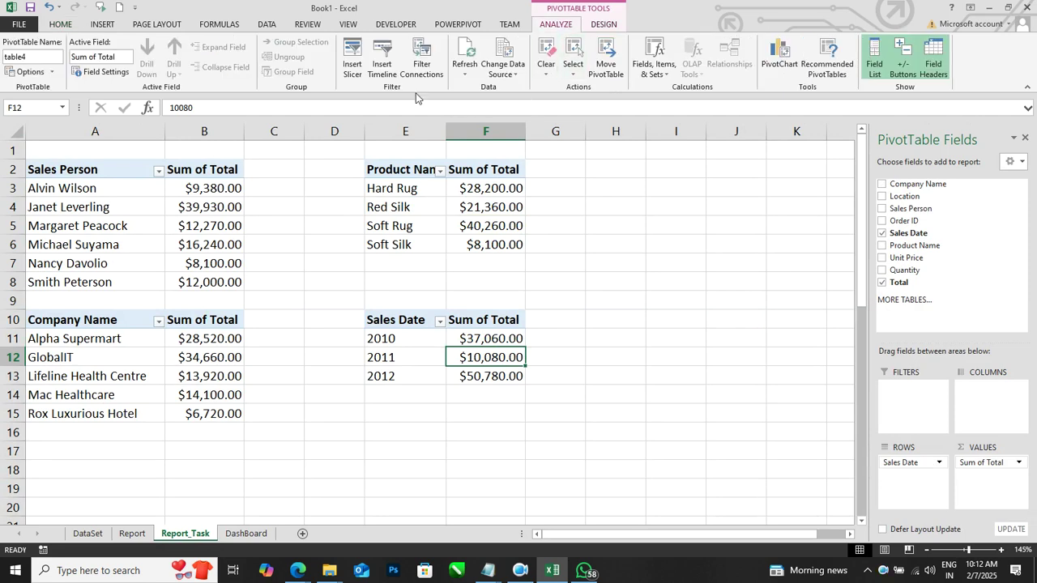
click(380, 72)
drag(731, 243, 609, 170)
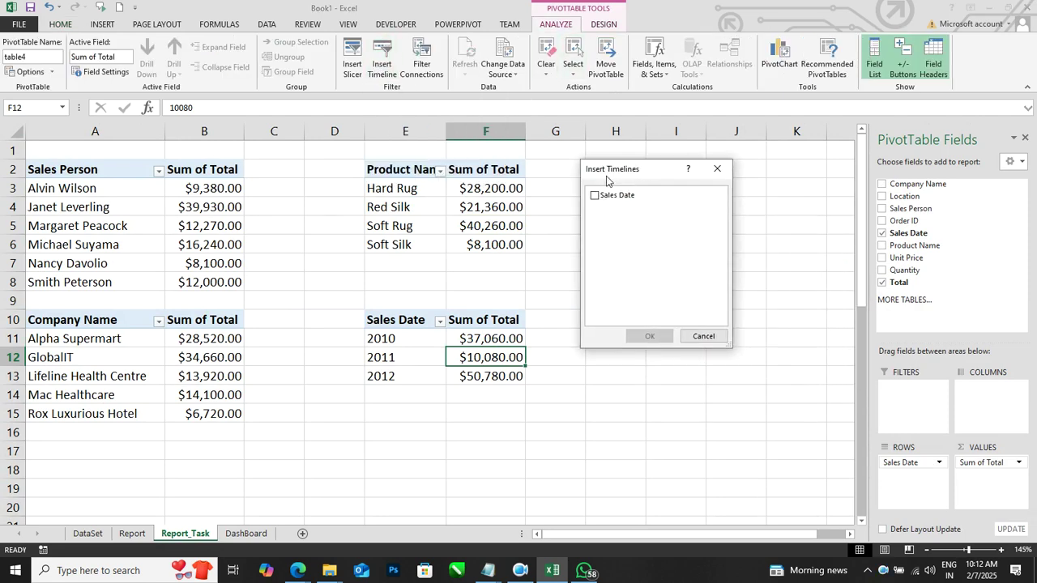
click(596, 197)
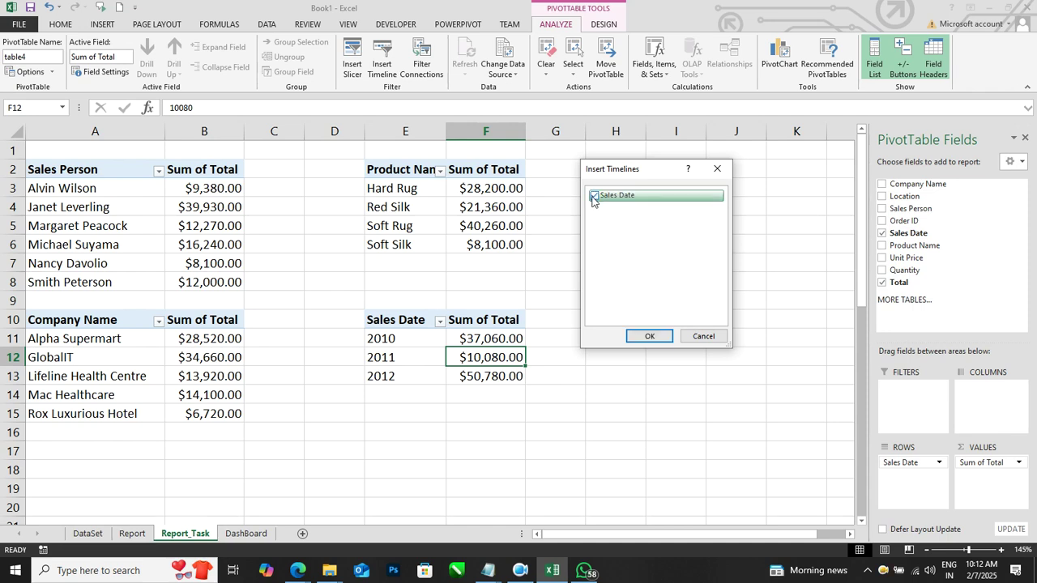
click(649, 336)
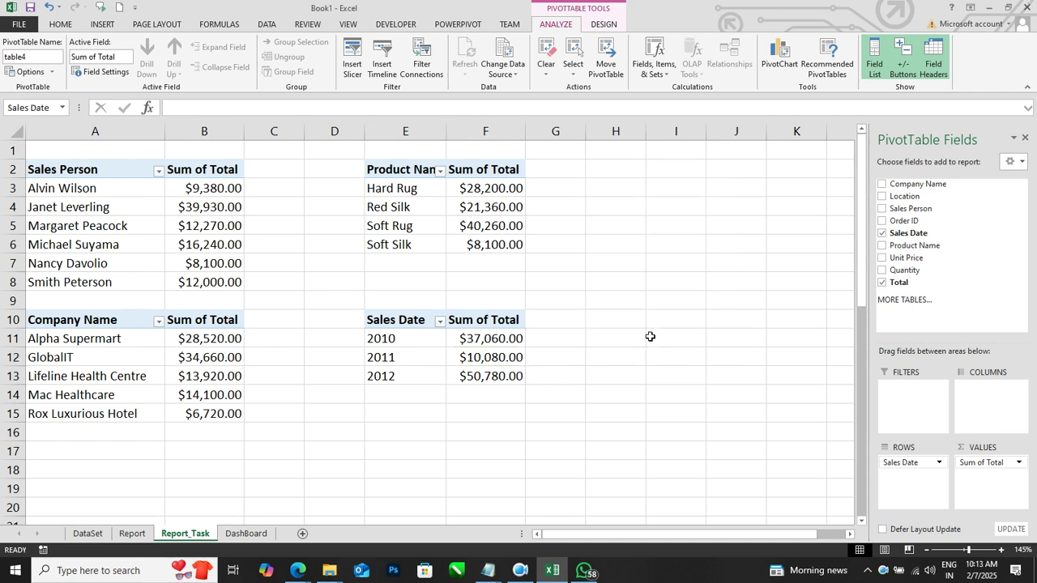
drag(554, 288, 802, 191)
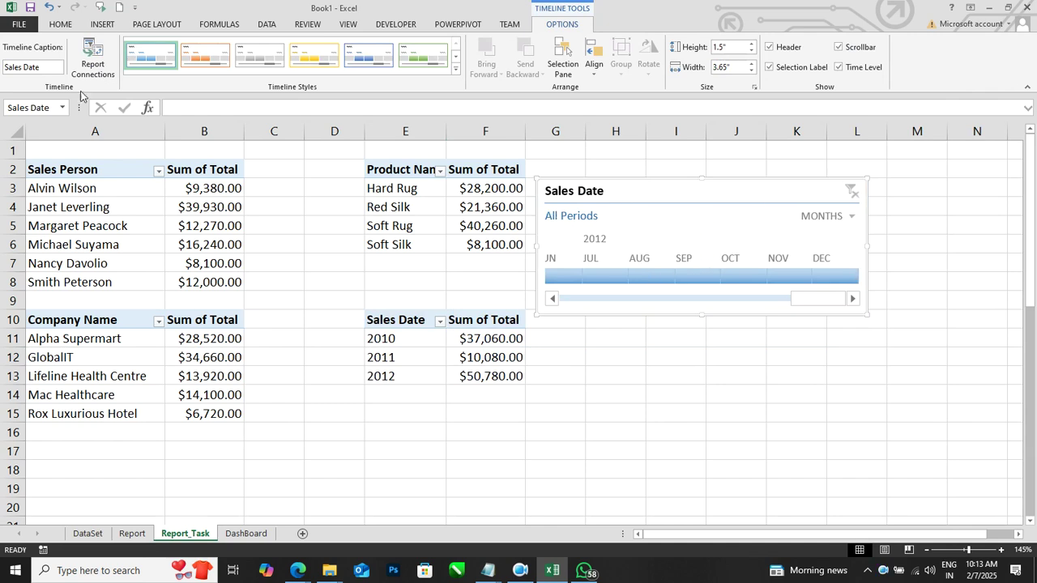
Connect the Sales Date timeline to table1, table2 and table3 and apply the yellow light timeline style.
click(93, 59)
click(529, 172)
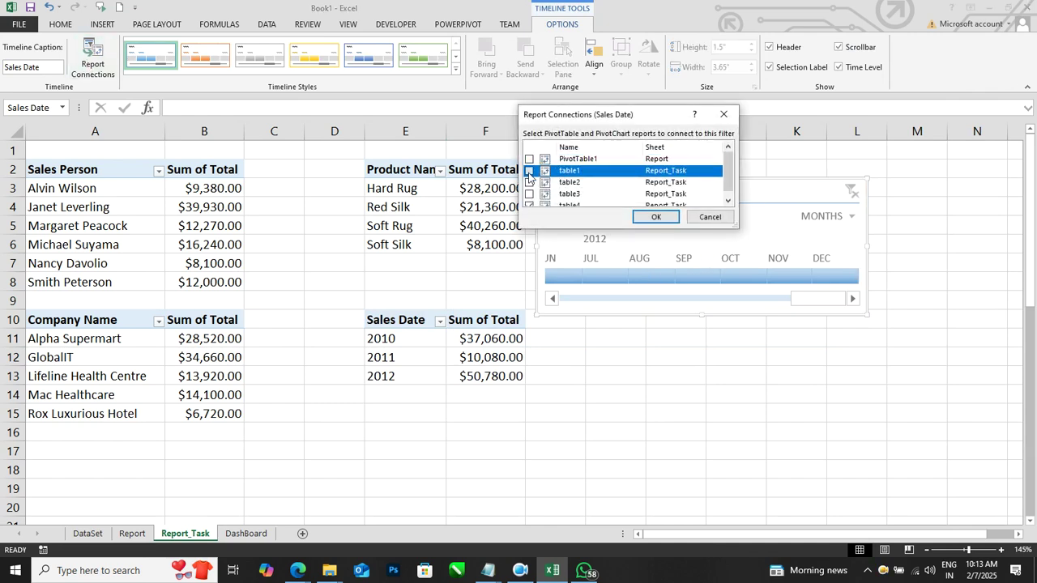
click(529, 182)
click(529, 193)
click(655, 217)
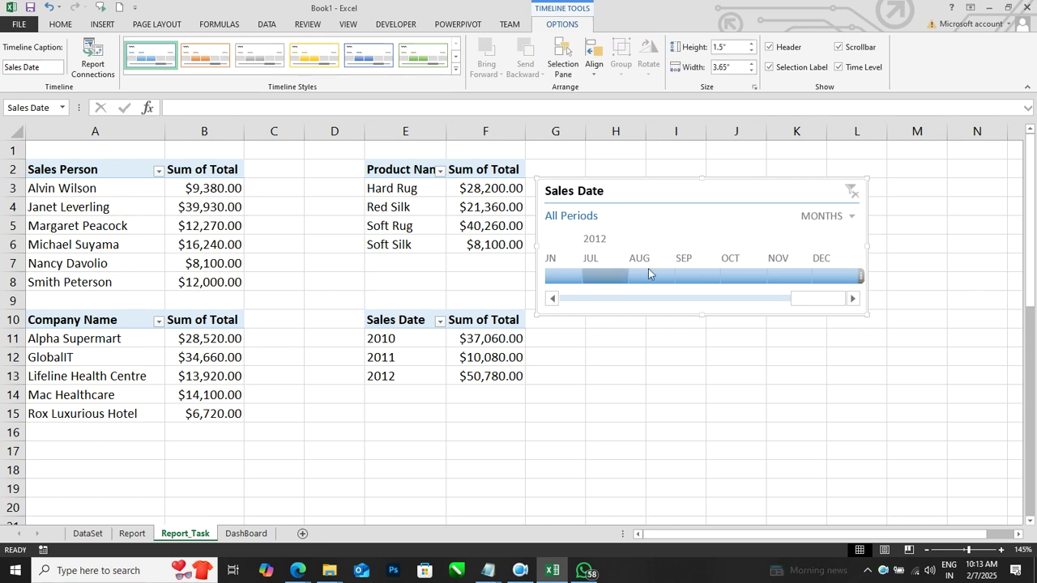
click(313, 54)
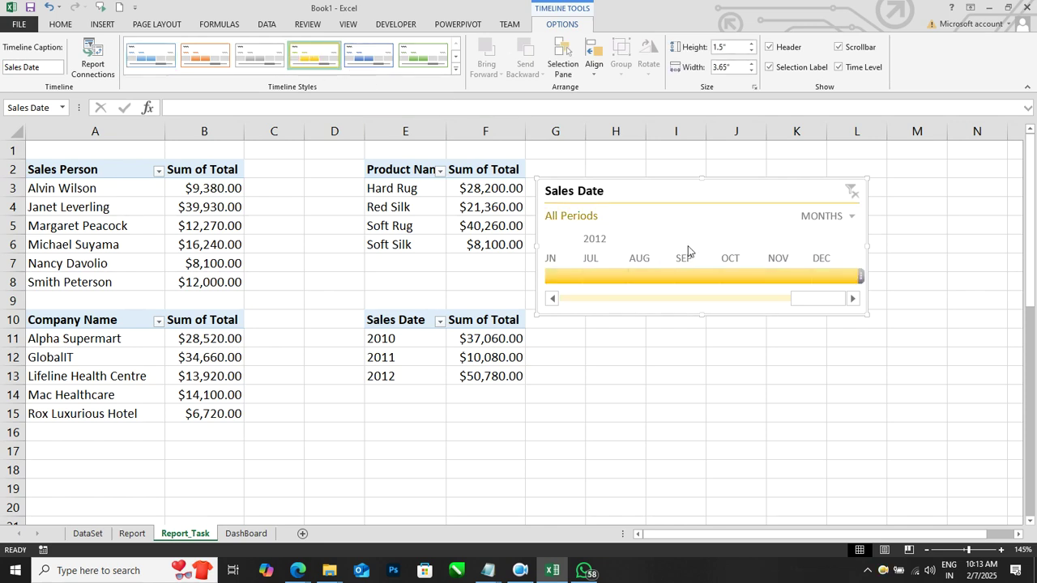
drag(705, 193, 723, 211)
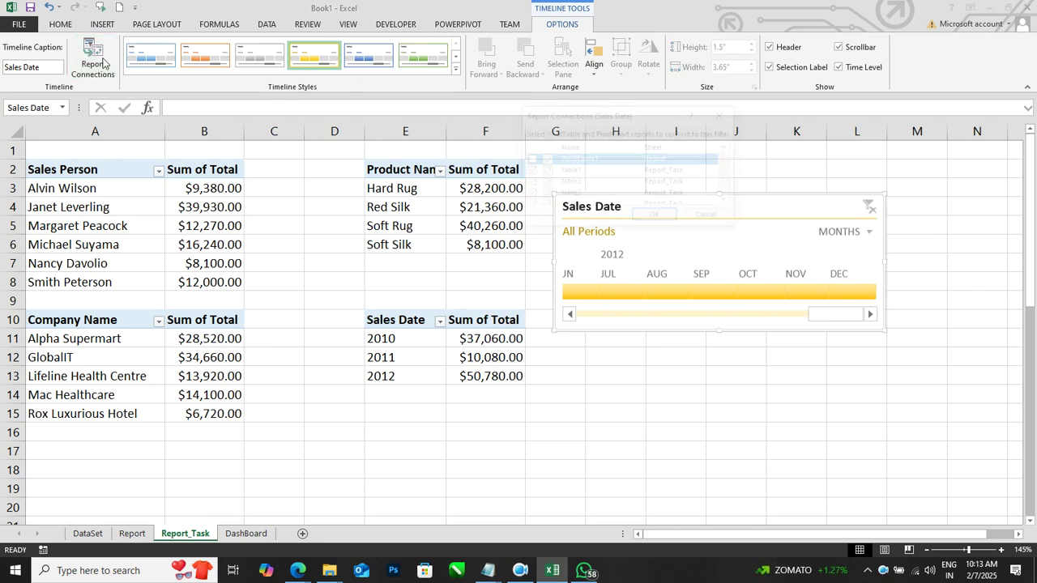
Check which PivotTables the Sales Date timeline is connected to, without changing the report connections.
click(93, 61)
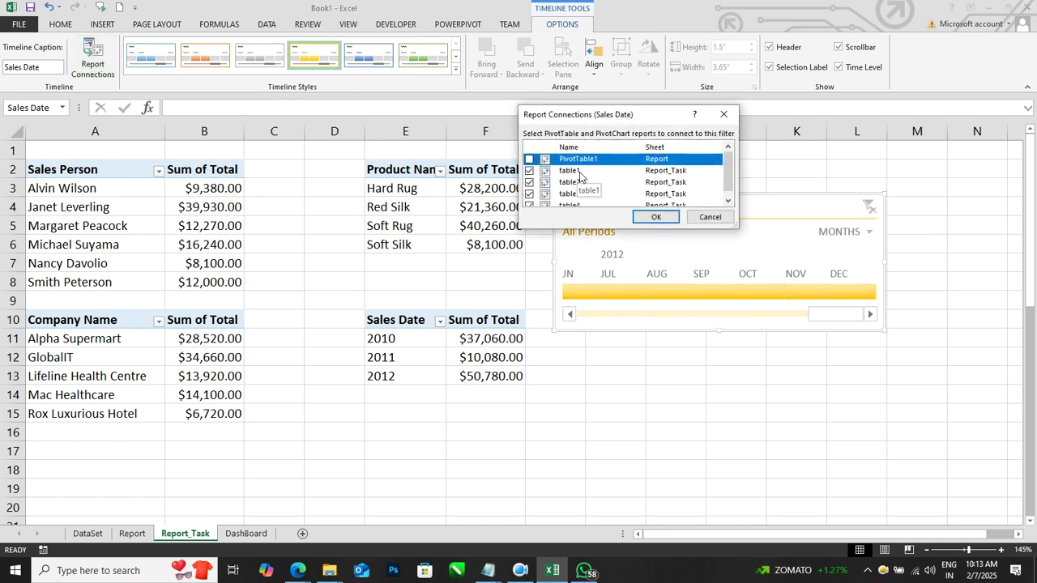
scroll(574, 177, down, 1)
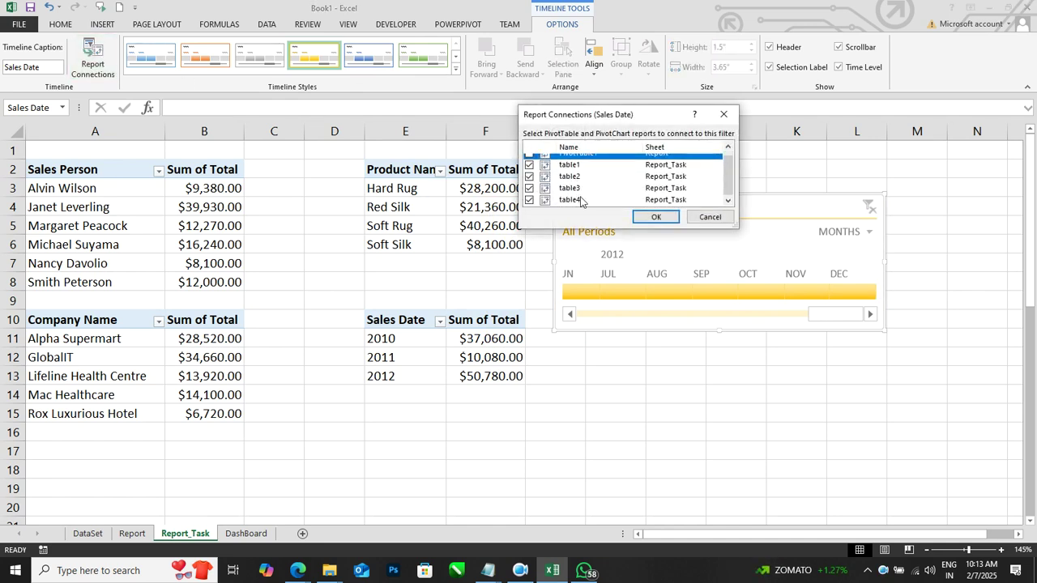
click(724, 114)
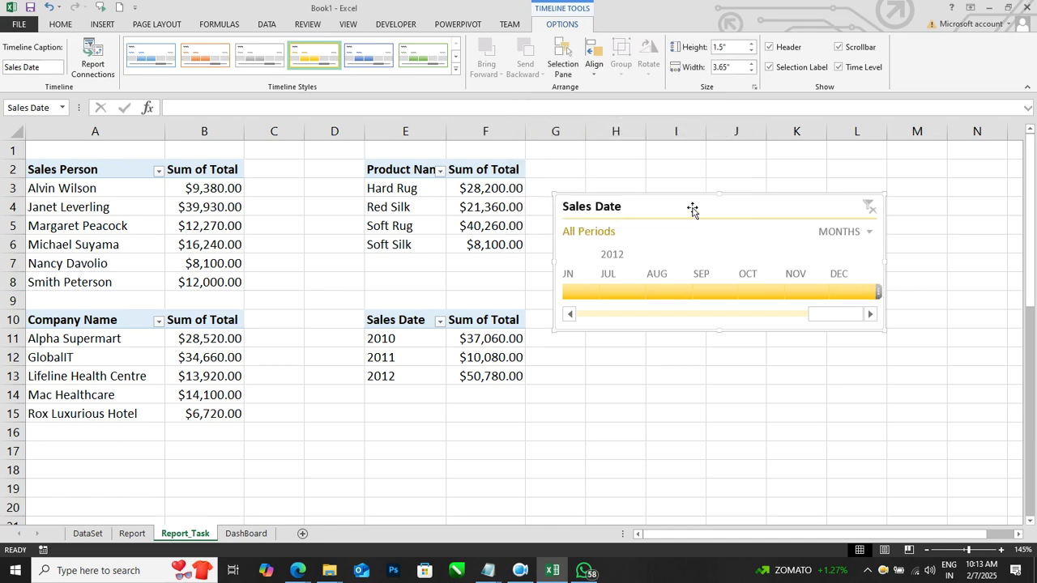
Cut the Sales Date timeline from Report_Task and paste it on DashBoard at cell A27, below the Product Sales chart.
drag(692, 210, 653, 214)
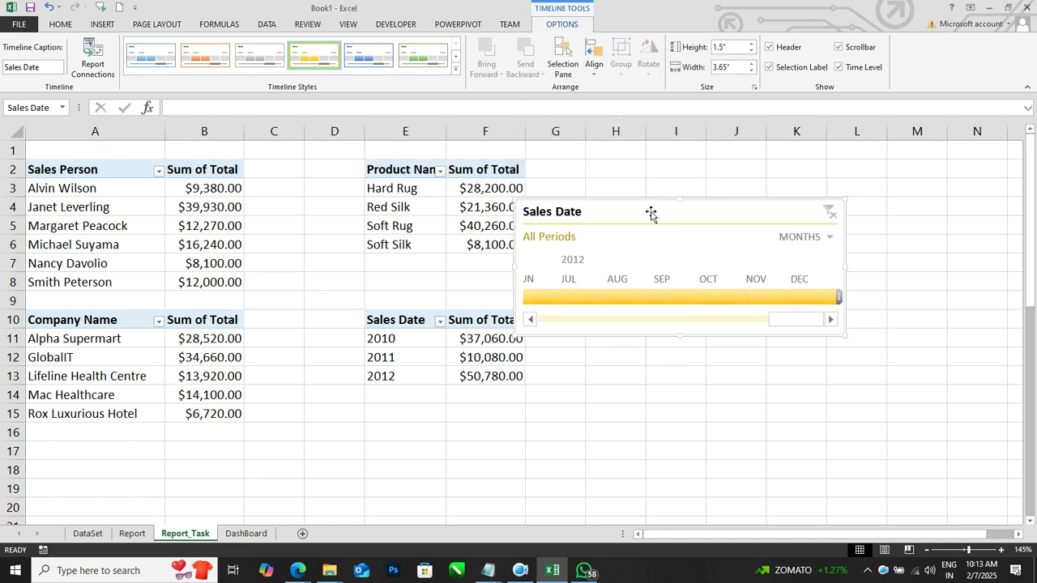
key(Delete)
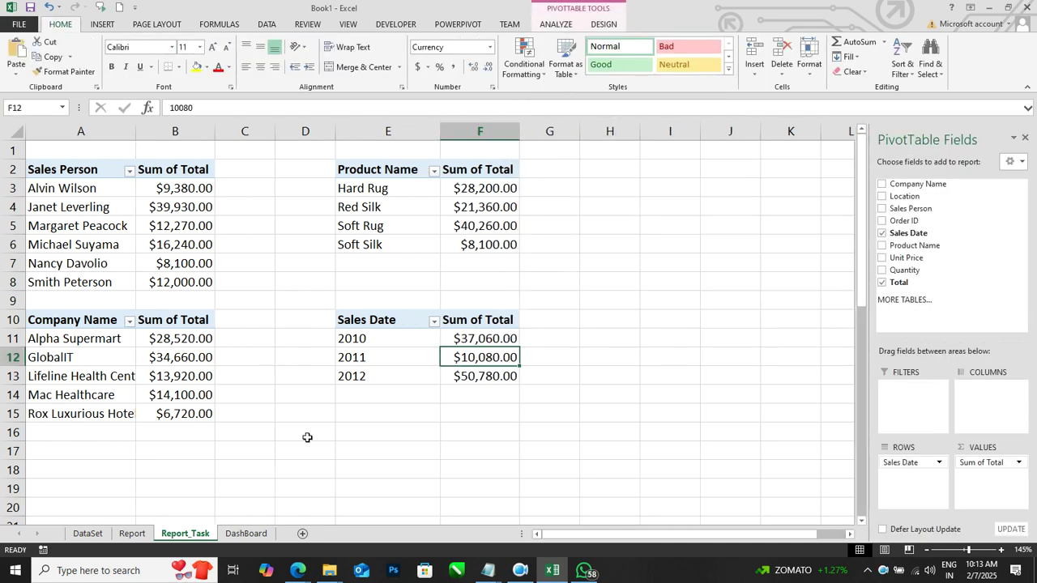
click(246, 533)
scroll(393, 444, down, 2)
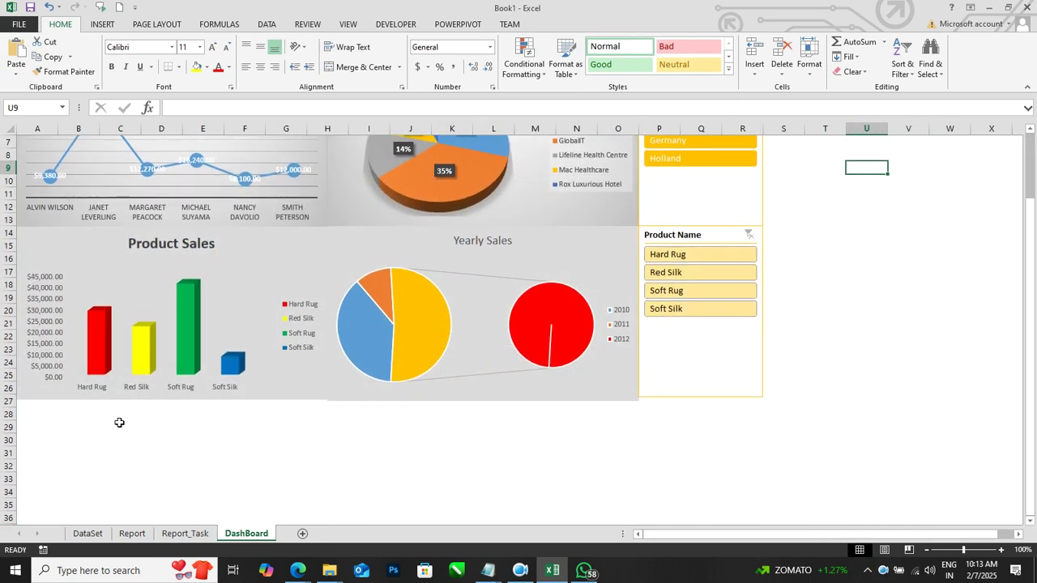
click(33, 404)
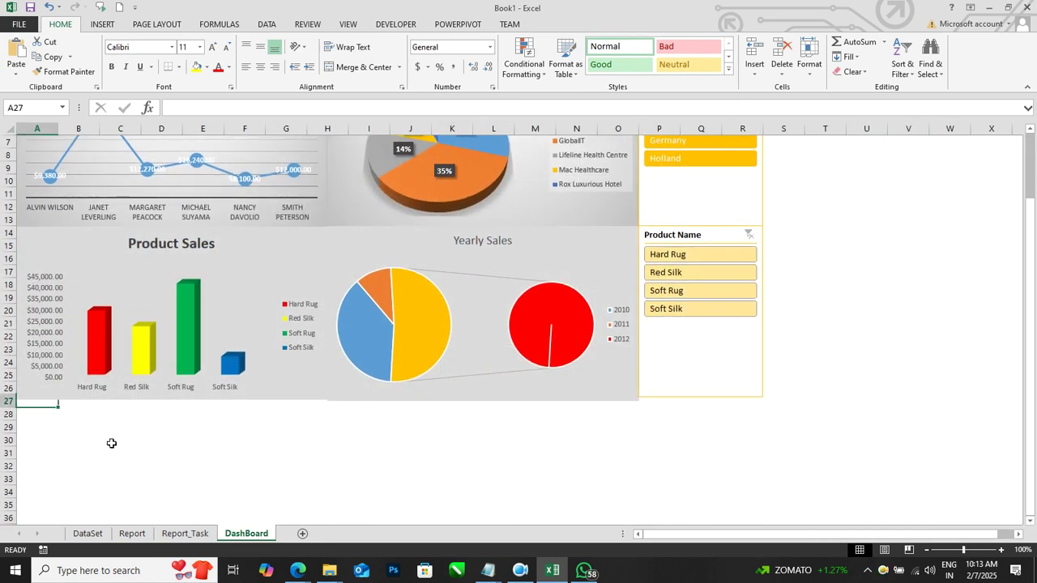
key(ctrl+v)
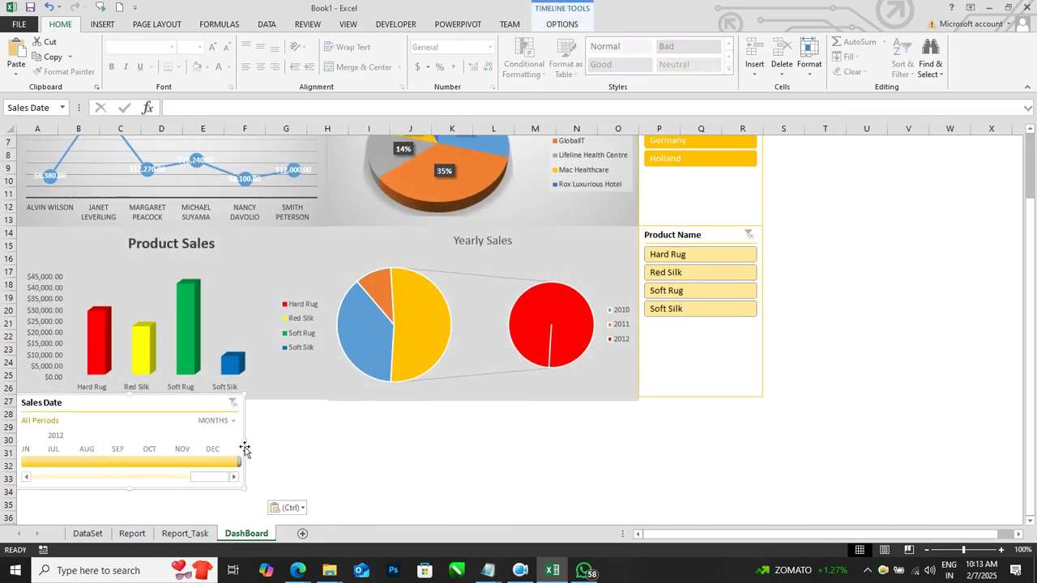
Widen the Sales Date timeline to the slicers' outer edge at column R and collapse the ribbon.
drag(245, 441, 763, 446)
click(867, 387)
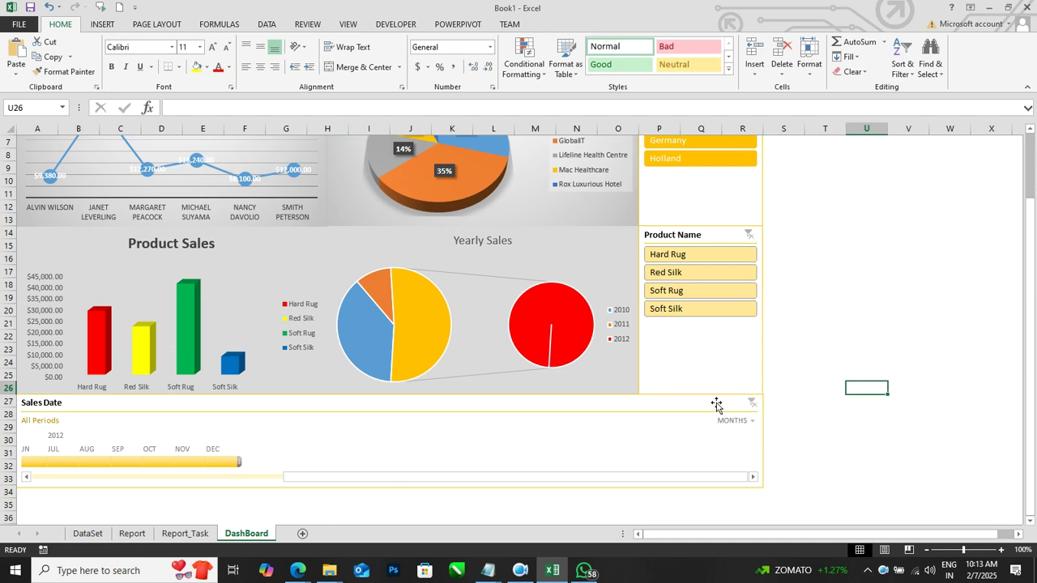
scroll(738, 415, up, 2)
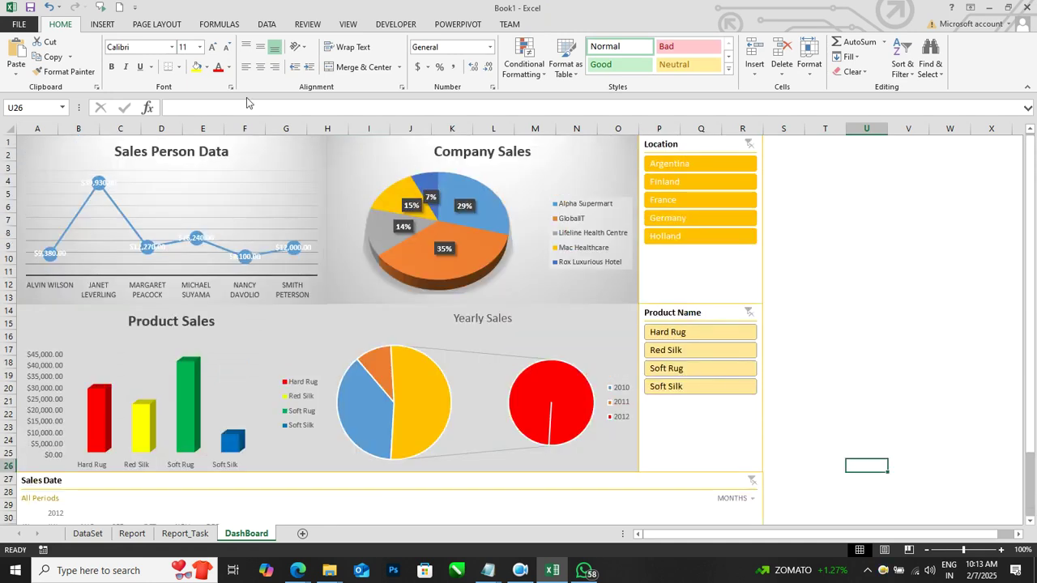
double_click(61, 26)
click(929, 318)
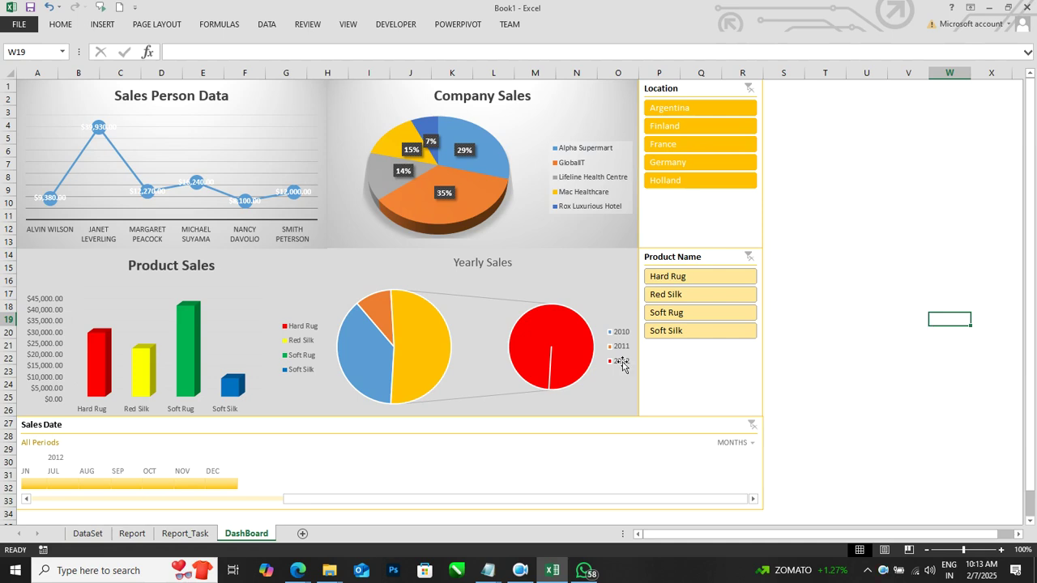
Set the Sales Date timeline's time level to quarters.
drag(370, 503, 115, 517)
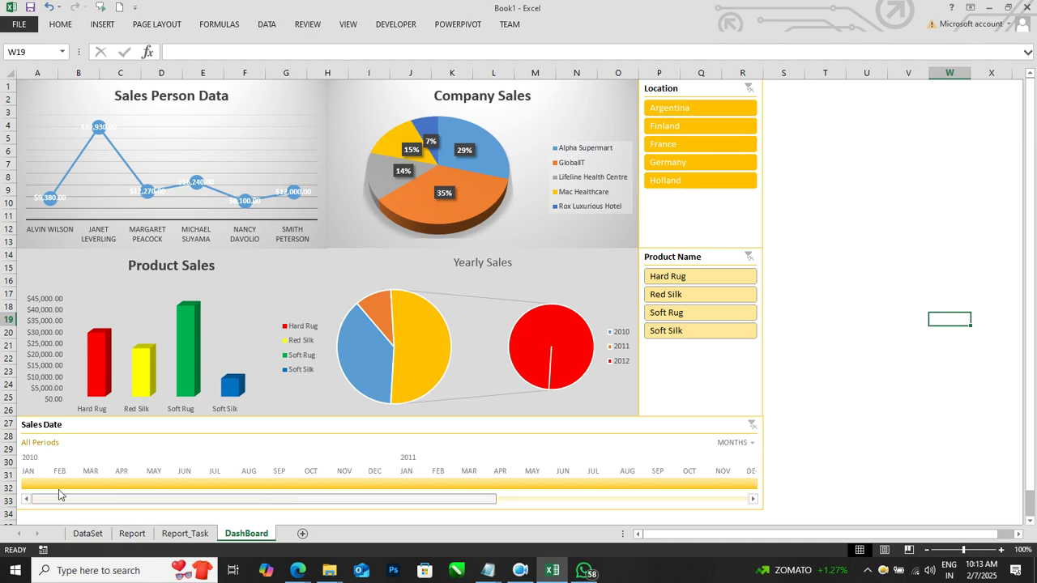
click(733, 444)
click(744, 477)
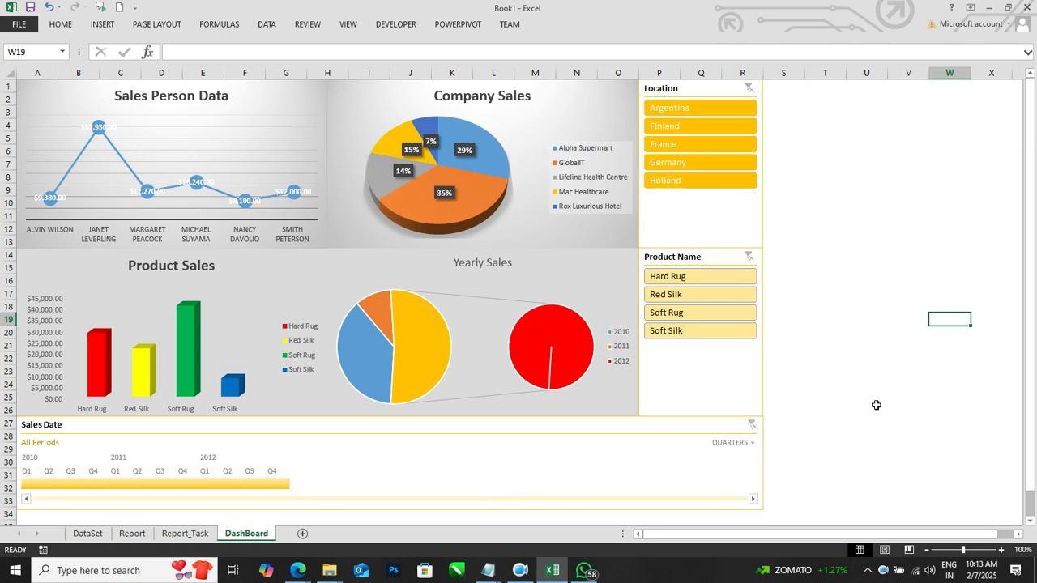
click(875, 409)
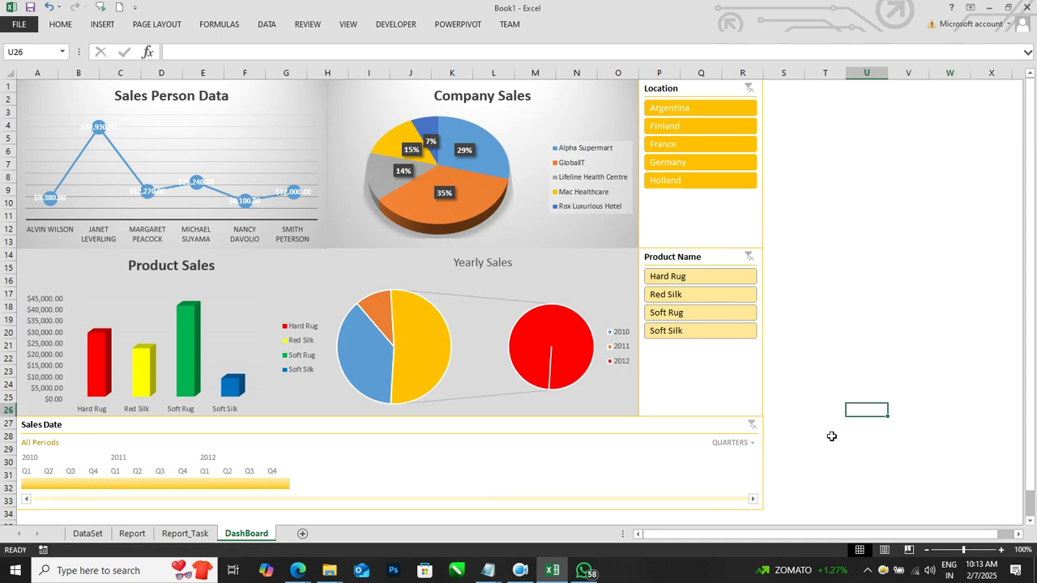
Filter the dashboard charts with the timeline by Q1–Q2 2011, by Q4 2010, and finally by all quarters of 2012.
drag(116, 487, 139, 486)
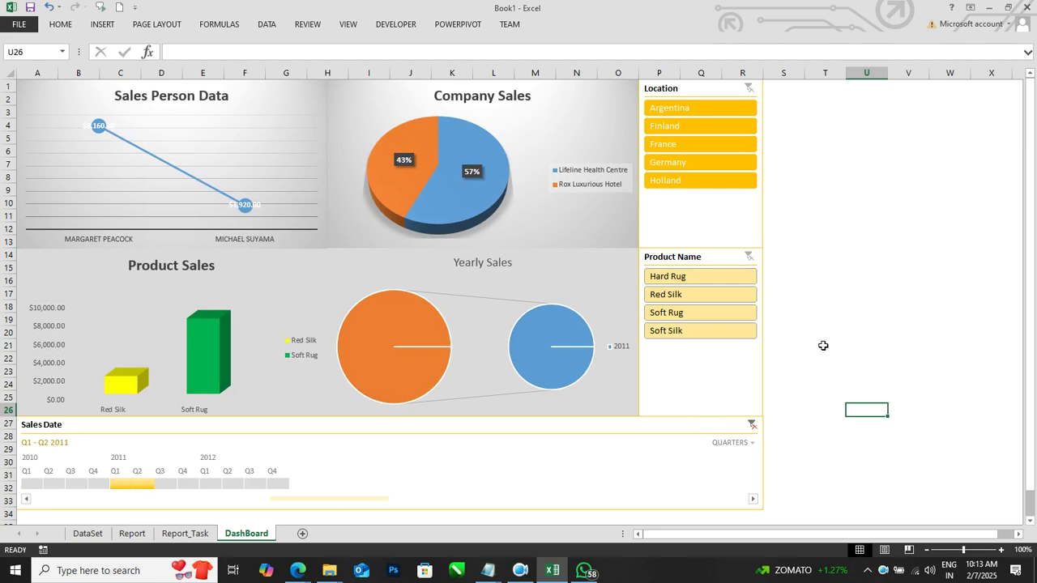
click(98, 484)
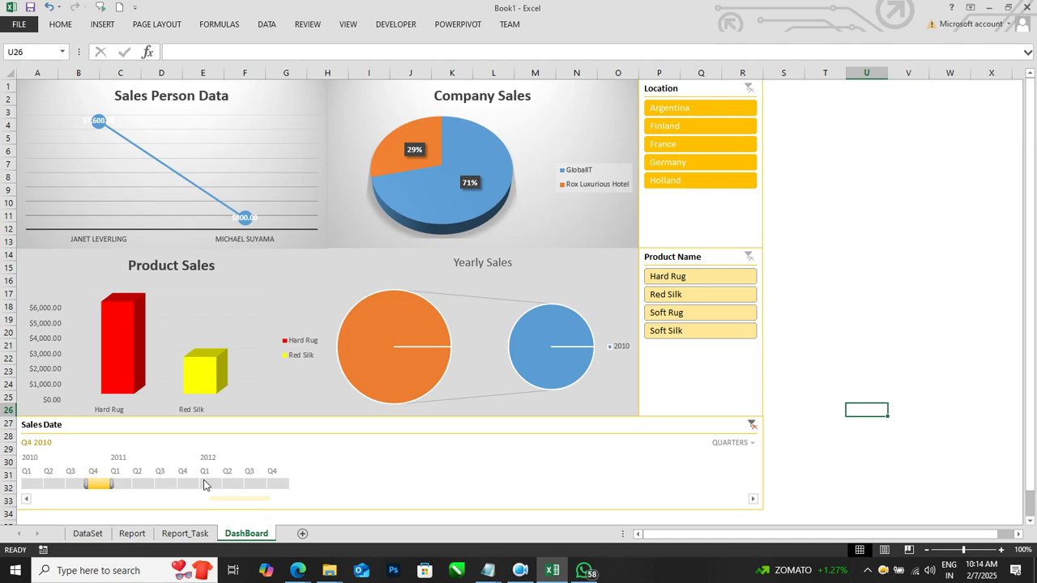
drag(205, 483, 280, 490)
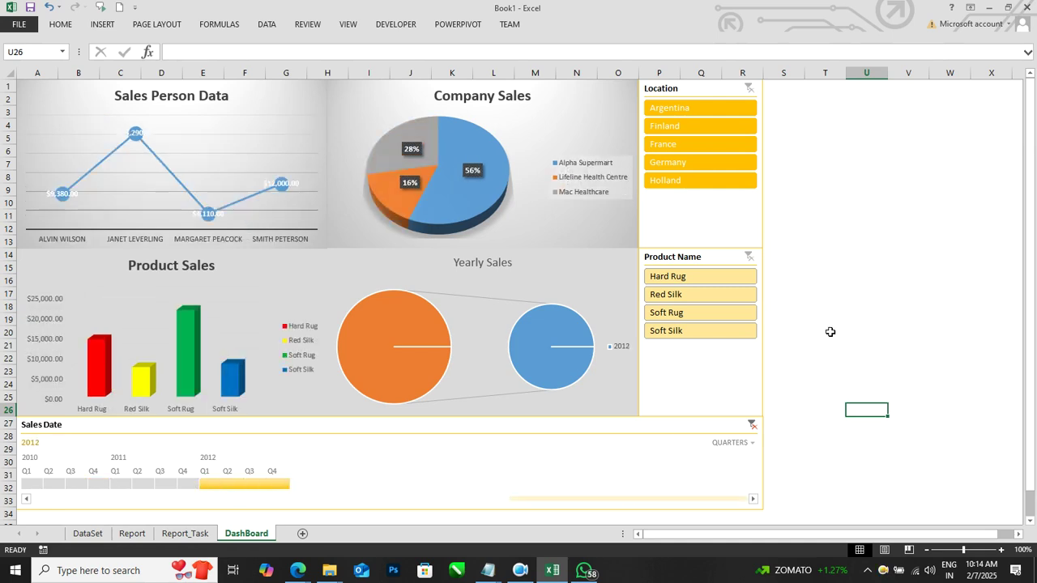
click(861, 240)
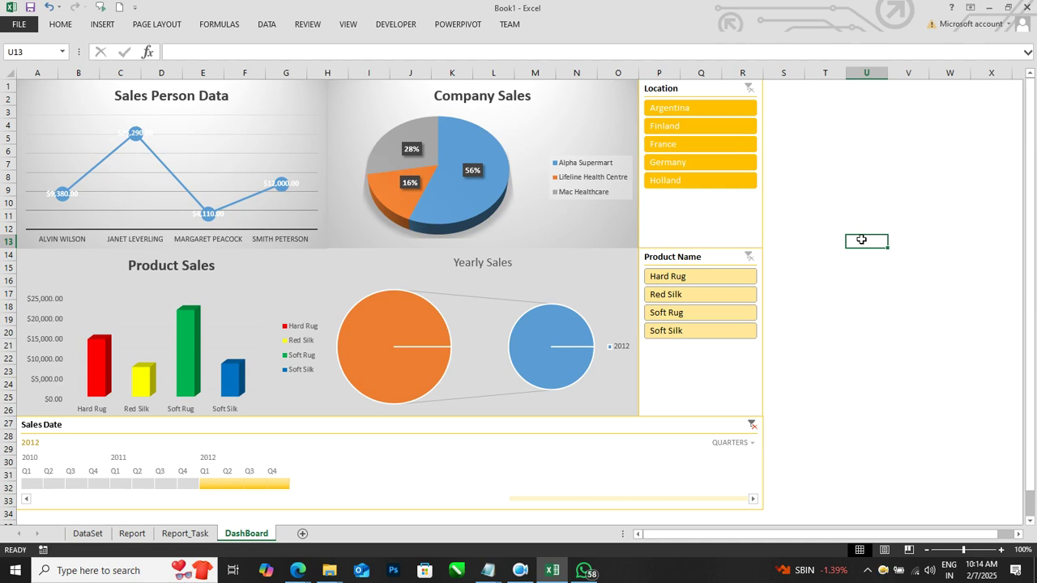
Switch to the Google Meet call in the browser and look through its participant list.
click(292, 568)
click(270, 548)
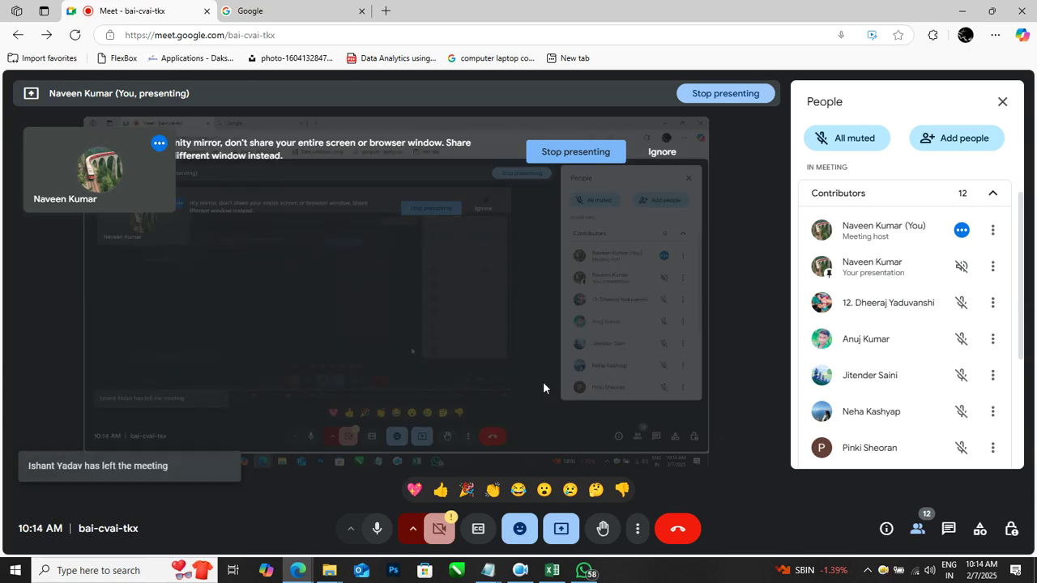
scroll(819, 359, down, 3)
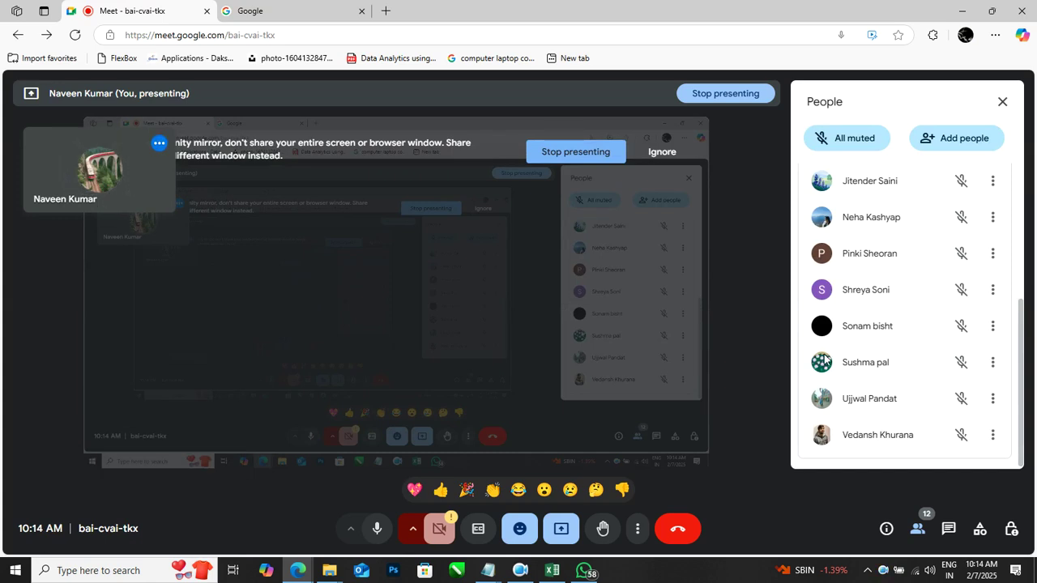
scroll(824, 358, up, 3)
scroll(823, 359, up, 2)
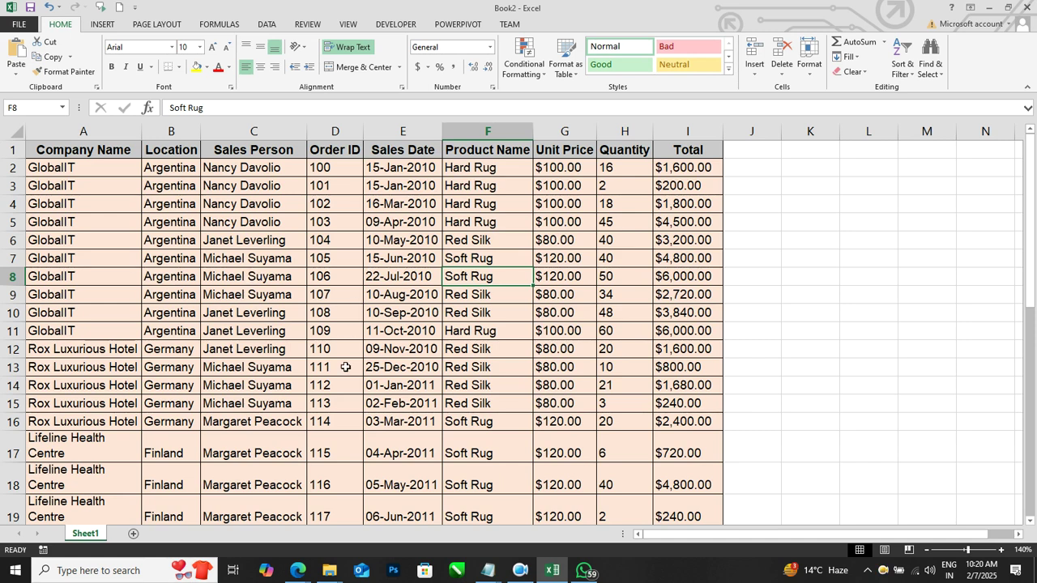
Minimize Book2 and open pivottable_29jan.xlsx from the C:\Work\Excel\excel import export folder.
mouse_move(557, 556)
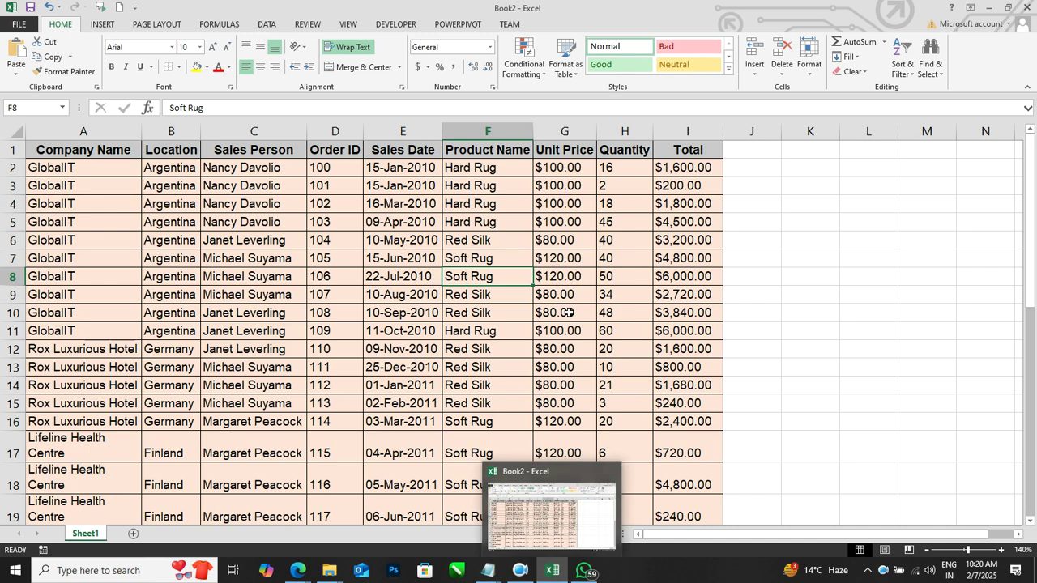
click(988, 7)
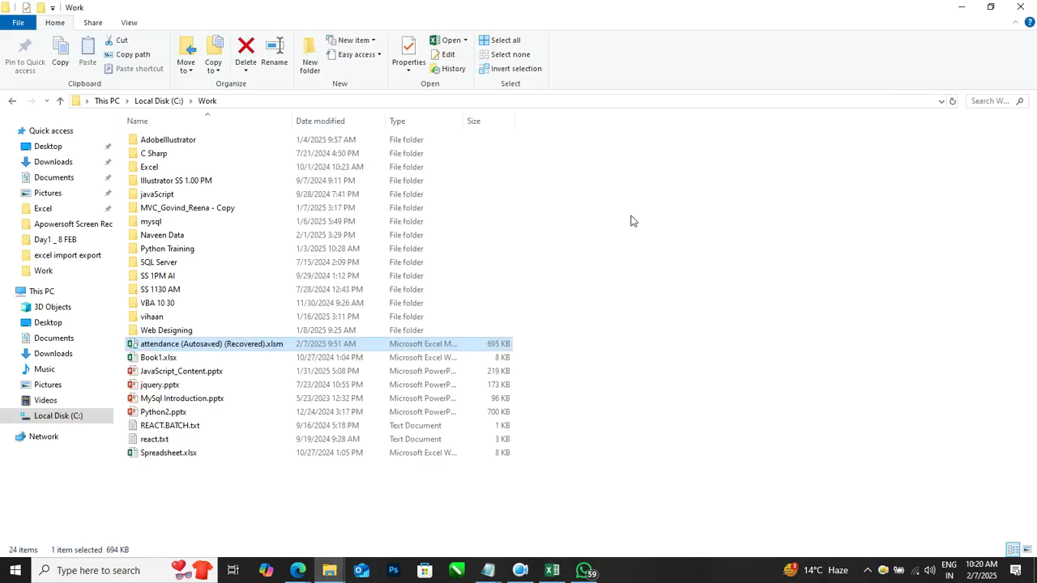
double_click(148, 168)
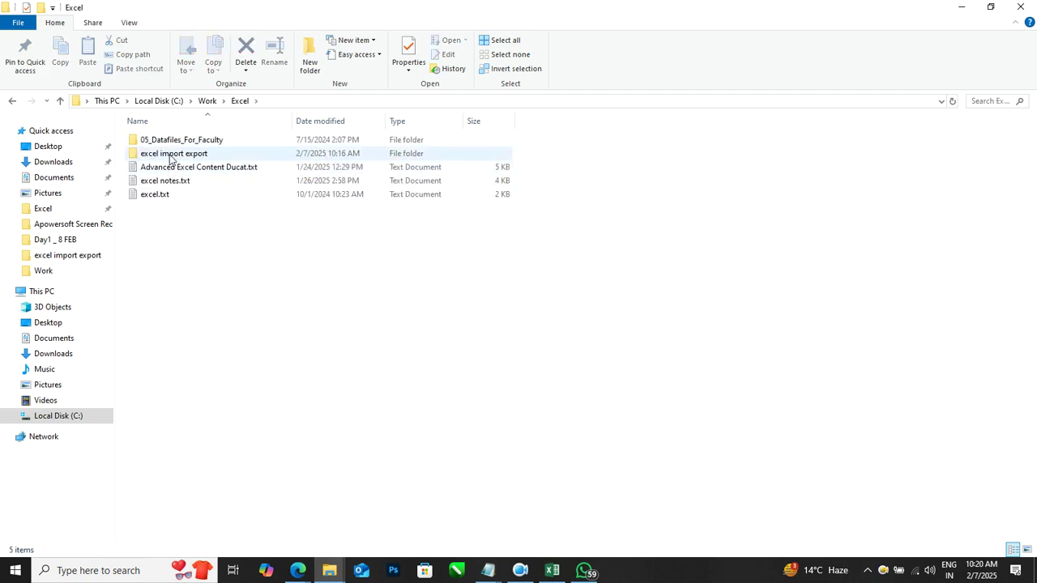
double_click(171, 154)
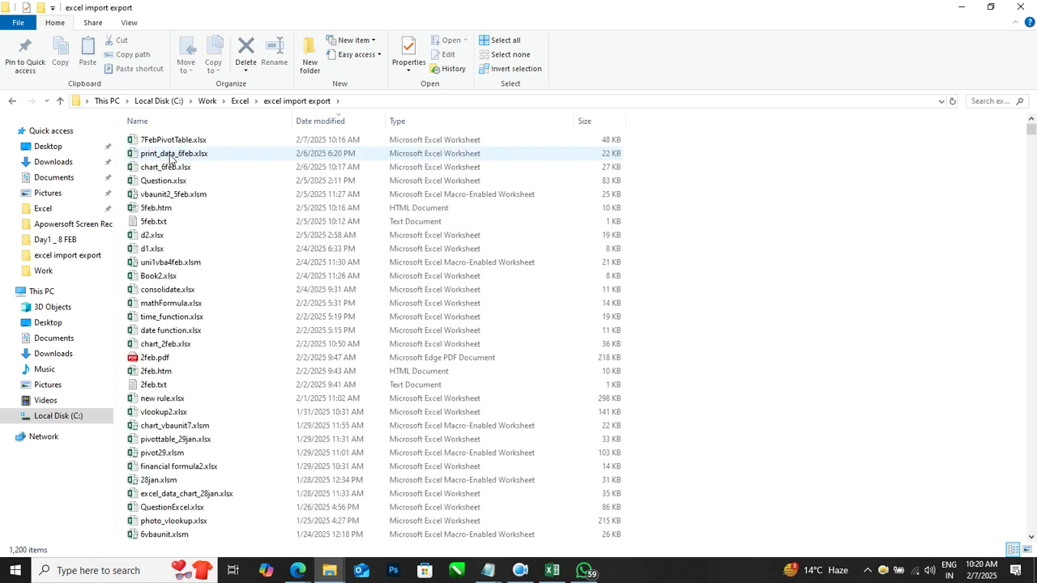
click(171, 157)
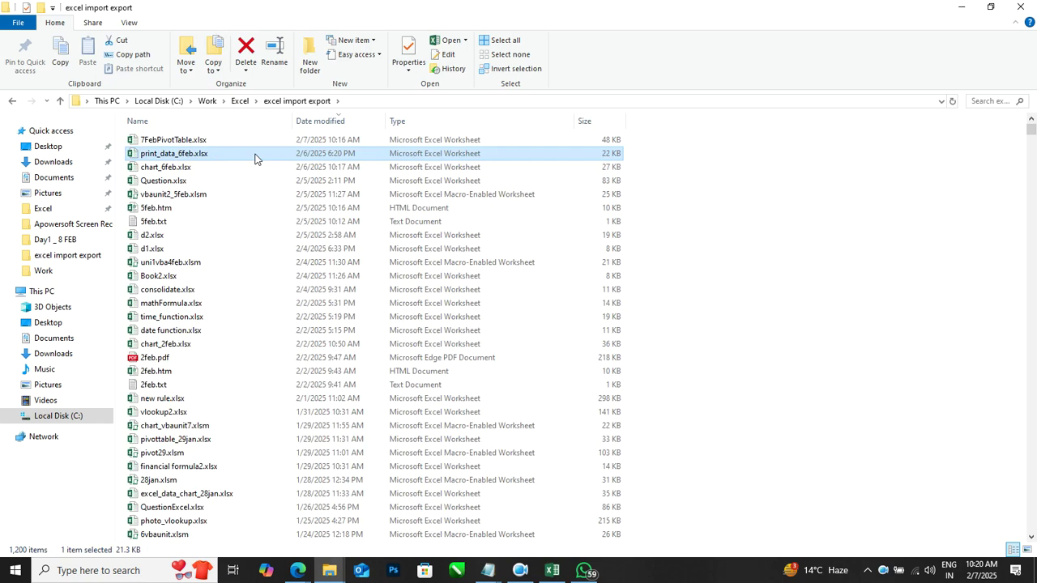
key(p)
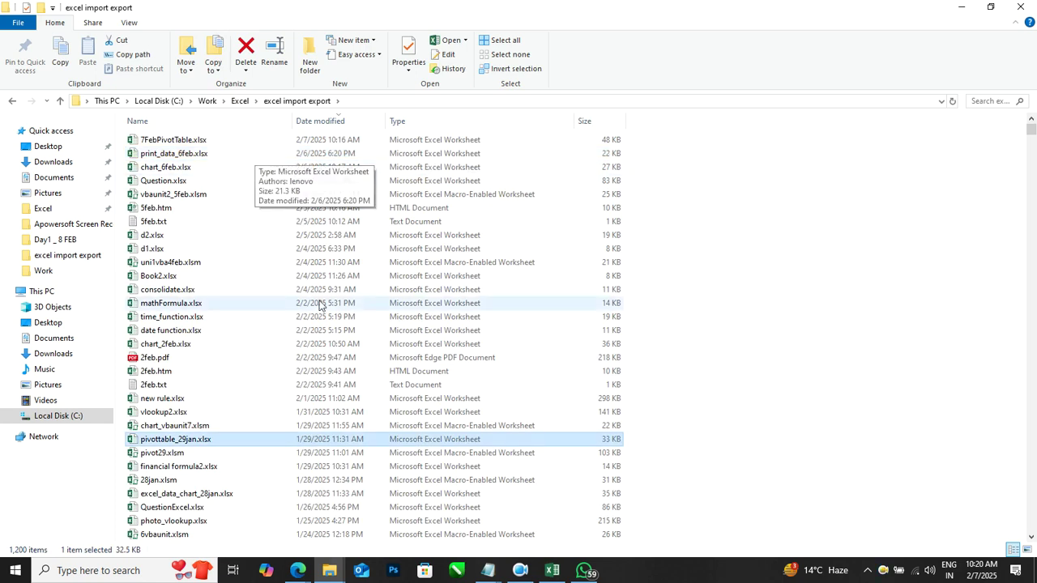
double_click(265, 443)
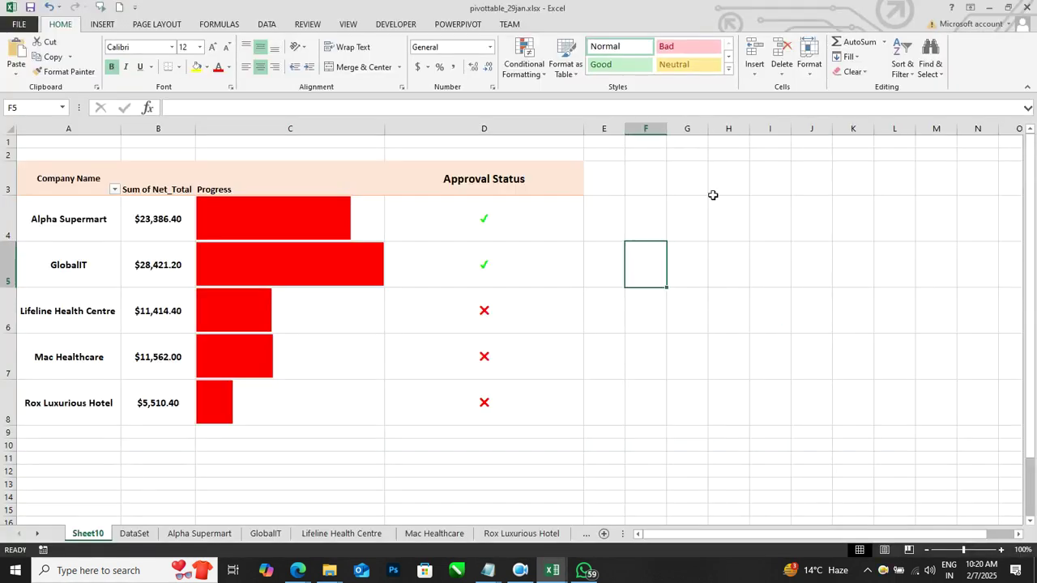
Set the whole Sheet10 PivotTable to font size 14 and widen column B to fit the Sum of Net_Total header.
click(130, 263)
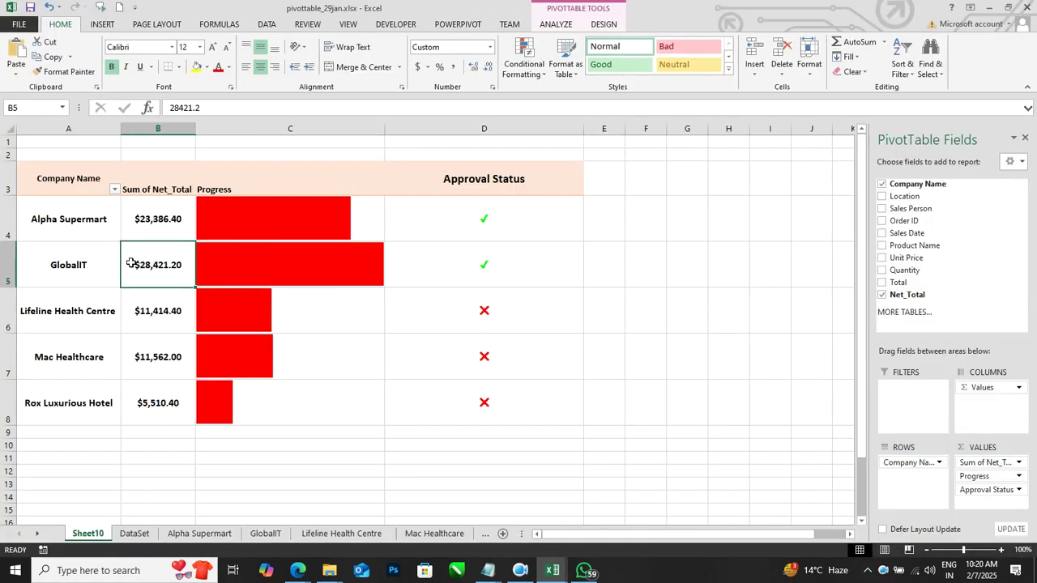
key(ctrl+a)
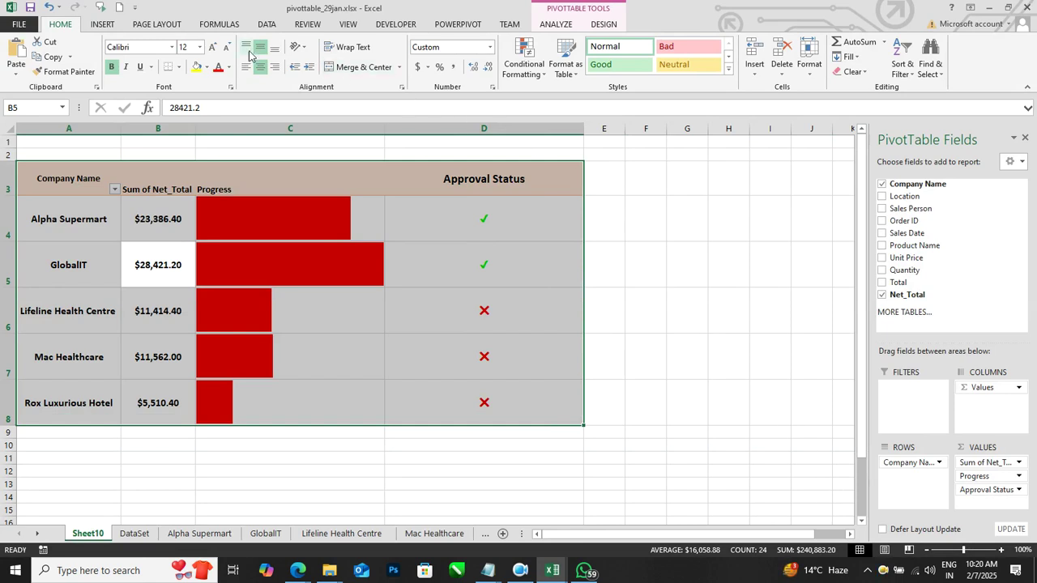
click(214, 47)
click(214, 47)
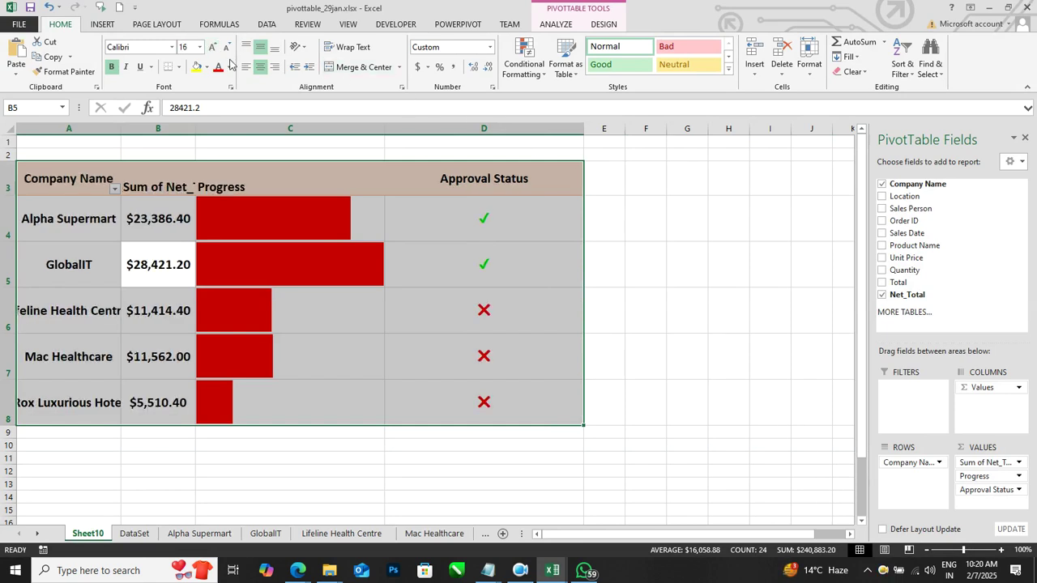
click(227, 47)
click(776, 361)
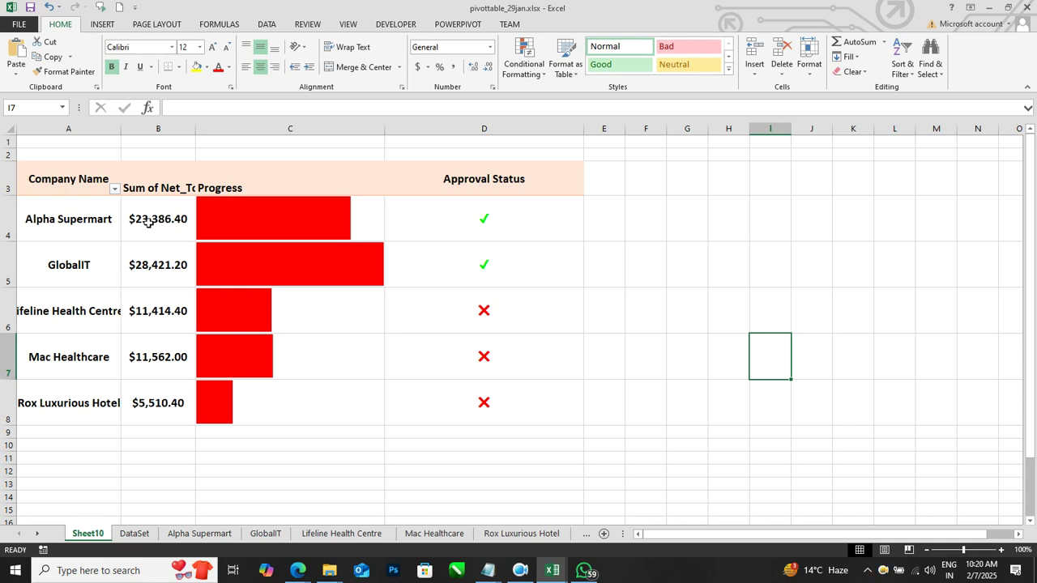
drag(196, 127, 270, 127)
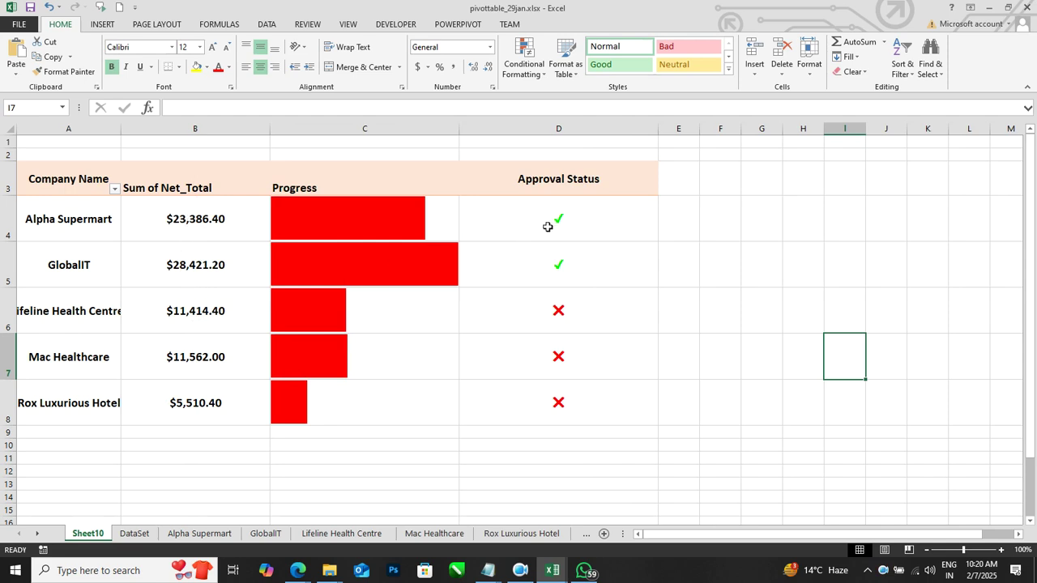
mouse_move(561, 277)
mouse_move(650, 187)
click(110, 483)
click(102, 354)
click(86, 310)
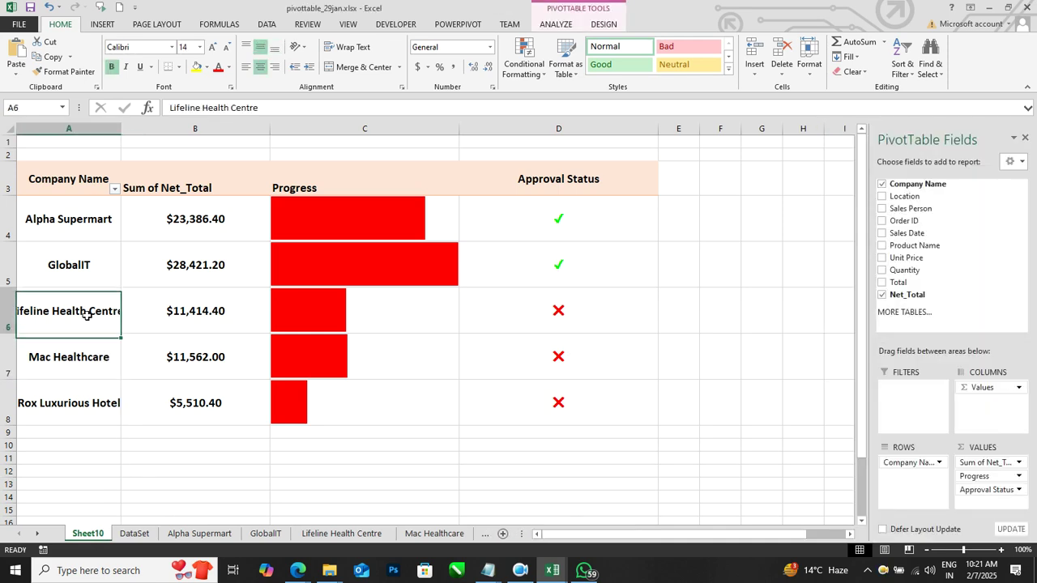
click(82, 276)
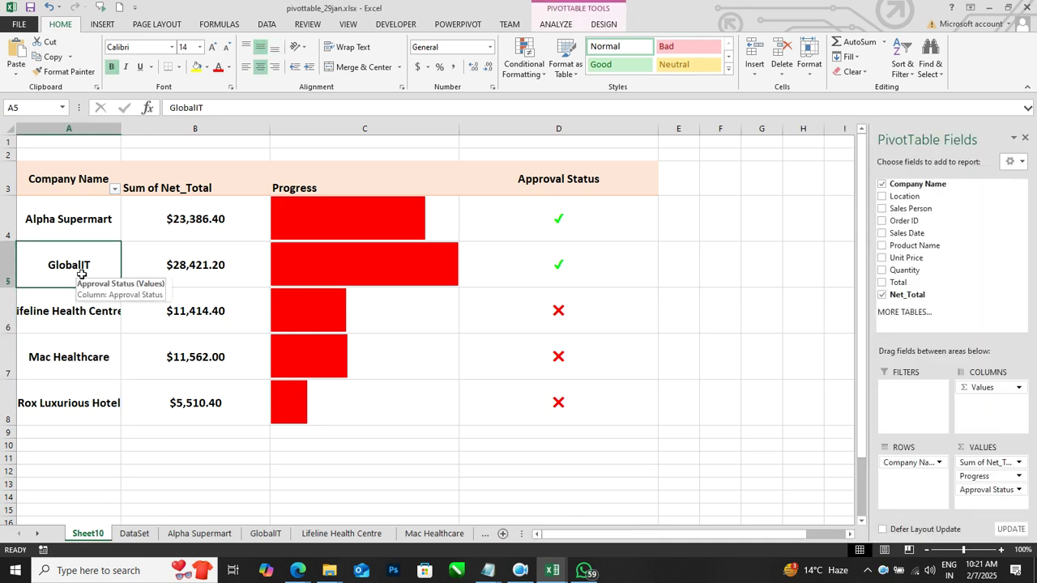
Open the DataSet sheet and look through its sales records, checking the Sales Date in E13 and the Total formula in I10.
click(252, 469)
click(135, 534)
click(296, 470)
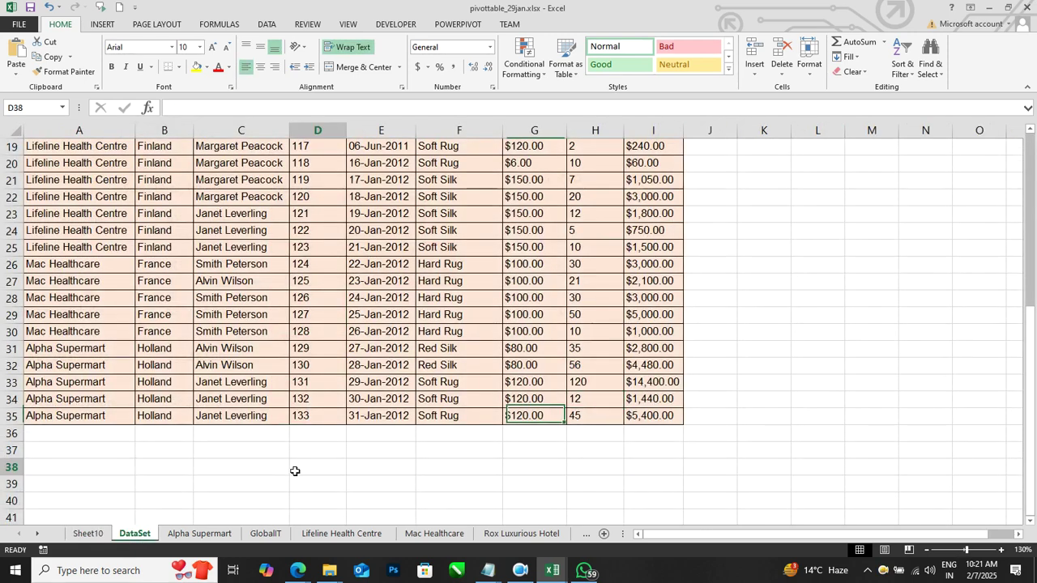
scroll(373, 364, up, 6)
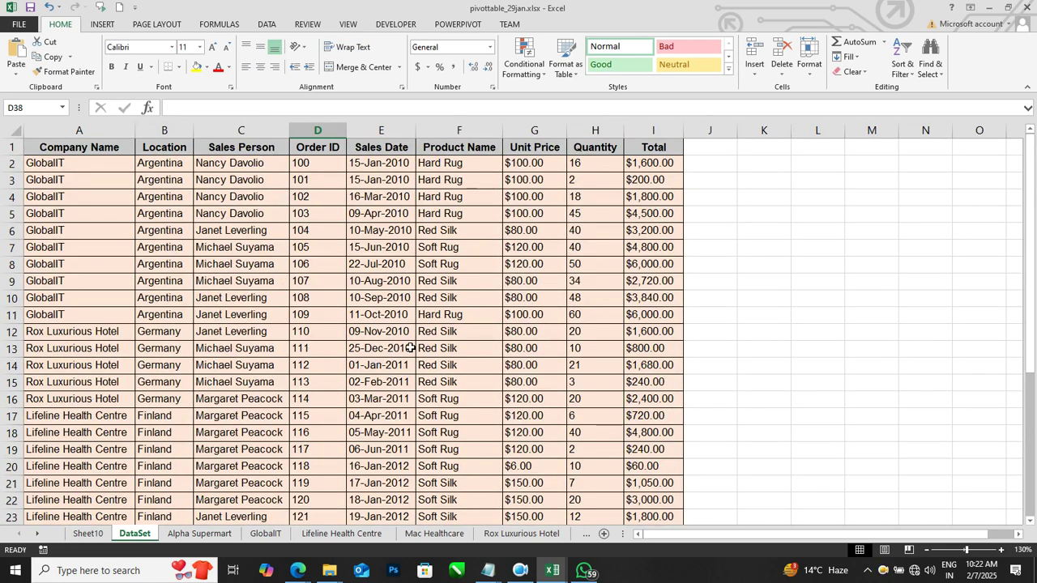
click(410, 349)
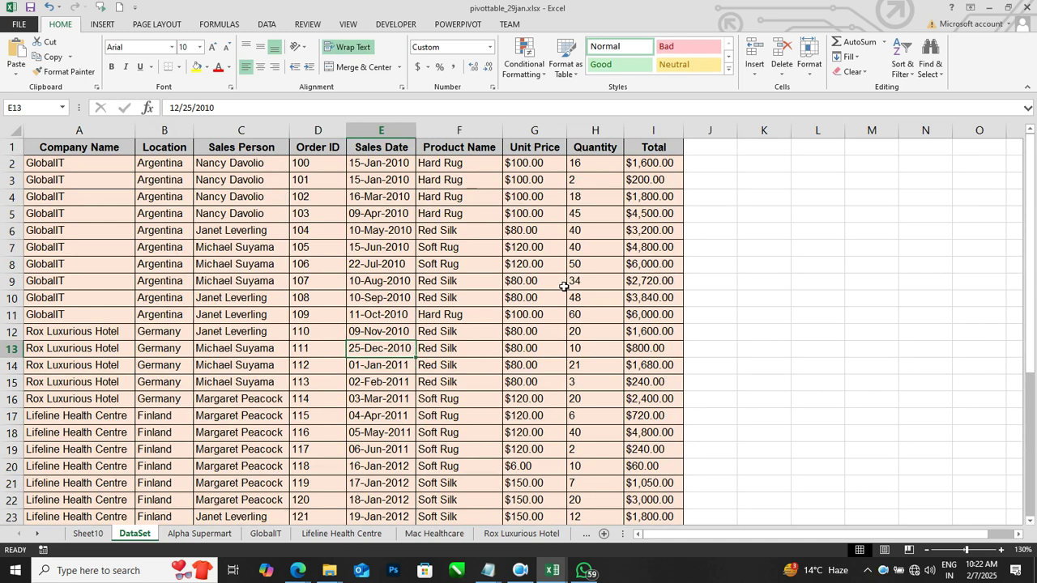
click(631, 303)
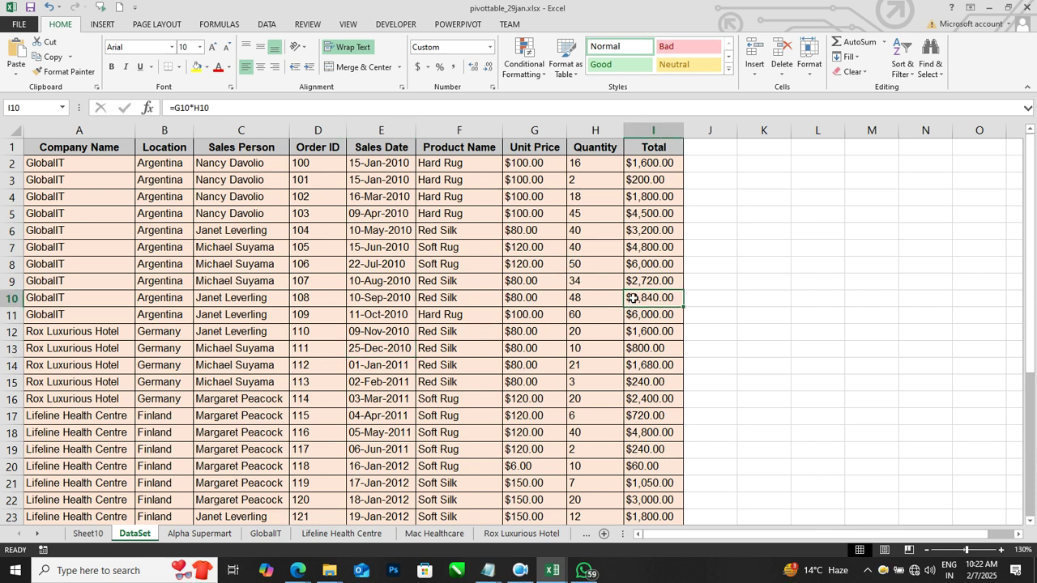
Close pivottable_29jan.xlsx without saving its changes and select cell G10 in Book2.
click(1027, 7)
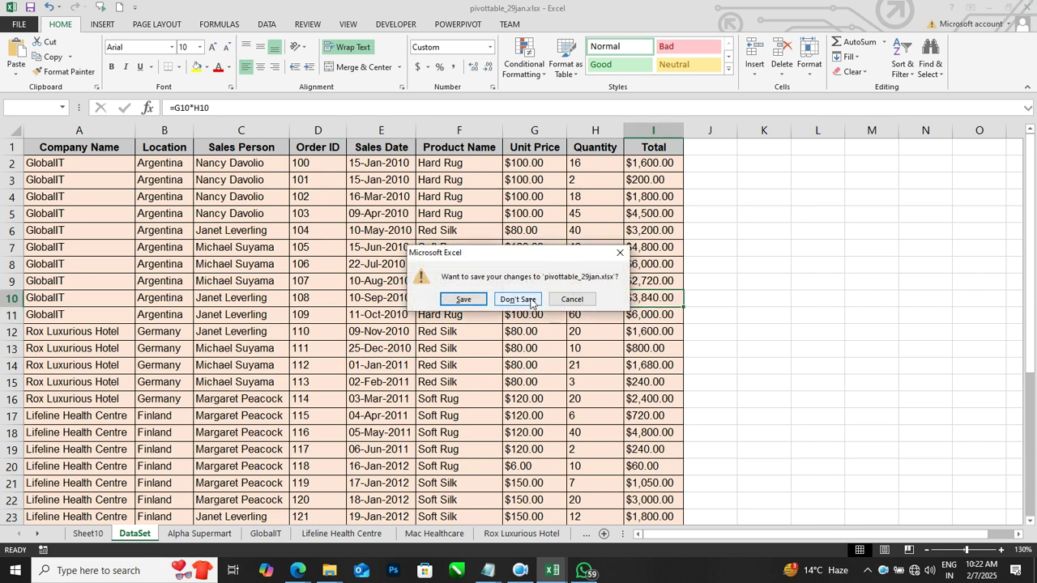
click(531, 299)
click(583, 311)
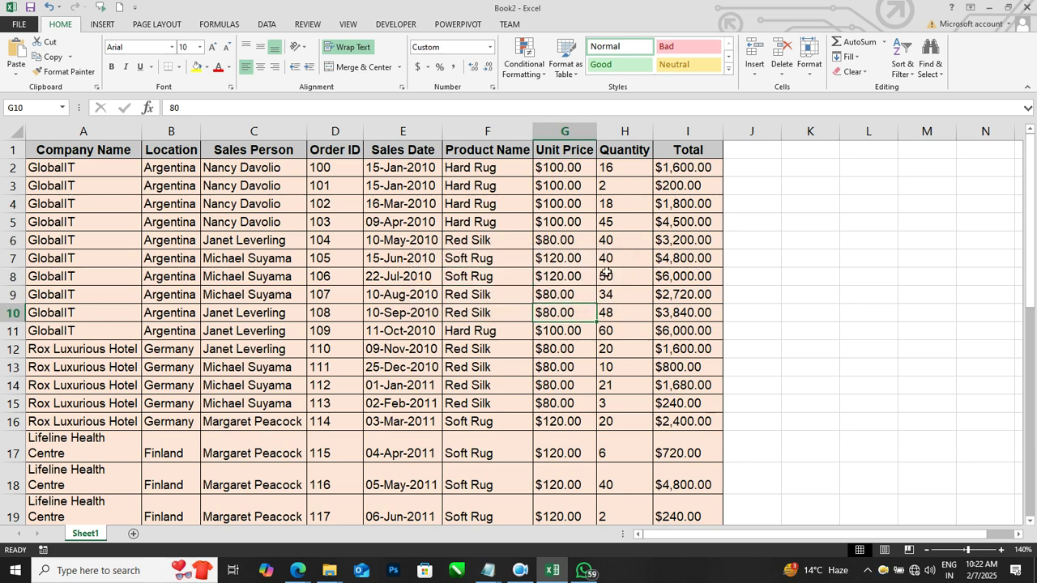